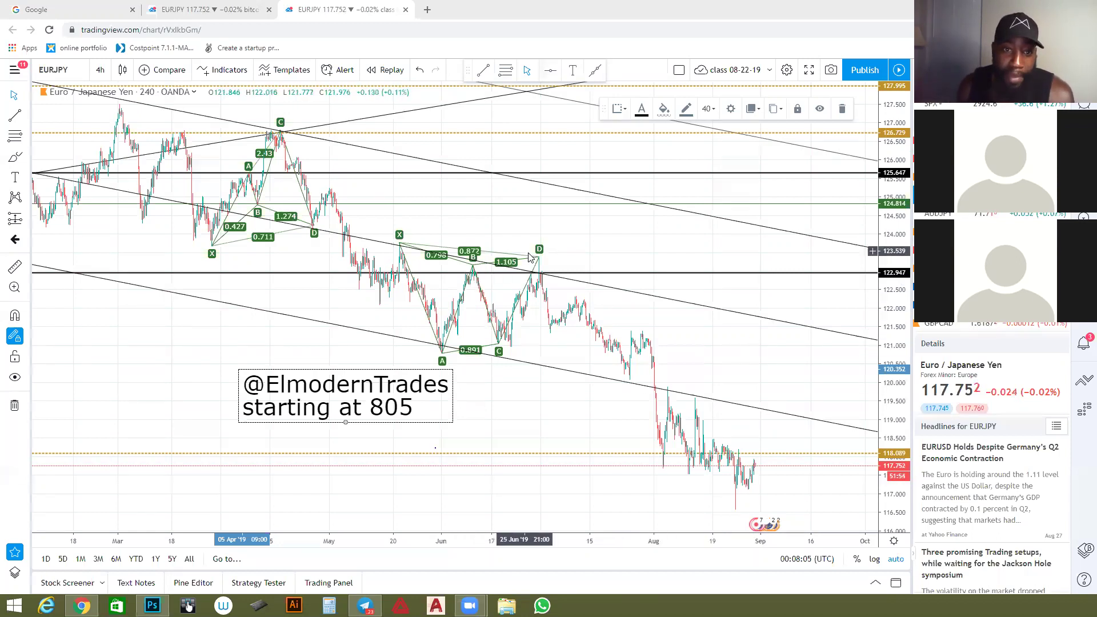
Give the XABCD pattern at the April swing a semi-transparent gold fill.
left_click(289, 222)
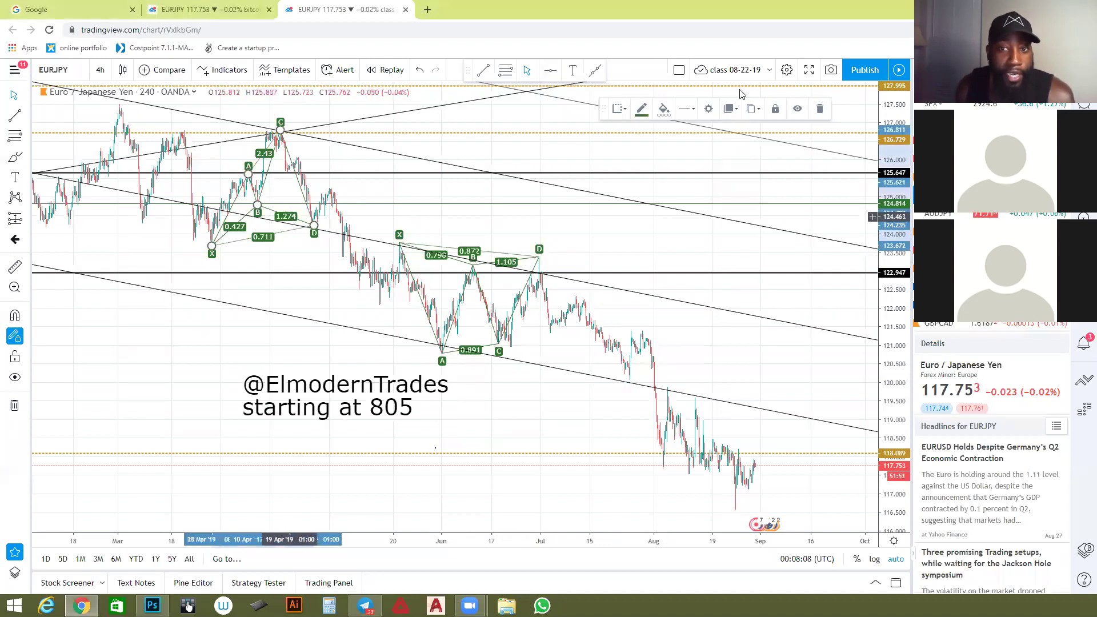
left_click(659, 112)
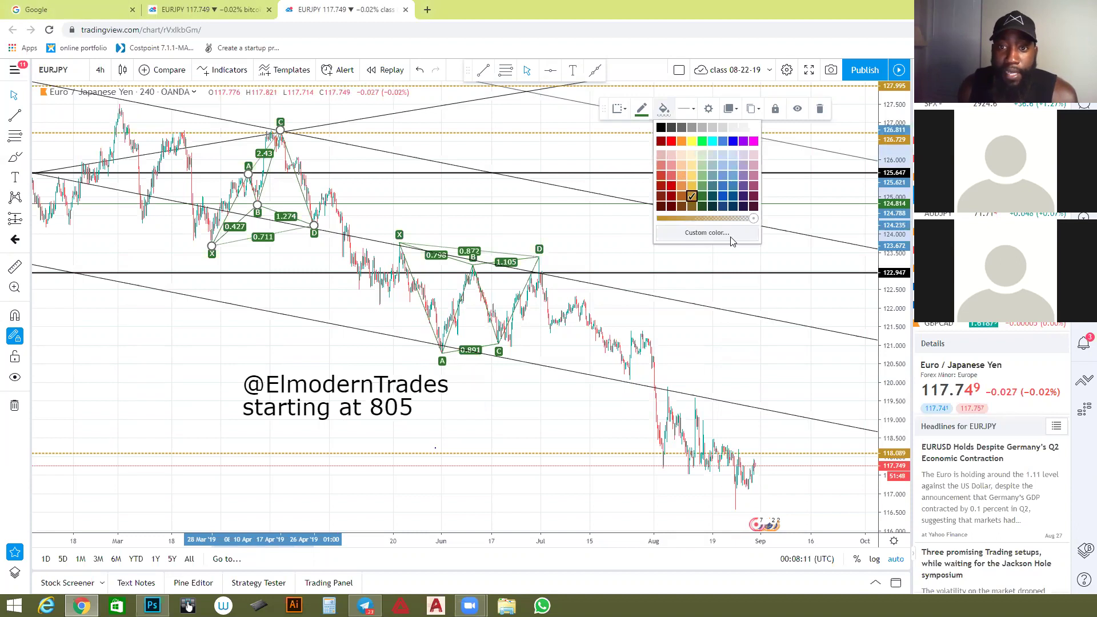
left_click_drag(716, 218, 729, 218)
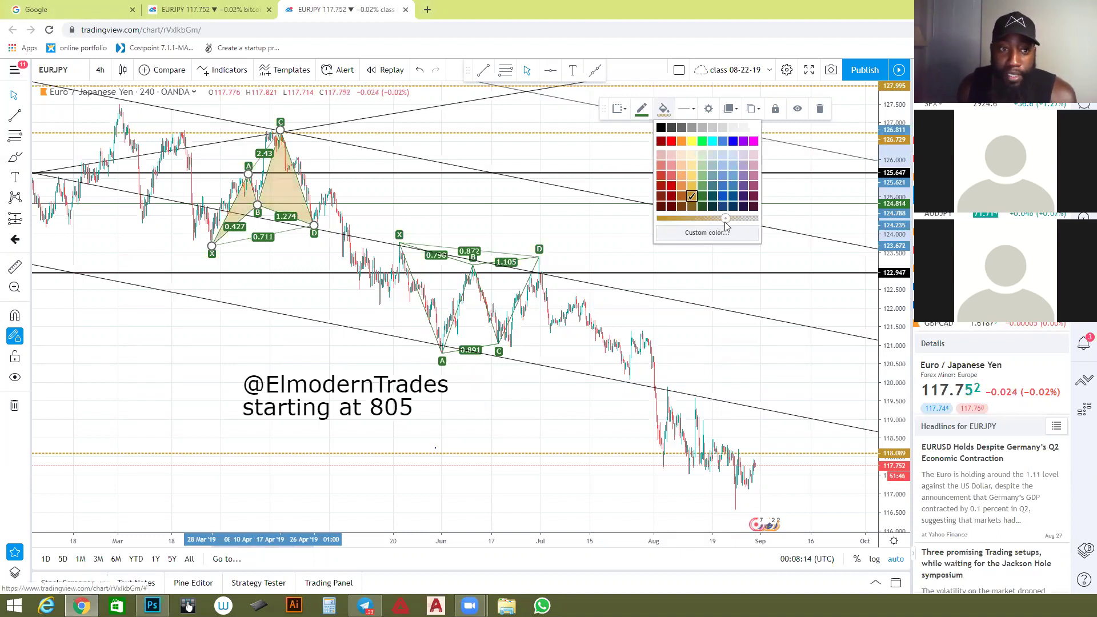
Apply a matching semi-transparent gold fill to the second XABCD pattern, spanning late May to early July.
left_click(539, 257)
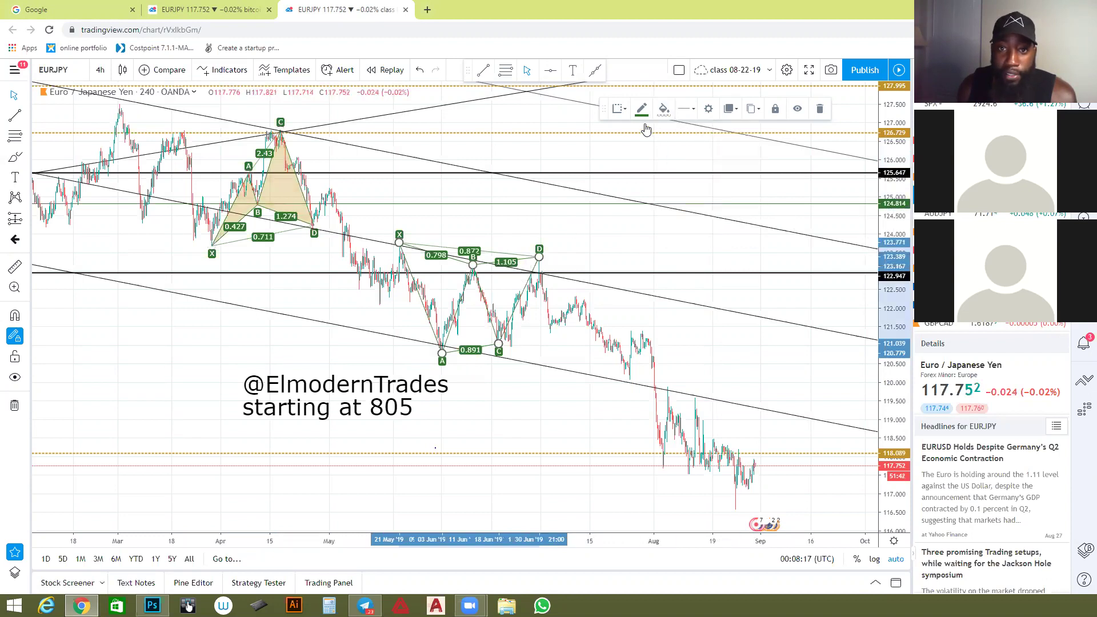
left_click(662, 111)
left_click(724, 219)
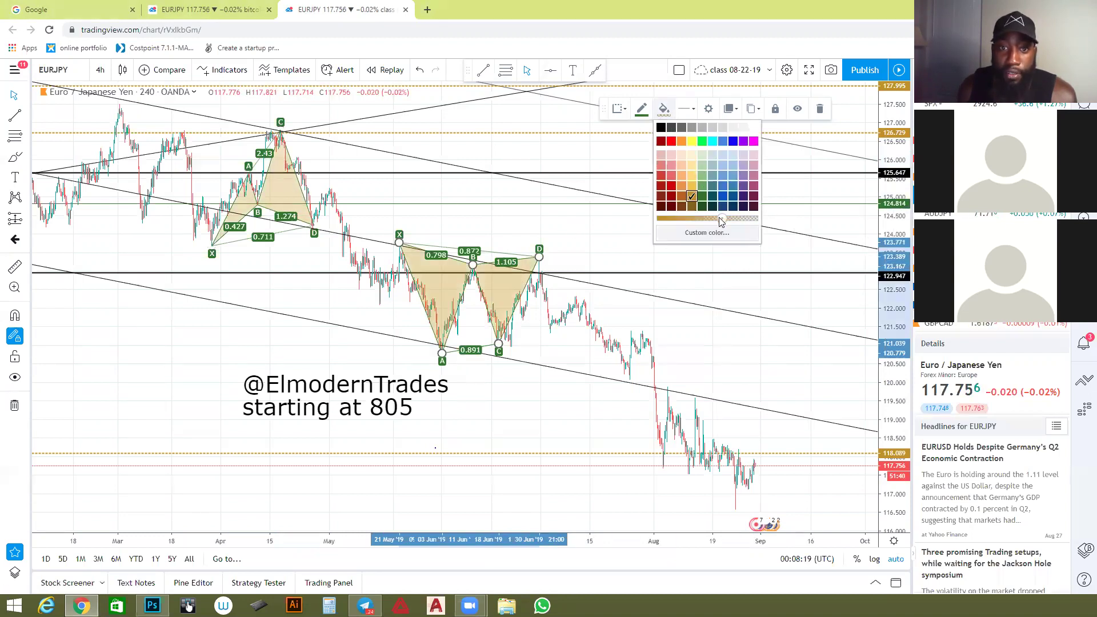
left_click_drag(722, 219, 725, 220)
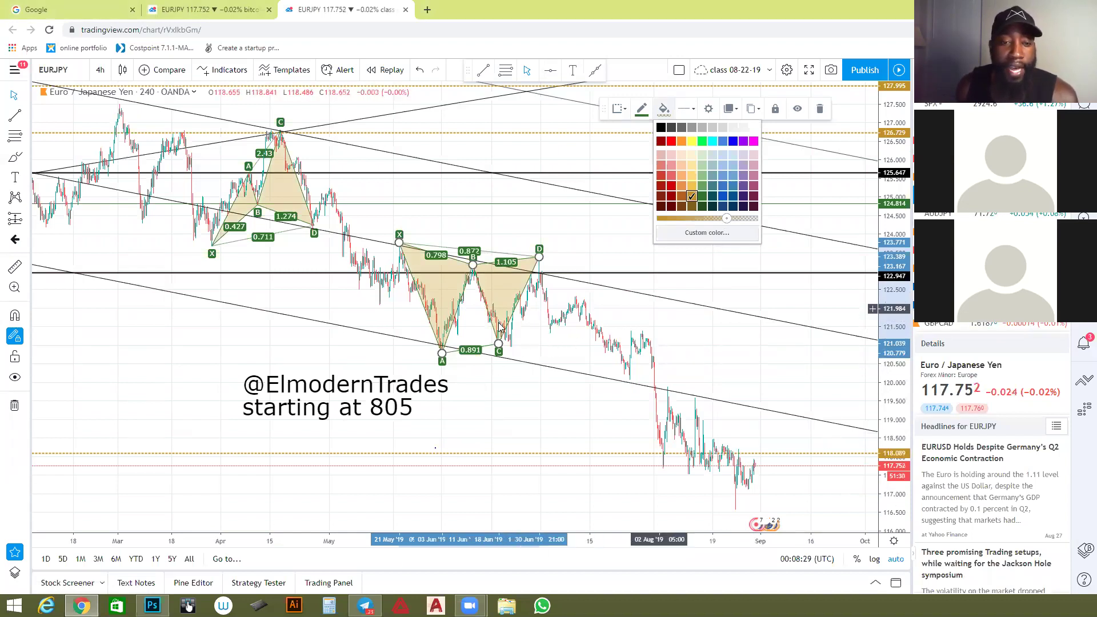
left_click(26, 95)
left_click(454, 204)
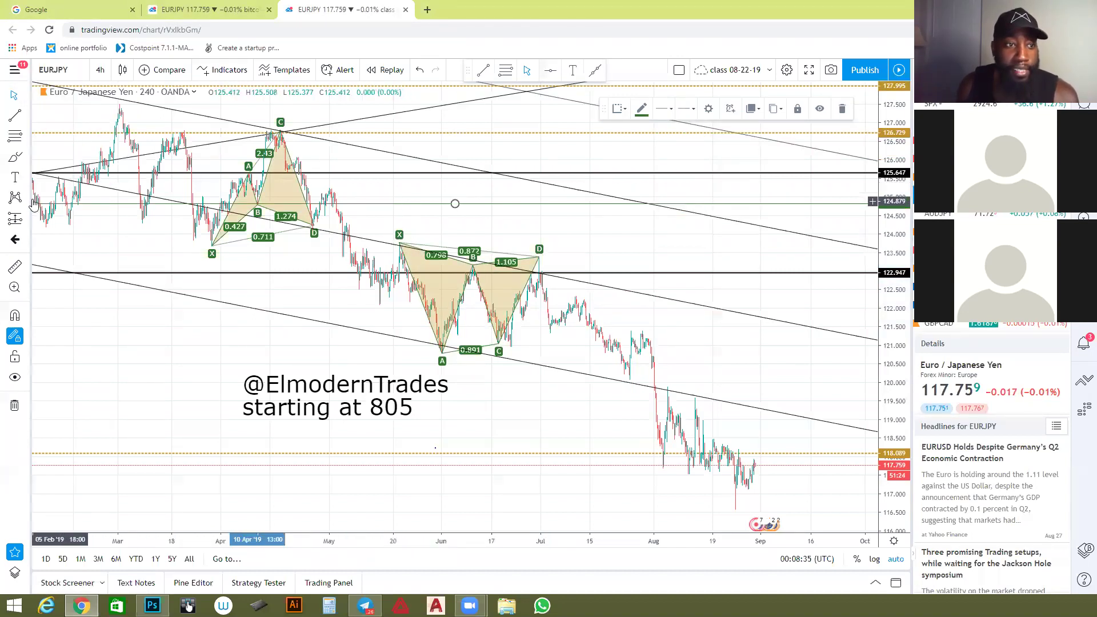
left_click(26, 95)
left_click(104, 308)
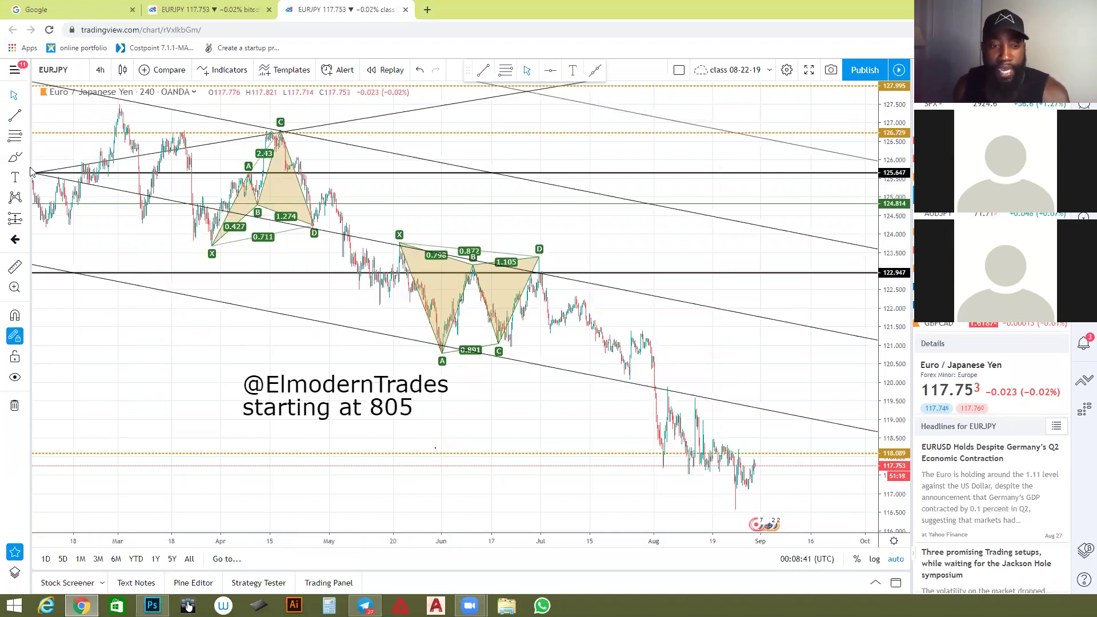
Delete the large two-line text note from the chart.
left_click(355, 387)
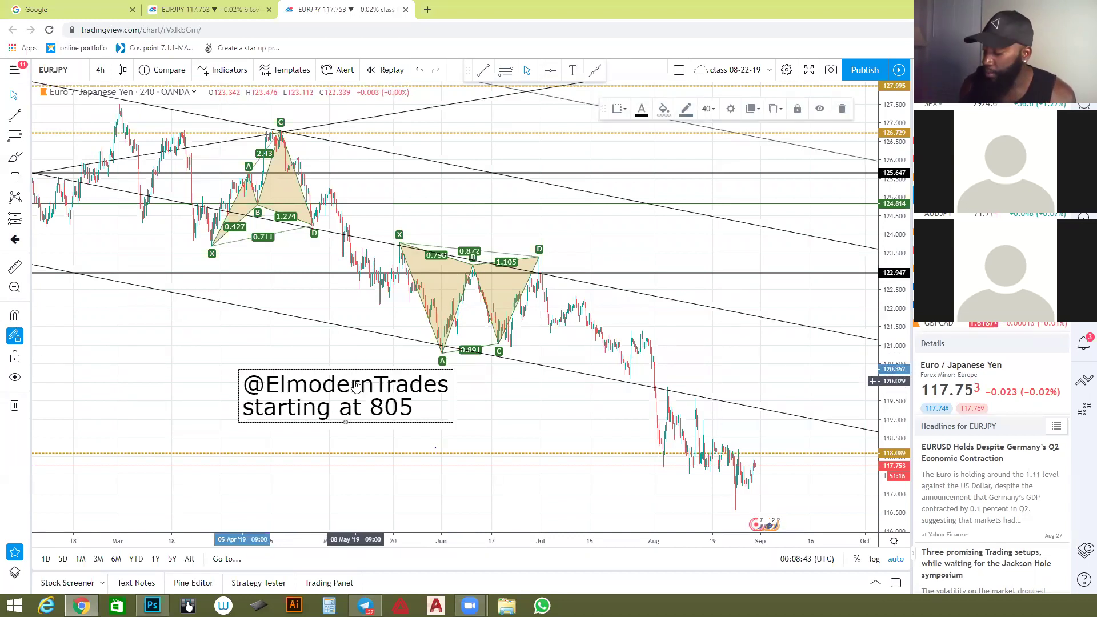
key("Delete")
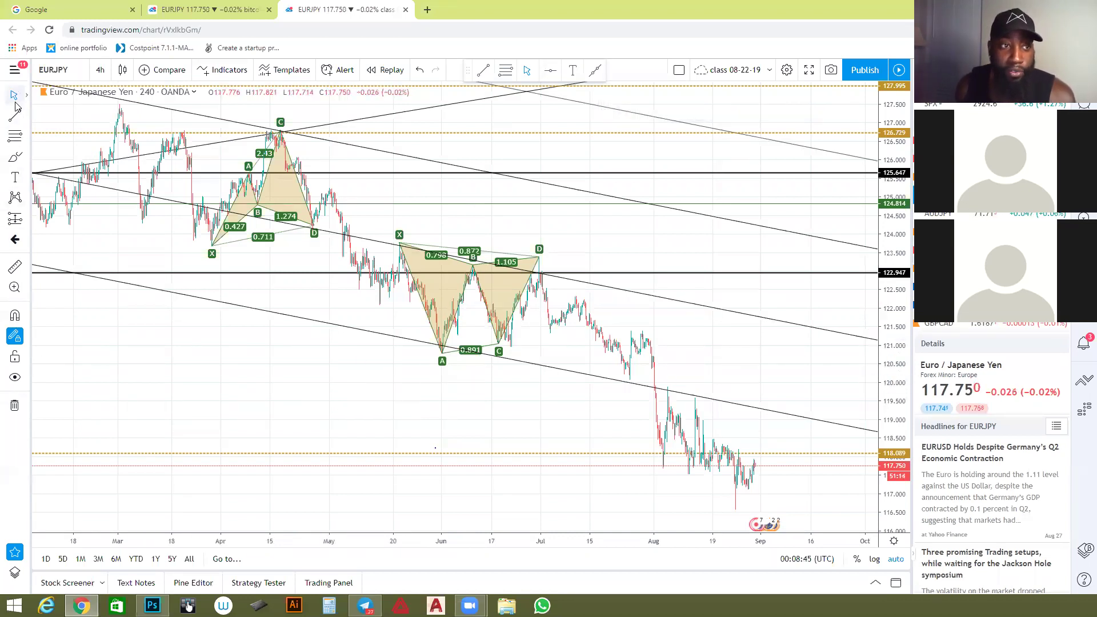
Add an "impulse leg" text note in font size 24 and place it in the empty area below the first XABCD pattern.
scroll(528, 410, "down", 5)
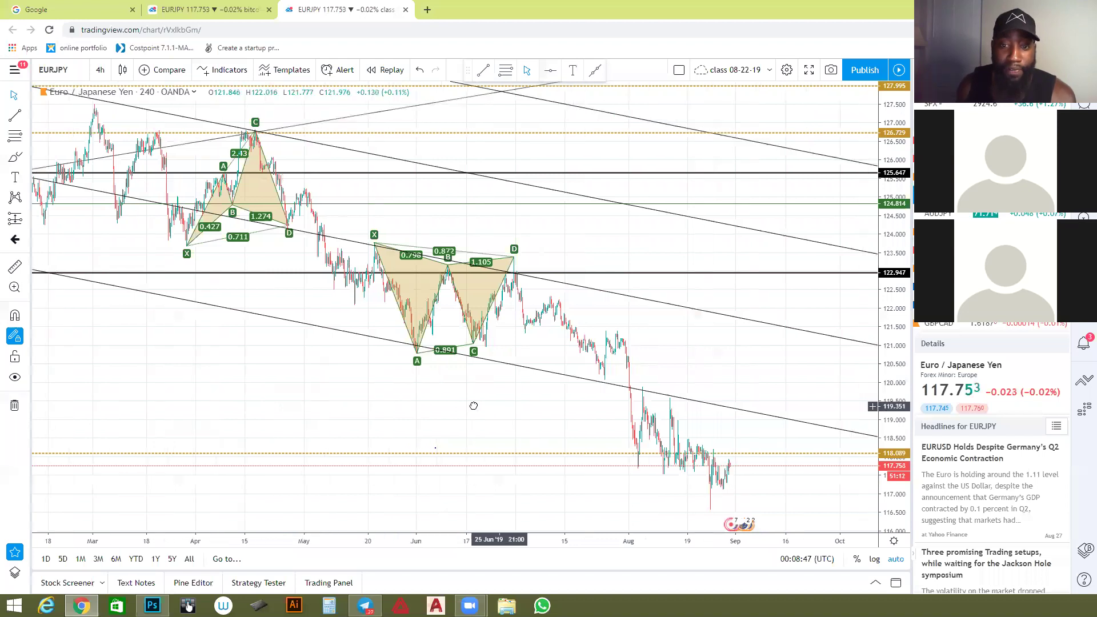
scroll(449, 375, "up", 5)
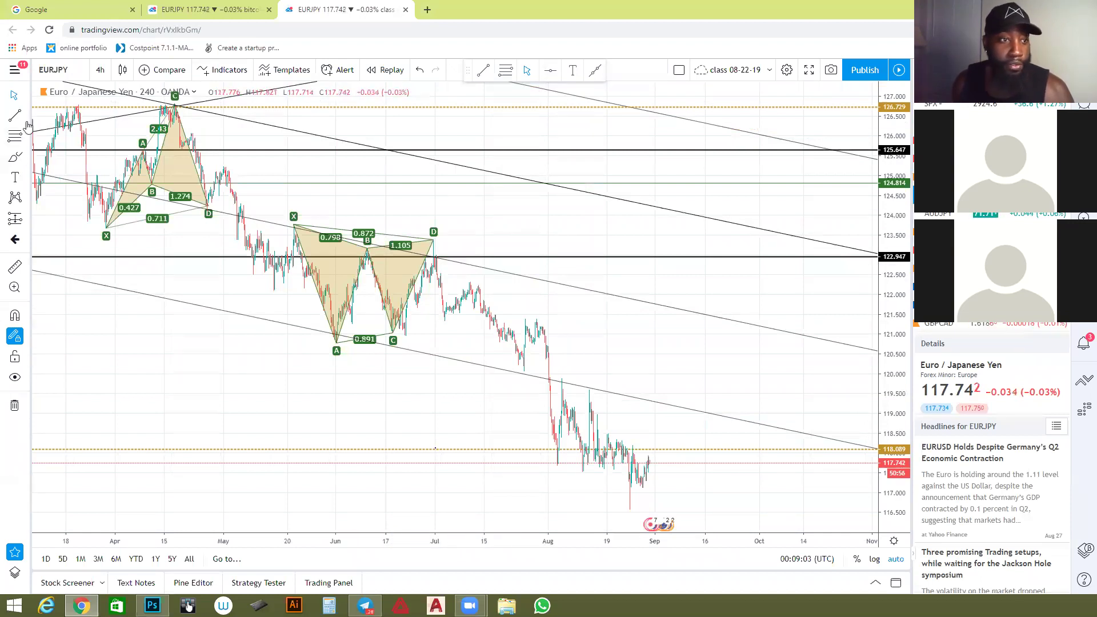
left_click(16, 178)
left_click(548, 238)
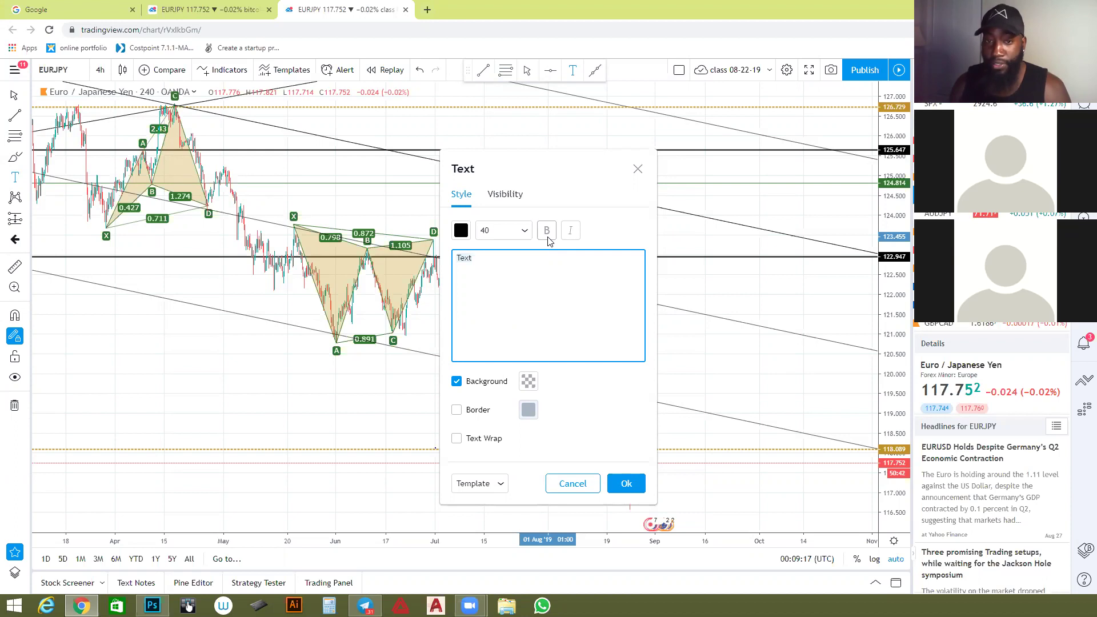
type("impul")
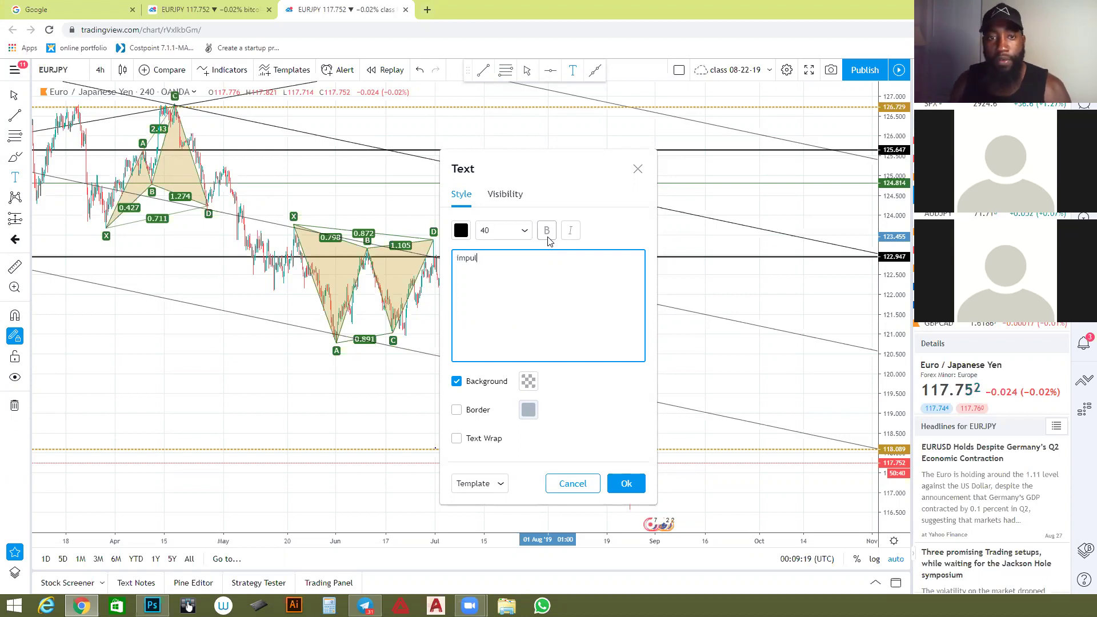
type("se leg")
left_click(517, 231)
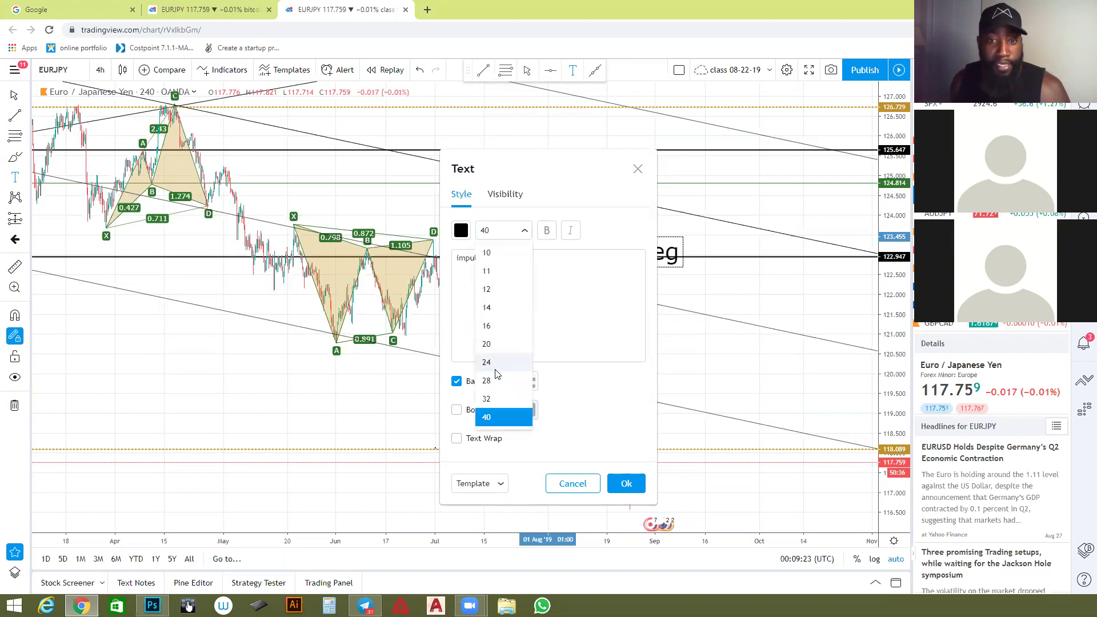
left_click(495, 365)
left_click(625, 484)
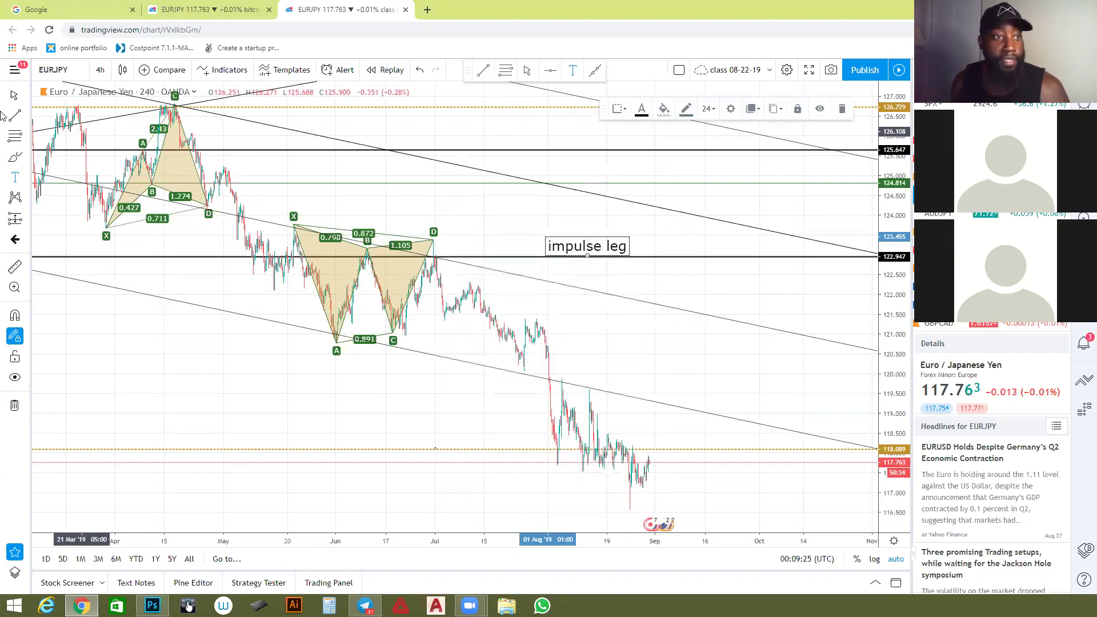
left_click_drag(591, 255, 186, 348)
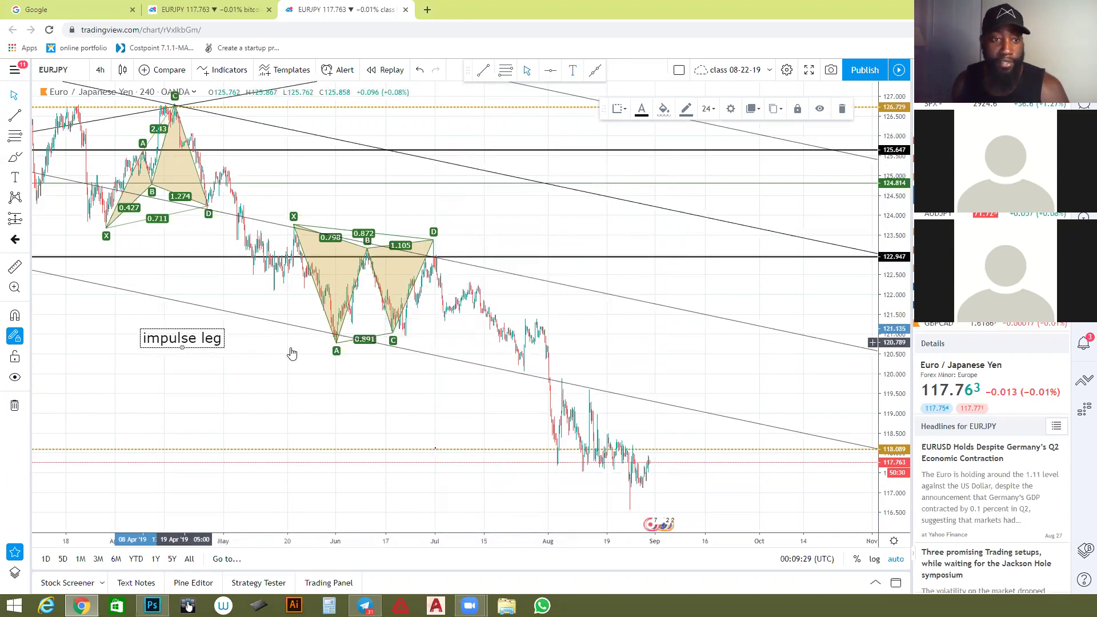
Examine the descending channel on the EURJPY 4-hour chart from 2018 onward and the recent XABCD patterns within it.
scroll(292, 353, "down", 5)
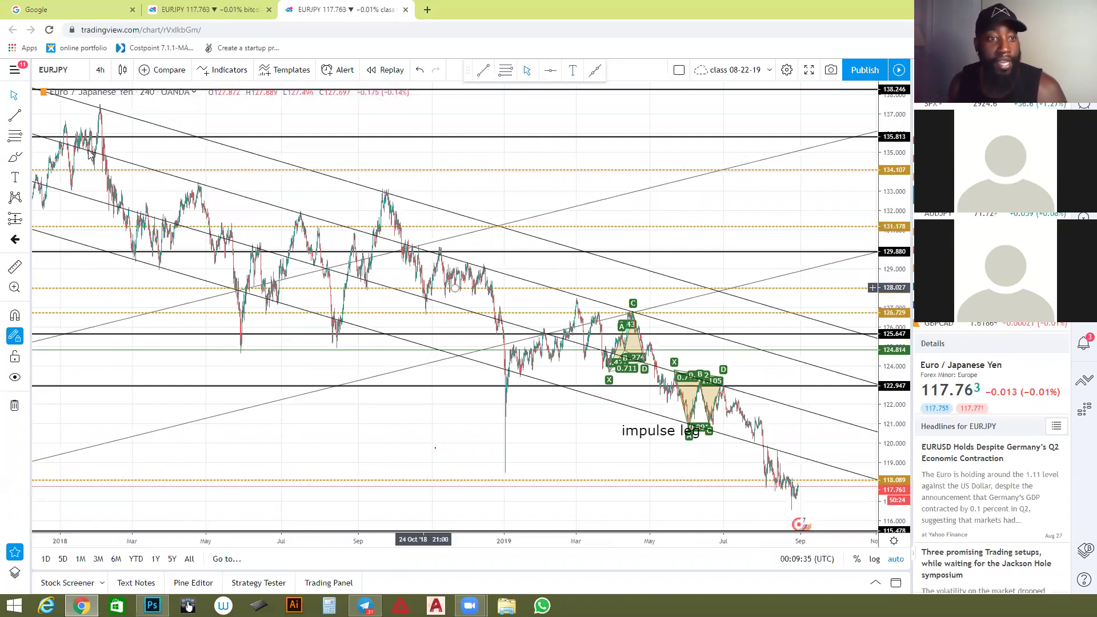
left_click(26, 94)
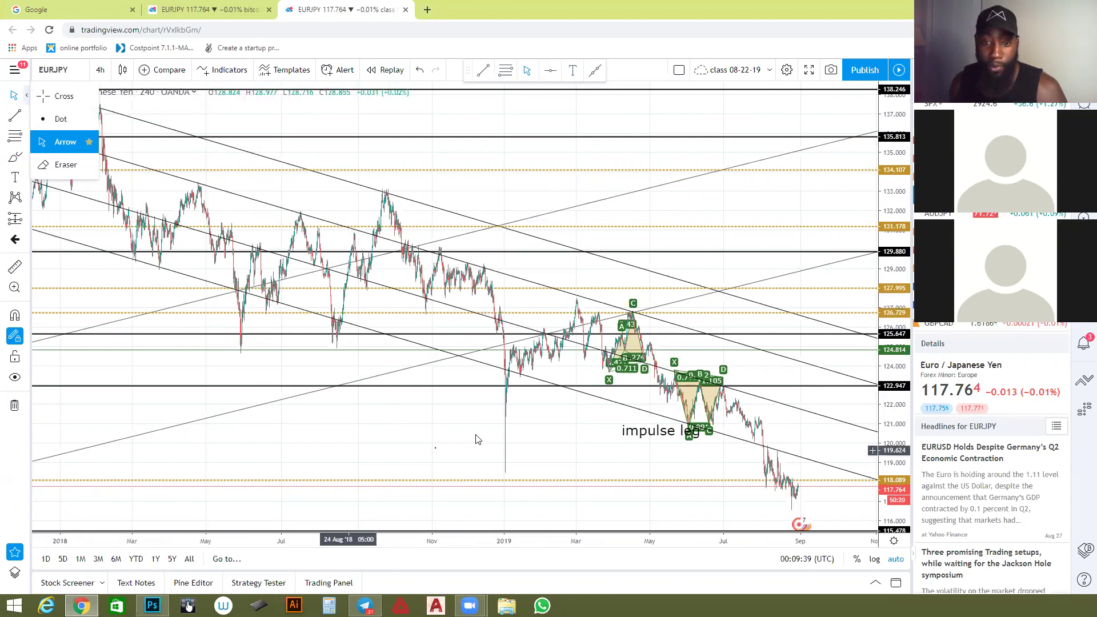
left_click(594, 455)
scroll(549, 452, "up", 3)
scroll(548, 451, "down", 4)
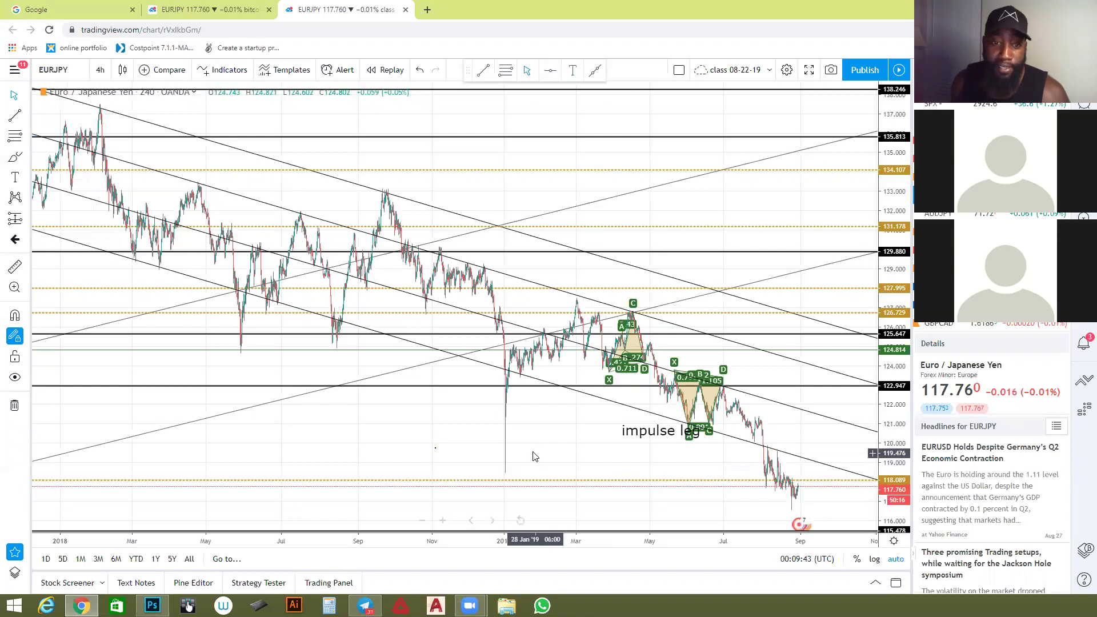
scroll(534, 456, "down", 2)
scroll(499, 433, "up", 3)
scroll(498, 432, "up", 4)
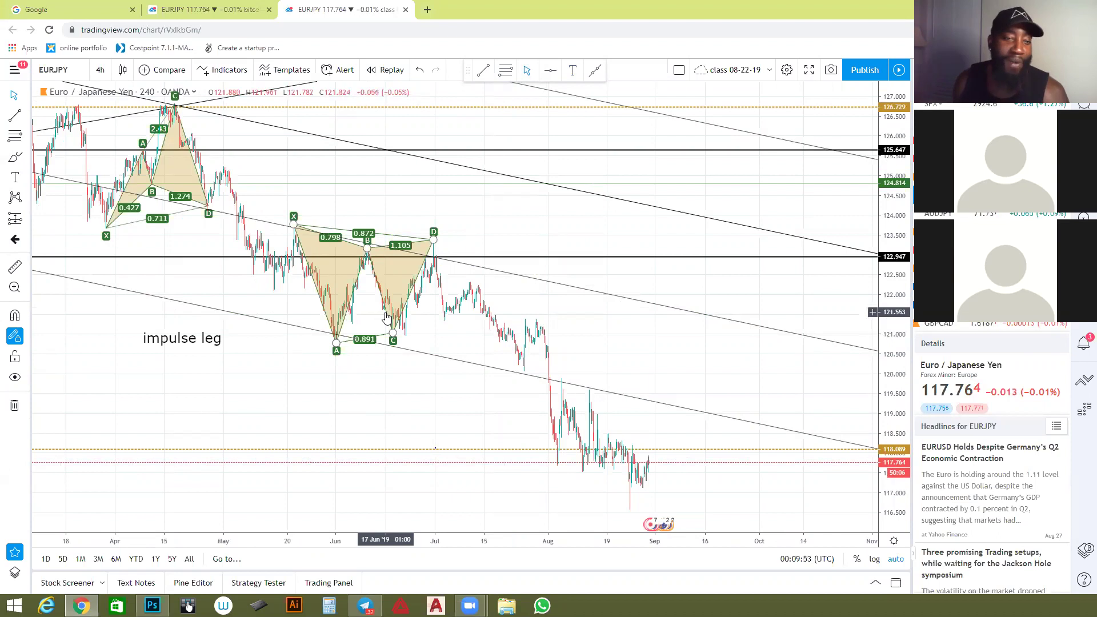
Draw a rectangle over the price decline from 18 Jul '19 to 1 Oct '19, and delete it.
left_click(26, 95)
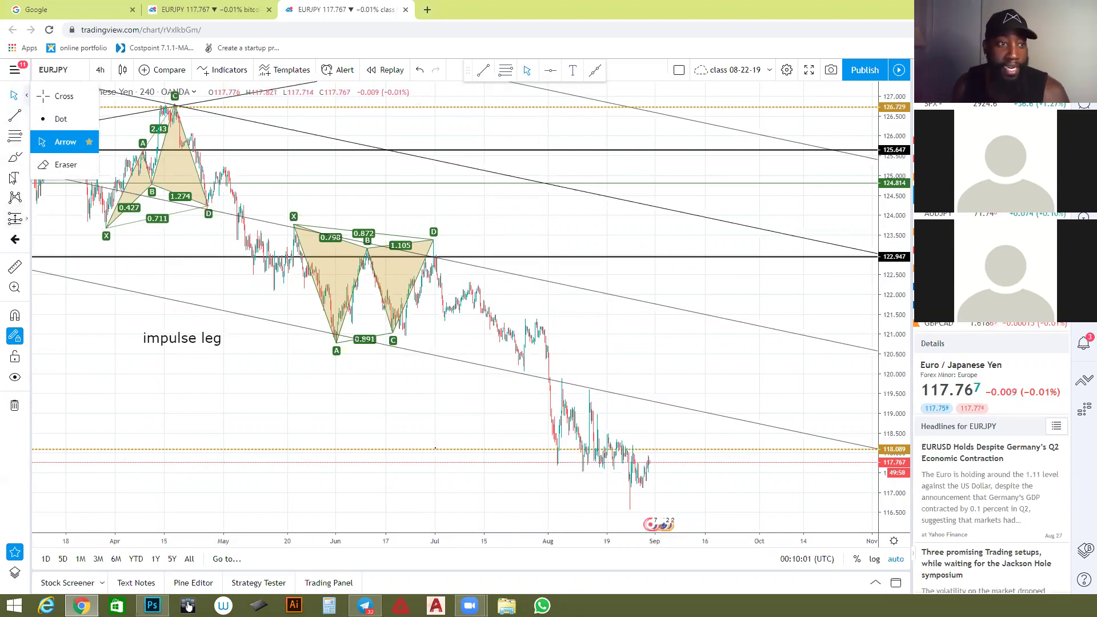
left_click(16, 160)
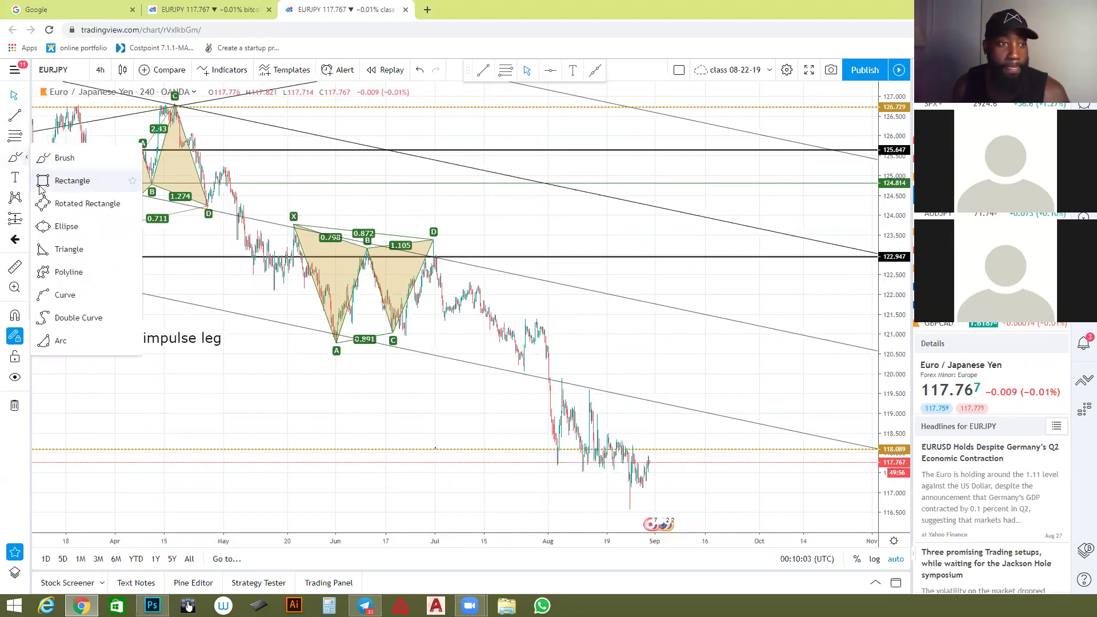
left_click(72, 180)
left_click(498, 282)
left_click(758, 518)
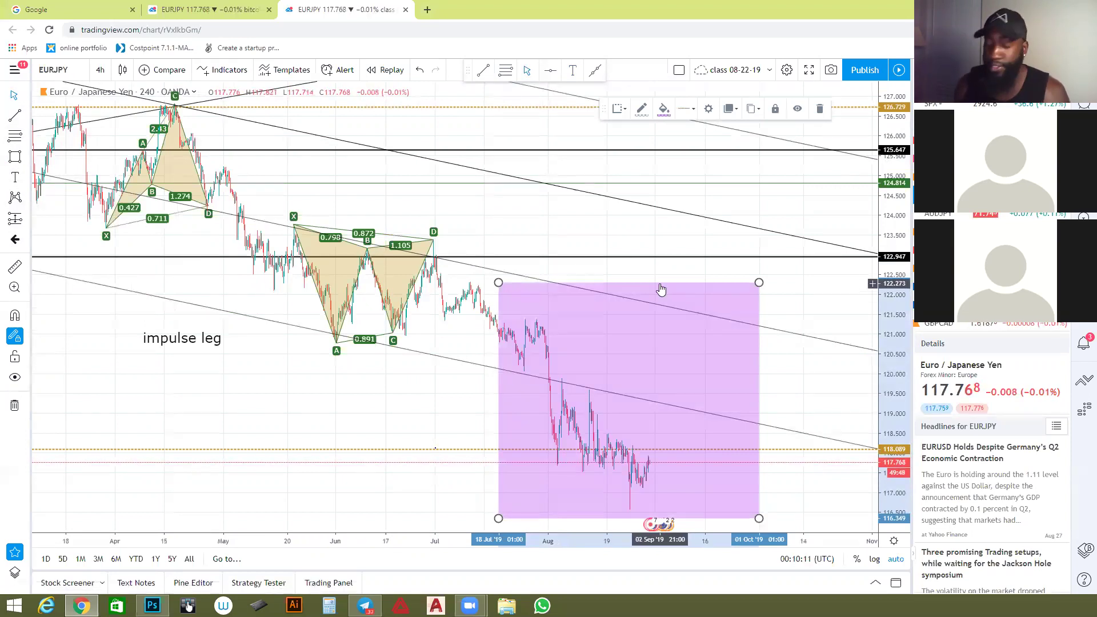
key("Delete")
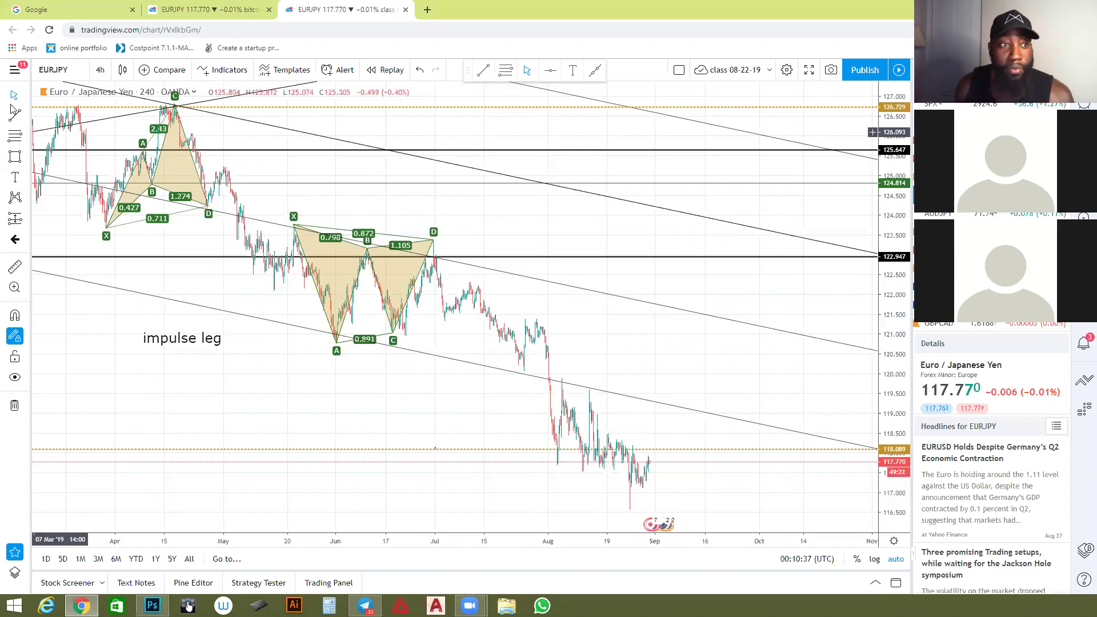
Examine the second XABCD pattern and the price decline that follows its point D, compared with the first pattern.
left_click(26, 94)
left_click(57, 140)
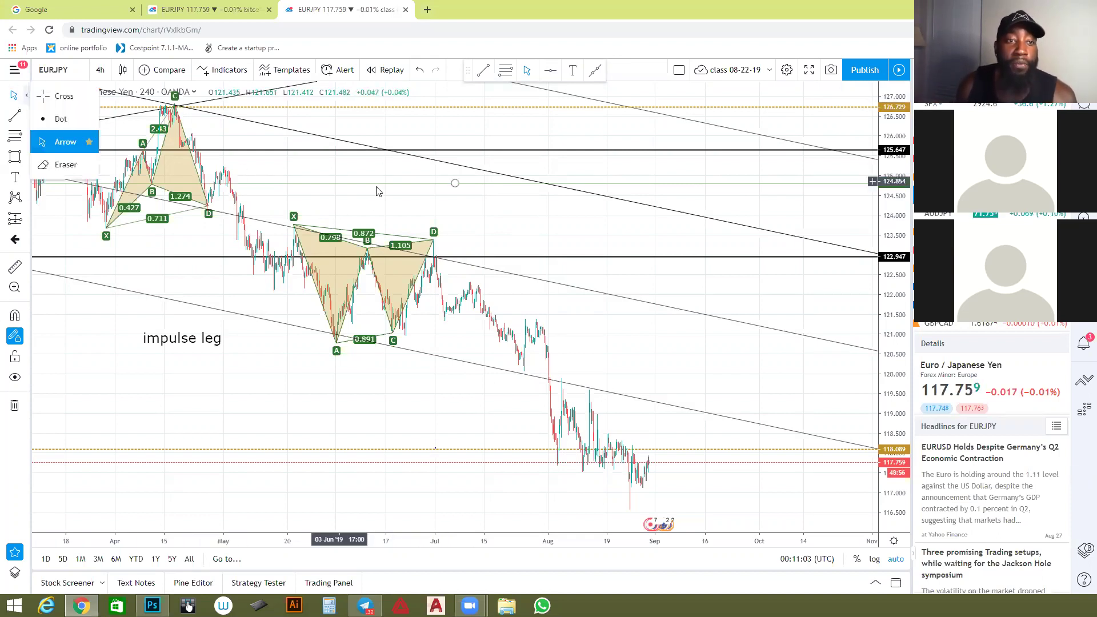
left_click_drag(362, 210, 398, 210)
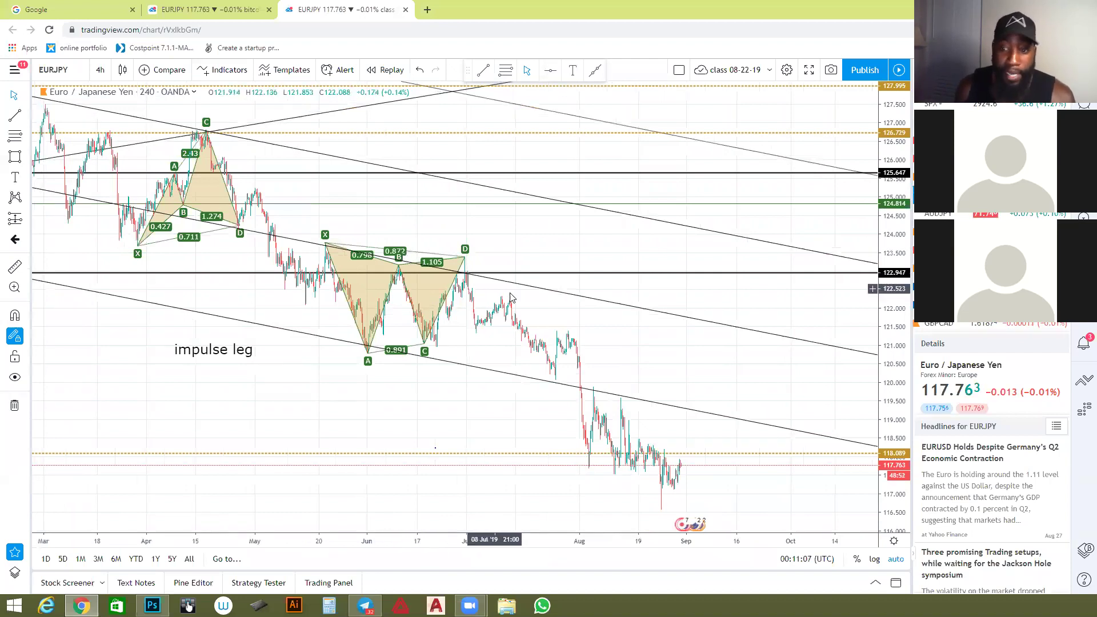
scroll(386, 327, "up", 1)
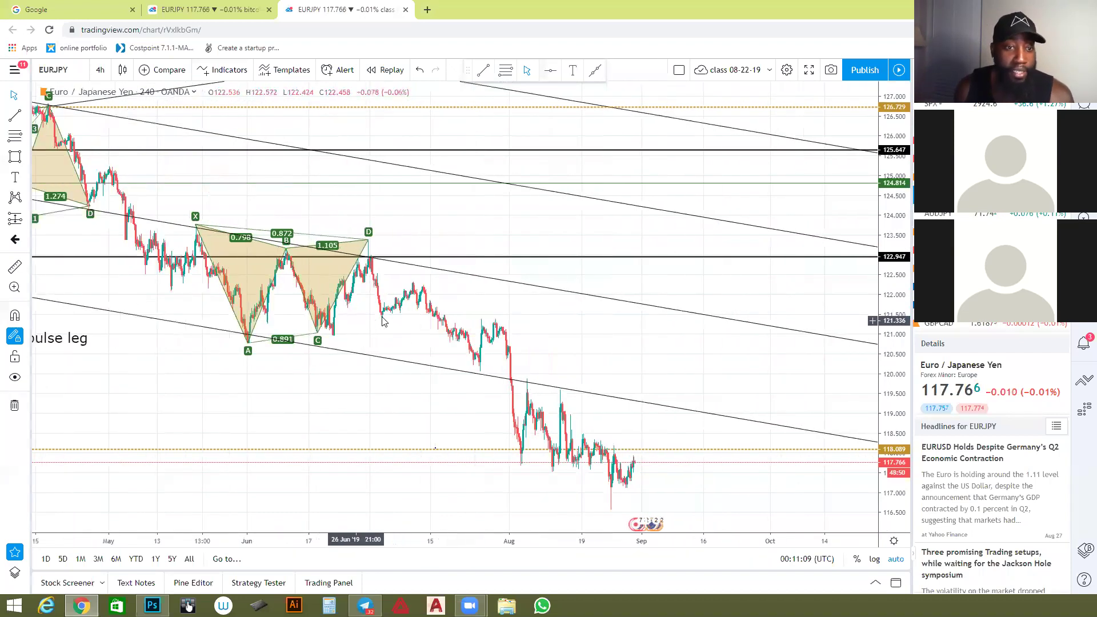
scroll(397, 338, "up", 1)
left_click_drag(453, 340, 434, 324)
left_click_drag(506, 337, 410, 340)
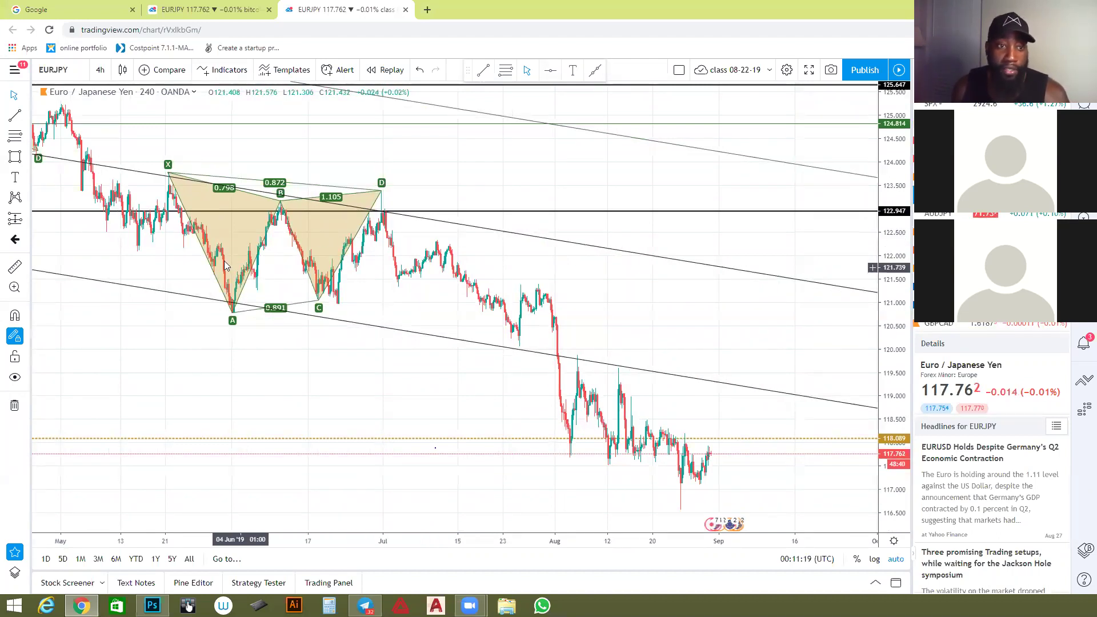
scroll(378, 211, "down", 1)
scroll(360, 222, "down", 2)
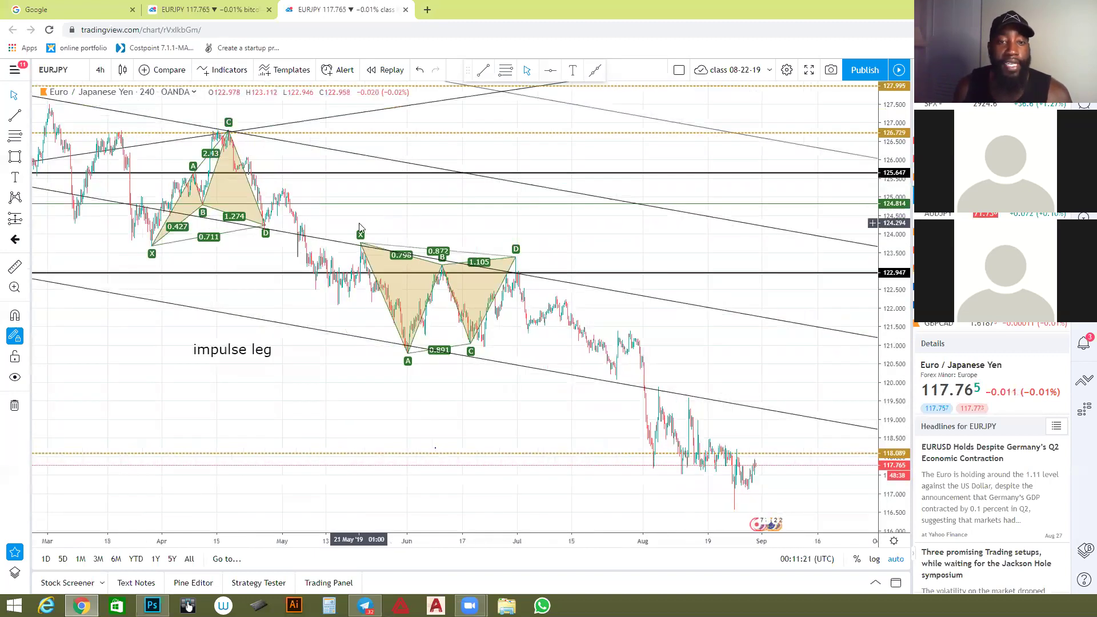
Set a thick line width for the two descending trendlines running through points D and A of the second XABCD pattern.
left_click(724, 314)
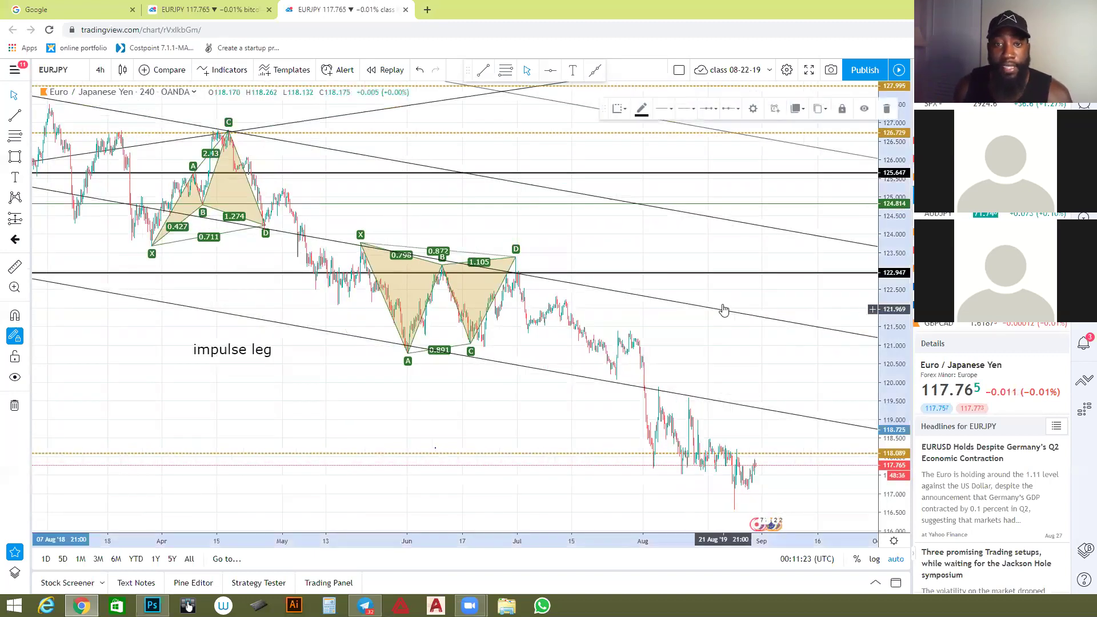
left_click(664, 108)
left_click(731, 133)
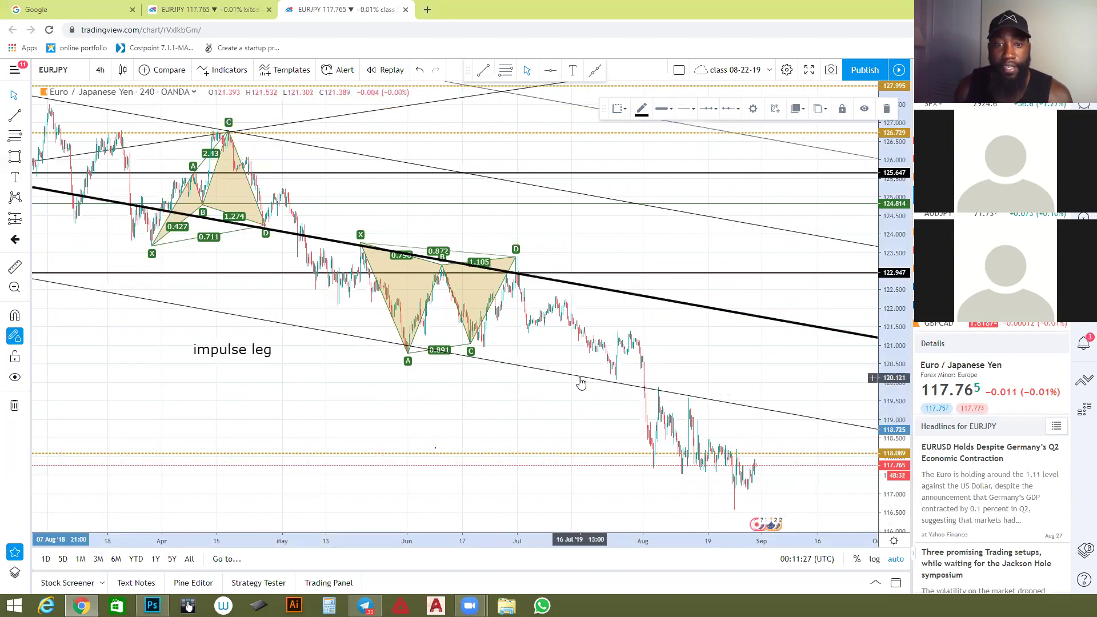
left_click(664, 108)
left_click(729, 132)
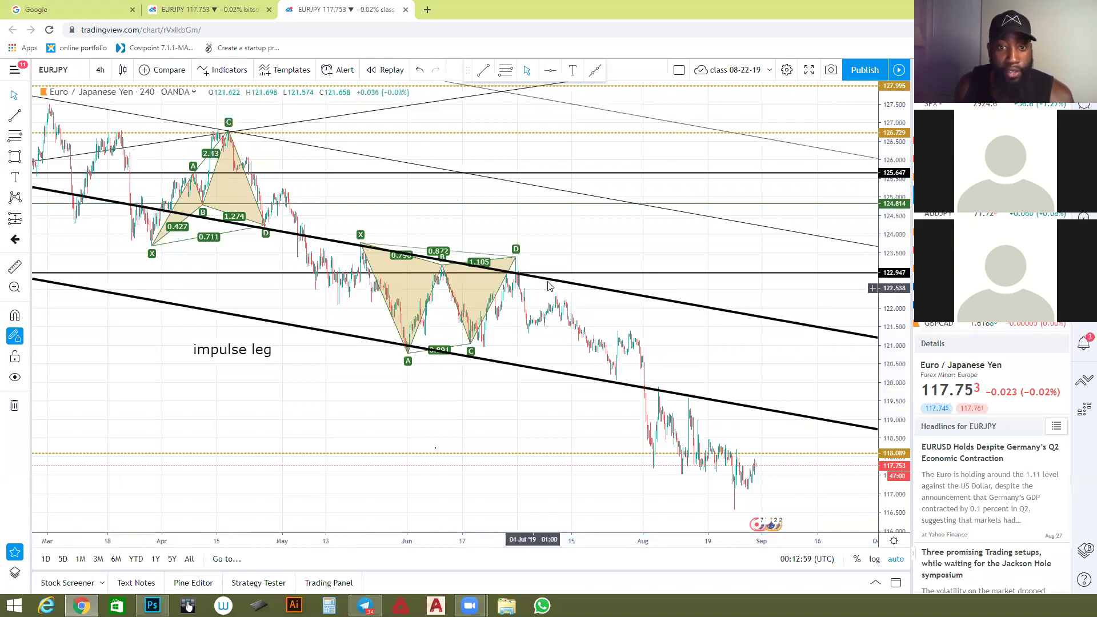
left_click_drag(400, 385, 646, 398)
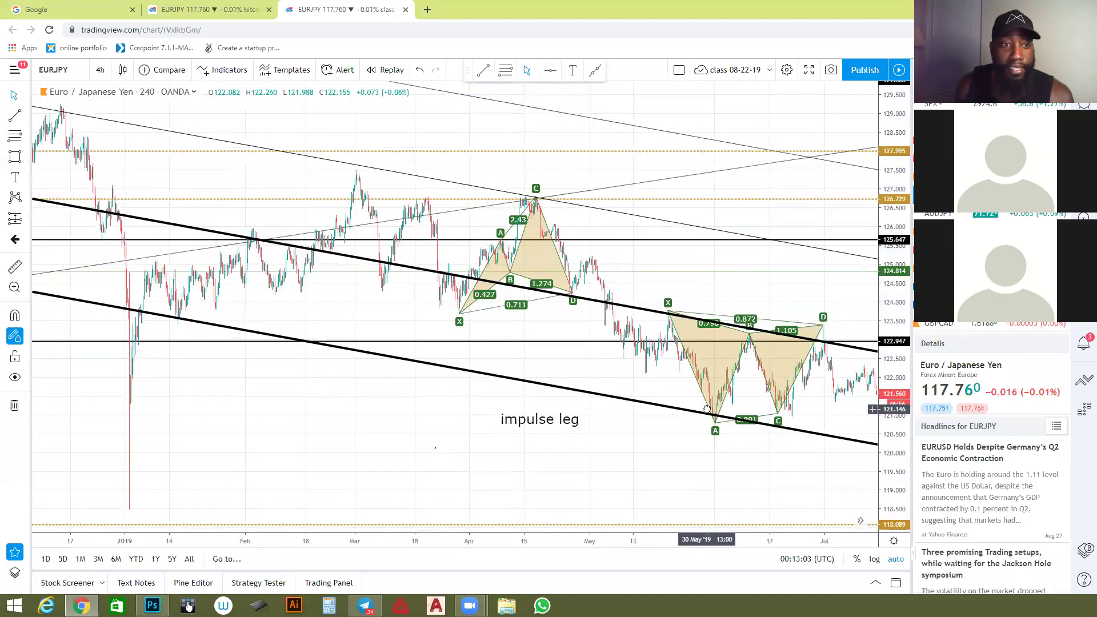
left_click_drag(447, 419, 303, 403)
scroll(623, 372, "up", 2)
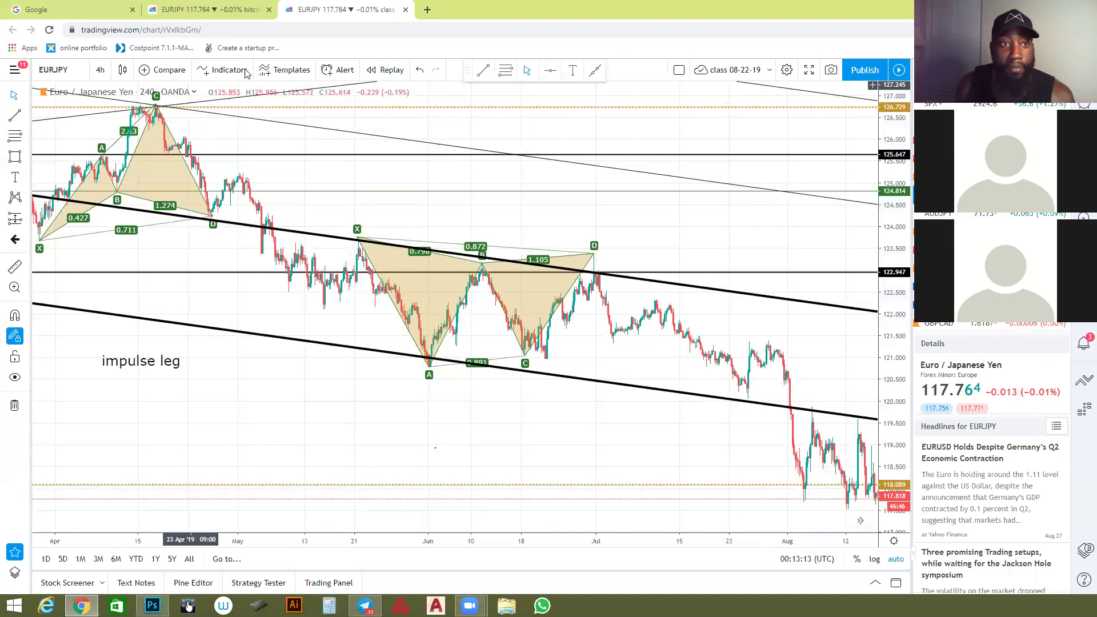
Start a bar replay of the chart from about 18 Jun '19 and delete the second XABCD pattern.
left_click(384, 71)
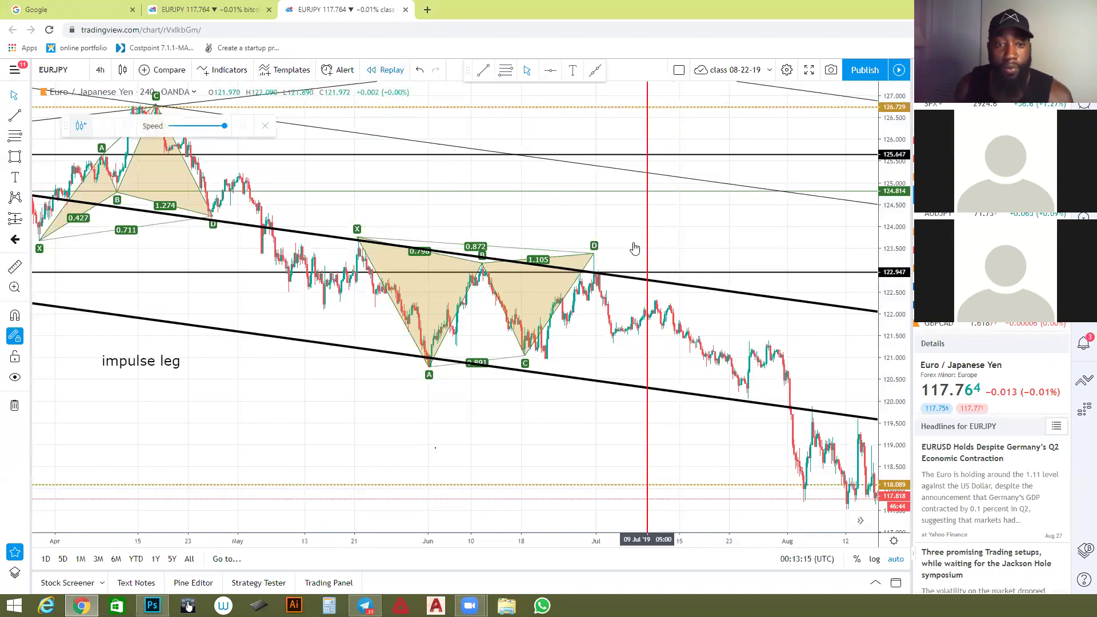
left_click(529, 321)
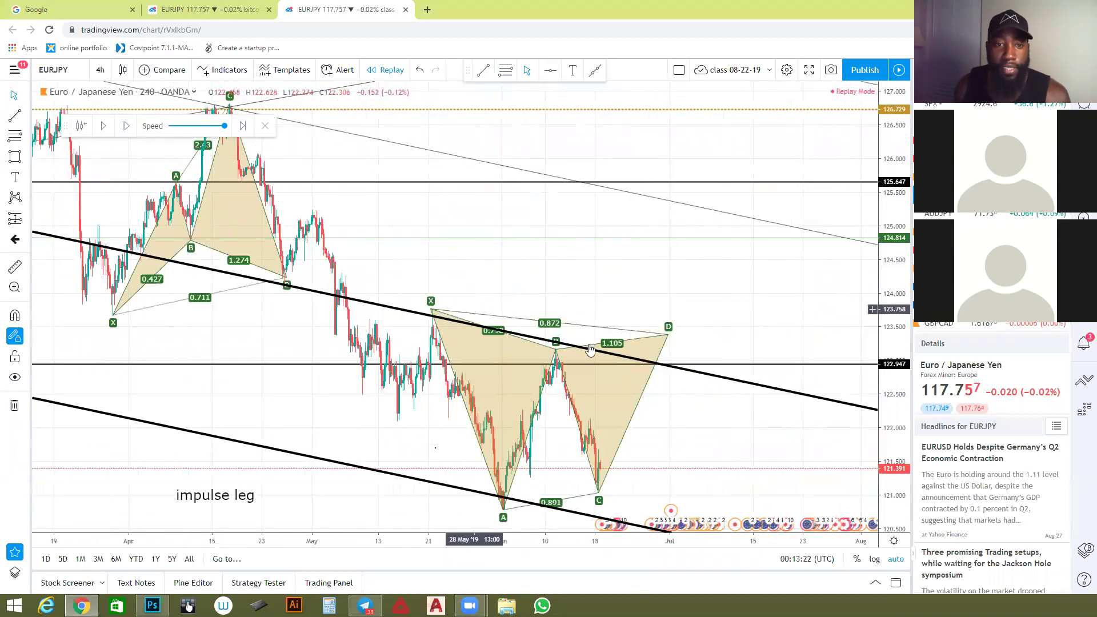
left_click(645, 343)
key("Delete")
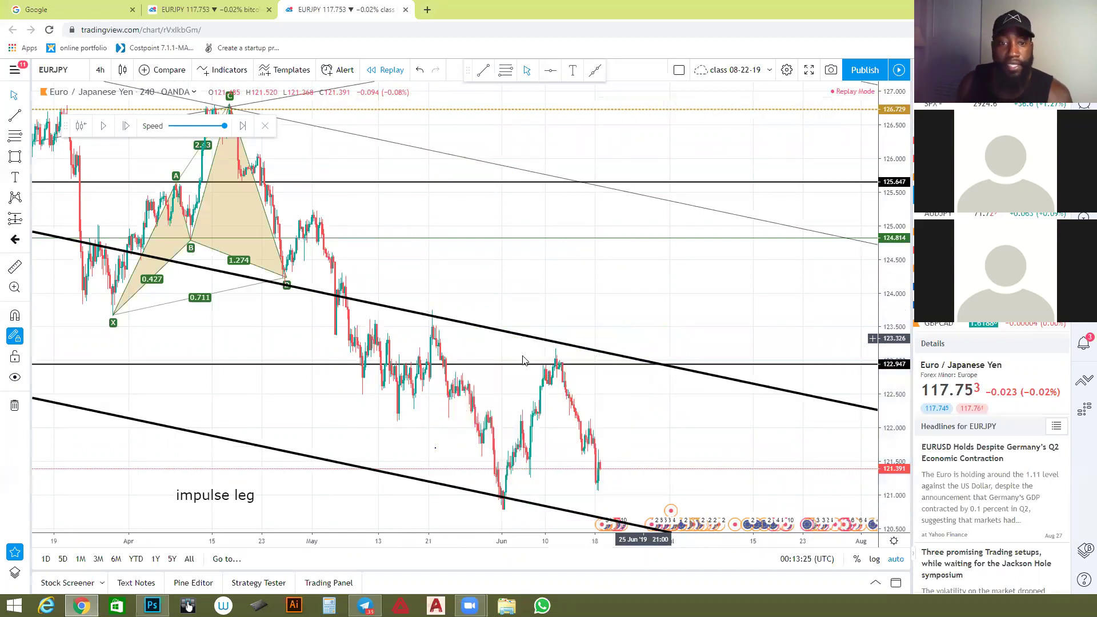
Move the "impulse leg" note to the empty area above the upper thick trendline, at about 11 Jul '19 and 124.603.
left_click_drag(480, 285, 396, 276)
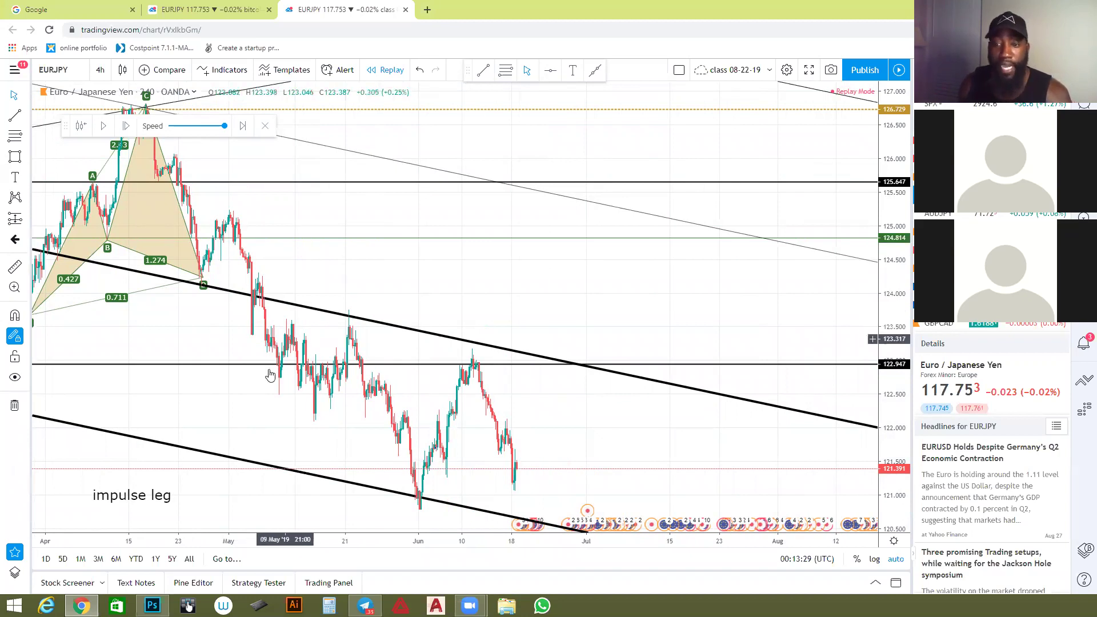
mouse_move(135, 506)
left_mouse_down()
mouse_move(617, 258)
mouse_move(680, 260)
mouse_move(699, 244)
mouse_move(711, 284)
mouse_move(695, 266)
left_mouse_up()
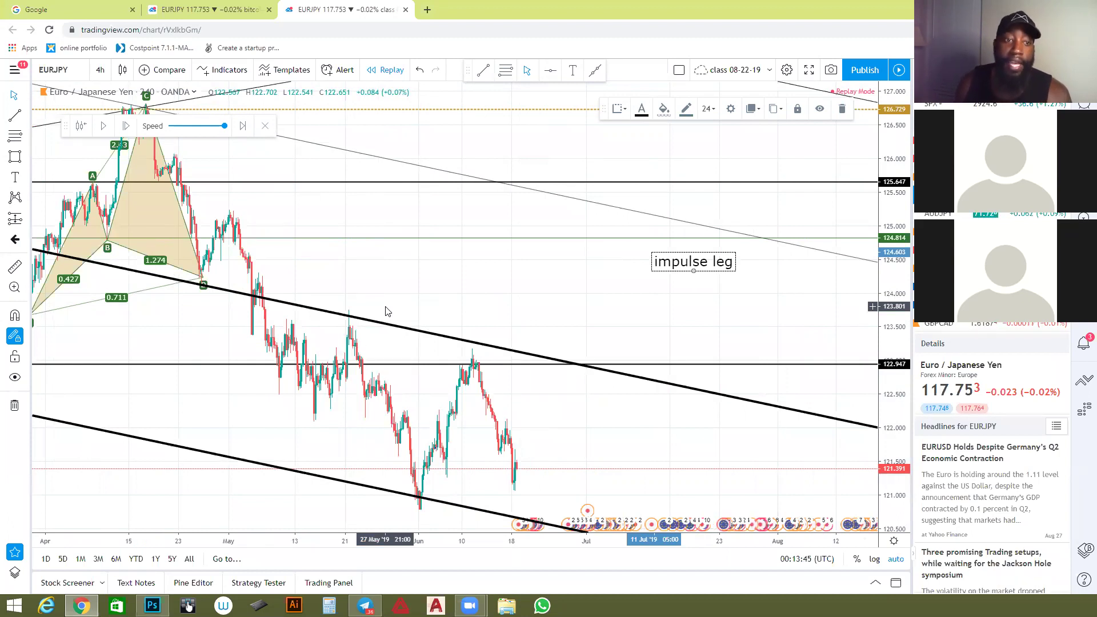
Draw a rectangle over the decline from about 16 Apr '19 to 3 Jun '19, and delete it.
scroll(386, 312, "down", 3)
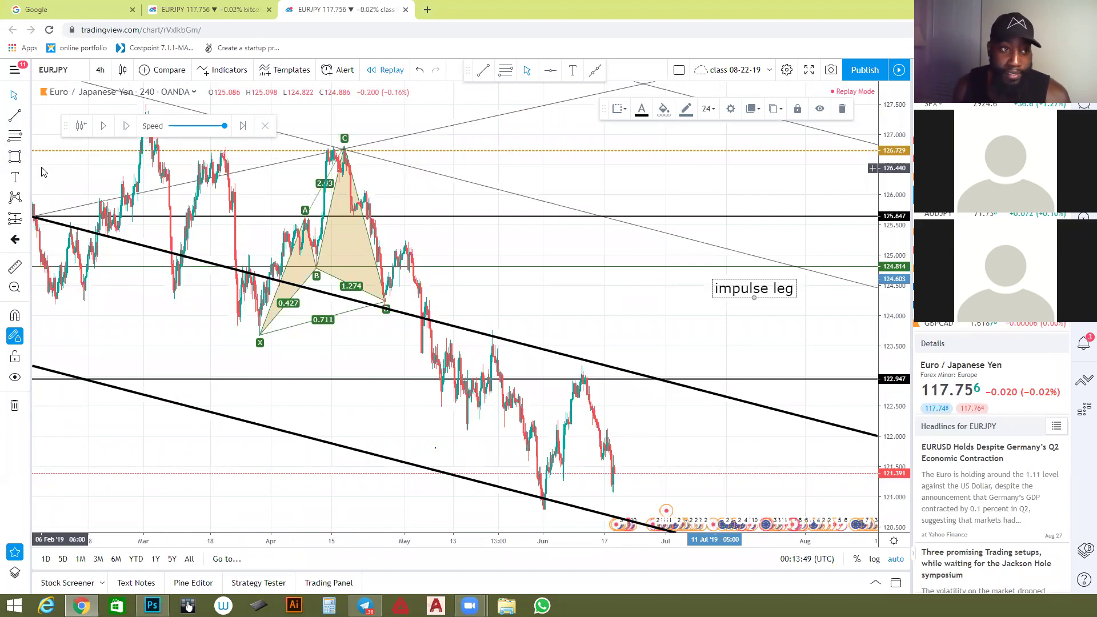
left_click(15, 157)
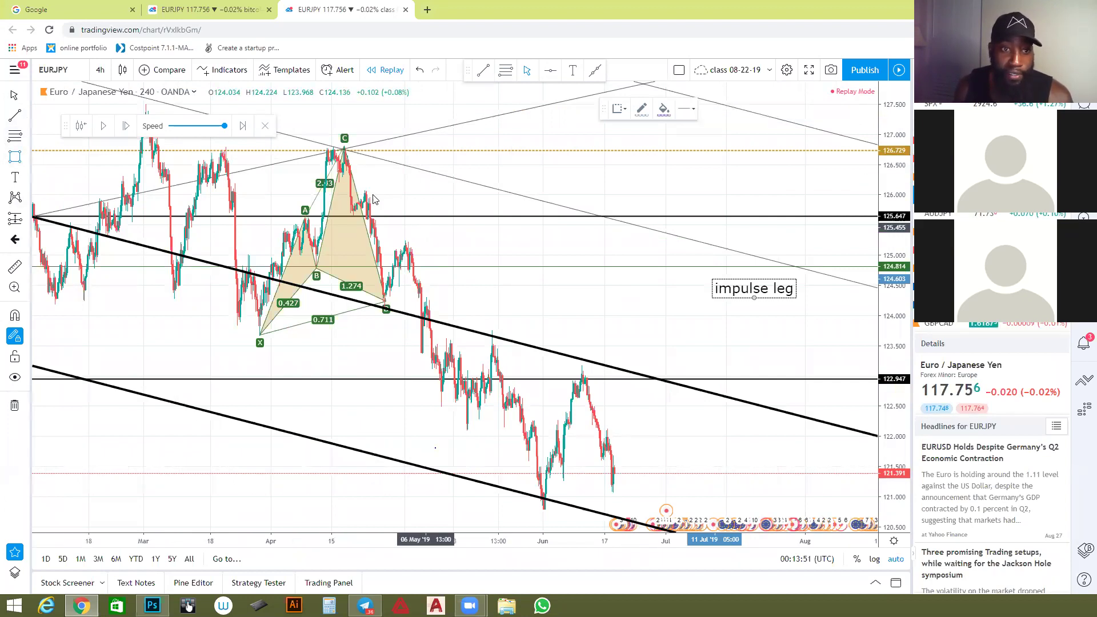
left_click(340, 144)
left_click(507, 417)
left_click_drag(507, 417, 546, 520)
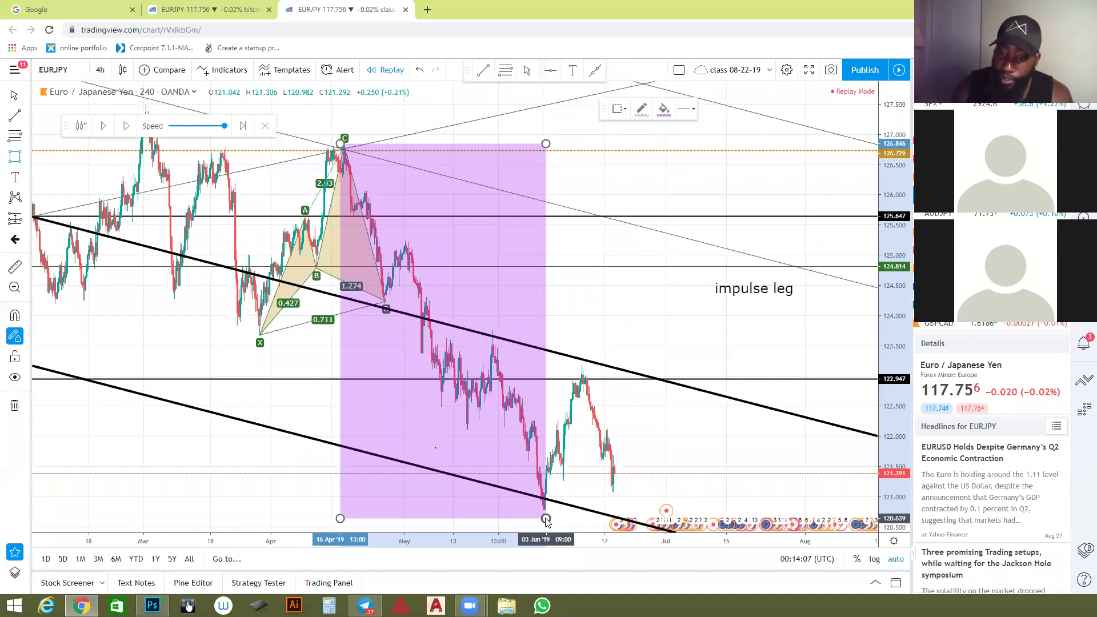
key("Delete")
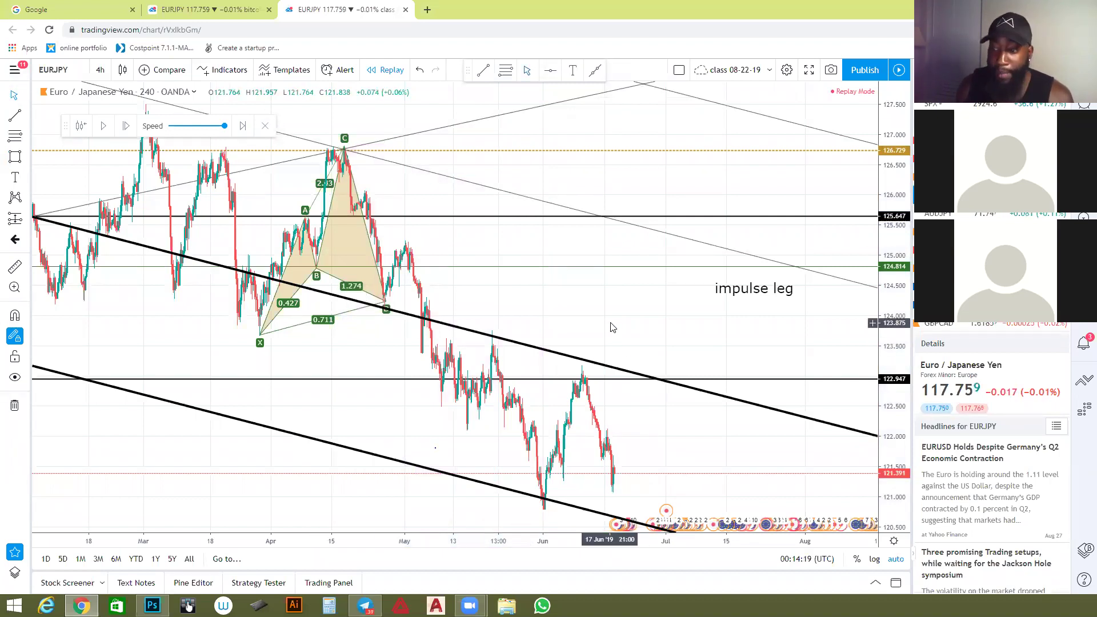
Examine the price swings between the two thick descending trendlines from May to mid-June 2019.
scroll(605, 323, "up", 2)
left_click_drag(604, 324, 501, 296)
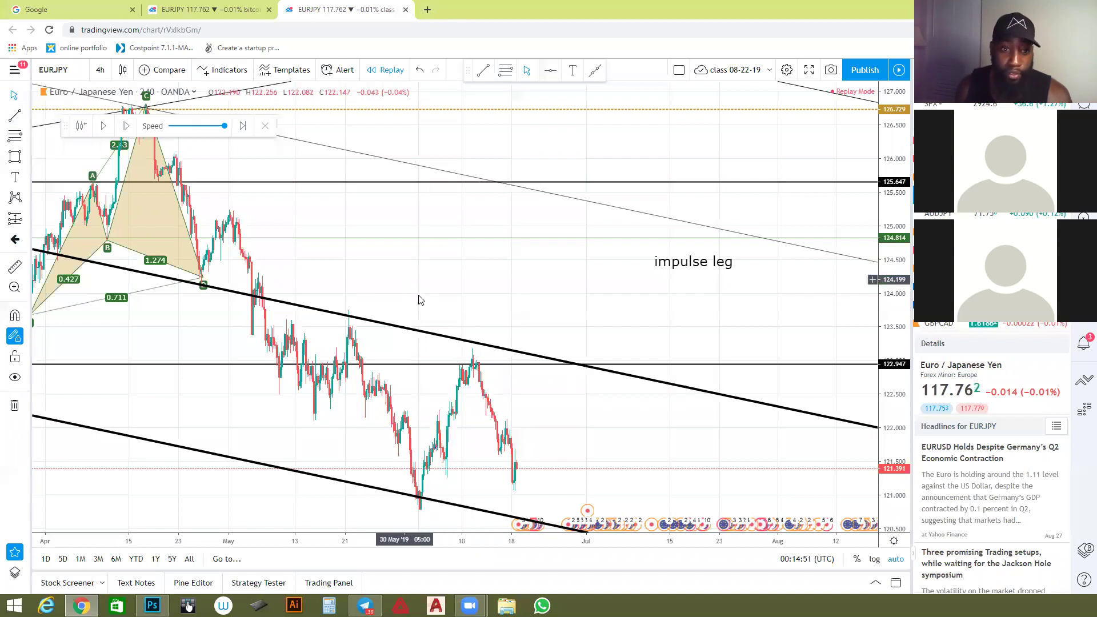
scroll(400, 337, "up", 3)
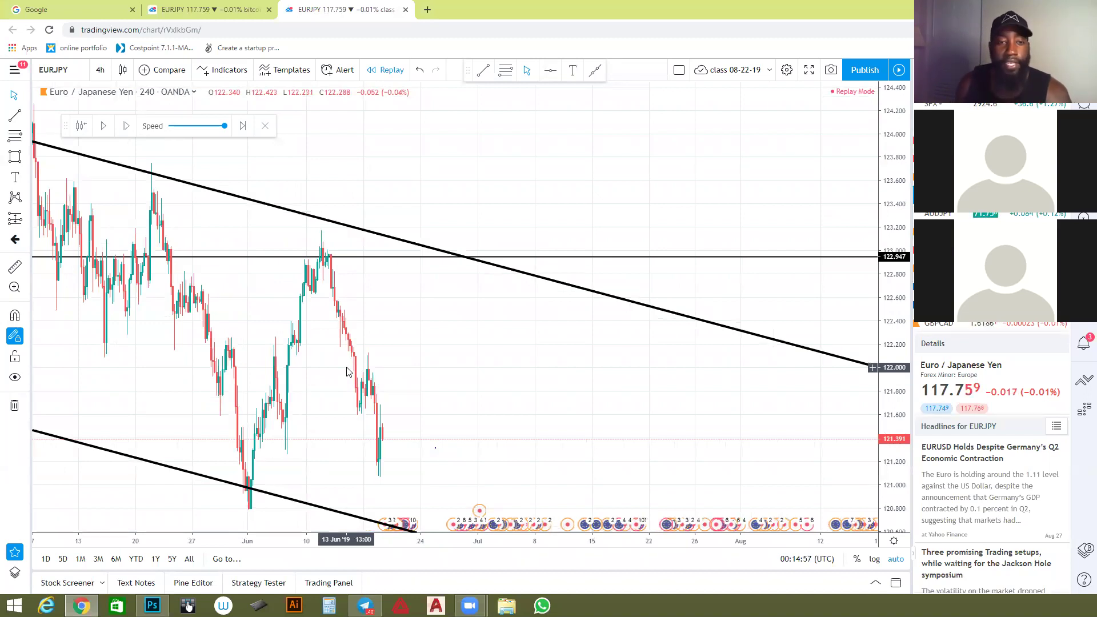
scroll(334, 280, "down", 3)
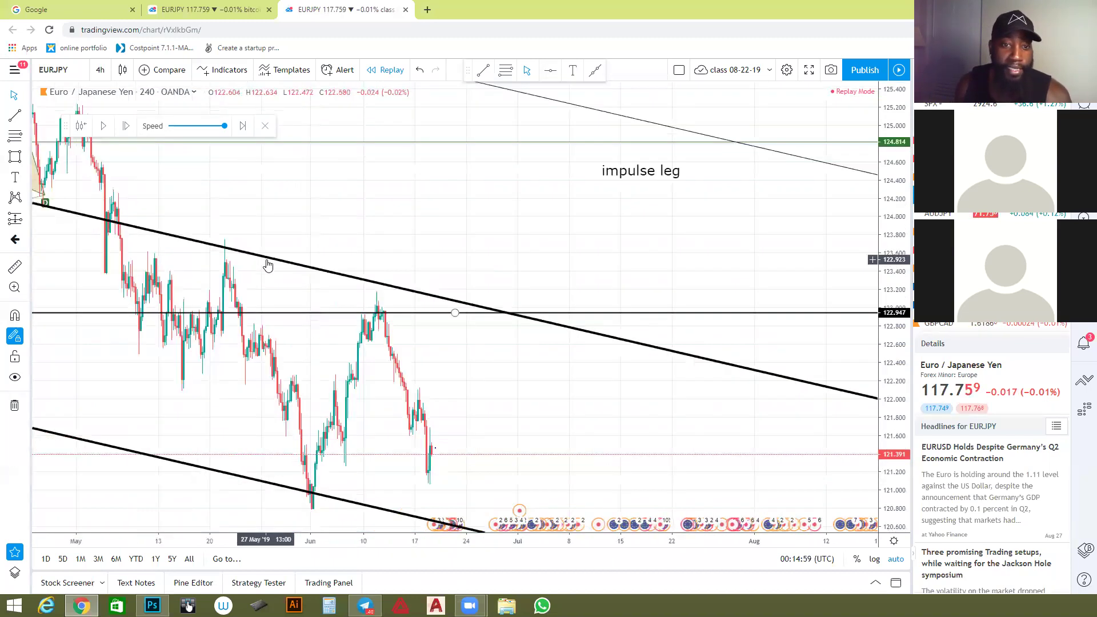
scroll(325, 301, "up", 2)
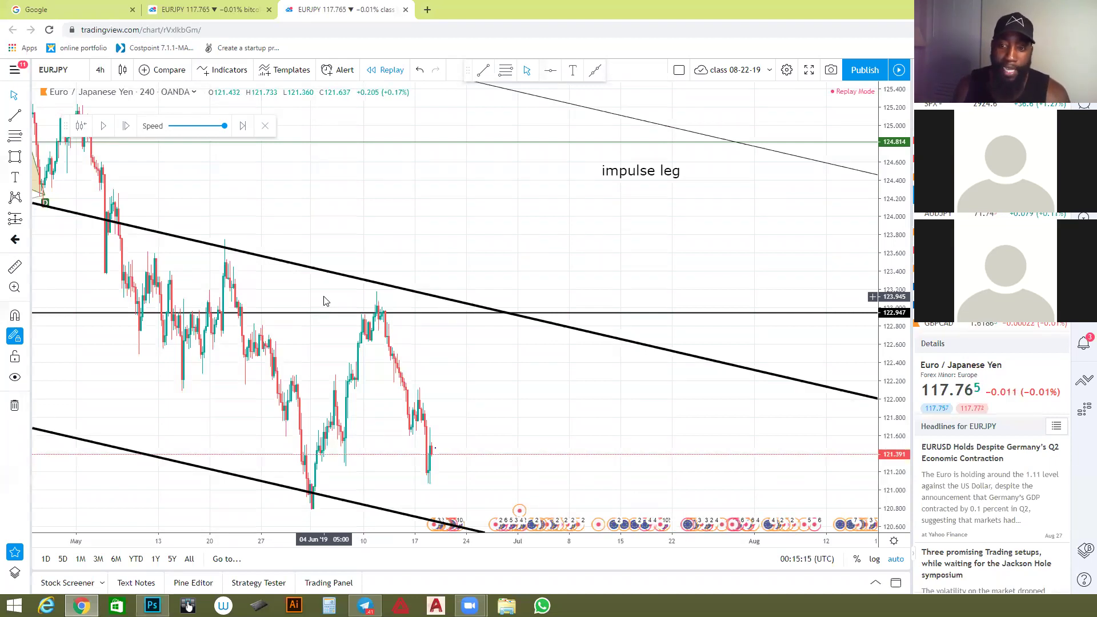
left_click(15, 135)
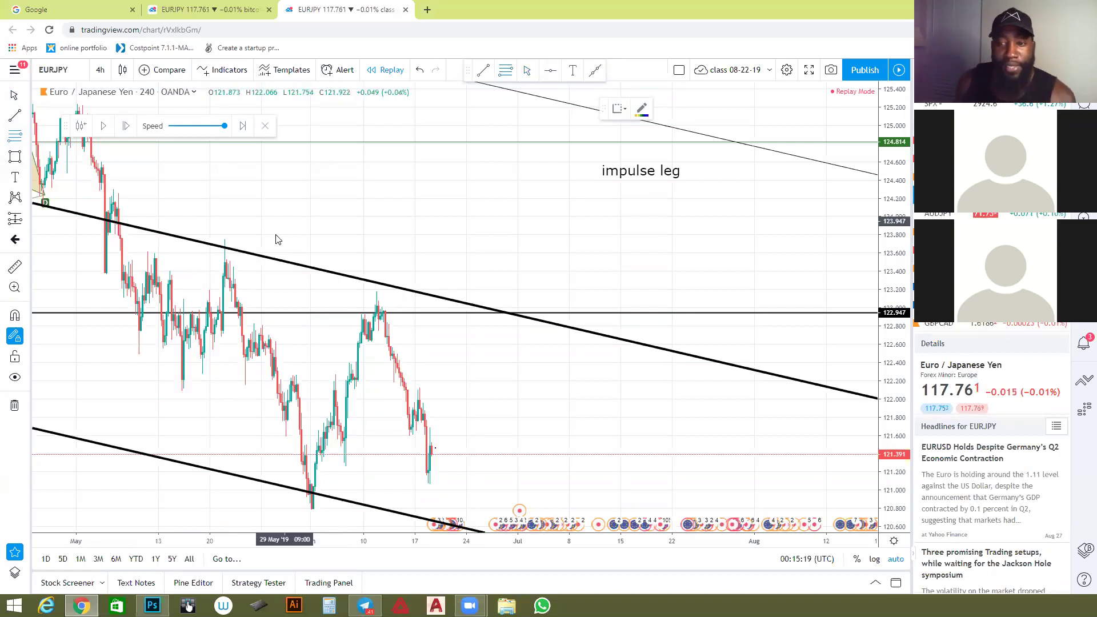
scroll(289, 252, "down", 3)
scroll(328, 305, "up", 2)
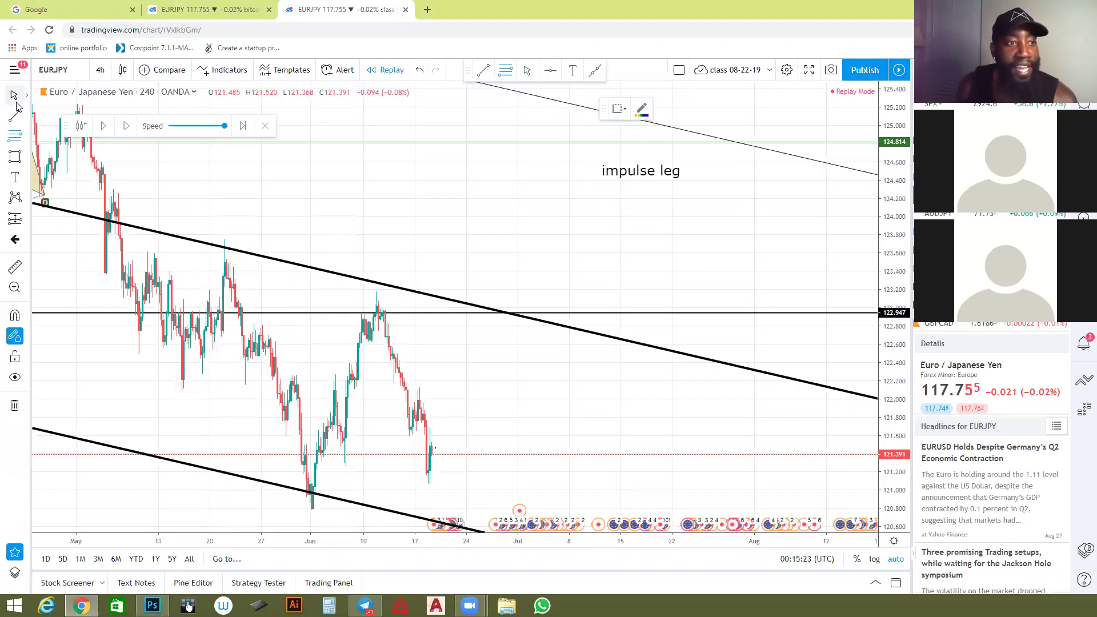
scroll(387, 191, "down", 1)
scroll(387, 191, "down", 1)
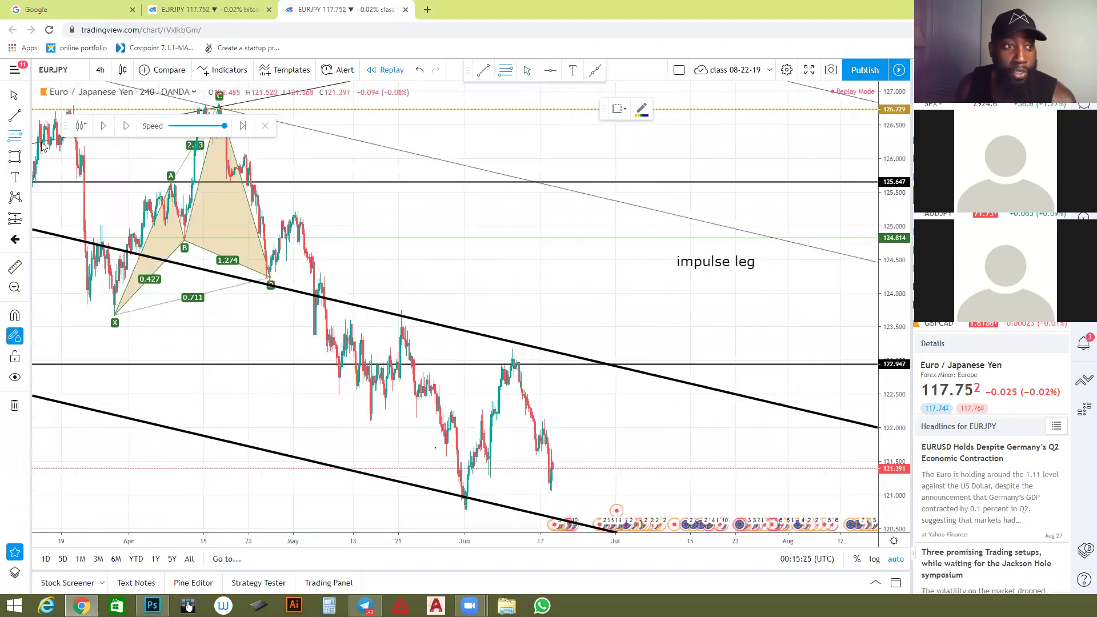
Highlight the drop from the XABCD pattern's point C to the early June '19 low with a rectangle, and delete it.
scroll(182, 179, "down", 1)
left_click_drag(342, 149, 546, 515)
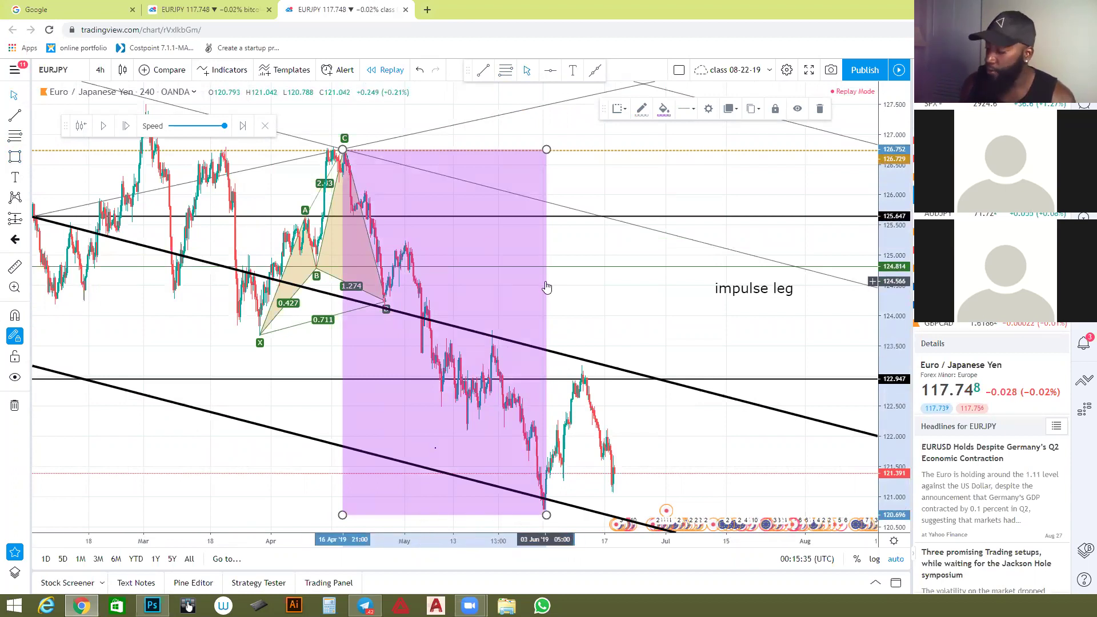
key("Delete")
Draw a rectangle over the price action from about 29 Apr '19 to 21 May '19, and delete it.
scroll(410, 325, "up", 5)
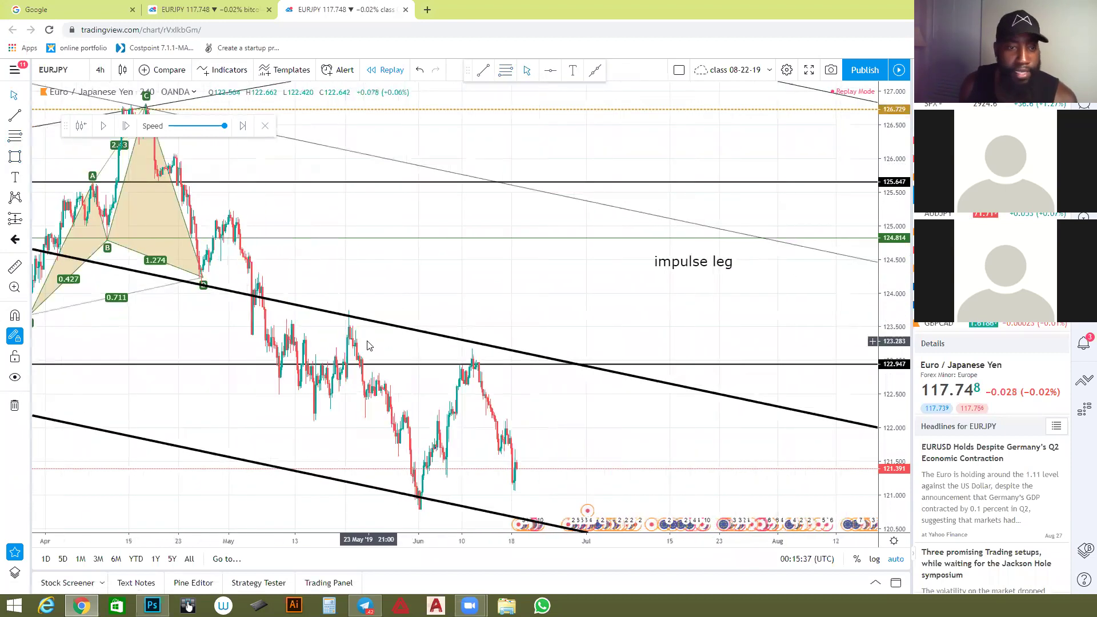
scroll(232, 338, "down", 1)
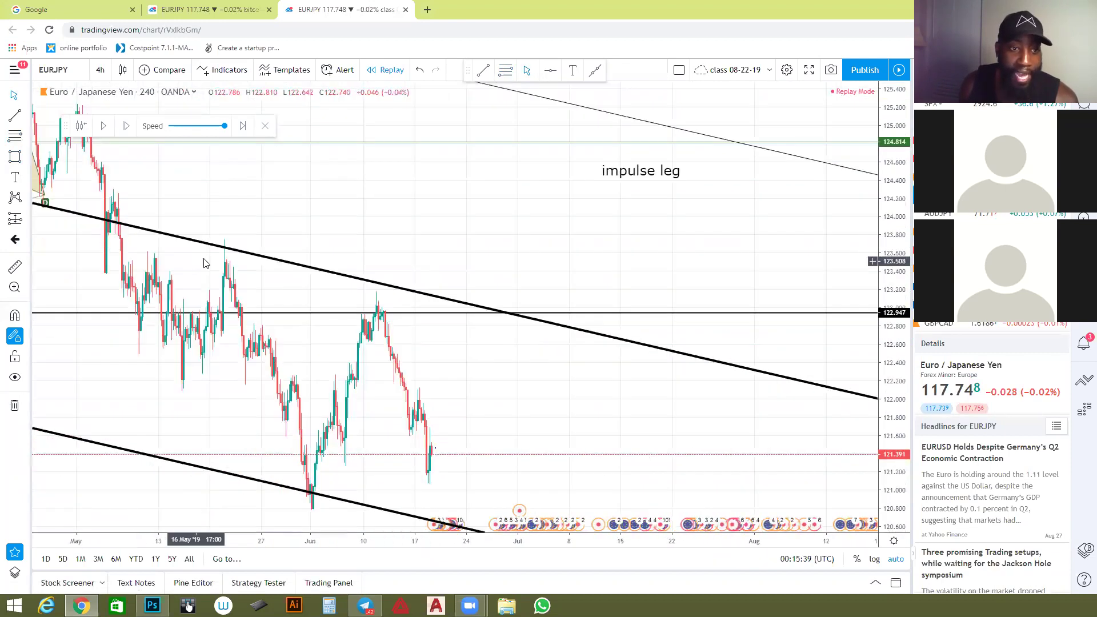
scroll(218, 259, "down", 1)
key("alt+shift+r")
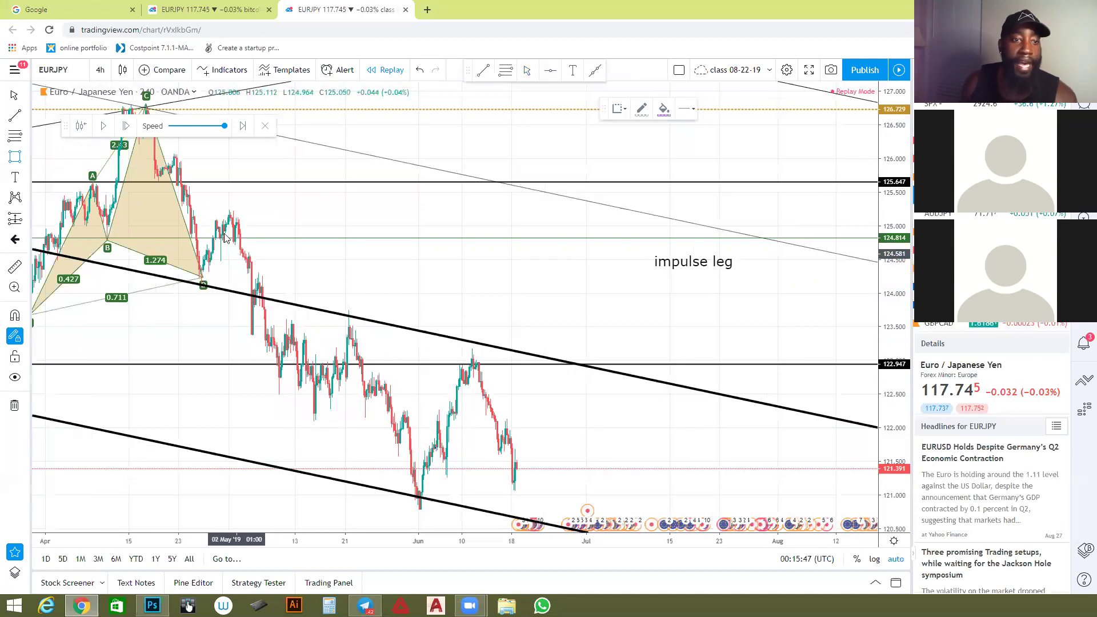
left_click_drag(326, 349, 351, 437)
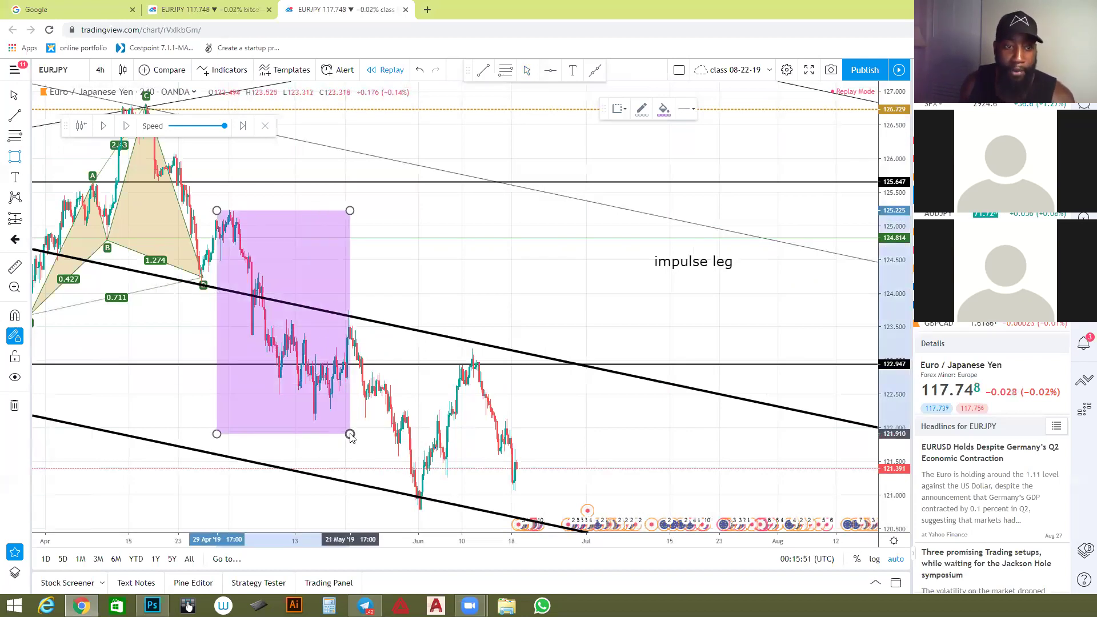
key("Delete")
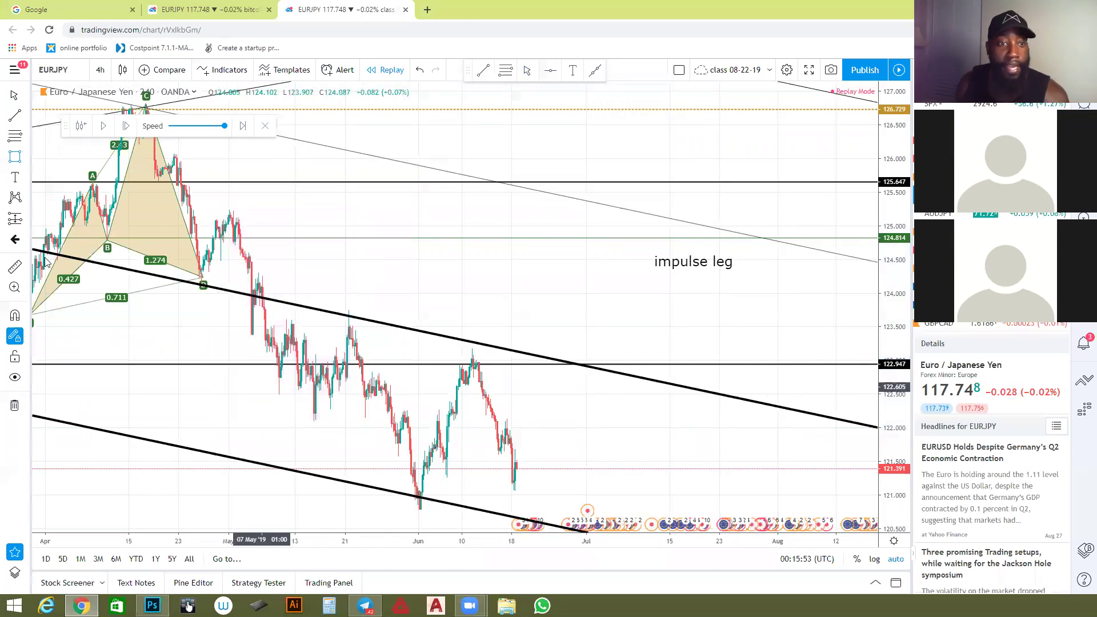
Try a Fibonacci retracement from the 1 May '19 high at about 125.242 to the June low at about 120.722, and cancel it.
left_click(16, 139)
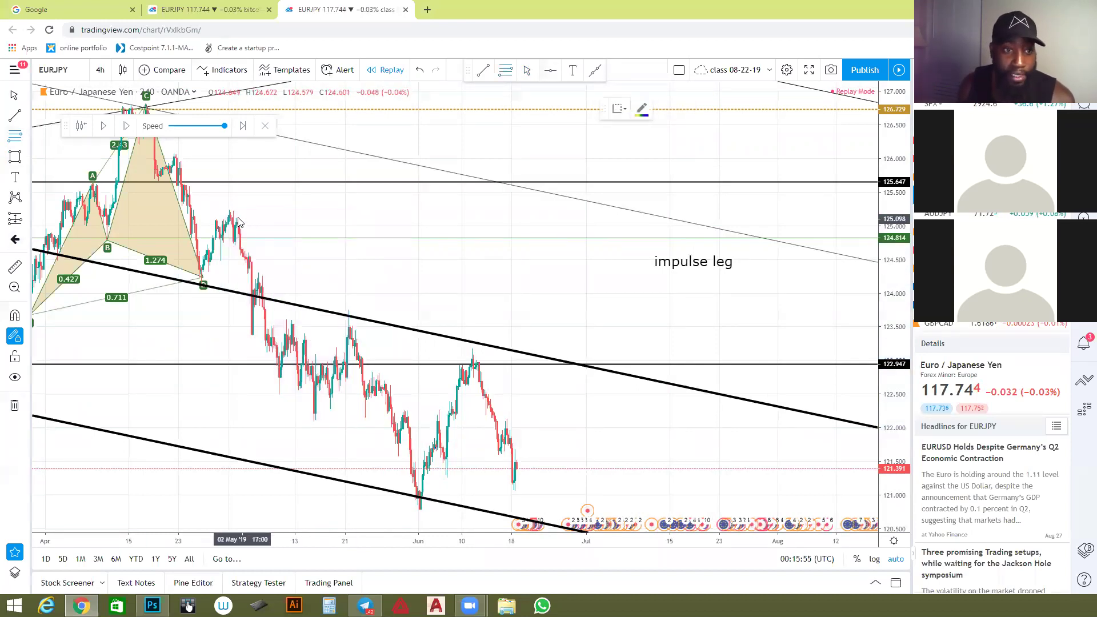
mouse_move(229, 210)
left_mouse_down()
mouse_move(549, 445)
mouse_move(620, 517)
left_mouse_up()
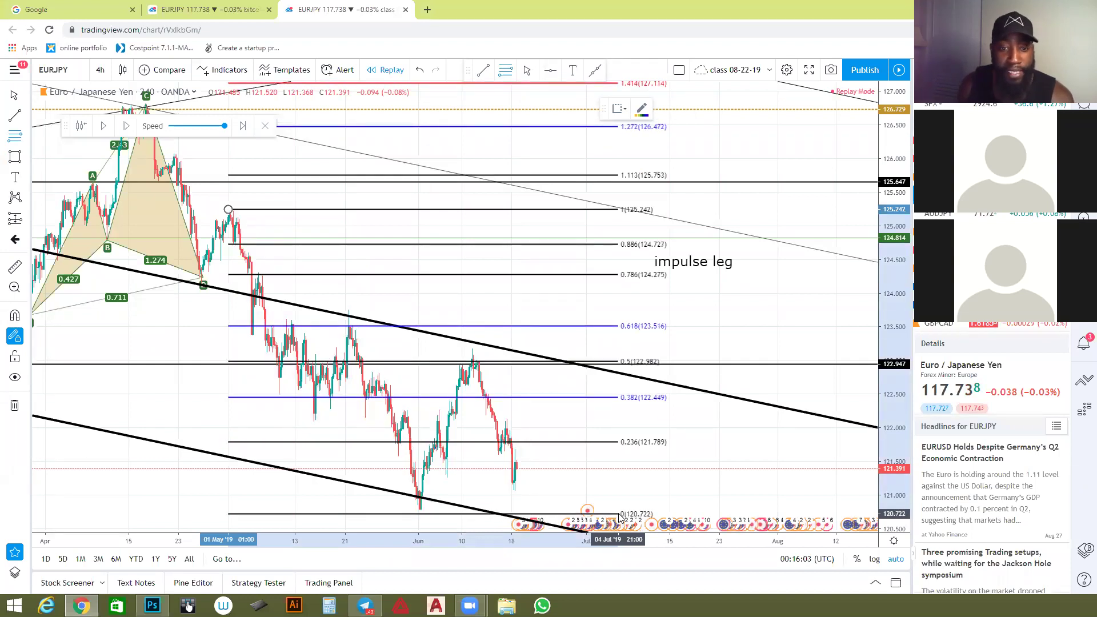
key("Escape")
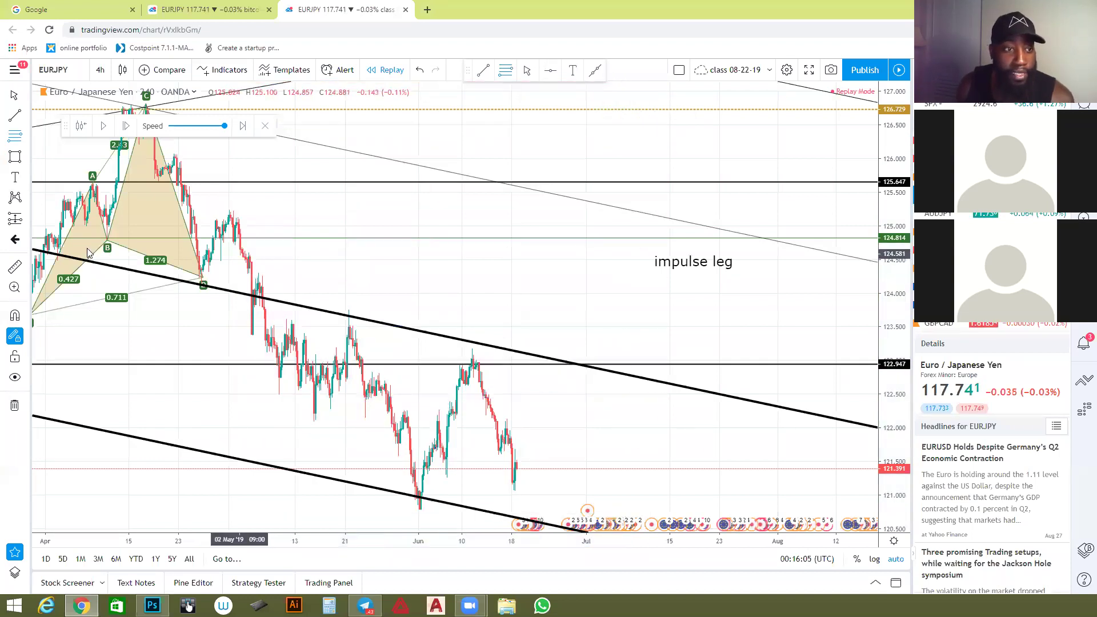
Draw a rectangle over the consolidation from about 8 May '19 to 21 May '19, and delete it.
left_click_drag(271, 320, 348, 426)
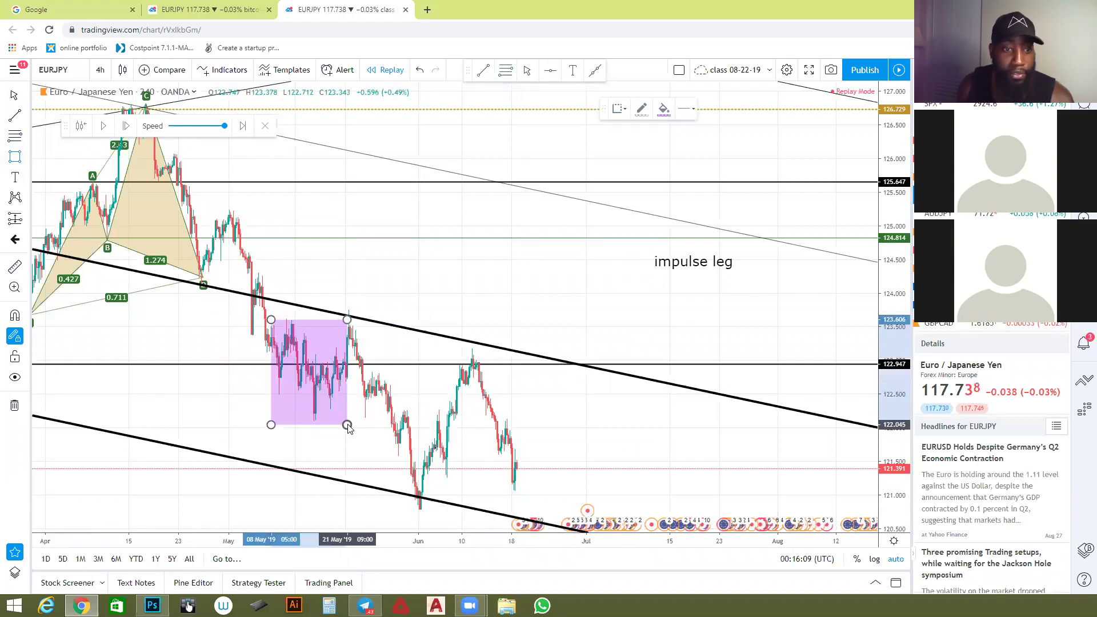
key("Delete")
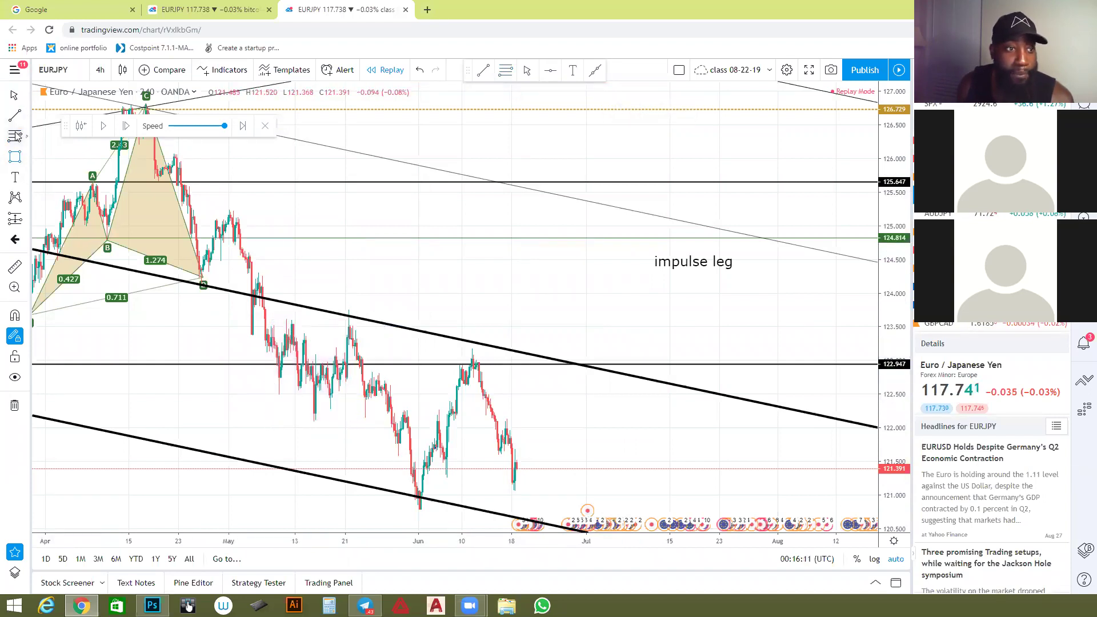
scroll(394, 335, "up", 2)
key("alt+f")
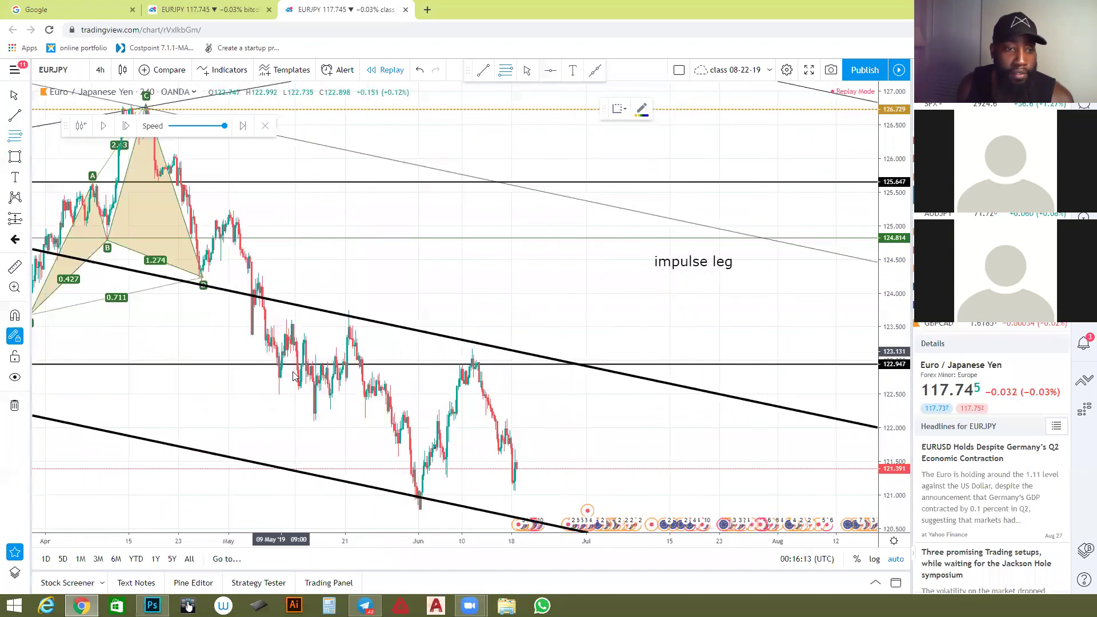
left_click(290, 309)
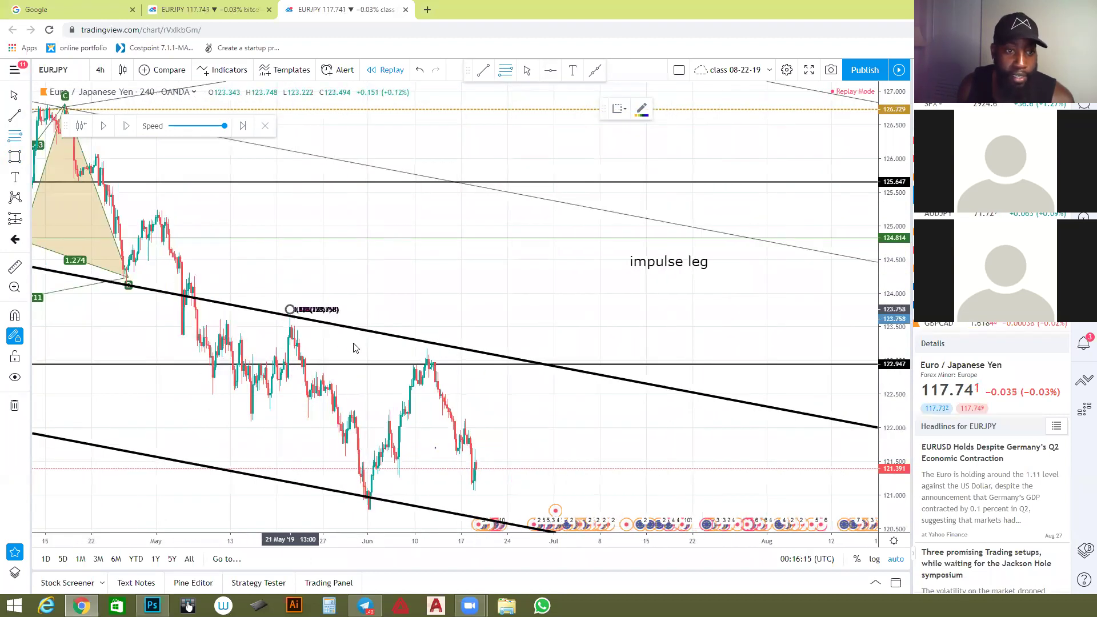
key("Escape")
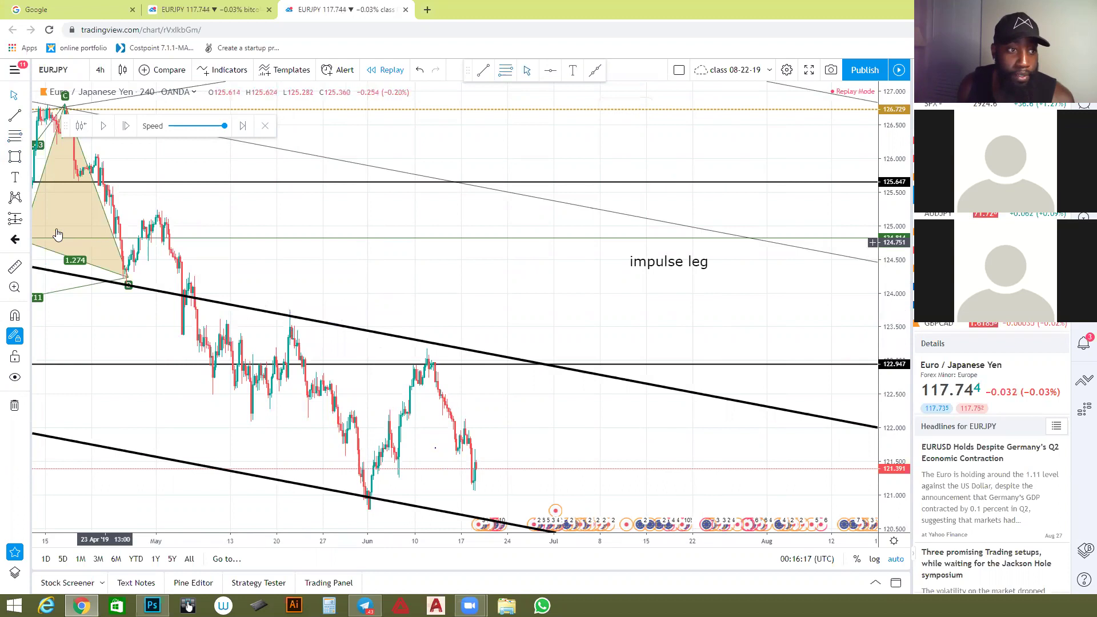
Place a blue arrow mark at about 23 May '19, pointing at the swing high on the upper thick trendline.
left_click(15, 240)
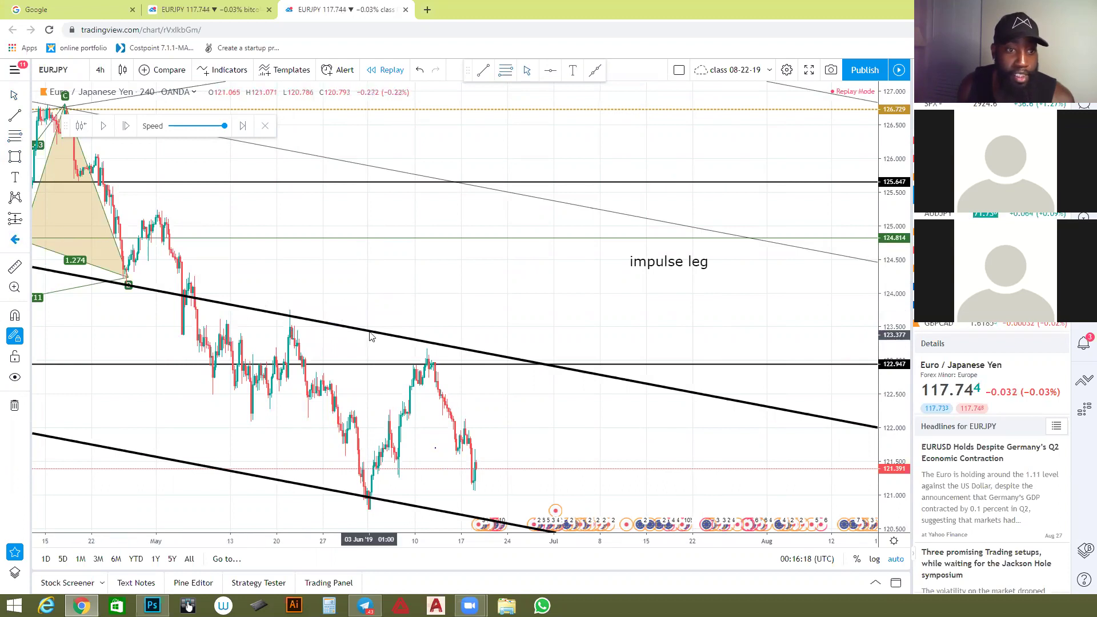
left_click(311, 309)
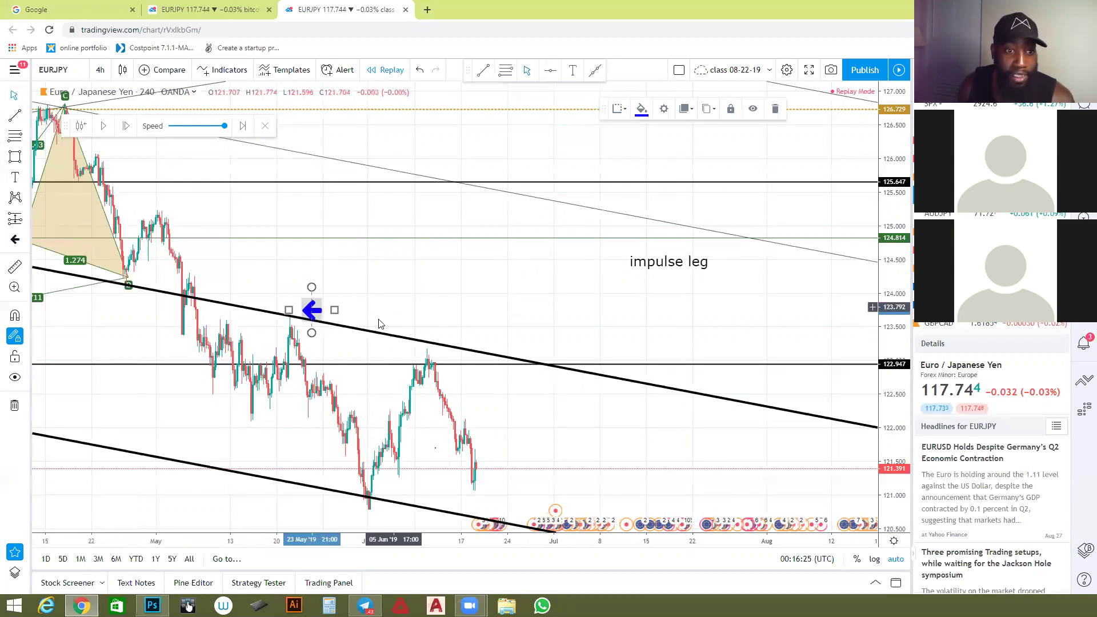
left_click(318, 299)
Move the upper thick descending trendline down so that it passes just above point X of the XABCD pattern.
scroll(247, 274, "down", 3)
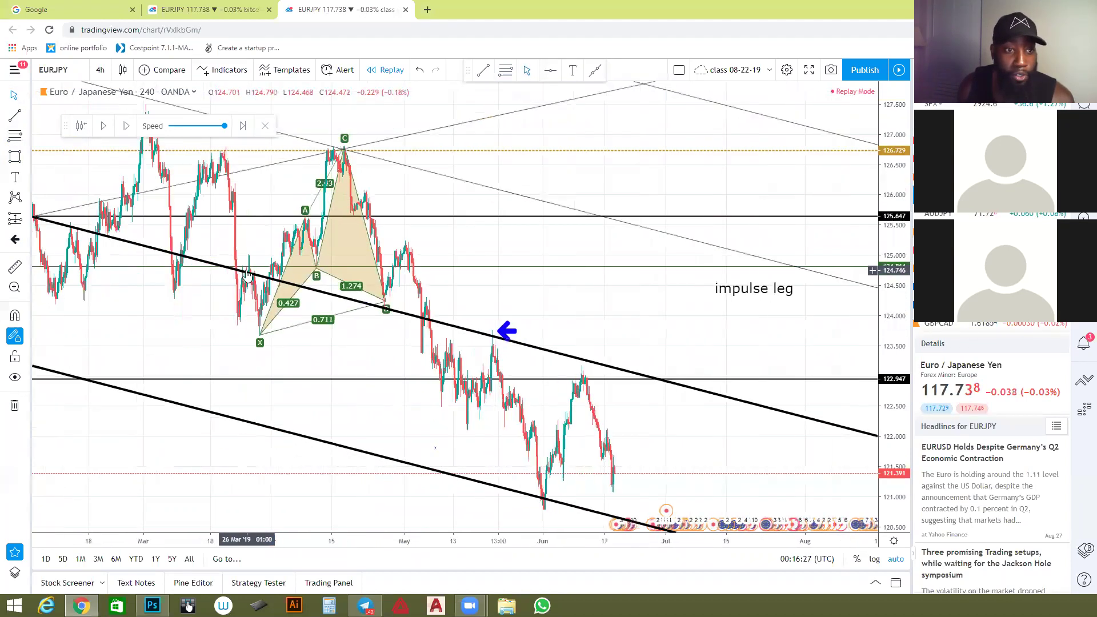
scroll(246, 274, "down", 1)
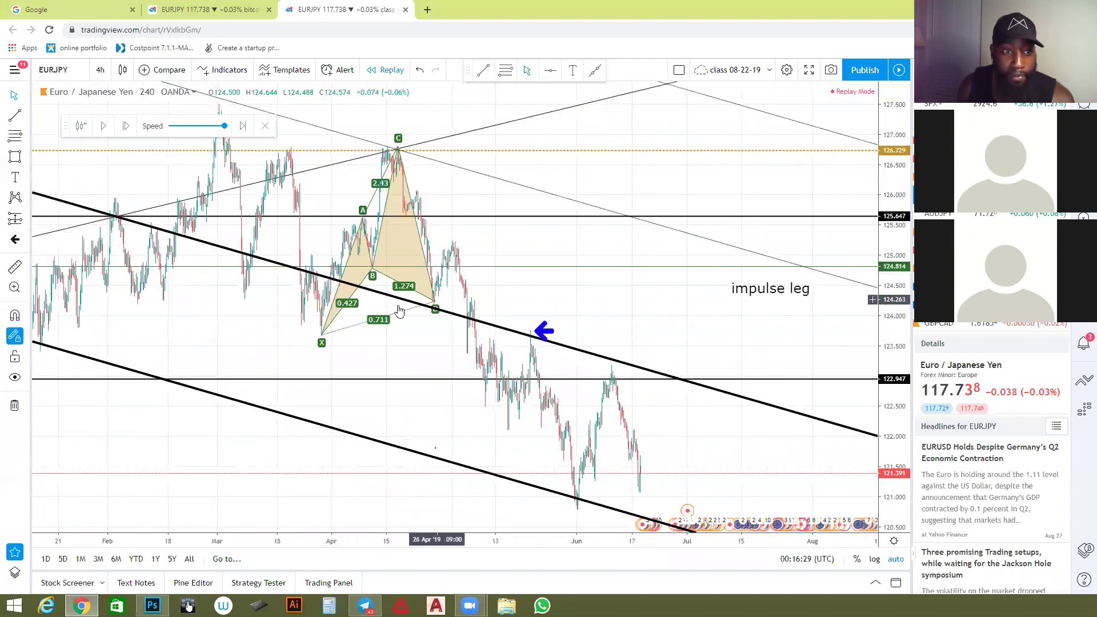
left_click_drag(453, 318, 434, 354)
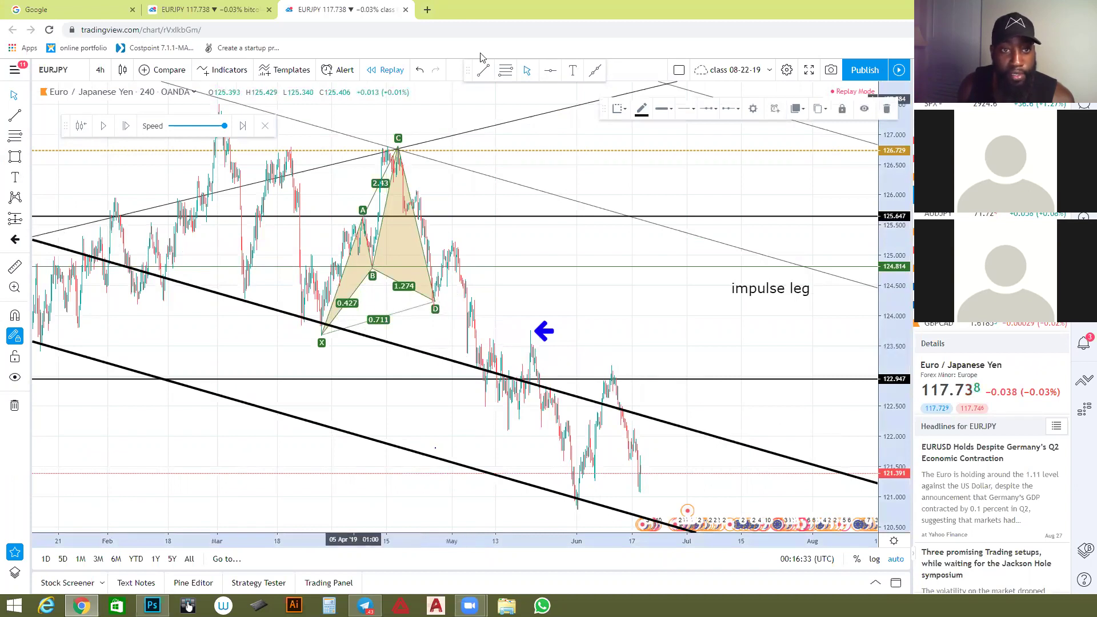
Undo the last move of the upper thick trendline, then place a parallel copy below it near point X and delete that copy.
key("ctrl+z")
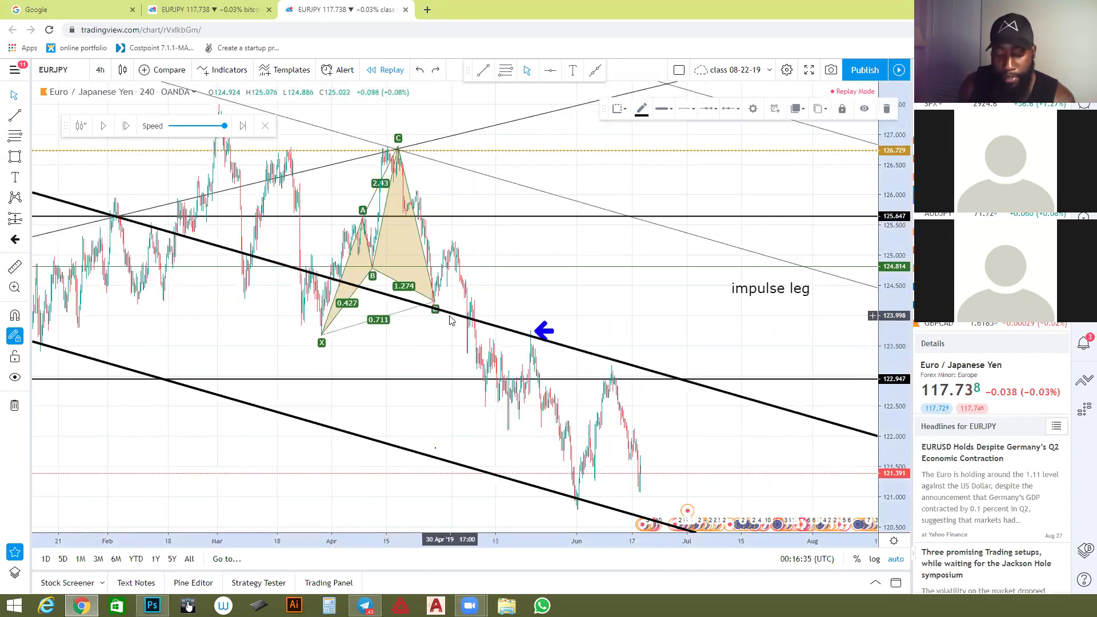
left_click_drag(452, 318, 450, 366)
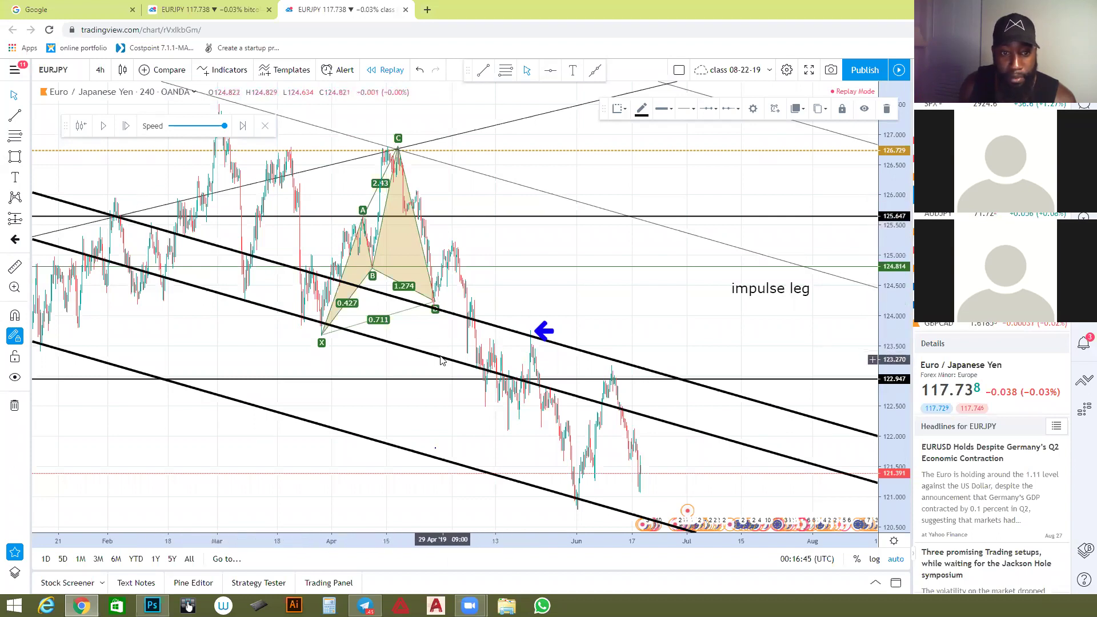
key("Delete")
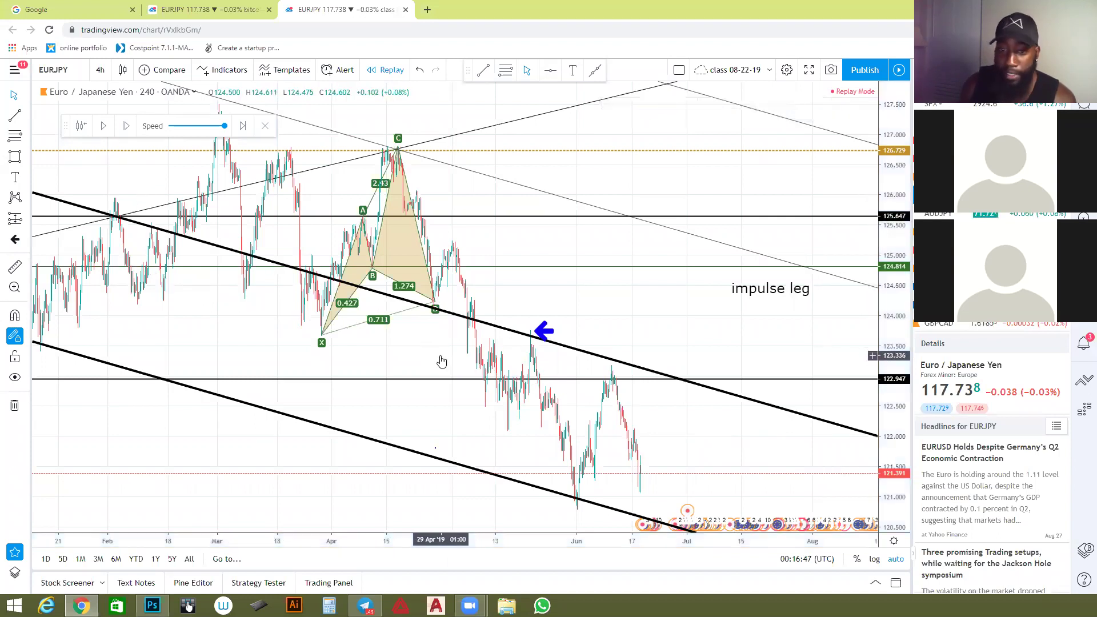
Copy the blue arrow from the 23 May '19 swing high to the early June low, at about 5 Jun '19 and 120.841.
scroll(431, 374, "up", 2)
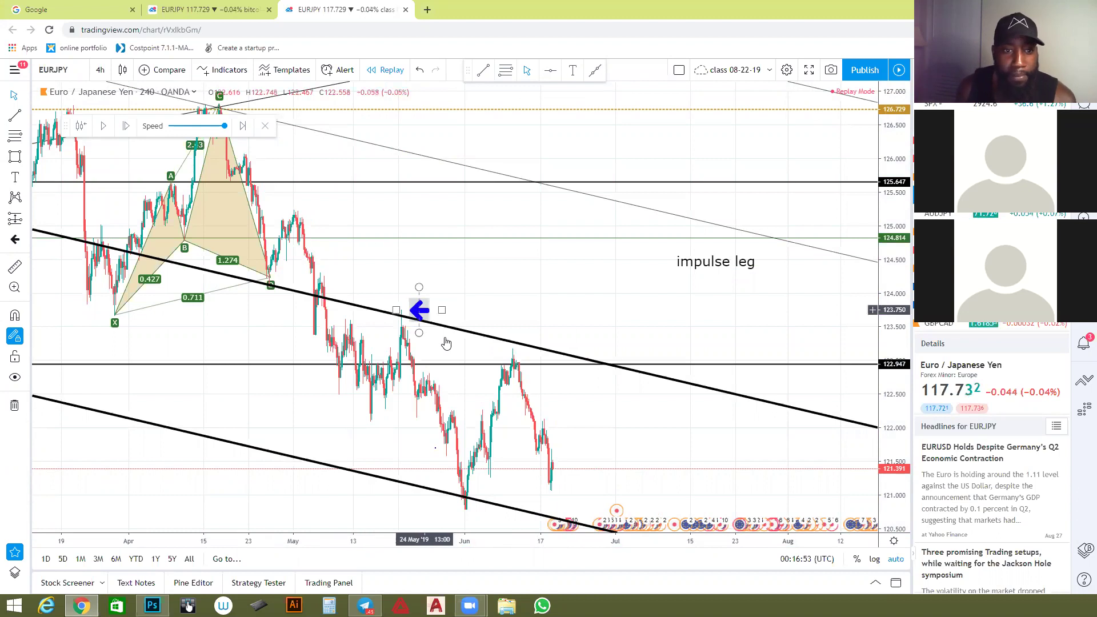
left_click_drag(448, 343, 396, 323)
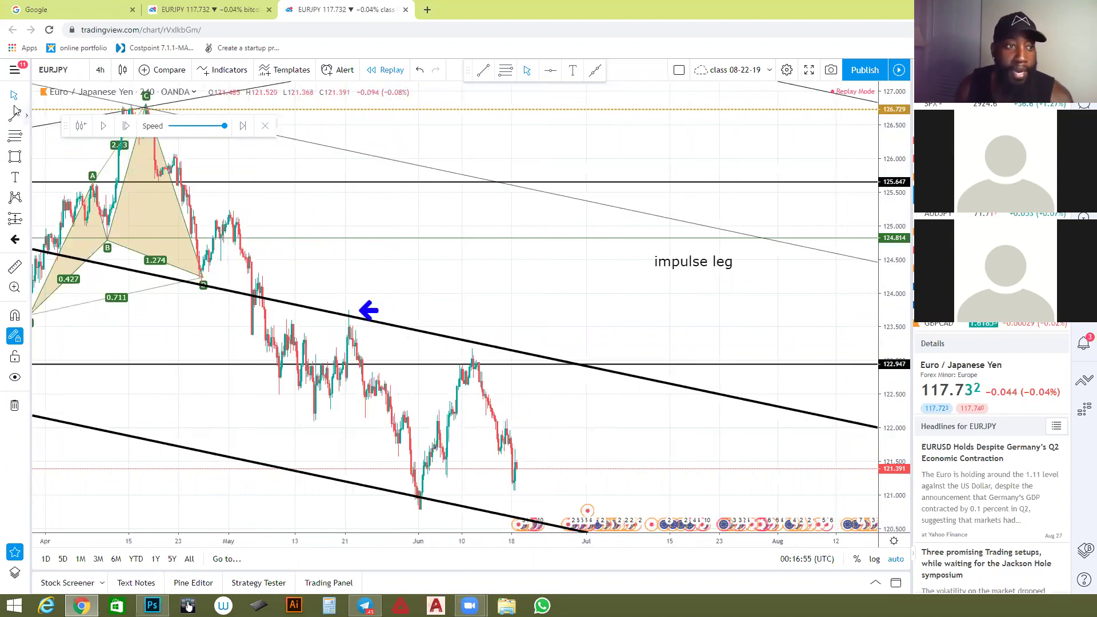
left_click(8, 134)
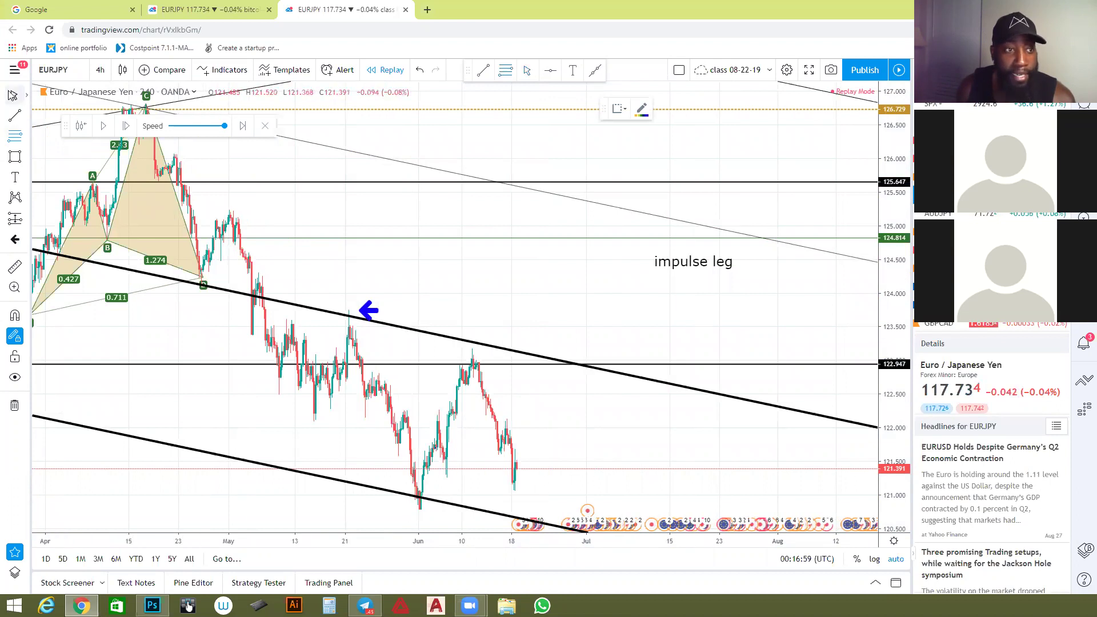
left_click(361, 307)
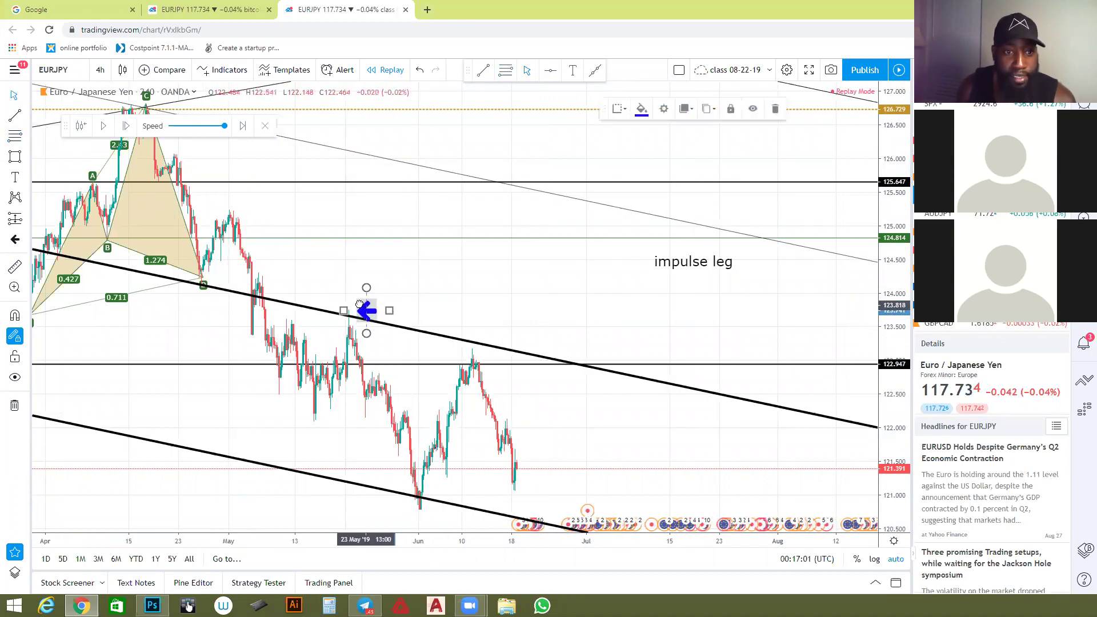
scroll(389, 309, "down", 1)
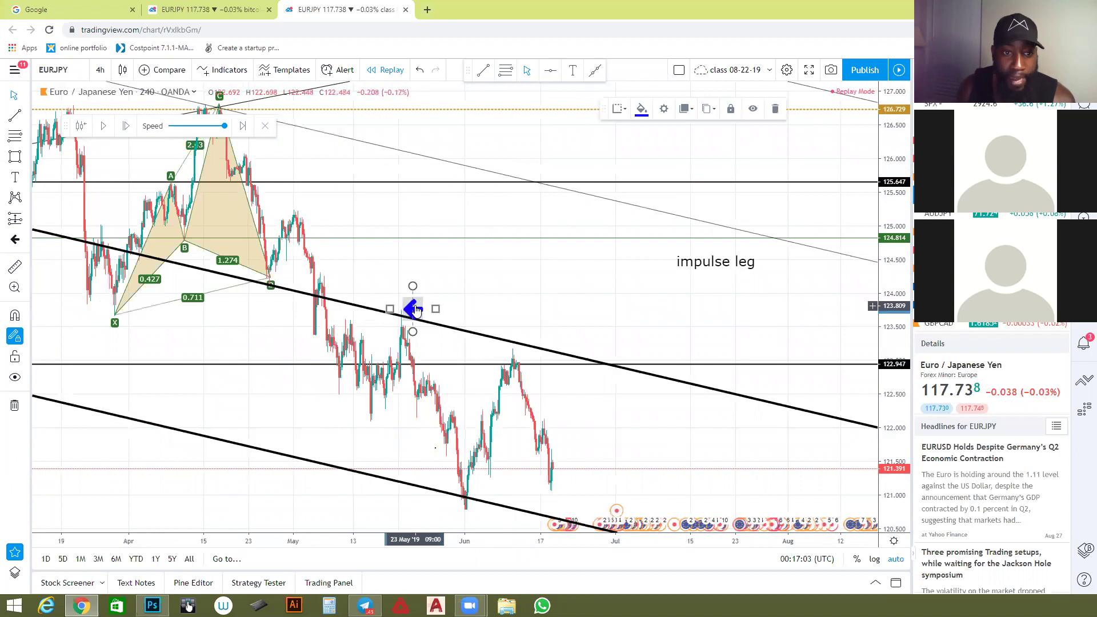
left_click_drag(414, 310, 489, 513)
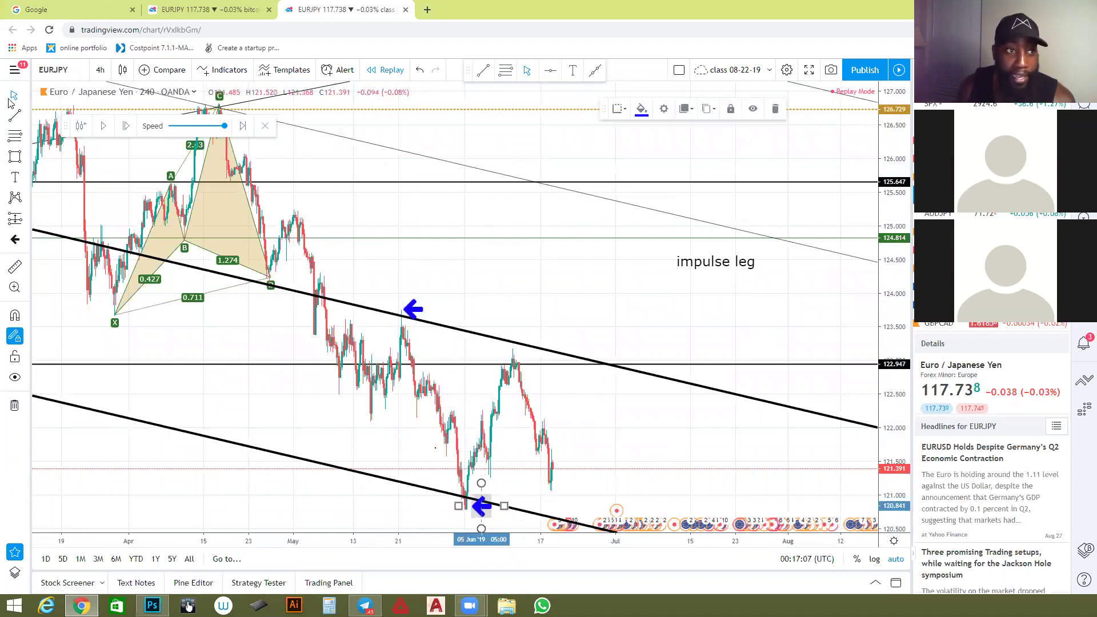
Flip the copied blue arrow to face the June low from the other side, placing it at about 29 May '19 and 120.790.
left_click(13, 98)
left_click(61, 130)
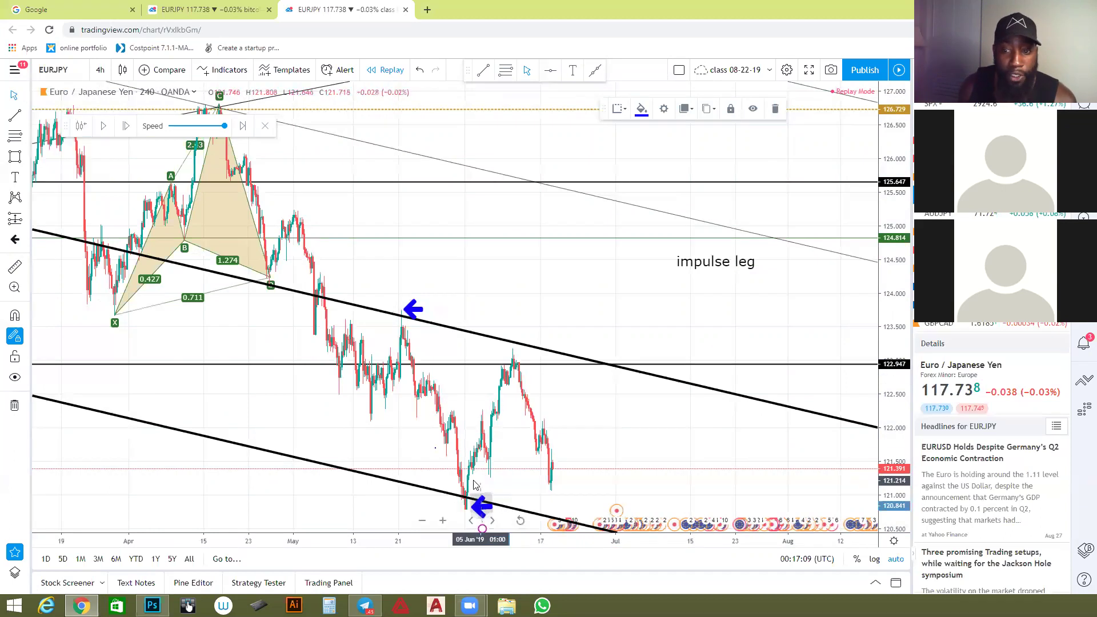
mouse_move(506, 509)
left_mouse_down()
mouse_move(484, 484)
mouse_move(449, 507)
left_mouse_up()
left_click(496, 481)
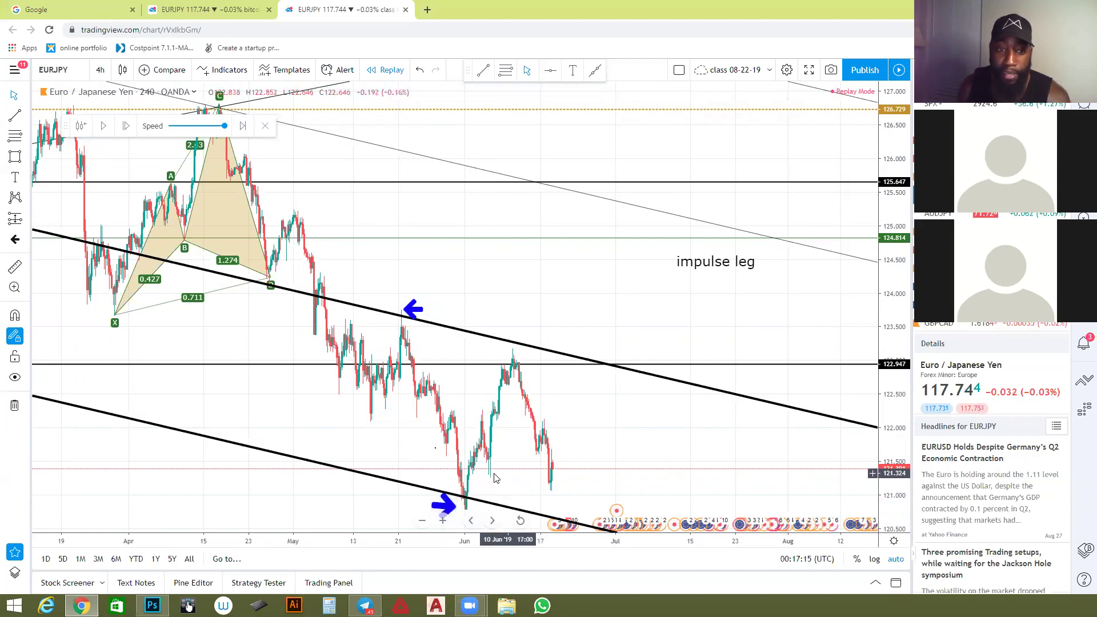
left_click_drag(447, 513, 449, 511)
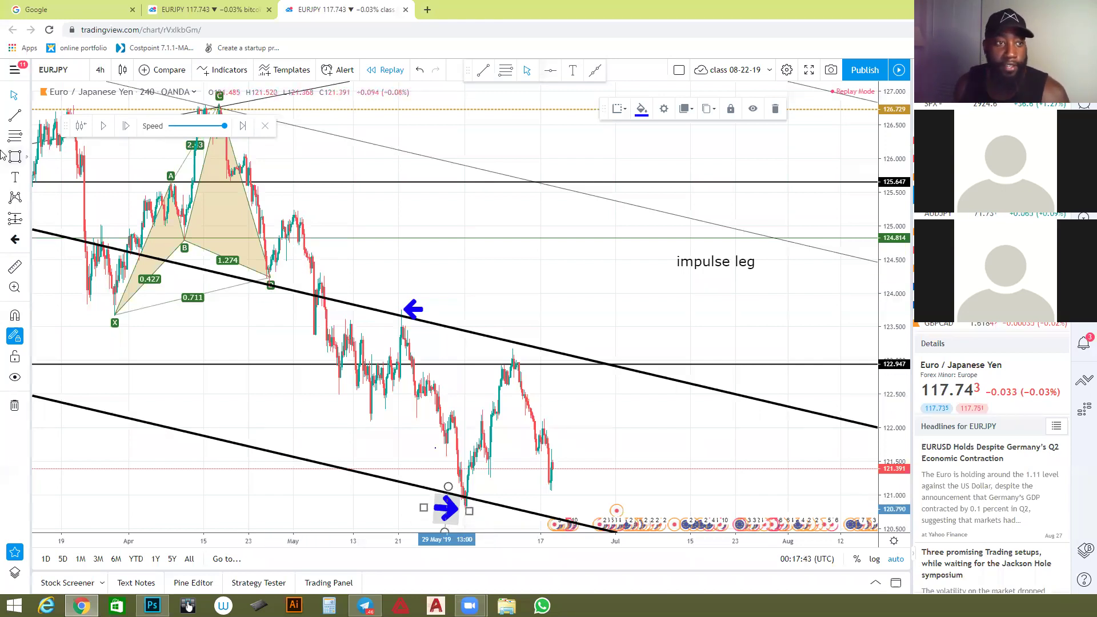
Sketch an M-shaped example XABCD pattern in the empty area above the blue arrow at the 23 May '19 swing high.
left_click(14, 201)
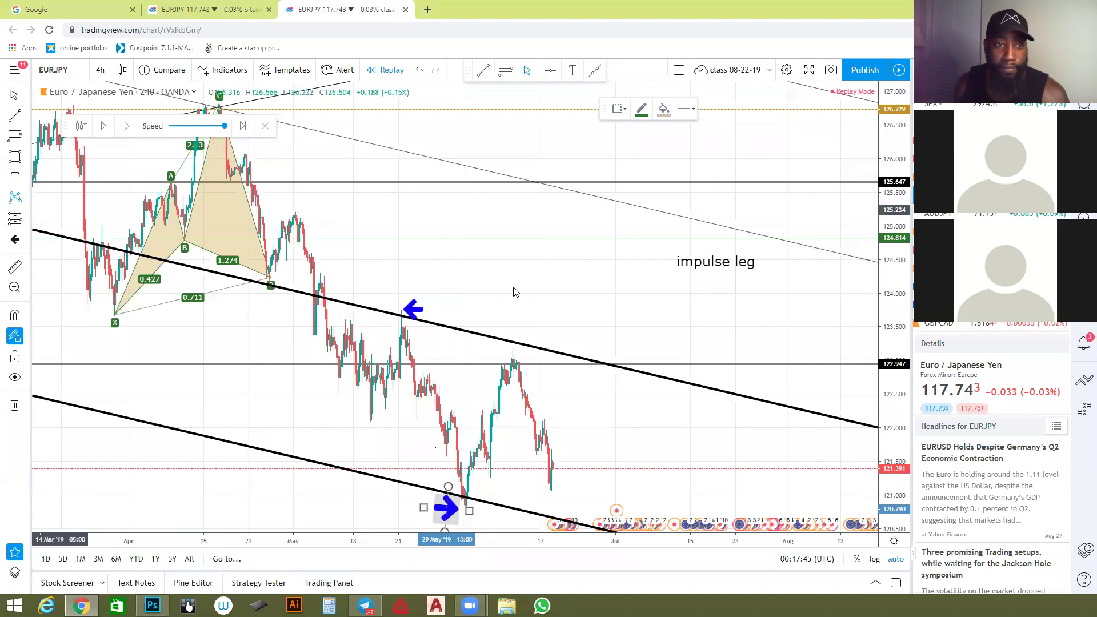
left_click(397, 273)
double_click(417, 210)
left_click(433, 256)
left_click(451, 221)
left_click(473, 272)
Sketch a second example XABCD pattern overlapping the first, starting from a high X near 125.641 and ending at a higher point D.
left_click(406, 182)
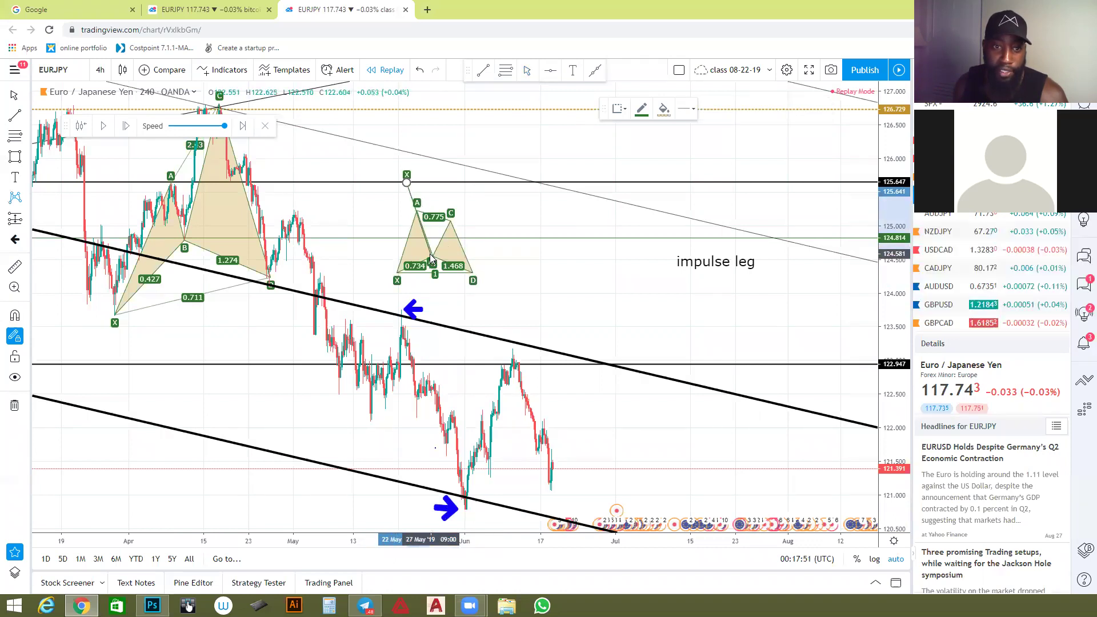
left_click(430, 254)
left_click(453, 199)
left_click(491, 266)
left_click(522, 153)
Sketch a third example XABCD pattern beside the second, with X at about 125.887 and D at about 126.353.
left_click(458, 165)
left_click(515, 252)
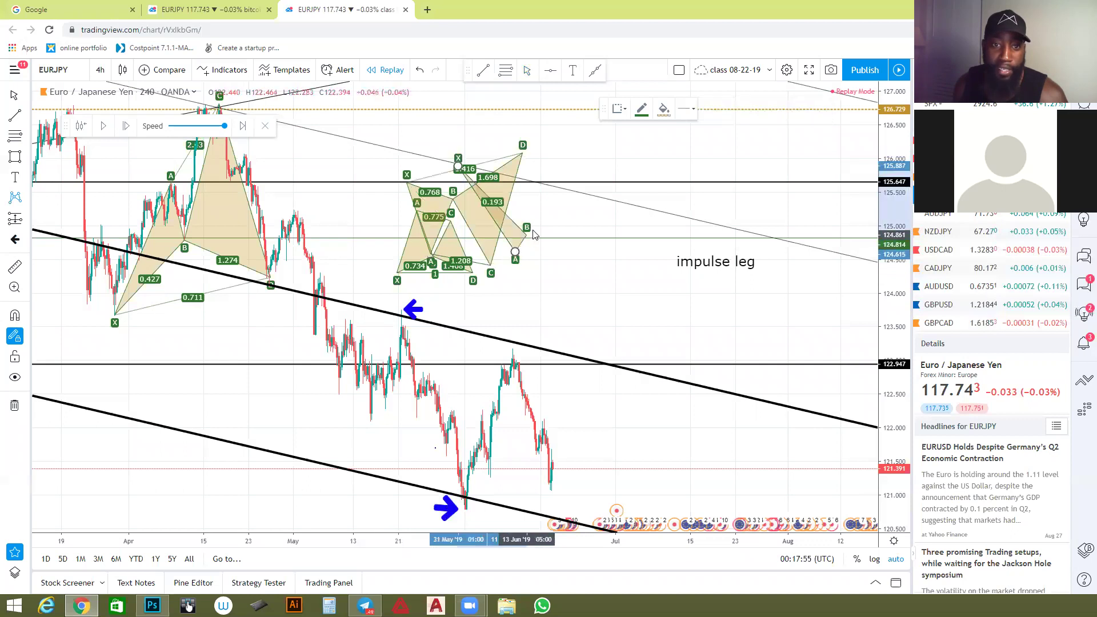
left_click(532, 229)
left_click(544, 251)
left_click(574, 135)
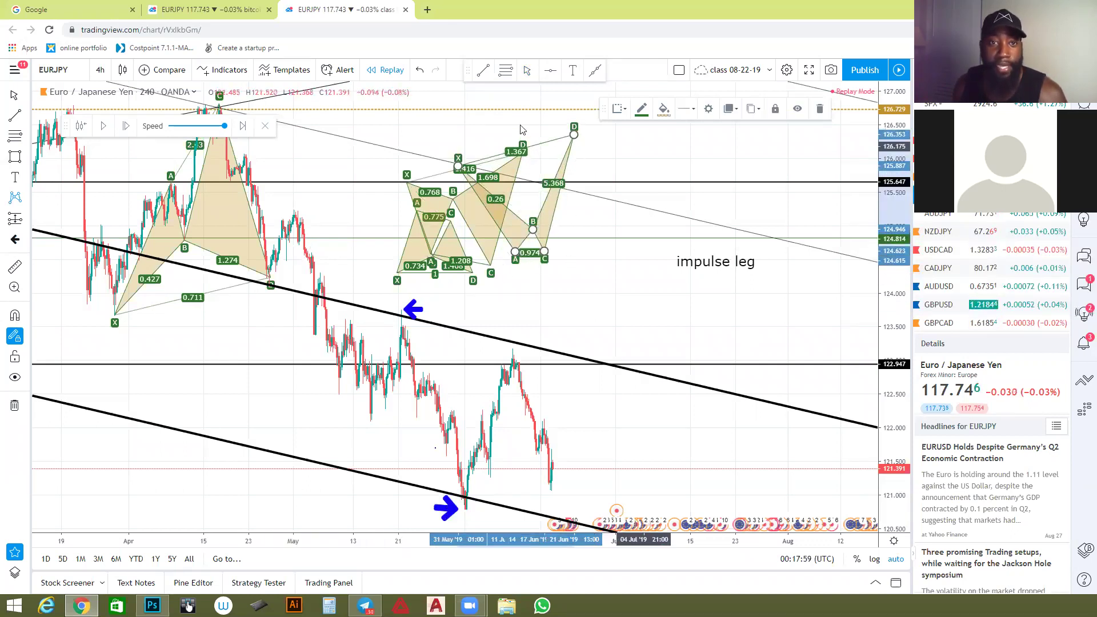
Undo the three example XABCD patterns sketched above the price.
left_click(417, 72)
left_click(417, 72)
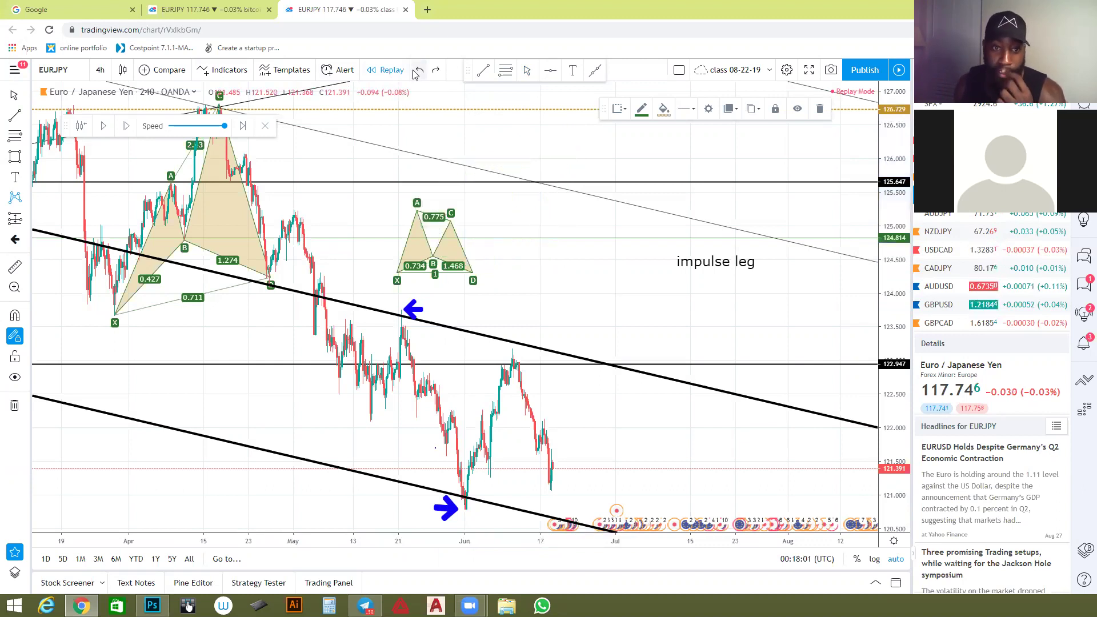
left_click(416, 72)
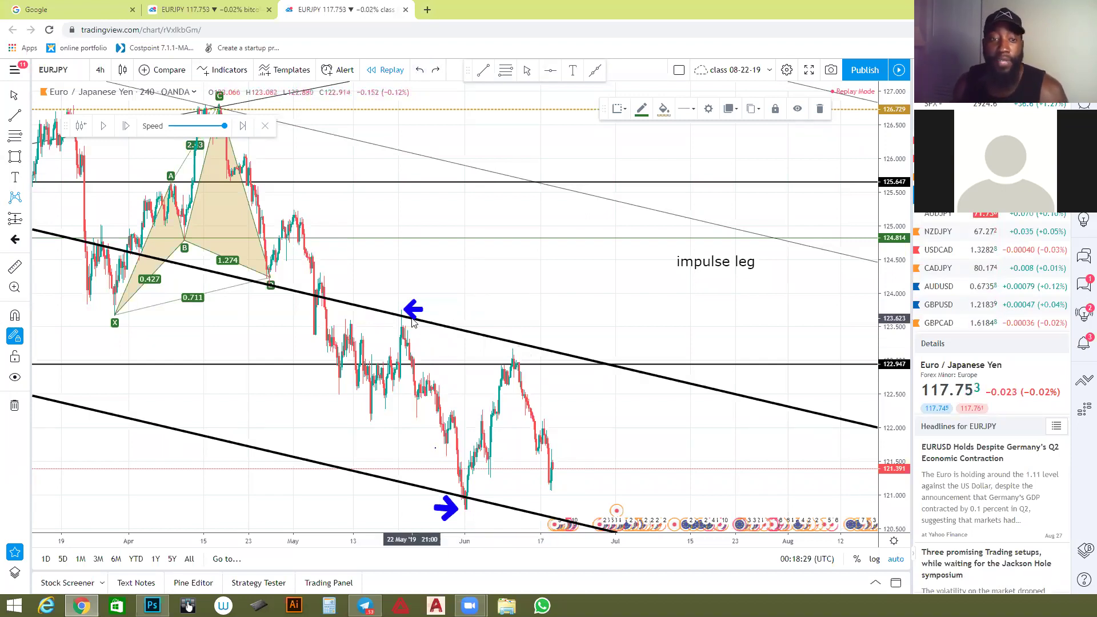
Nudge the blue arrow at the June low slightly closer to the candle's lowest point.
left_click_drag(423, 342, 299, 363)
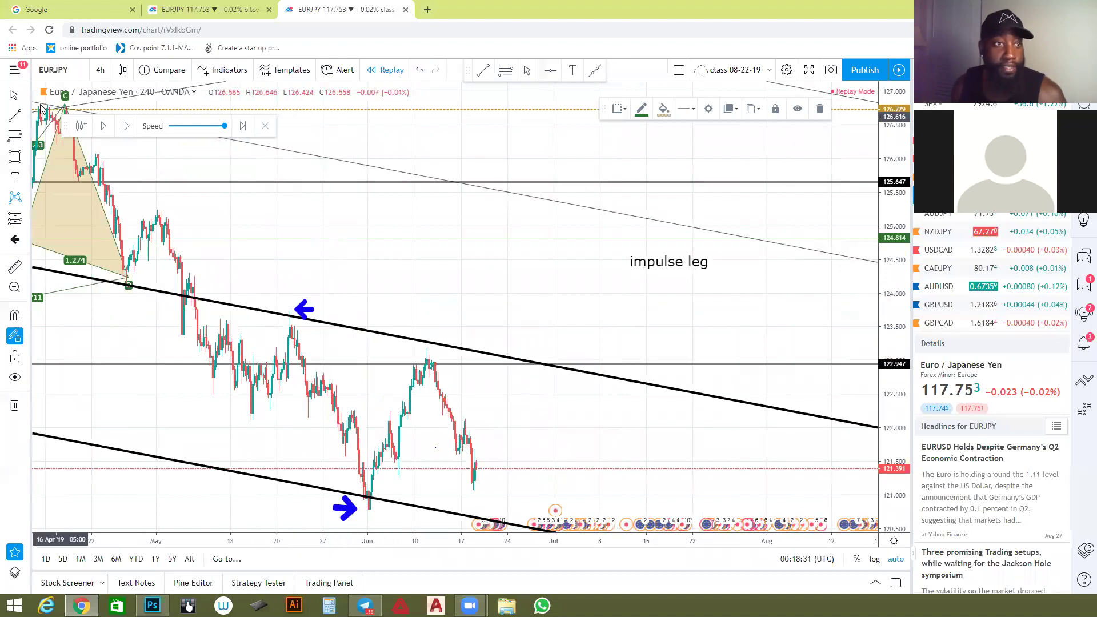
left_click(338, 510)
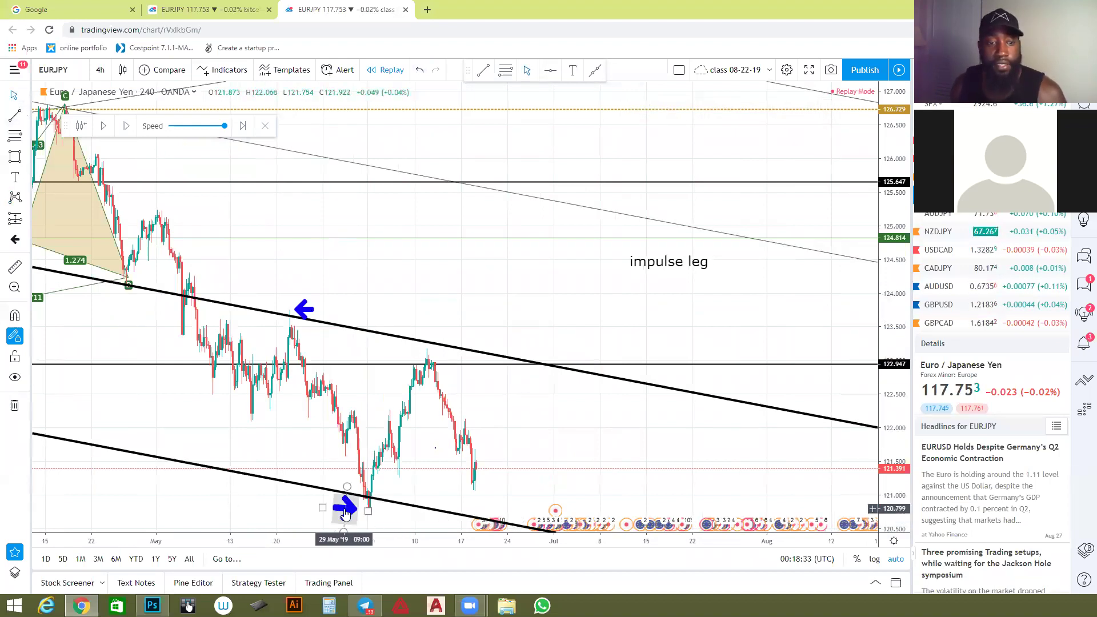
left_click_drag(338, 512, 343, 515)
left_click(427, 501)
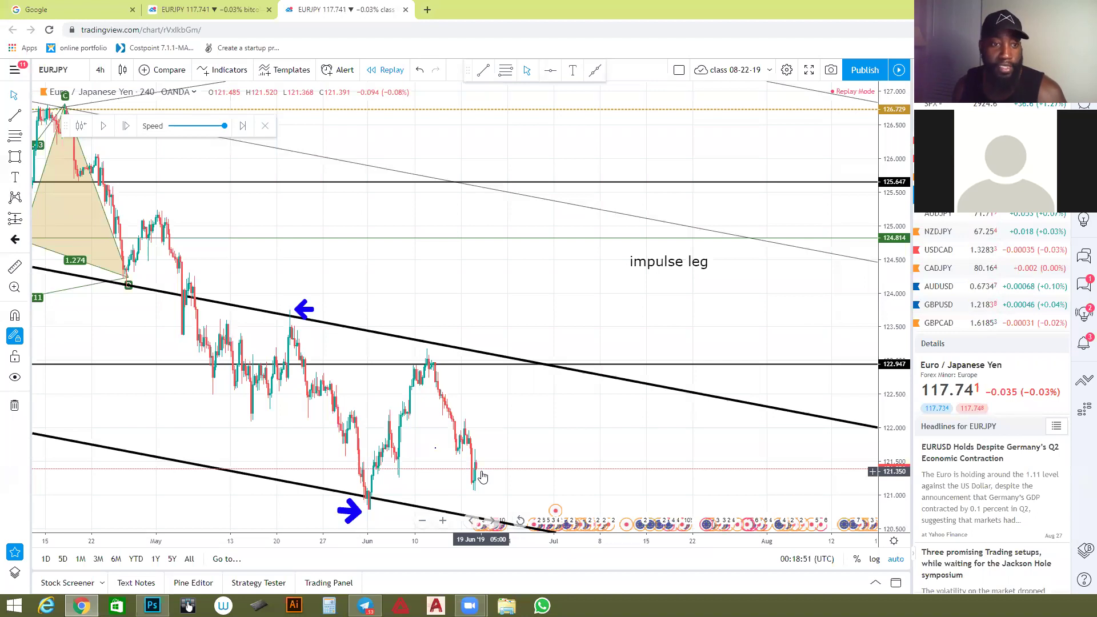
Draw a rectangle over the bearish impulse leg from 21 May '19 at about 123.835 to 3 Jun '19 at about 120.655.
left_click(15, 95)
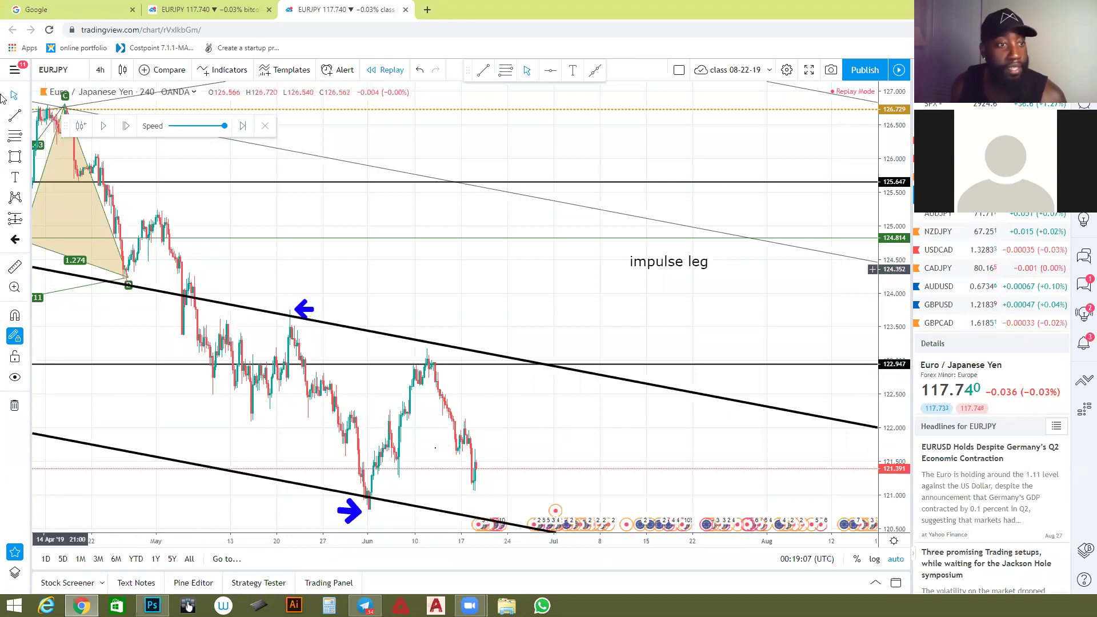
left_click(15, 157)
left_click_drag(287, 304, 373, 523)
Change the impulse-leg rectangle's fill to light blue and increase its transparency.
left_click(665, 109)
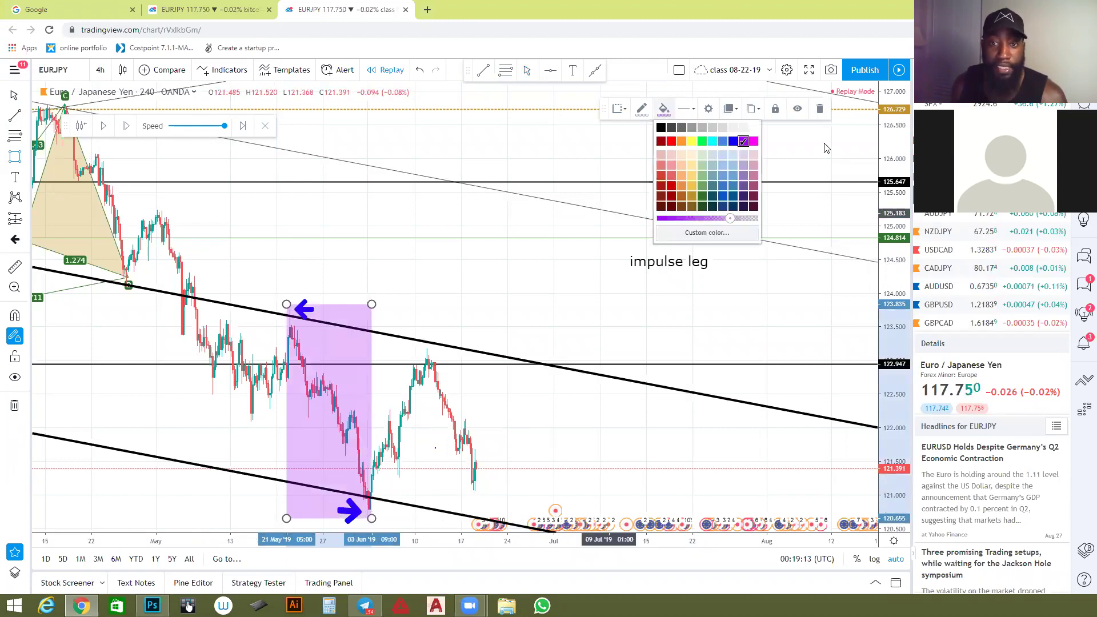
left_click(723, 142)
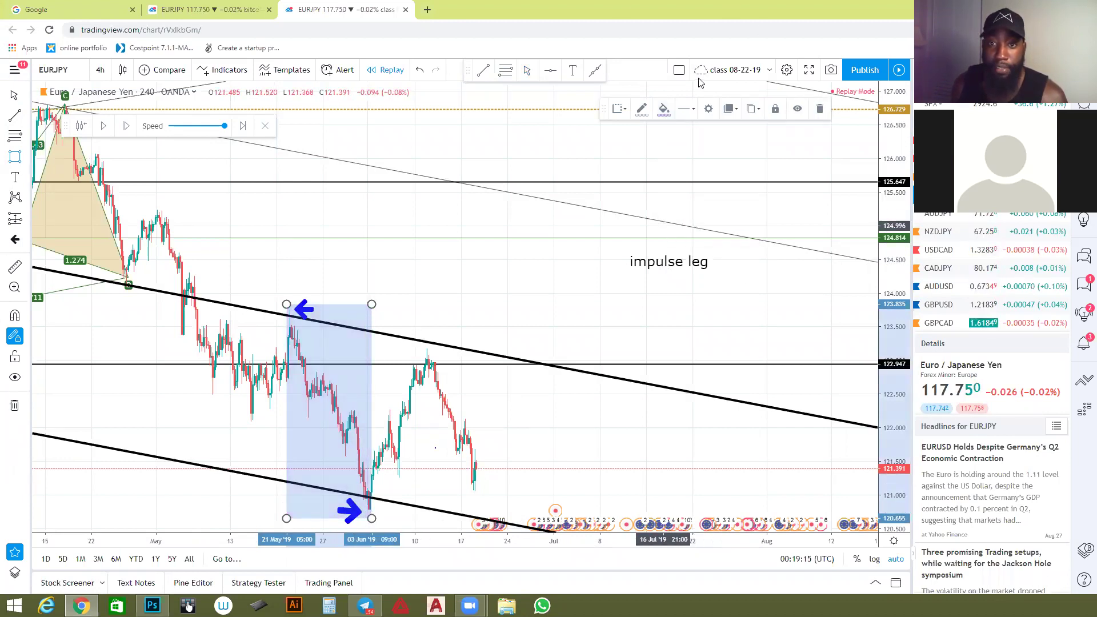
left_click(664, 108)
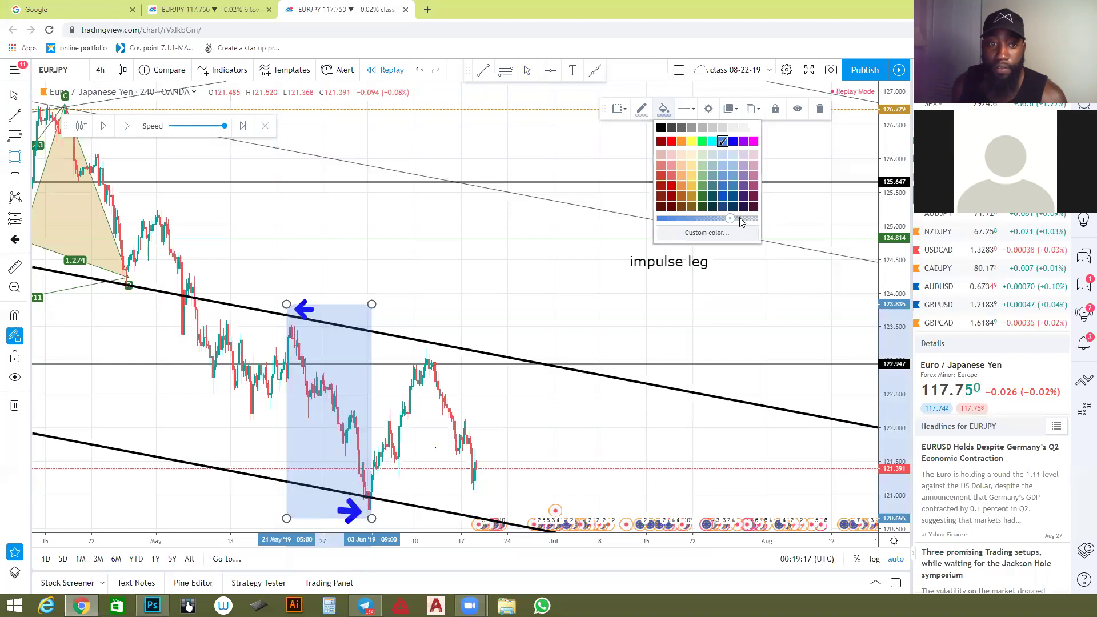
left_click(740, 218)
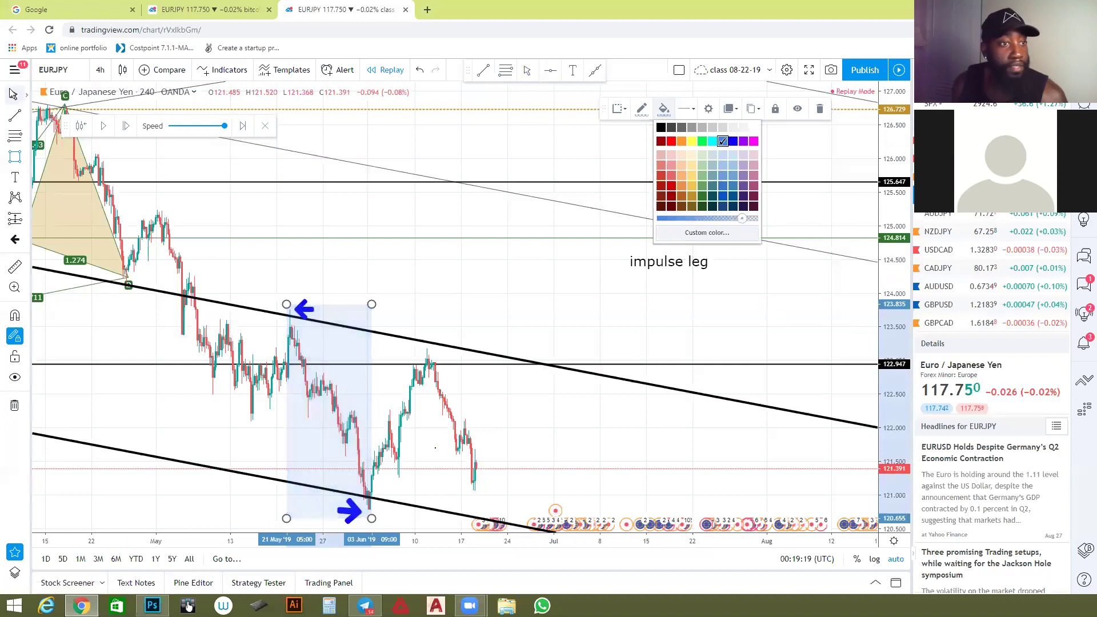
left_click(380, 258)
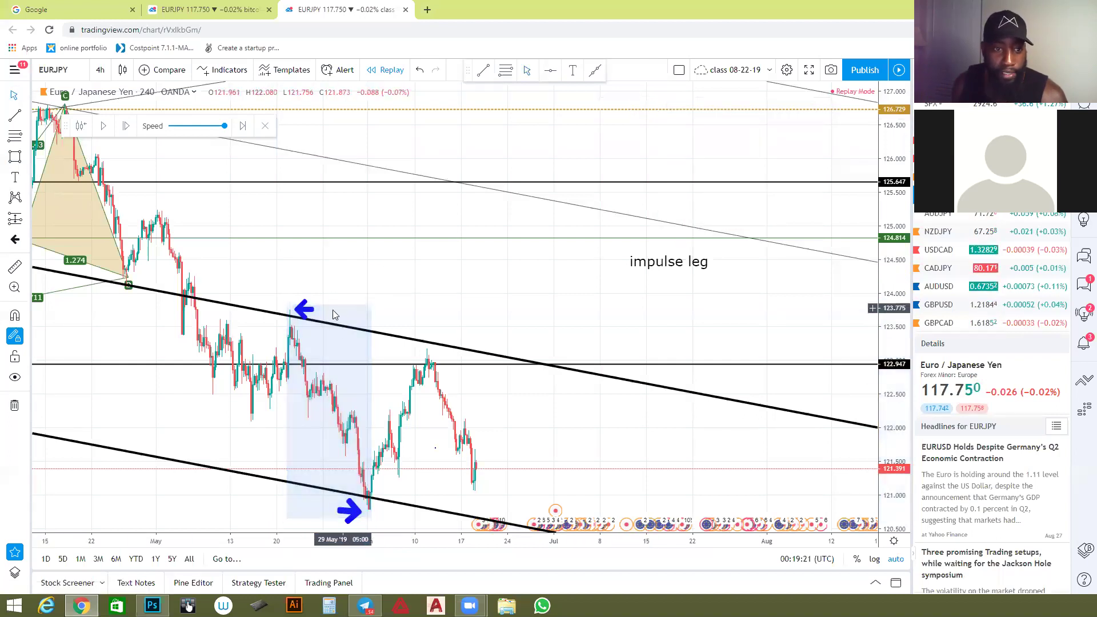
Put the "impulse leg" label above the rectangle and a copy of it beside the swing-high arrow, renaming the copy "hypo X".
mouse_move(666, 264)
left_mouse_down()
mouse_move(526, 277)
mouse_move(333, 269)
mouse_move(327, 286)
mouse_move(388, 311)
left_mouse_up()
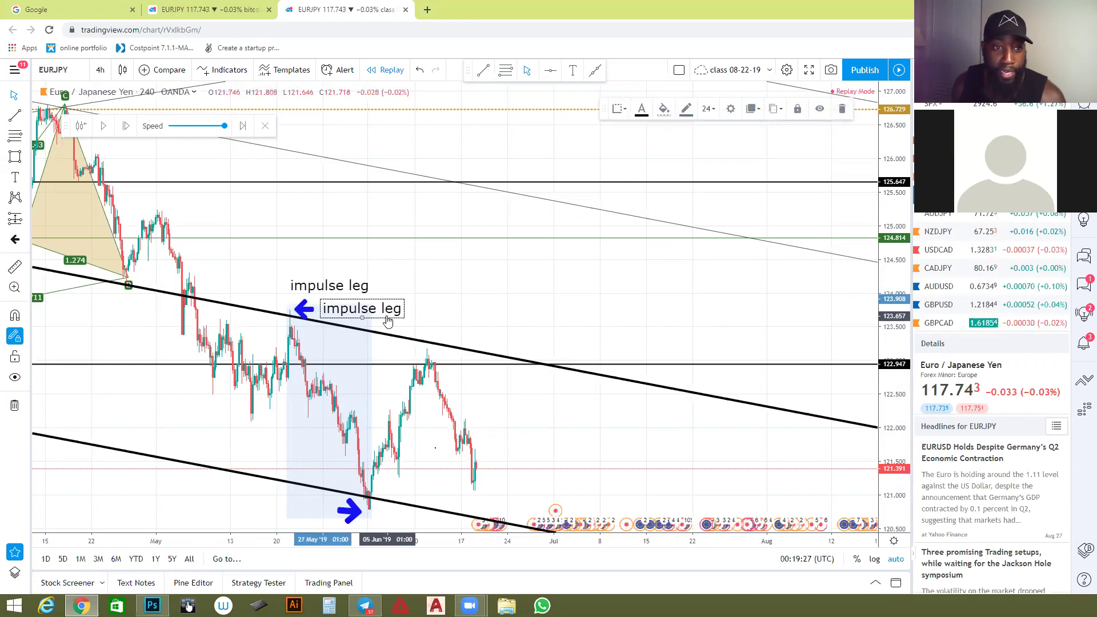
double_click(388, 309)
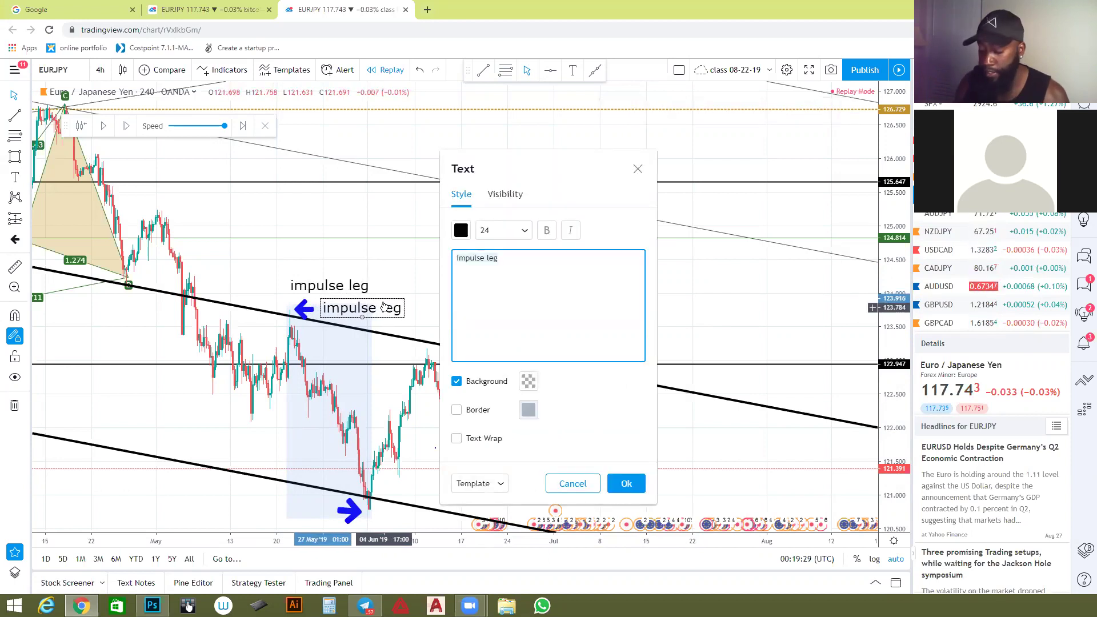
type("hypo X")
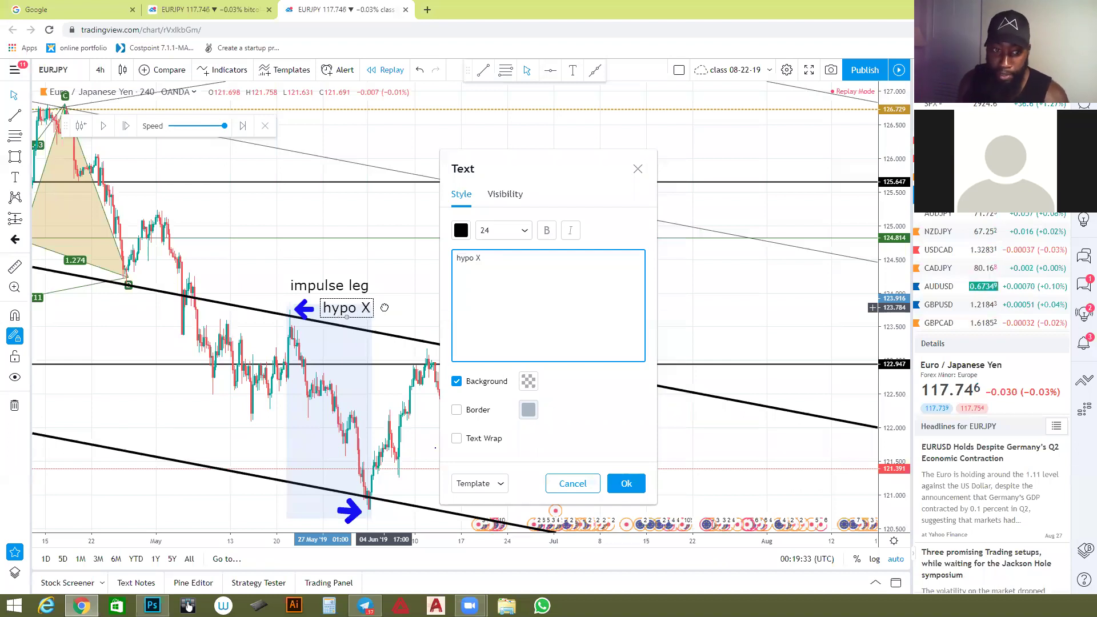
left_click(626, 484)
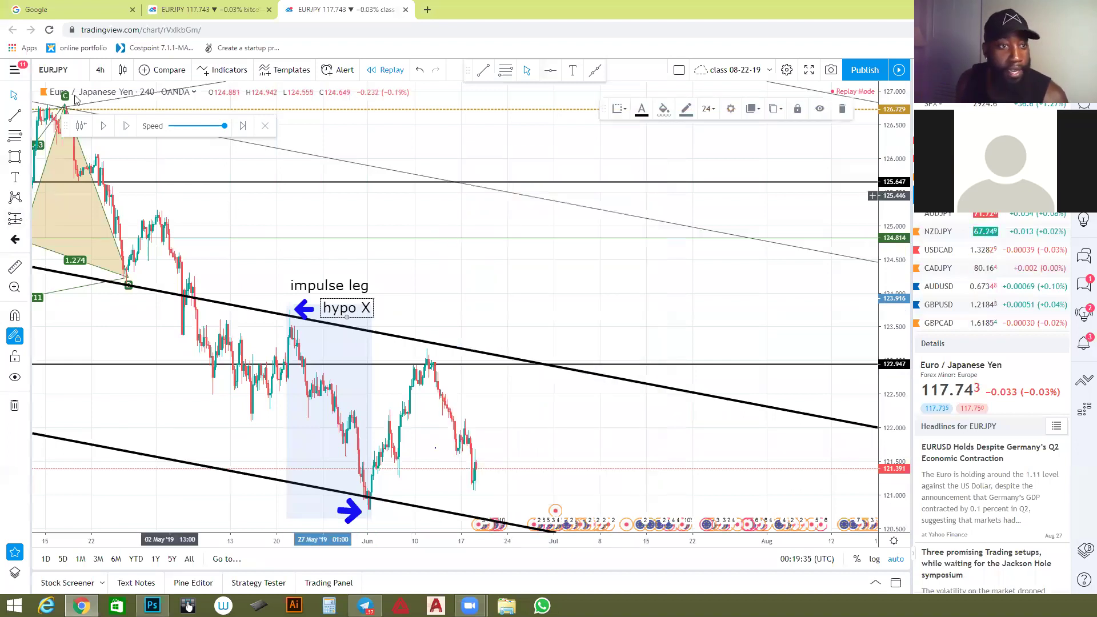
Copy the "hypo X" label beside the blue arrow at the June low and change the copy's text to "hypo A".
left_click_drag(364, 309, 319, 514)
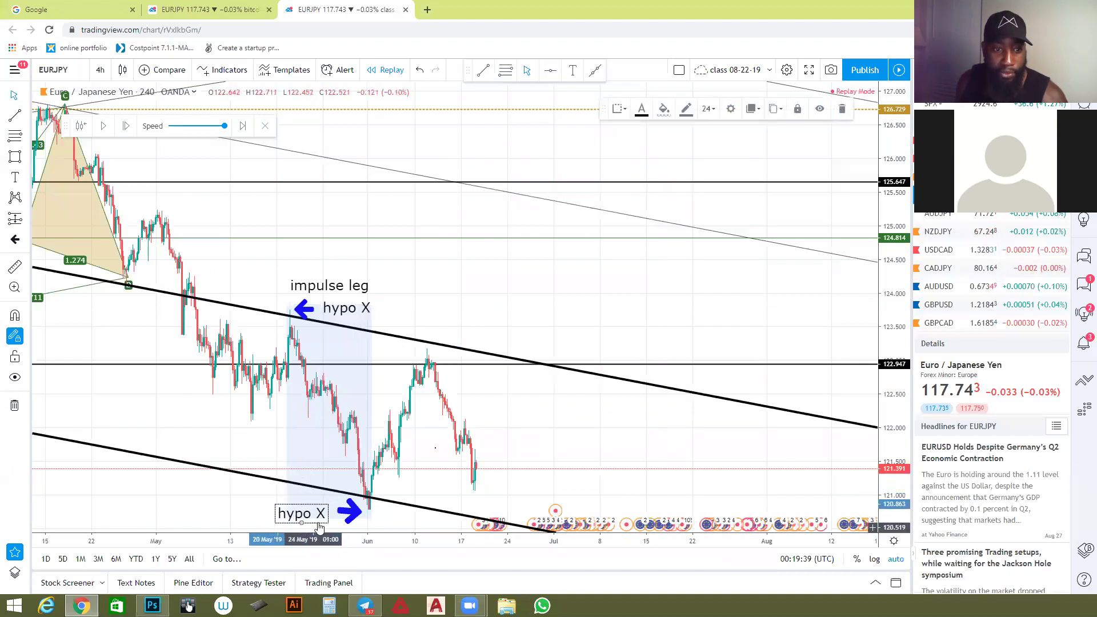
double_click(319, 519)
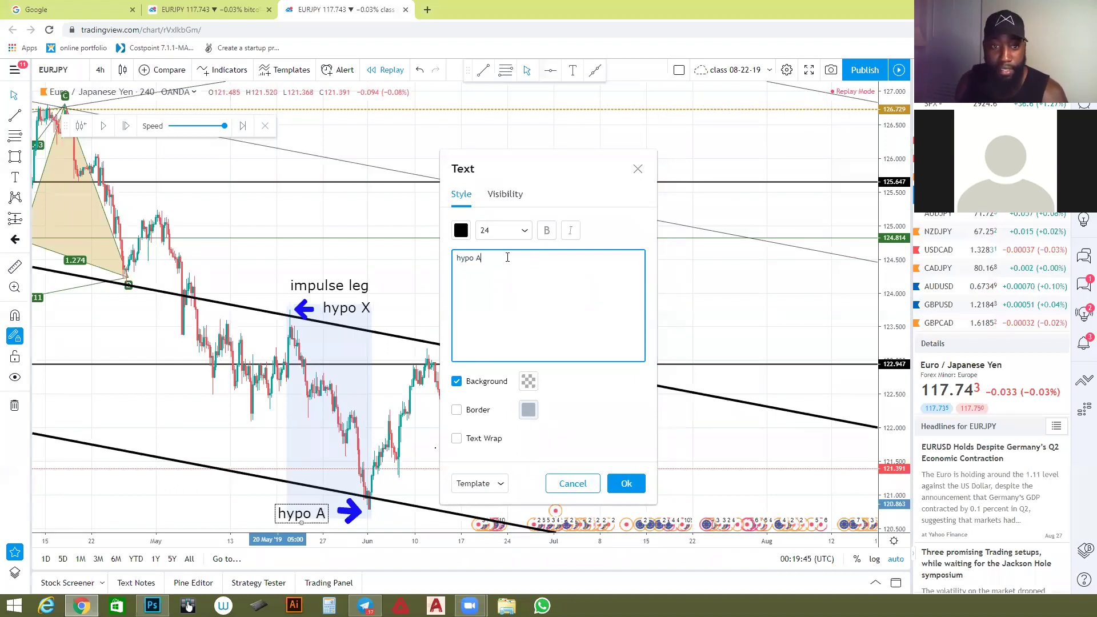
left_click(617, 486)
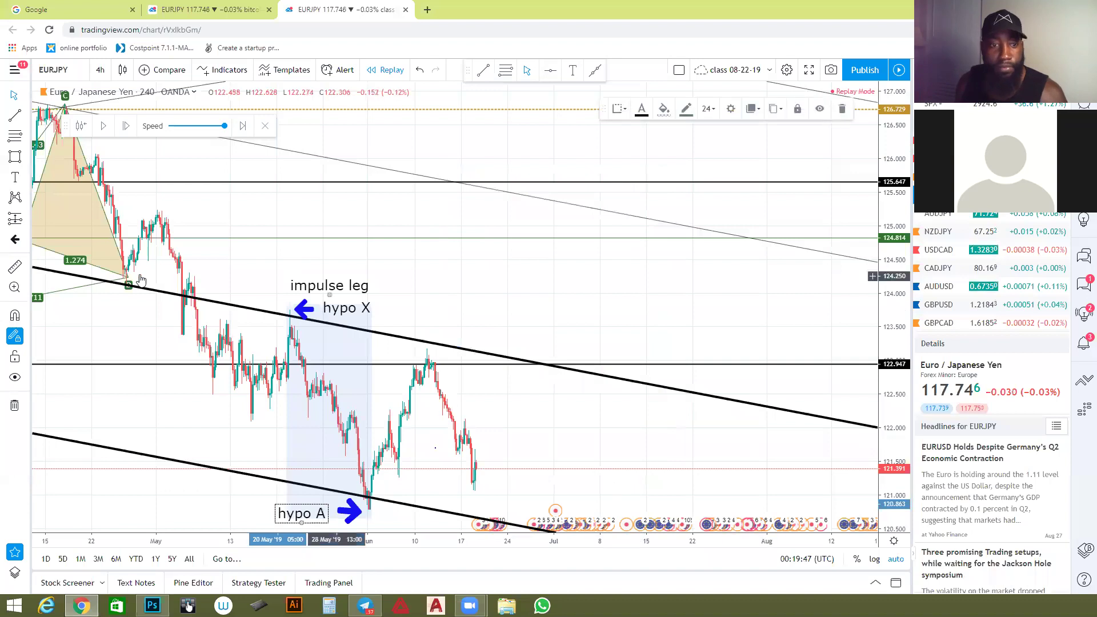
Draw a Fib retracement from hypo X at 123.741 on 21 May '19 to the 120.782 low level, extending it to 29 Jul '19.
left_click(16, 137)
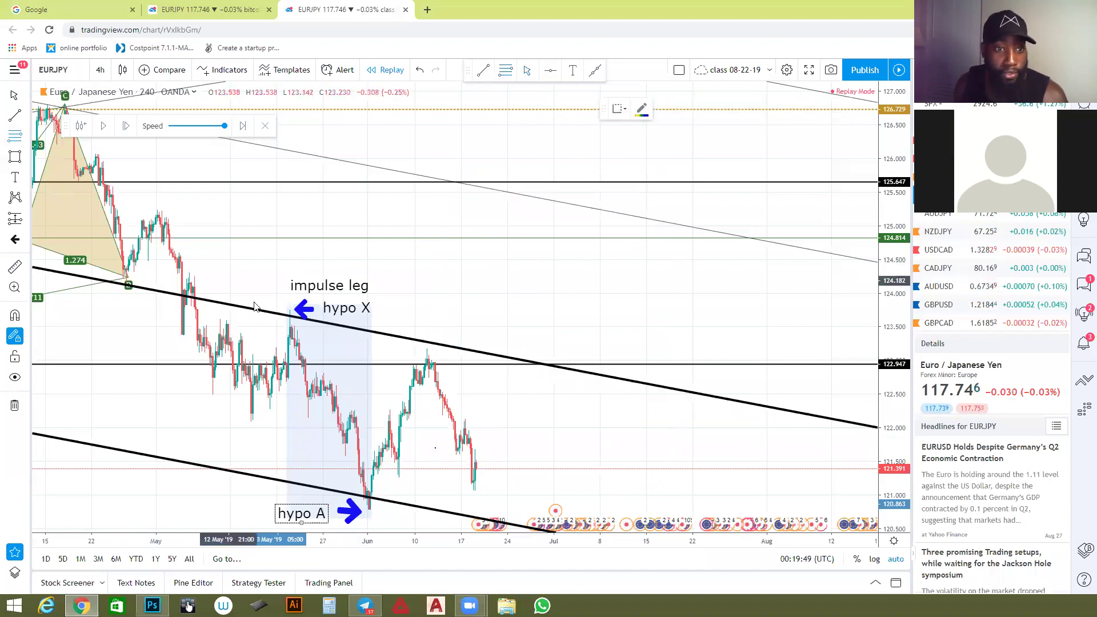
left_click(290, 310)
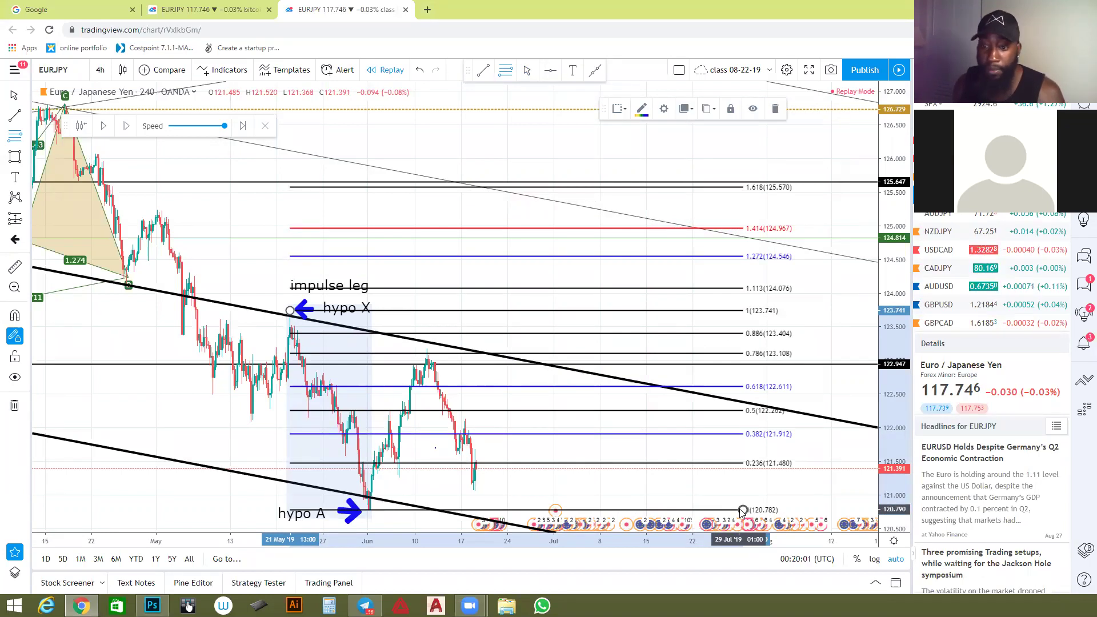
left_click(742, 509)
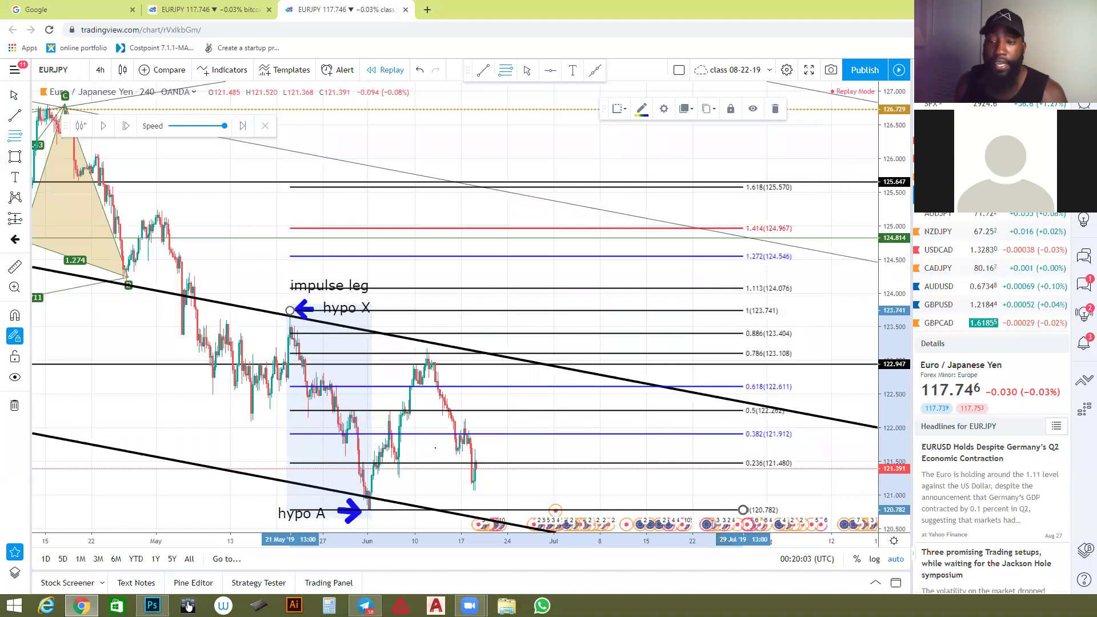
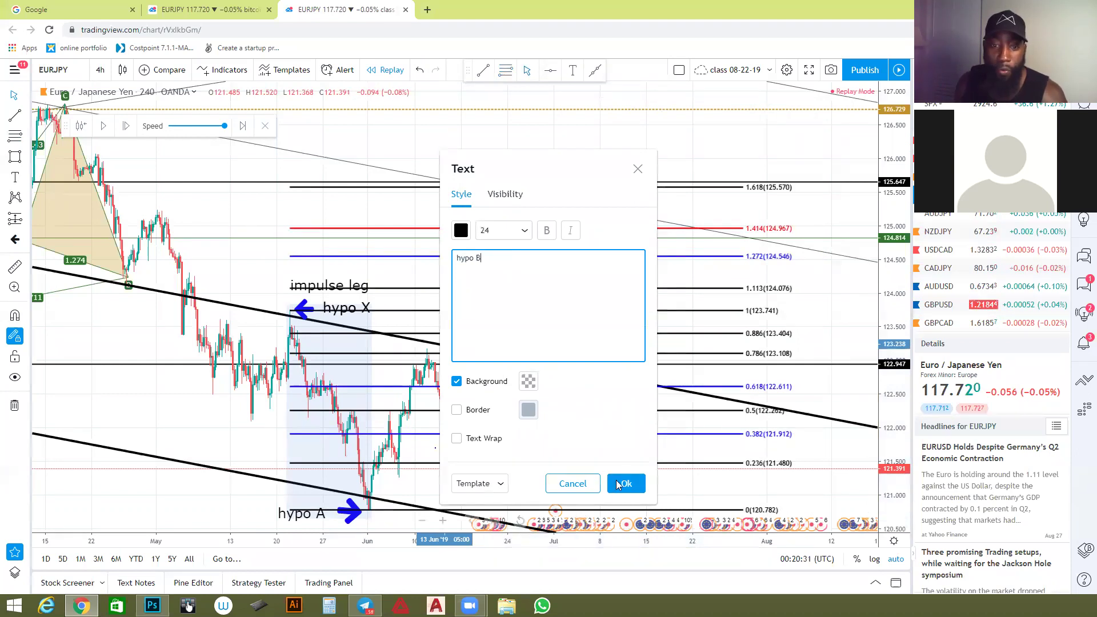
Add a "hypo B" label near the mid-June swing high and point a smaller copy of the hypo X arrow rightward at that high.
left_click(626, 483)
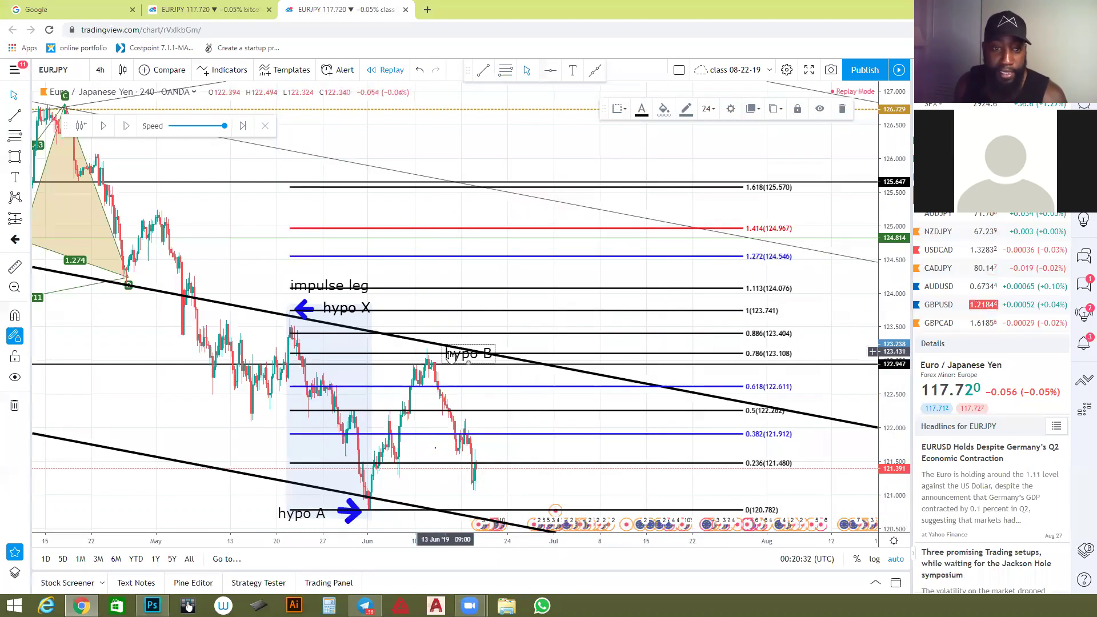
left_click_drag(451, 349, 498, 343)
left_click(307, 308)
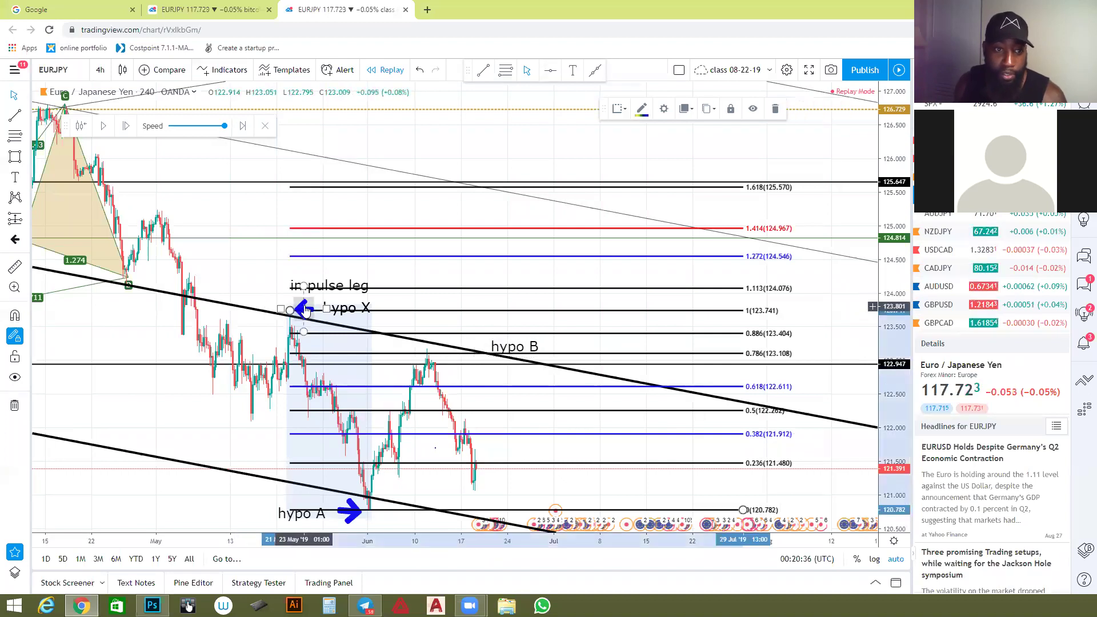
left_click_drag(307, 308, 371, 324)
mouse_move(453, 343)
left_mouse_down()
mouse_move(429, 349)
mouse_move(444, 350)
left_mouse_up()
left_click(440, 331)
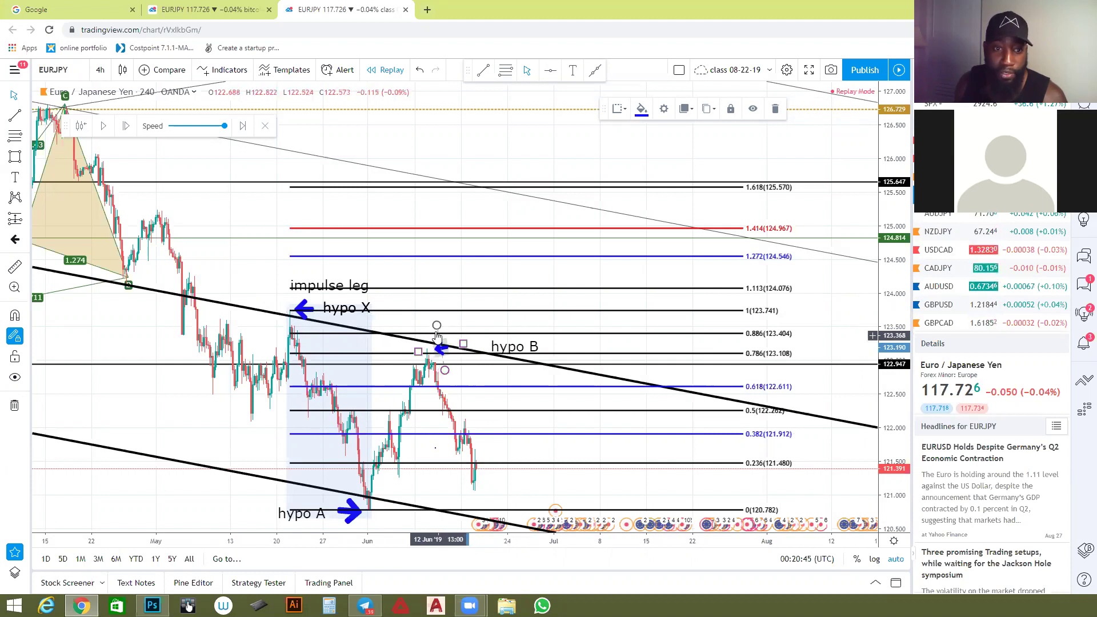
left_click_drag(440, 332, 416, 351)
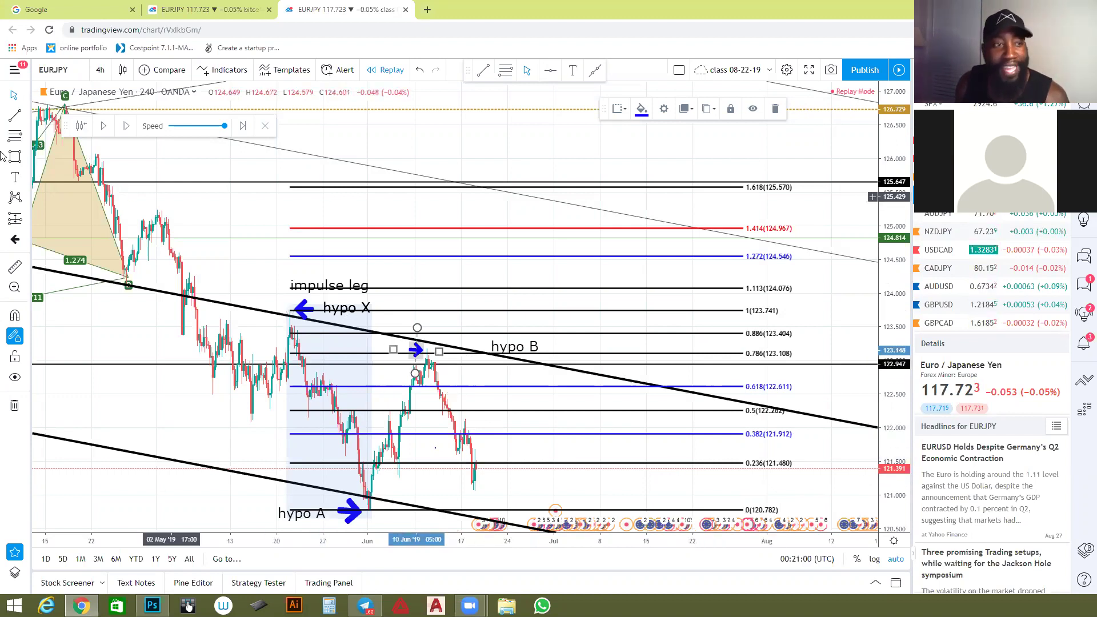
Move the "hypo B" label in front of its arrow, just left of the June swing high.
left_click(27, 95)
left_click(518, 347)
left_click_drag(518, 348, 379, 353)
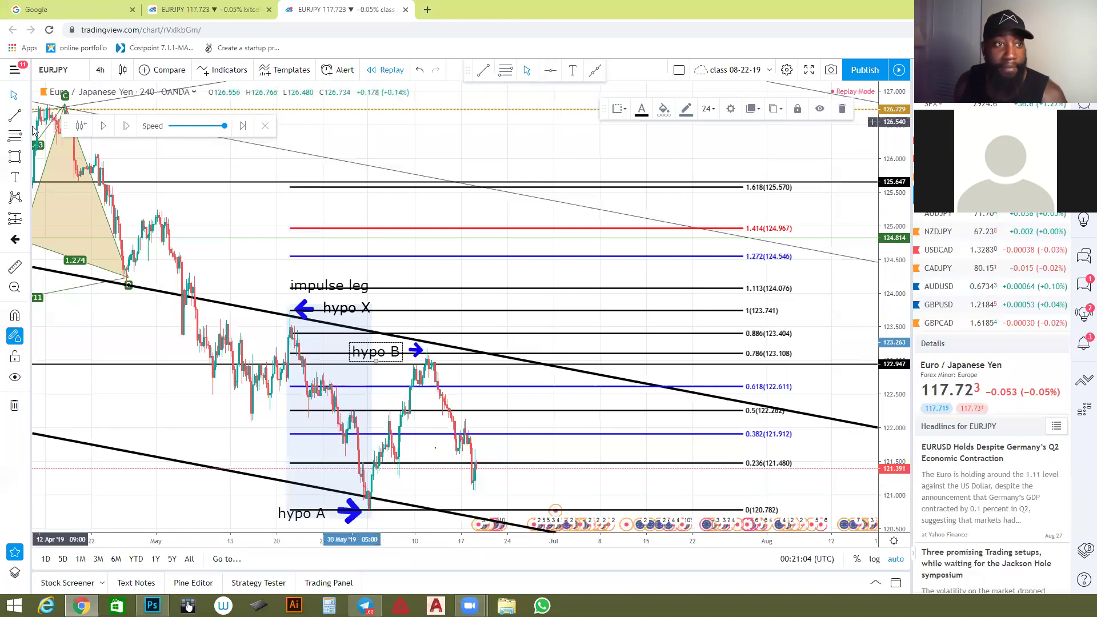
Add the text note "B= .618 to .786 (wick but not close)" above the retracement, at about 126.302 on 24 Jun '19.
left_click(508, 142)
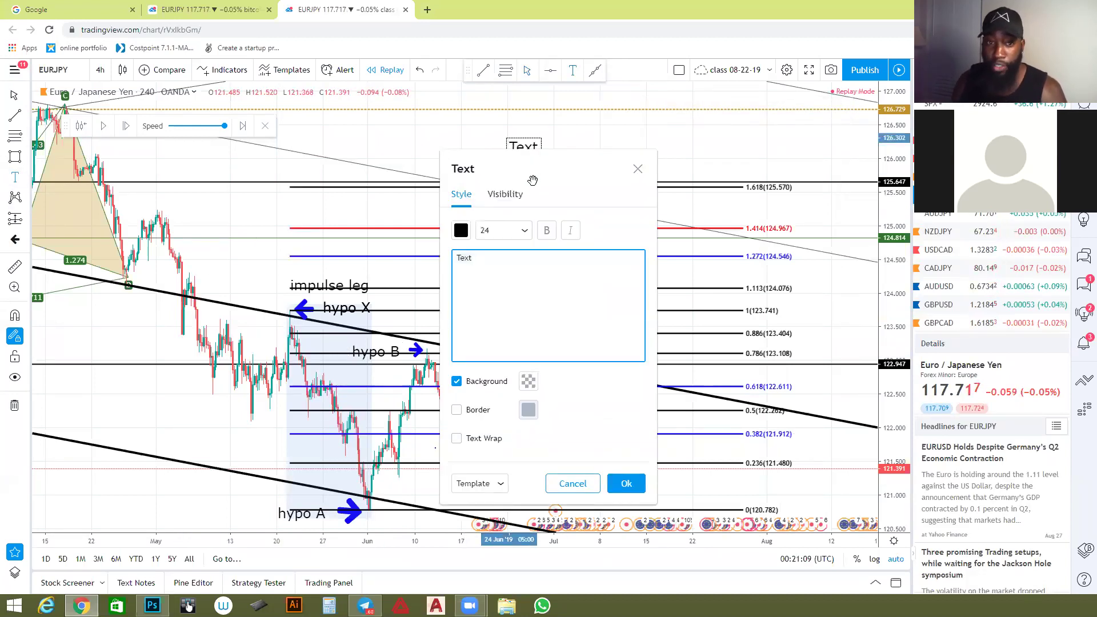
type("B= .618 to 78 6")
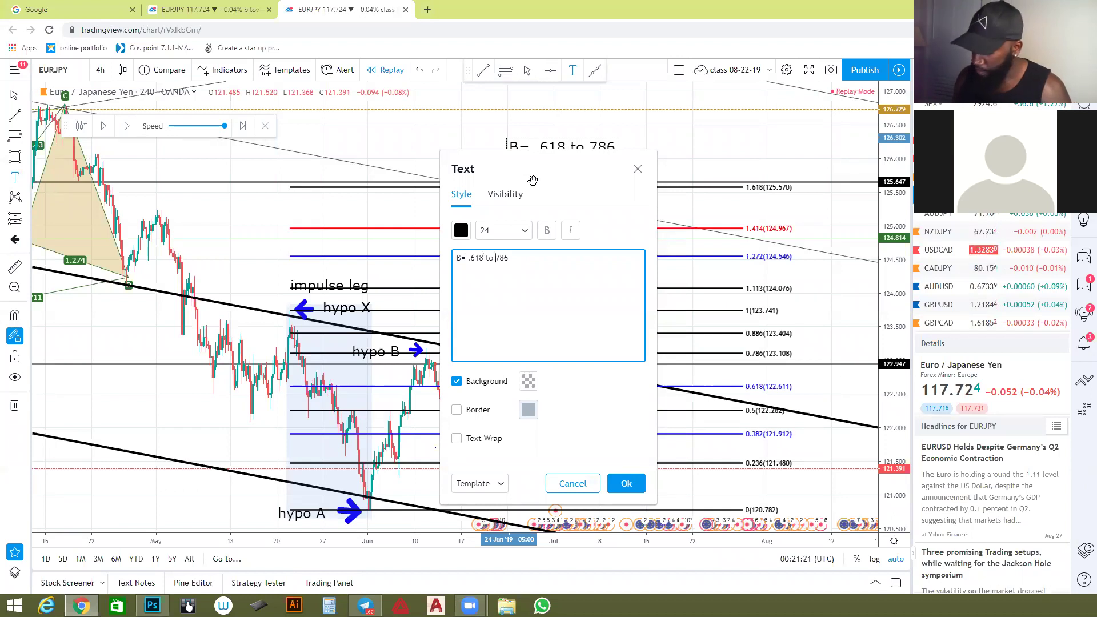
type(".1 .")
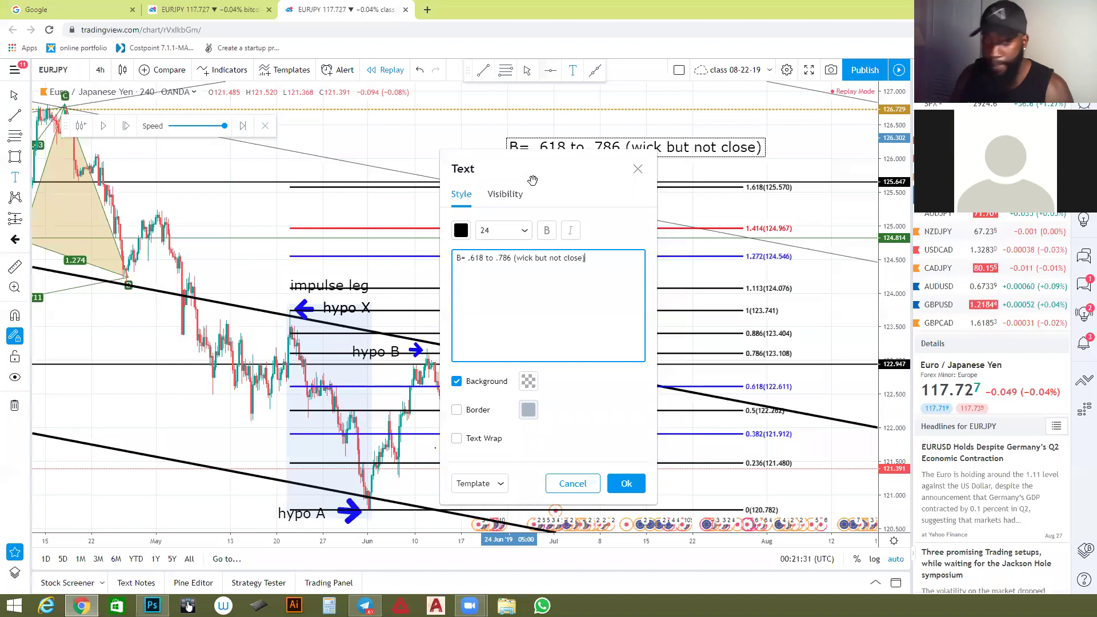
left_click(627, 484)
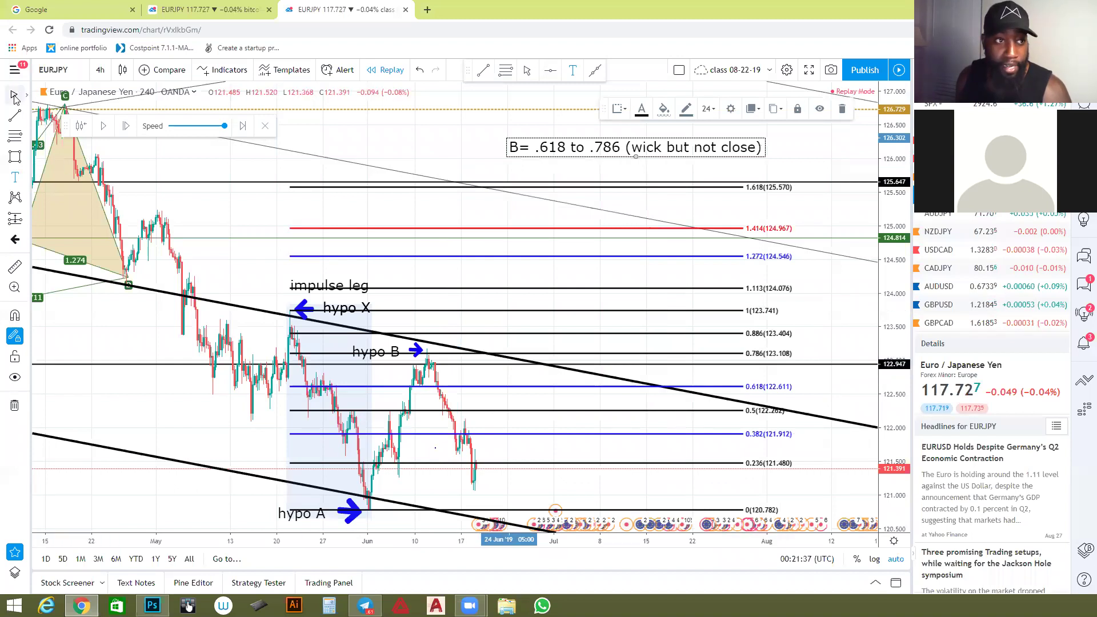
Colour the Fib retracement's 0.786 level green in its style settings.
left_click(671, 353)
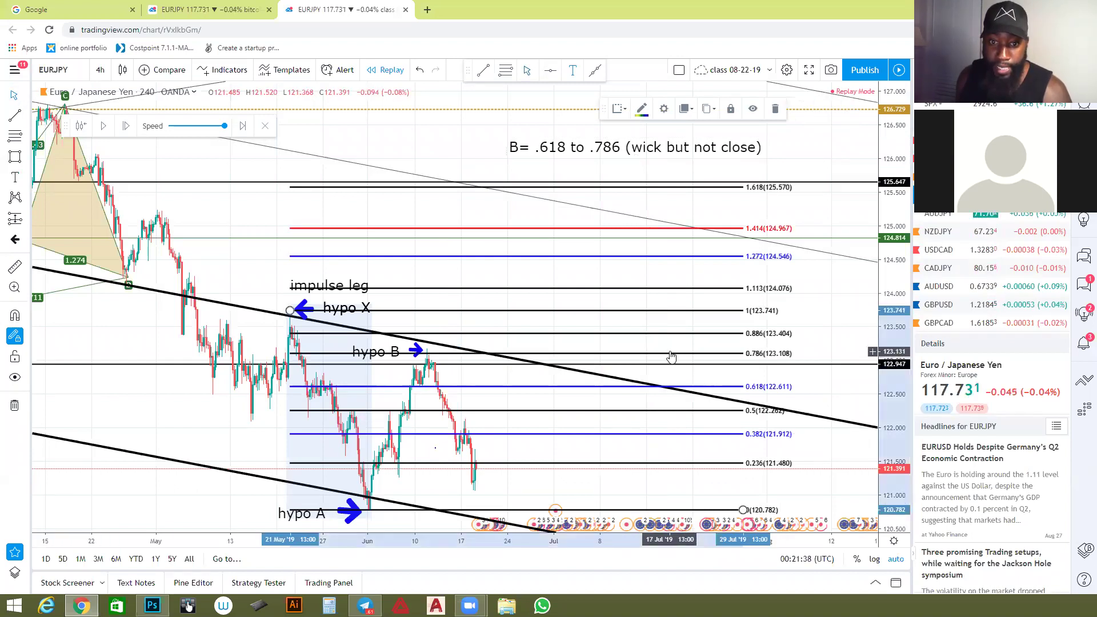
left_click(666, 122)
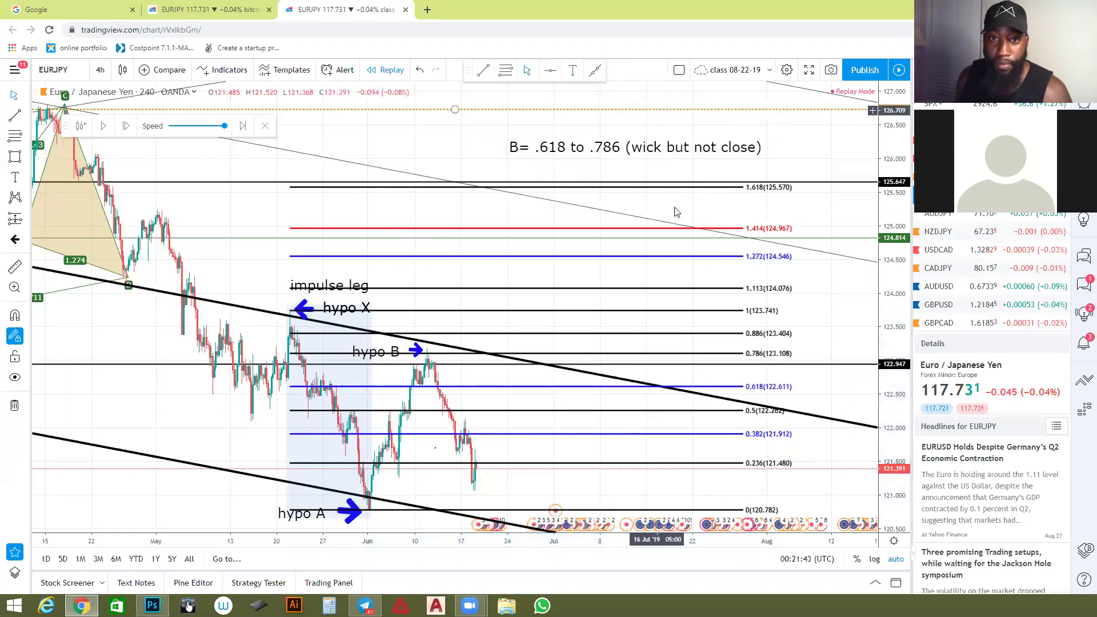
left_click(744, 387)
double_click(583, 177)
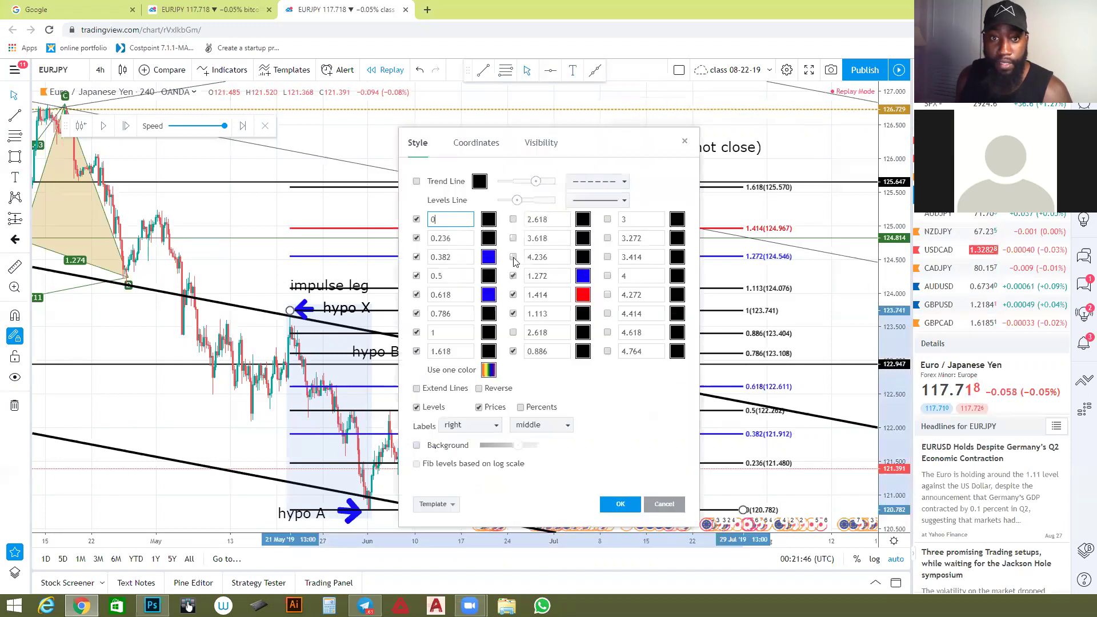
left_click(487, 320)
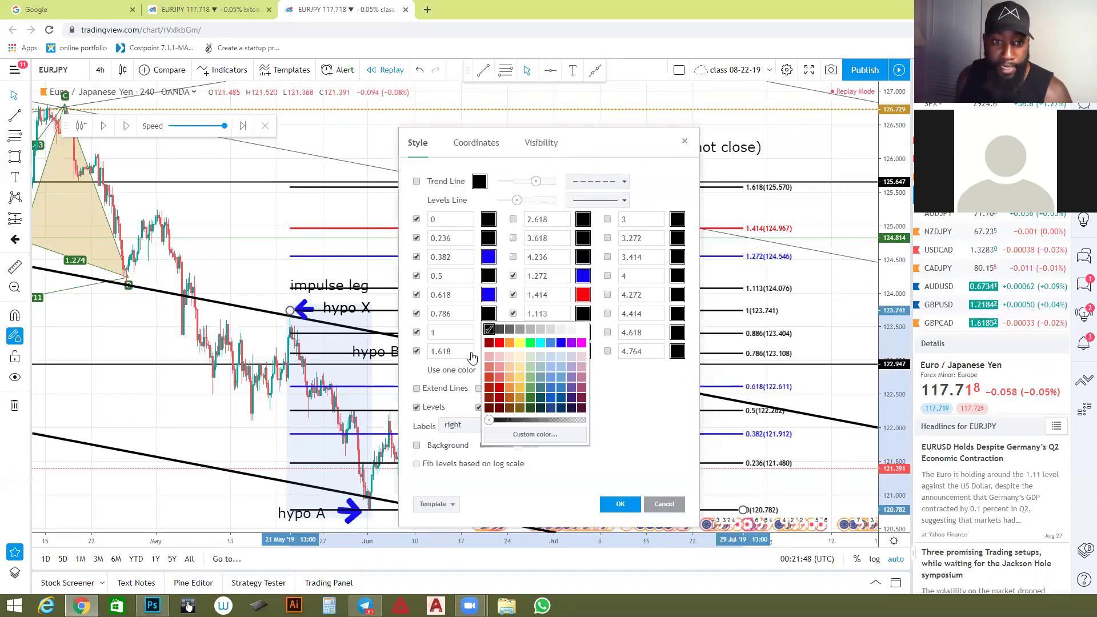
left_click(531, 343)
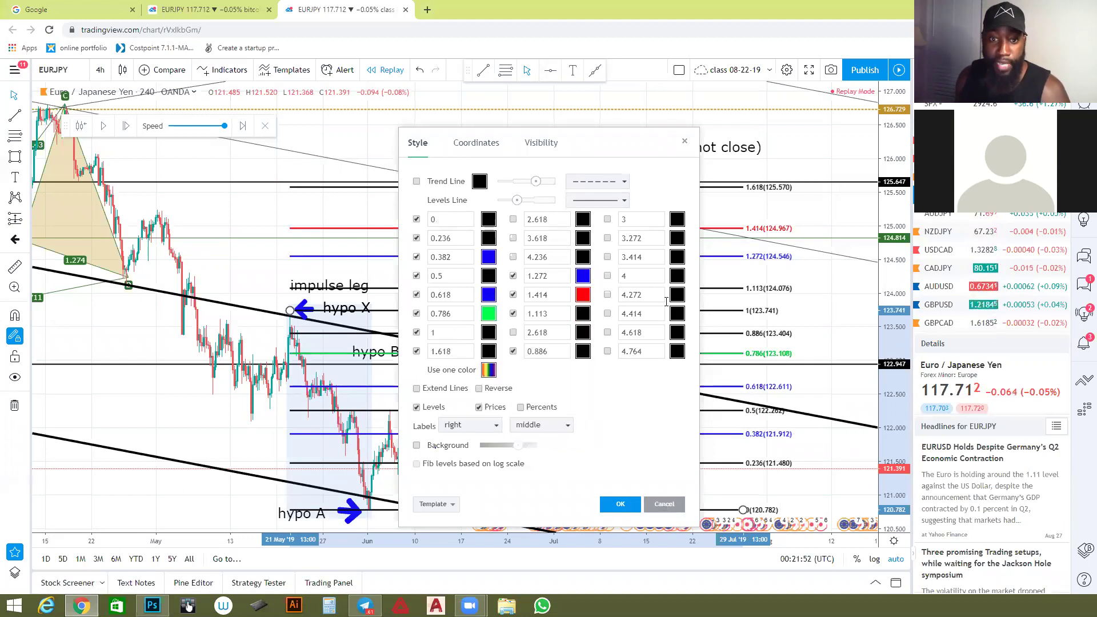
Recolour the 0.786 level dark red and apply the retracement's style settings.
left_click(583, 294)
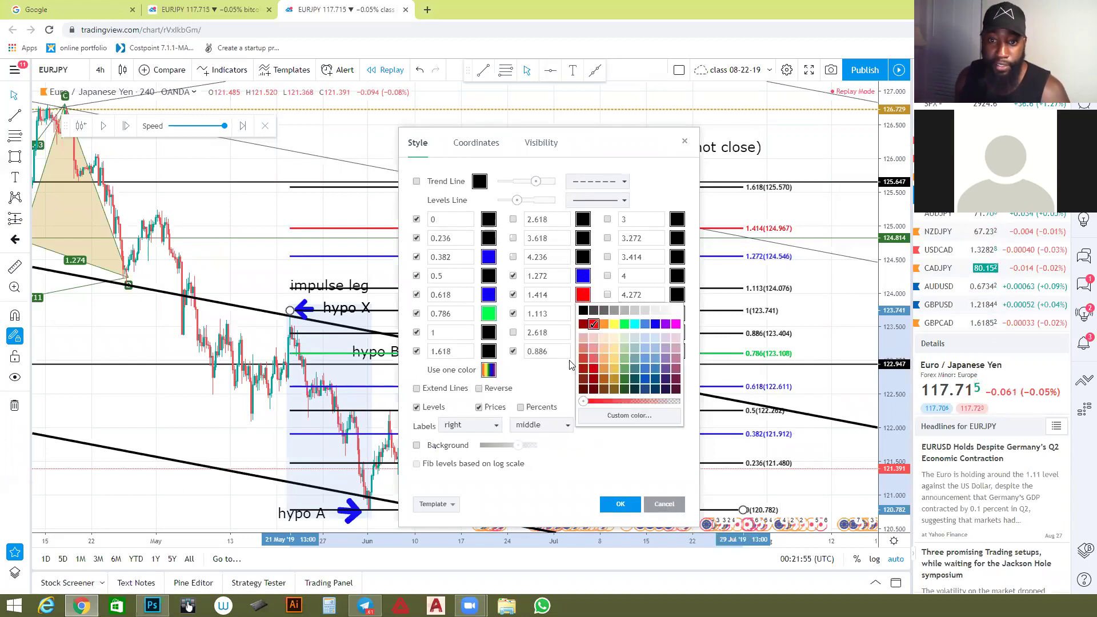
left_click(592, 330)
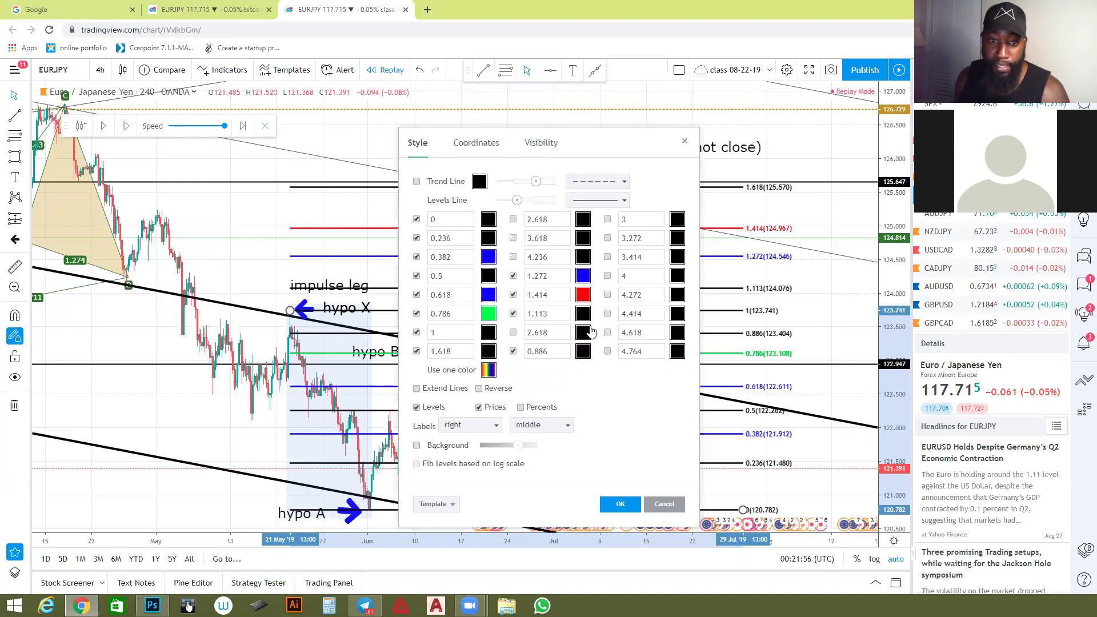
left_click(487, 313)
left_click(499, 343)
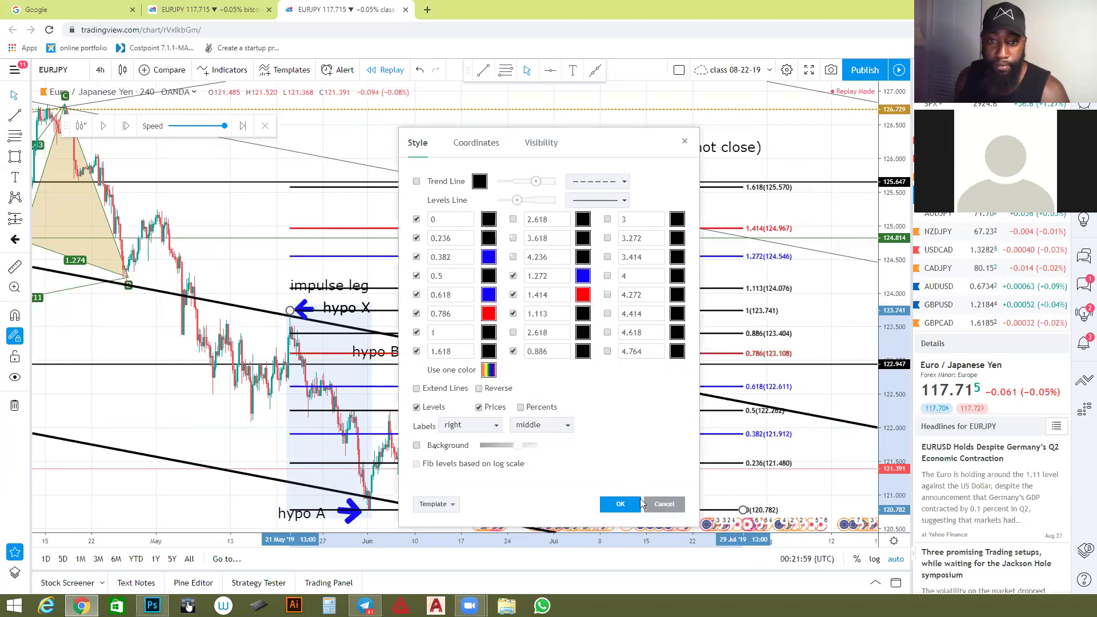
left_click(487, 319)
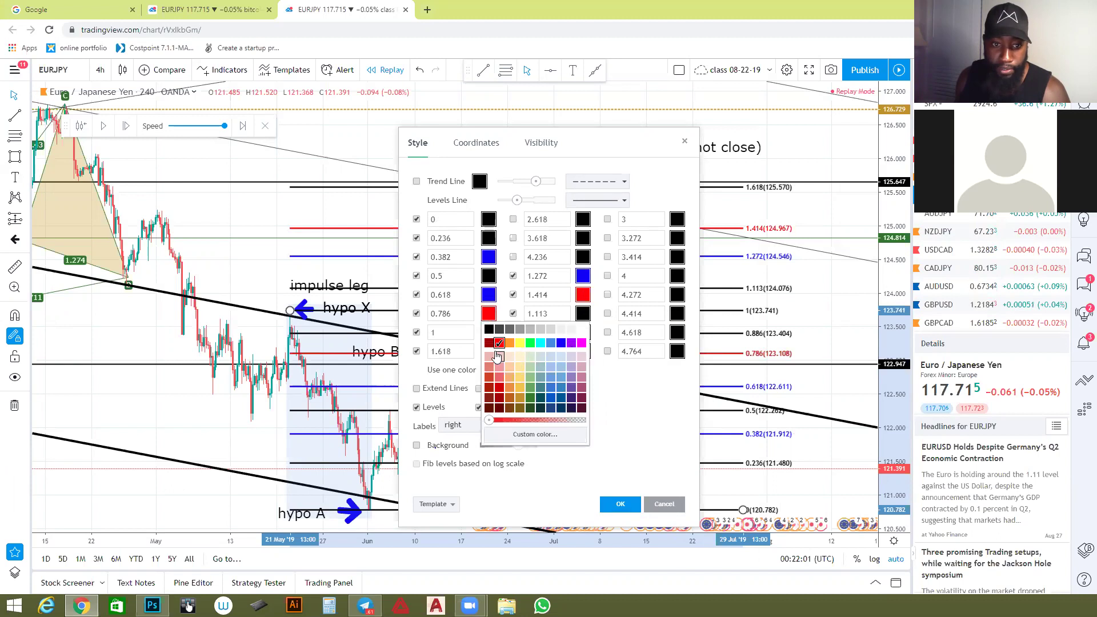
left_click(501, 391)
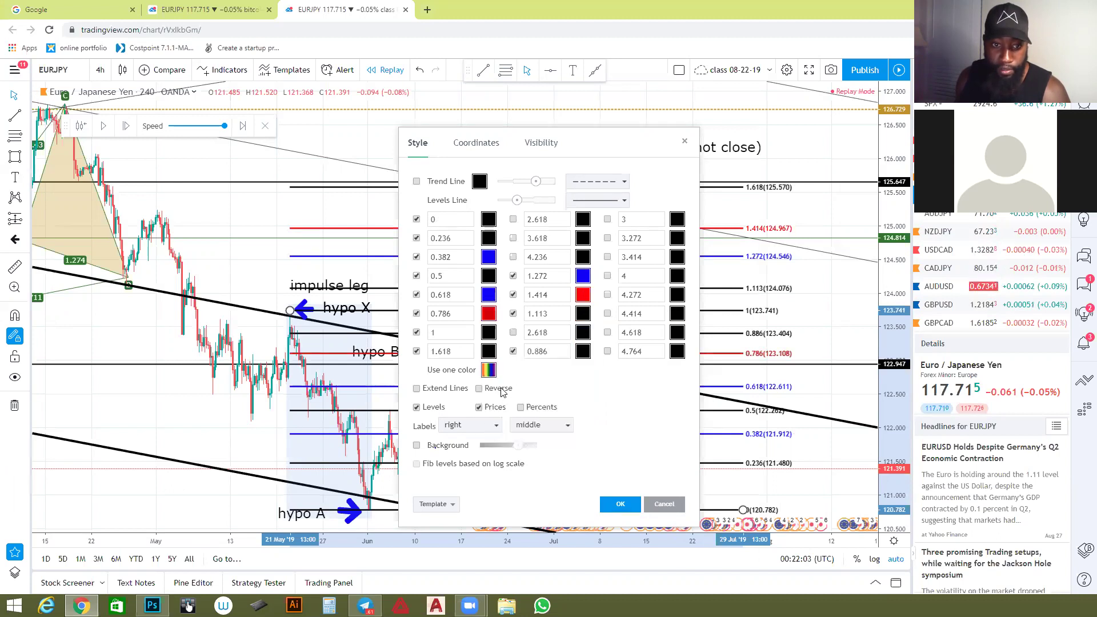
left_click(484, 320)
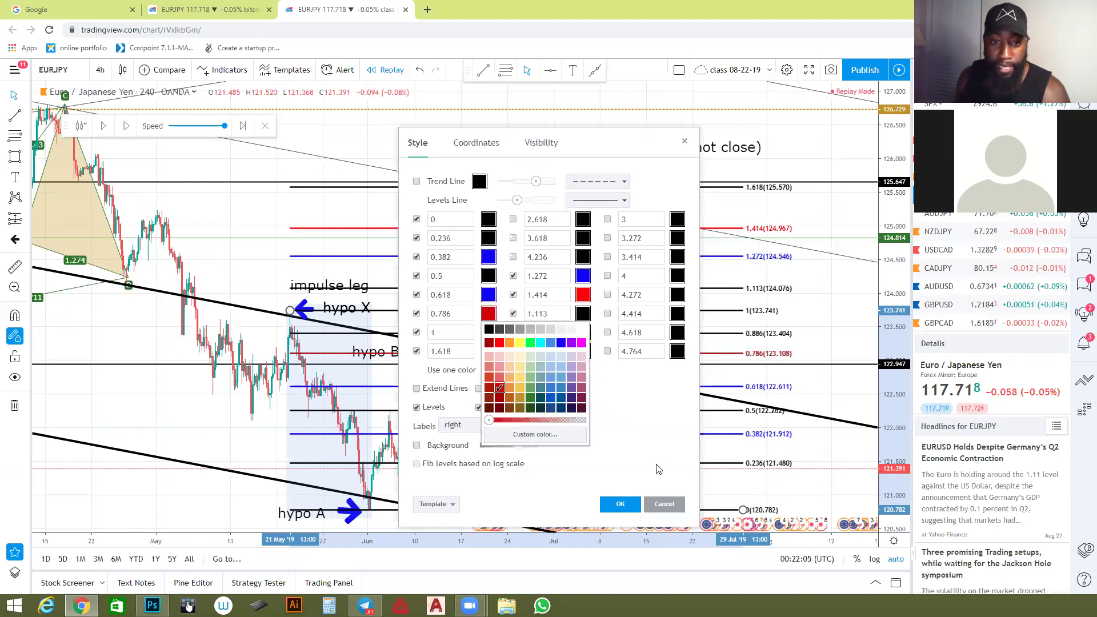
left_click(581, 387)
left_click(620, 504)
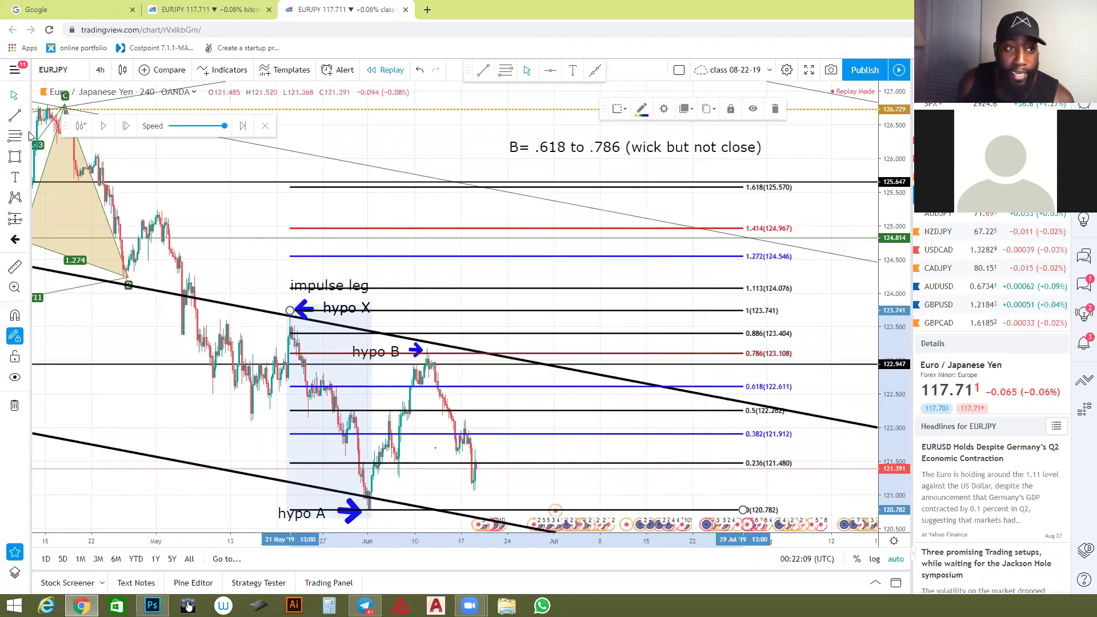
Draw a rectangle over the 0.618 to 0.786 zone from 4 Jun to 25 Jun '19 and give it a more opaque green fill.
key("alt+shift+r")
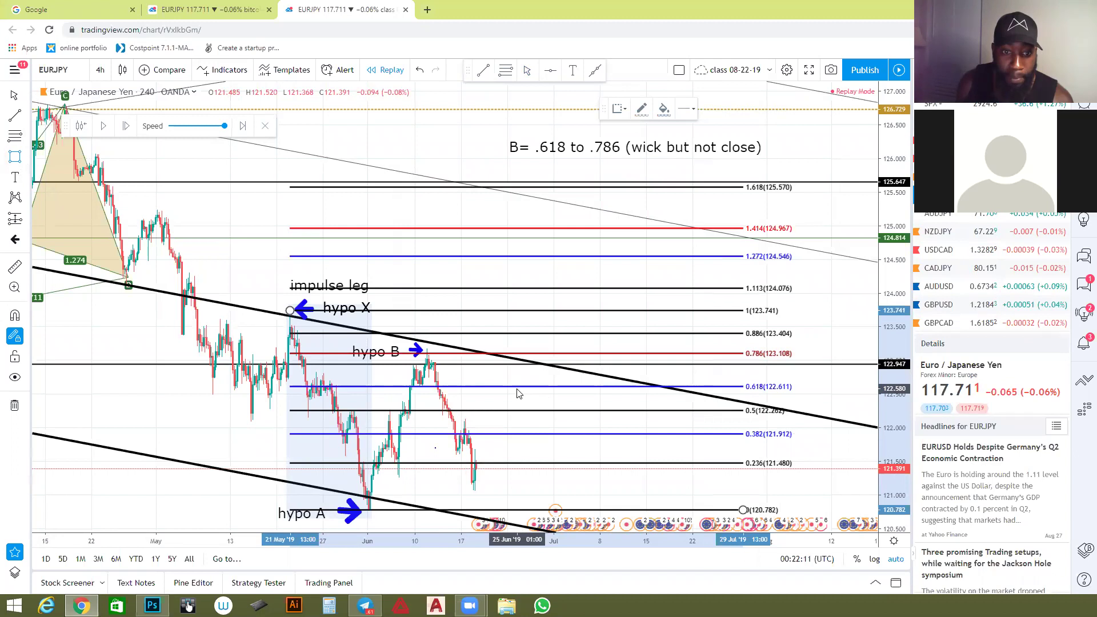
mouse_move(517, 388)
left_mouse_down()
mouse_move(437, 354)
mouse_move(378, 352)
left_mouse_up()
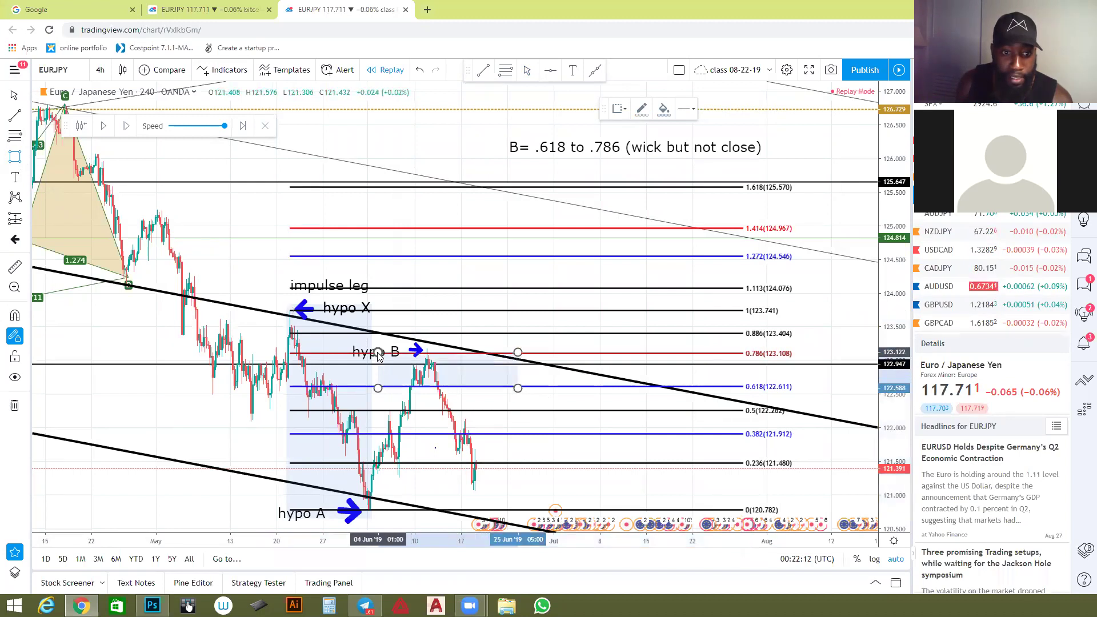
left_click(664, 108)
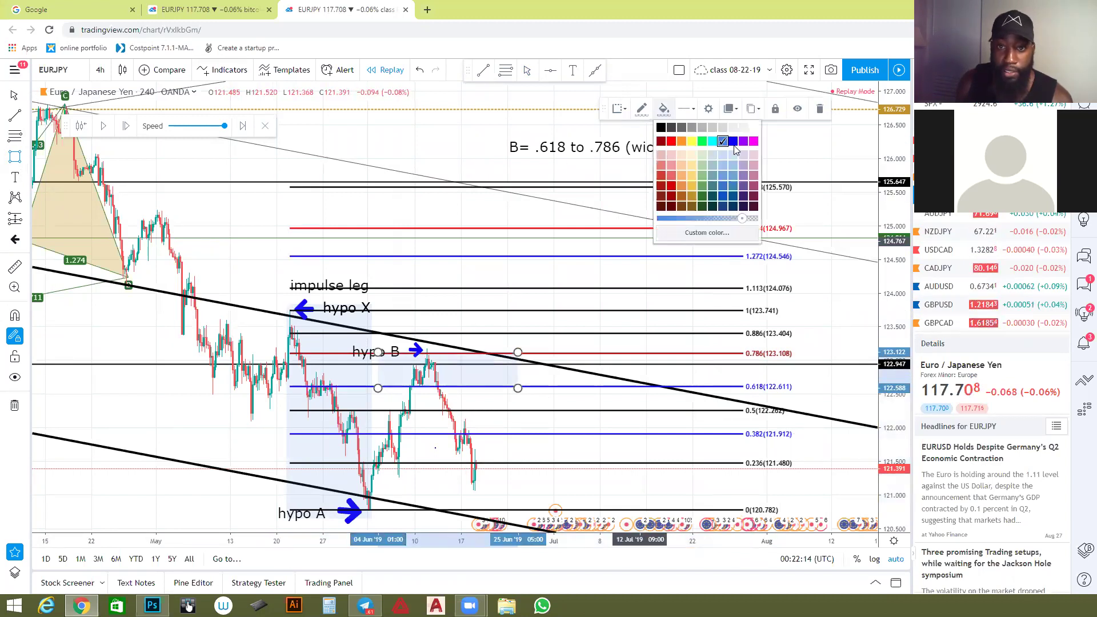
left_click(702, 142)
left_click(663, 109)
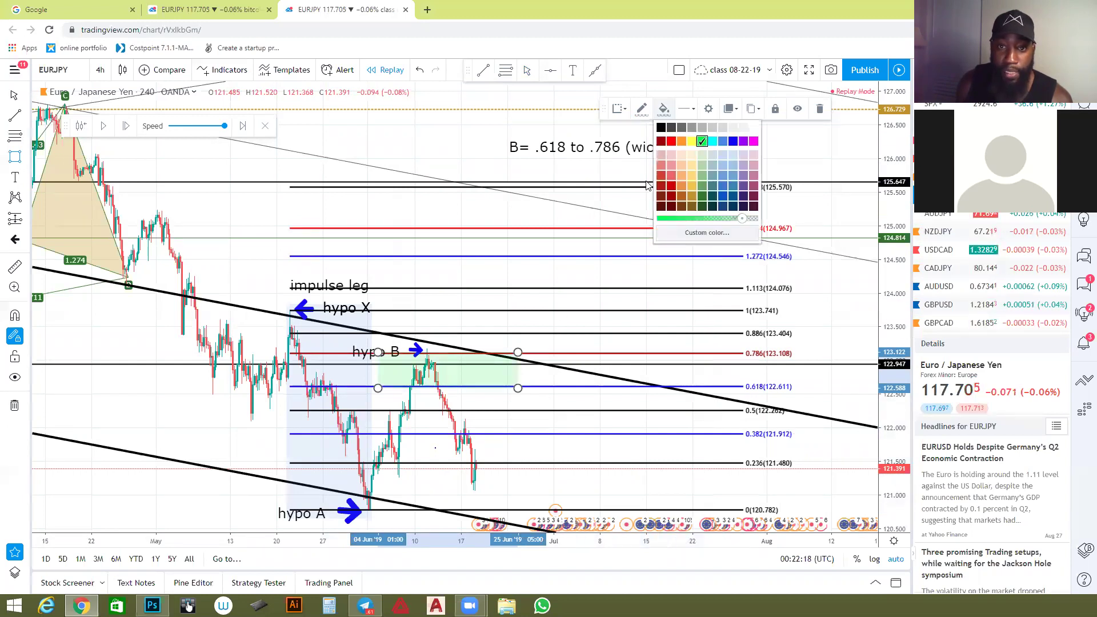
left_click_drag(723, 218, 717, 218)
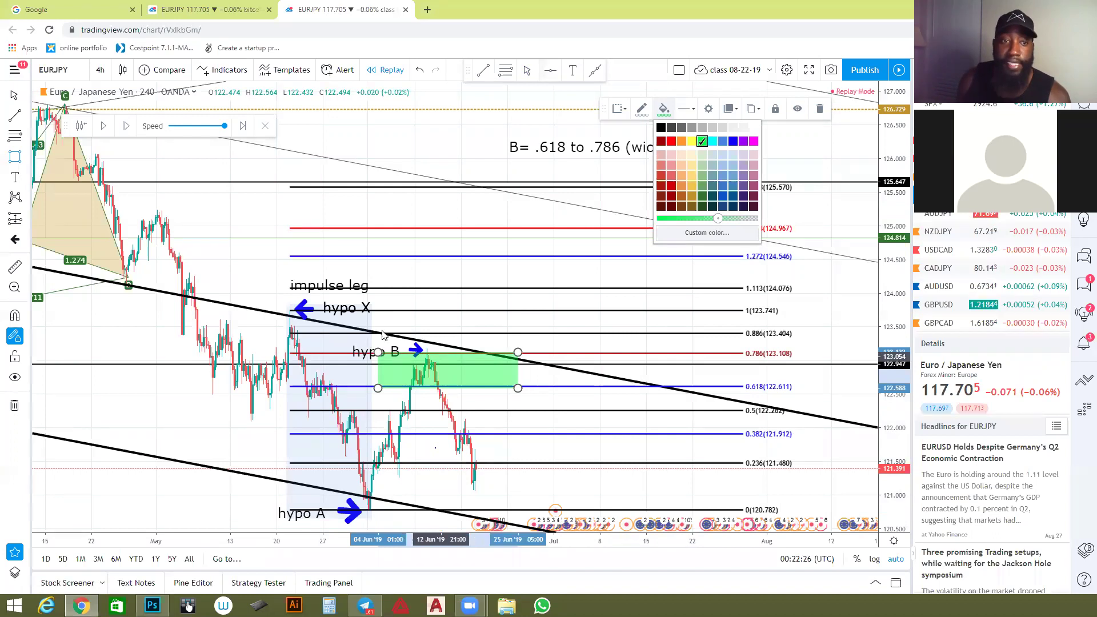
Draw a vertical trend line through the hypo B high on 11 Jun '19, from about 123.165 to about 124.013.
left_click(15, 115)
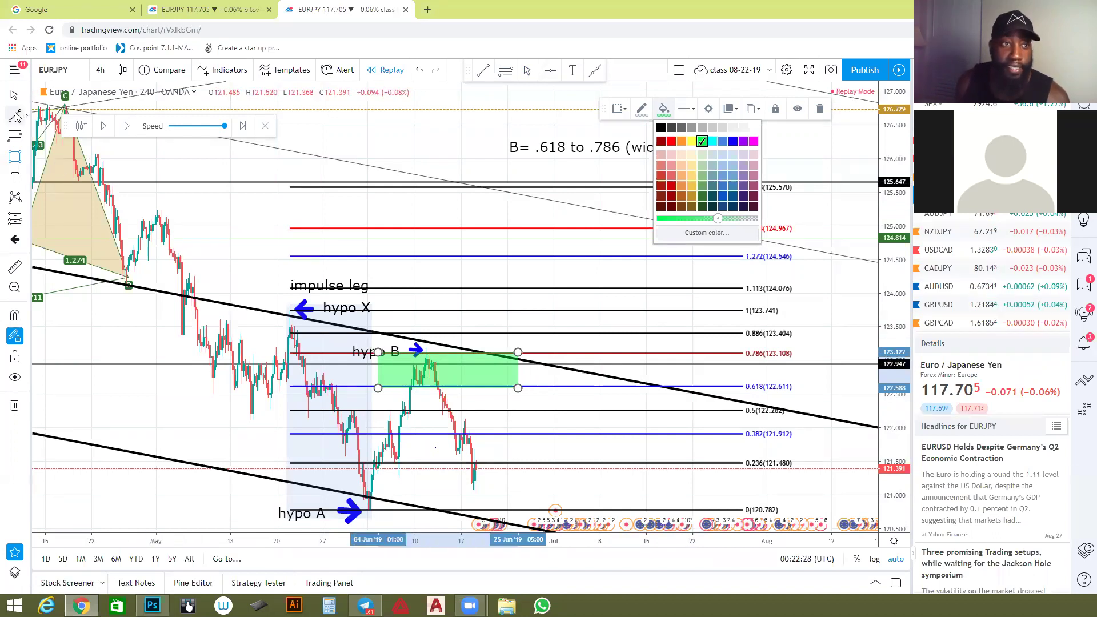
left_click(428, 349)
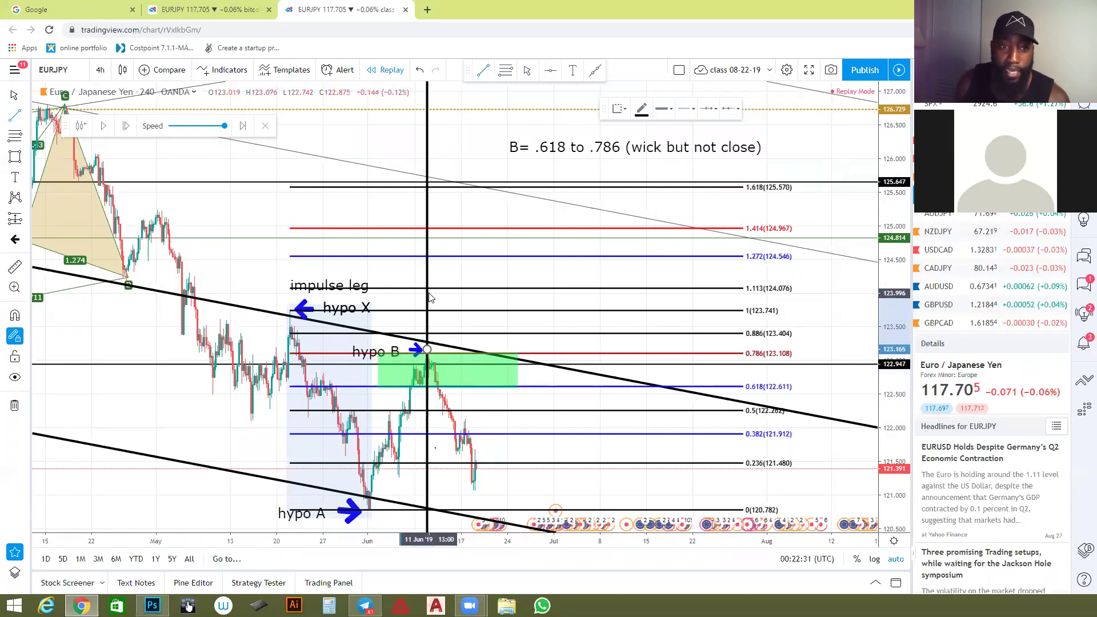
left_click(427, 293)
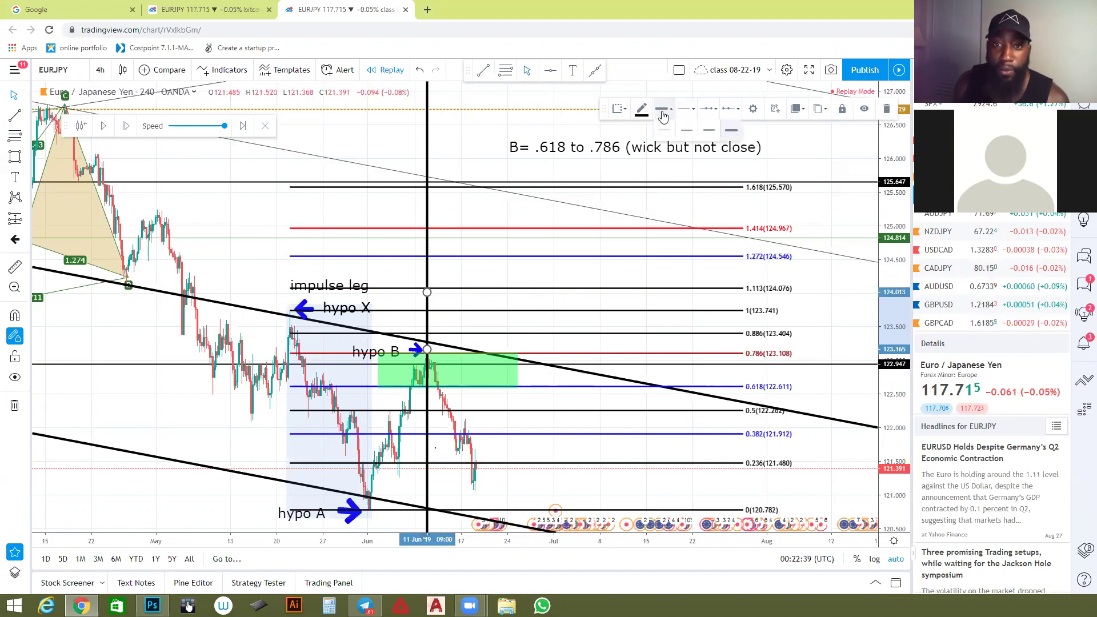
Make the vertical trend line through the hypo B high thinner and unextended, and lower its upper end to about 123.394.
left_click(748, 110)
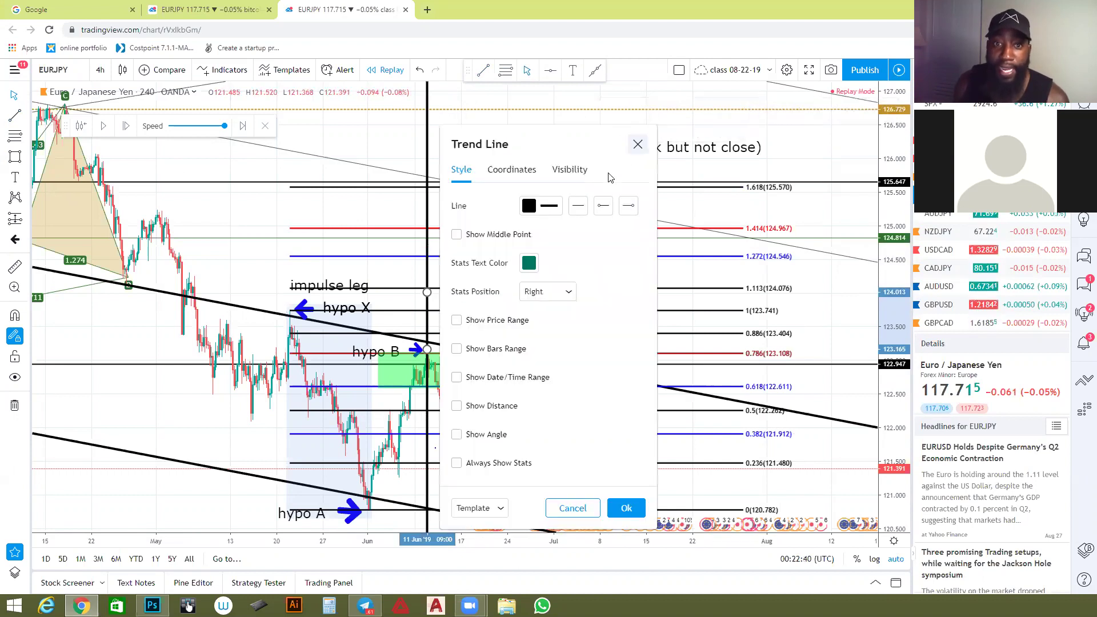
left_click(552, 213)
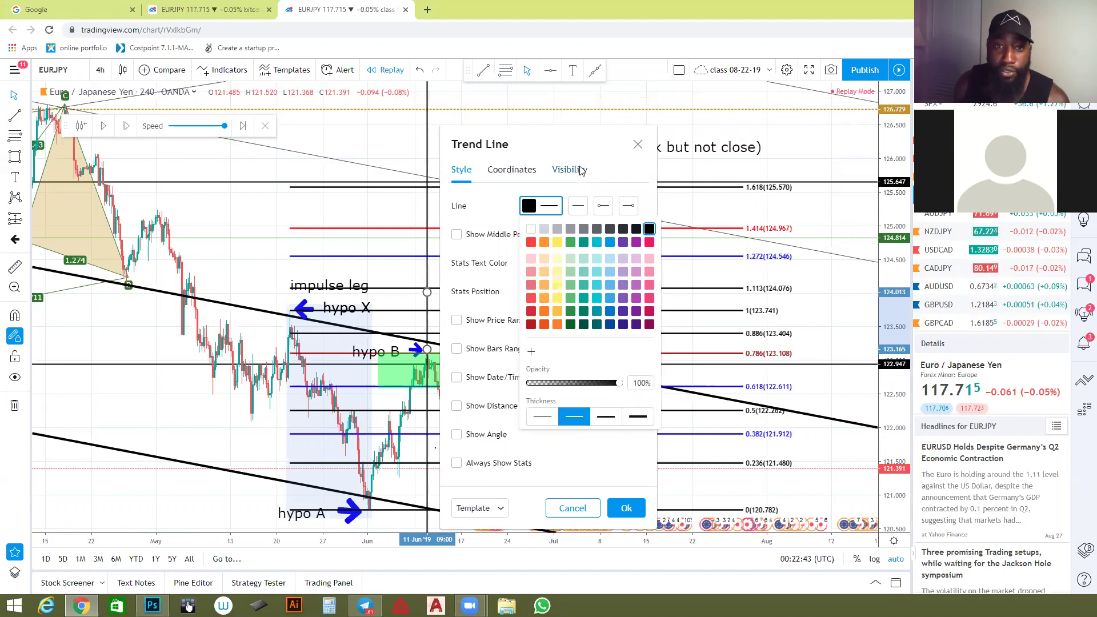
left_click(579, 206)
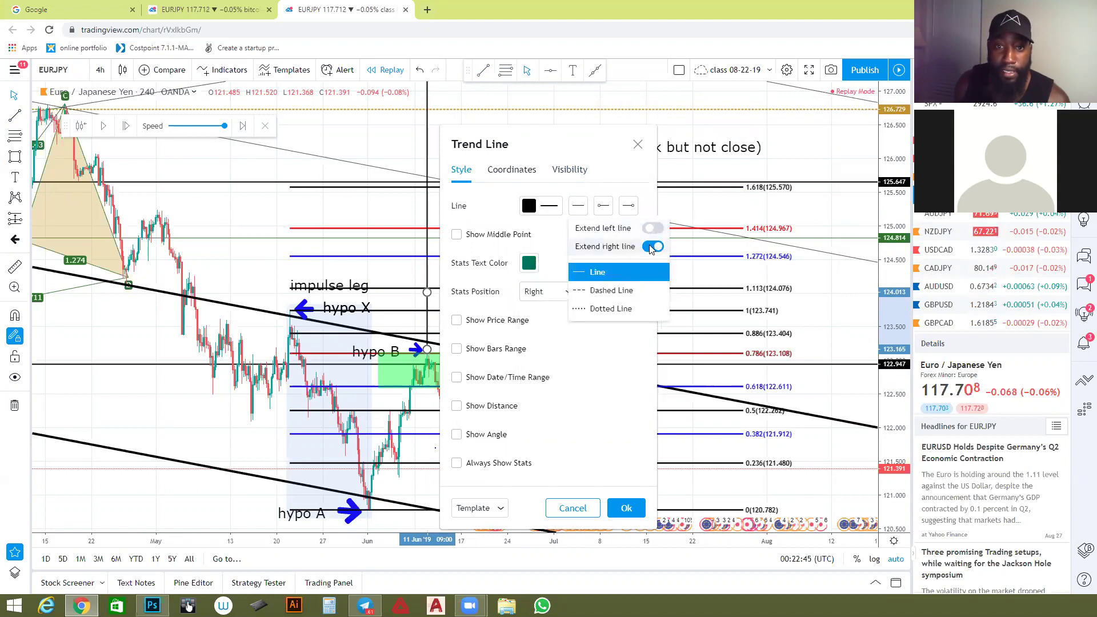
left_click(602, 387)
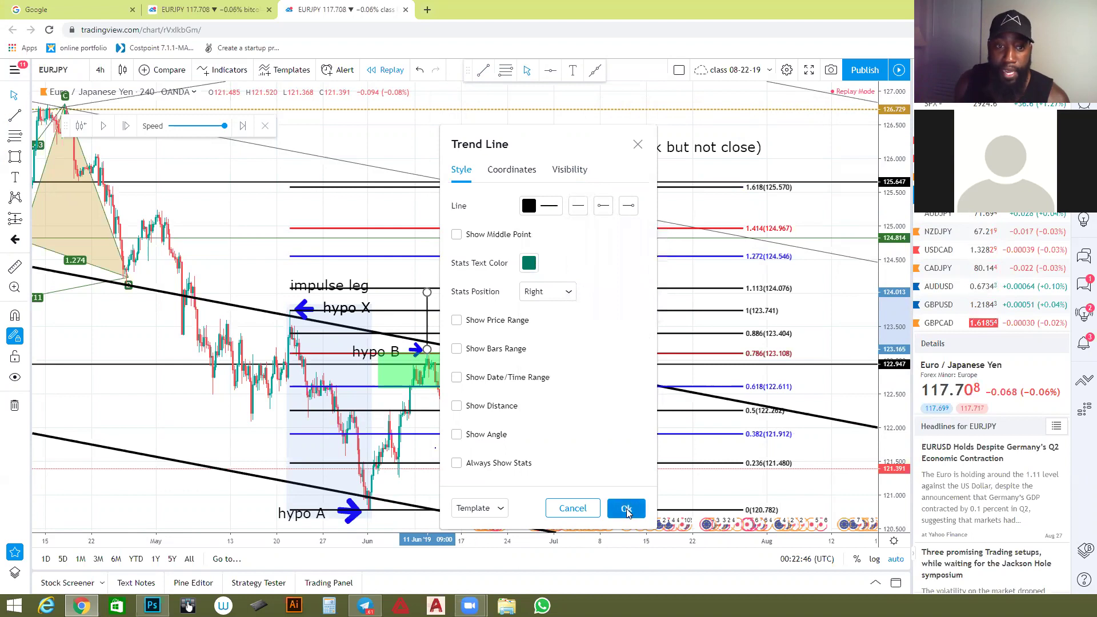
left_click(626, 508)
left_click_drag(427, 292, 435, 334)
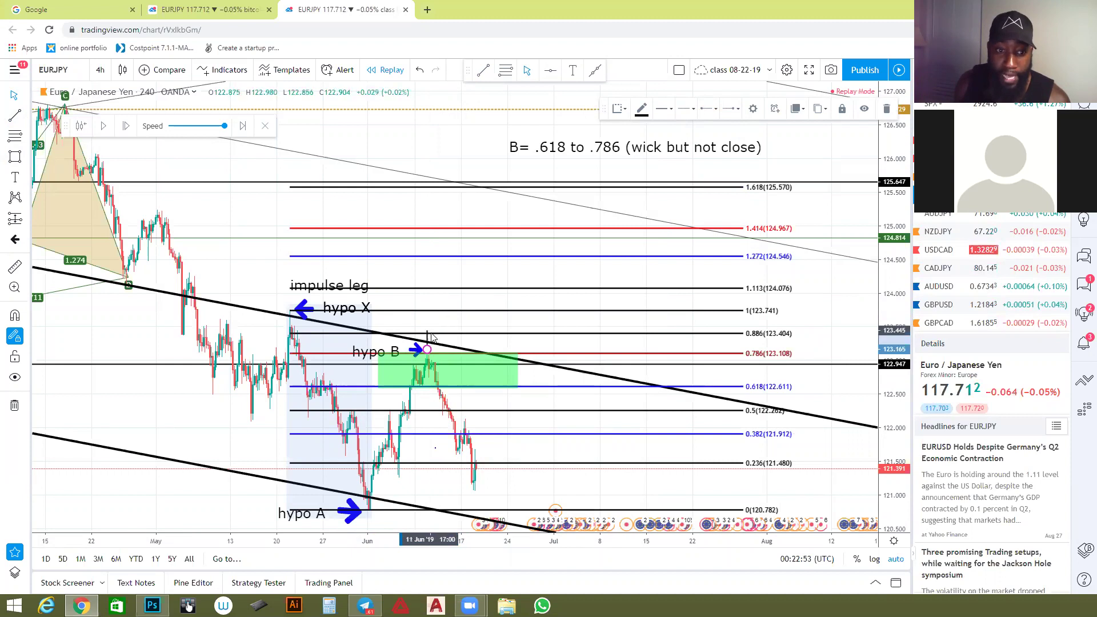
Delete the short vertical trend line at the hypo B high.
left_click(432, 354)
left_click(428, 346)
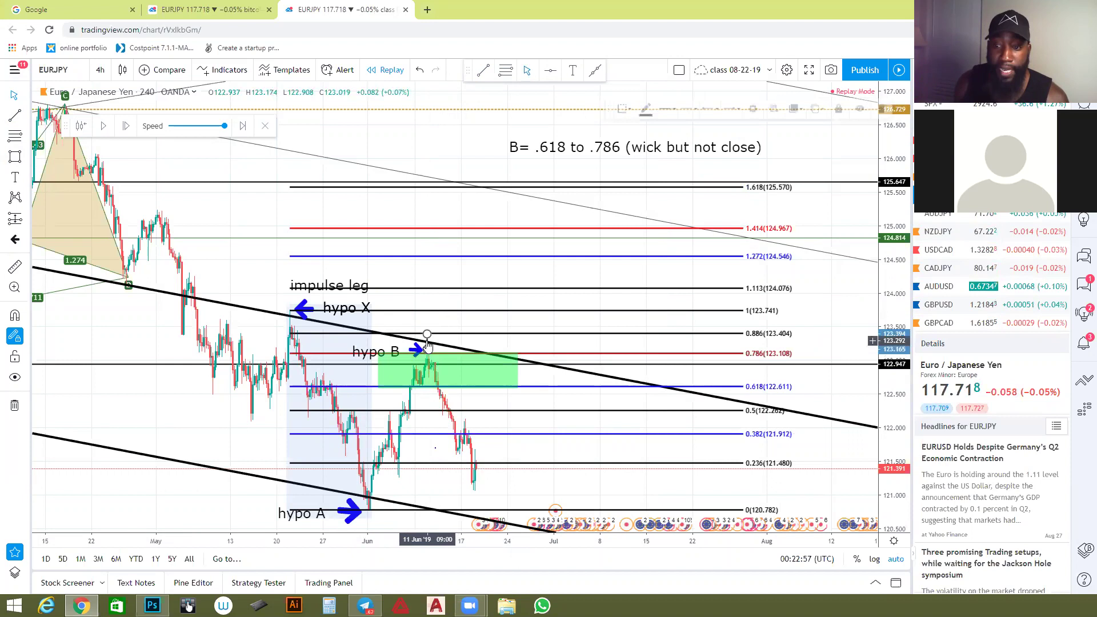
left_click(427, 349)
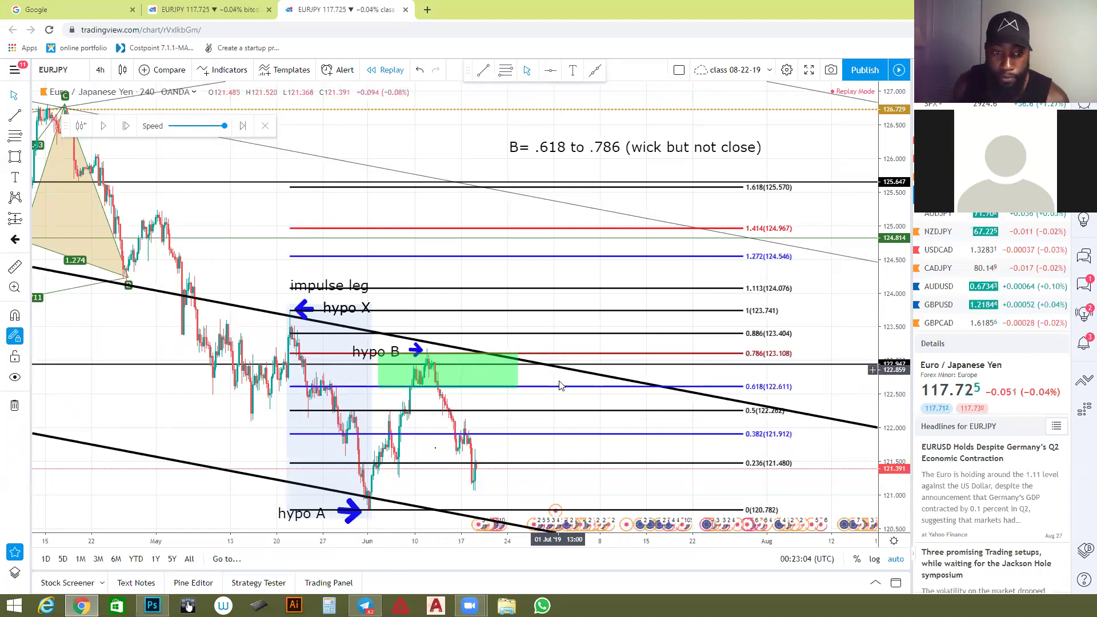
Replace the hypo X to hypo A Fib retracement with one from hypo A at about 120.773 to hypo B's high at about 123.173.
left_click(737, 333)
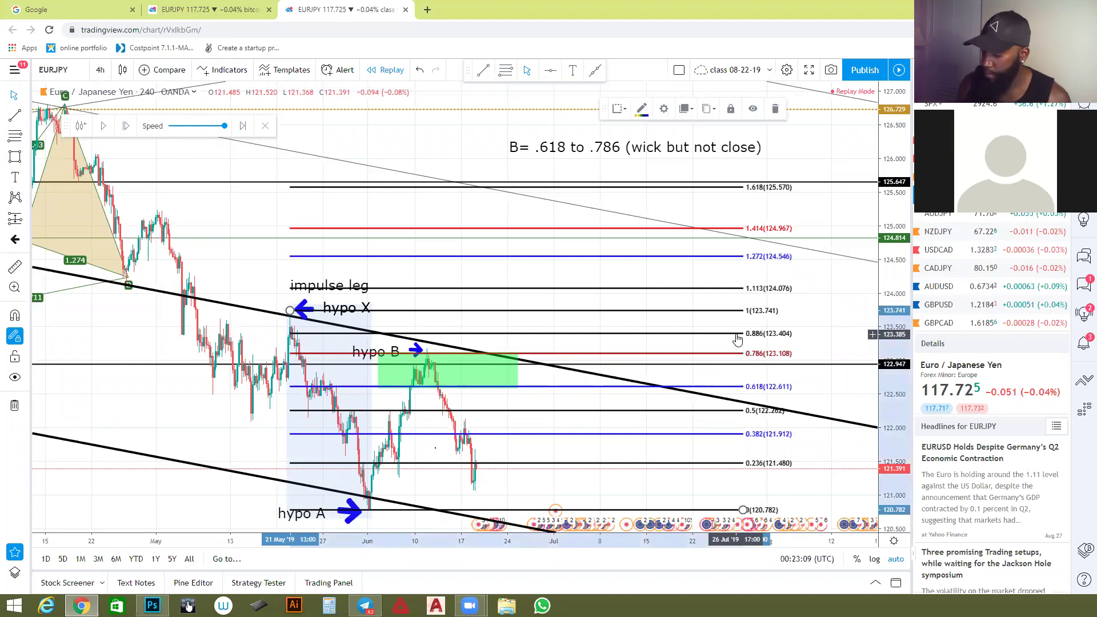
left_click(737, 339)
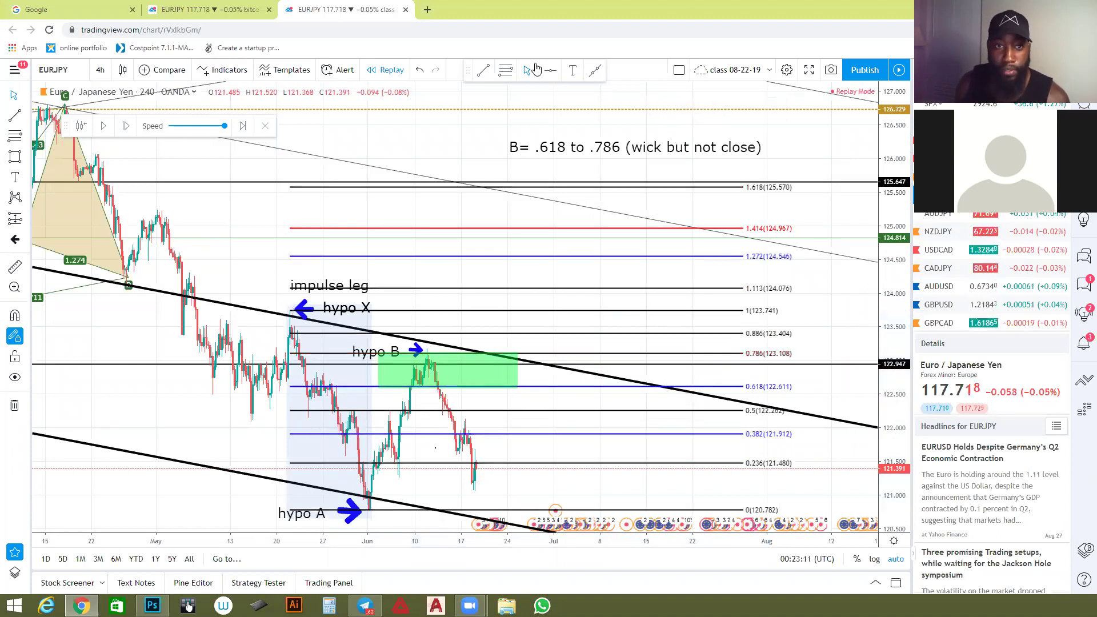
left_click(420, 70)
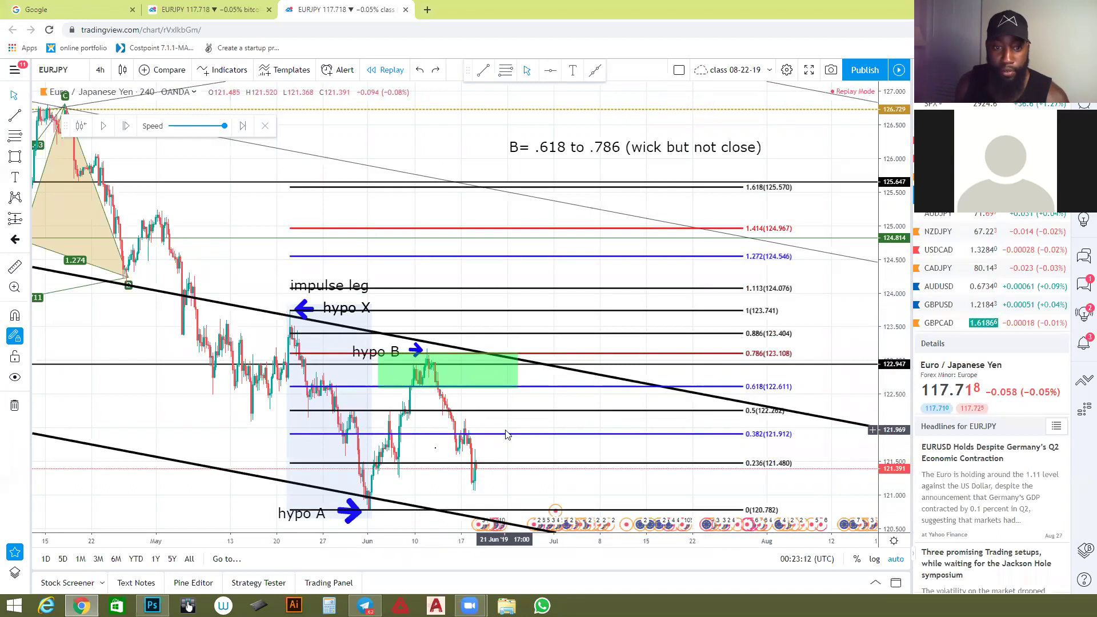
key("ctrl+y")
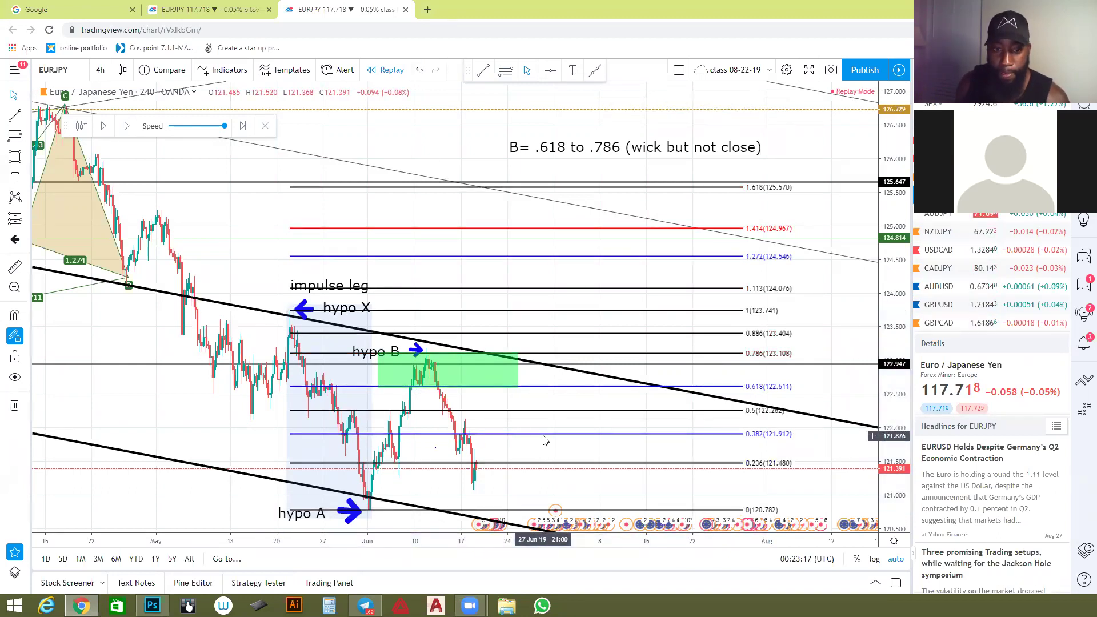
key("Delete")
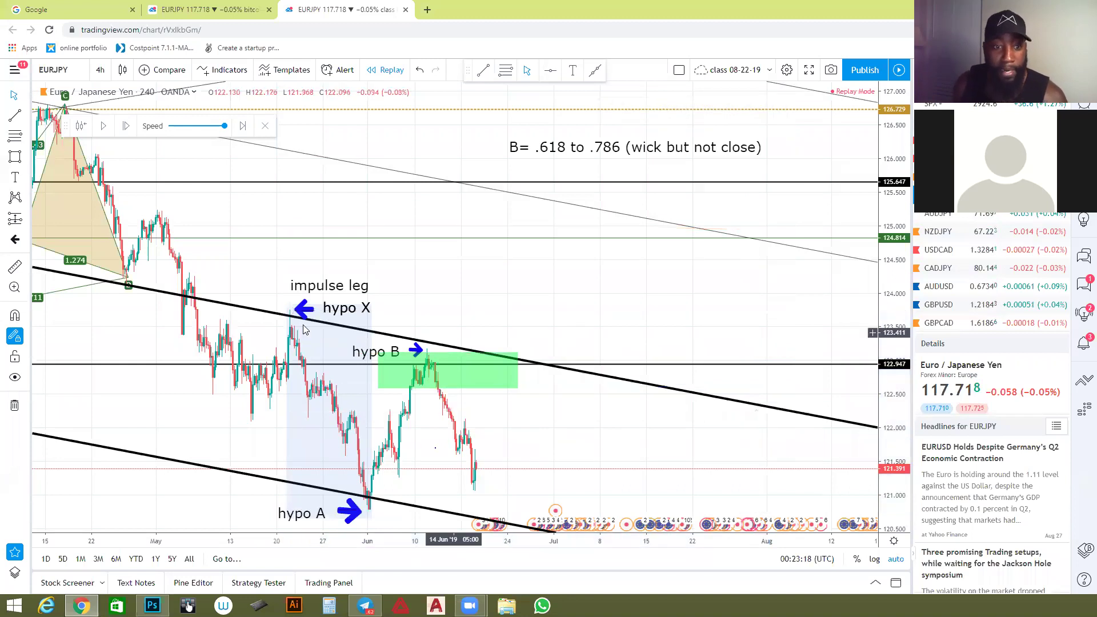
left_click(22, 139)
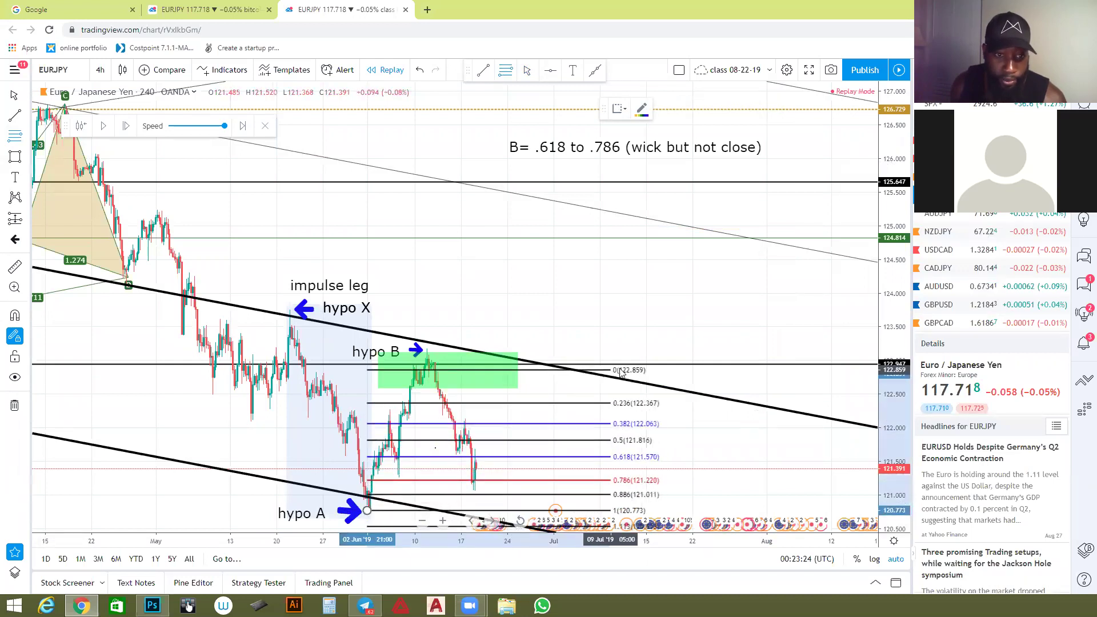
left_click(639, 352)
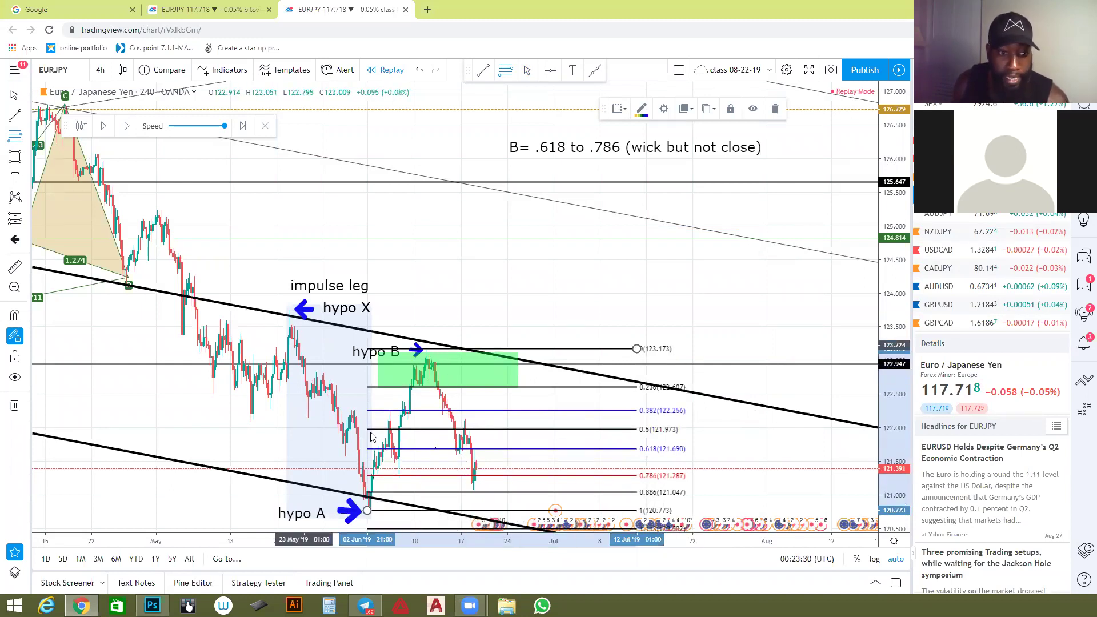
Duplicate the "B= .618 to .786 (wick but not close)" note and place the copy directly beneath the original.
left_click_drag(596, 149, 592, 170)
key("ctrl+z")
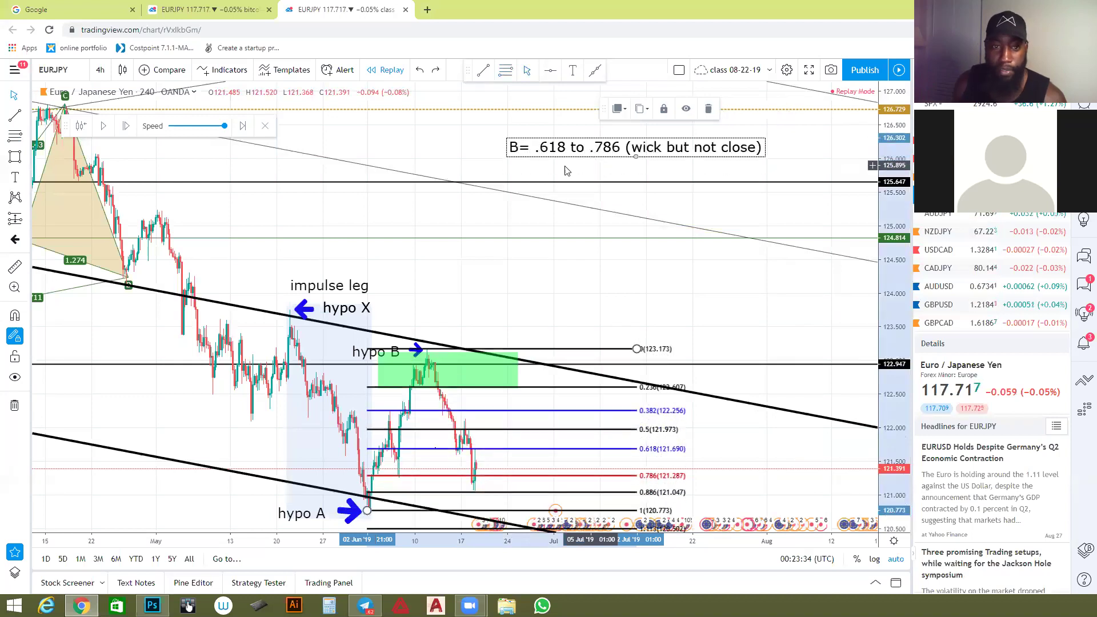
left_click(562, 153)
left_click_drag(562, 153, 563, 171)
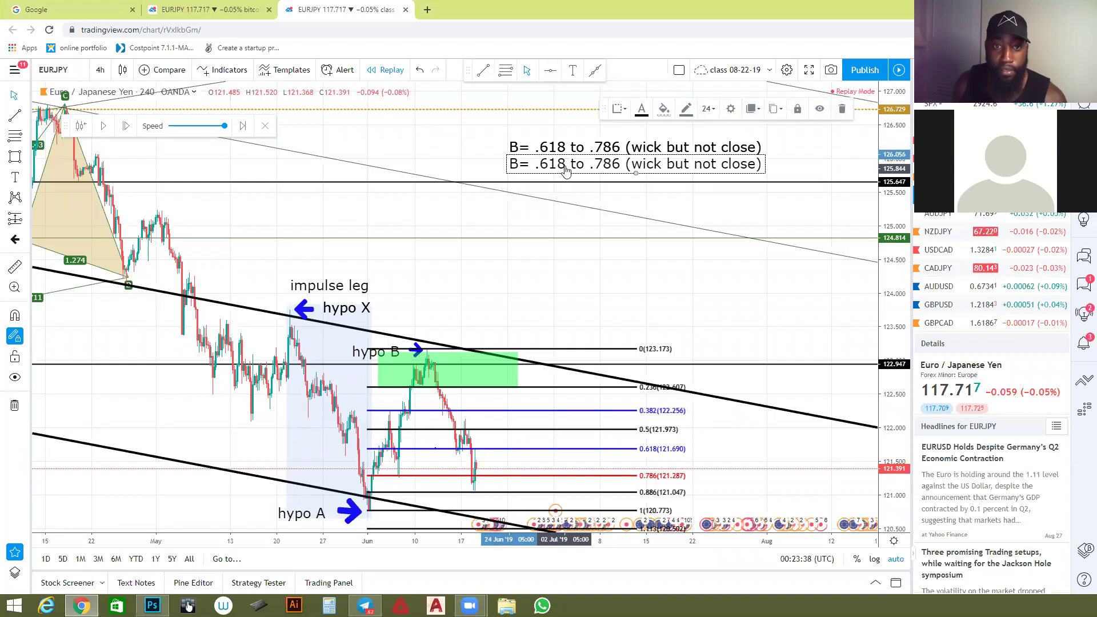
Change the copied note's text to "next fib is A to B" and shift it slightly beneath the B rule.
double_click(563, 171)
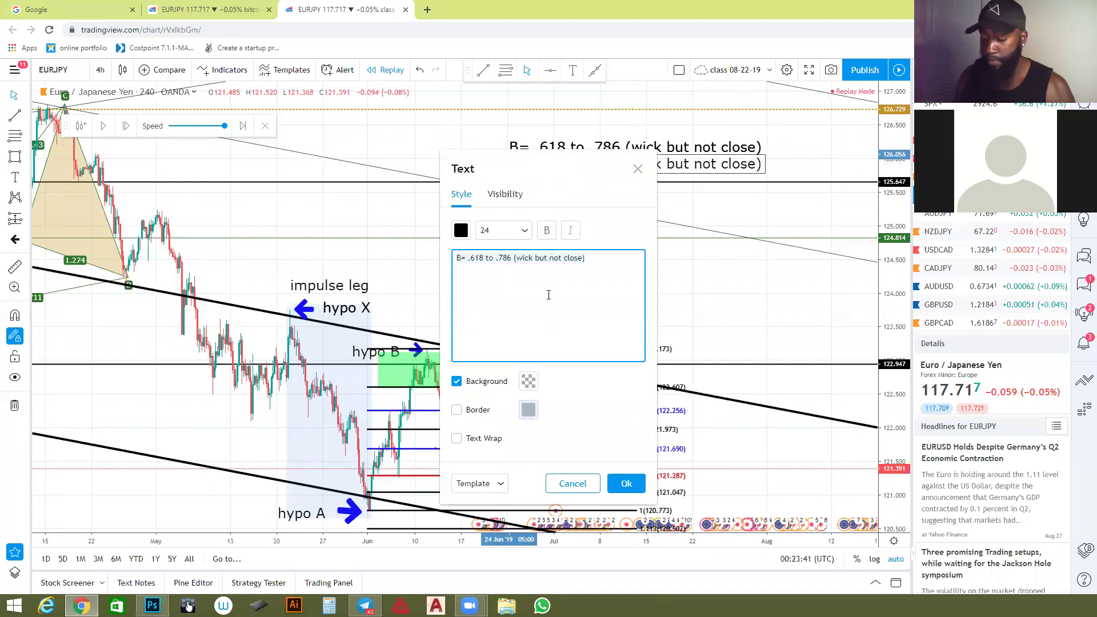
key("ctrl+a")
type("n")
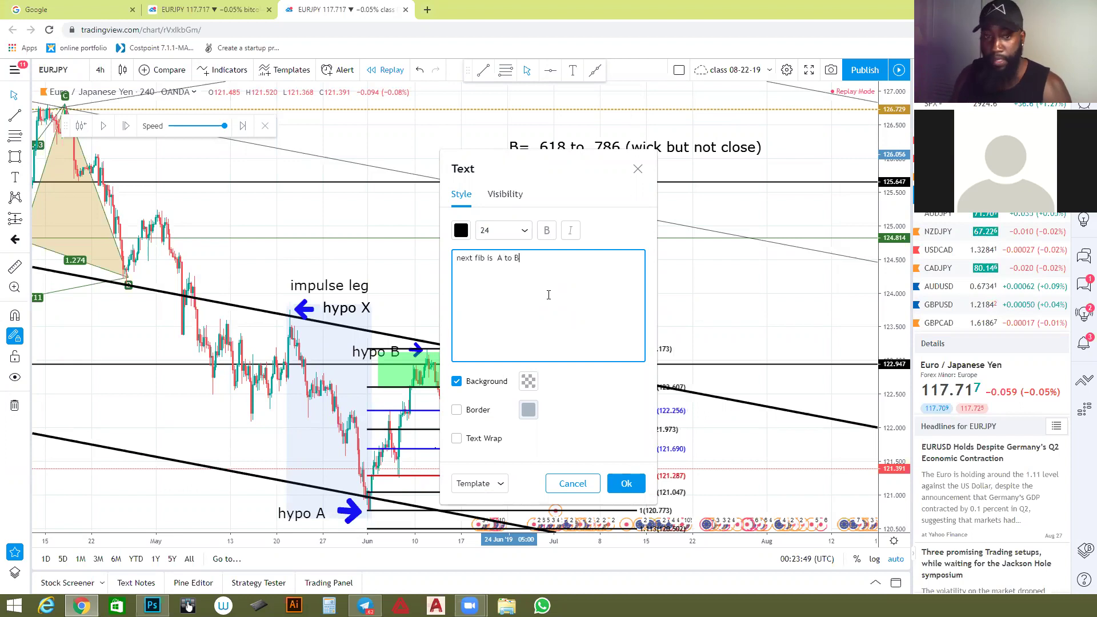
left_click(626, 483)
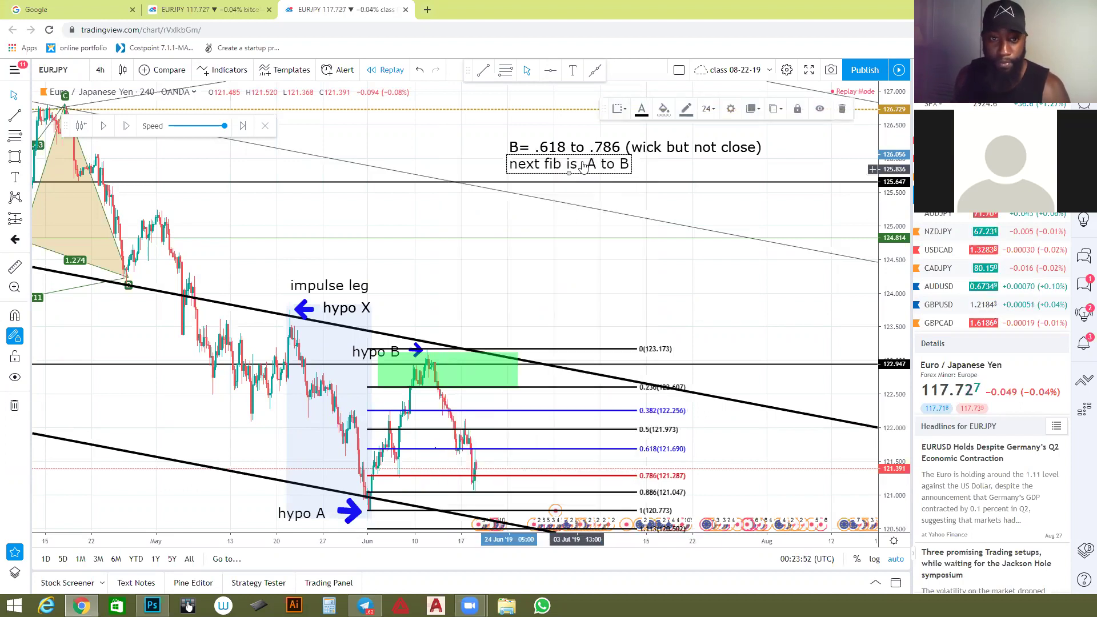
left_click_drag(587, 165, 596, 169)
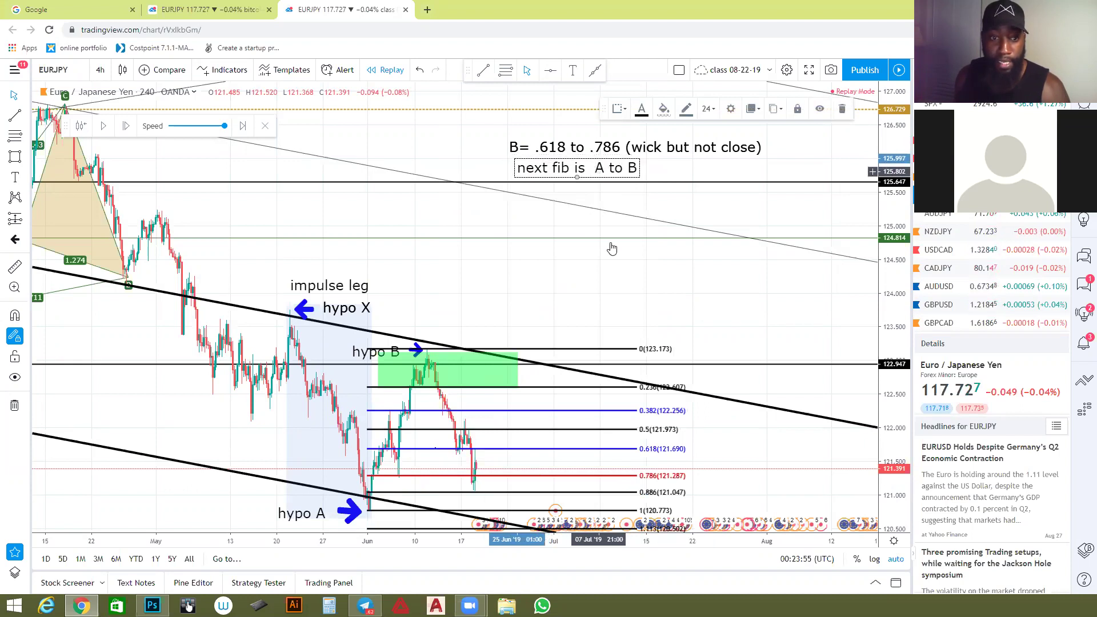
Extend the lower note to "next fib is A to B = C" with a second line "C is .618 min to 1", and move it closer to the B rule.
left_click(17, 160)
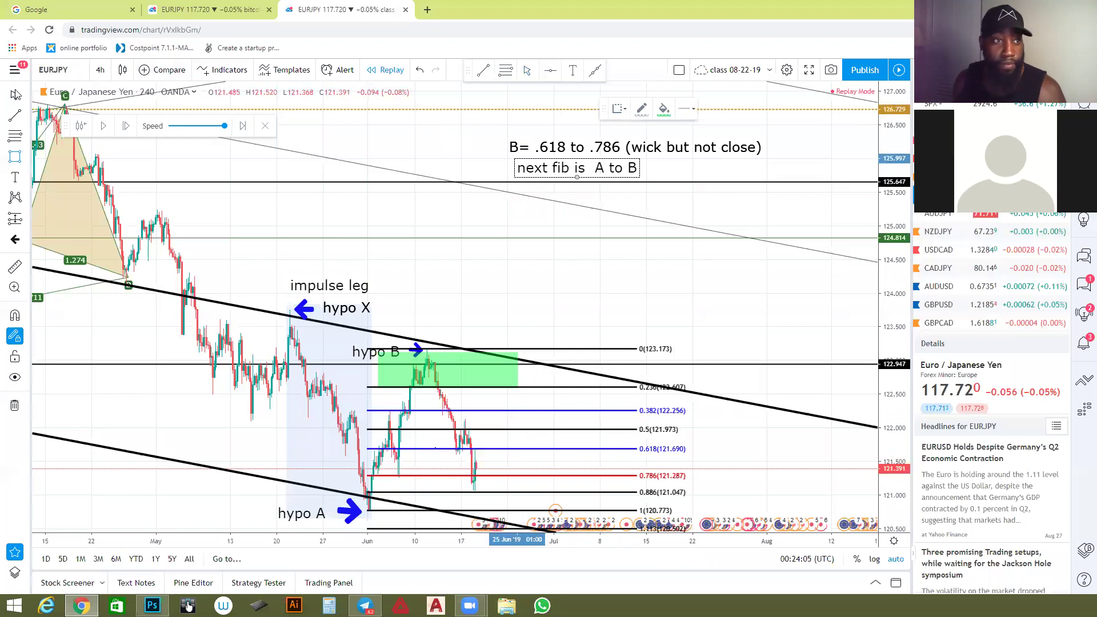
left_click(633, 171)
double_click(633, 170)
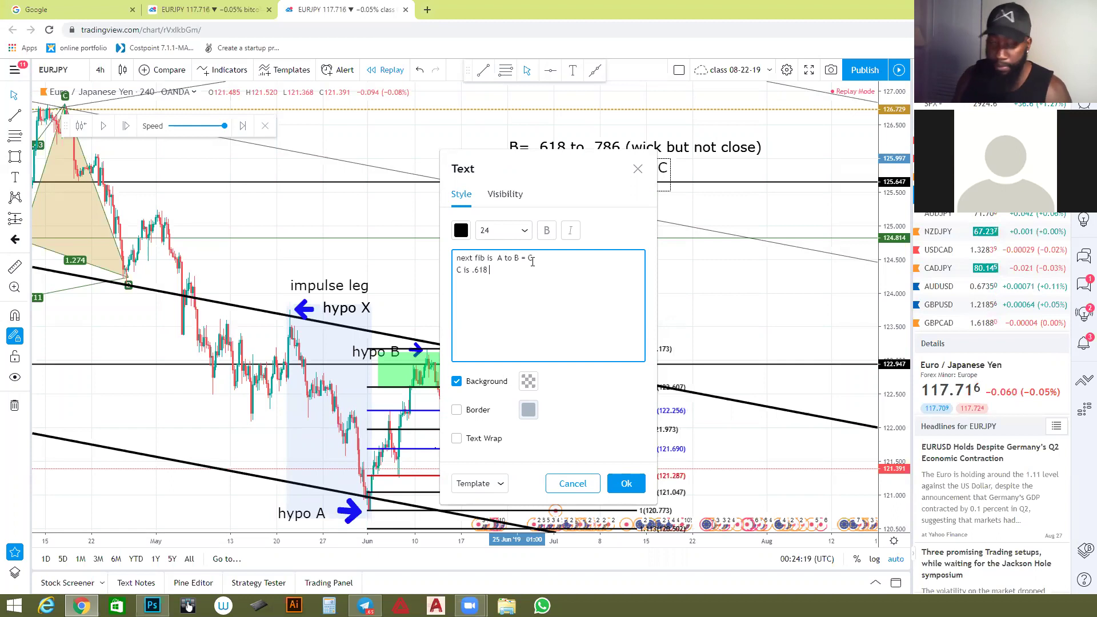
type("to 1")
left_click(637, 479)
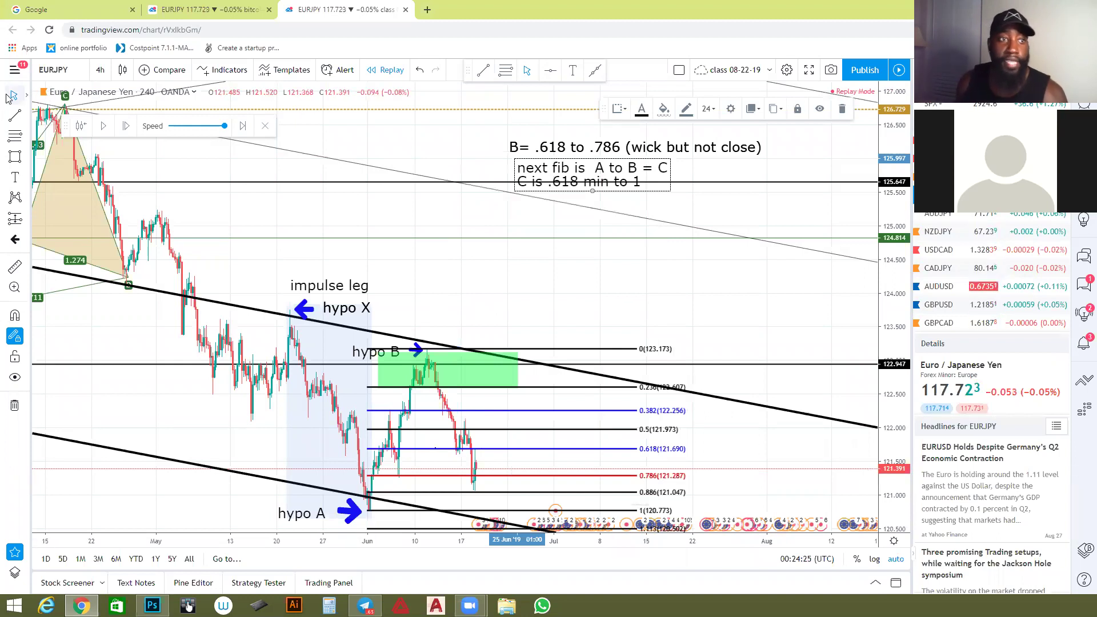
left_click_drag(579, 167, 574, 160)
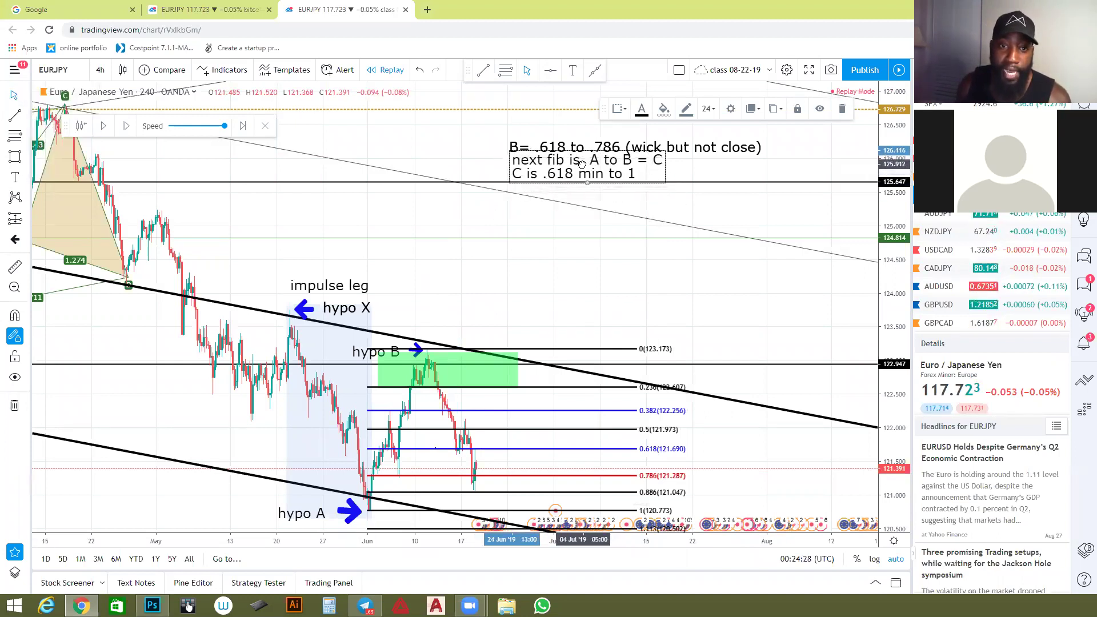
left_click(472, 252)
Draw a green rectangle for the C zone from the 0.618 level down to about 121.011, spanning 13 Jun to 2 Jul '19.
left_click(16, 161)
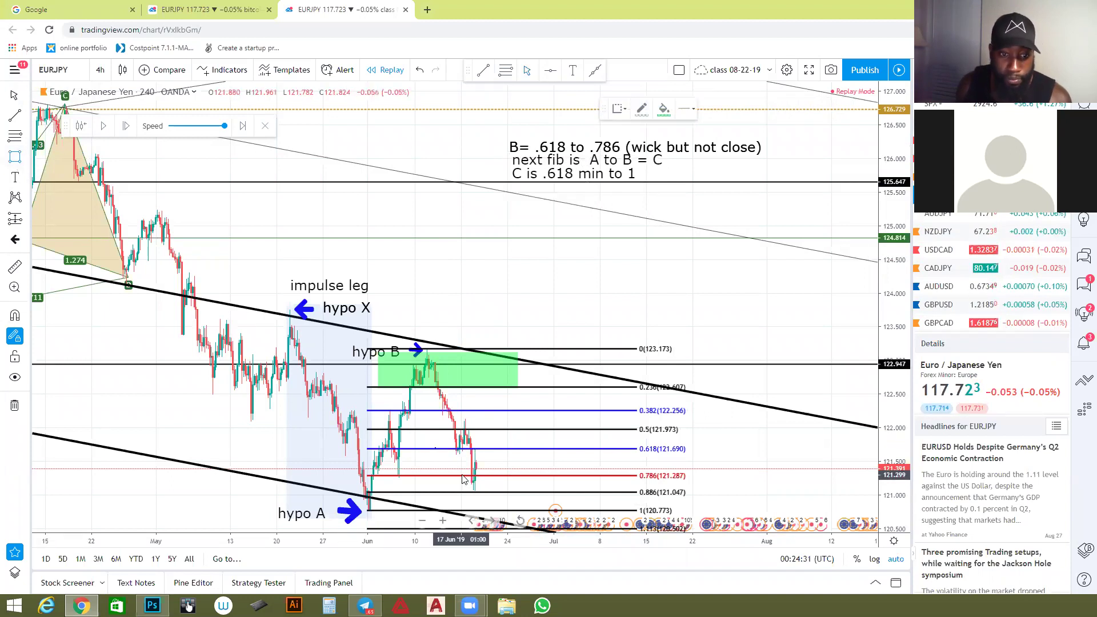
mouse_move(458, 473)
left_mouse_down()
mouse_move(492, 489)
mouse_move(560, 495)
left_mouse_up()
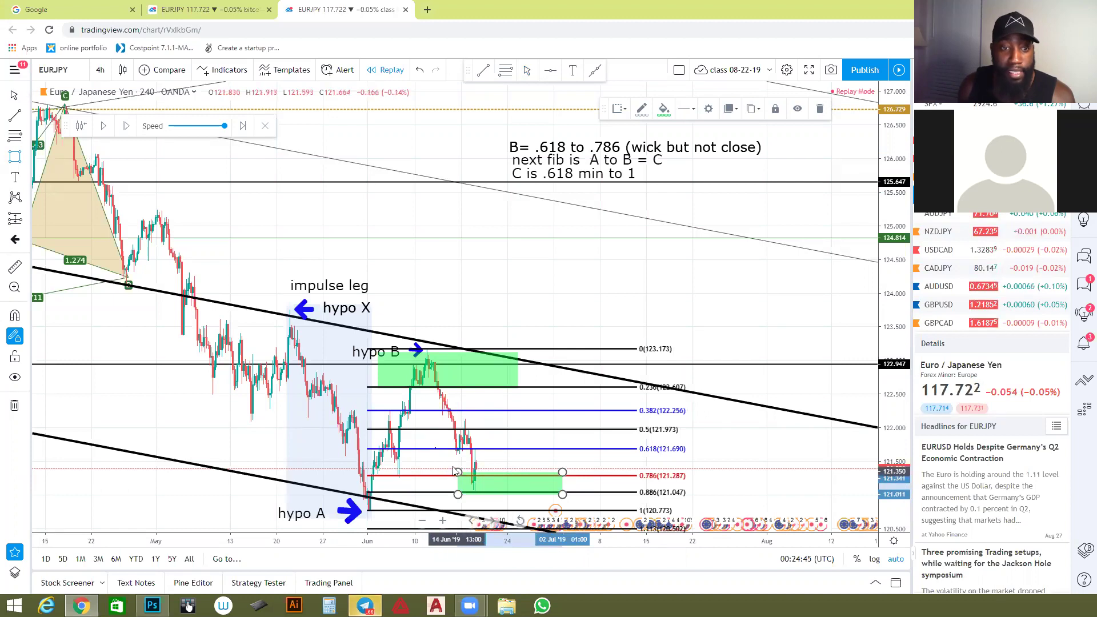
left_click_drag(458, 472, 451, 451)
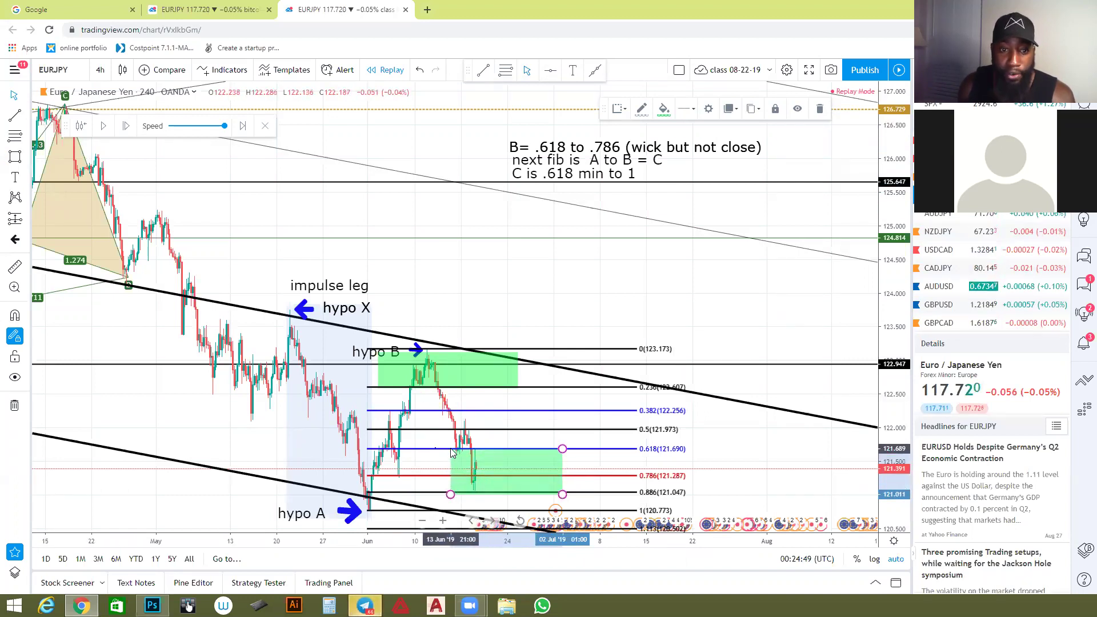
Try a rising trend line from the C zone's upper edge at about 121.655 to about 123.487, and delete it.
key("alt+t")
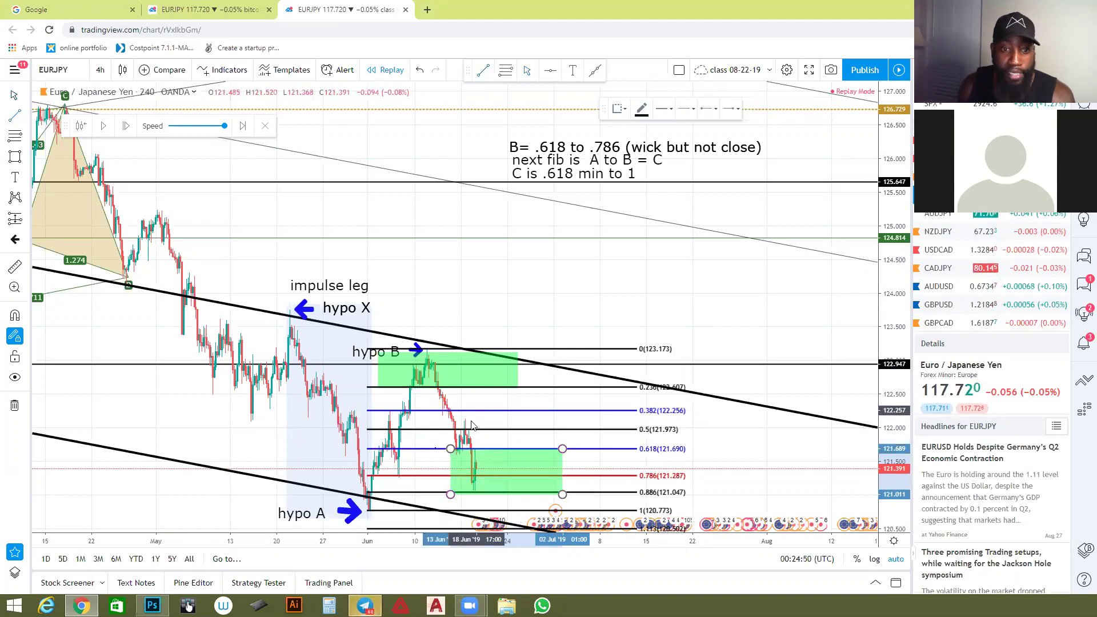
left_click(467, 430)
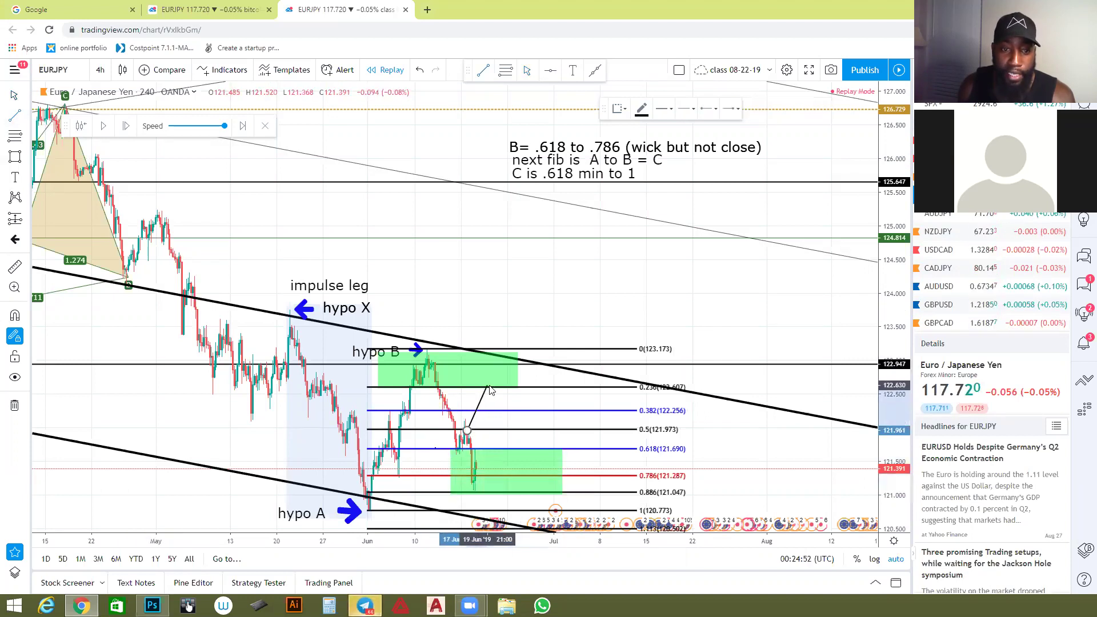
left_click(511, 328)
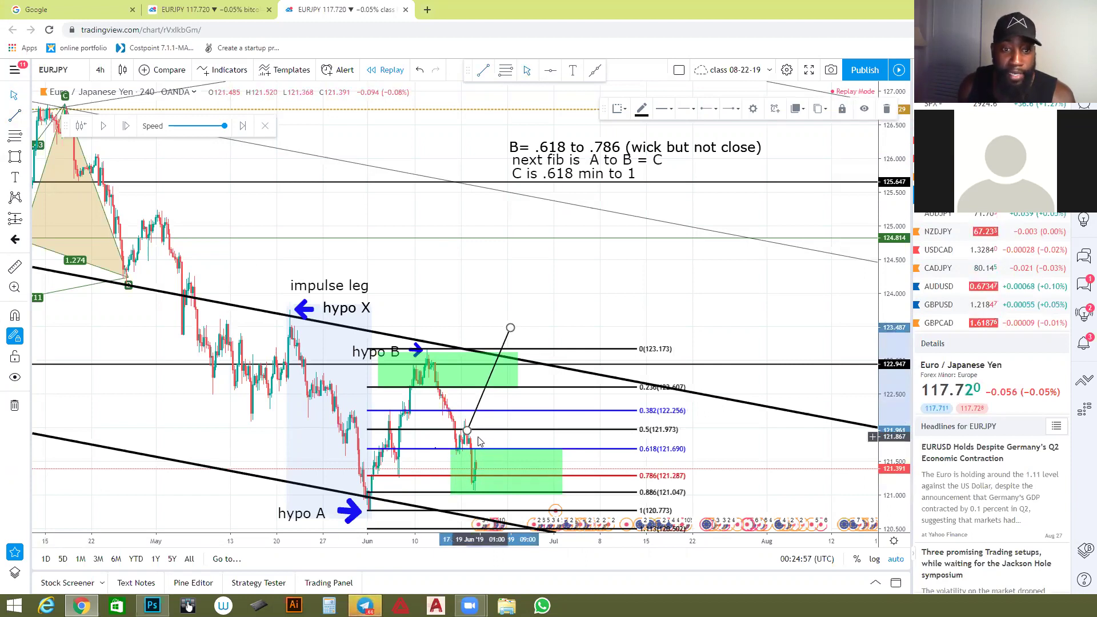
mouse_move(468, 432)
left_mouse_down()
mouse_move(462, 441)
mouse_move(480, 460)
mouse_move(472, 450)
left_mouse_up()
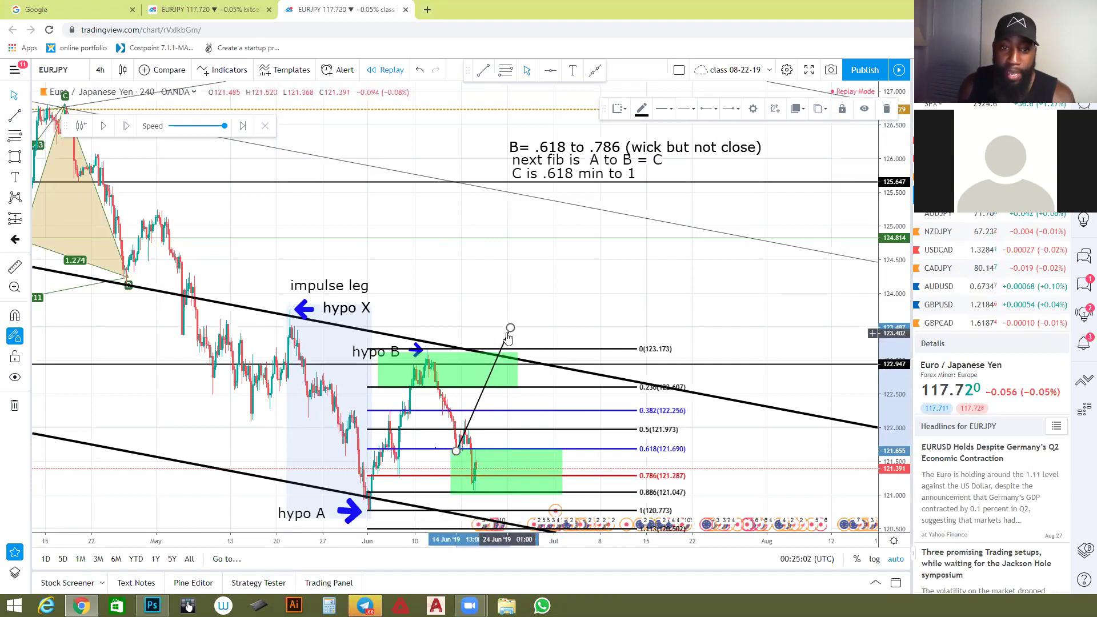
key("Delete")
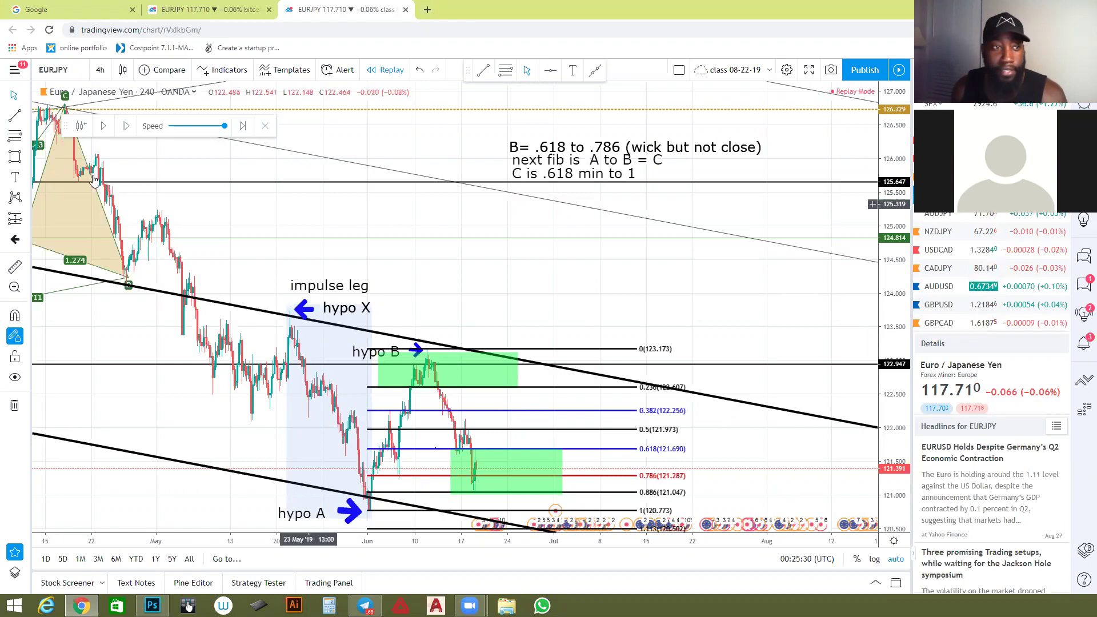
left_click(26, 94)
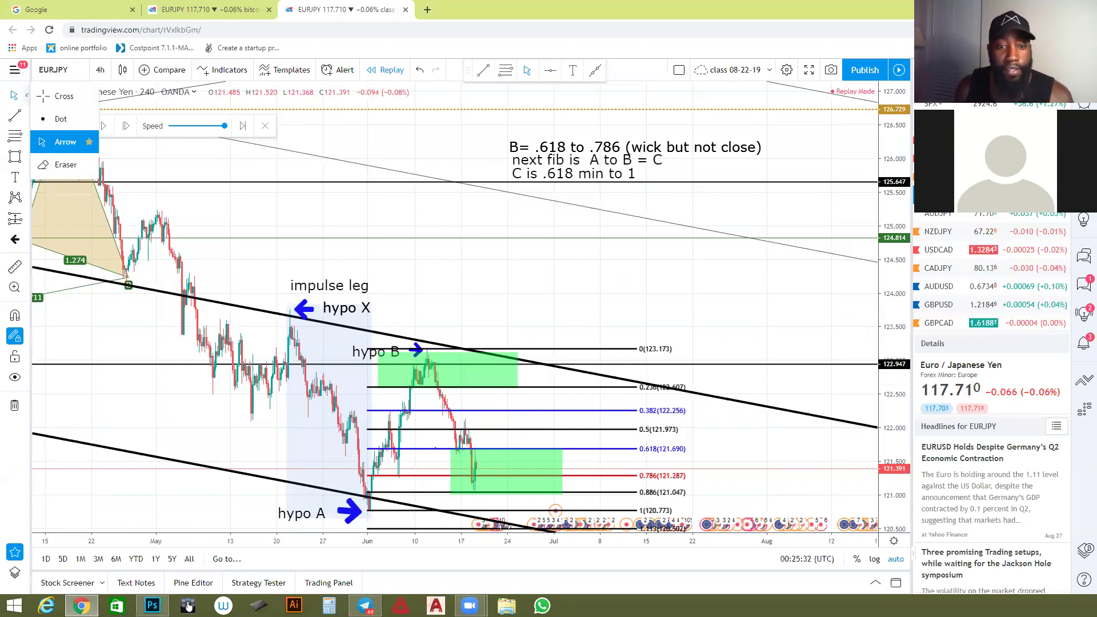
left_click(563, 460)
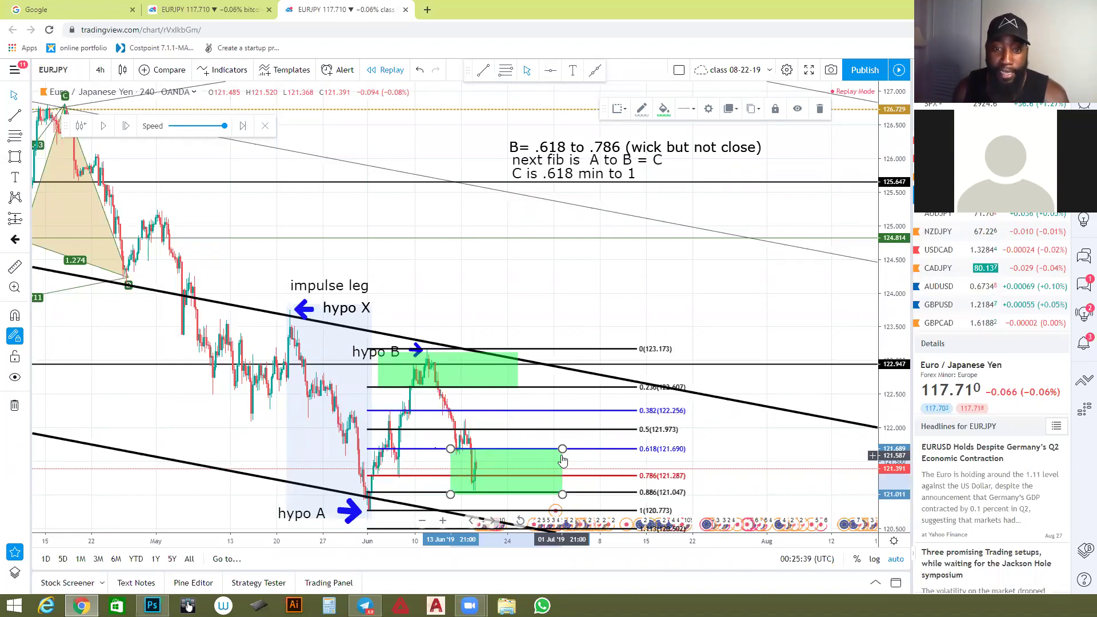
left_click(468, 434)
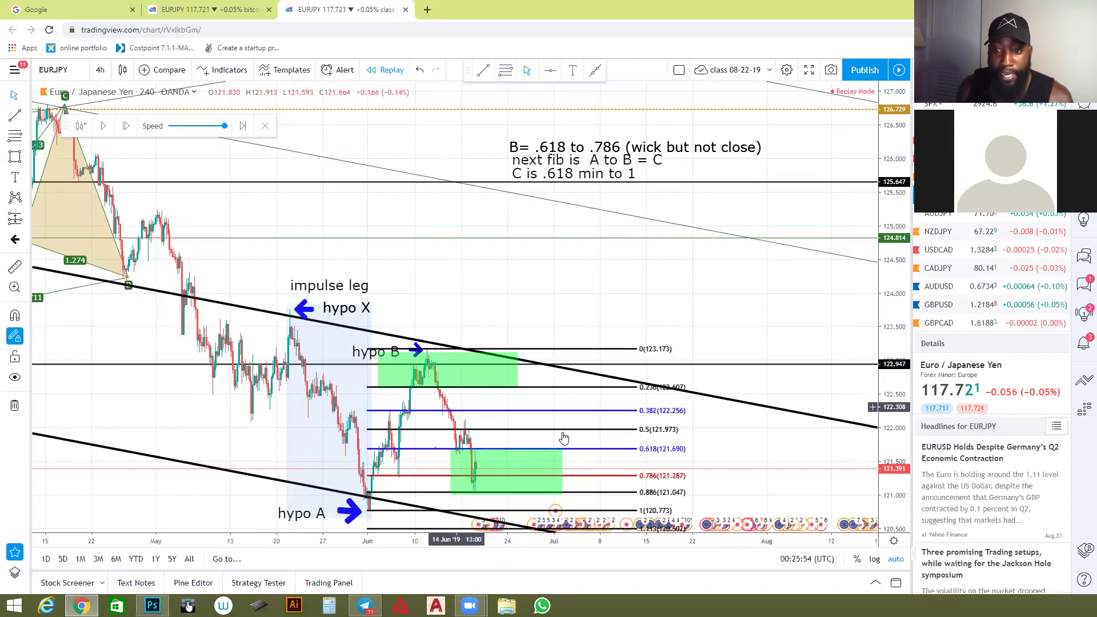
Delete the green C zone rectangle that spans from the 0.618 level down to about 121.011.
left_click(25, 95)
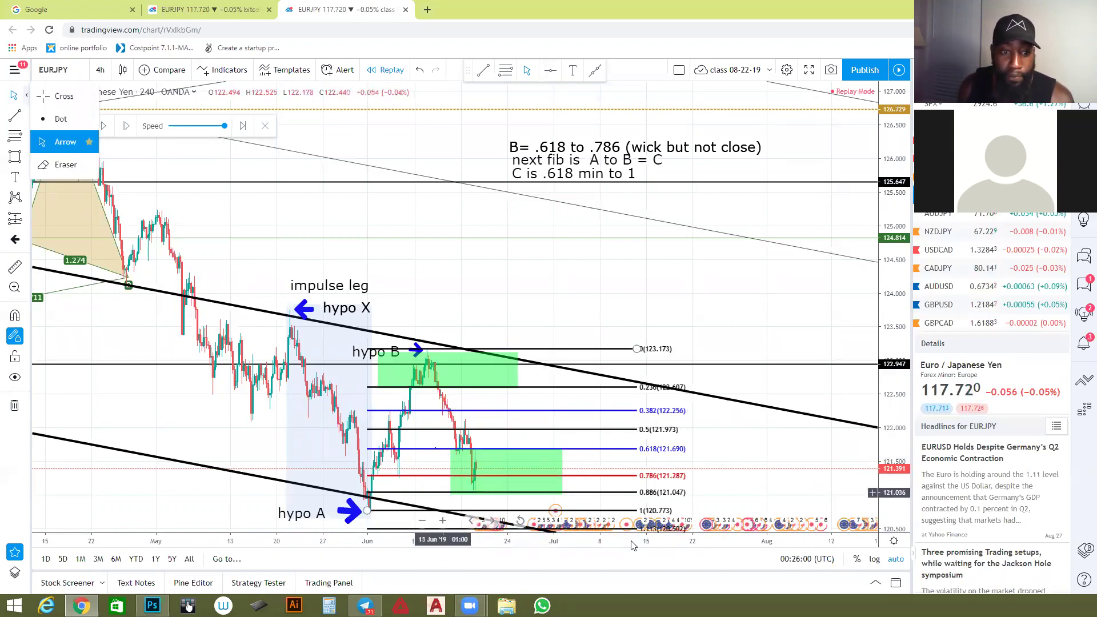
left_click(549, 453)
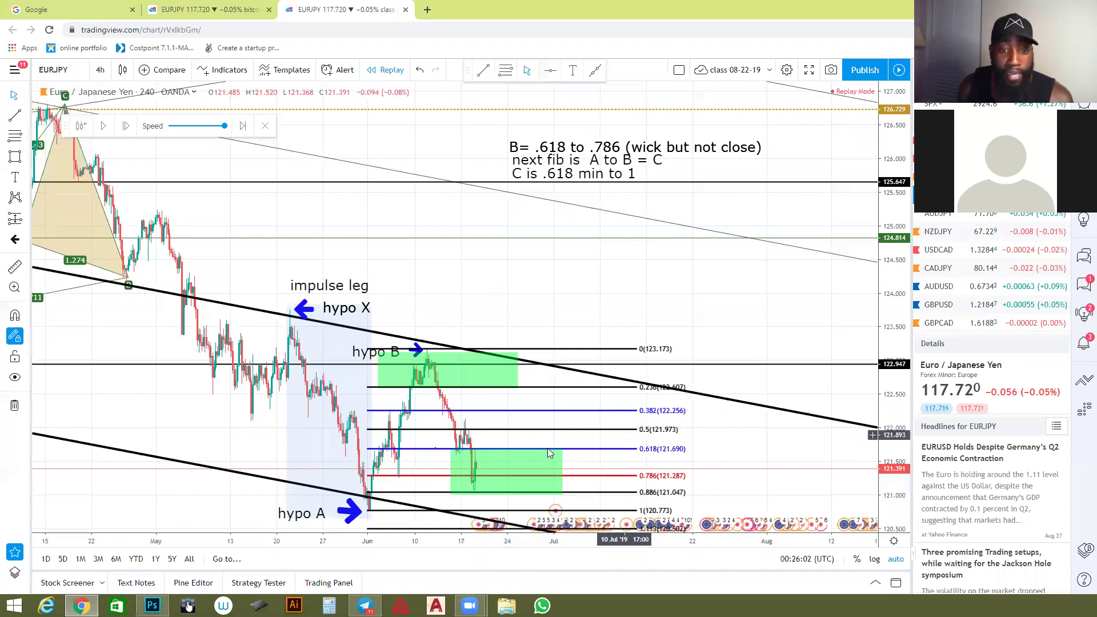
left_click(563, 462)
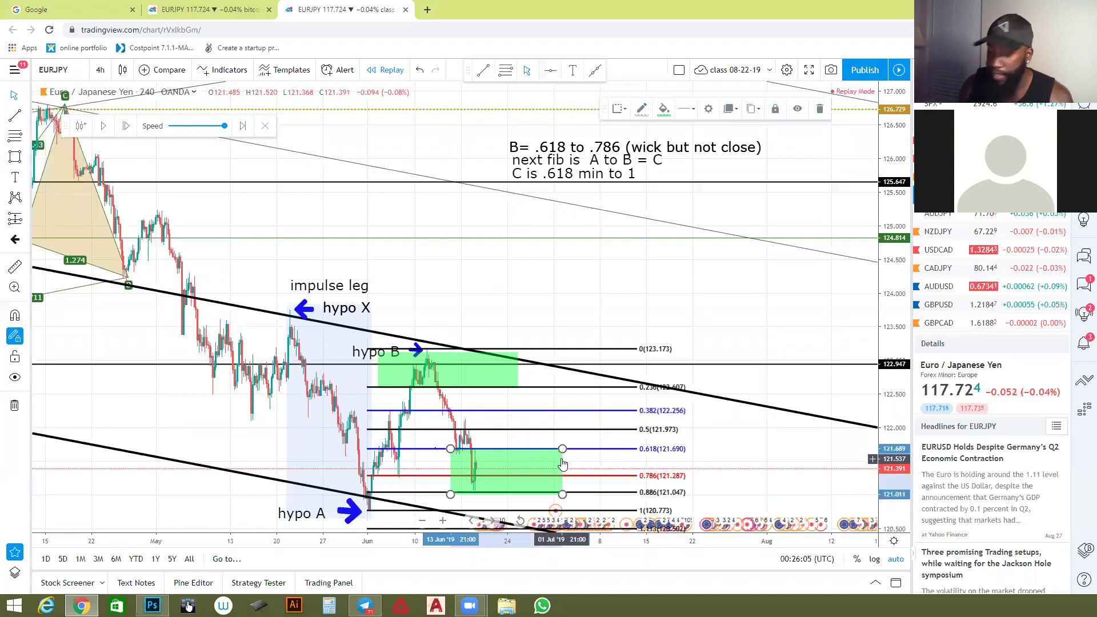
key("Delete")
Try a short falling trend line around 17 Jun '19 from about 121.732 to about 120.807, and remove it.
left_click(466, 446)
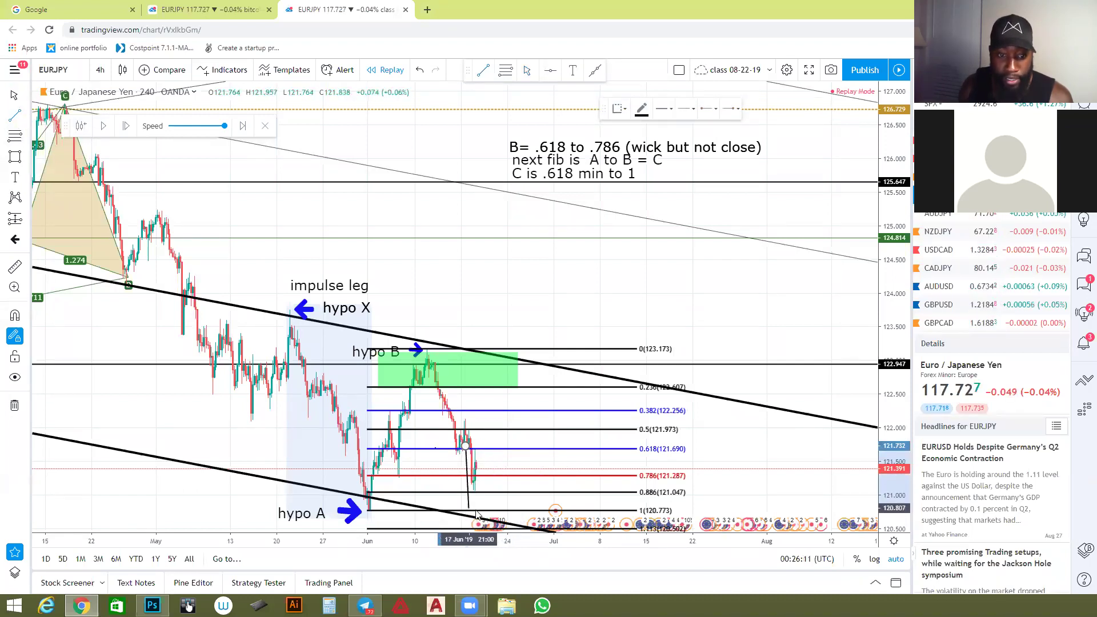
left_click(473, 510)
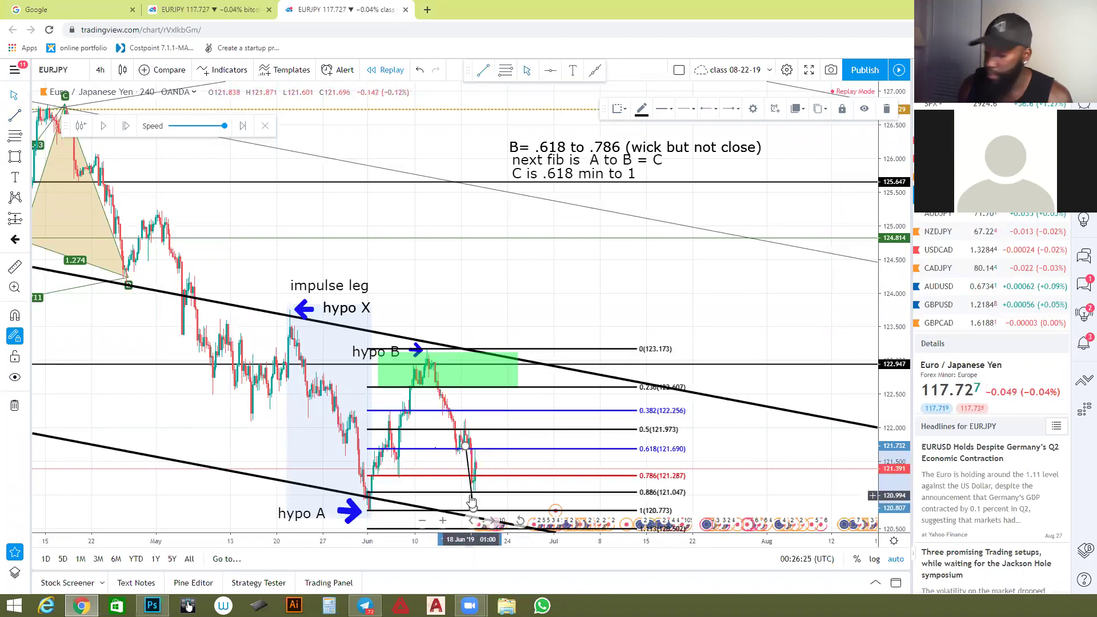
key("Escape")
Draw a green rectangle for the C zone from about 121.723 down to about 120.782, spanning 14 to 27 Jun '19.
left_click(14, 160)
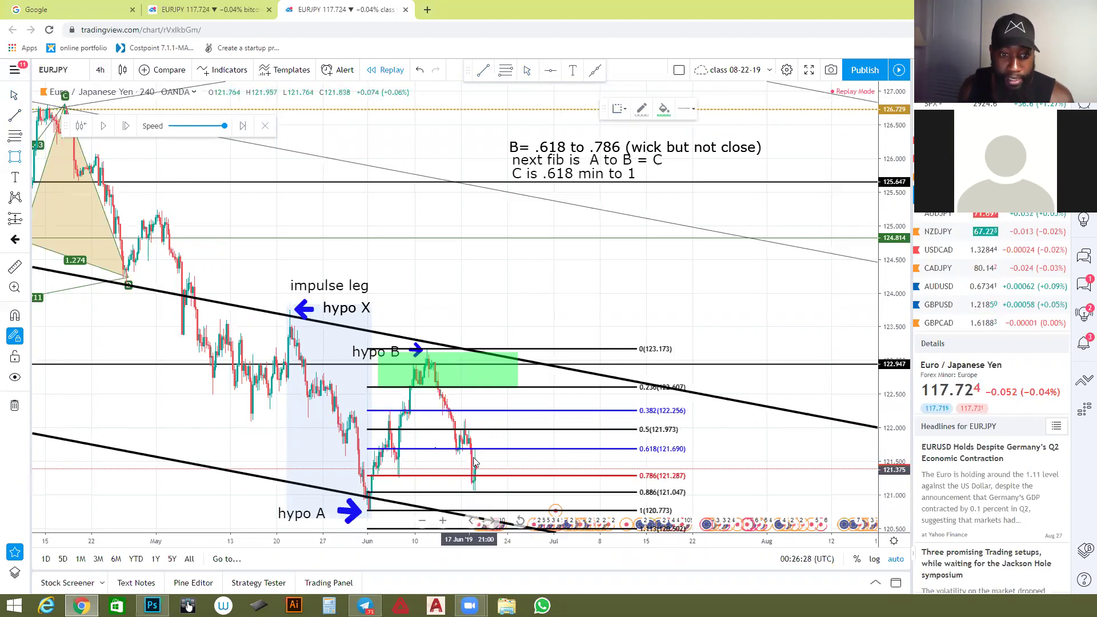
left_click_drag(453, 446, 538, 510)
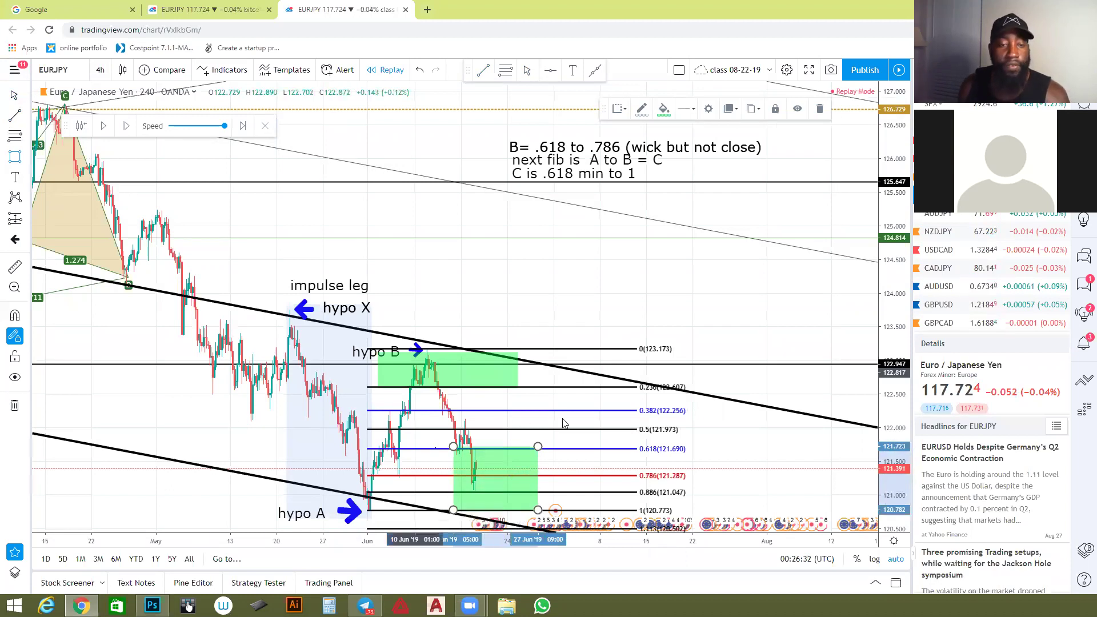
left_click(15, 154)
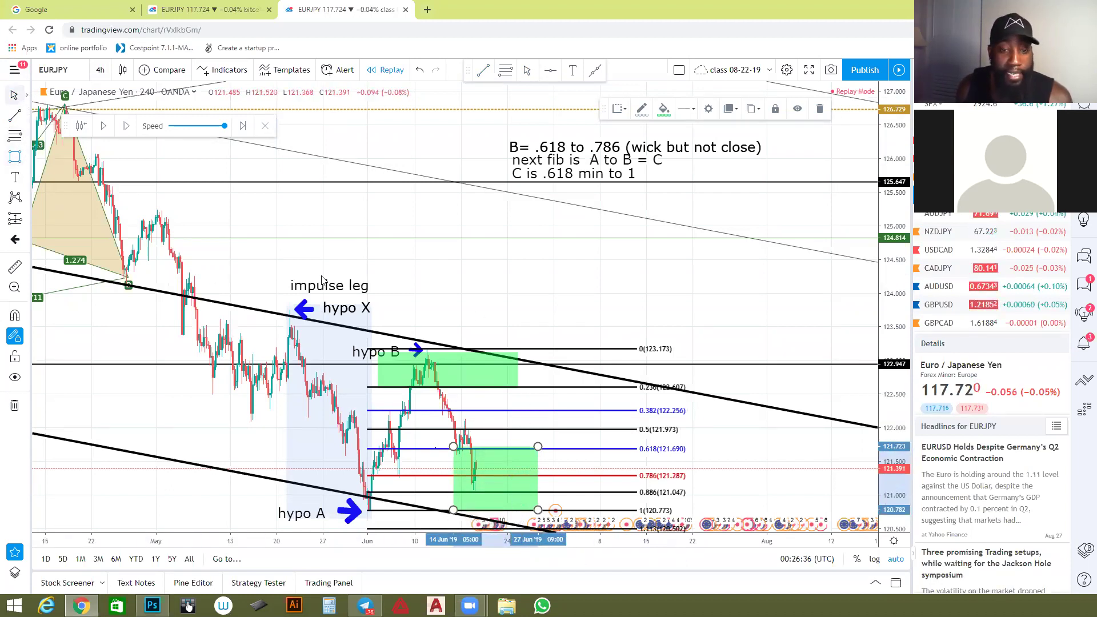
Delete the A to B Fib retracement and draw a new one from the hypo X high at 123.758 to the hypo A low at 120.773.
left_click(566, 411)
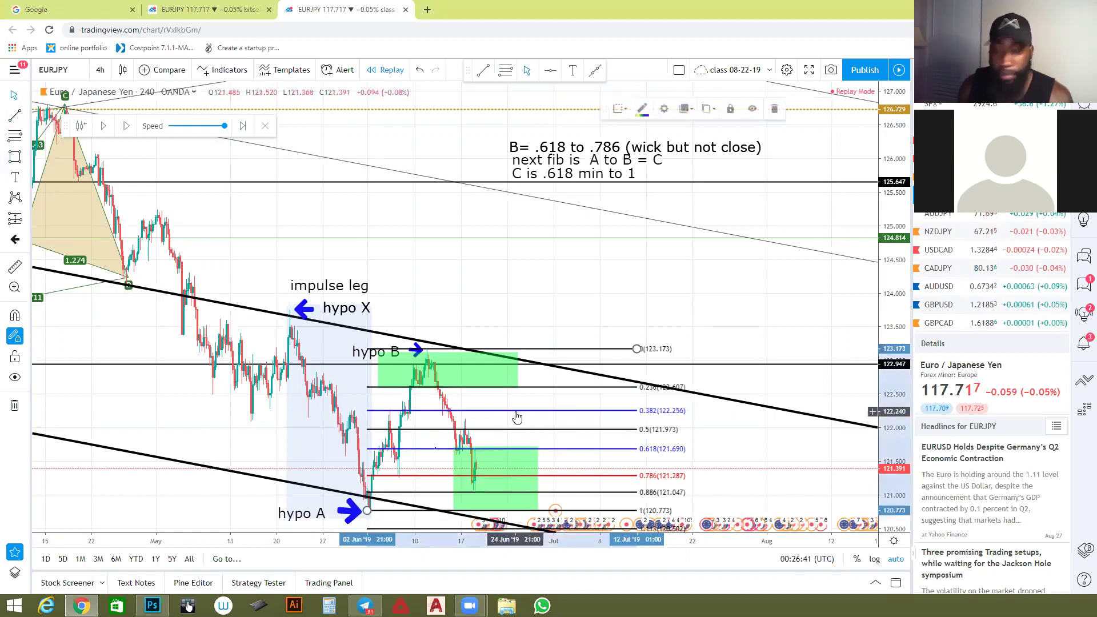
key("Delete")
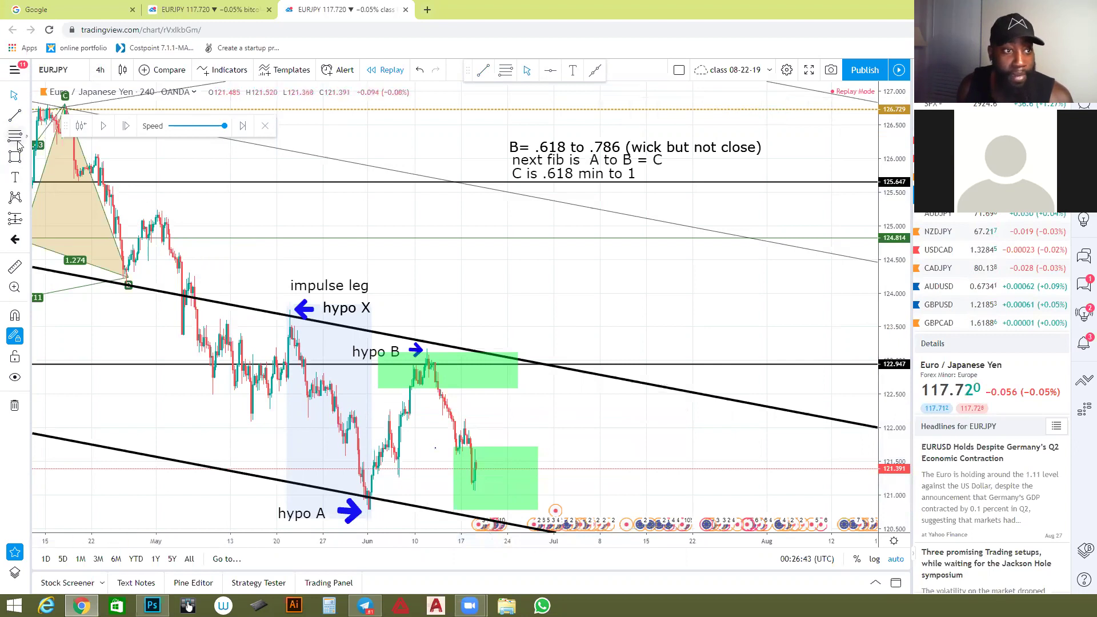
key("alt+f")
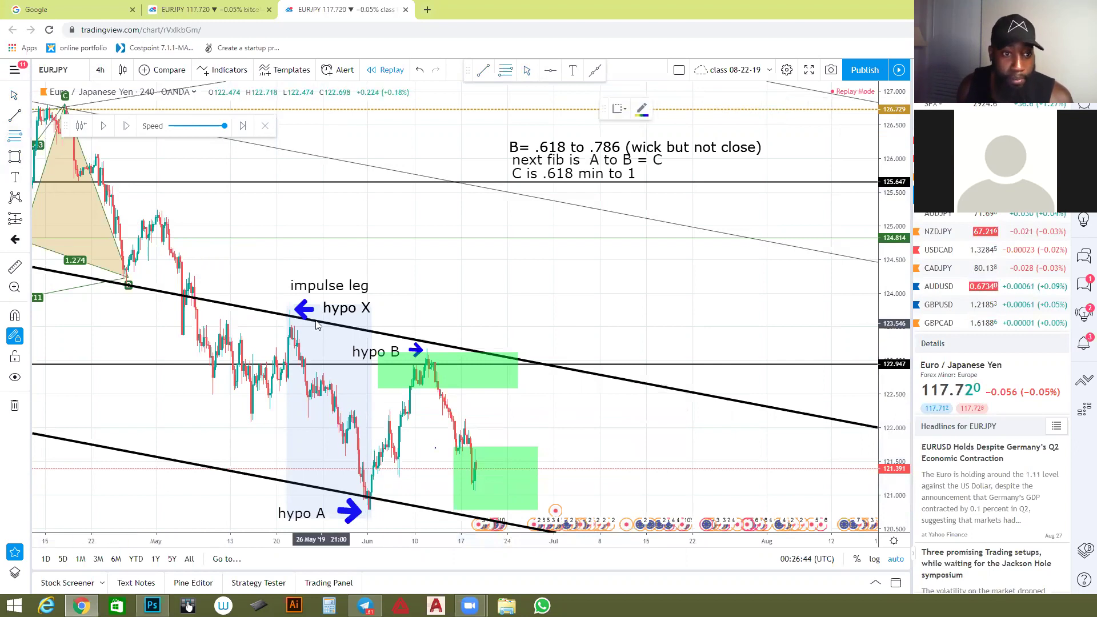
left_click(288, 310)
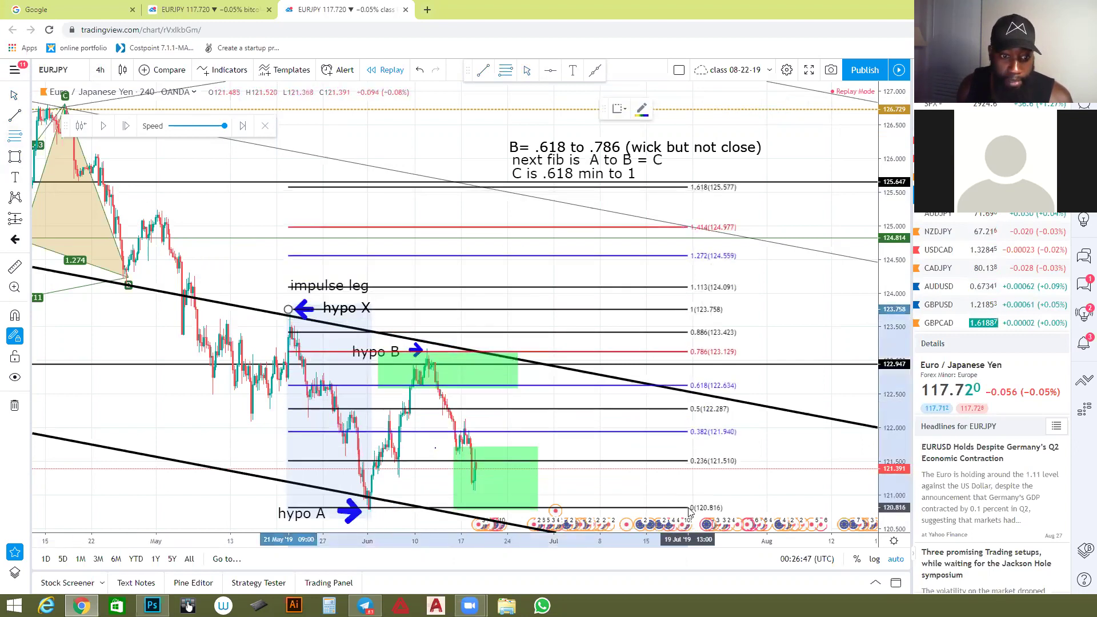
left_click(726, 510)
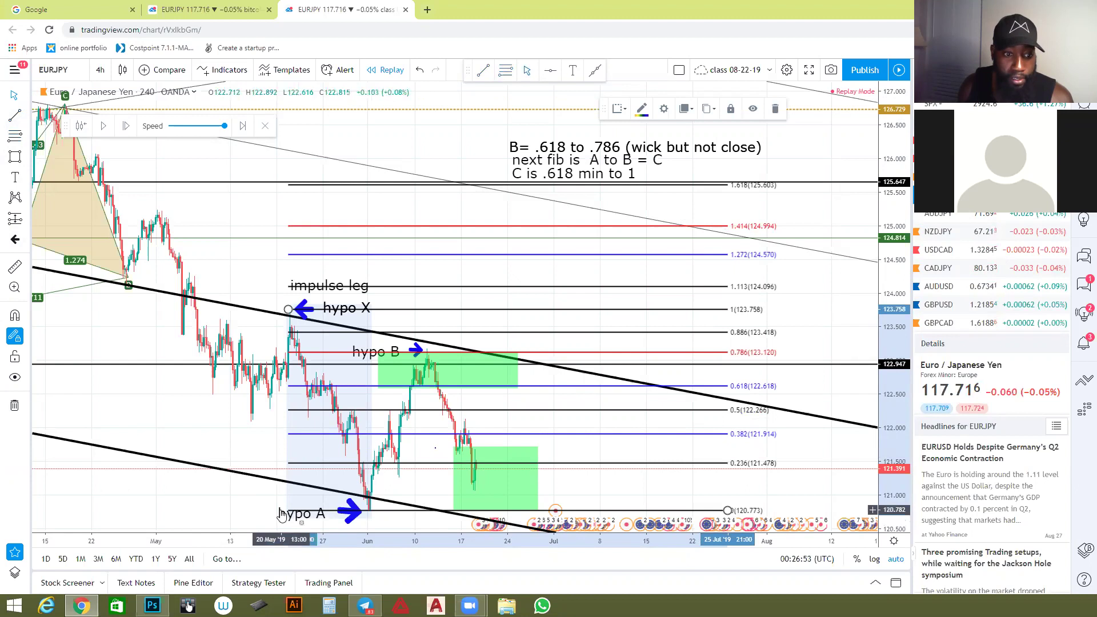
Copy the hypo A label into the lower part of the C zone and change its text to "hypo C".
left_click_drag(328, 505, 505, 496)
double_click(505, 495)
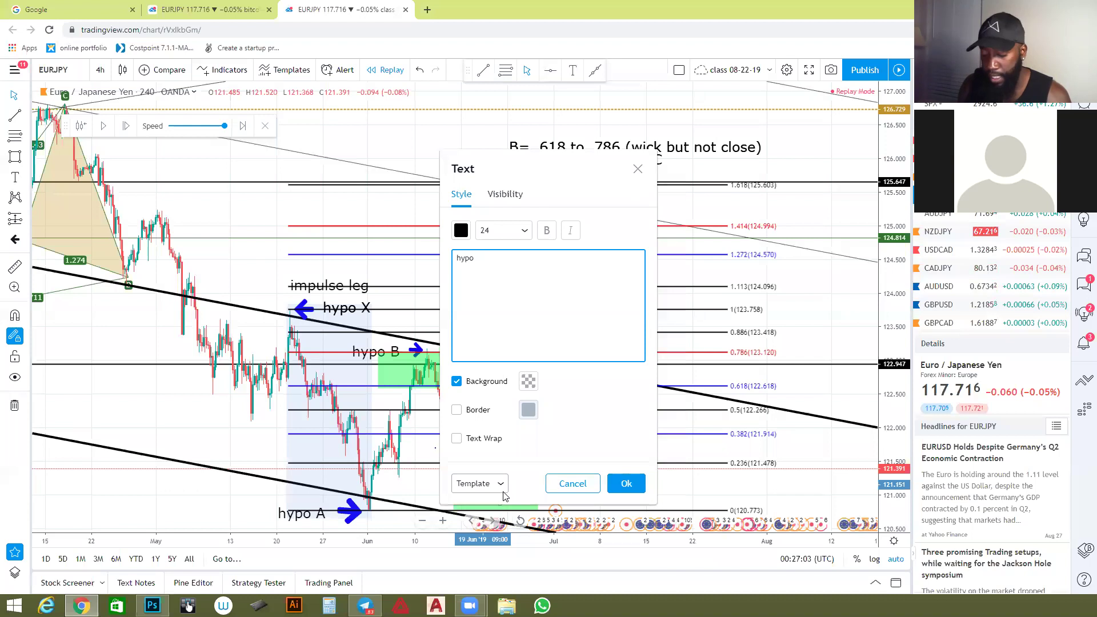
left_click(626, 483)
left_click_drag(517, 498, 507, 495)
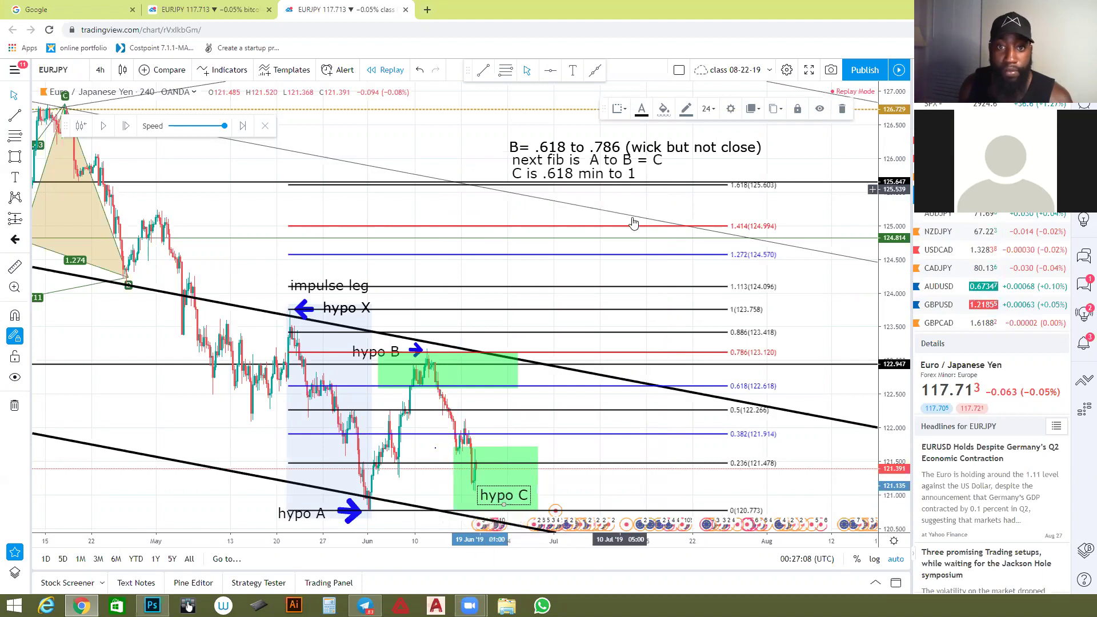
Move the B rule note and the A to B note higher on the chart, clear of the 1.618 Fib level.
left_click(517, 197)
mouse_move(563, 150)
left_mouse_down()
mouse_move(560, 128)
mouse_move(564, 156)
left_mouse_up()
key("Delete")
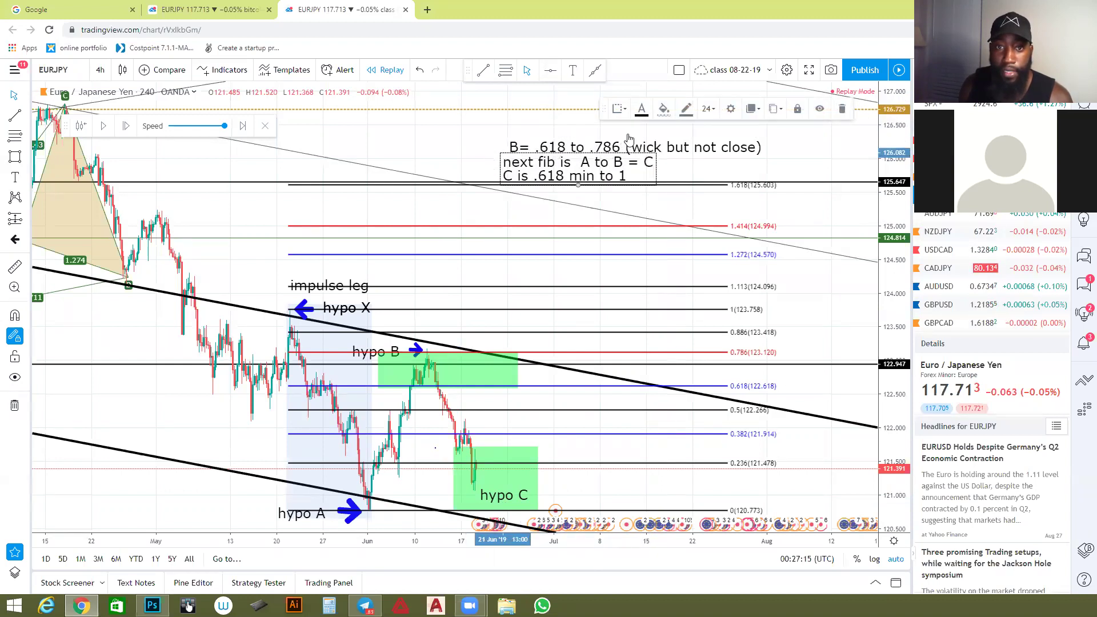
left_click_drag(690, 148, 662, 129)
left_click_drag(558, 164, 537, 150)
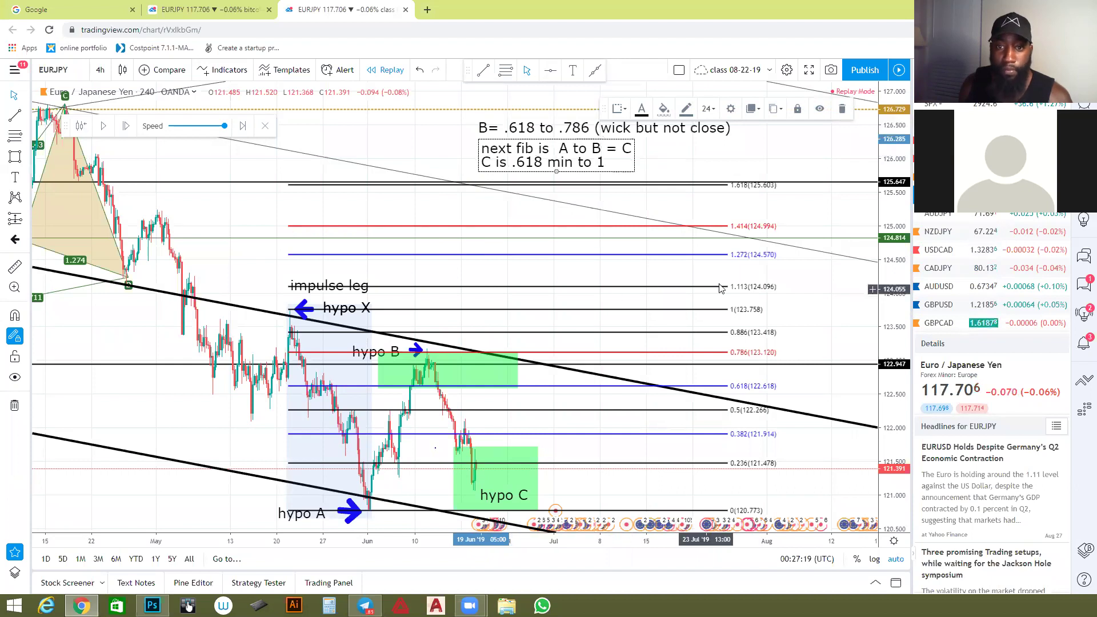
left_click(614, 457)
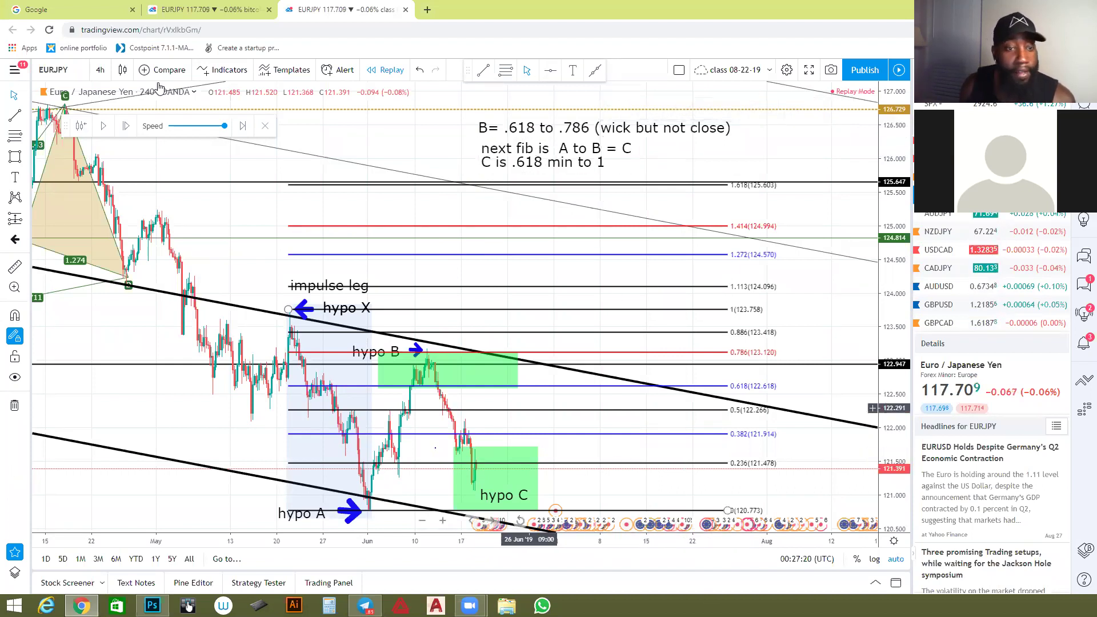
left_click(15, 156)
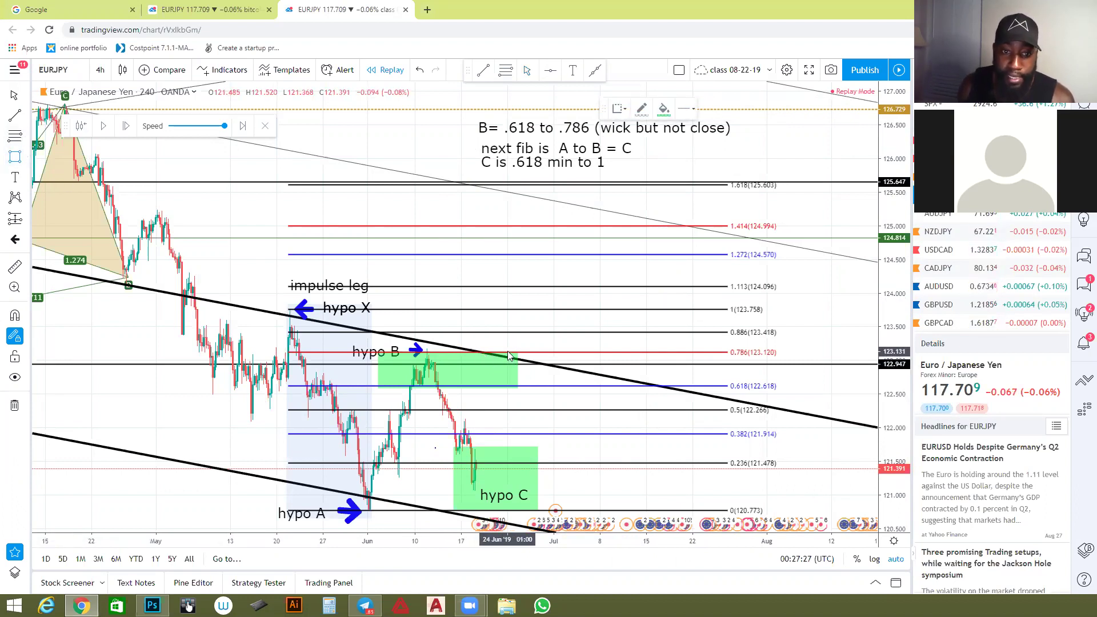
left_click_drag(507, 352, 540, 326)
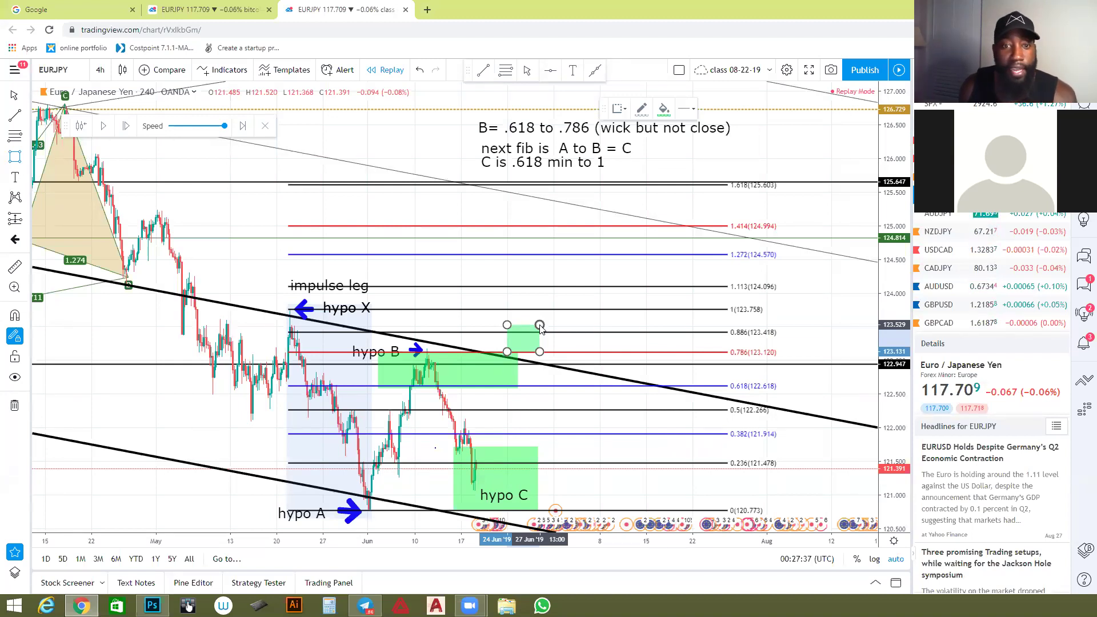
key("Delete")
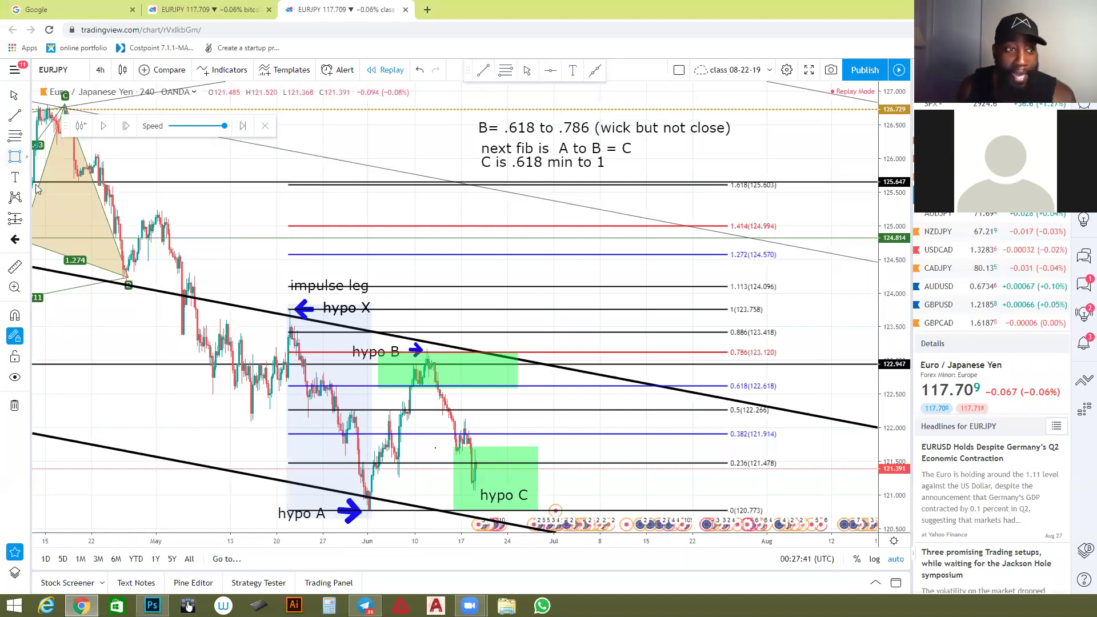
Draw a D zone rectangle from about 123.131 to 123.767, spanning 27 Jun to 19 Jul '19, and fill it with orange.
left_click(26, 156)
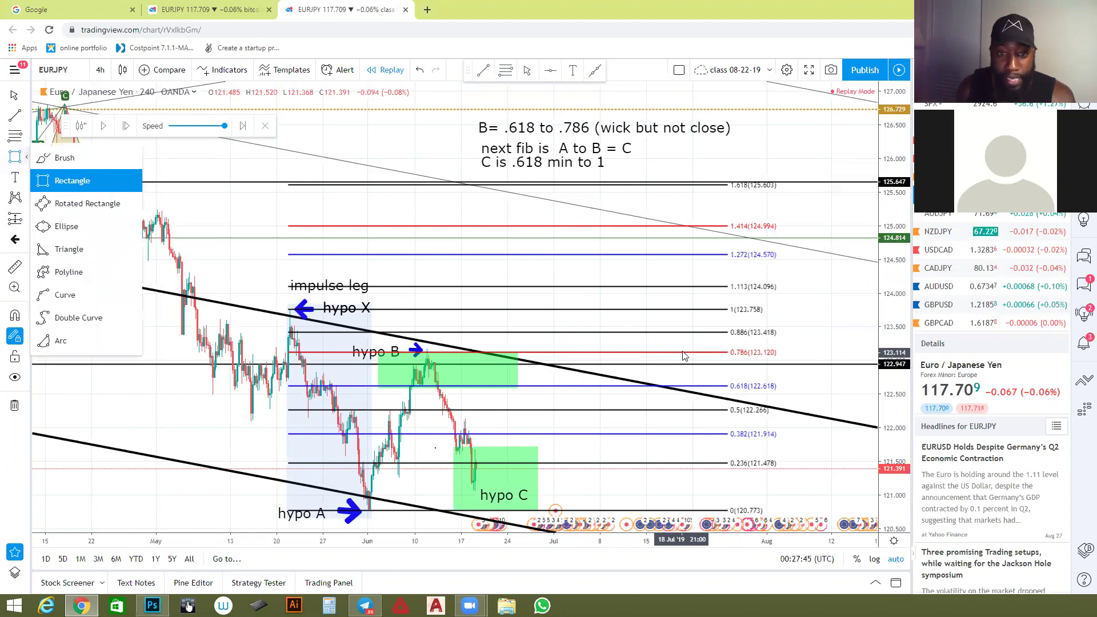
left_click(63, 179)
left_click_drag(649, 336, 544, 309)
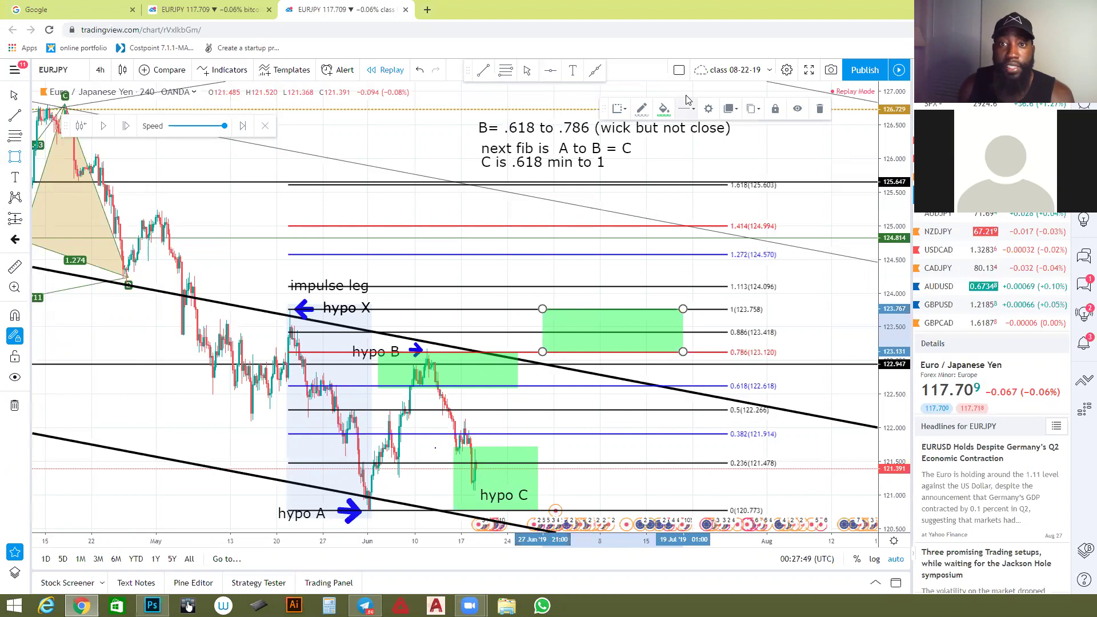
left_click(664, 109)
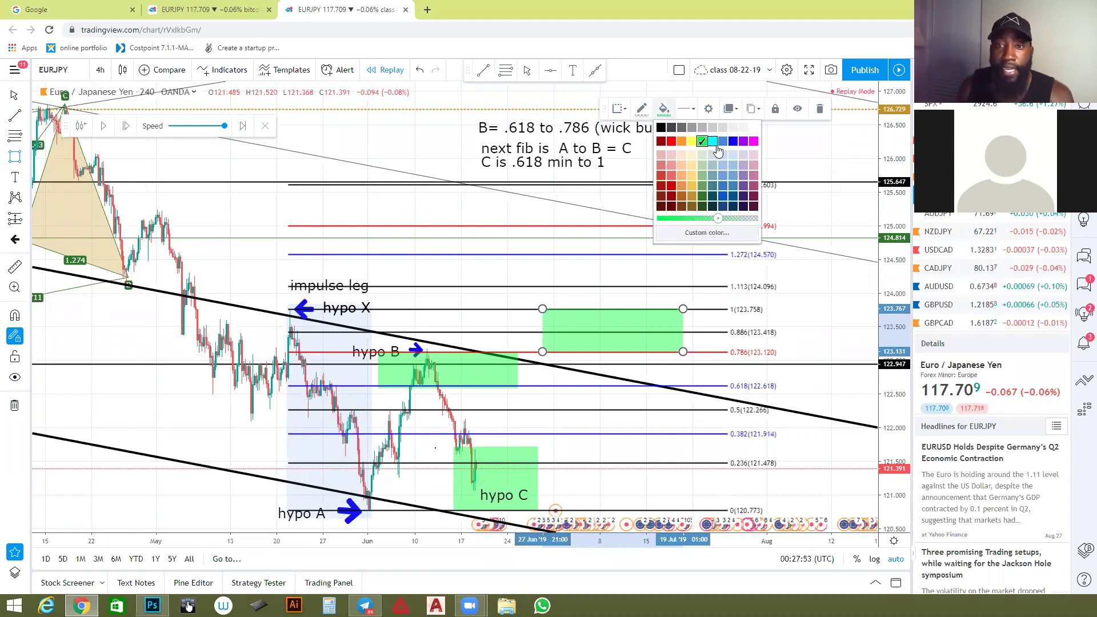
left_click(682, 142)
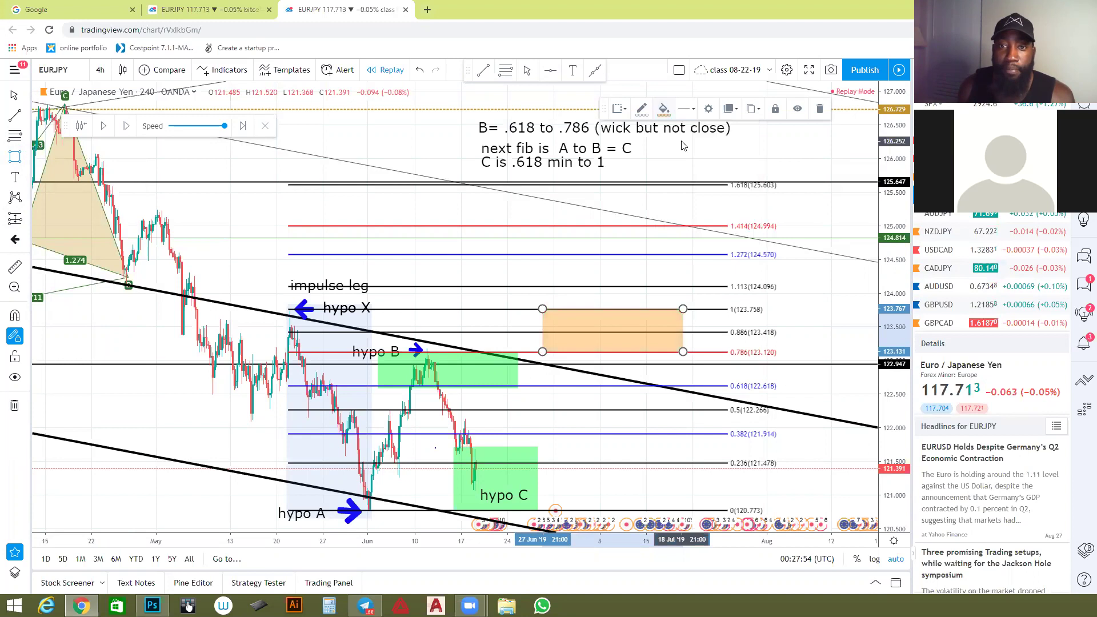
Draw a vertical trend line at 1 Jul '19 through the orange zone from about 123.216 up to about 124.021.
left_click(15, 115)
left_click(561, 346)
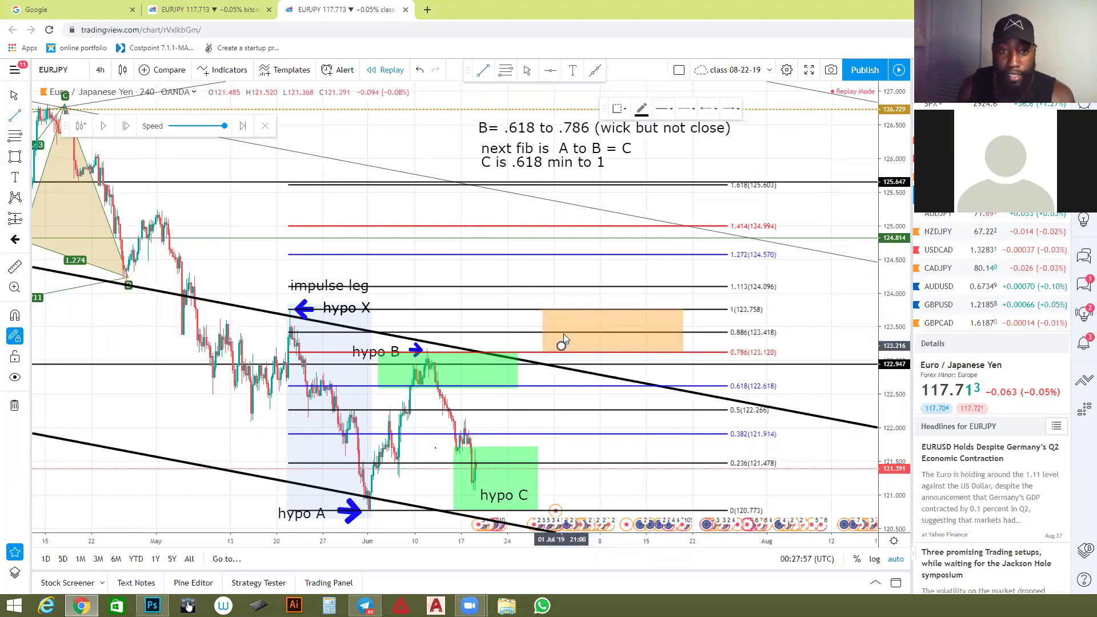
left_click(562, 292)
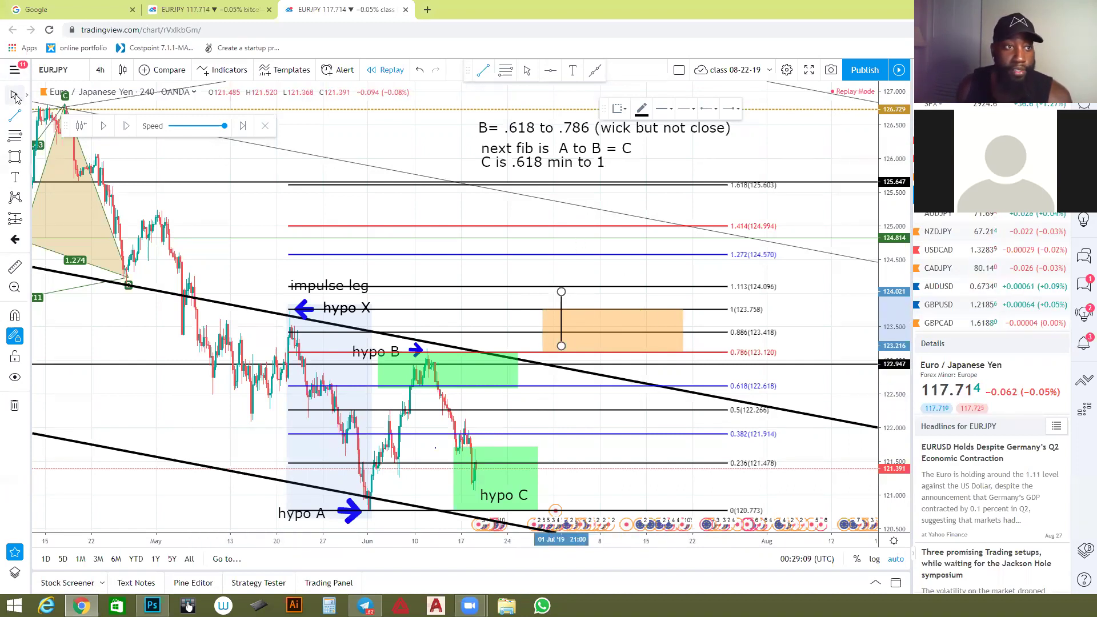
Nudge the A to B note closer to the B rule and place a copy of it directly beneath.
left_click(612, 186)
left_click(597, 163)
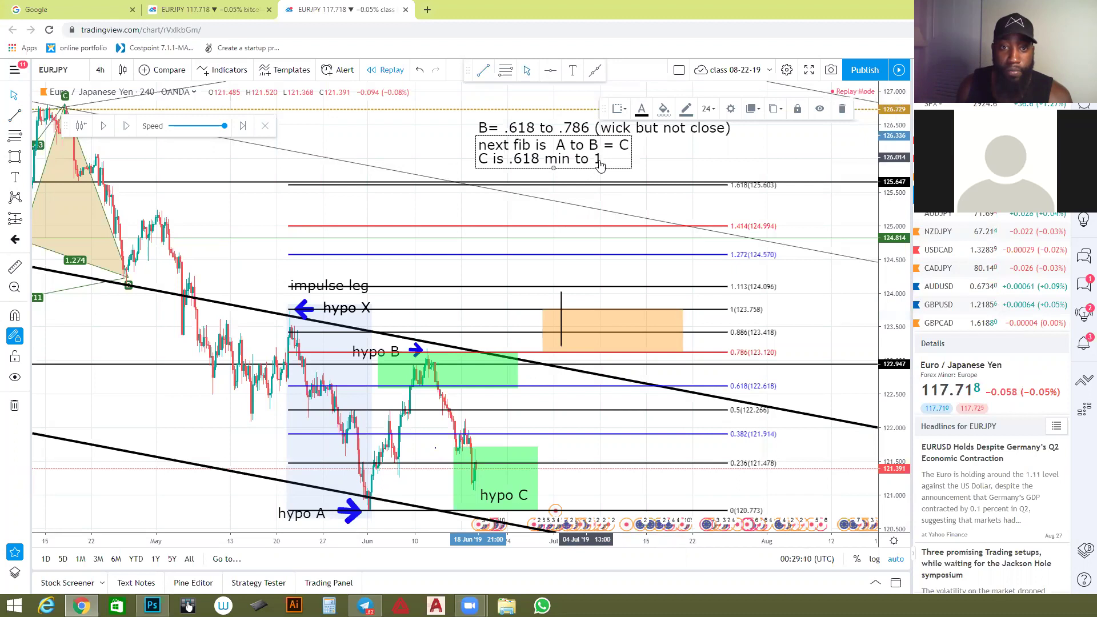
left_click_drag(598, 166, 600, 194)
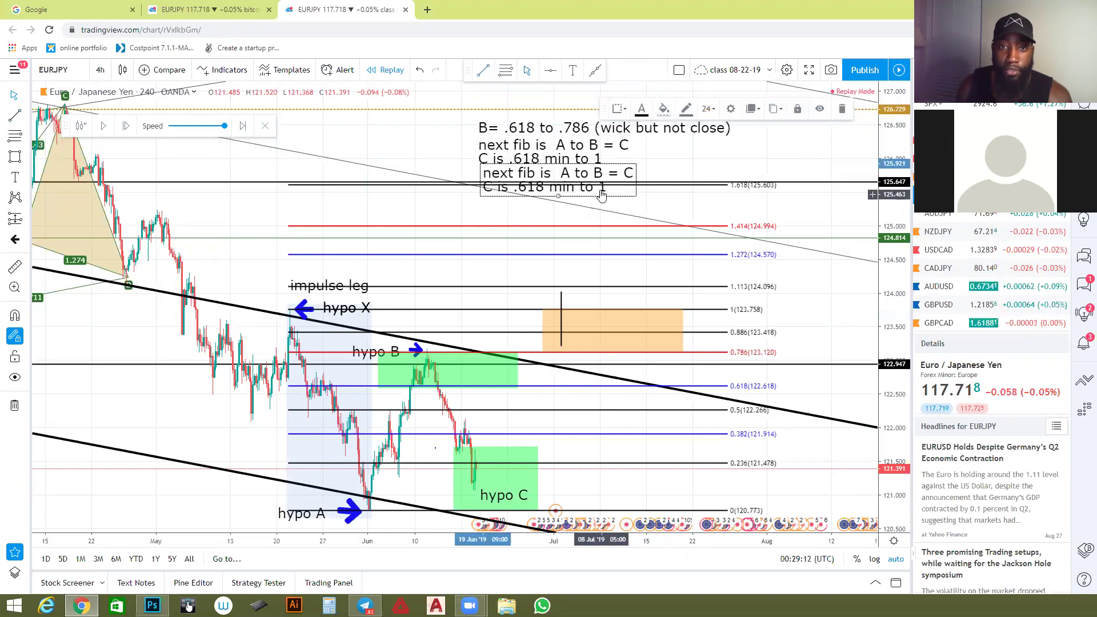
Change the copied note to "fib X to A = D" with a second line "D = 786 to 1", and move it beyond the end of the B rule.
double_click(599, 194)
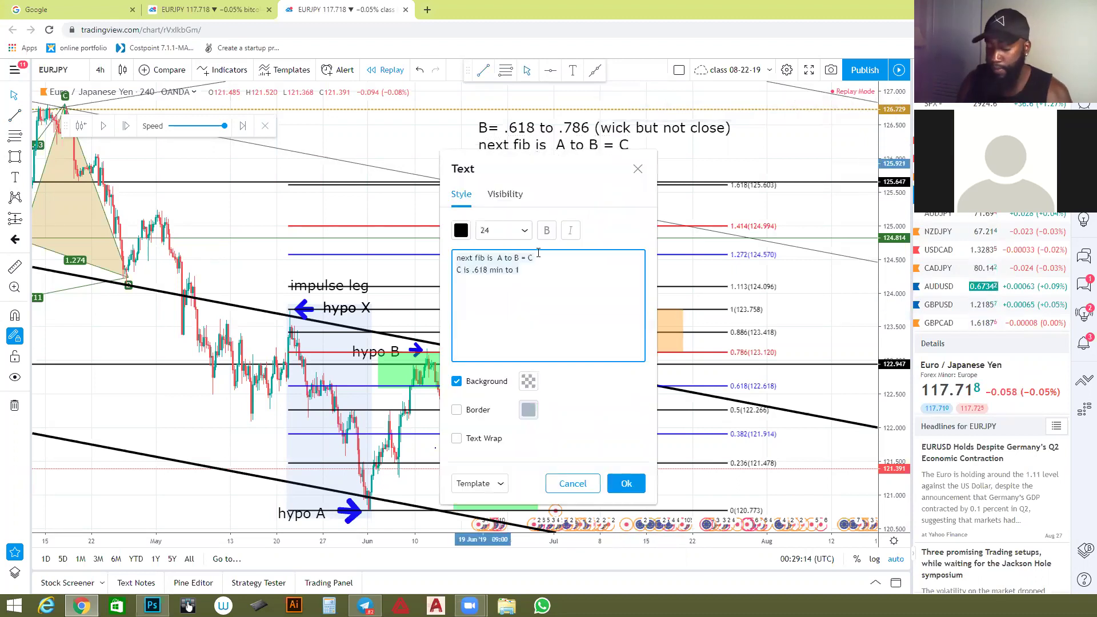
key("ctrl+a")
type("fib")
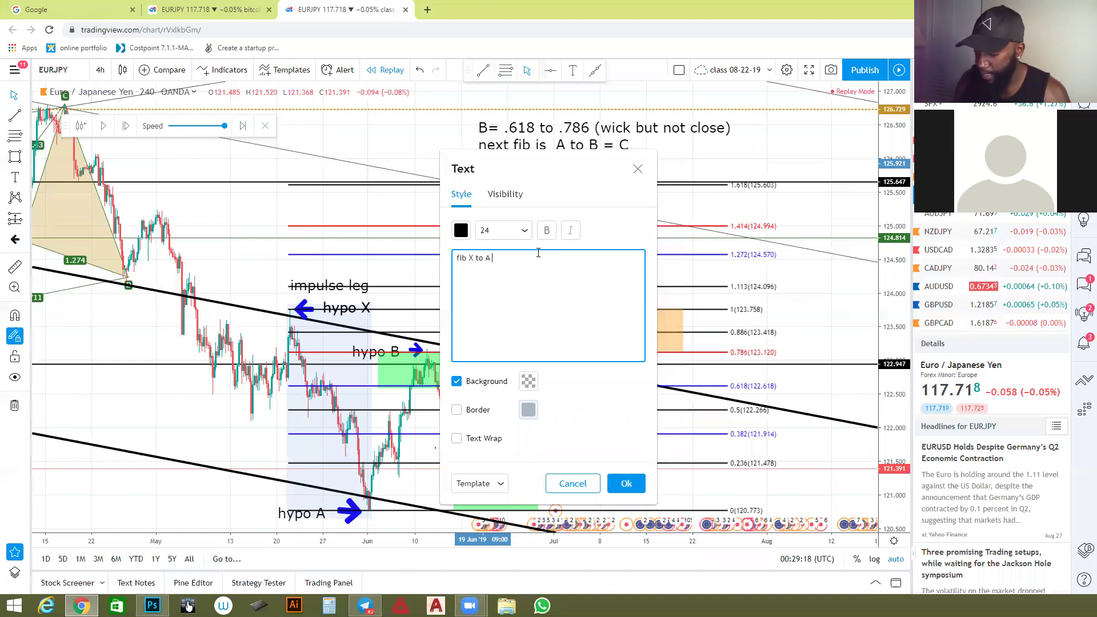
type("X to A = D")
key("Return")
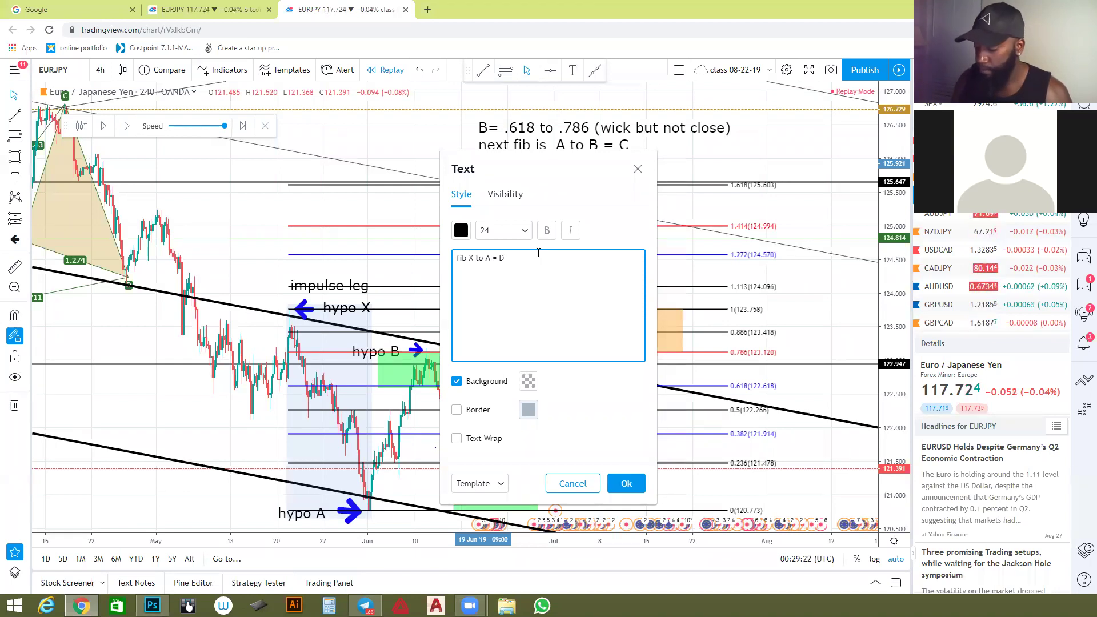
type("D = 786 to 1")
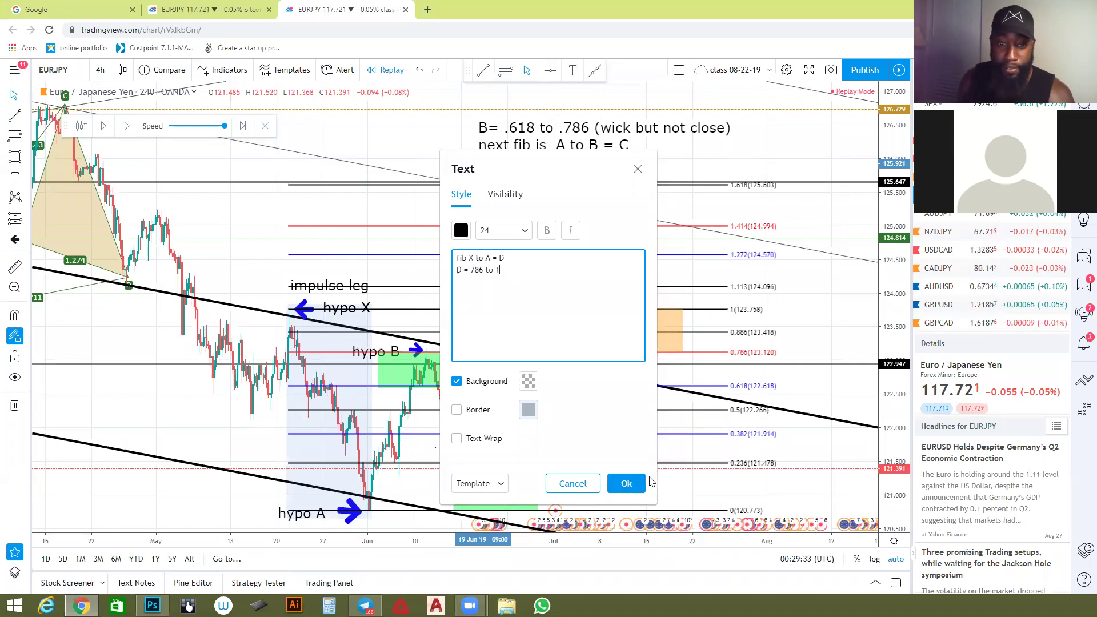
left_click(626, 483)
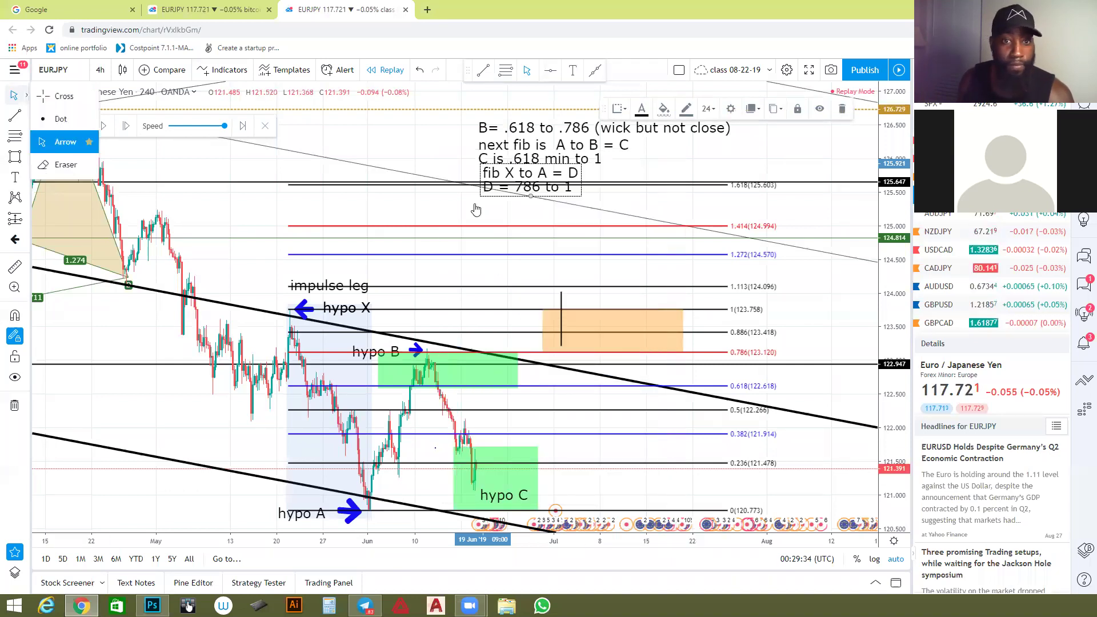
left_click_drag(525, 174, 791, 137)
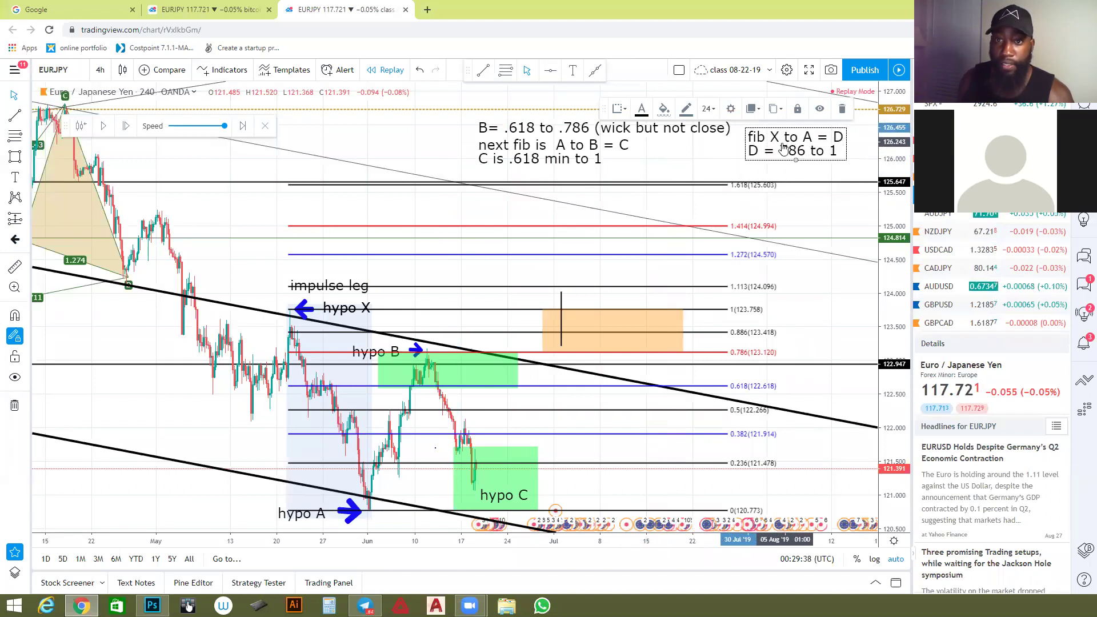
Delete the vertical line through the orange zone and draw a Fib retracement from hypo B at about 123.182 down to about 121.104.
left_click(561, 307)
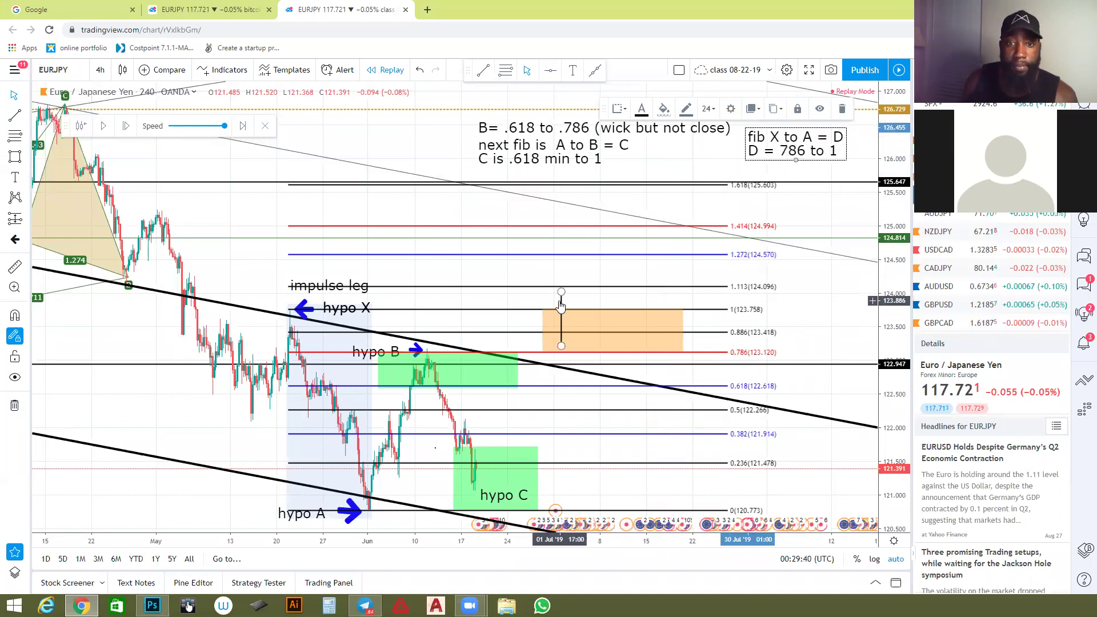
key("Delete")
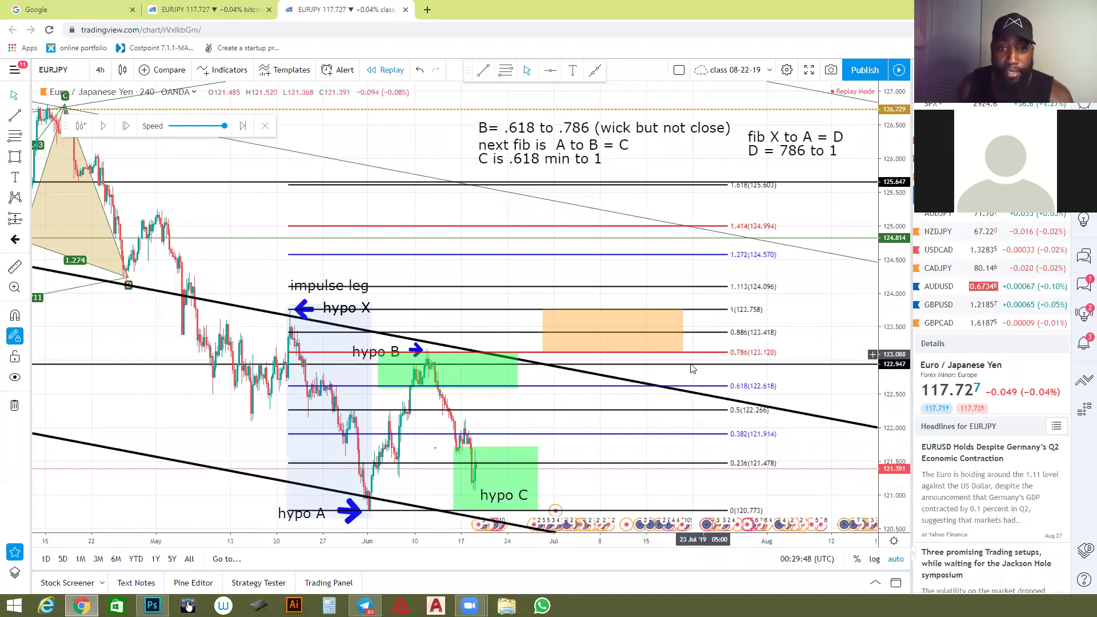
left_click(15, 136)
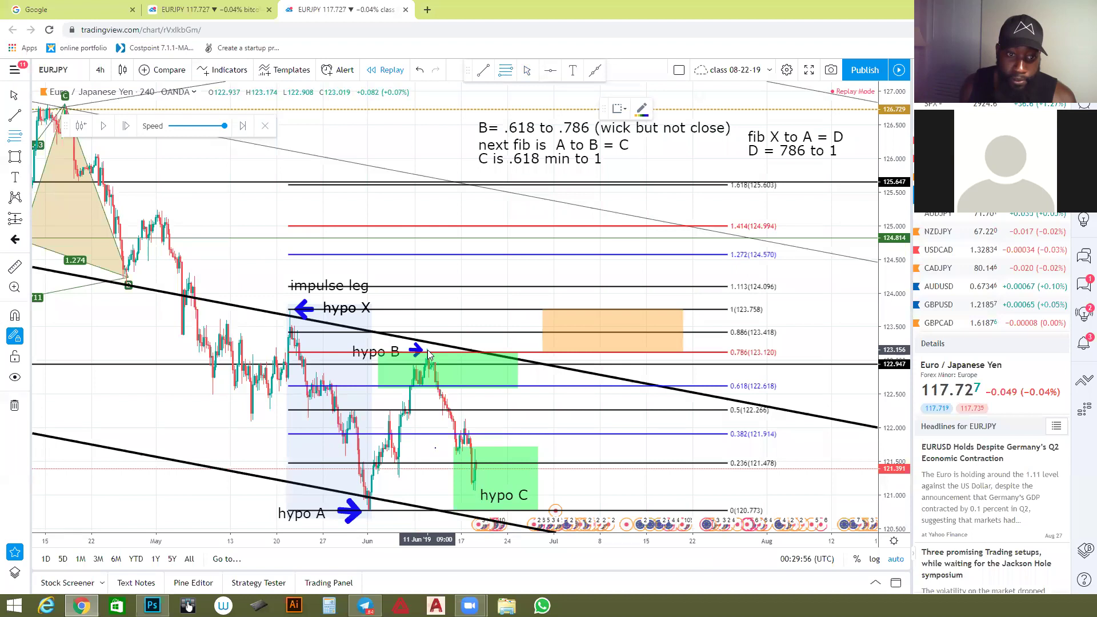
left_click(434, 368)
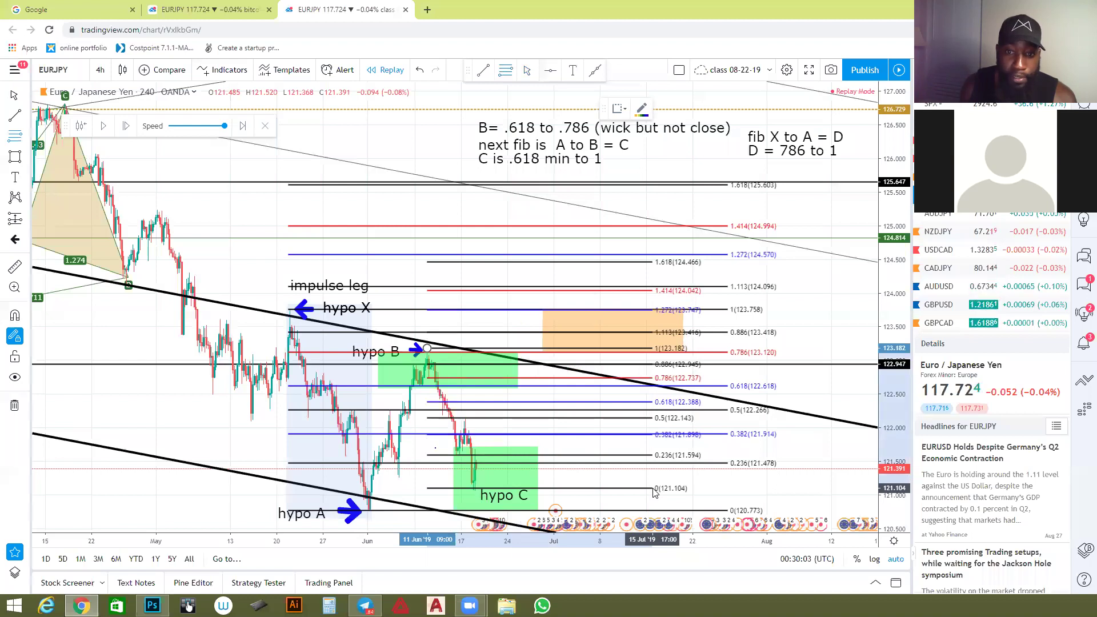
left_click(653, 489)
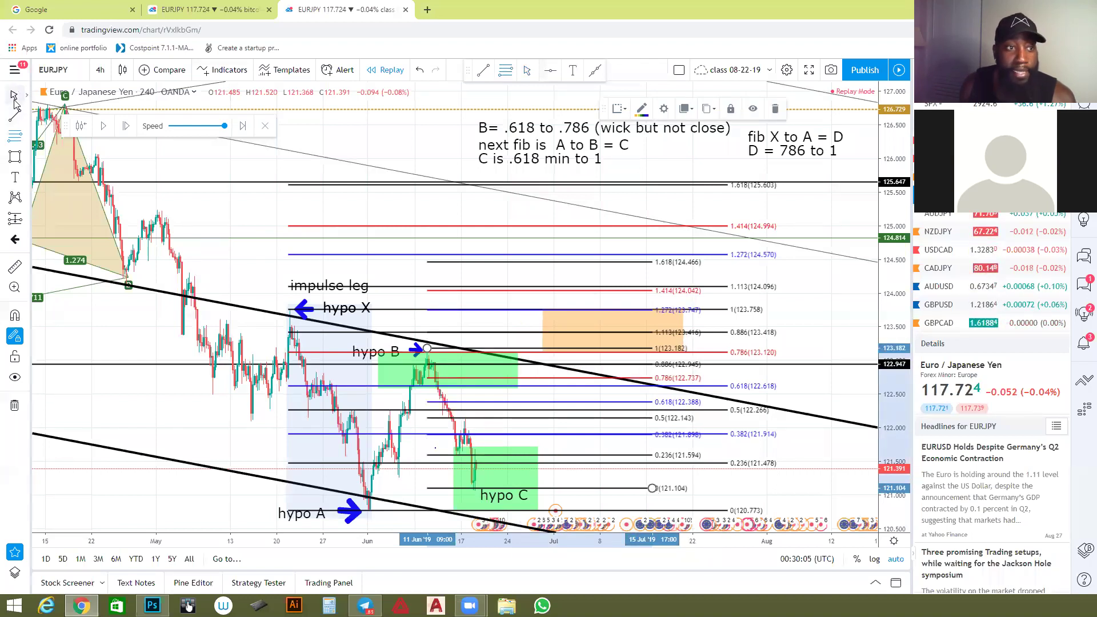
Draw a second D zone rectangle from about 123.402 to 123.750, spanning 19 Jun to 25 Jul '19, and fill it with magenta.
left_click(15, 156)
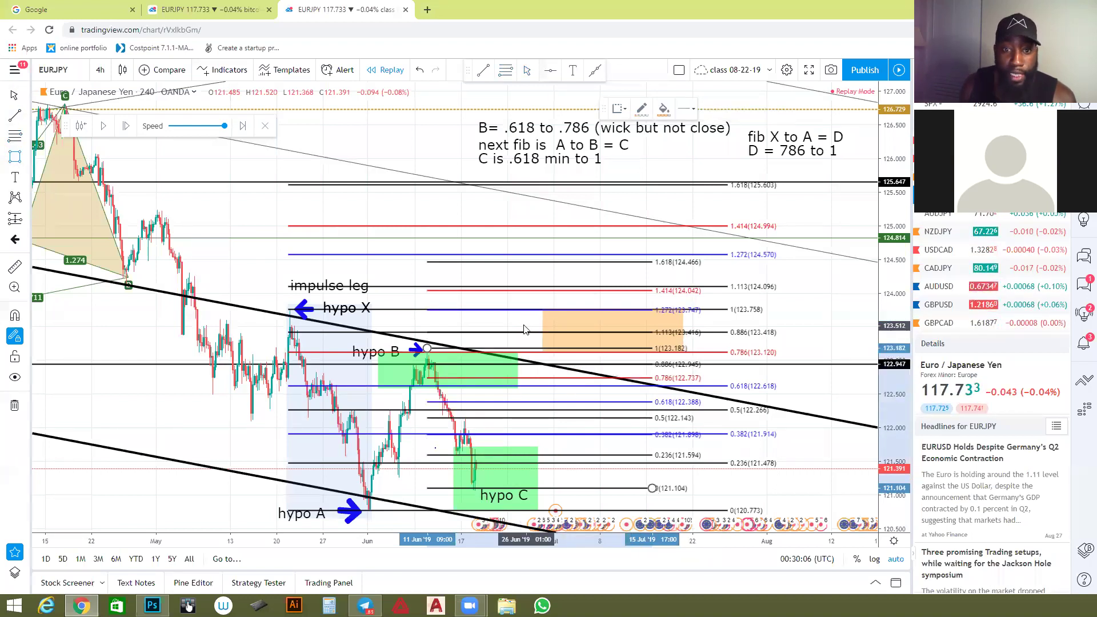
left_click(727, 332)
left_click(485, 315)
left_click(486, 309)
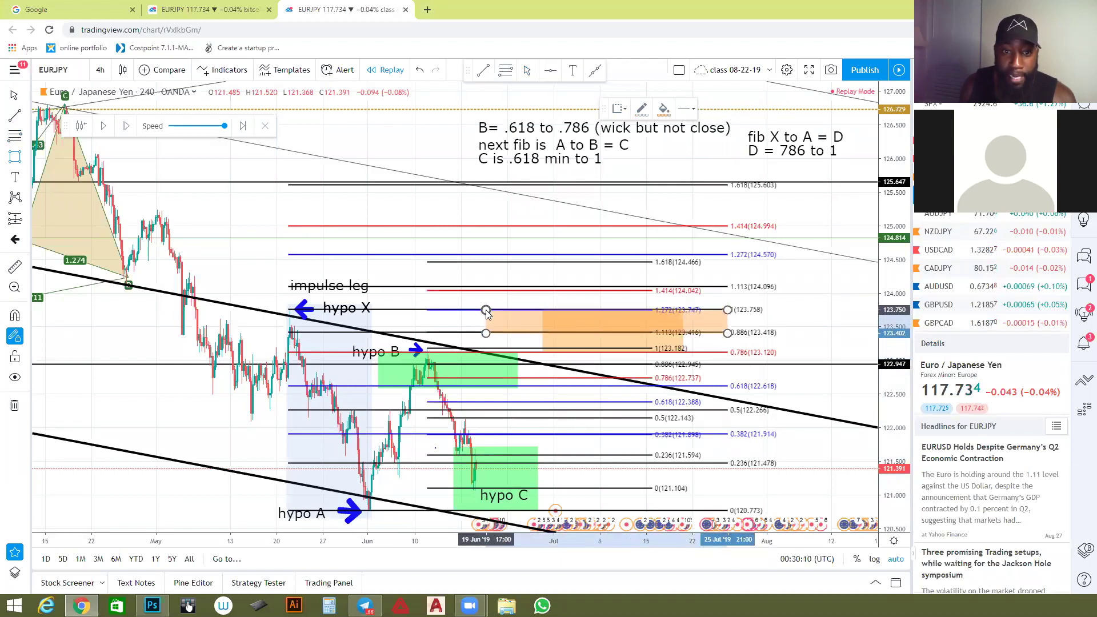
left_click(663, 110)
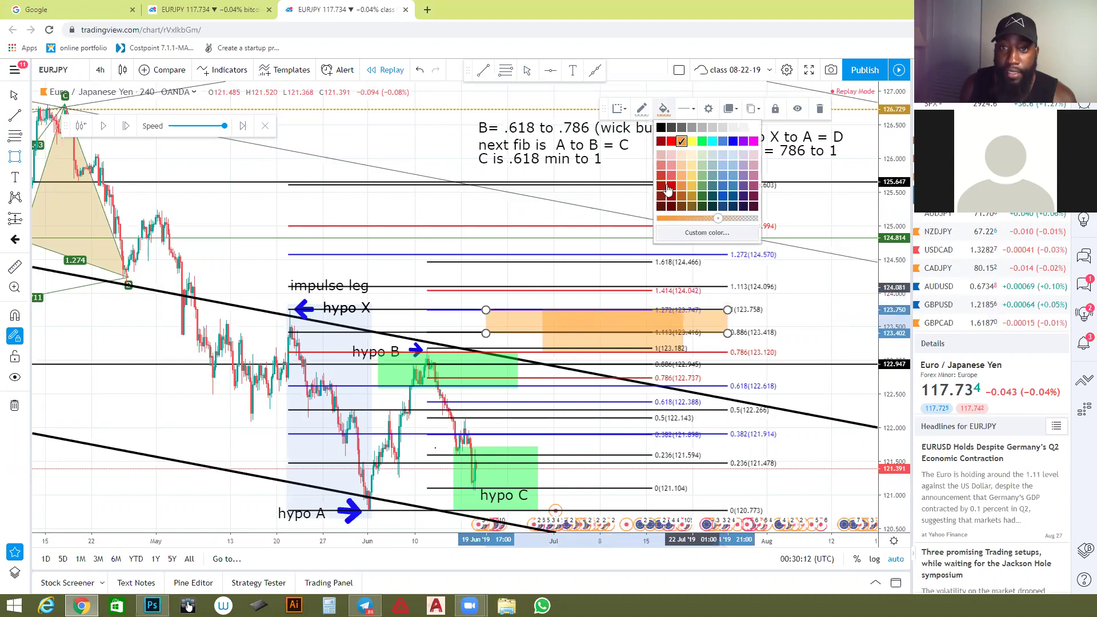
left_click(704, 147)
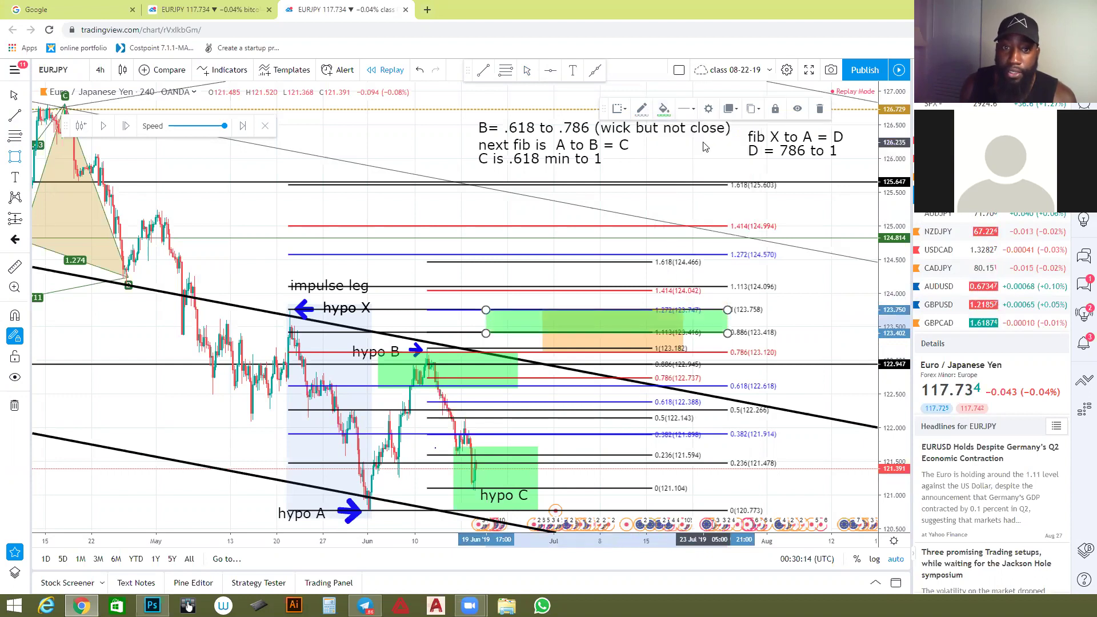
left_click(663, 108)
left_click(753, 143)
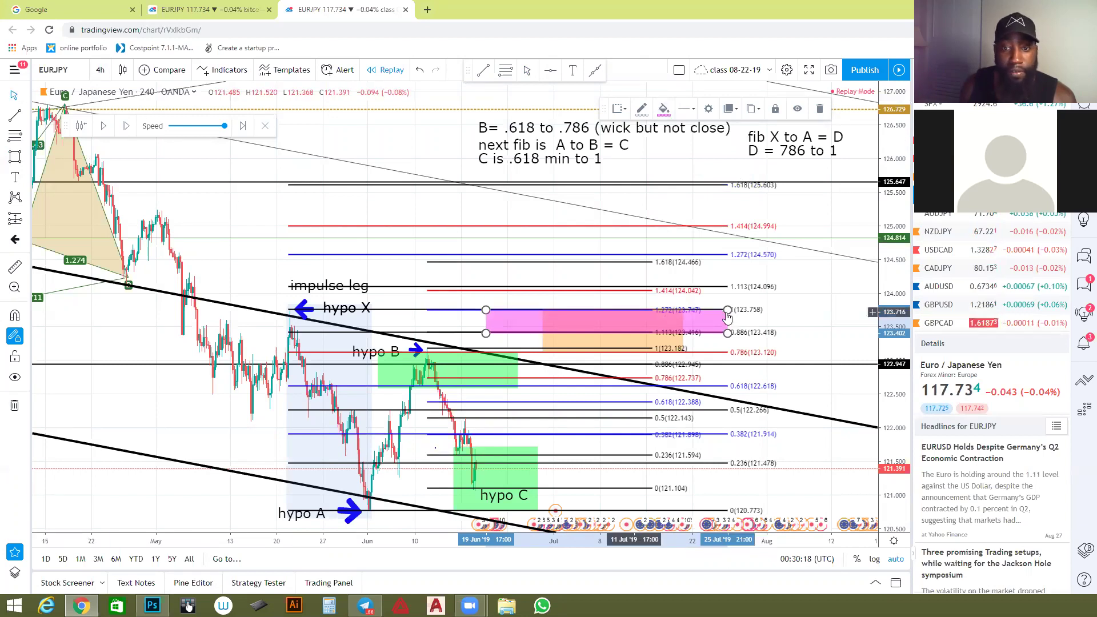
left_click(754, 312)
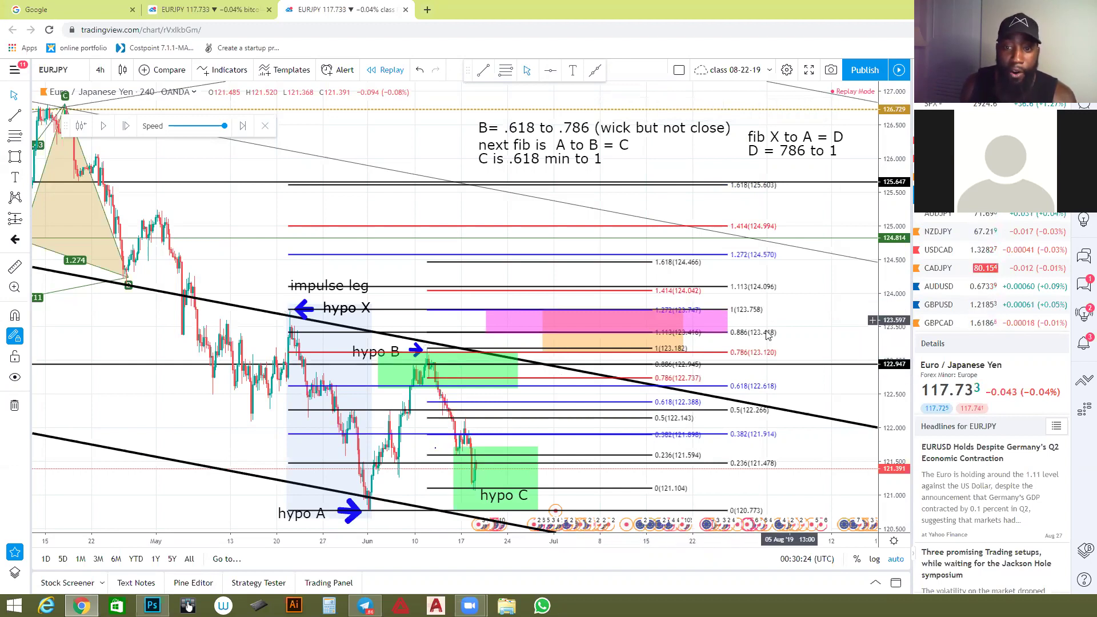
Delete the B to C and X to A Fib retracements from the chart.
left_click(663, 294)
key("Delete")
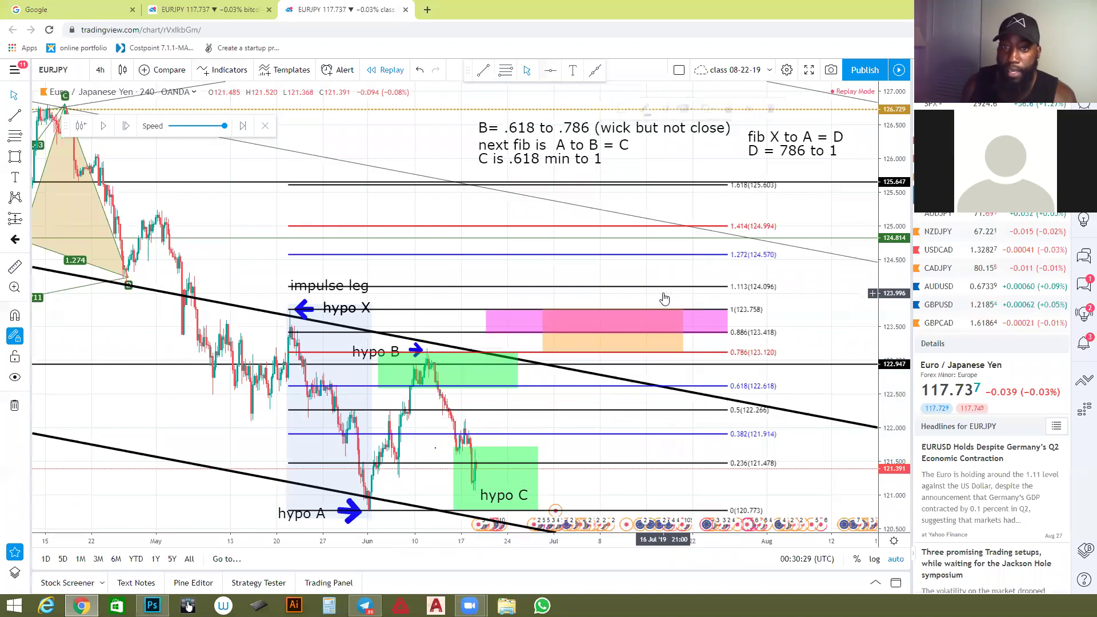
left_click(648, 294)
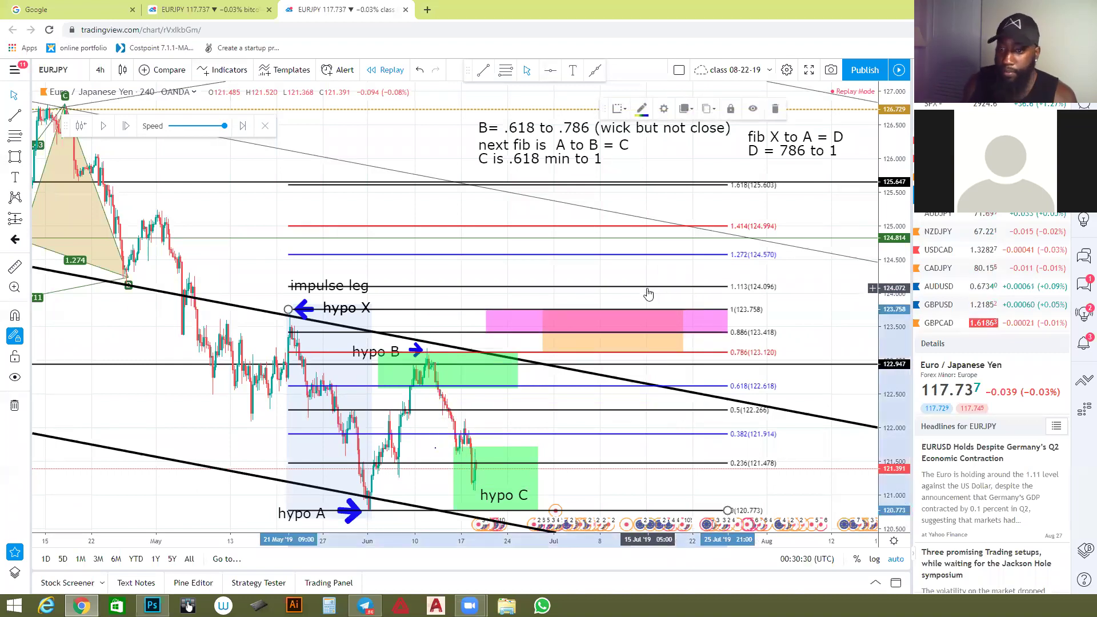
key("Delete")
Place a copy of the X to A note beneath it and change it to "fib B to C = D" with a second line "D = 1.272".
left_click(775, 151)
left_click_drag(776, 151, 774, 182)
double_click(777, 165)
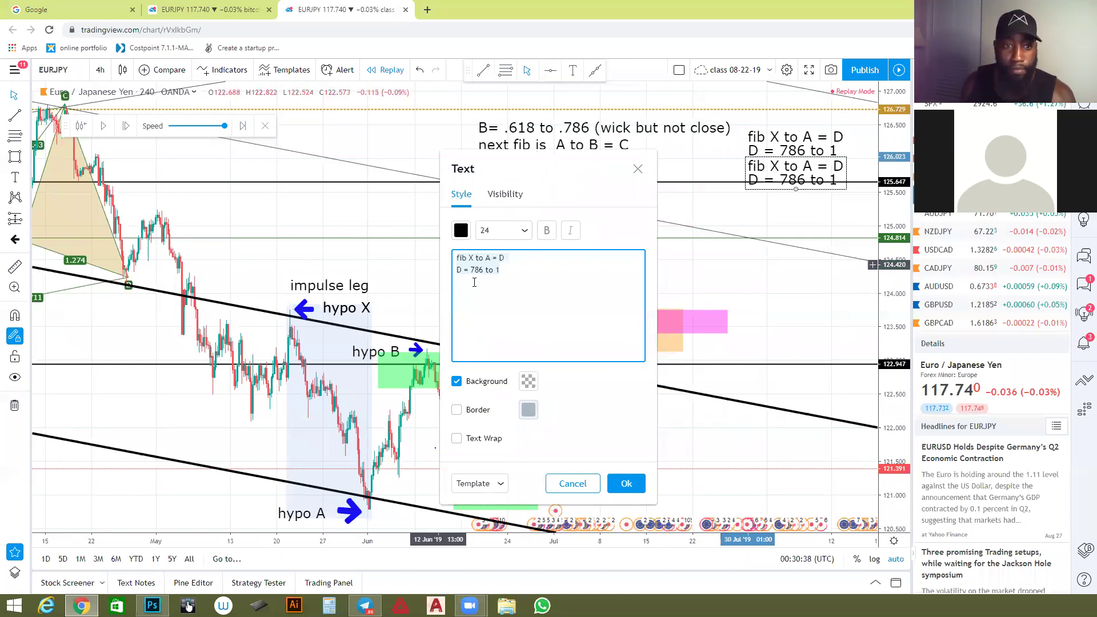
left_click(495, 258)
key("BackSpace")
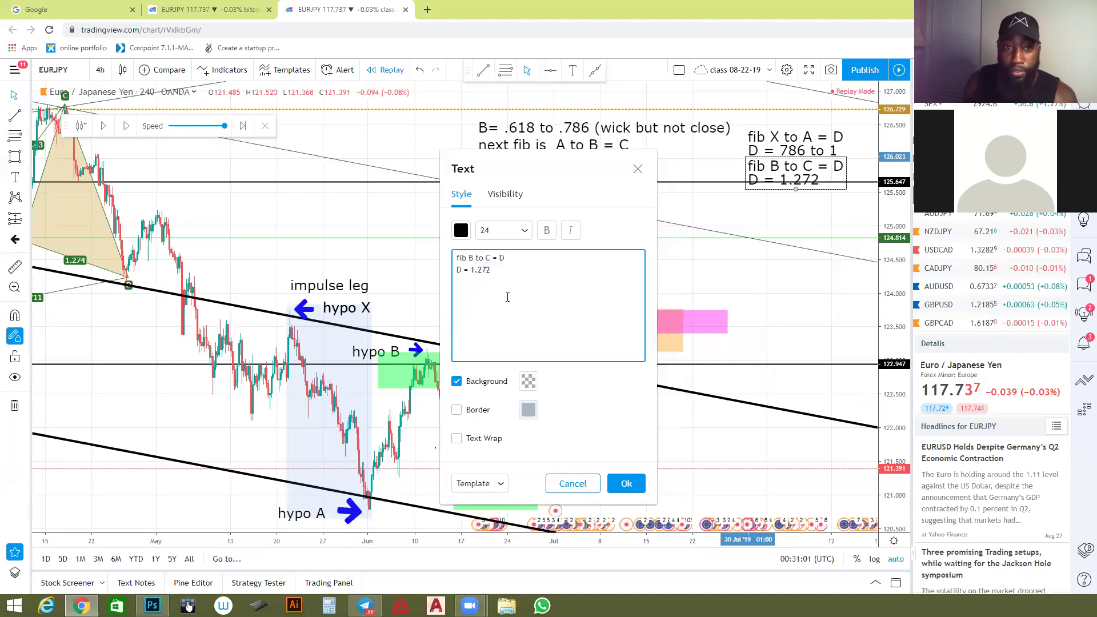
left_click(626, 484)
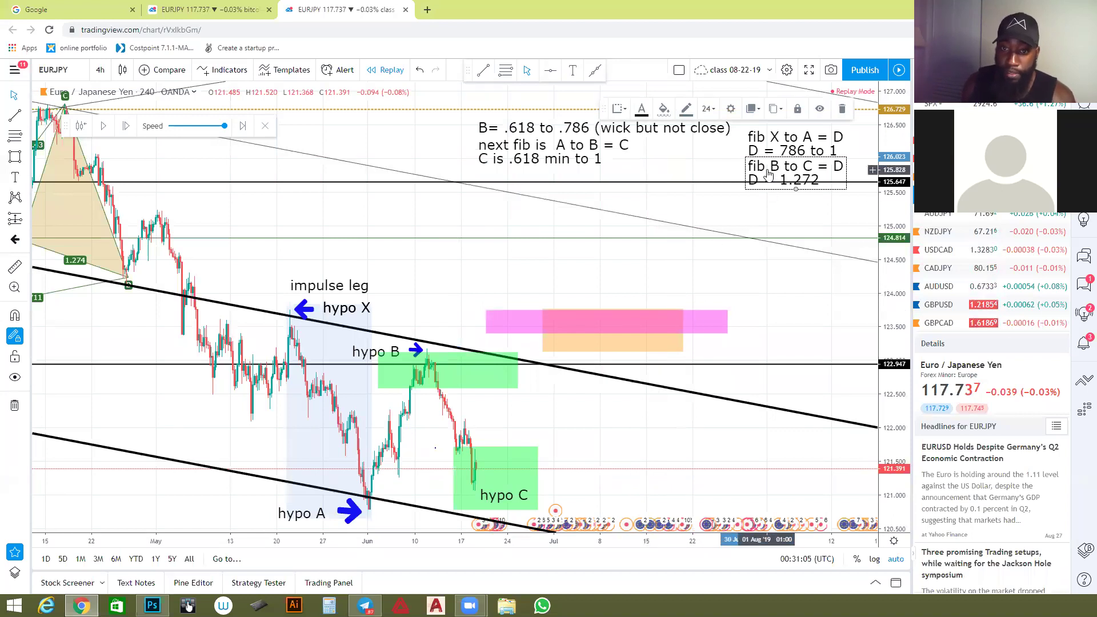
left_click_drag(769, 174, 765, 177)
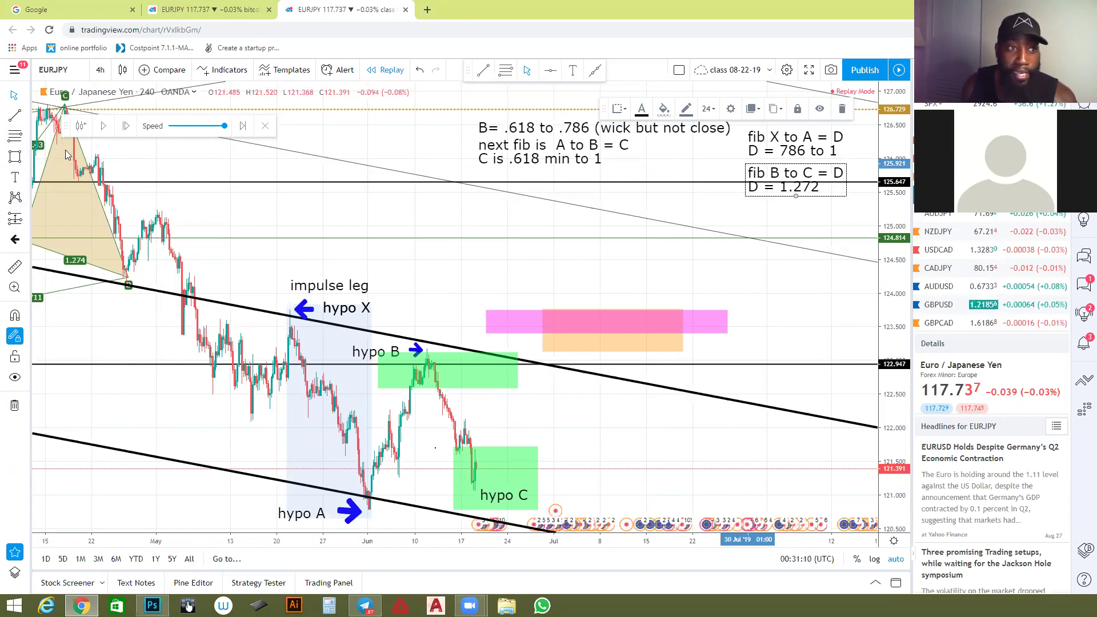
Draw a Fib retracement from hypo X at about 123.741 to the hypo A level at about 120.782.
left_click(15, 137)
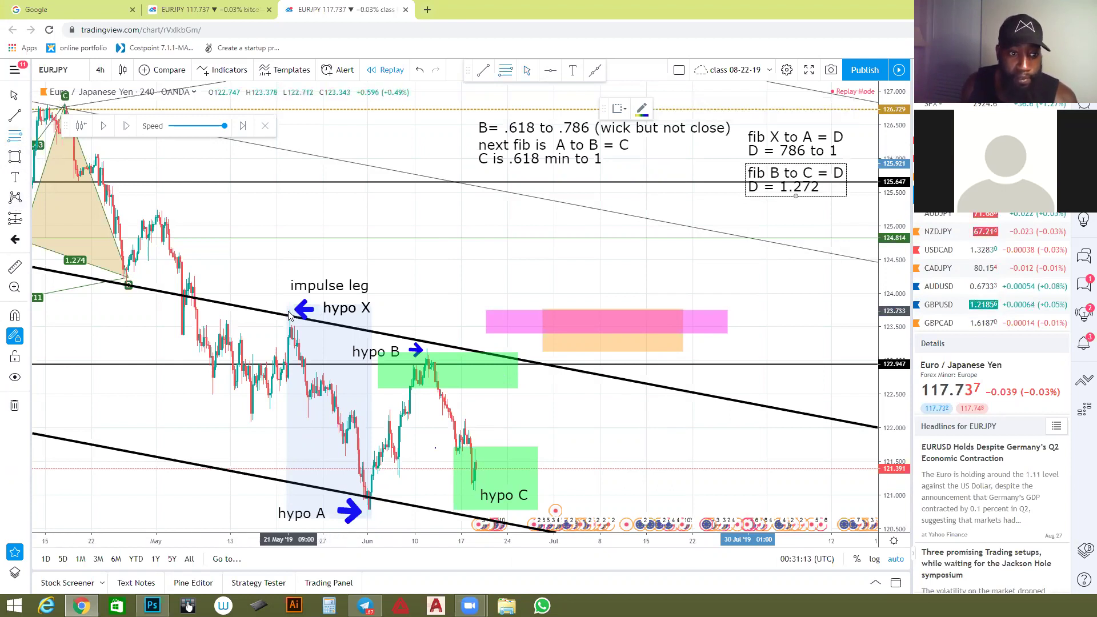
left_click(290, 311)
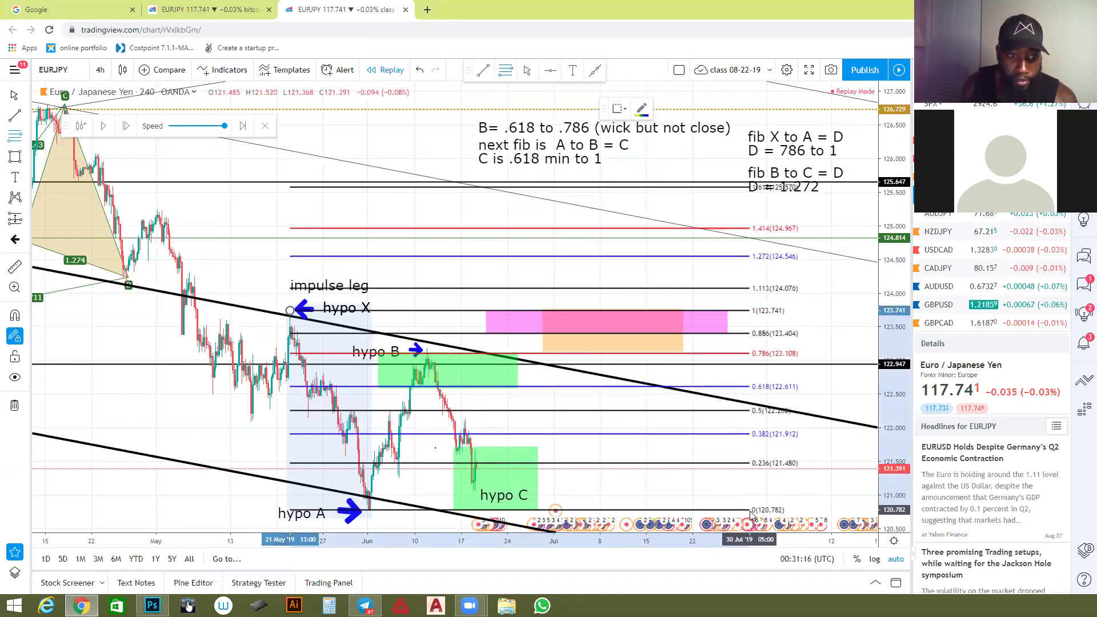
left_click(748, 511)
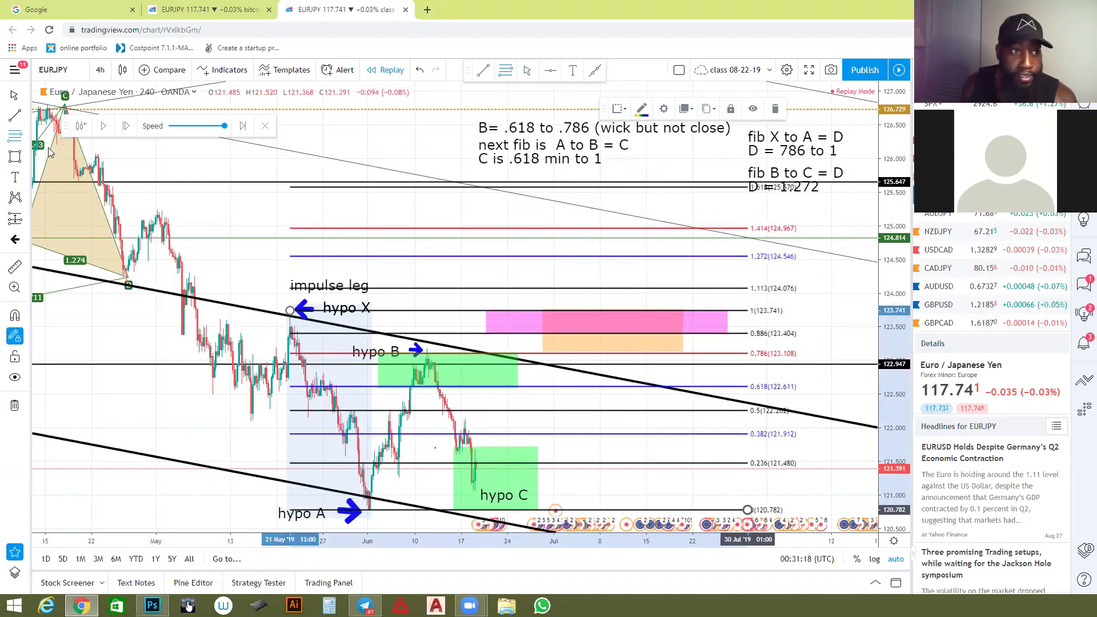
Draw an XABCD pattern with X at about 123.716, A at 120.739, B at 123.182, C at 121.045 and D at 123.394.
left_click(15, 198)
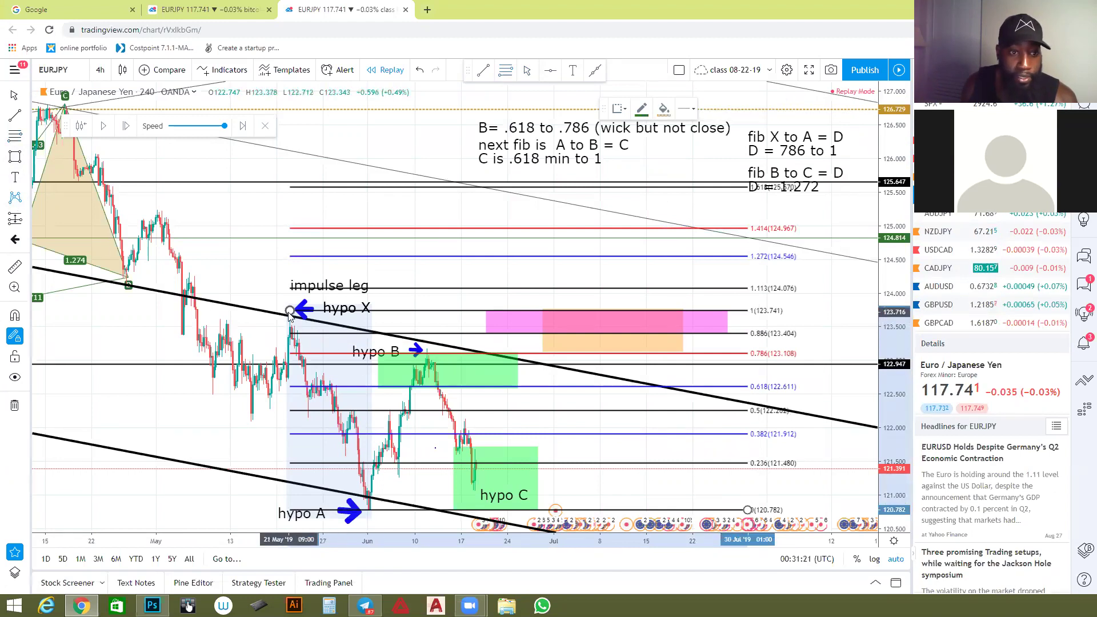
left_click(289, 311)
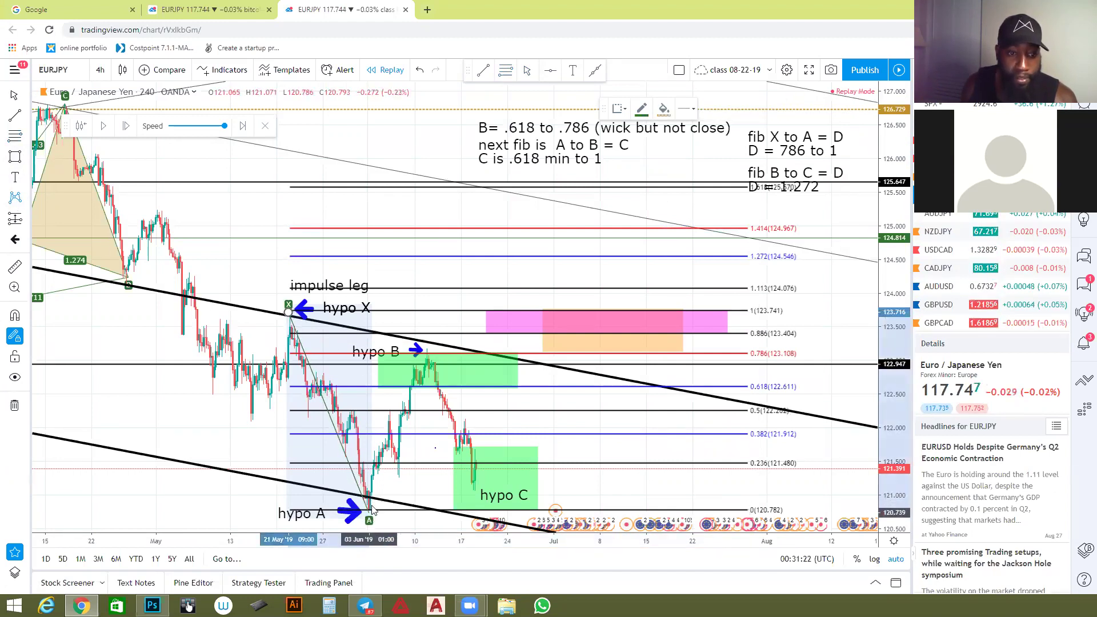
left_click(371, 509)
left_click(428, 347)
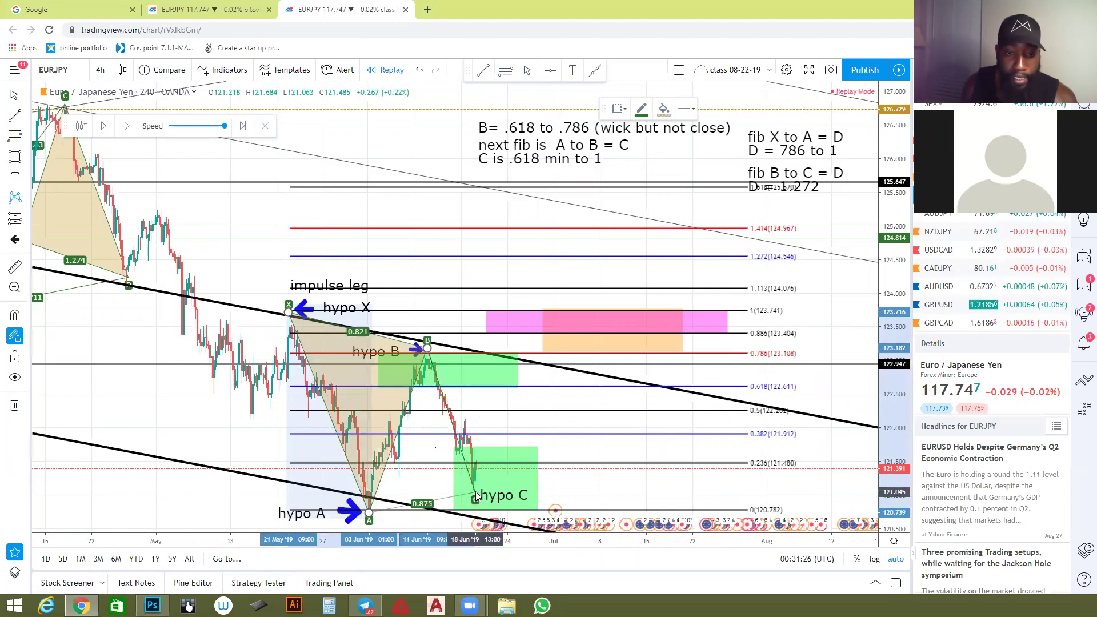
left_click(476, 493)
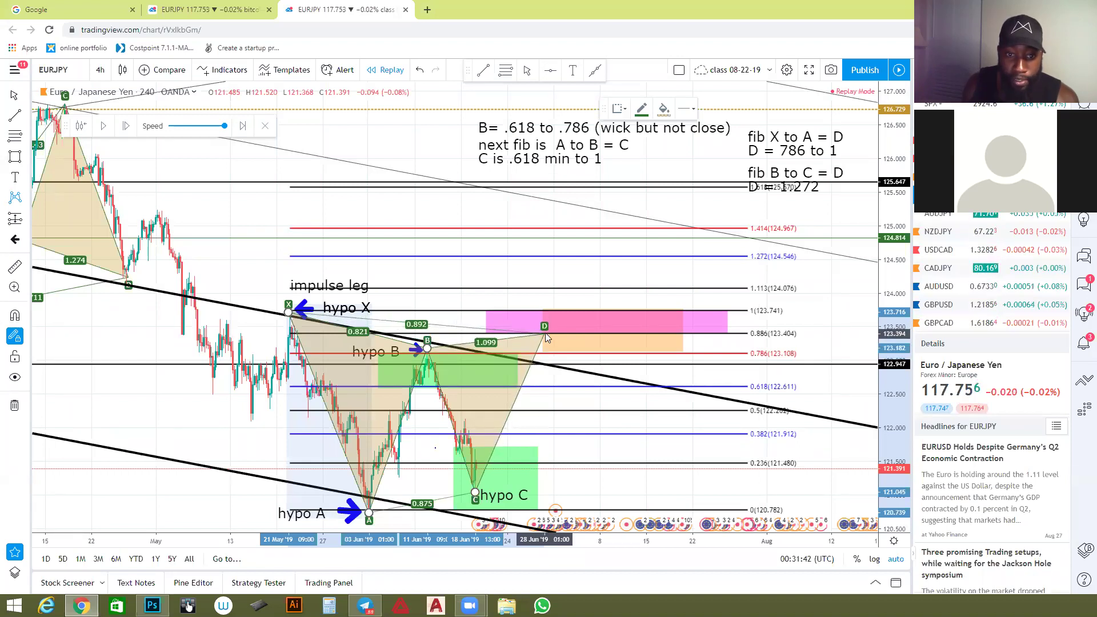
left_click(544, 333)
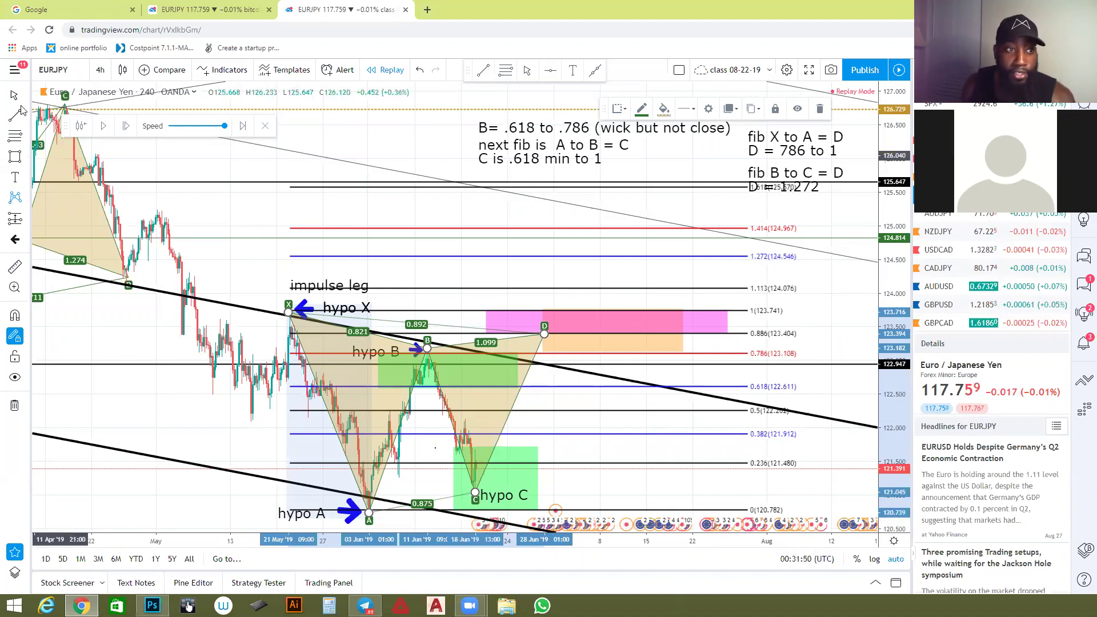
Lower point C of the new XABCD pattern to about 120.621, below the hypo A low.
left_click_drag(475, 492, 419, 541)
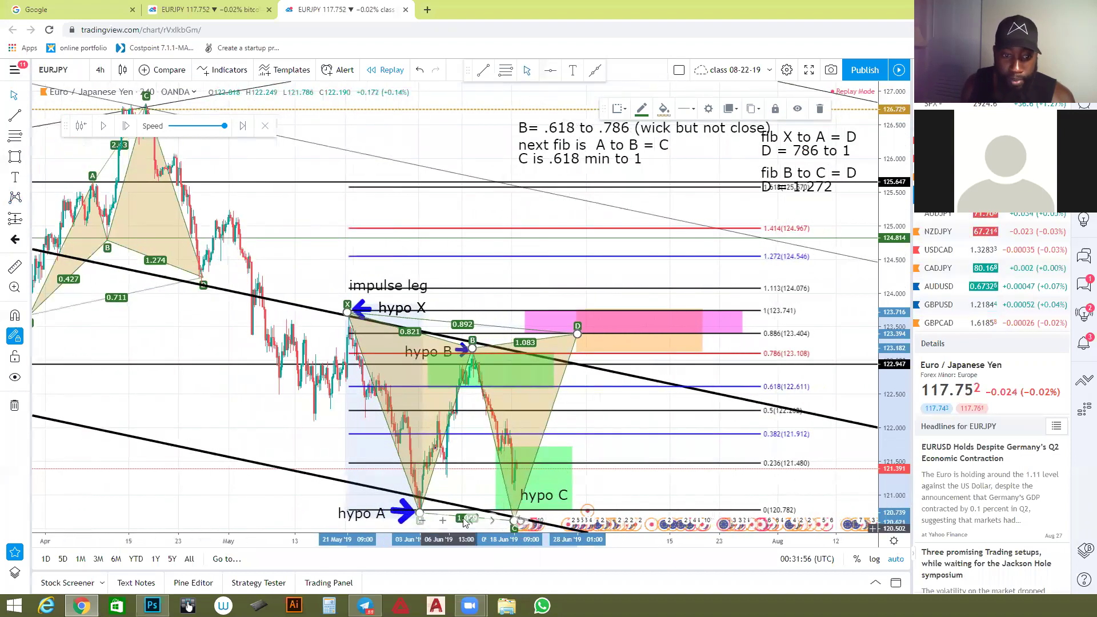
scroll(563, 493, "down", 3)
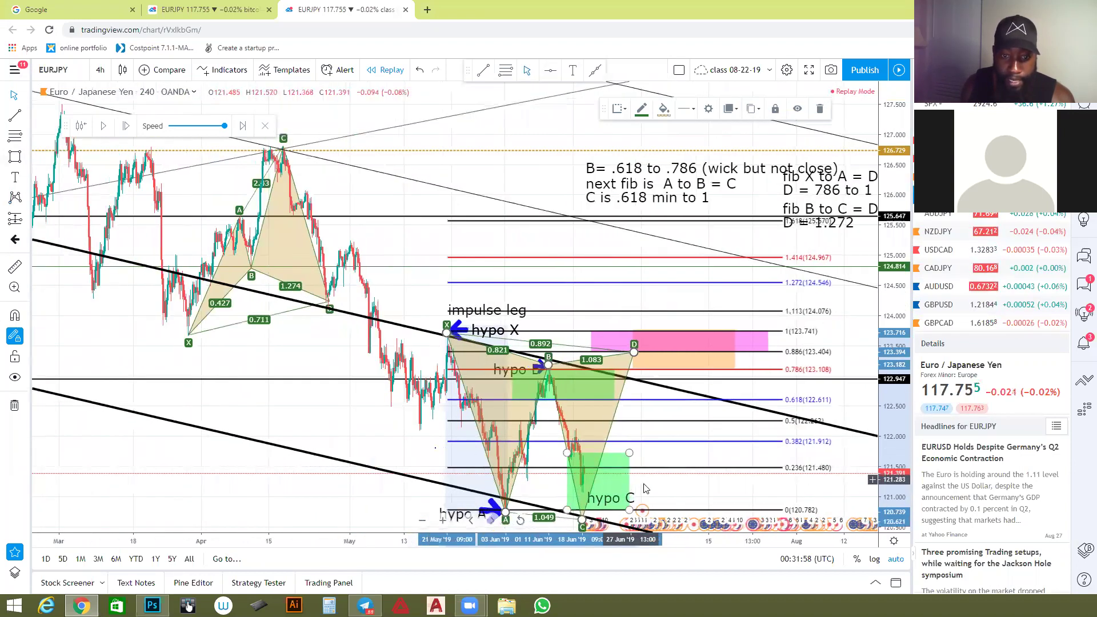
scroll(578, 451, "up", 3)
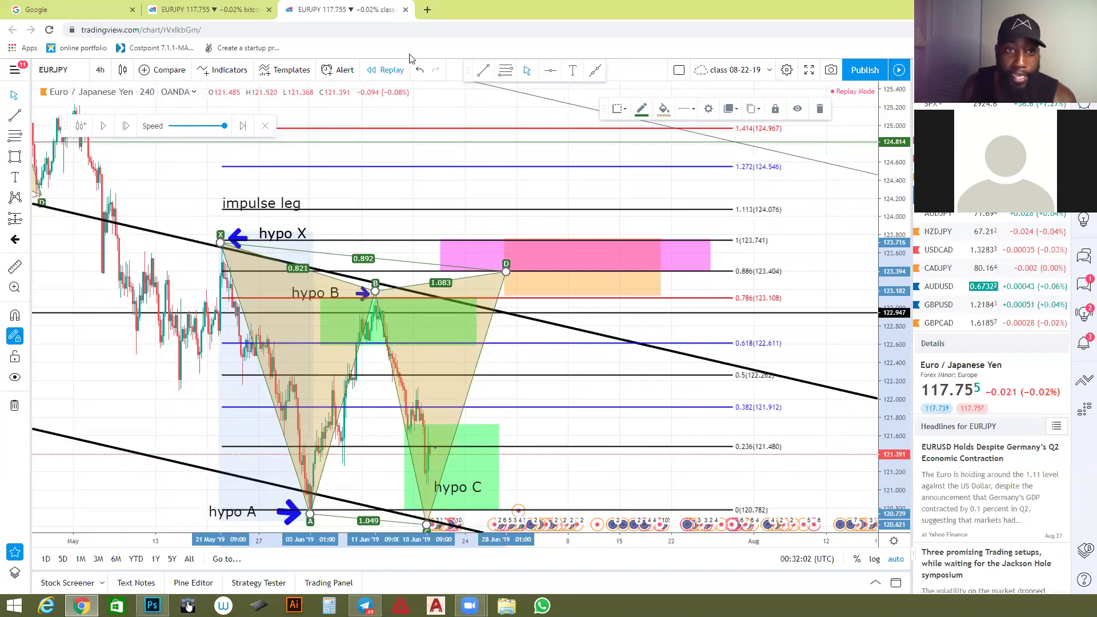
Undo the move of the pattern's point C and bring the whole pattern back into view.
left_click(419, 70)
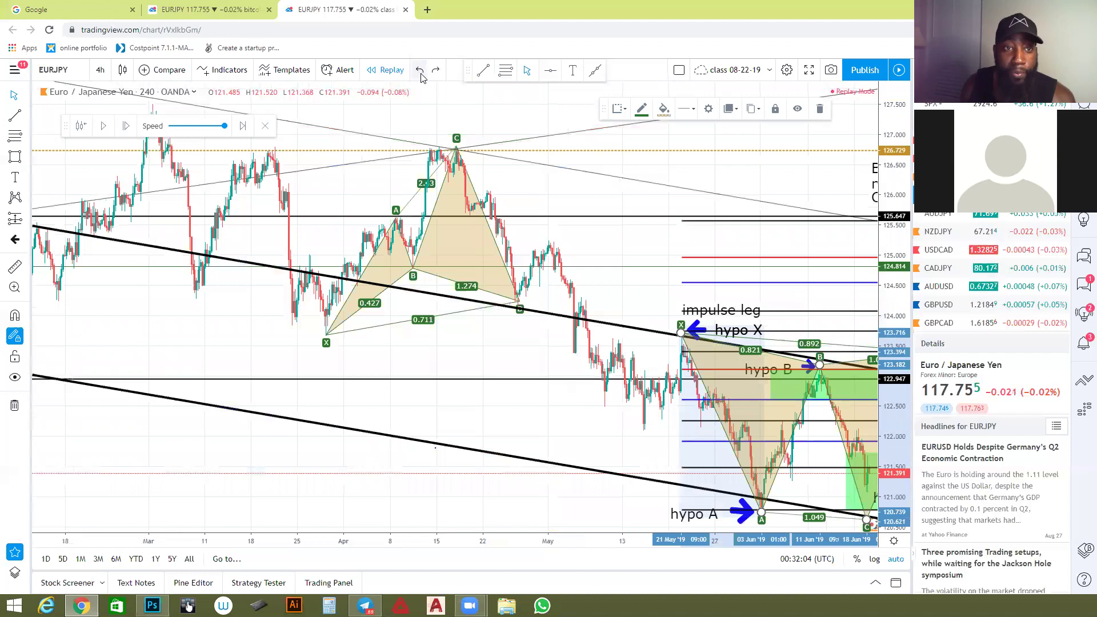
left_click(420, 70)
left_click(419, 69)
left_click(420, 70)
left_click(420, 70)
left_click(419, 70)
left_click(419, 70)
left_click(420, 69)
left_click(419, 70)
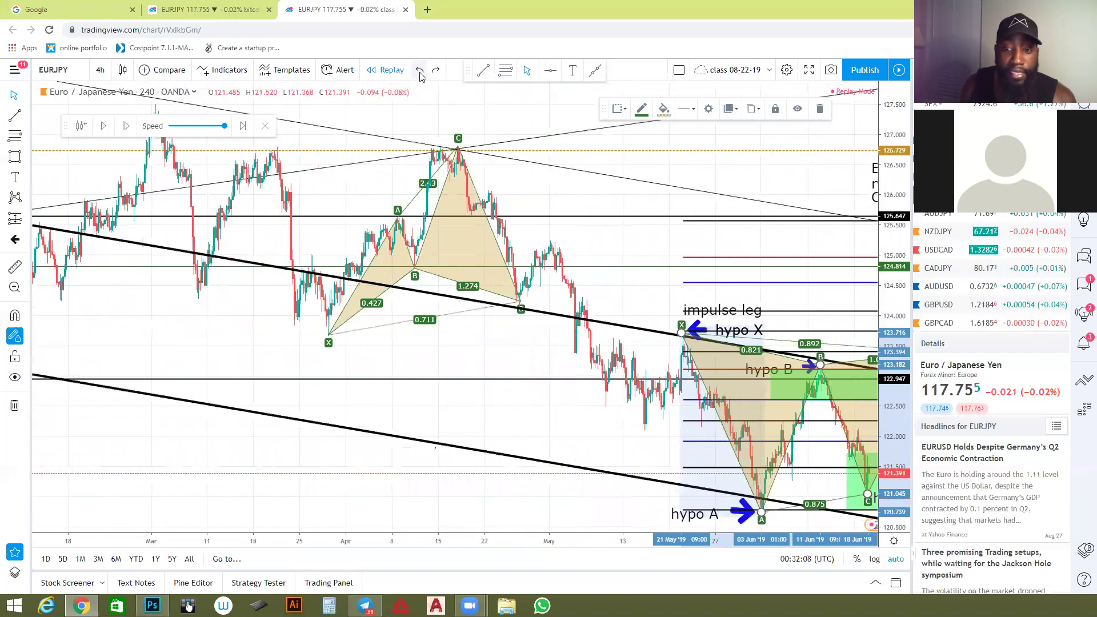
left_click(419, 70)
left_click(419, 69)
left_click(435, 70)
left_click(436, 70)
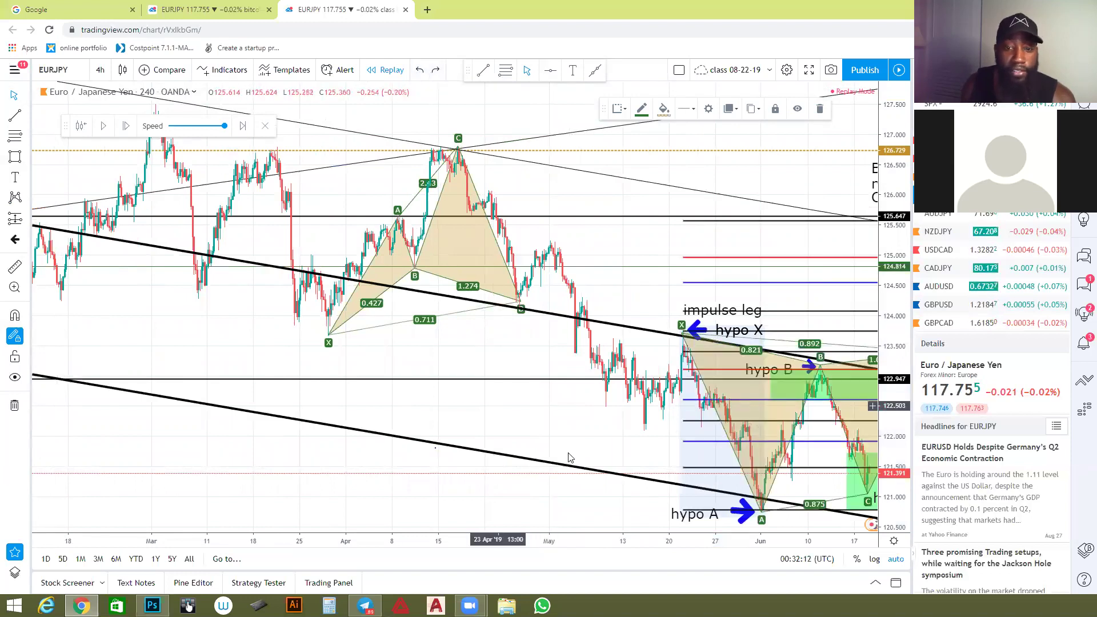
left_click_drag(569, 457, 269, 422)
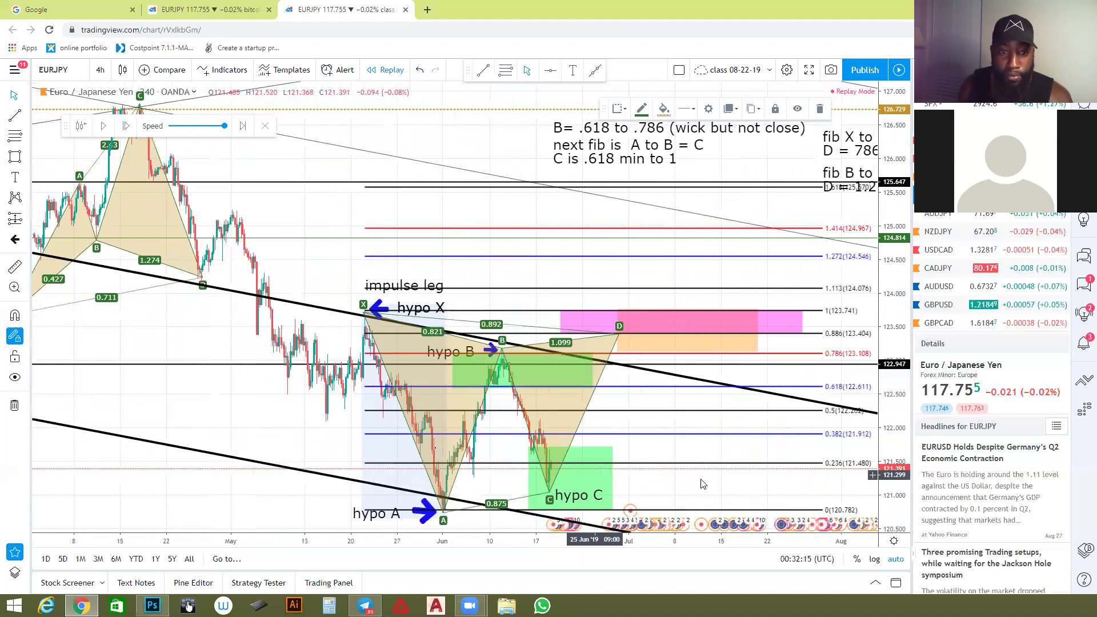
Delete the green B zone rectangle and the blue rectangle behind the X to A impulse leg.
left_click(594, 376)
key("Delete")
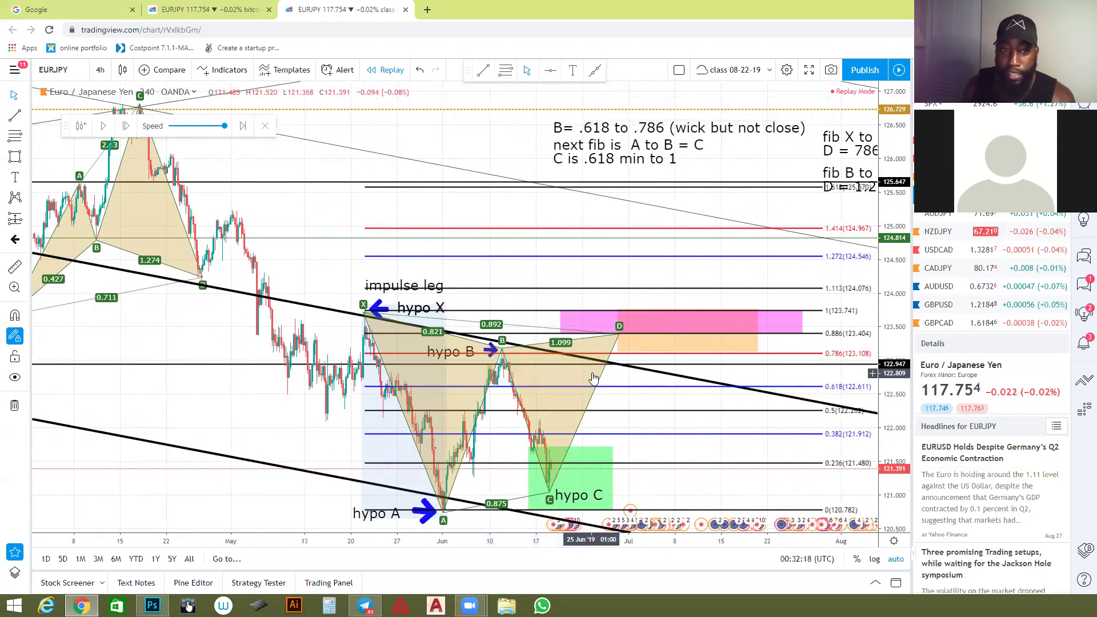
left_click(363, 453)
key("Delete")
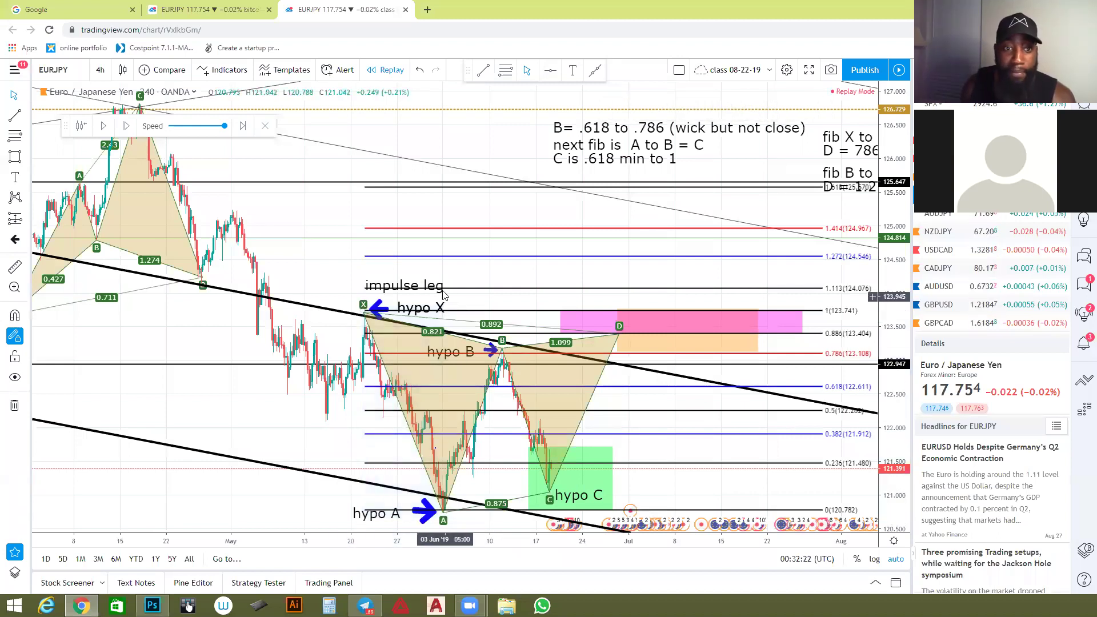
left_click(437, 309)
left_click(412, 320)
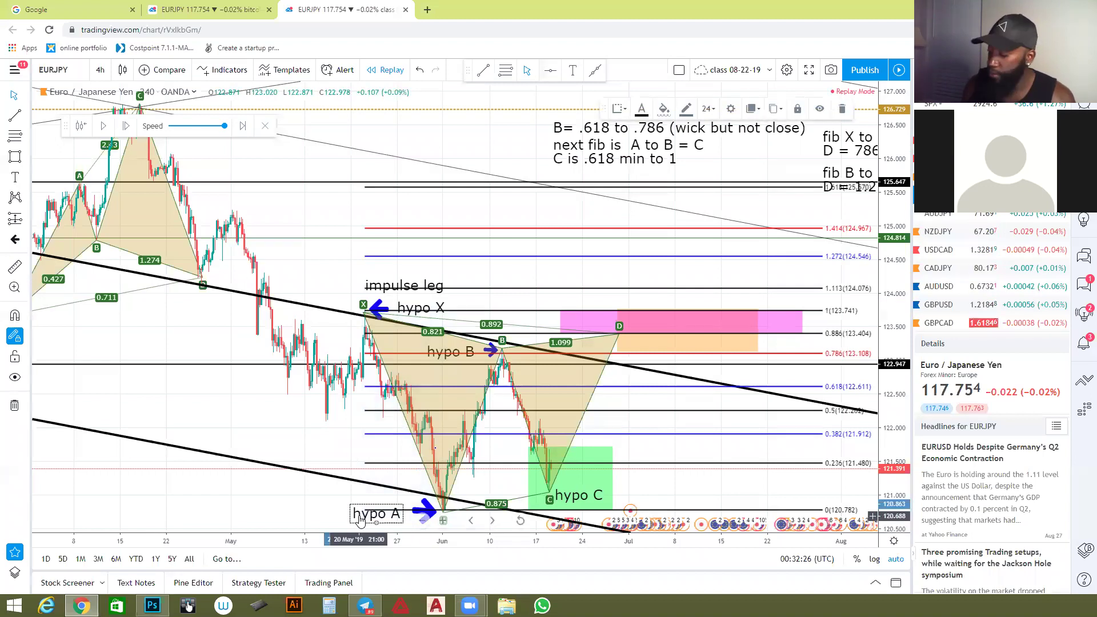
Delete the blue arrows at points A and X along with the "hypo X" and "impulse leg" labels.
left_click(426, 507)
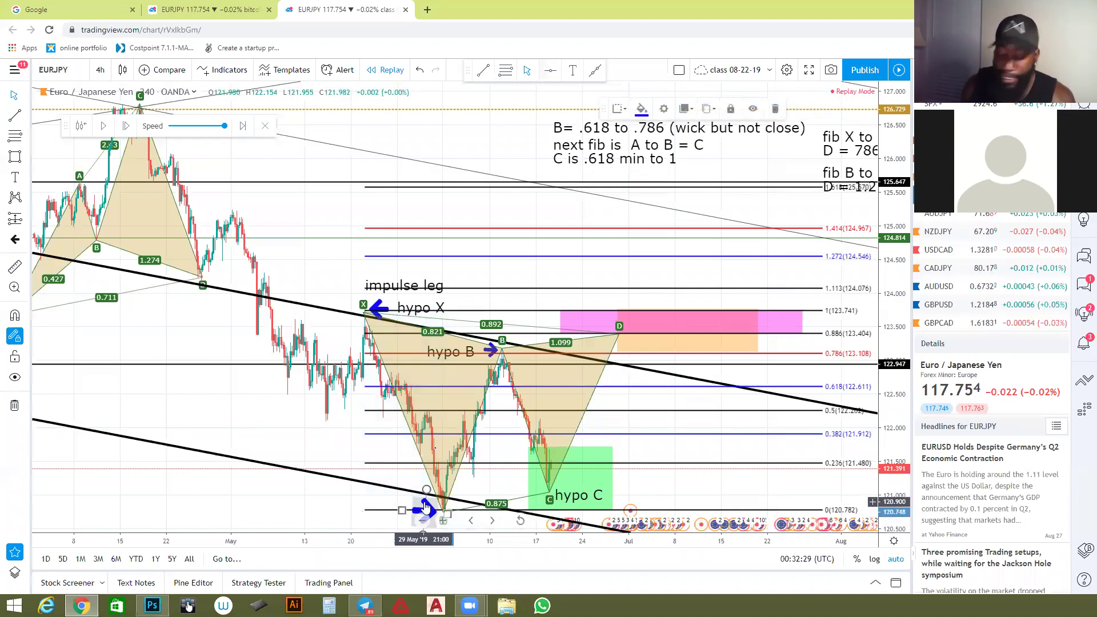
key("Delete")
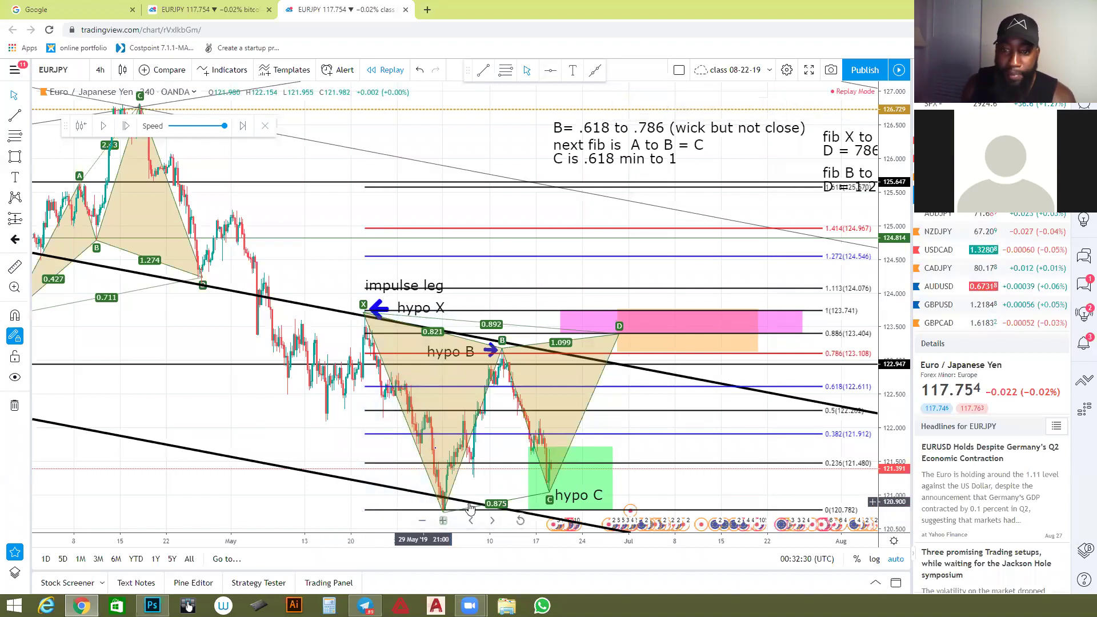
left_click(412, 307)
key("Delete")
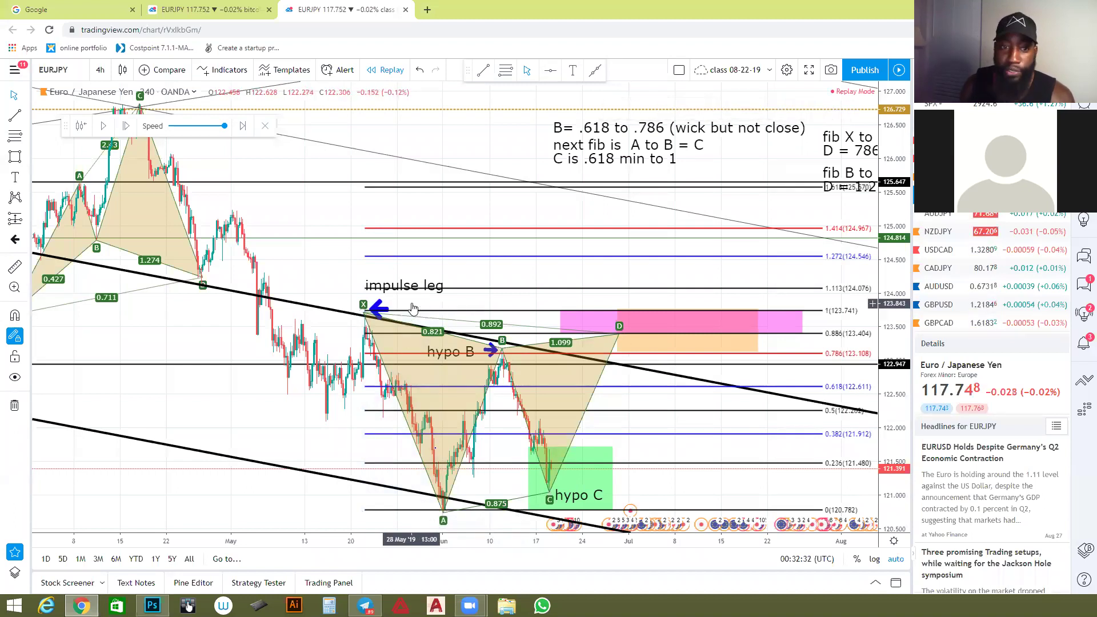
left_click(378, 307)
key("Delete")
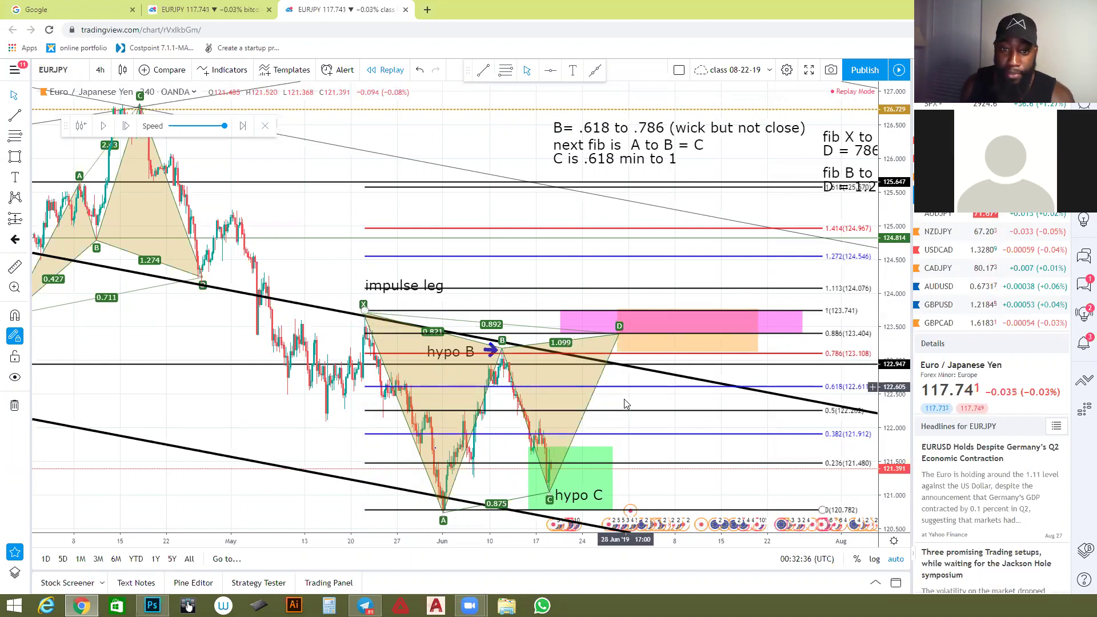
left_click(391, 287)
key("Delete")
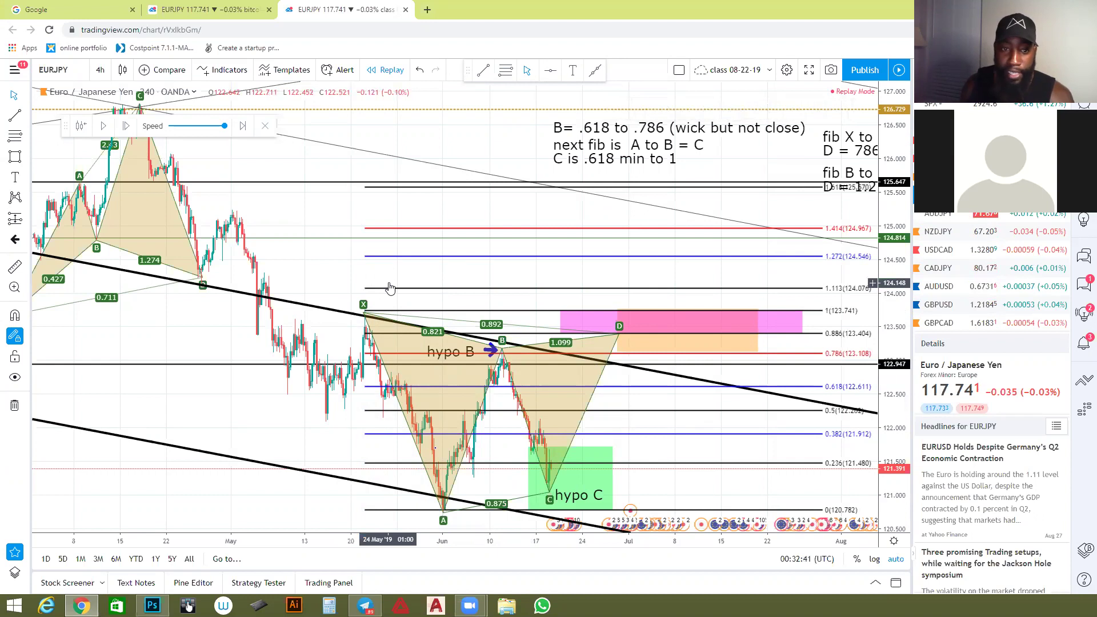
Recolour the XABCD pattern with a yellow fill and blue outlines.
left_click(614, 351)
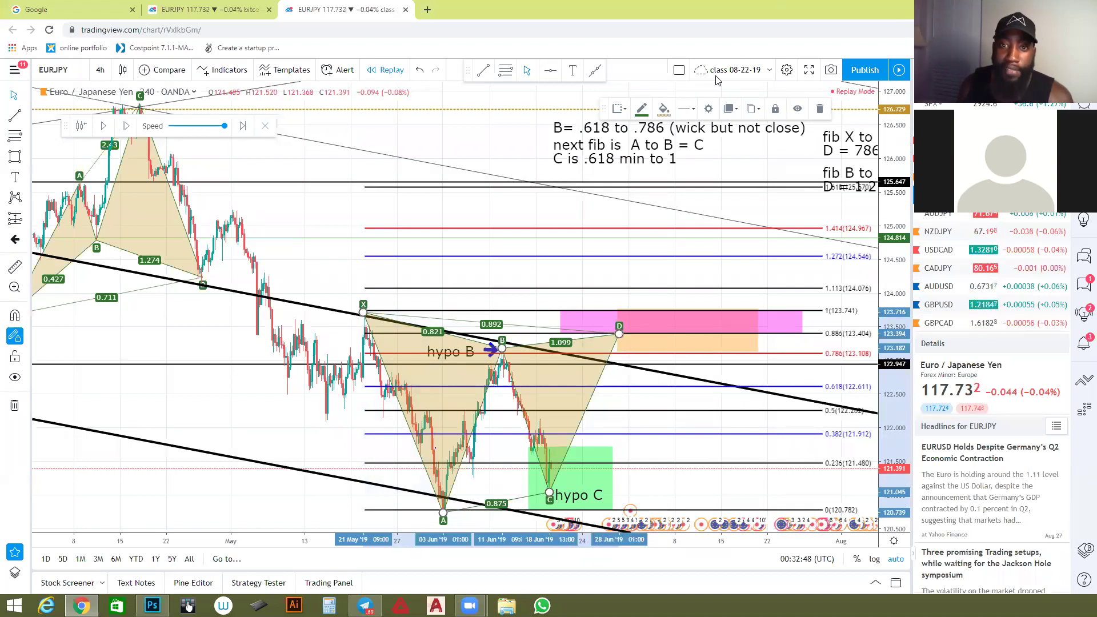
left_click(664, 110)
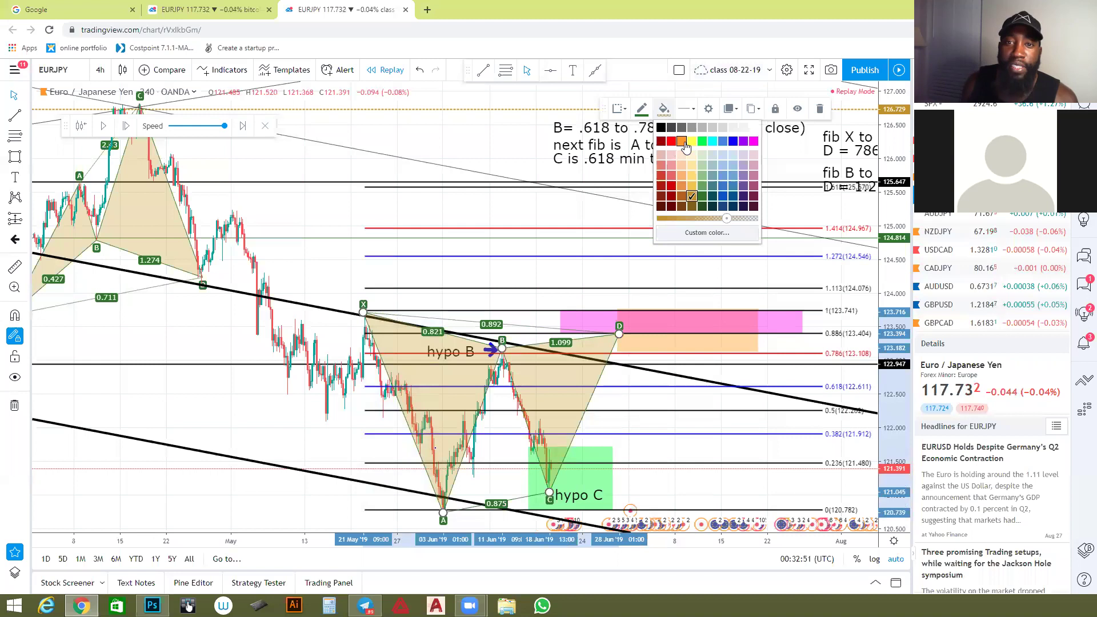
left_click(691, 141)
left_click(641, 111)
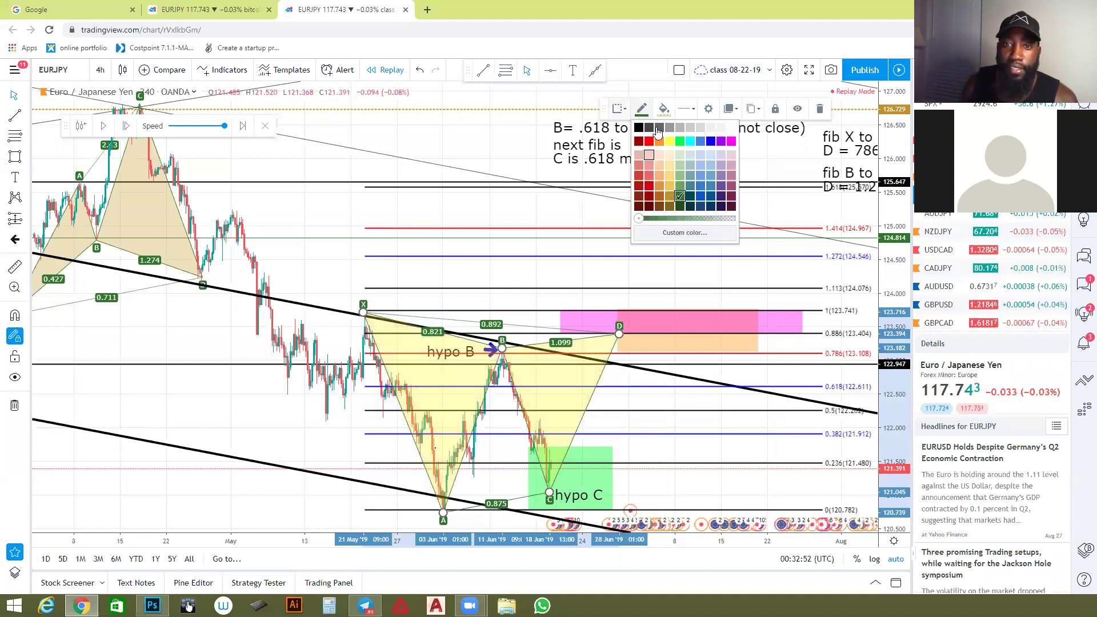
left_click(712, 142)
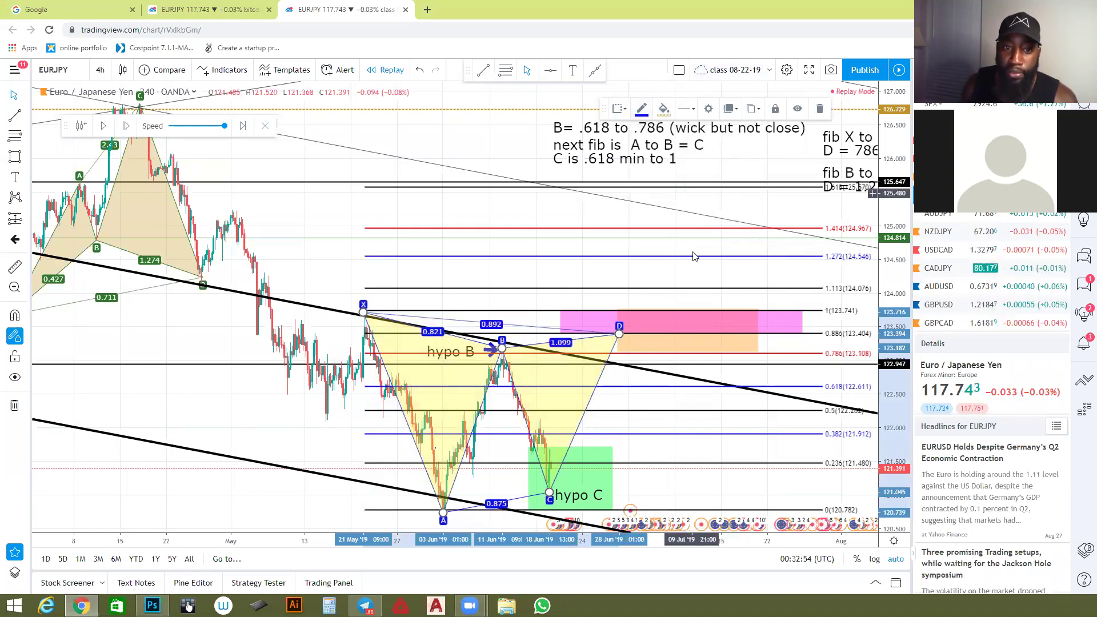
Delete the "hypo B" label and the blue arrow at point B.
left_click(456, 355)
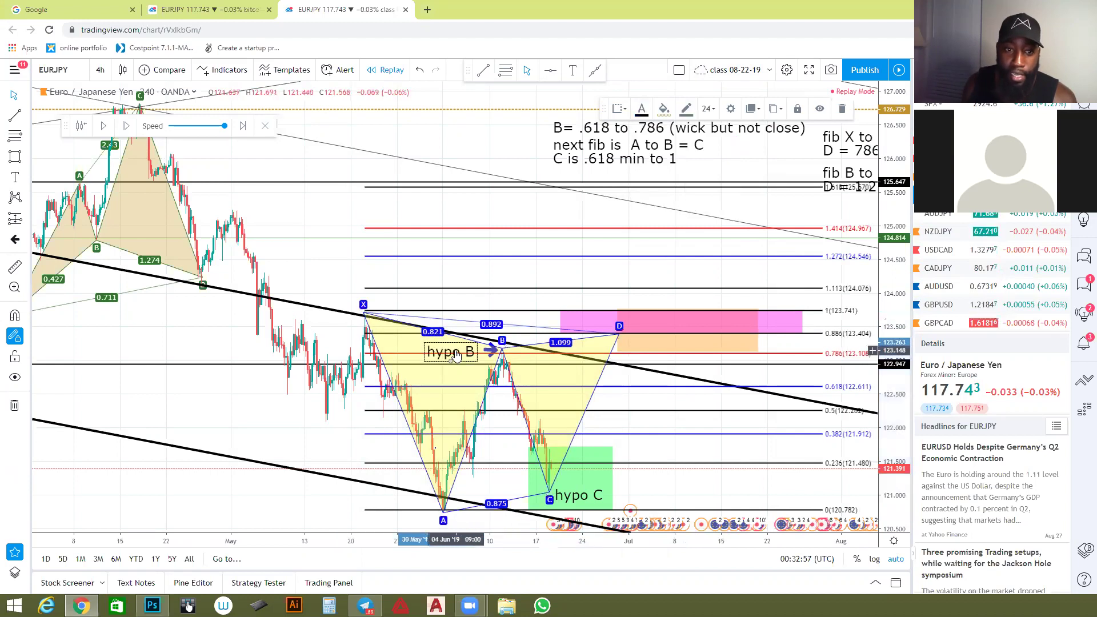
key("Delete")
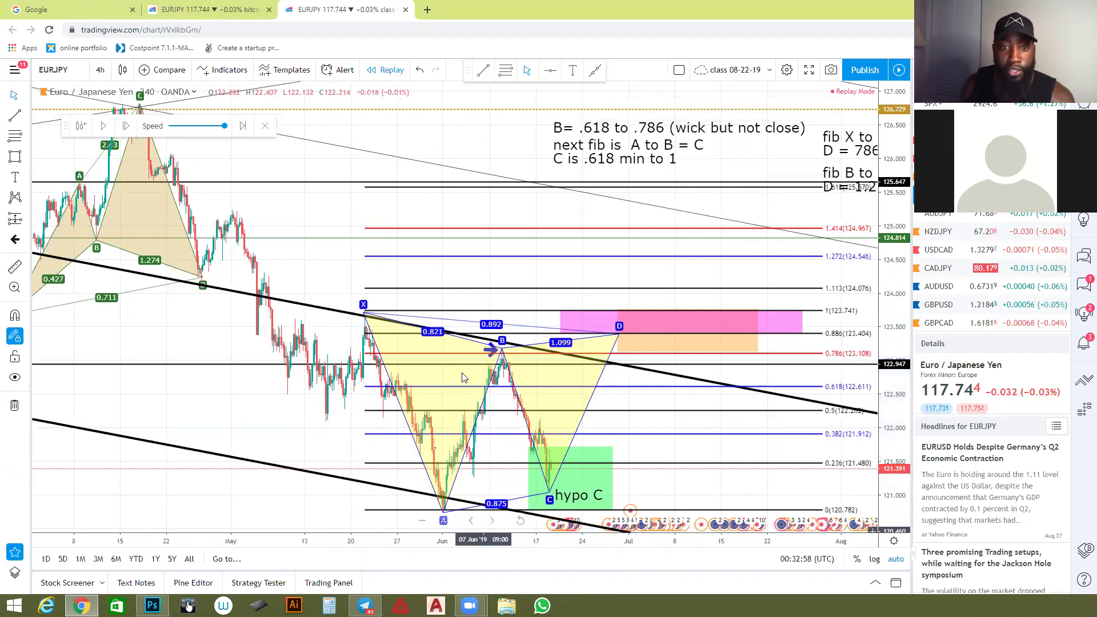
left_click(491, 355)
left_click(491, 355)
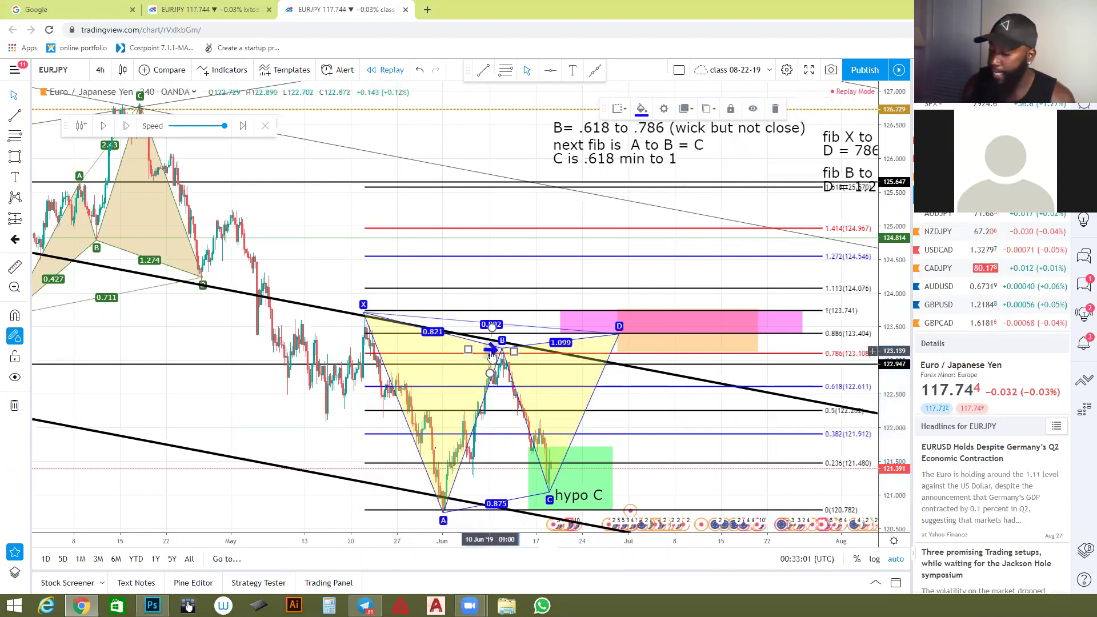
key("Delete")
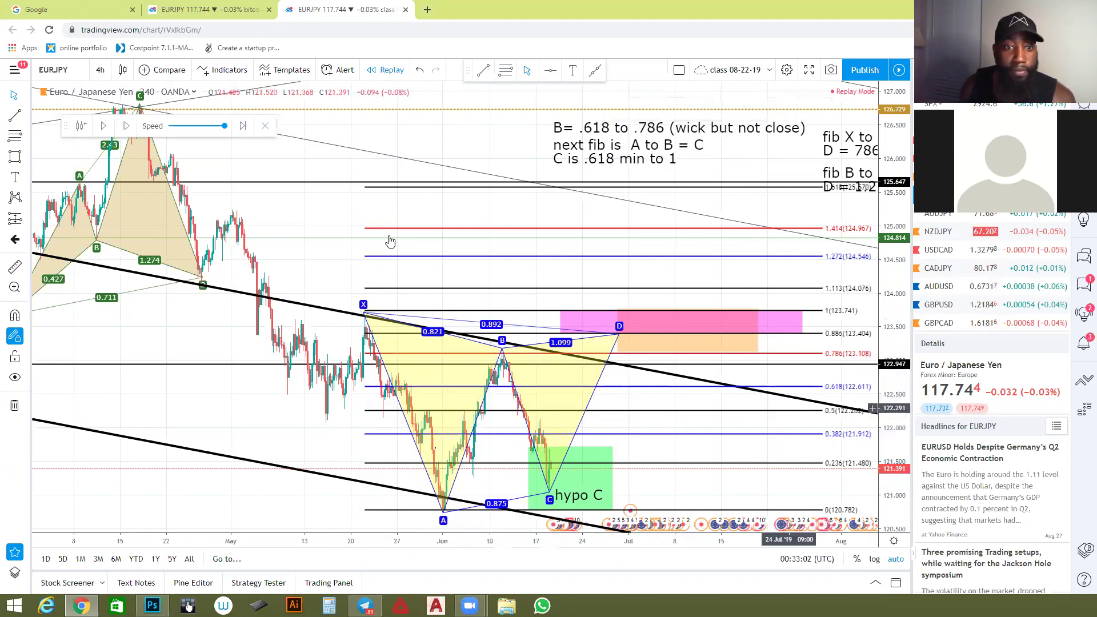
Add a horizontal line at about 123.923, just above the yellow pattern's point X, and give it a thick width.
left_click(23, 98)
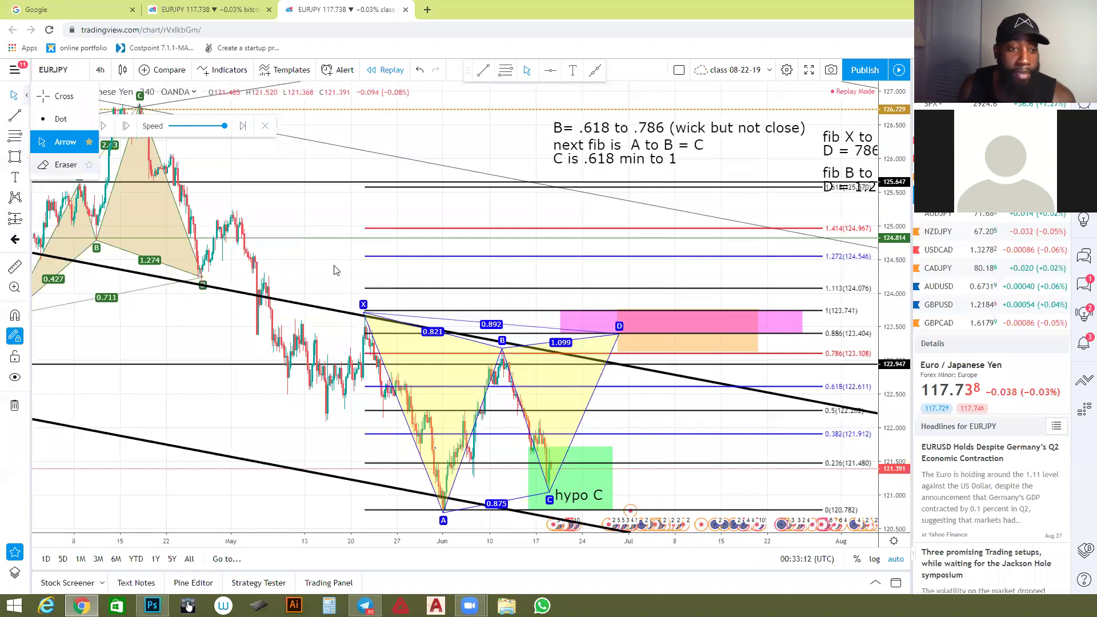
scroll(399, 318, "down", 2)
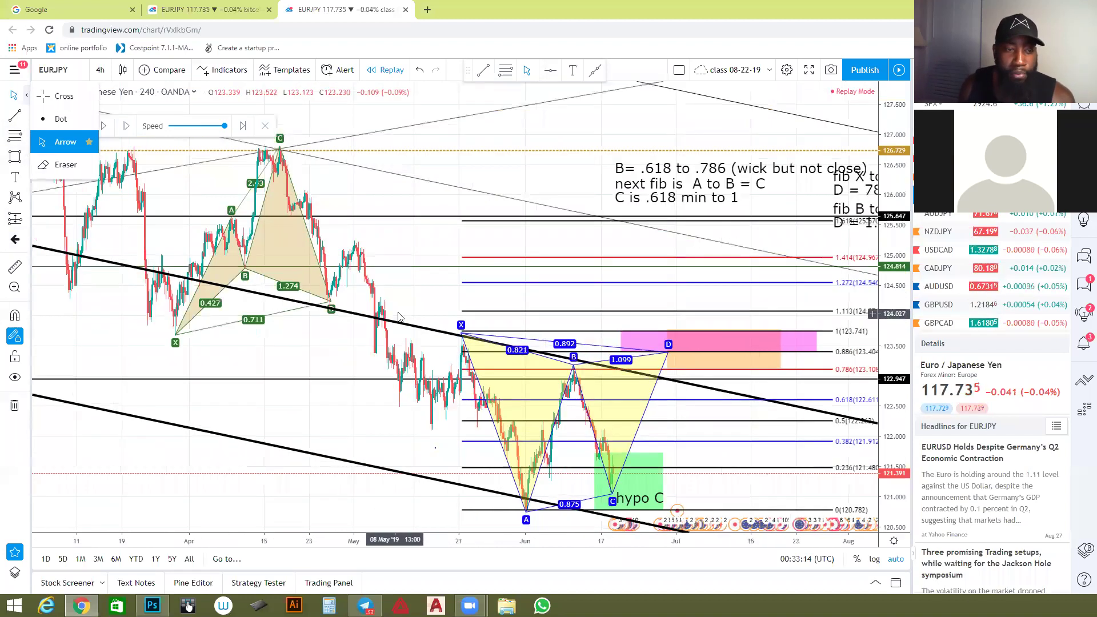
left_click(547, 71)
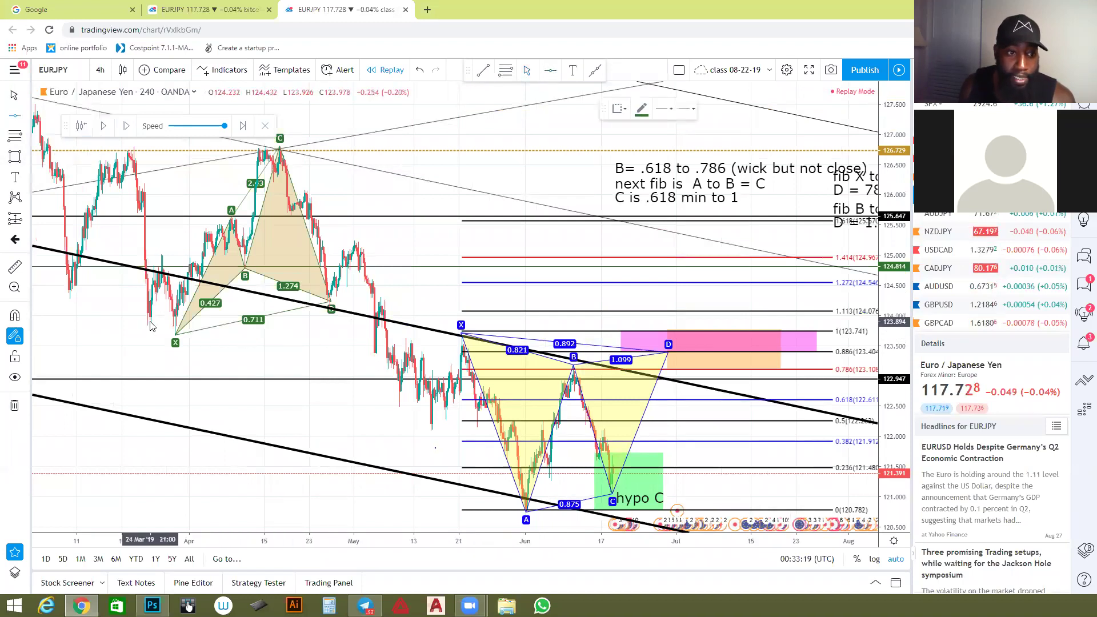
left_click(454, 320)
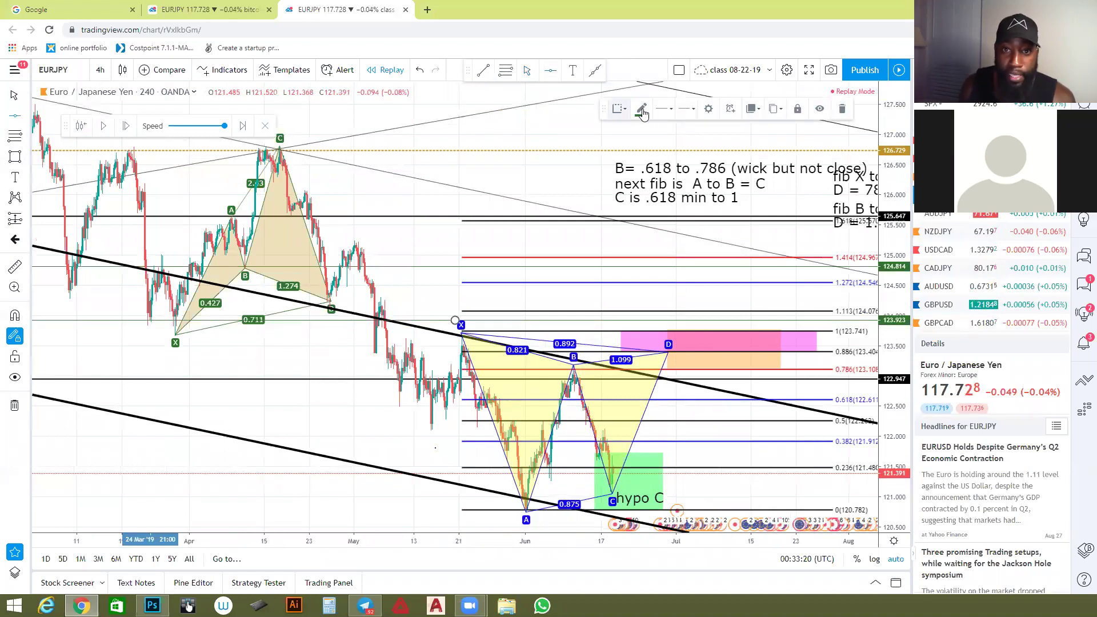
left_click(729, 131)
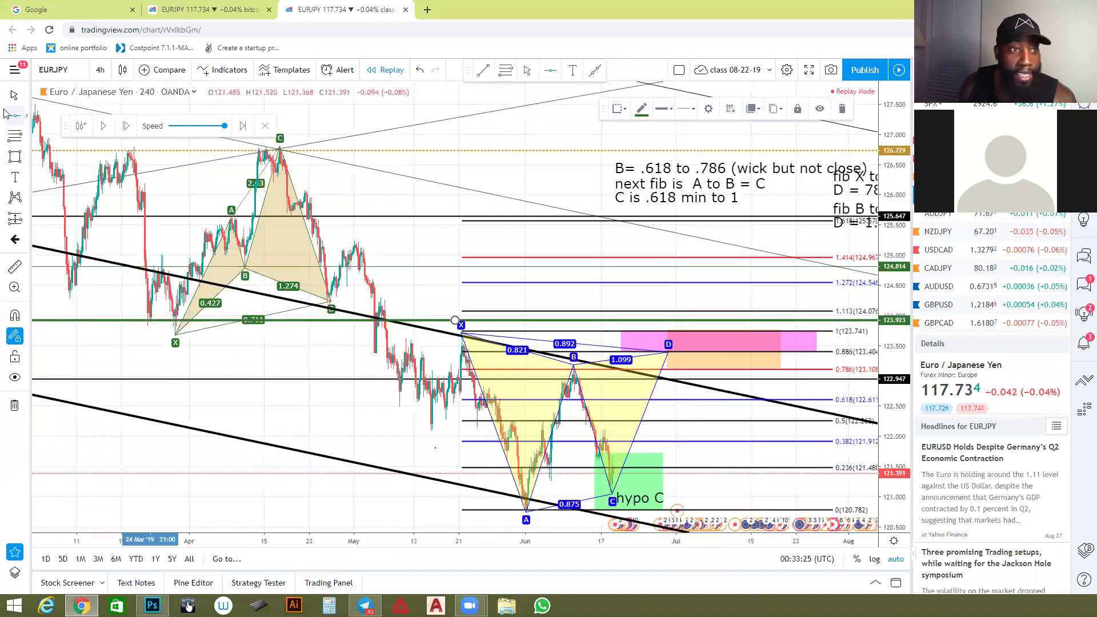
left_click(14, 95)
left_click(327, 335)
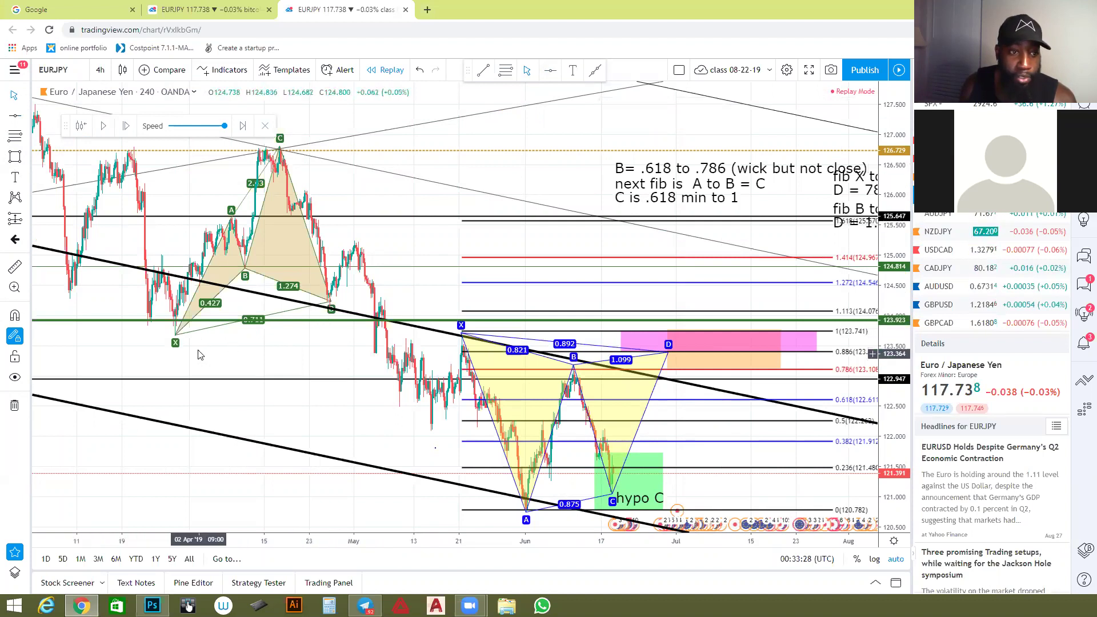
Place a copy of the thick green horizontal line at about 124.216, level with point D of the older pattern.
left_click_drag(223, 363, 379, 362)
mouse_move(240, 351)
left_mouse_down()
mouse_move(378, 351)
mouse_move(229, 355)
left_mouse_up()
left_click(296, 319)
left_click_drag(296, 320, 295, 292)
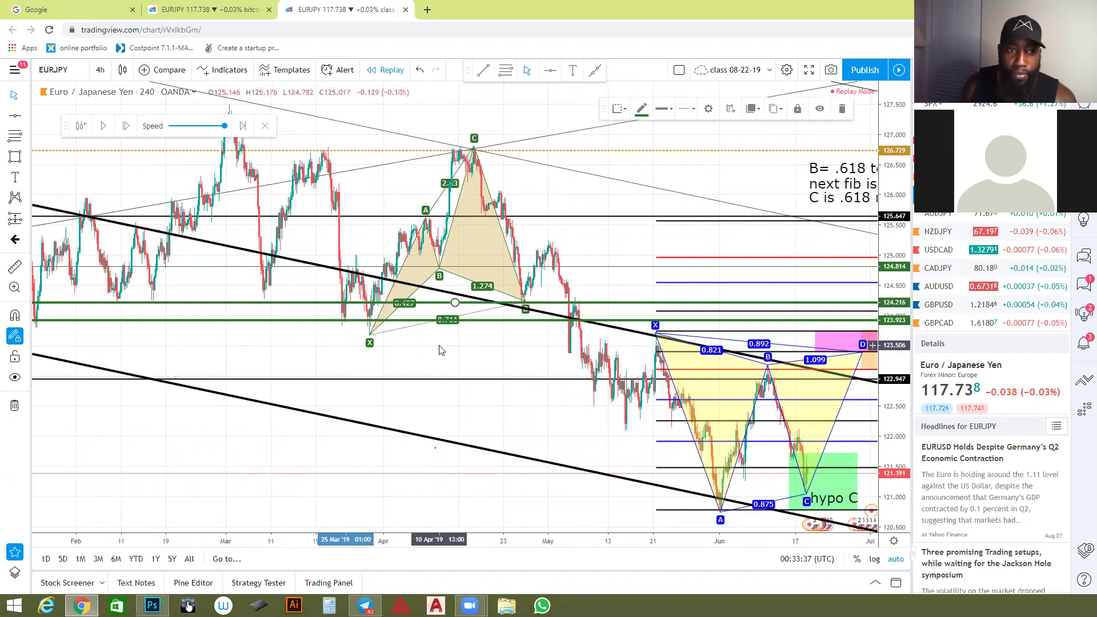
Move the lower green horizontal line to about 123.705 and delete it.
left_click_drag(477, 324, 479, 332)
left_click_drag(504, 374, 467, 366)
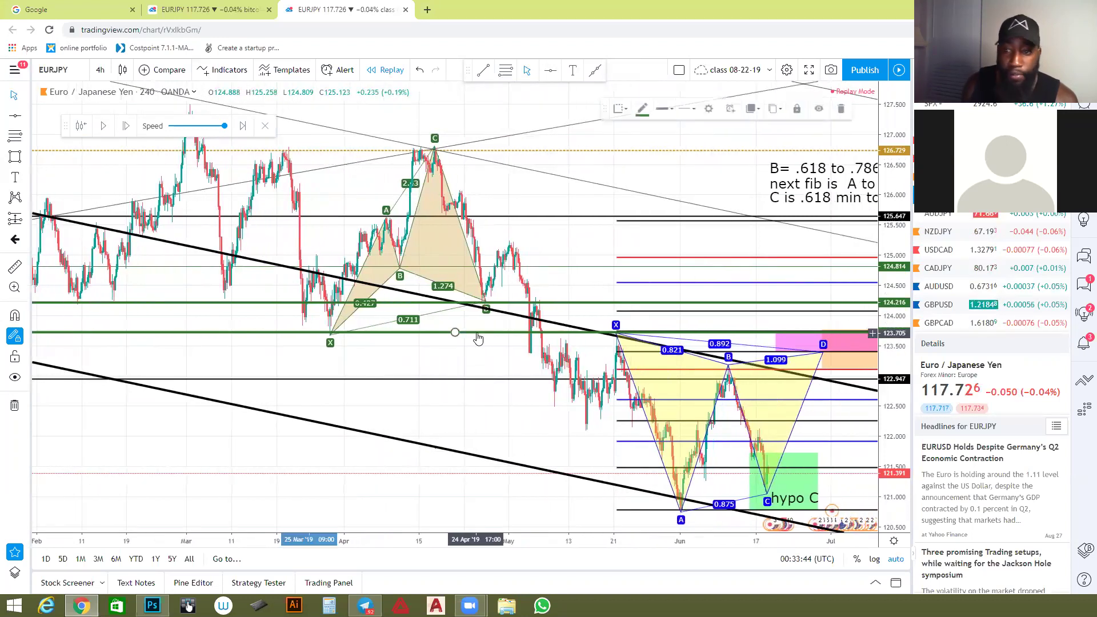
key("Delete")
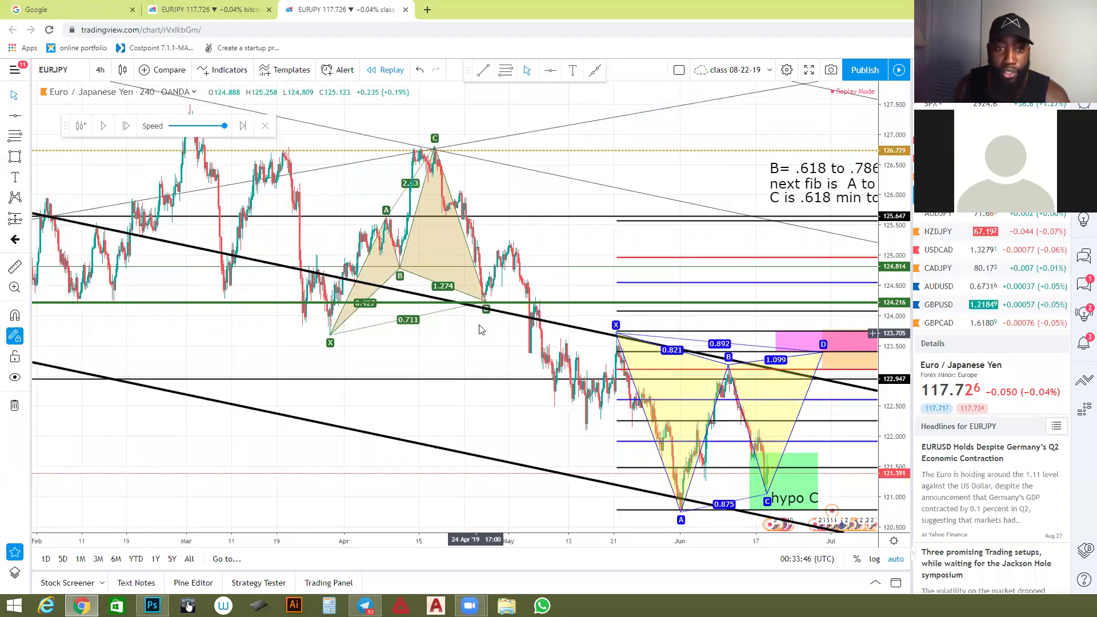
Raise the remaining thick horizontal line to about 124.326 and colour it red.
left_click_drag(470, 356, 241, 354)
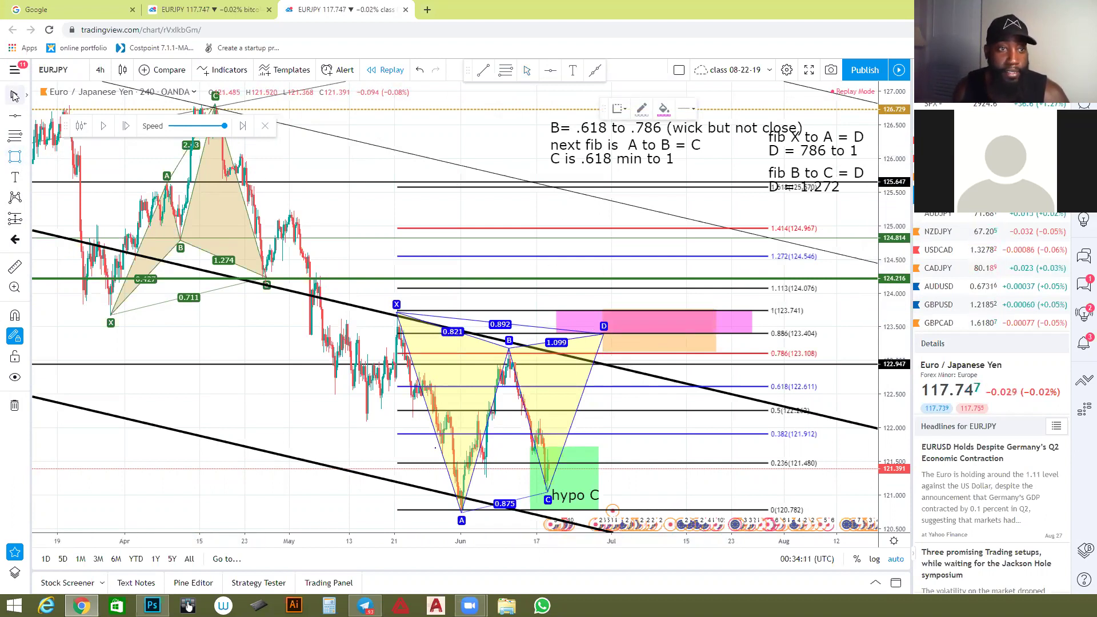
left_click_drag(657, 279, 657, 272)
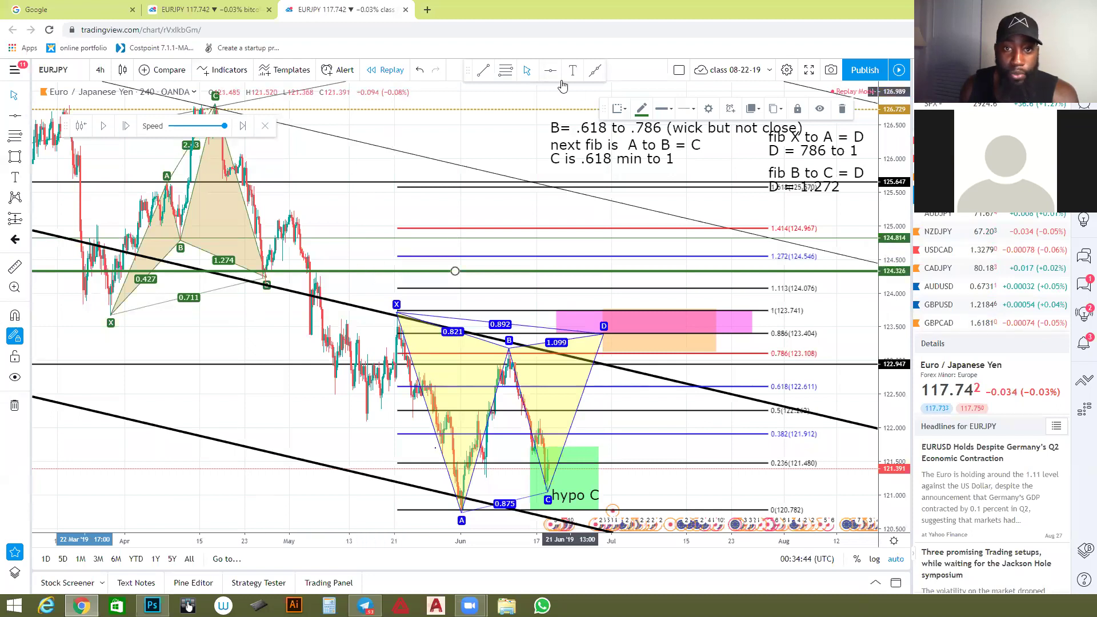
left_click(641, 110)
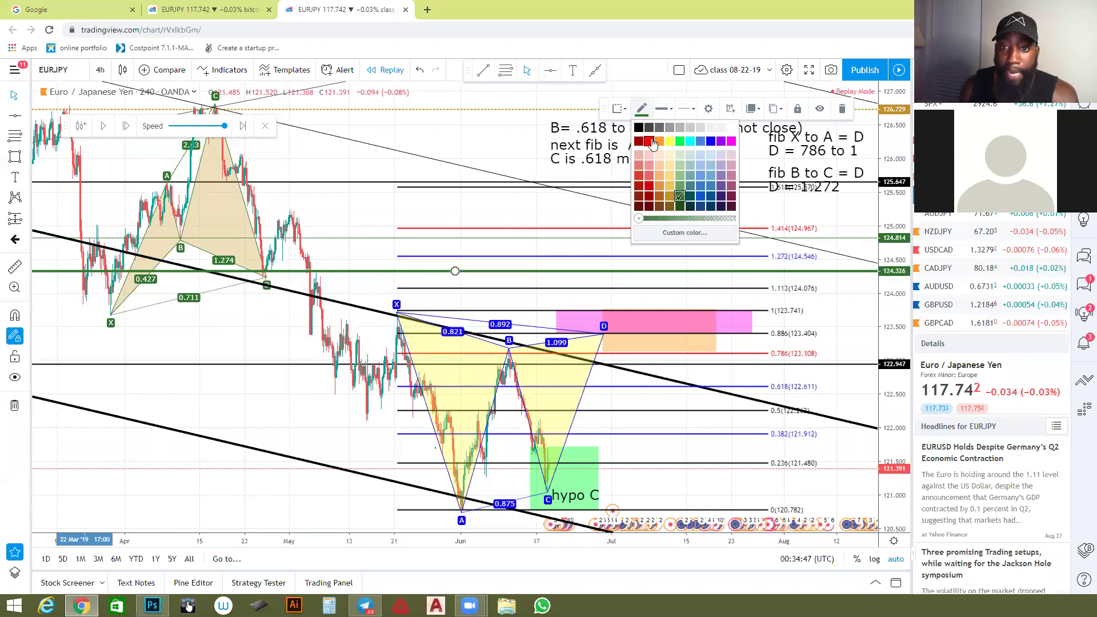
left_click(650, 141)
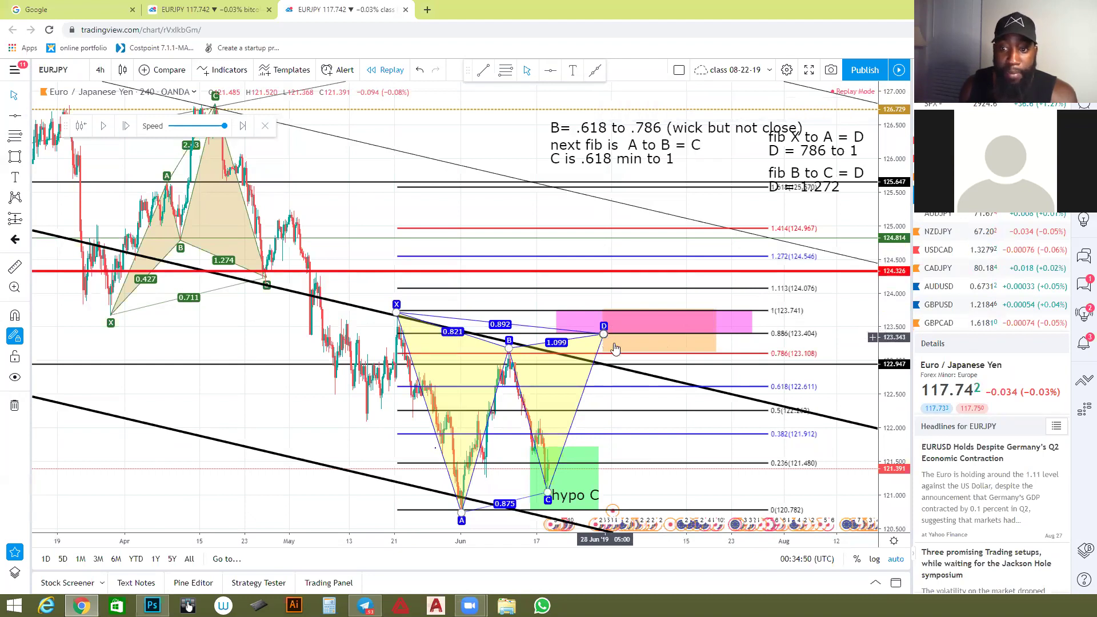
Play the bar replay forward, pausing as price nears the D zone, and run it on to about 26 July 2019.
left_click(104, 127)
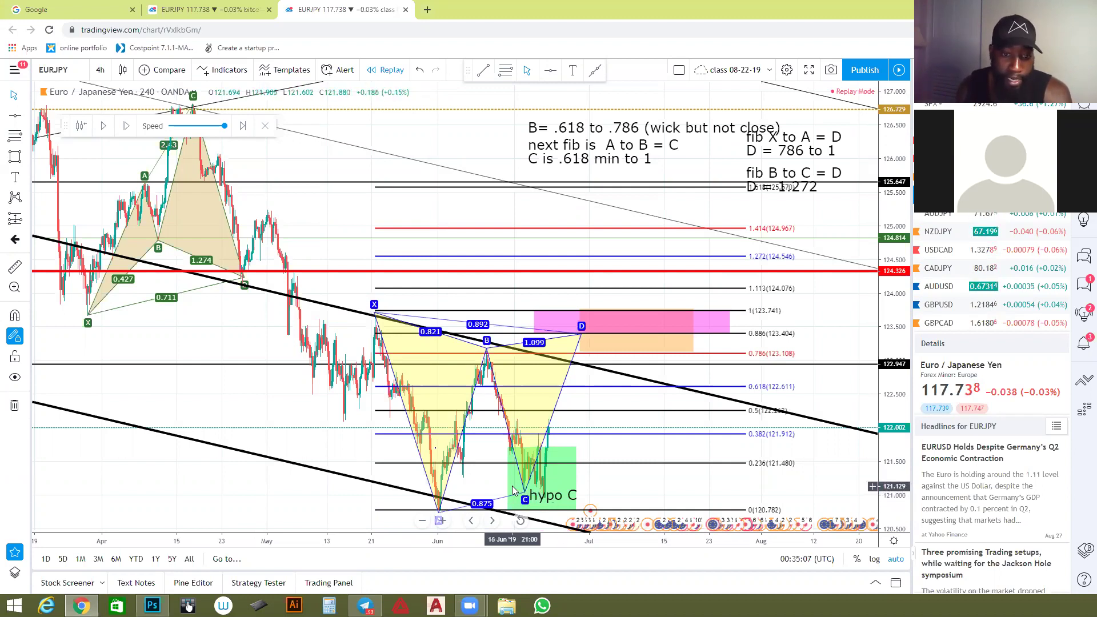
left_click(109, 131)
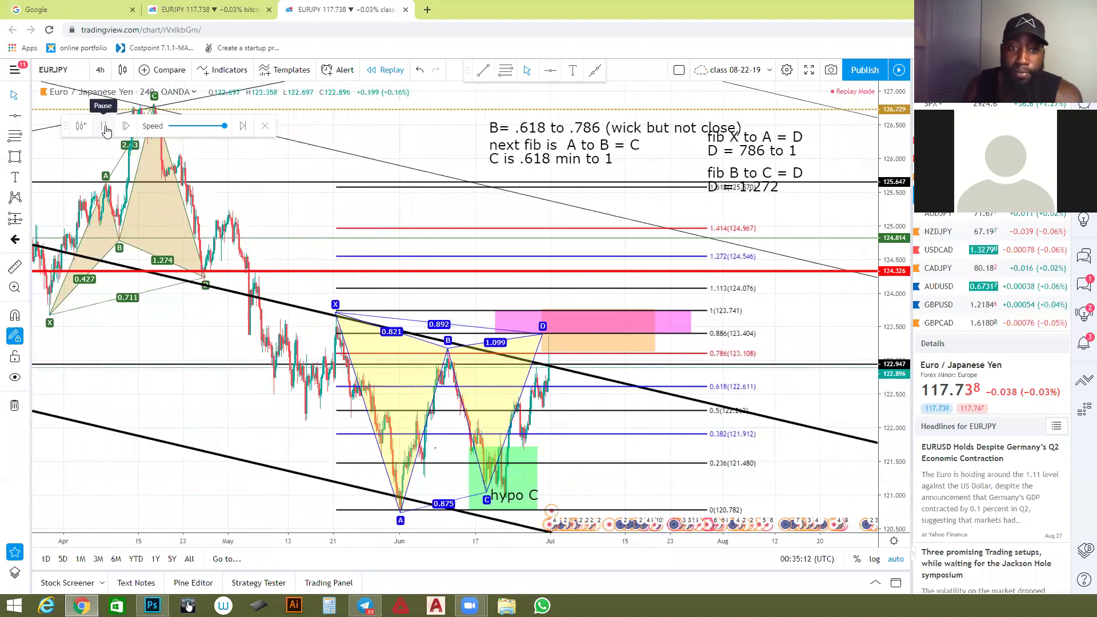
left_click(104, 126)
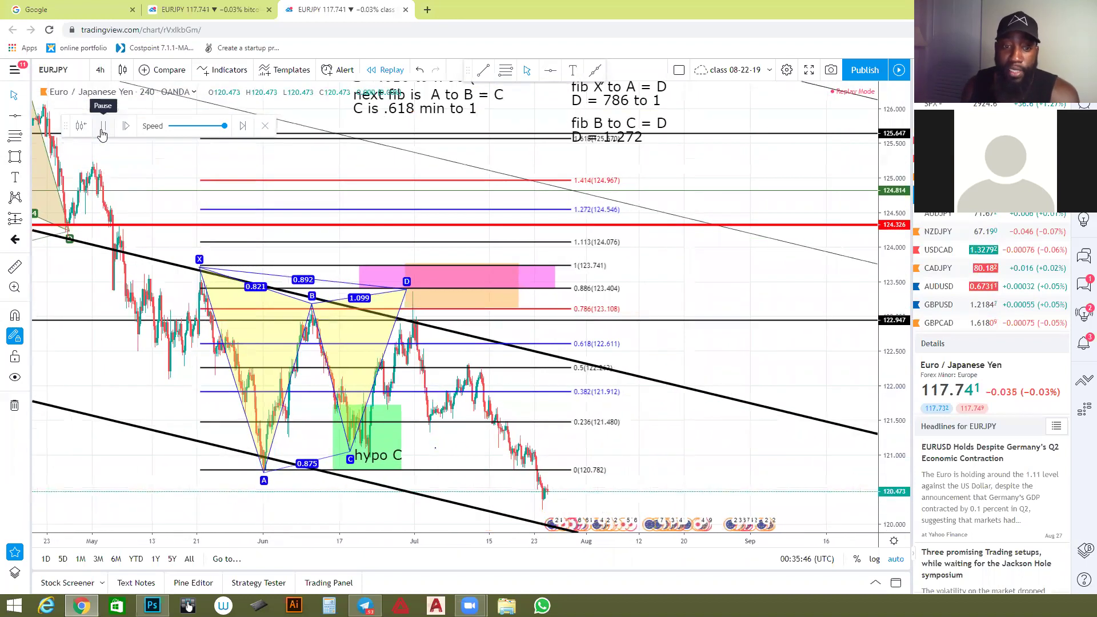
left_click(102, 127)
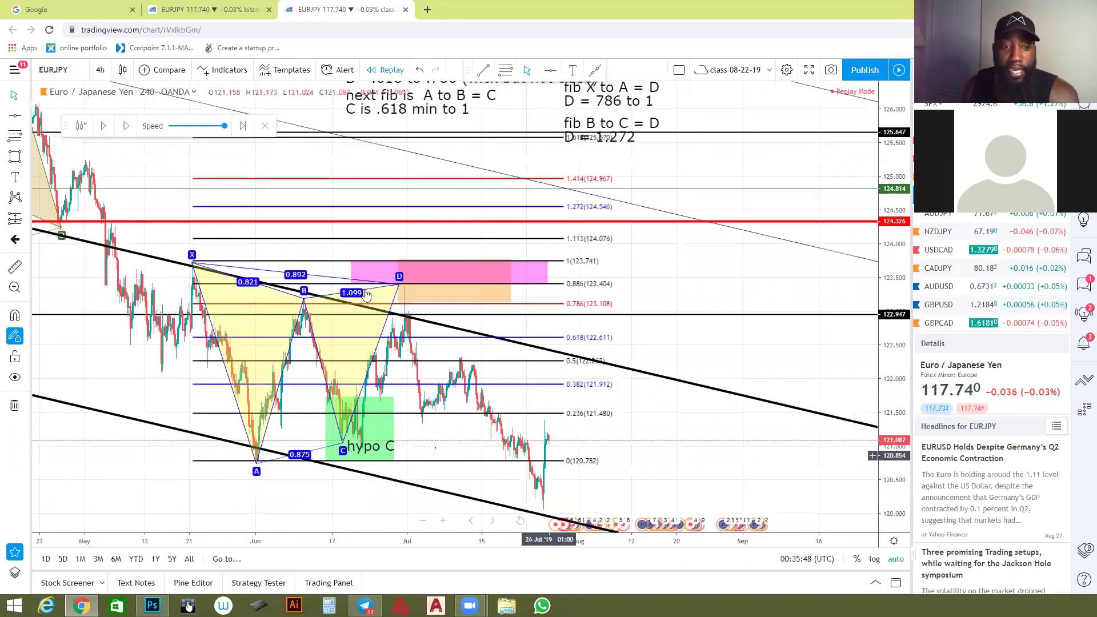
Try a thinner width on the upper black channel trendline and return it to the thickest width.
left_click(394, 426)
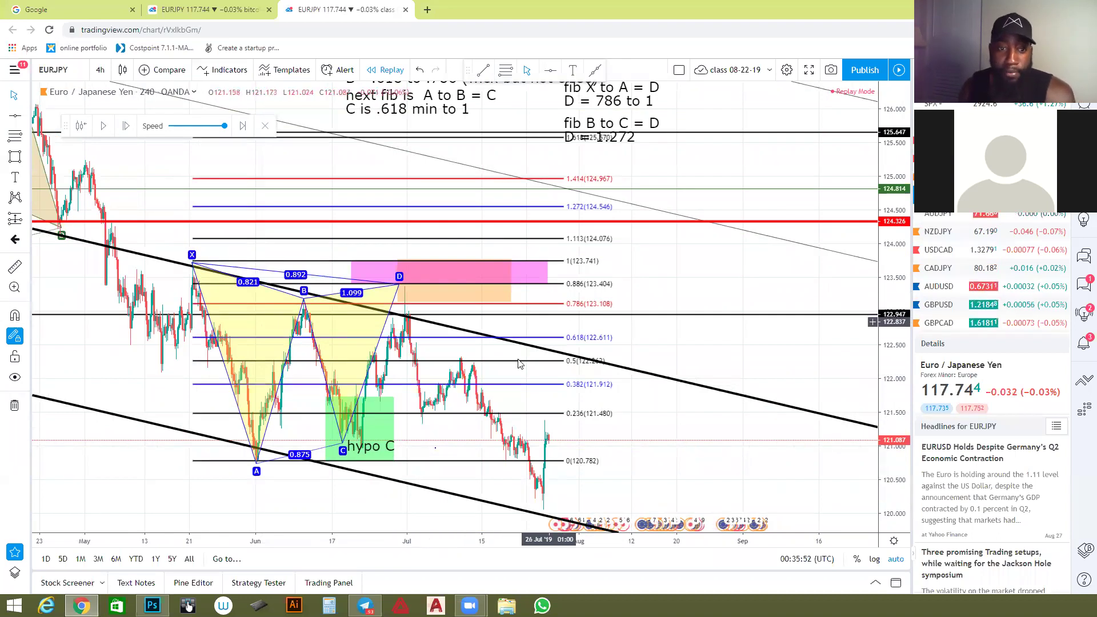
left_click(26, 95)
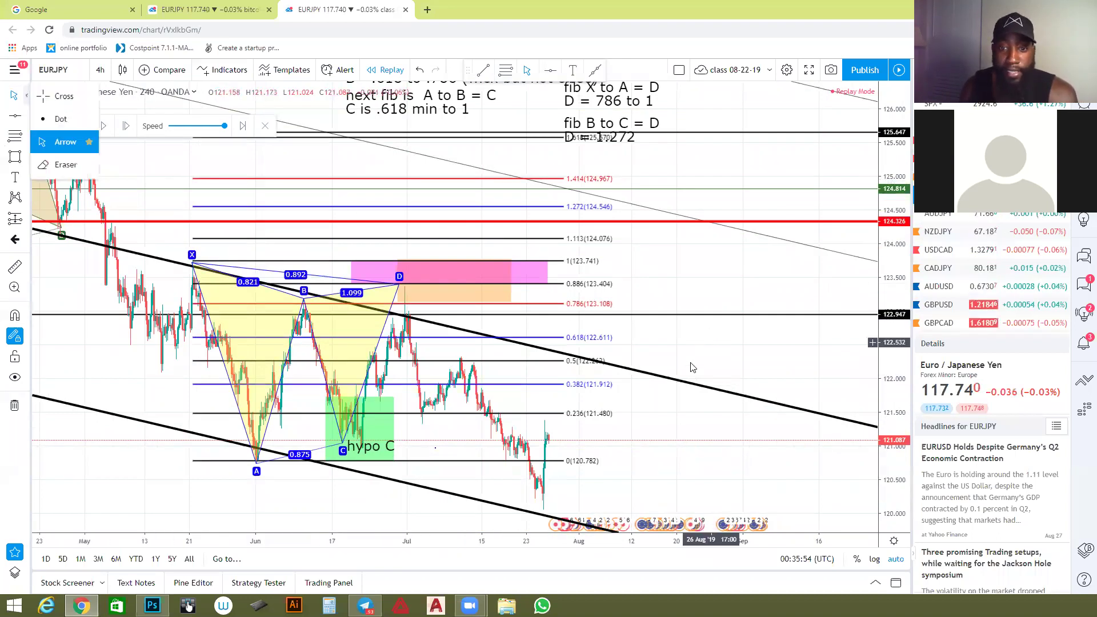
left_click(591, 100)
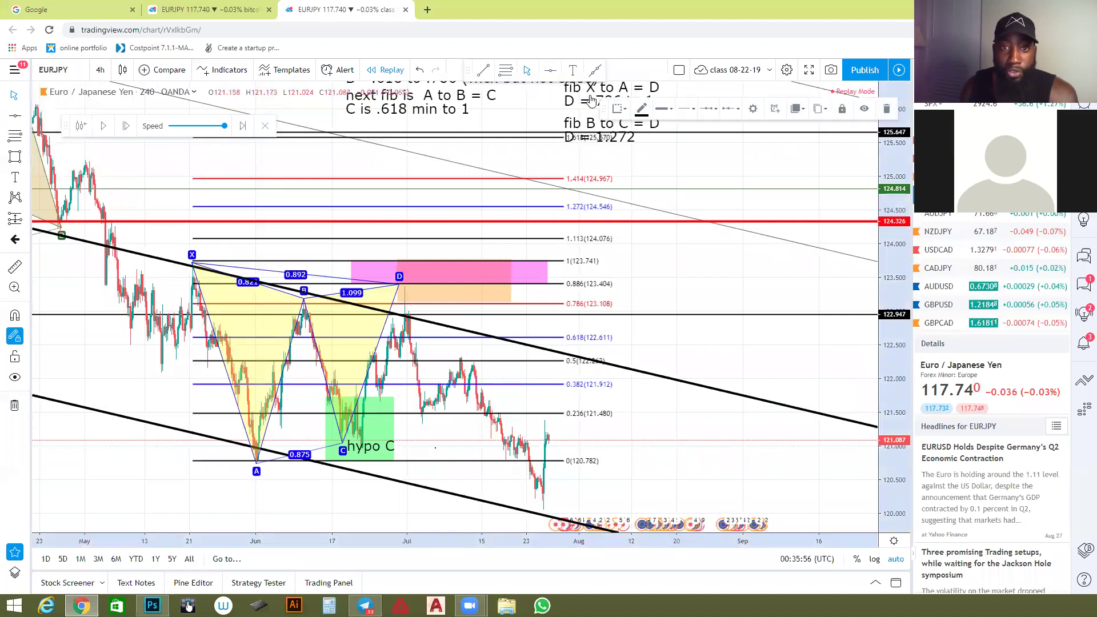
left_click(660, 114)
left_click(709, 135)
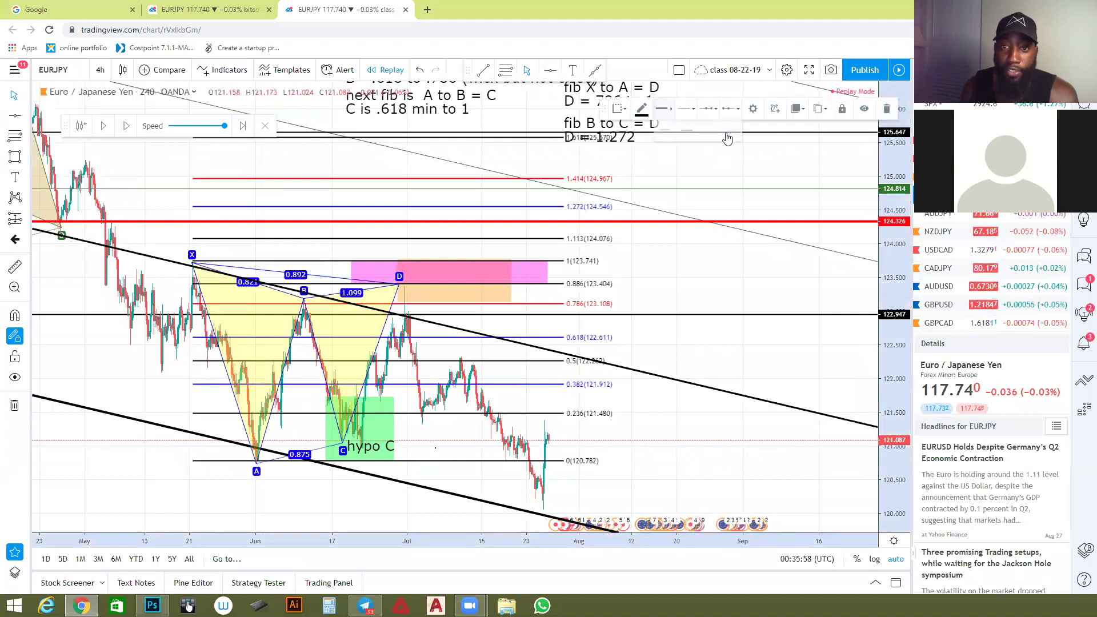
left_click(730, 135)
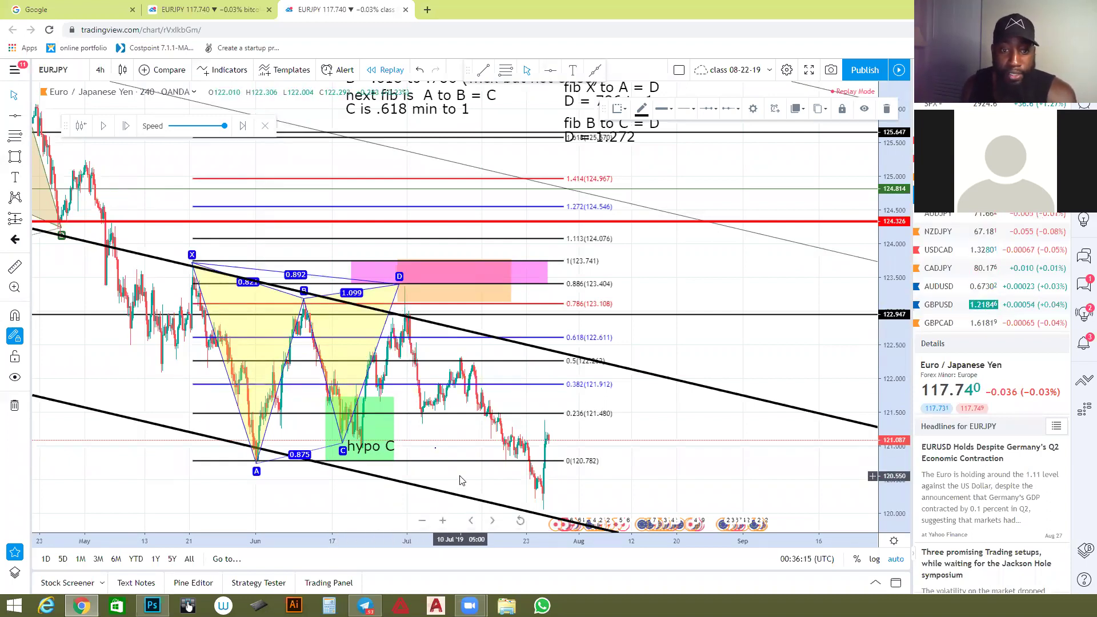
Zoom out to examine both XABCD patterns within the descending channel.
scroll(447, 475, "down", 1)
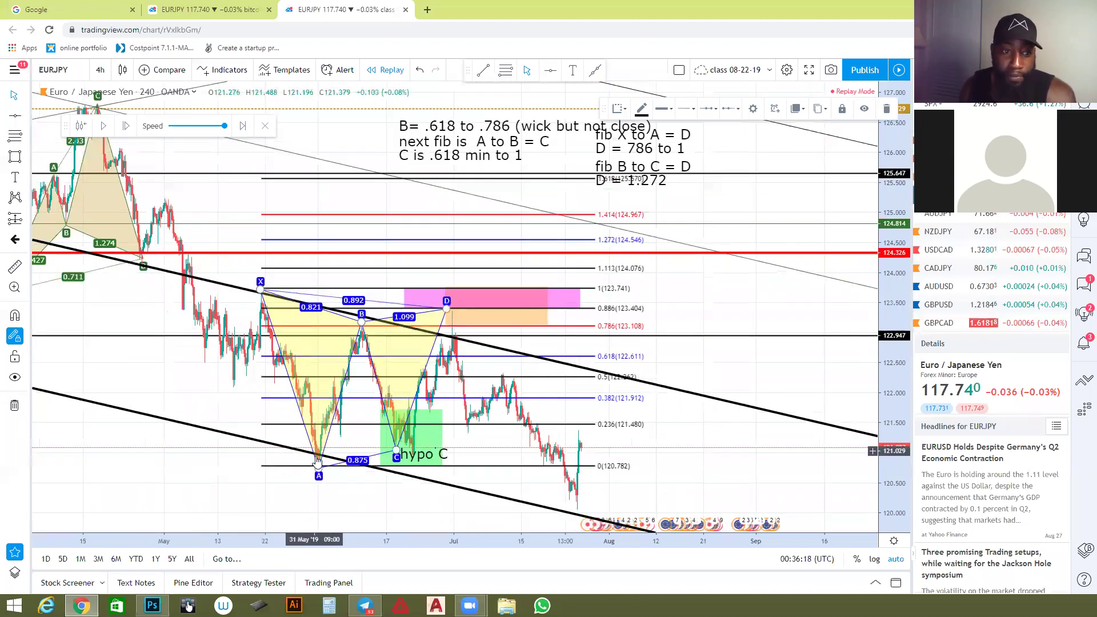
scroll(499, 468, "down", 2)
scroll(499, 469, "down", 2)
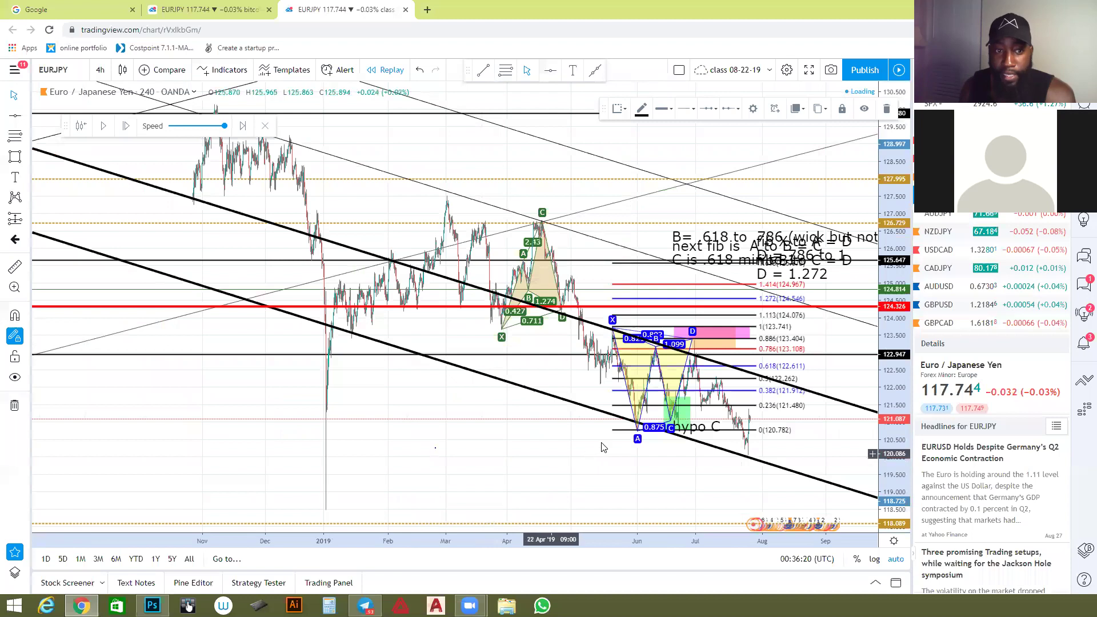
scroll(625, 451, "up", 1)
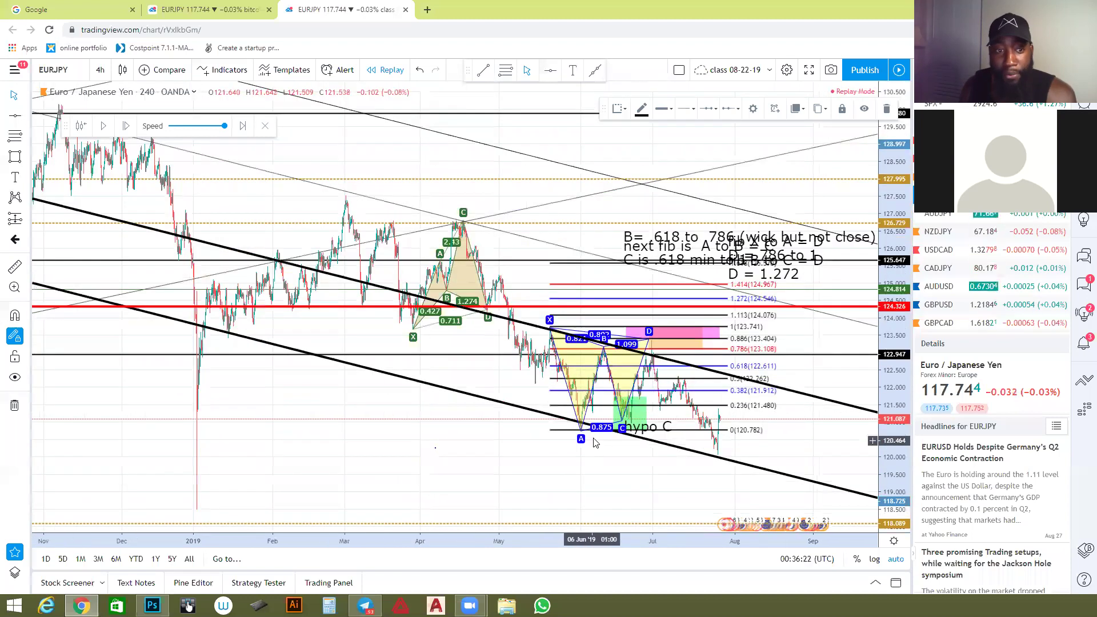
Measure the price drop from the high just below the yellow pattern's point D into early July 2019.
scroll(594, 438, "up", 1)
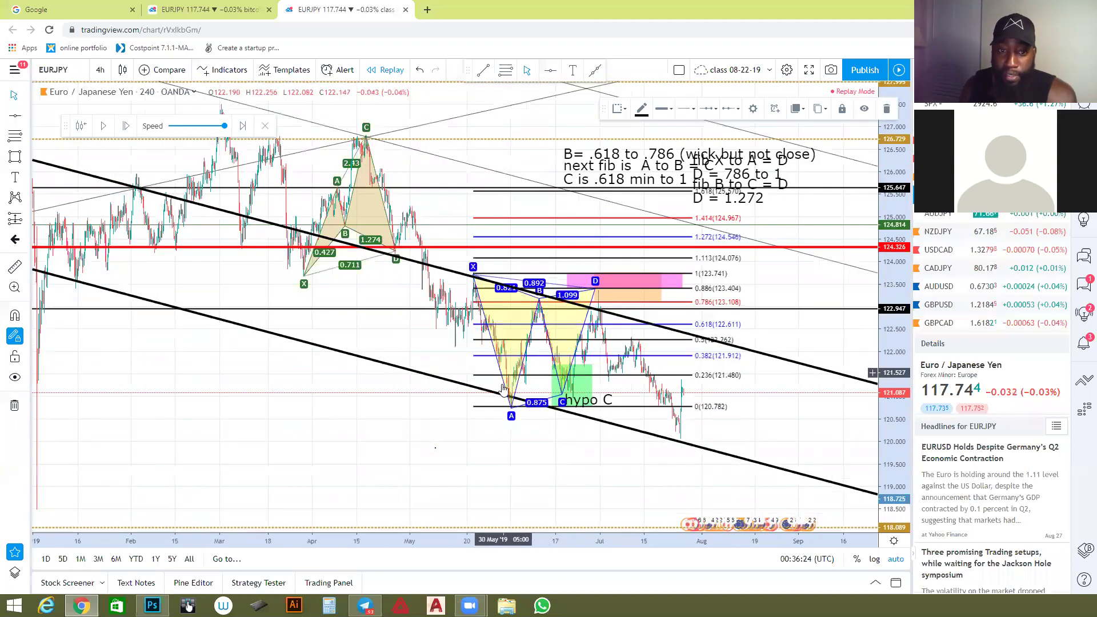
scroll(516, 371, "up", 2)
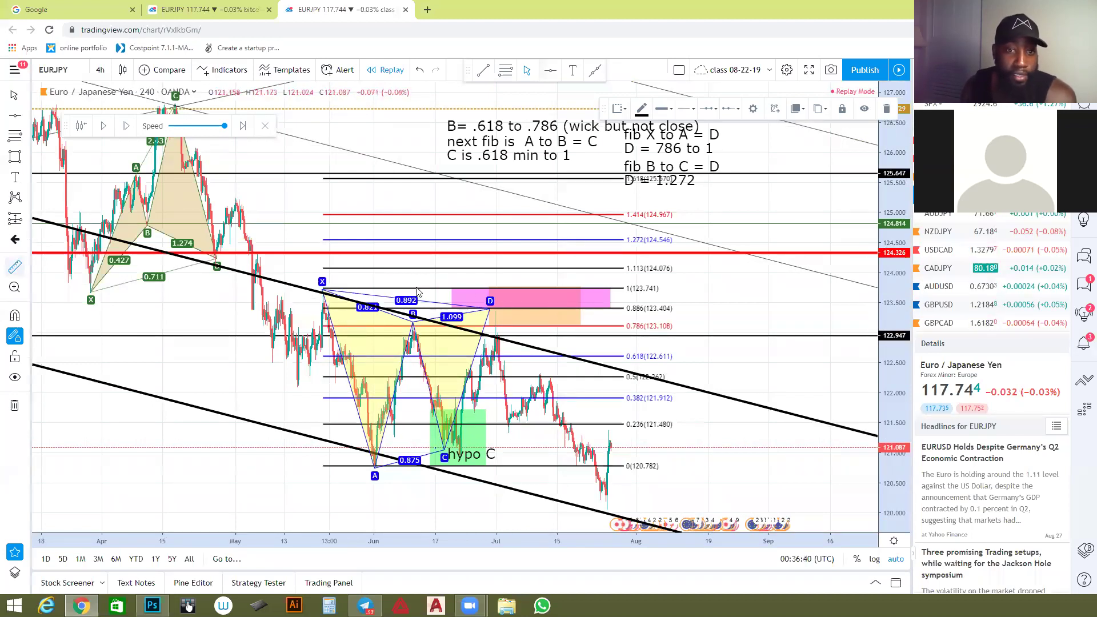
left_click(497, 328)
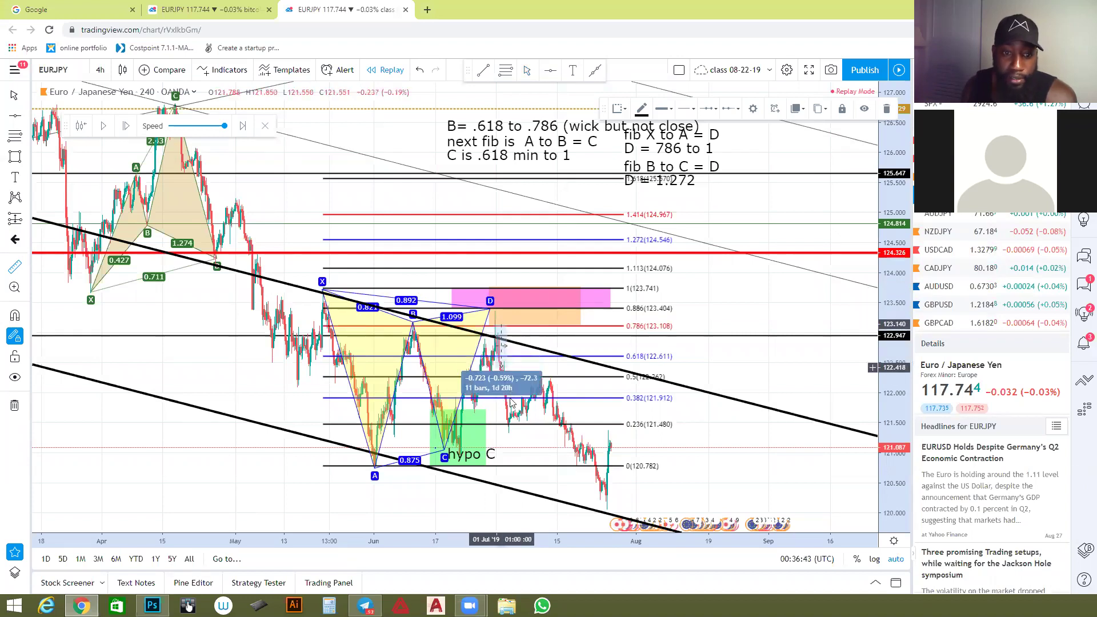
left_click(520, 433)
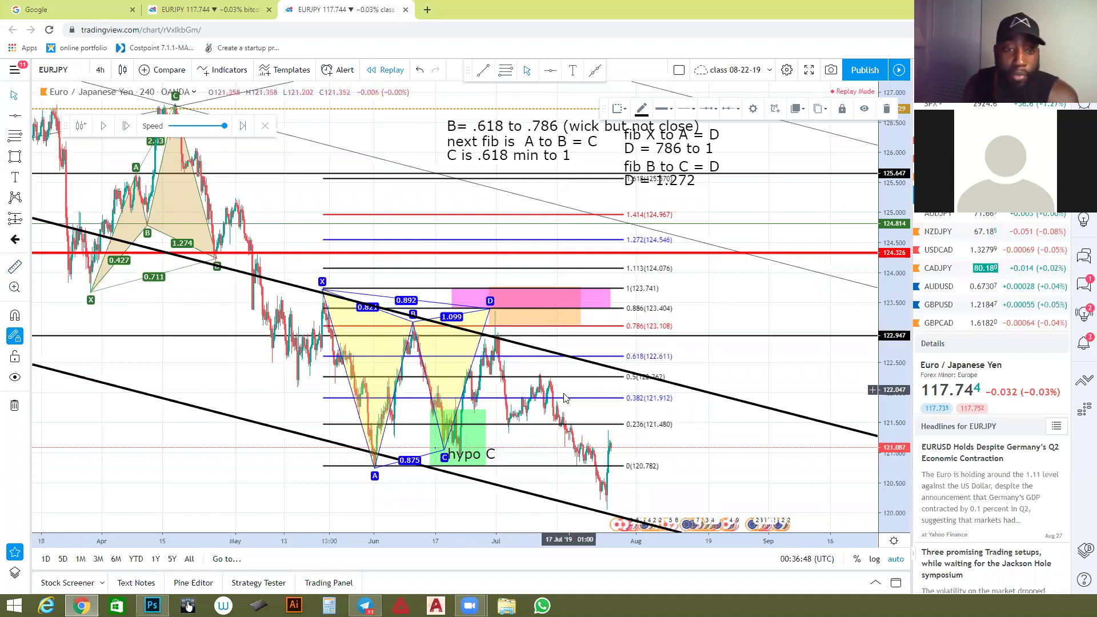
Delete the Fibonacci retracement drawn over the yellow XABCD pattern.
scroll(565, 398, "up", 2)
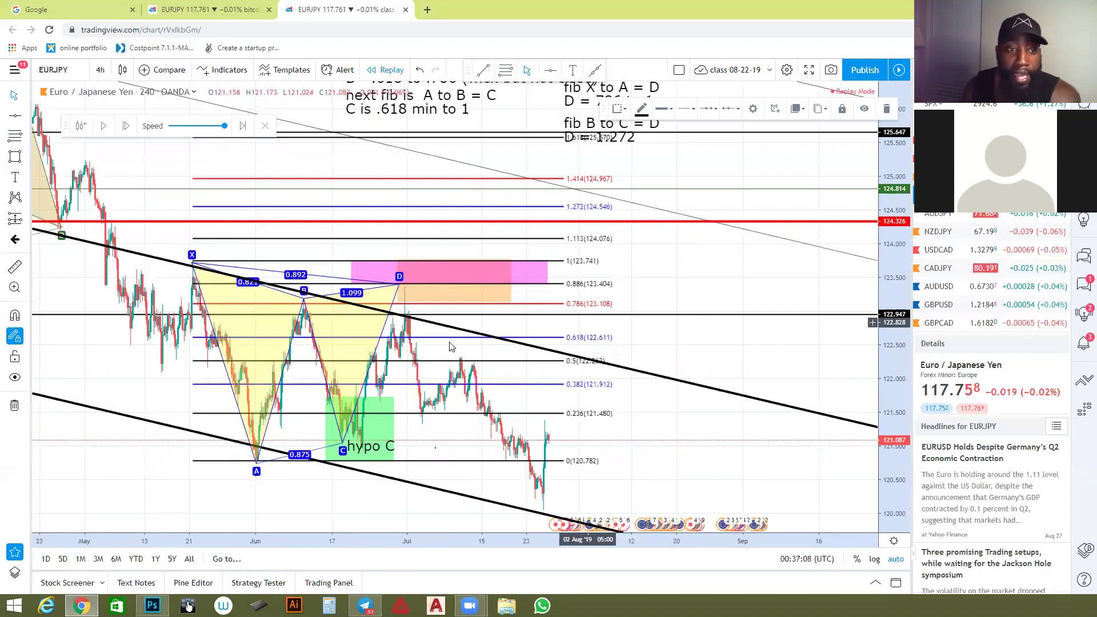
scroll(384, 327, "down", 2)
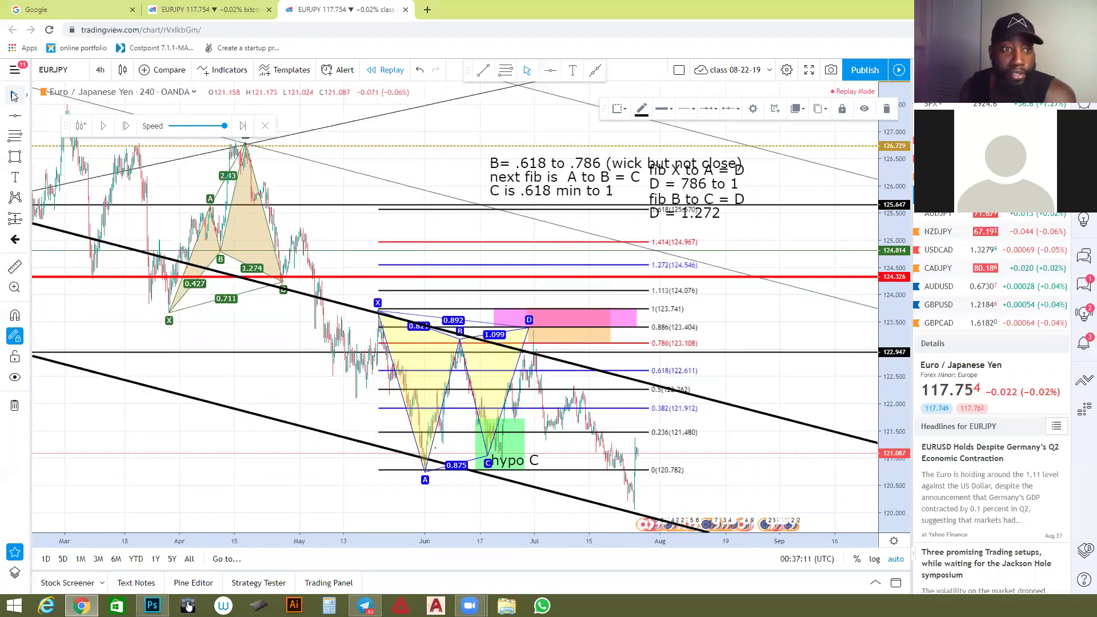
left_click(26, 96)
left_click(287, 358)
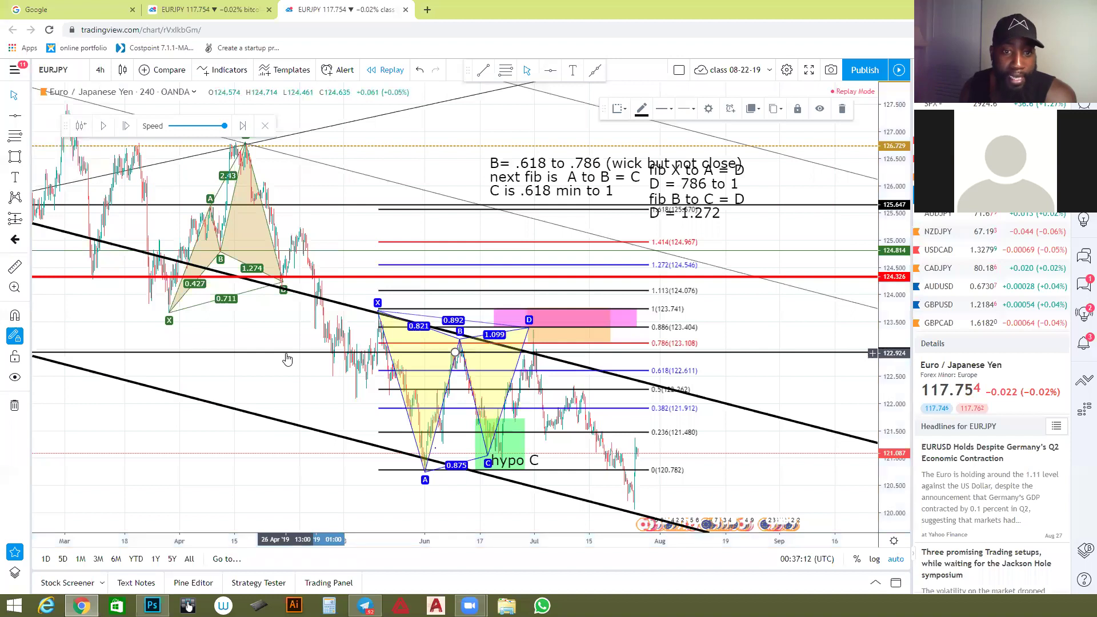
scroll(352, 385, "down", 5)
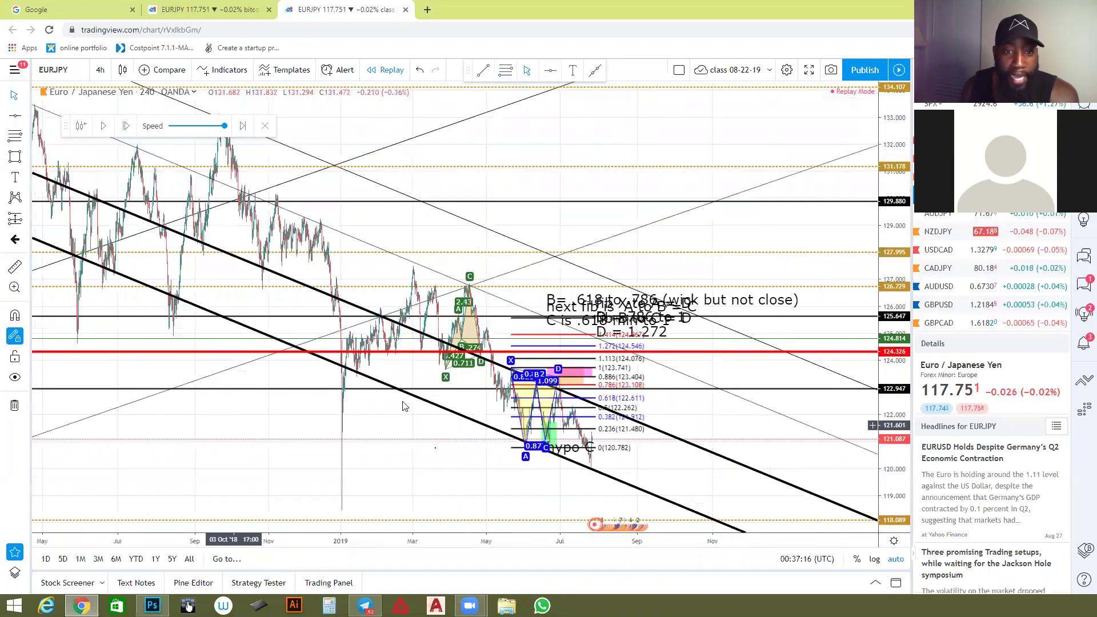
scroll(365, 383, "up", 5)
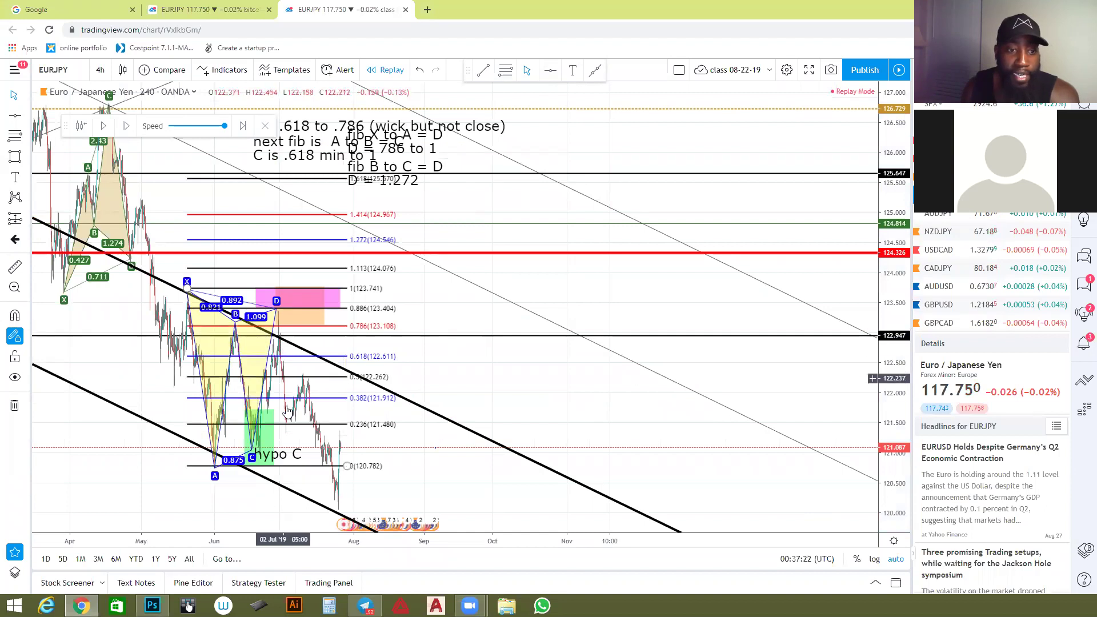
left_click_drag(416, 457, 453, 358)
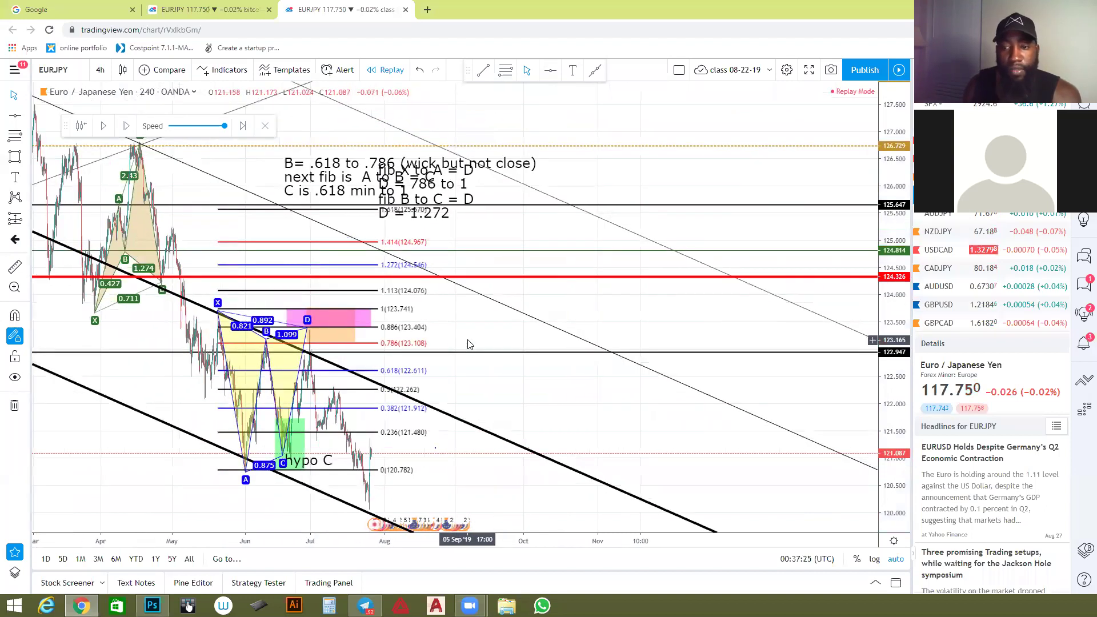
left_click(405, 345)
key("Delete")
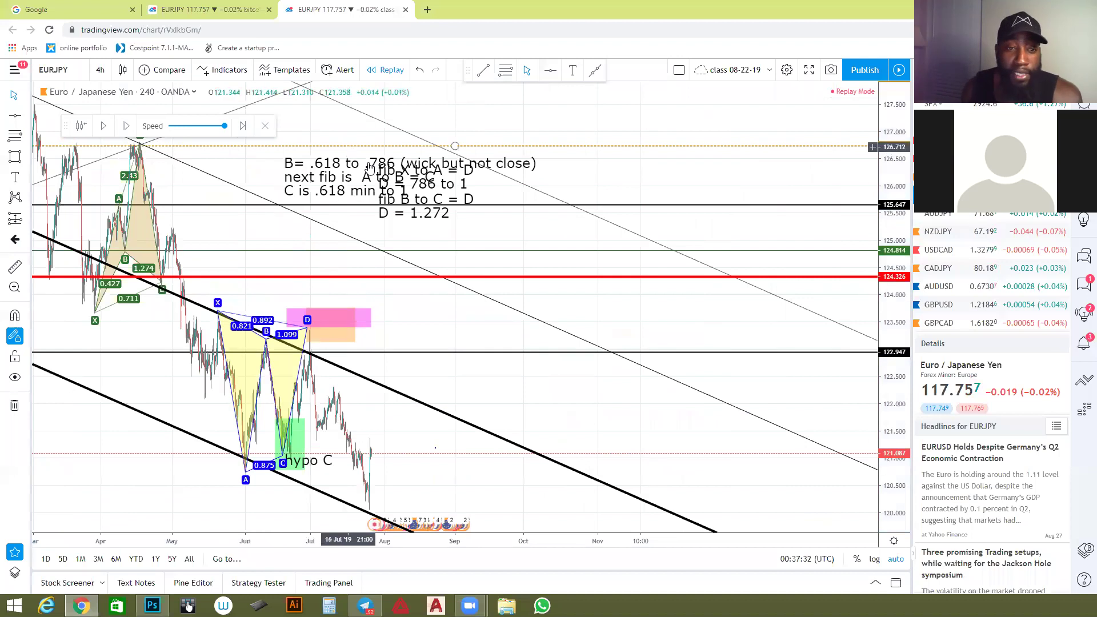
Spread out the overlapping rule notes above the pattern, separating the B range, X to A and B to C texts.
left_click_drag(405, 213, 525, 119)
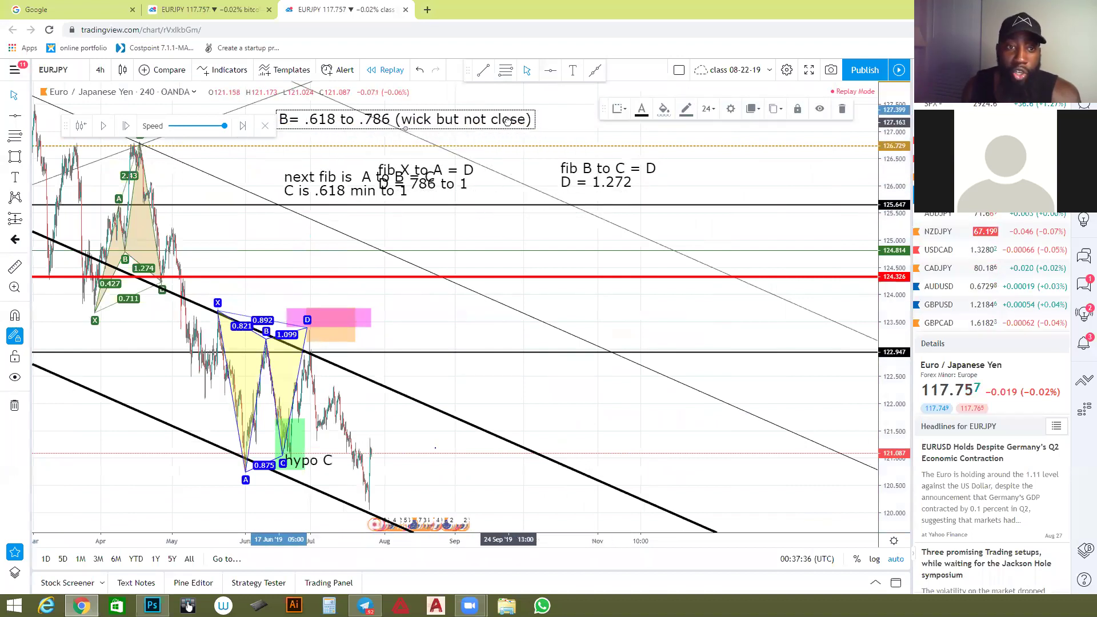
left_click_drag(457, 171, 515, 157)
left_click_drag(581, 153, 591, 141)
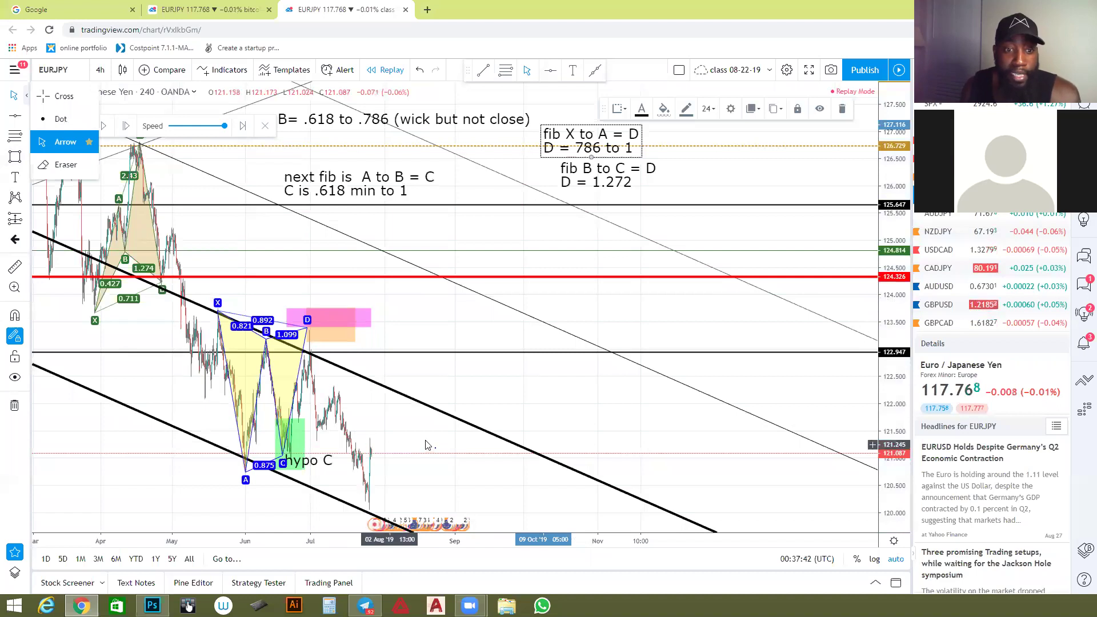
Place a horizontal line at about 122.221, through the middle of the yellow pattern.
scroll(426, 427, "down", 2)
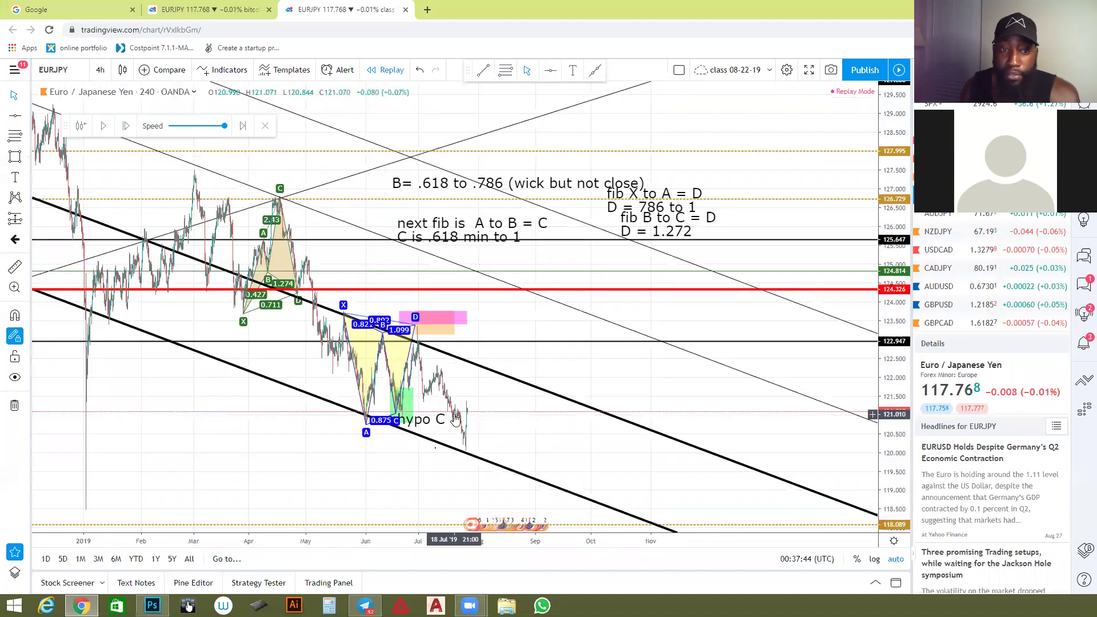
scroll(425, 434, "up", 2)
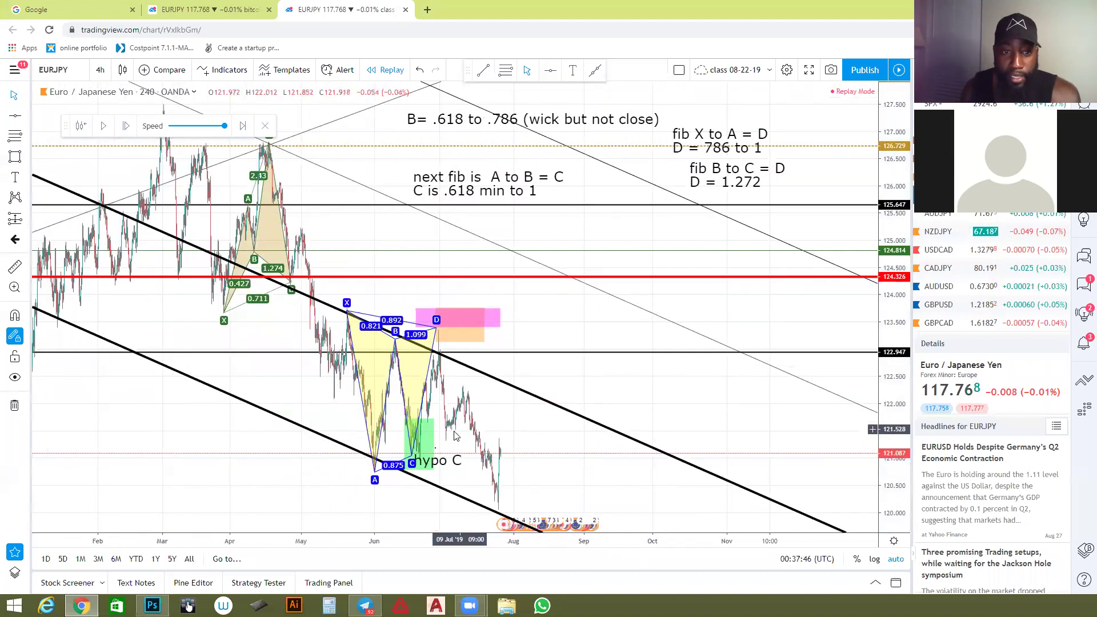
scroll(474, 443, "up", 2)
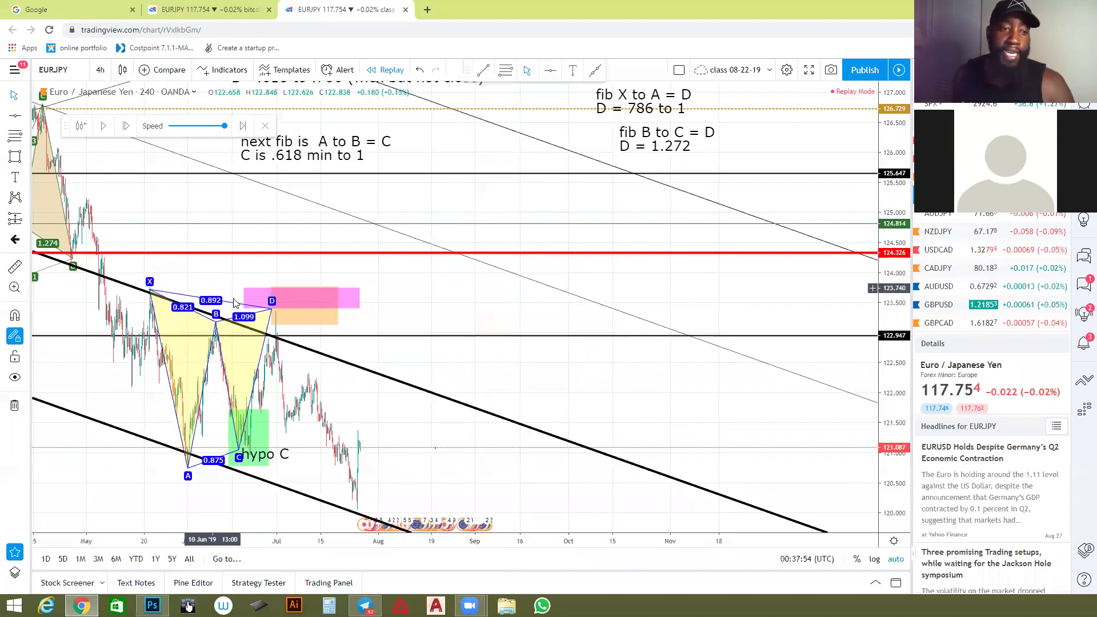
scroll(213, 364, "down", 1)
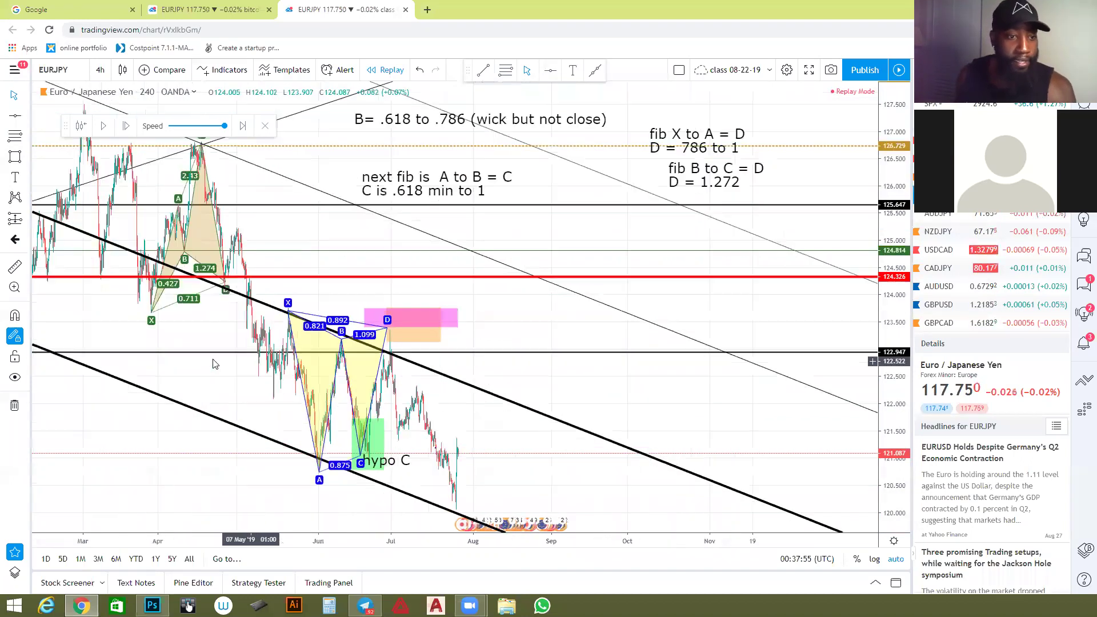
left_click(15, 137)
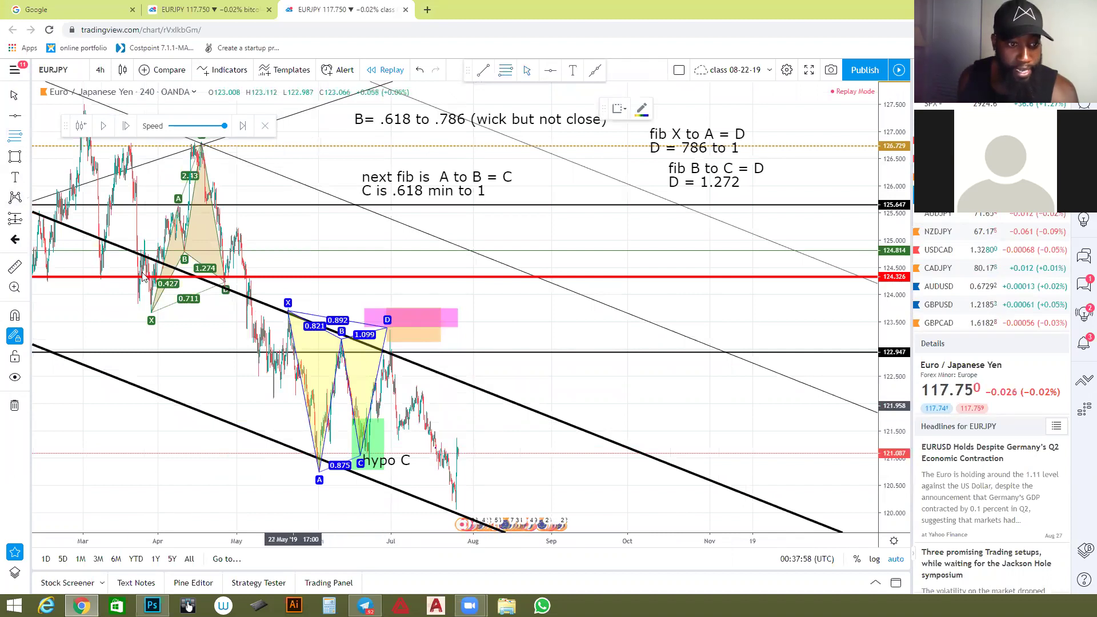
left_click(15, 117)
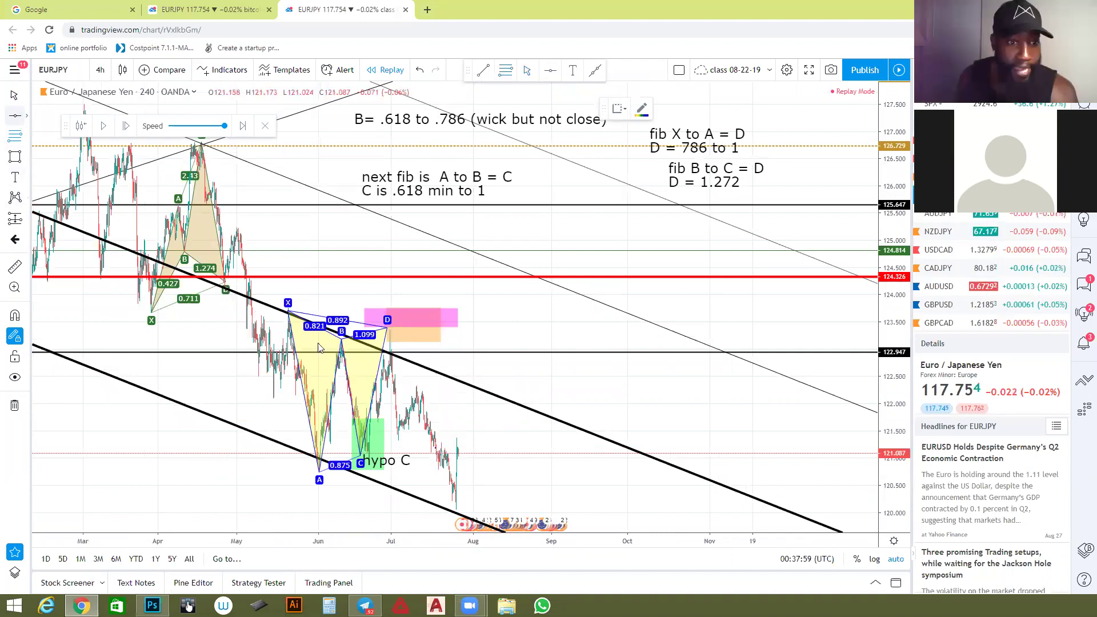
left_click(312, 392)
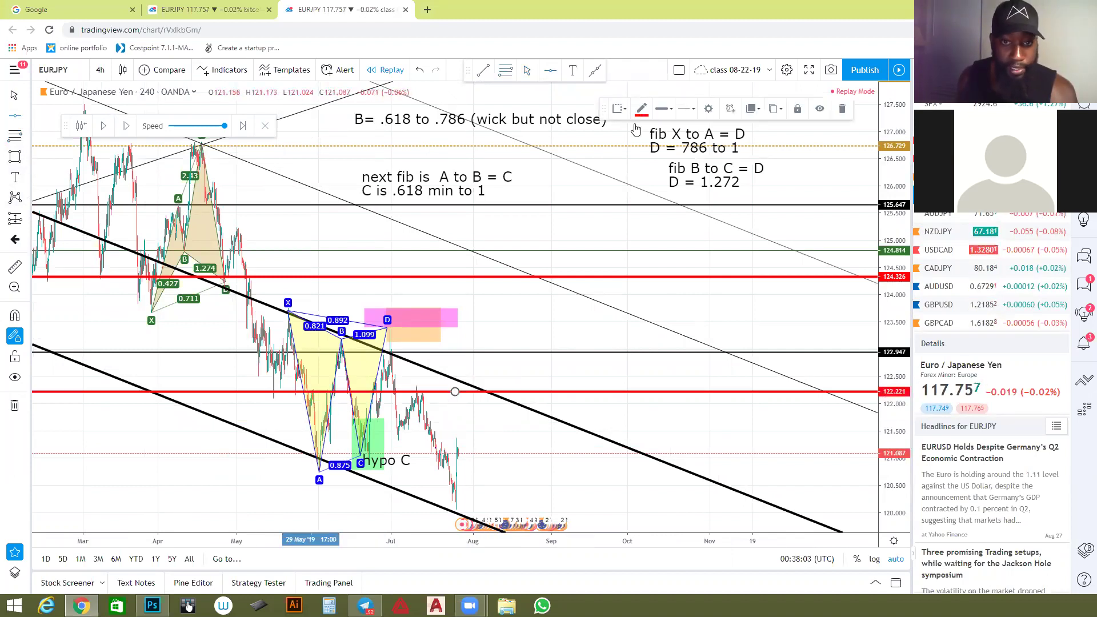
Make the new horizontal line thinner and colour it dark red.
left_click(690, 133)
left_click(641, 108)
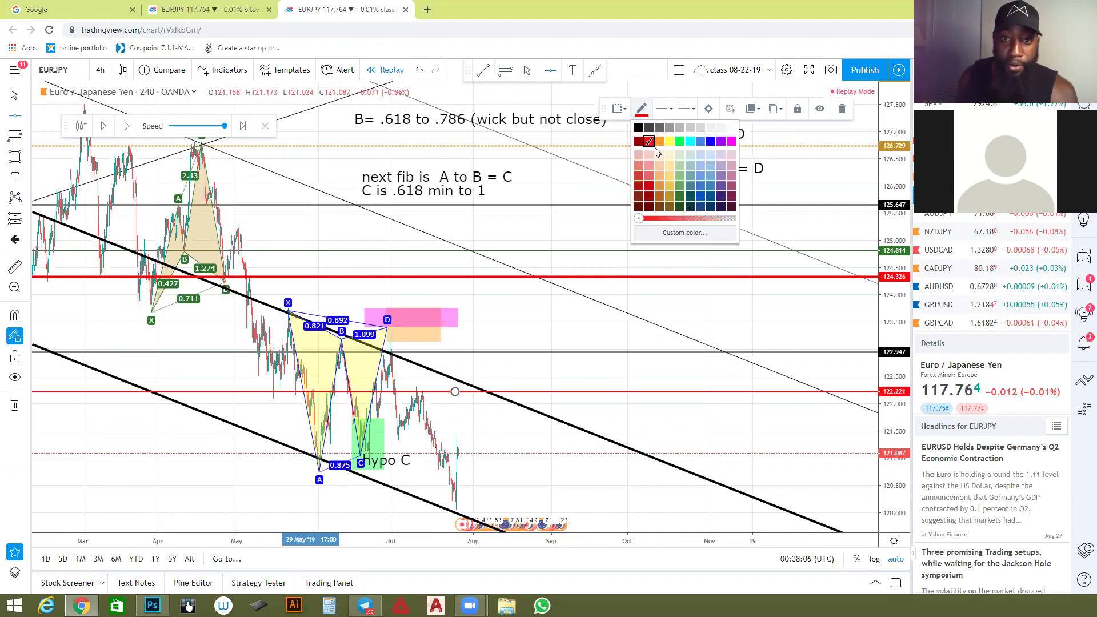
left_click(641, 142)
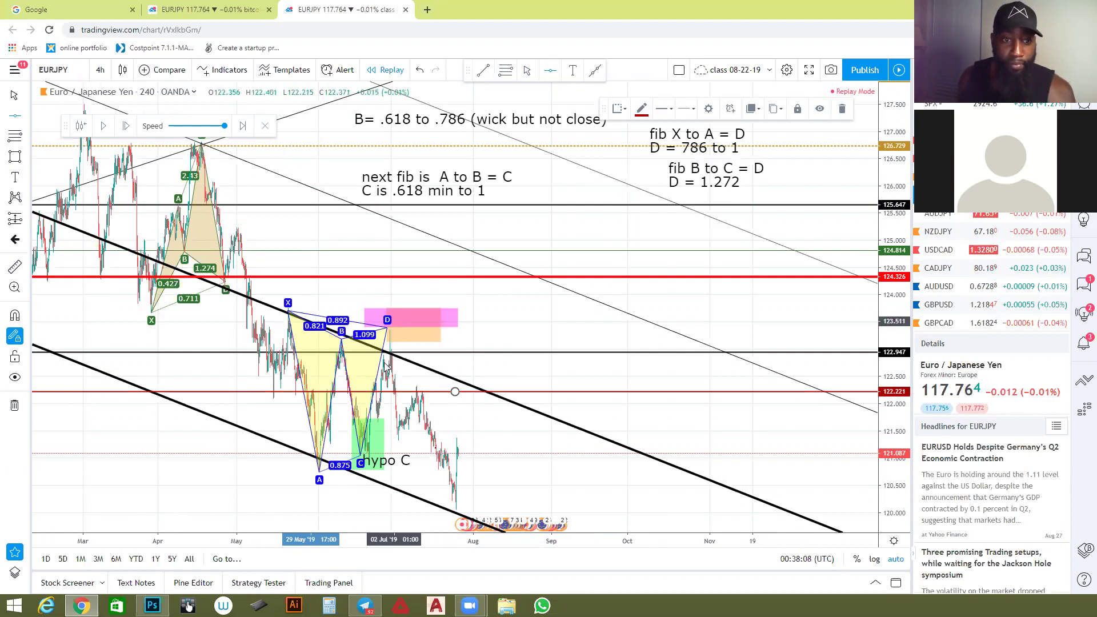
Draw a thin magenta rectangle along the dark red line, from about 10 May to 14 Aug 2019.
scroll(354, 410, "up", 1)
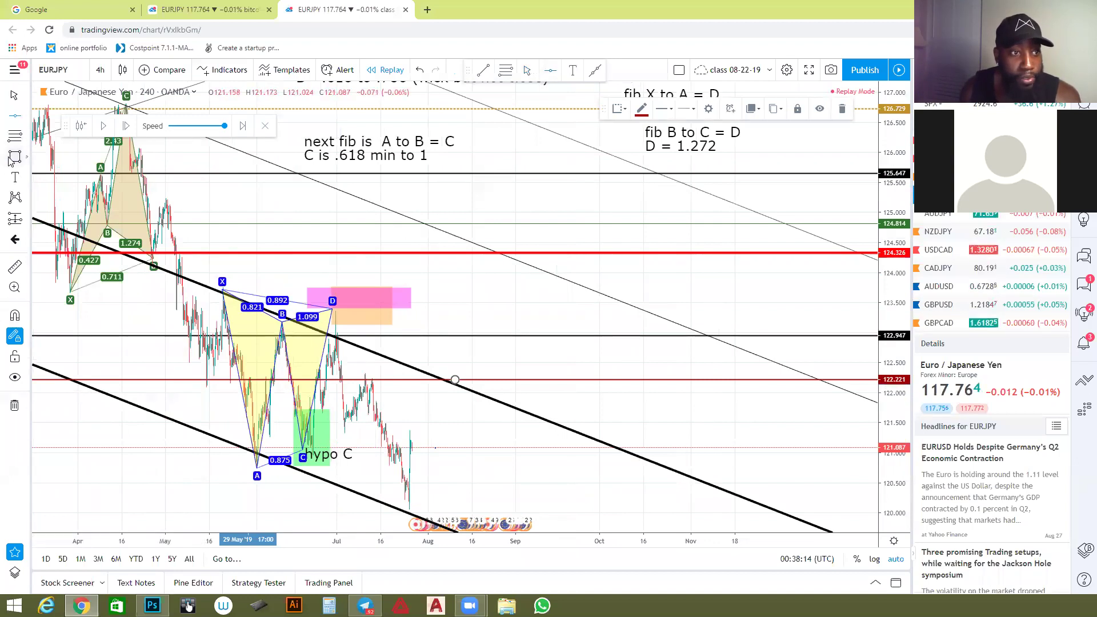
left_click(193, 377)
left_click(250, 386)
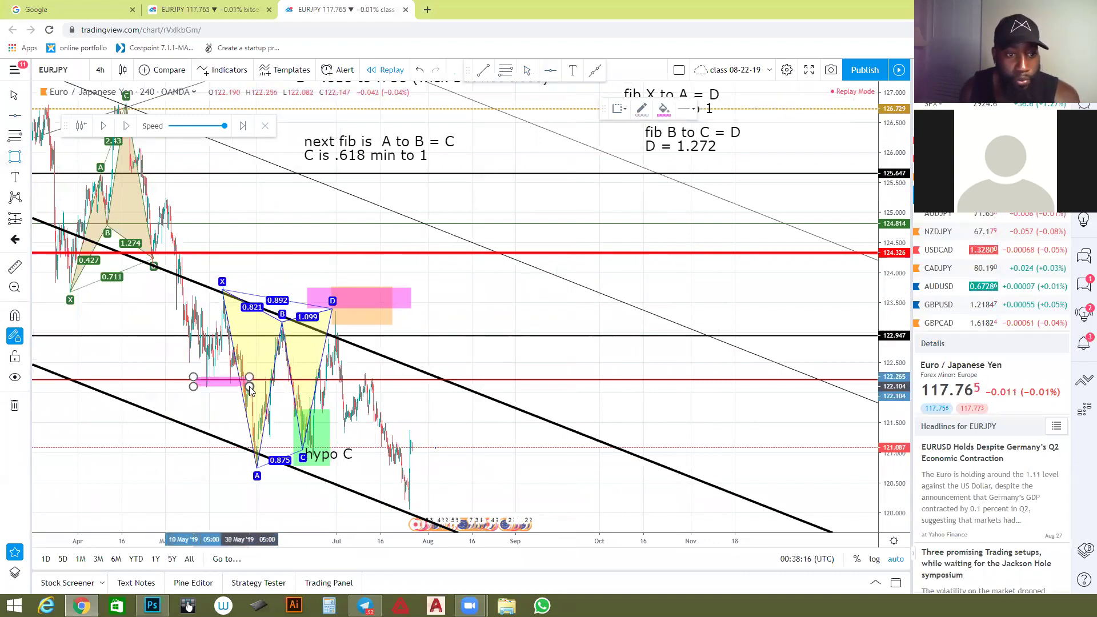
left_click_drag(254, 389, 467, 388)
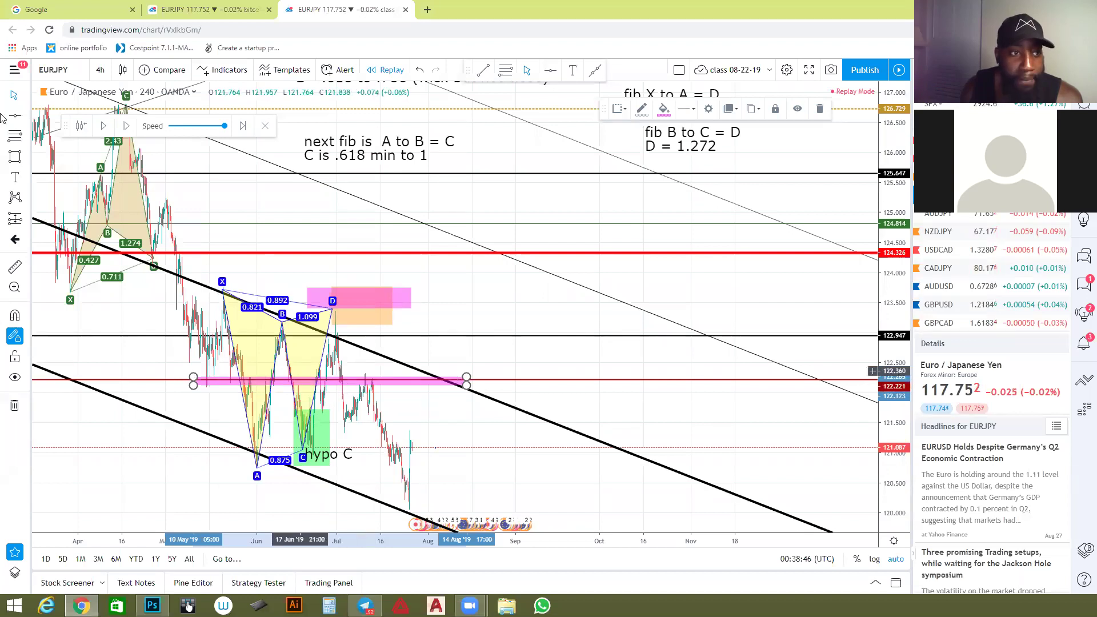
left_click(14, 157)
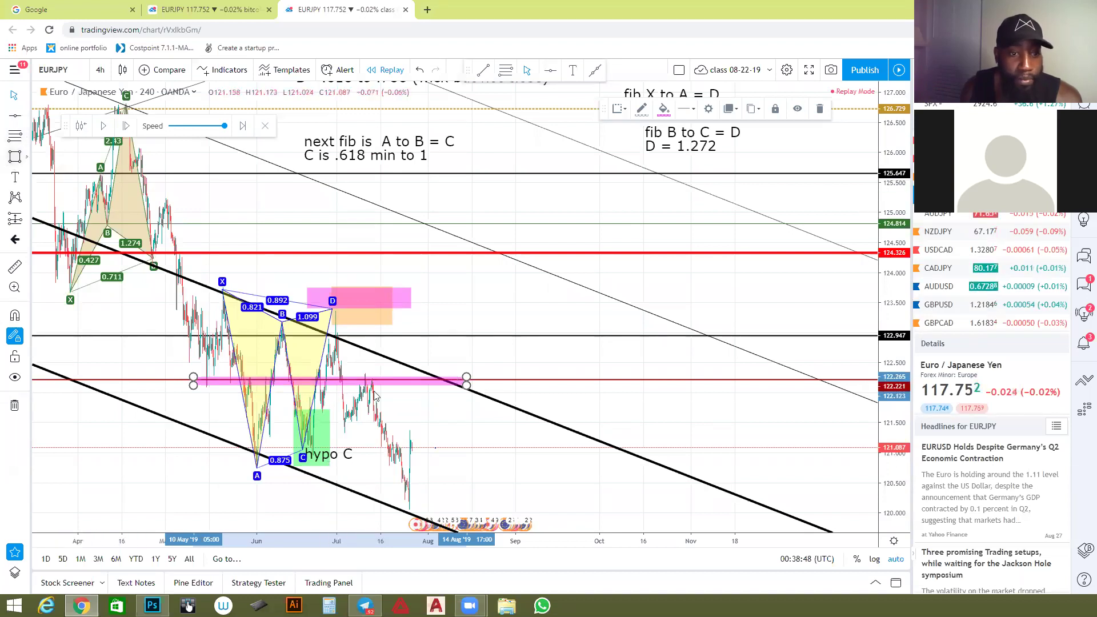
mouse_move(335, 396)
left_mouse_down()
mouse_move(375, 437)
mouse_move(415, 448)
mouse_move(396, 369)
left_mouse_up()
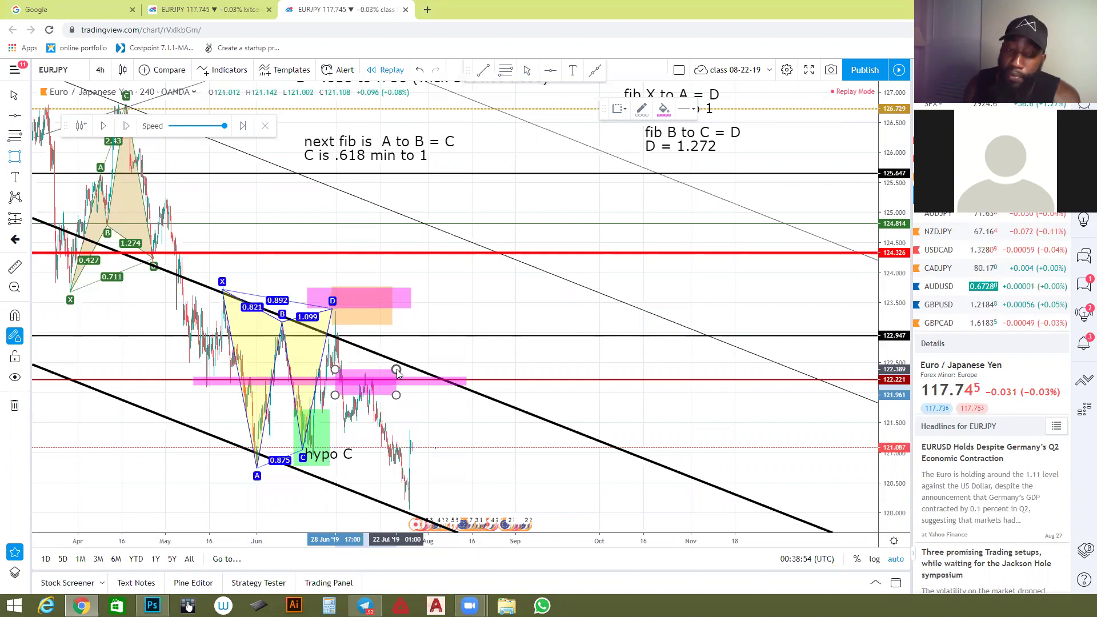
left_click_drag(397, 369, 440, 513)
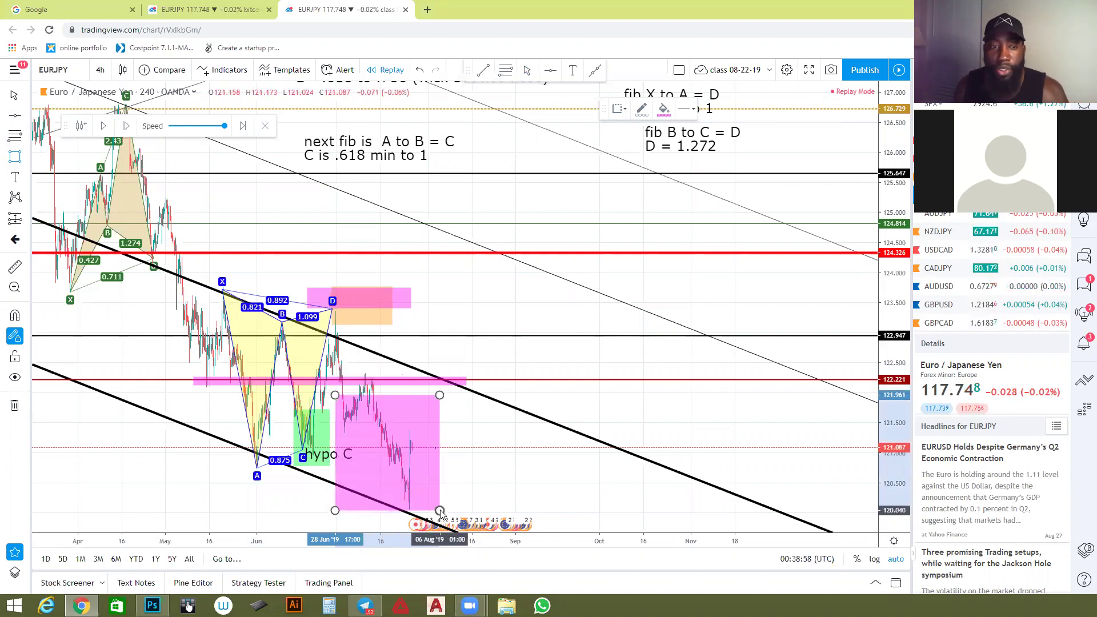
key("Delete")
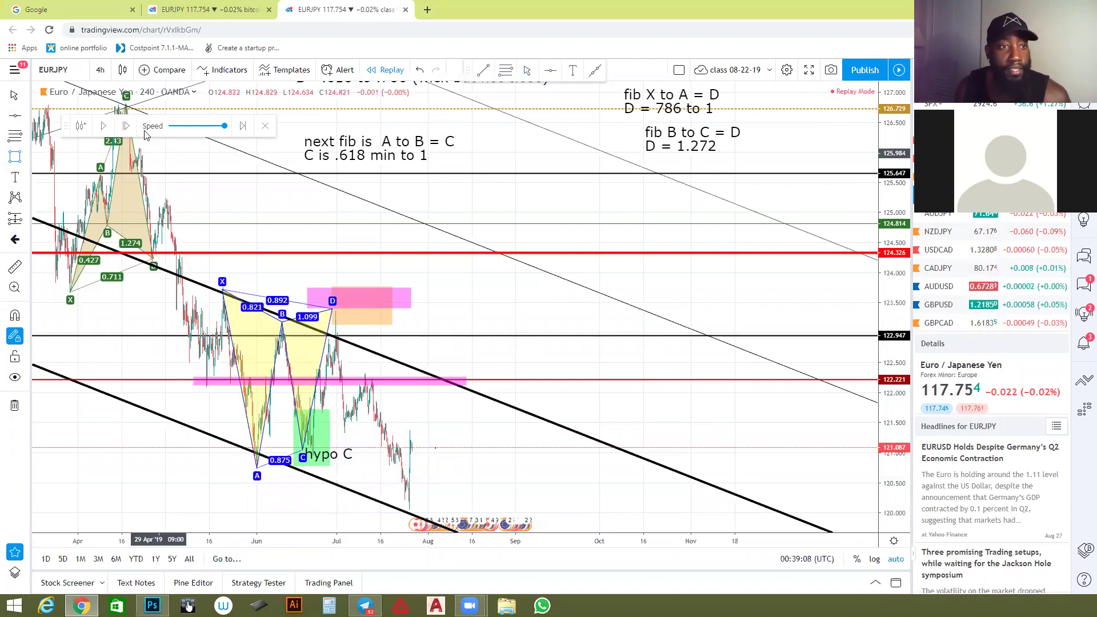
Run the bar replay forward to the latest available price data.
left_click(104, 126)
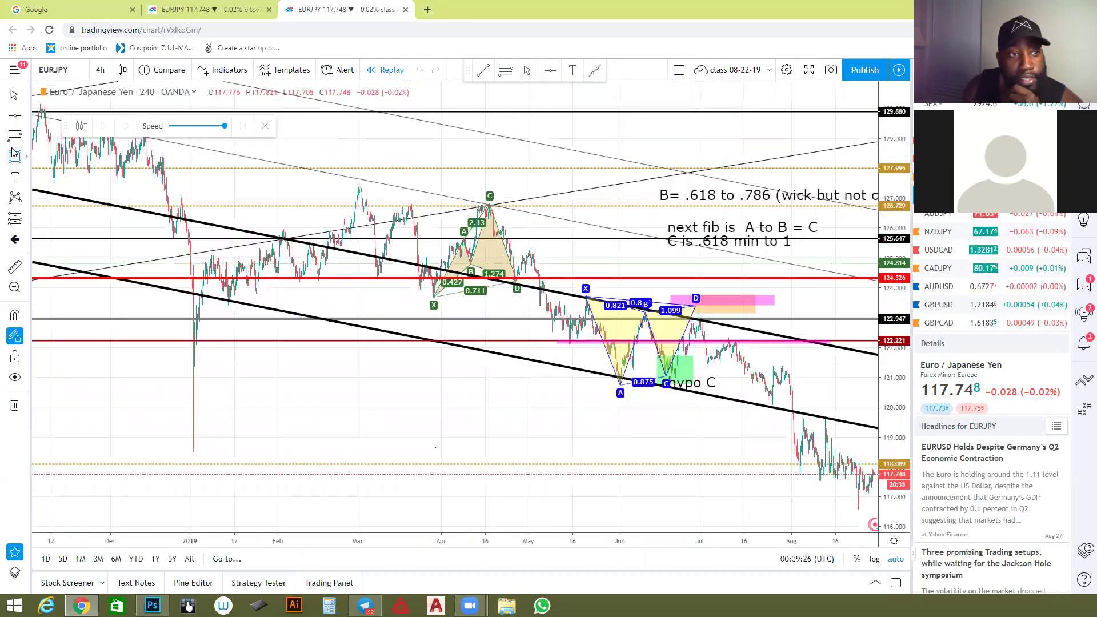
Delete the green zone and the "hypo C" label at the yellow pattern's point C.
left_click(693, 367)
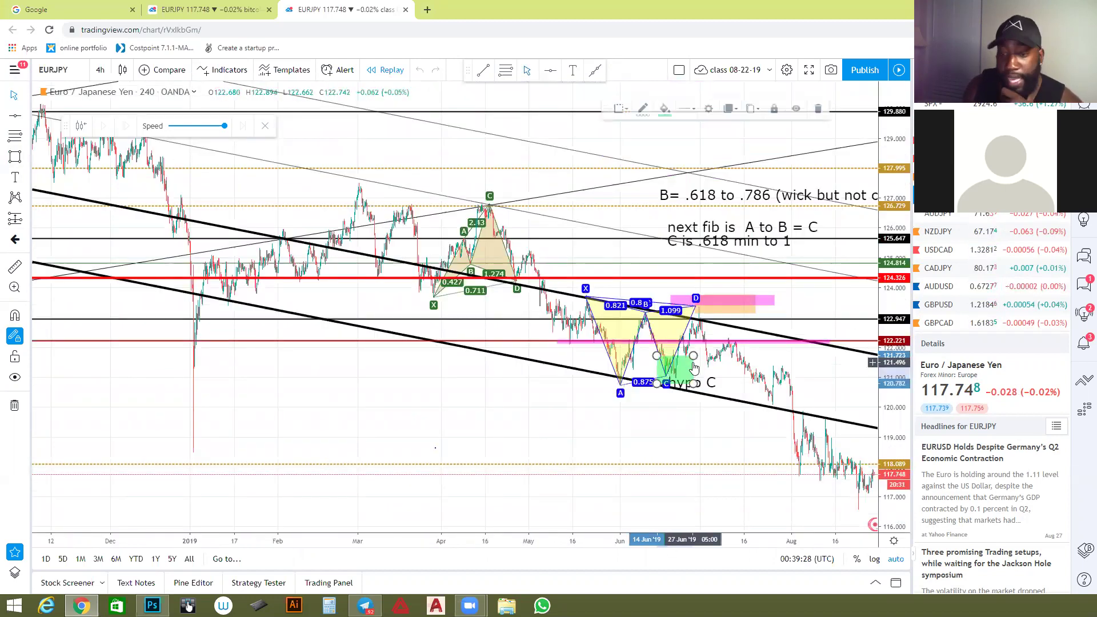
key("Delete")
left_click(714, 385)
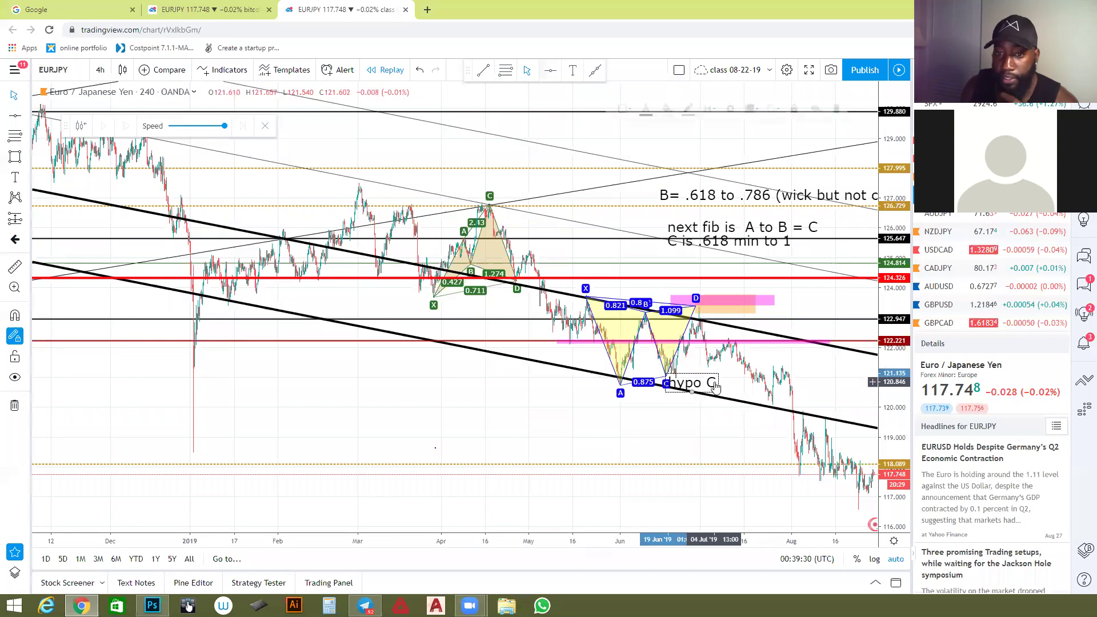
key("Delete")
left_click_drag(732, 443, 622, 464)
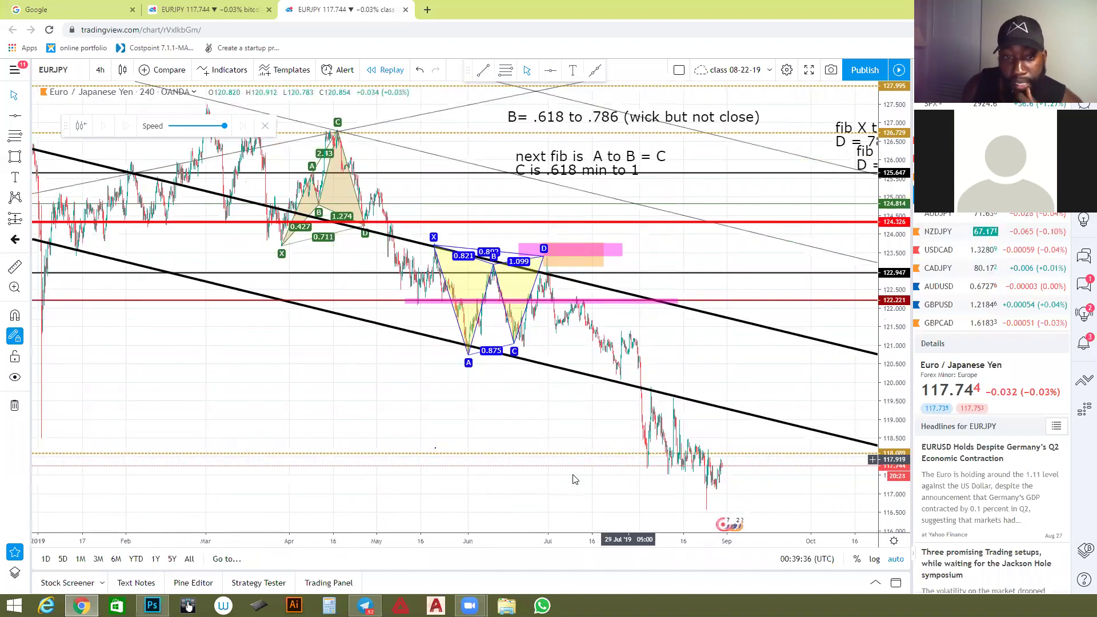
scroll(497, 434, "up", 1)
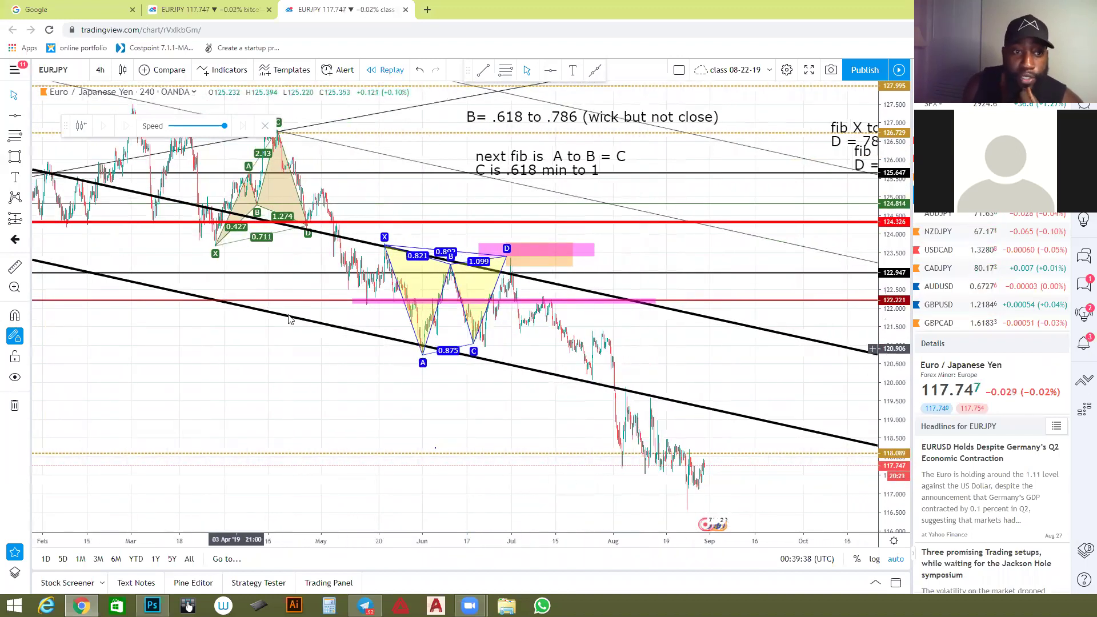
scroll(288, 319, "up", 2)
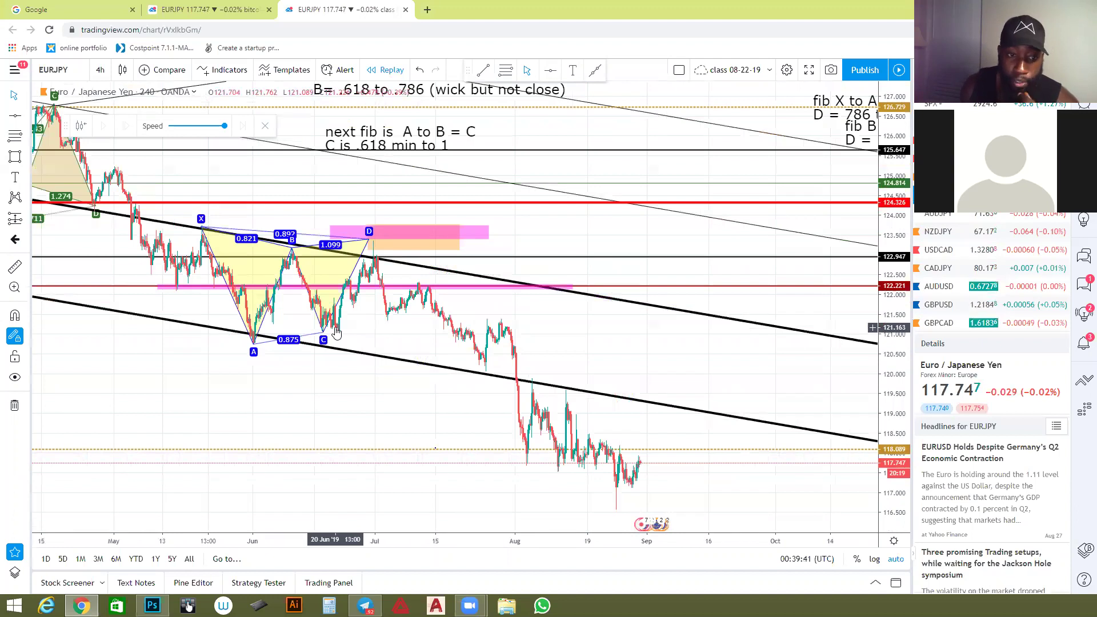
Switch to the bitcoin layout, dismiss the Load layout dialog and open the XAUUSD chart from the watchlist.
scroll(333, 320, "up", 1)
left_click_drag(328, 308, 460, 341)
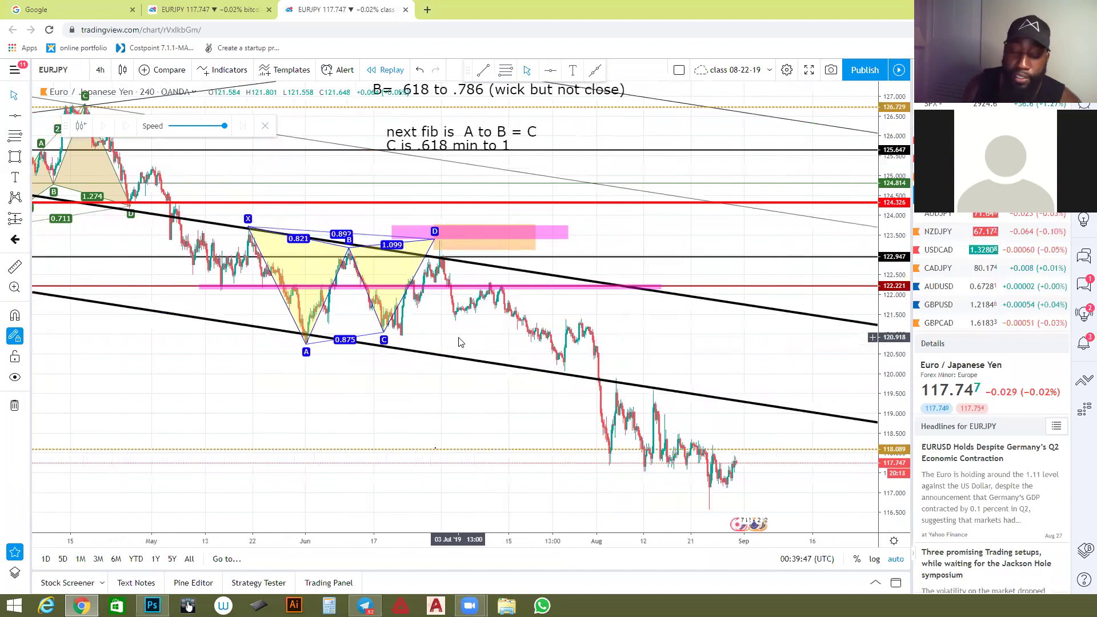
left_click(203, 9)
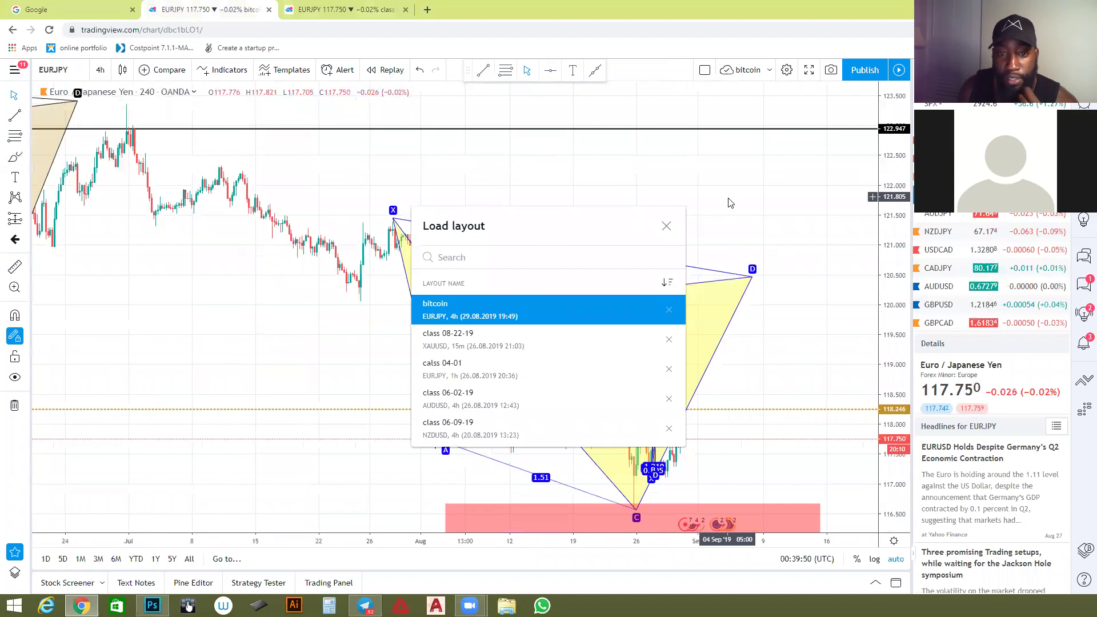
key("Escape")
left_click(937, 195)
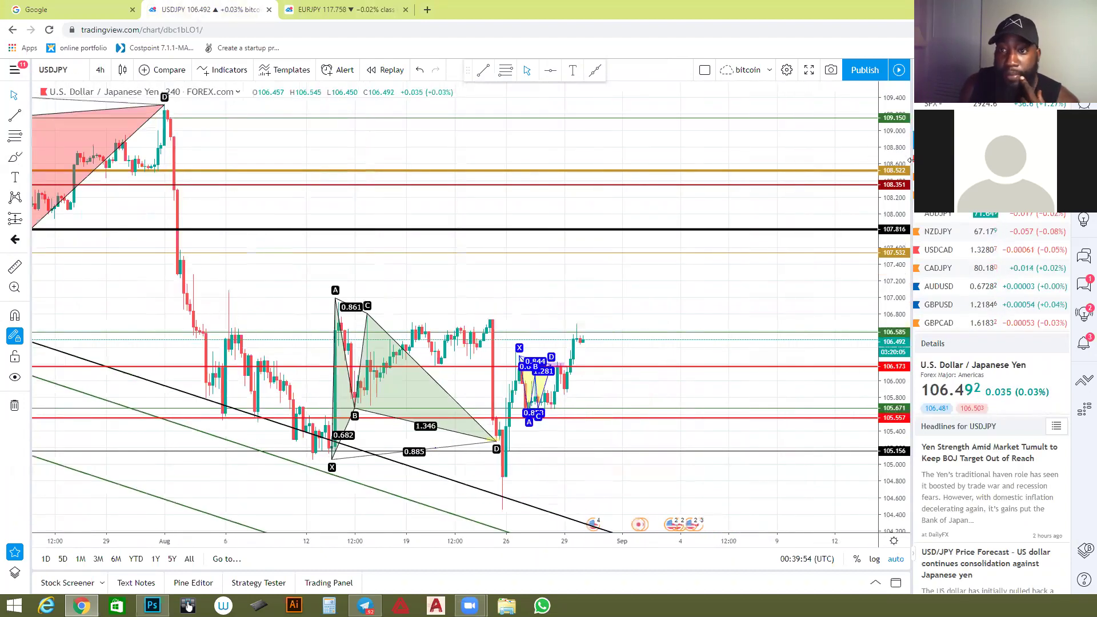
left_click(937, 176)
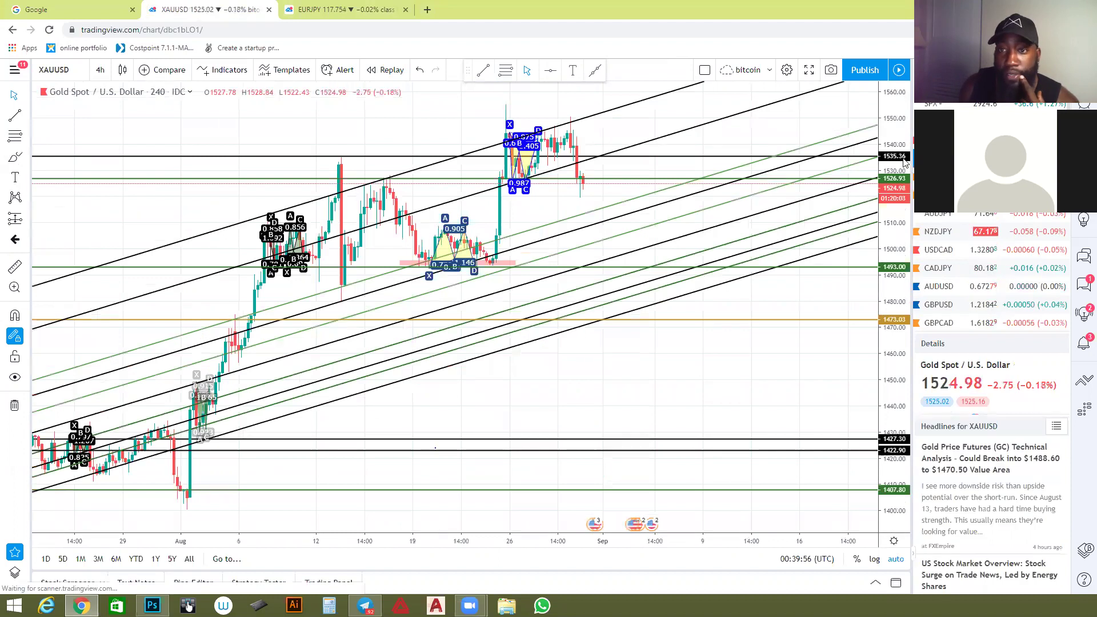
Set the gold chart's interval to 15 minutes and frame the yellow XABCD pattern.
scroll(453, 166, "up", 3)
scroll(453, 166, "down", 3)
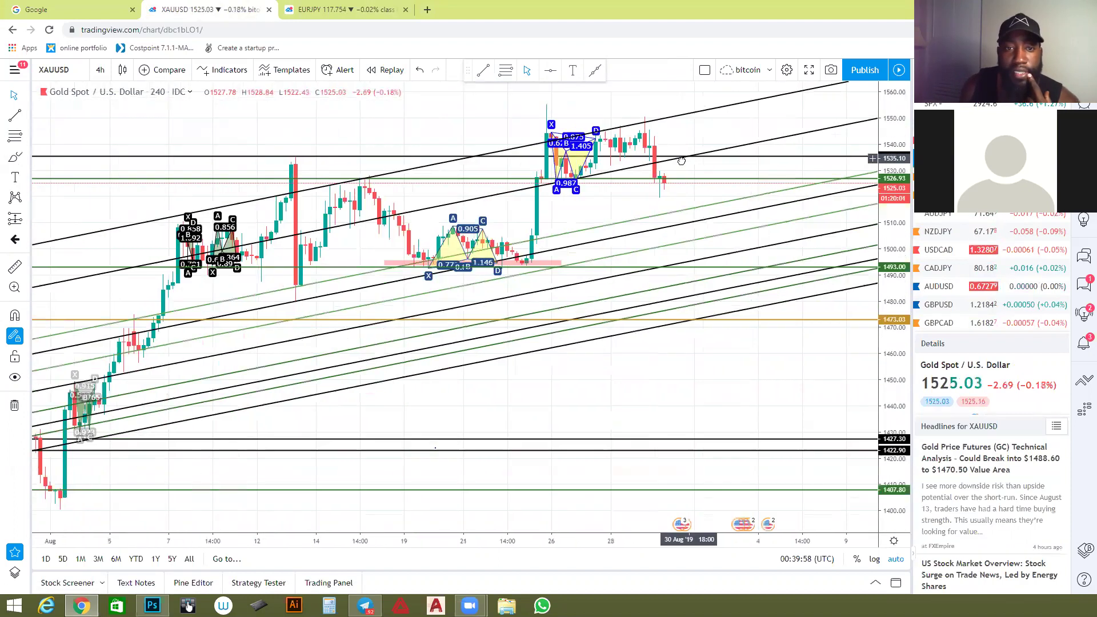
scroll(454, 166, "up", 4)
left_click(100, 70)
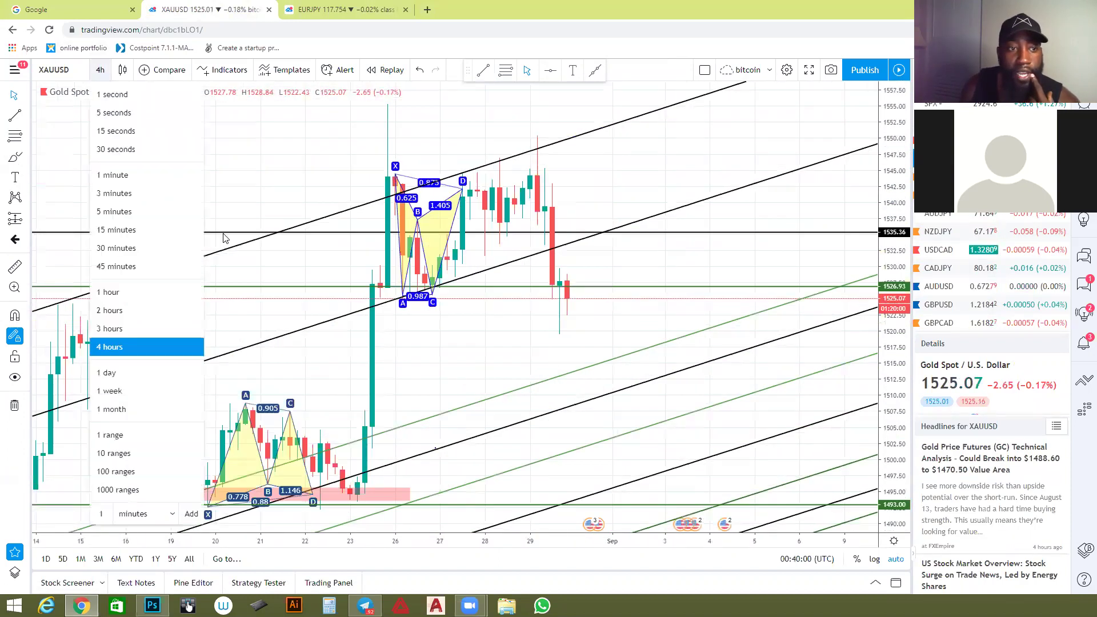
left_click(135, 229)
scroll(314, 288, "down", 10)
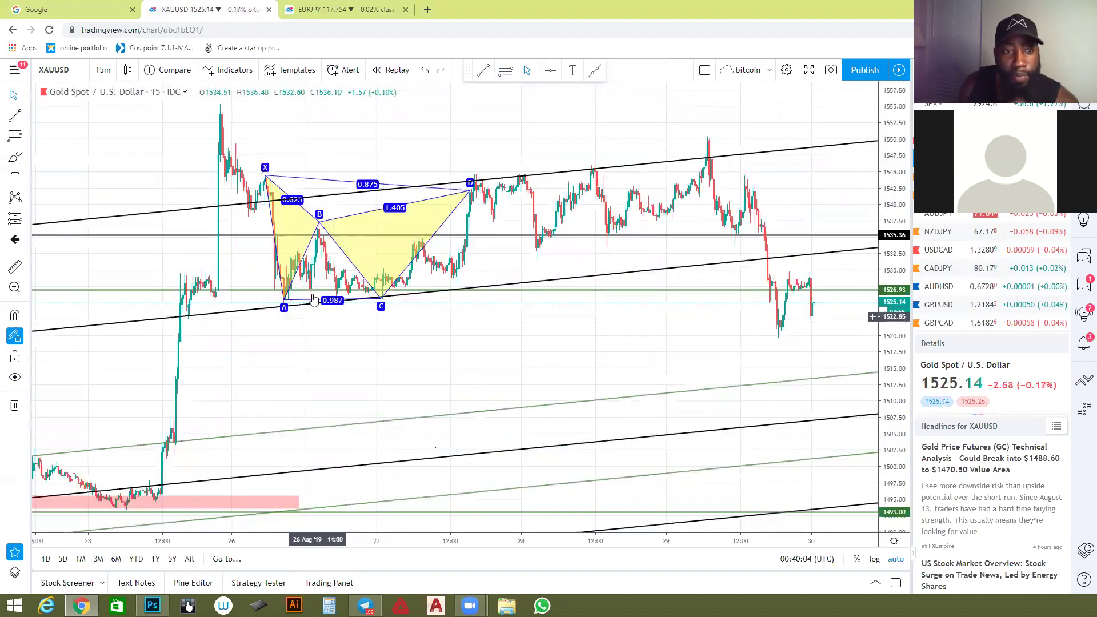
scroll(183, 245, "up", 2)
Draw a Fib Retracement from the yellow pattern's point X at 1544.64 down to 1525.19 at 28 Aug 04:30.
left_click(15, 137)
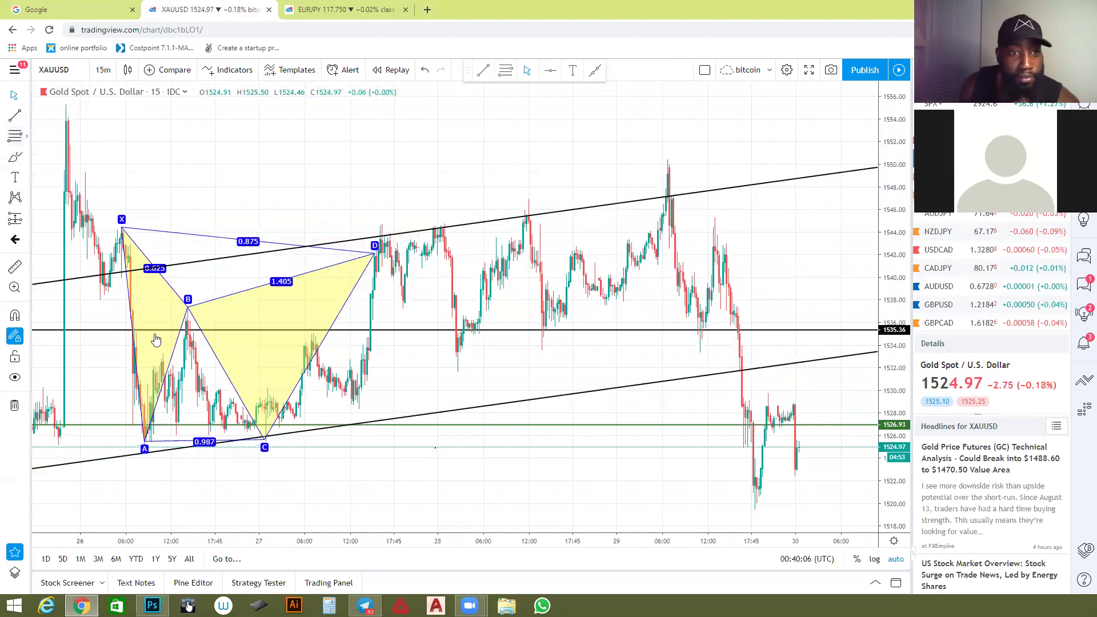
left_click(121, 226)
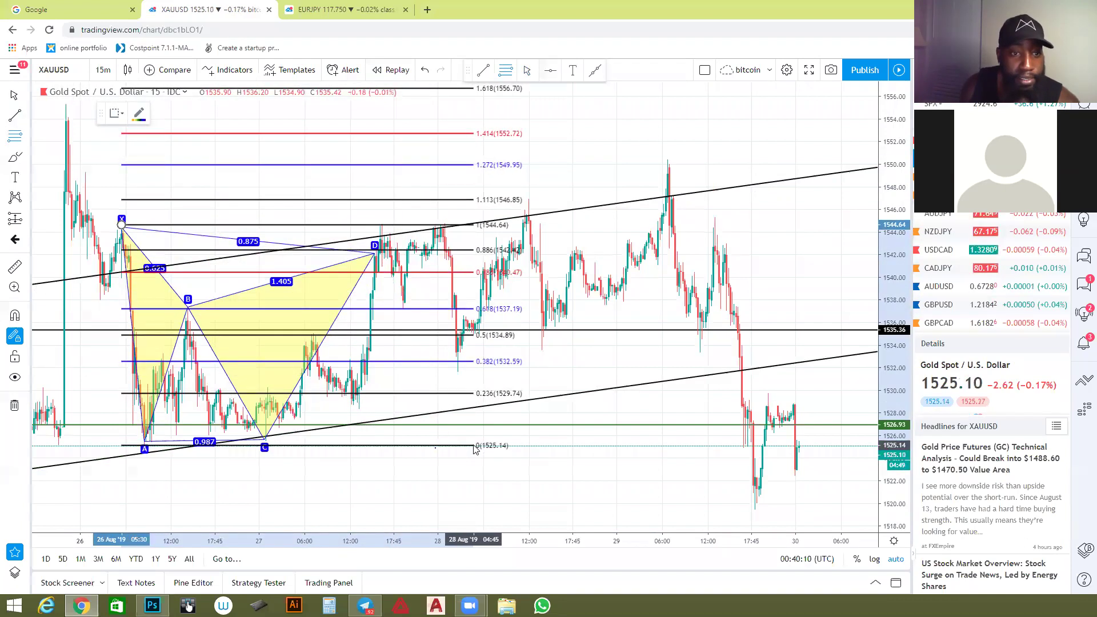
left_click(471, 445)
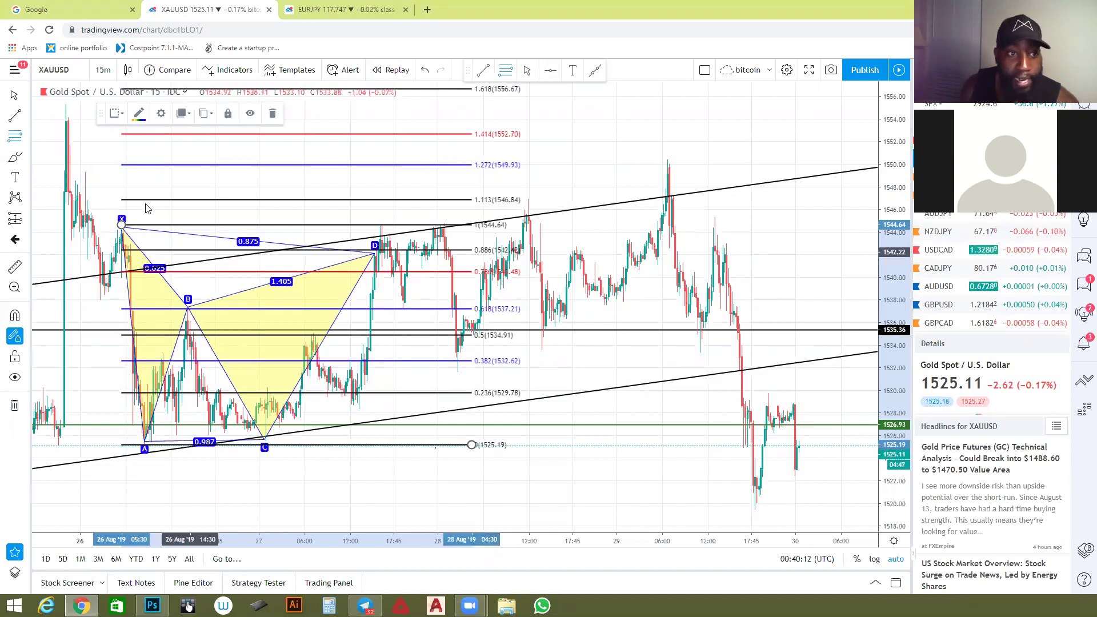
left_click(103, 208)
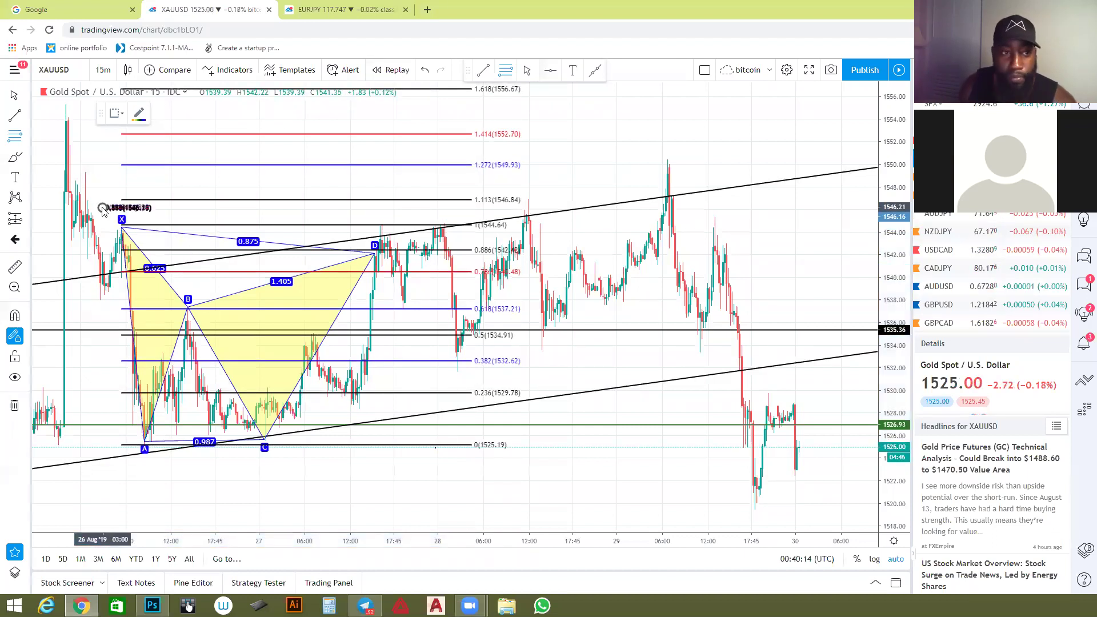
left_click(14, 94)
left_click(57, 130)
Adjust the yellow pattern's point C down level with point A so the AC ratio is 1.
left_click_drag(207, 216, 216, 215)
left_click(153, 443)
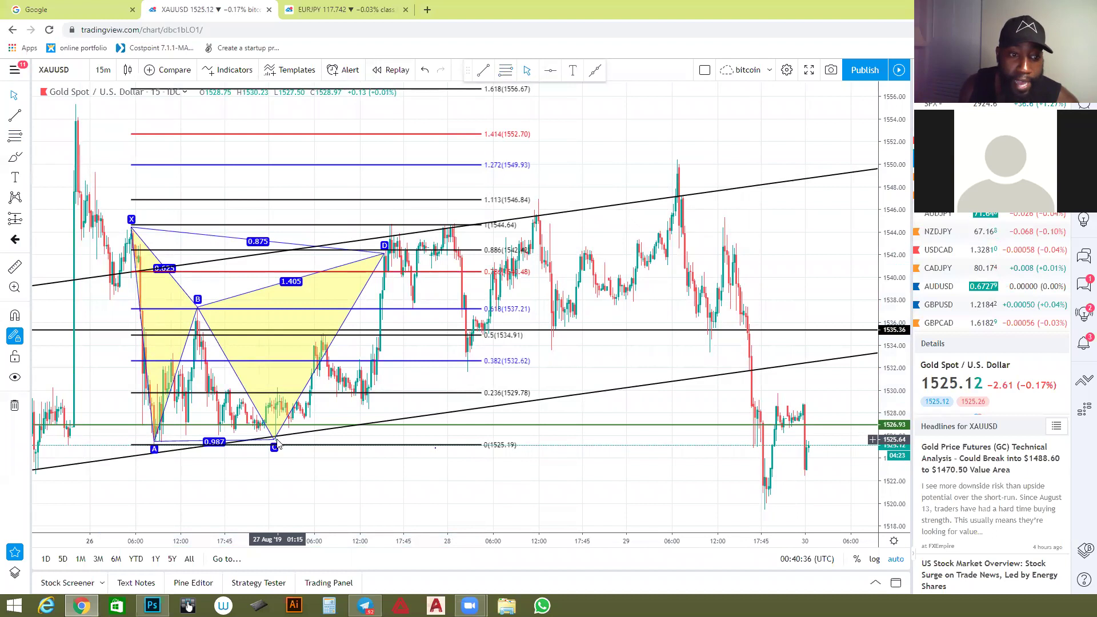
left_click_drag(273, 443, 276, 440)
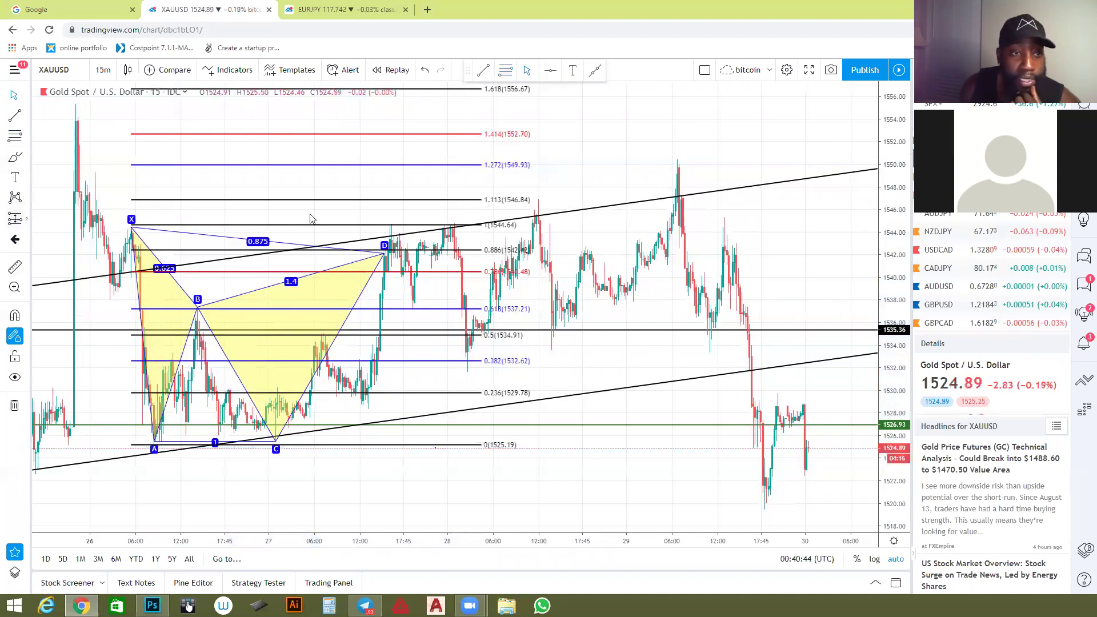
Draw a magenta rectangle around point D from about 1540.30 to 1544.74, spanning 27 Aug 04:30 to 20:45.
left_click(15, 163)
left_click(57, 179)
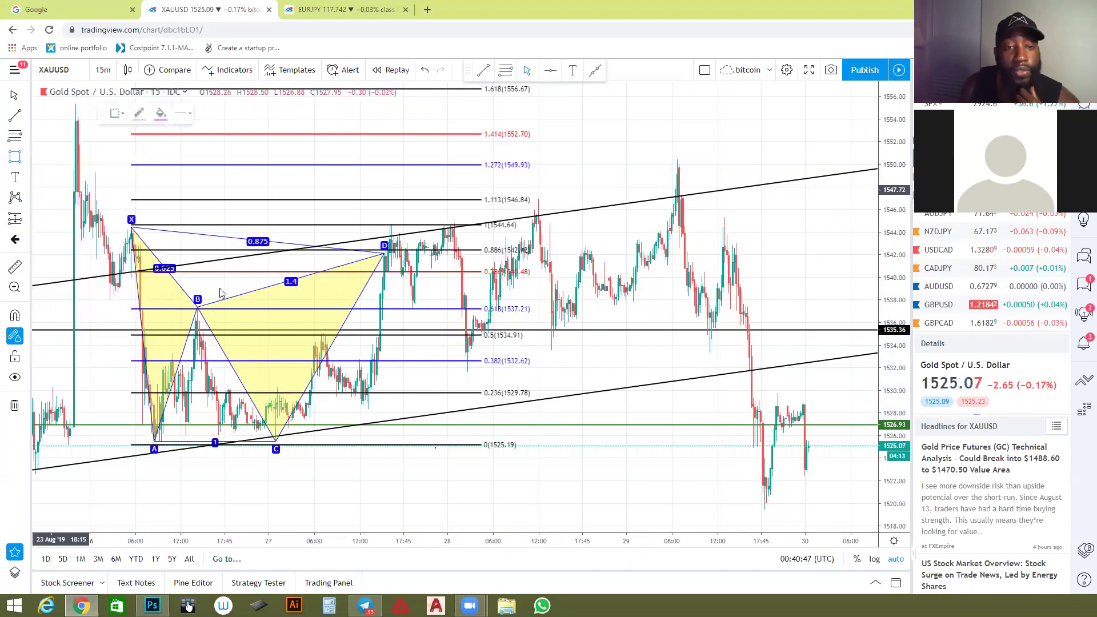
left_click(408, 271)
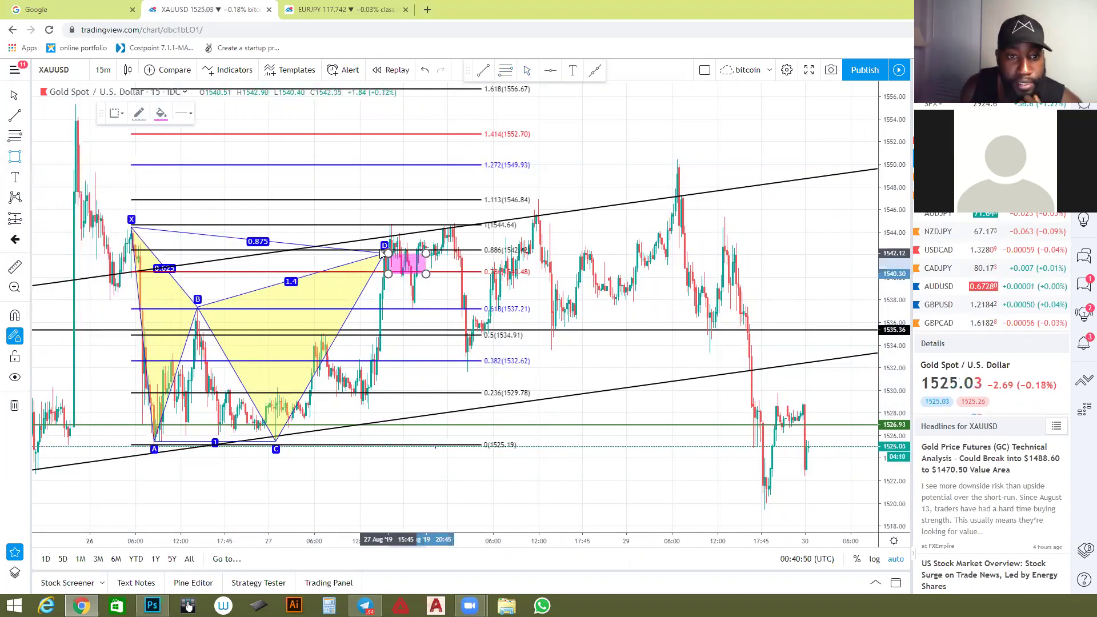
left_click(302, 224)
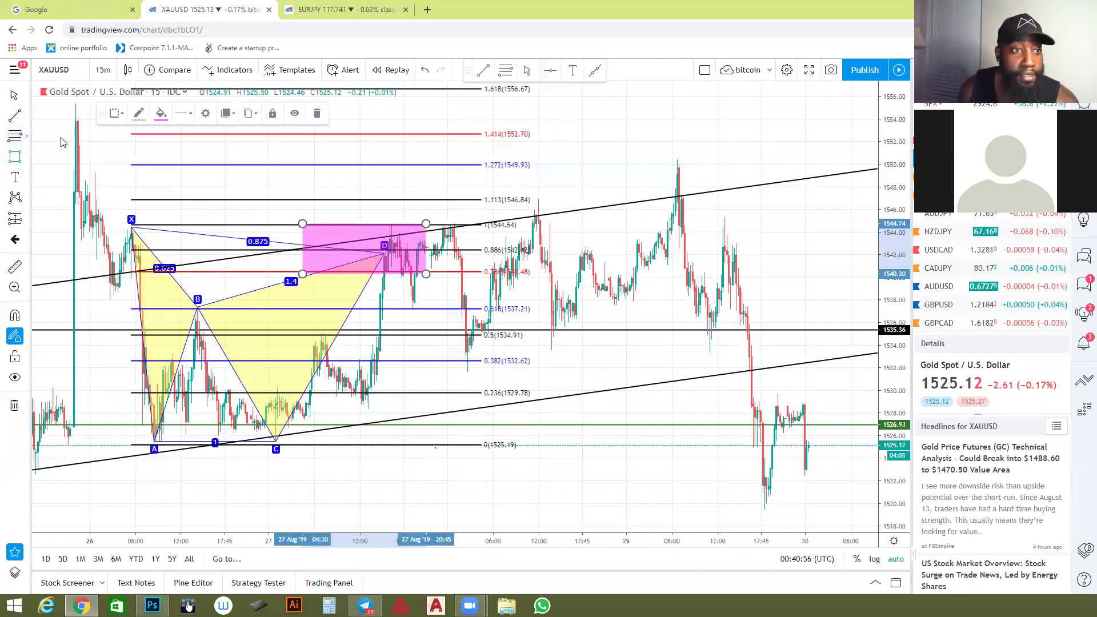
Draw a thin magenta rectangle above the pattern at about 1548.03 to 1548.53, from 26 Aug 02:45 to 28 Aug 04:45.
left_click(25, 157)
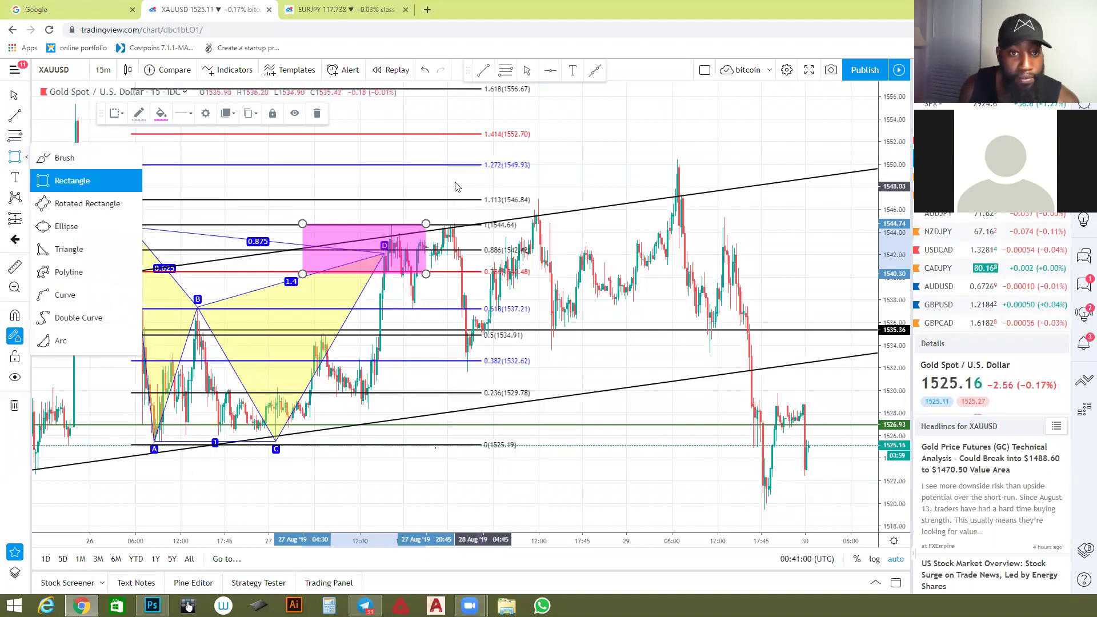
left_click(482, 183)
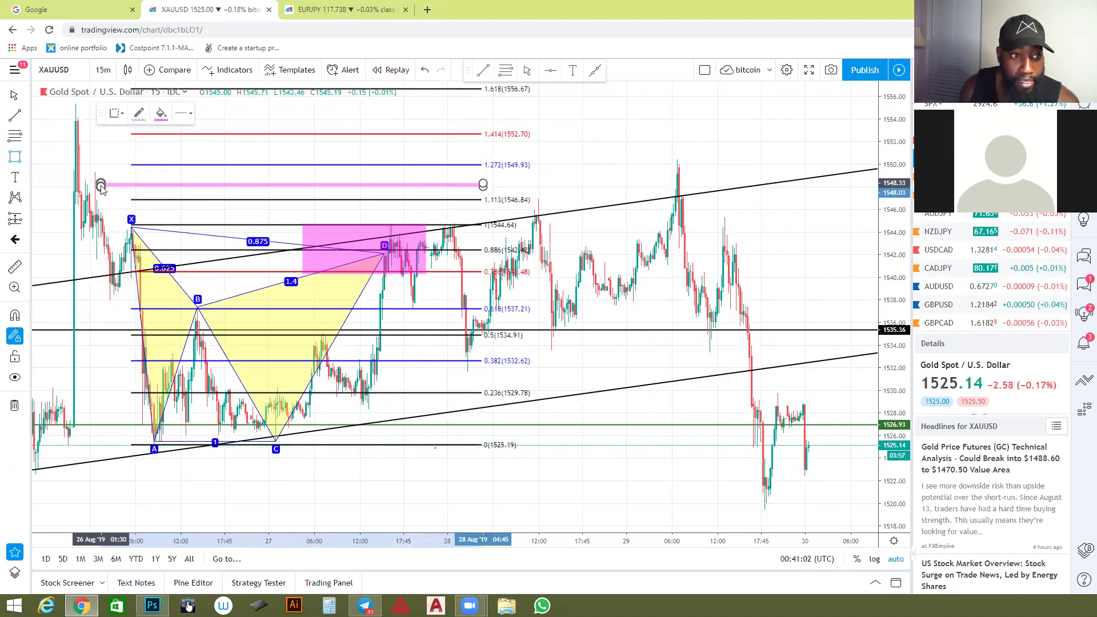
left_click(66, 106)
left_click_drag(69, 121, 112, 183)
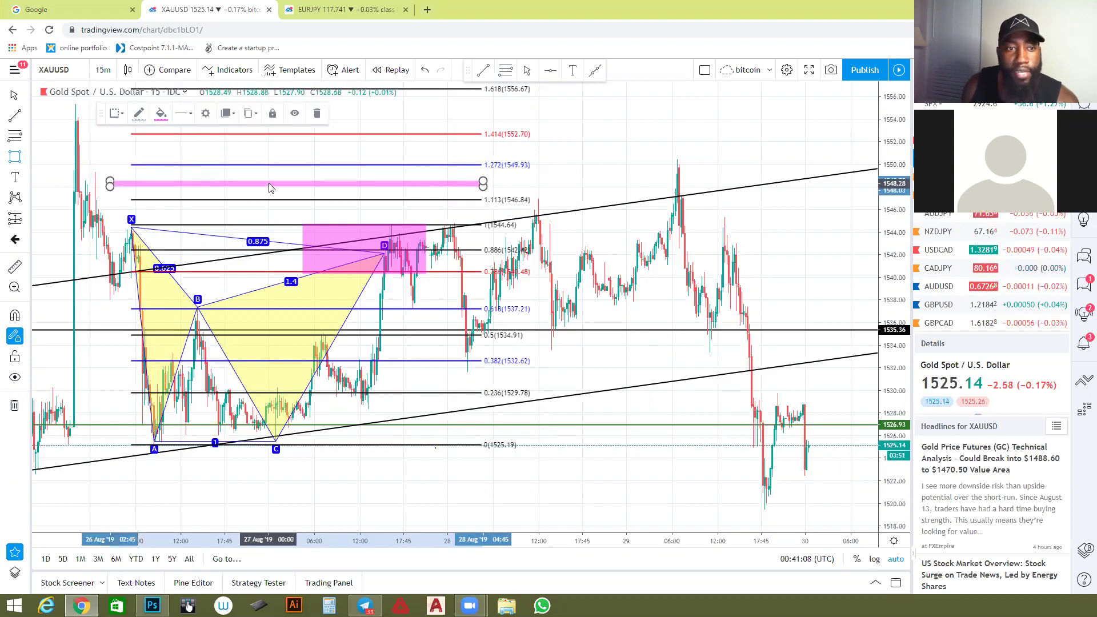
Set the gold chart's interval to 1 day.
scroll(271, 186, "down", 5)
scroll(272, 188, "down", 3)
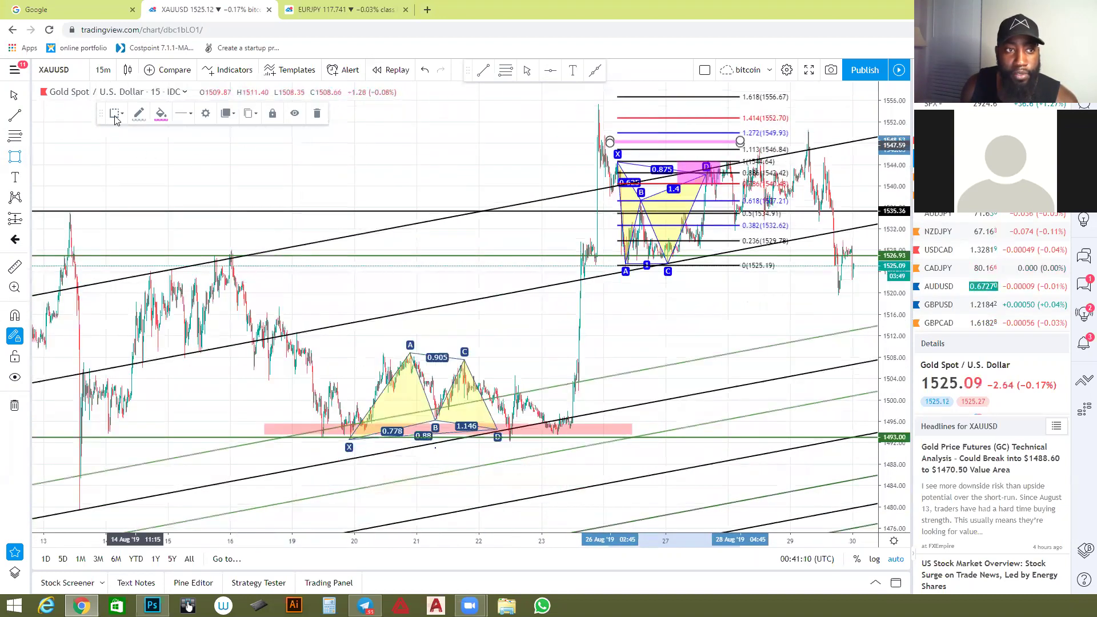
left_click(103, 70)
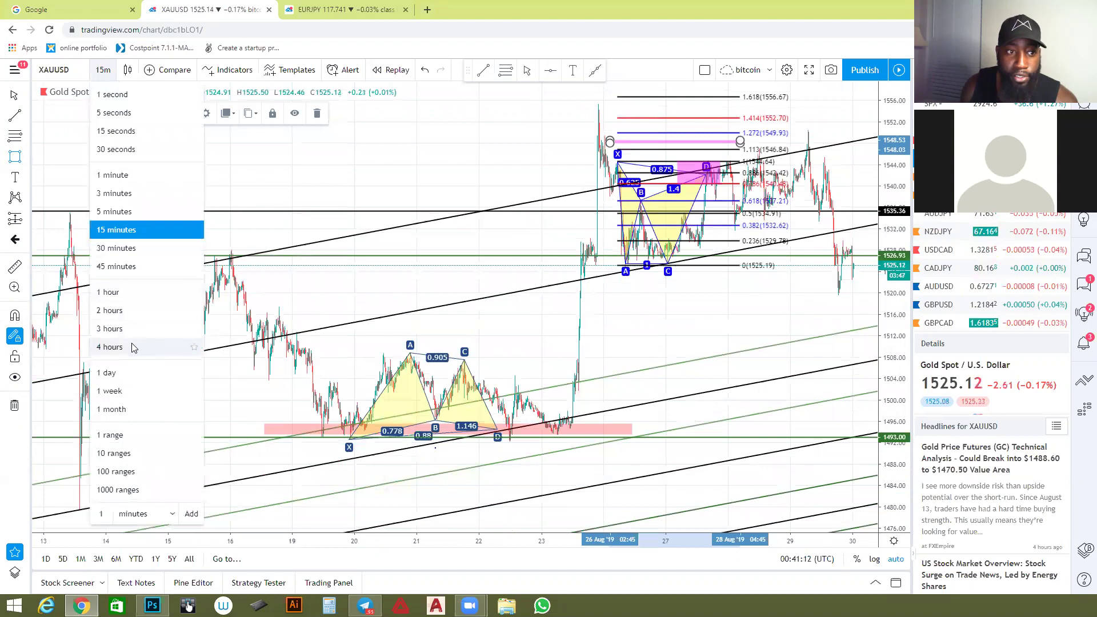
left_click(131, 379)
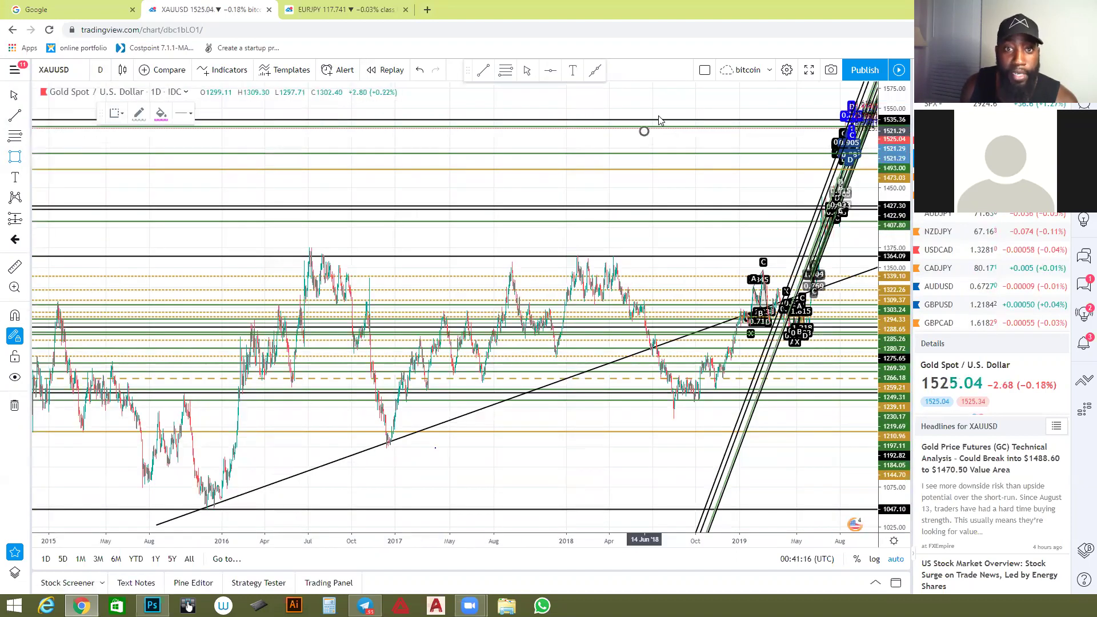
Examine the late August 2019 daily candles around the yellow pattern, its Fibonacci levels and the magenta zones.
scroll(651, 123, "up", 4)
left_click(671, 133)
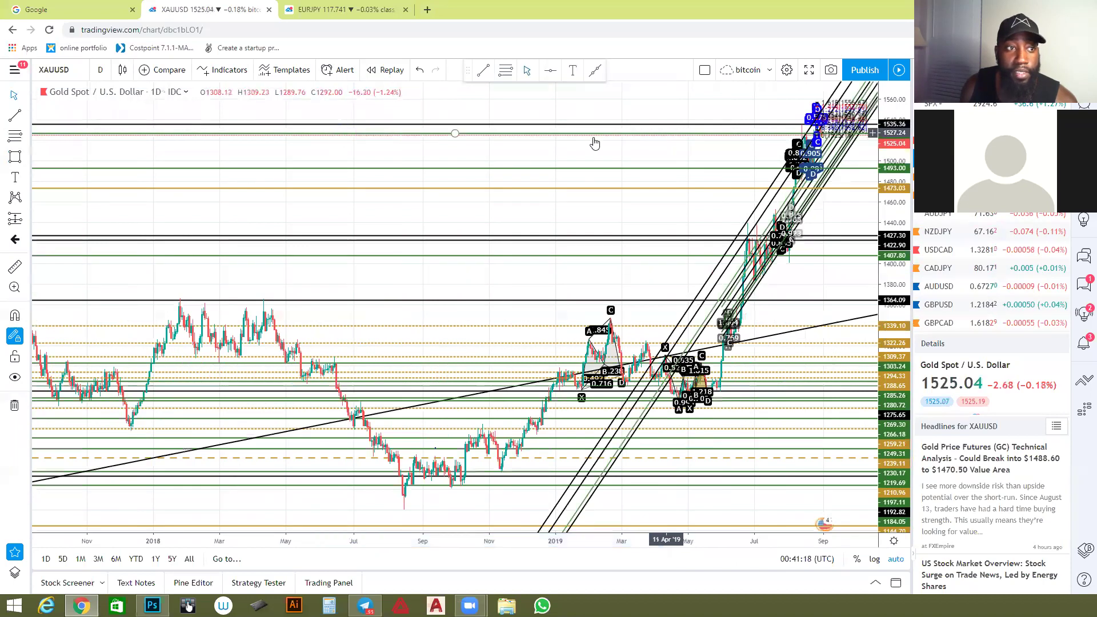
scroll(737, 122, "up", 6)
left_click_drag(737, 122, 517, 136)
scroll(517, 136, "up", 1)
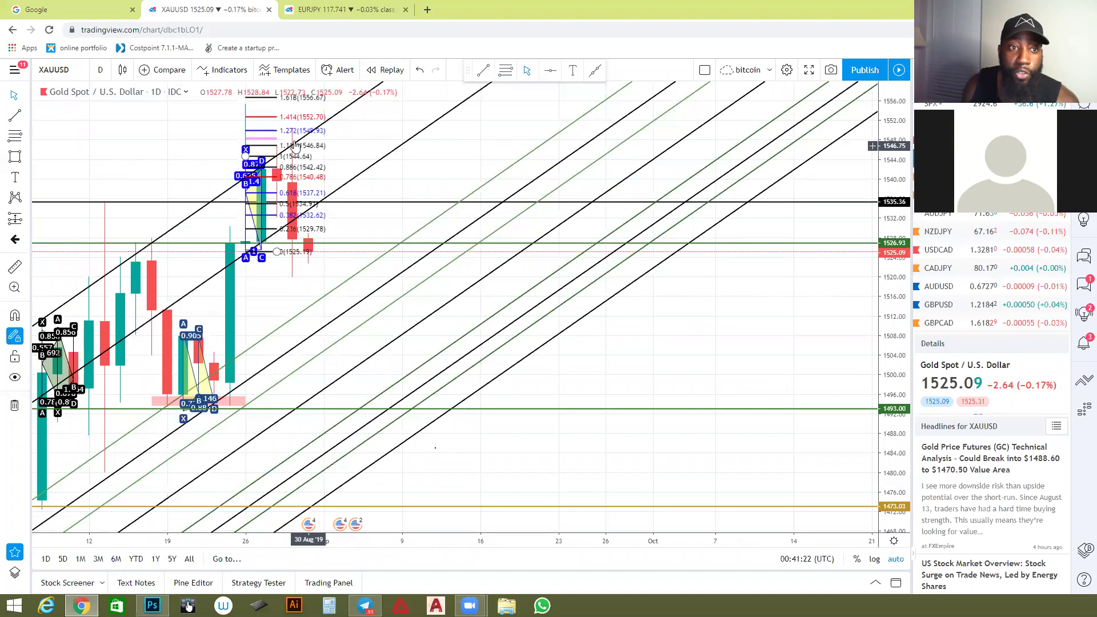
scroll(294, 143, "down", 2)
scroll(294, 143, "up", 2)
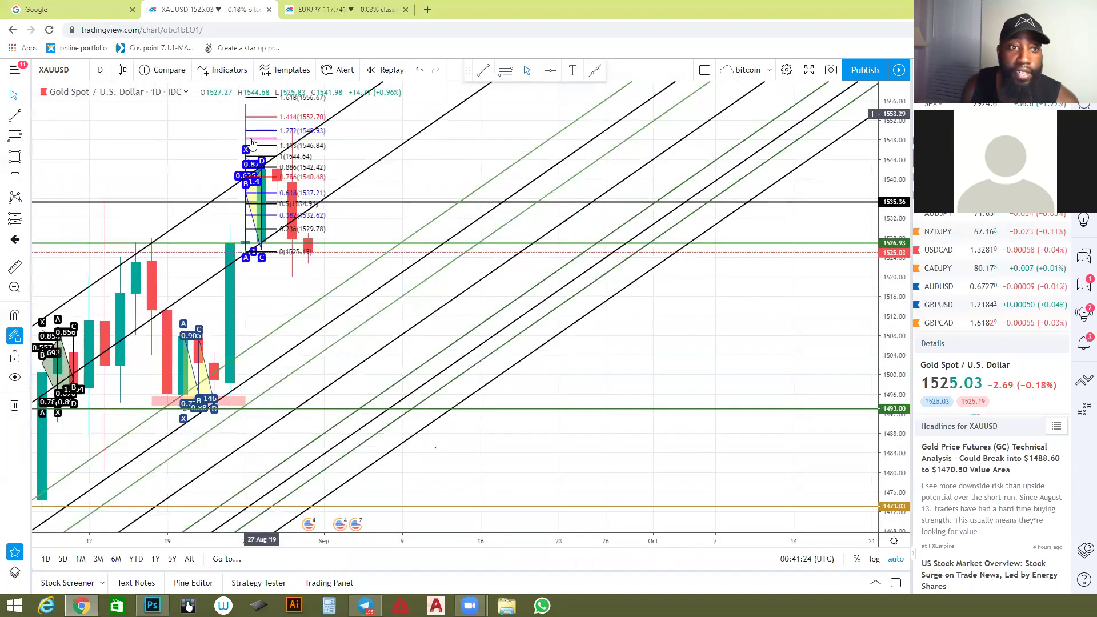
Examine gold's multi-year daily price history, comparing the 2011 to 2013 swings with the 1535.36 horizontal level.
scroll(409, 113, "down", 7)
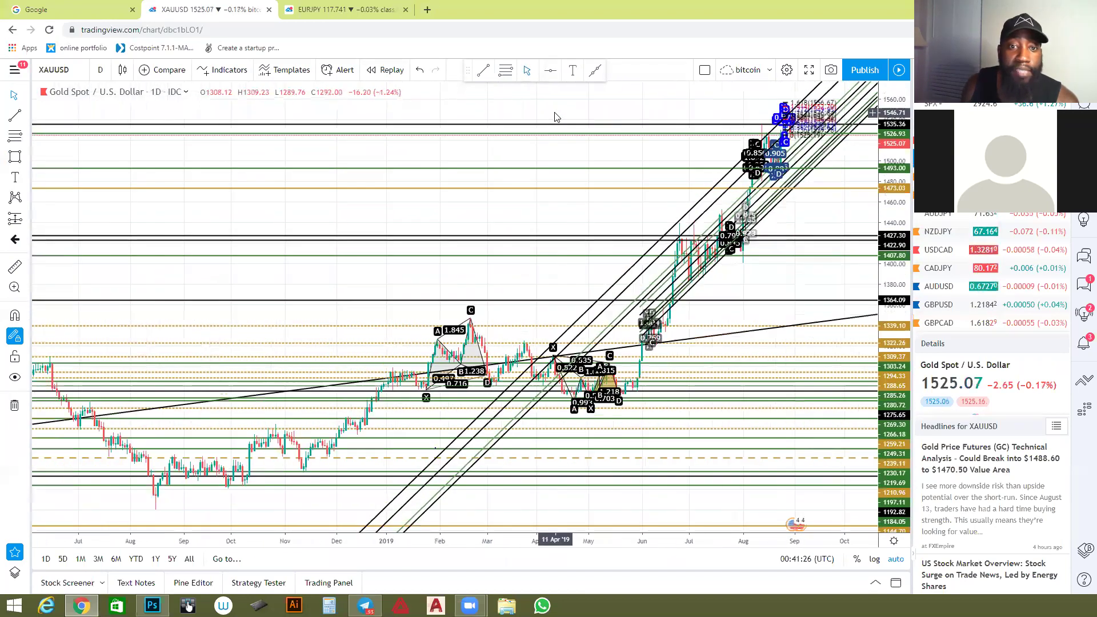
scroll(511, 122, "down", 8)
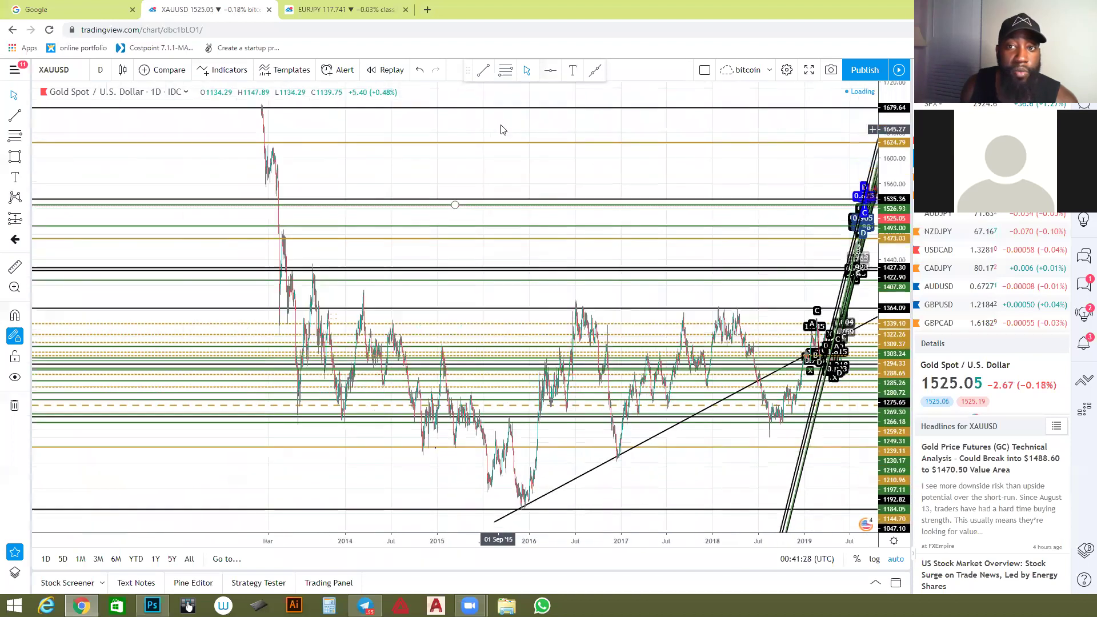
scroll(669, 217, "up", 3)
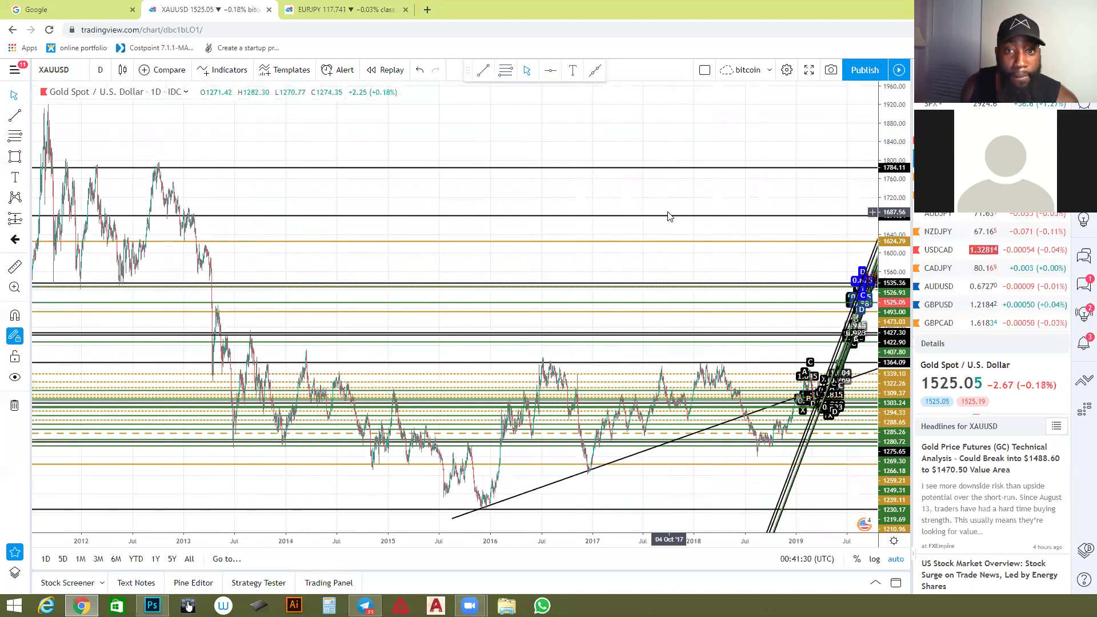
scroll(812, 269, "down", 3)
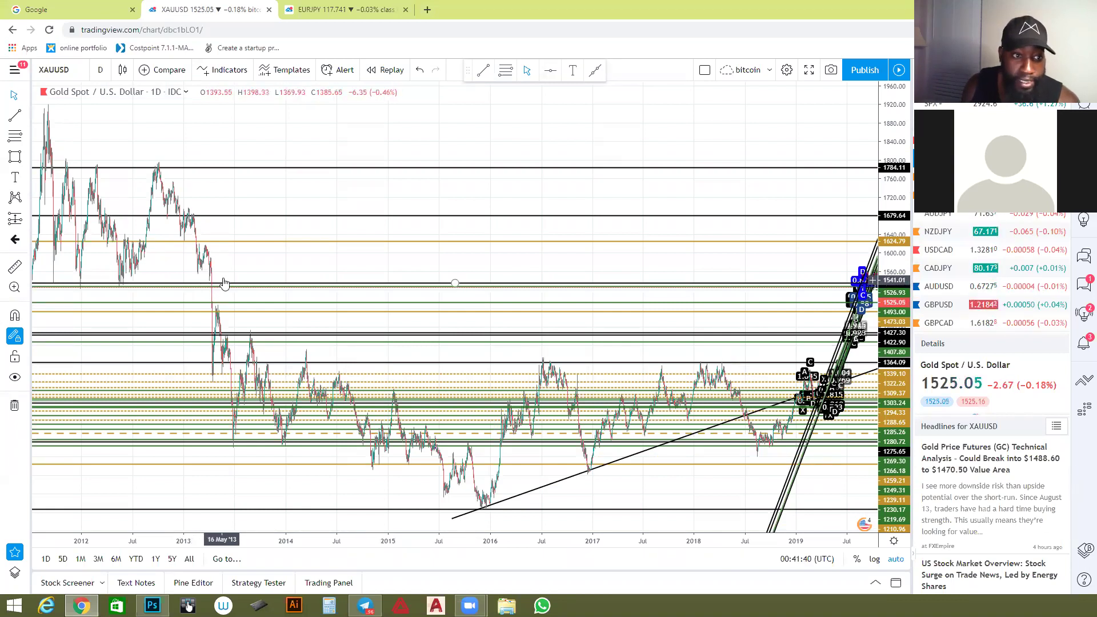
left_click(26, 95)
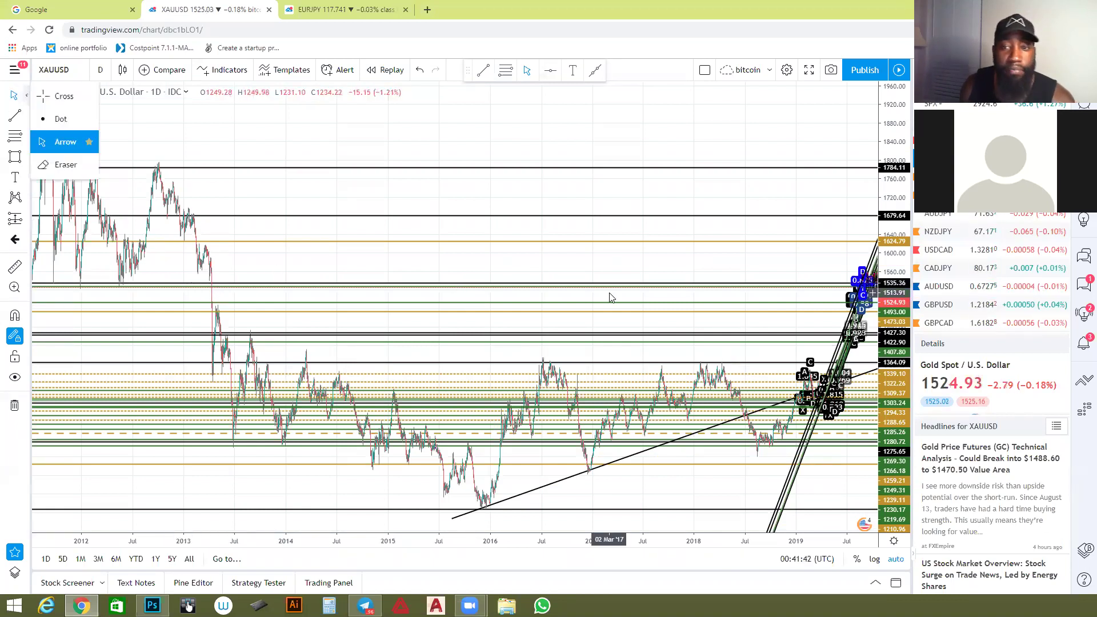
left_click(261, 259)
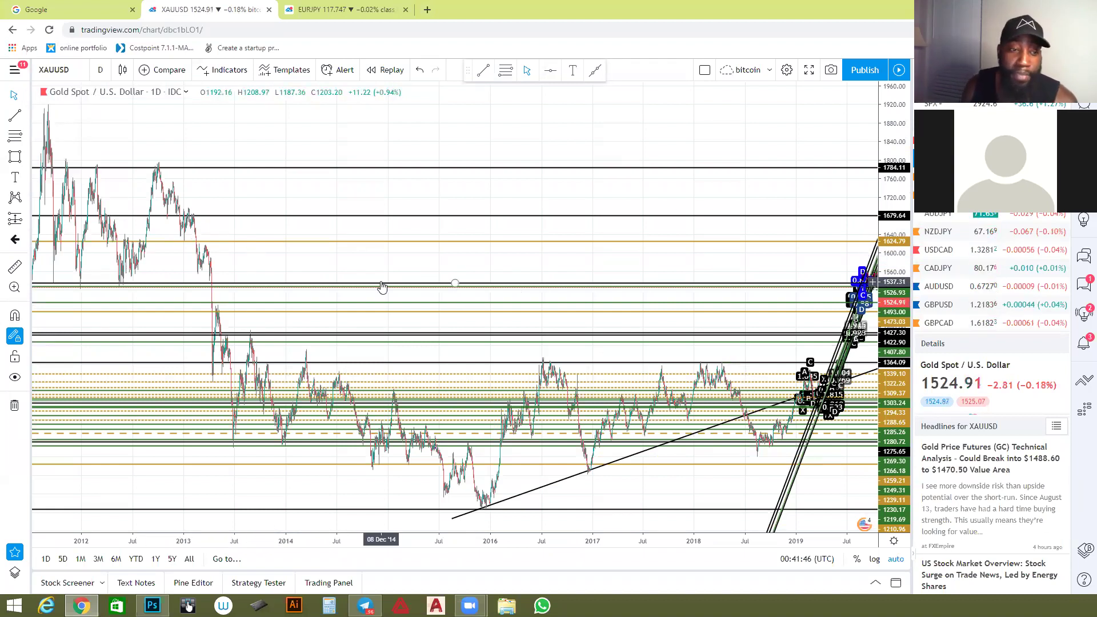
scroll(691, 115, "up", 5)
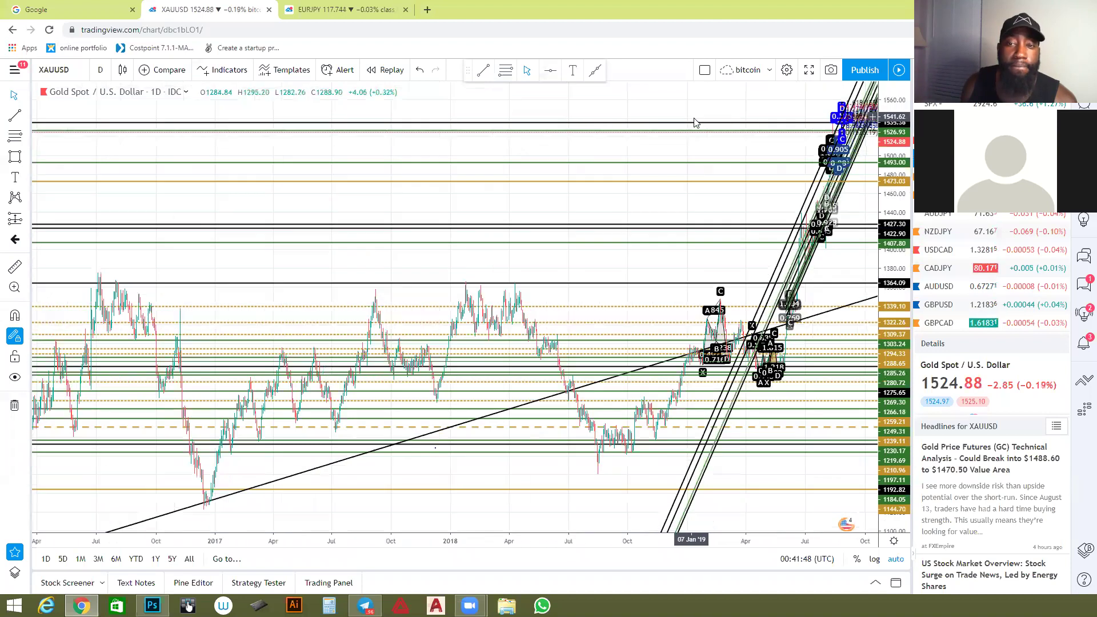
scroll(694, 123, "down", 5)
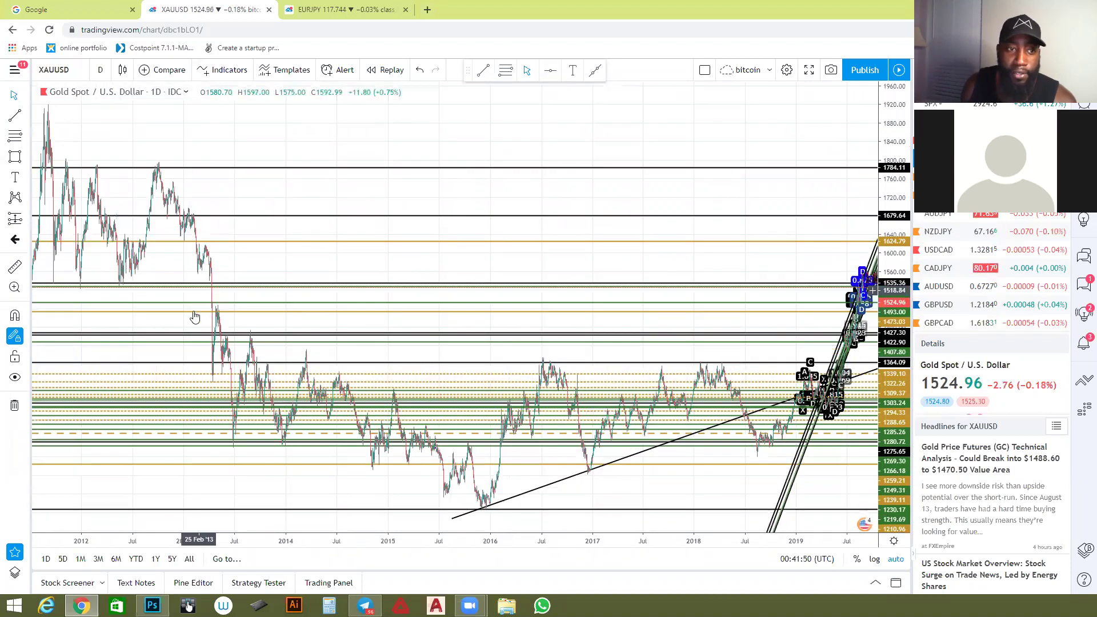
scroll(257, 274, "down", 3)
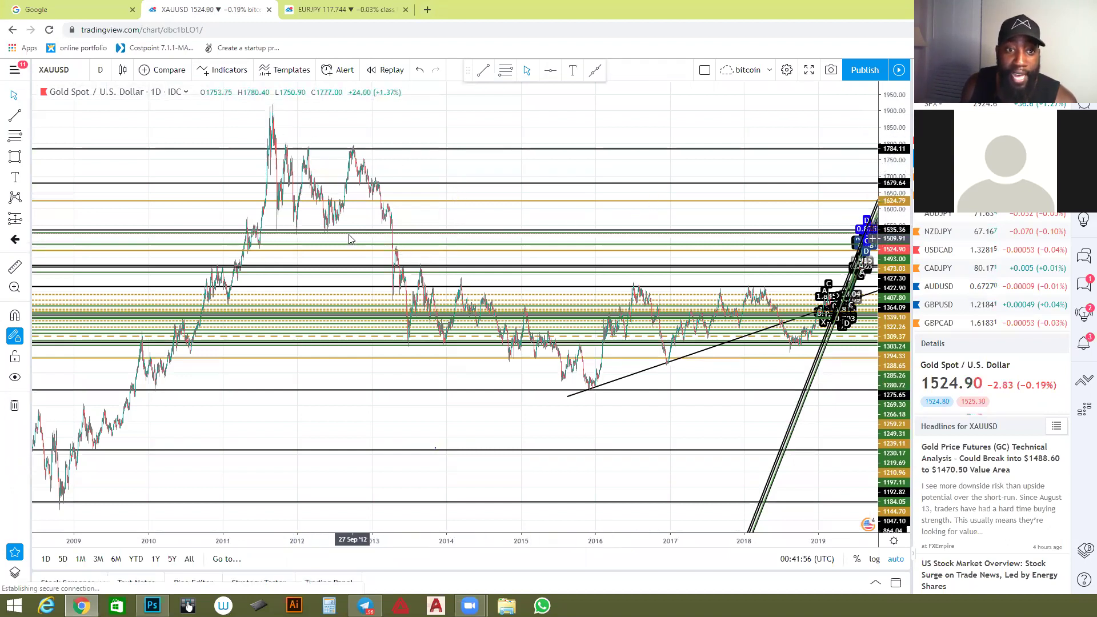
left_click_drag(524, 216, 872, 198)
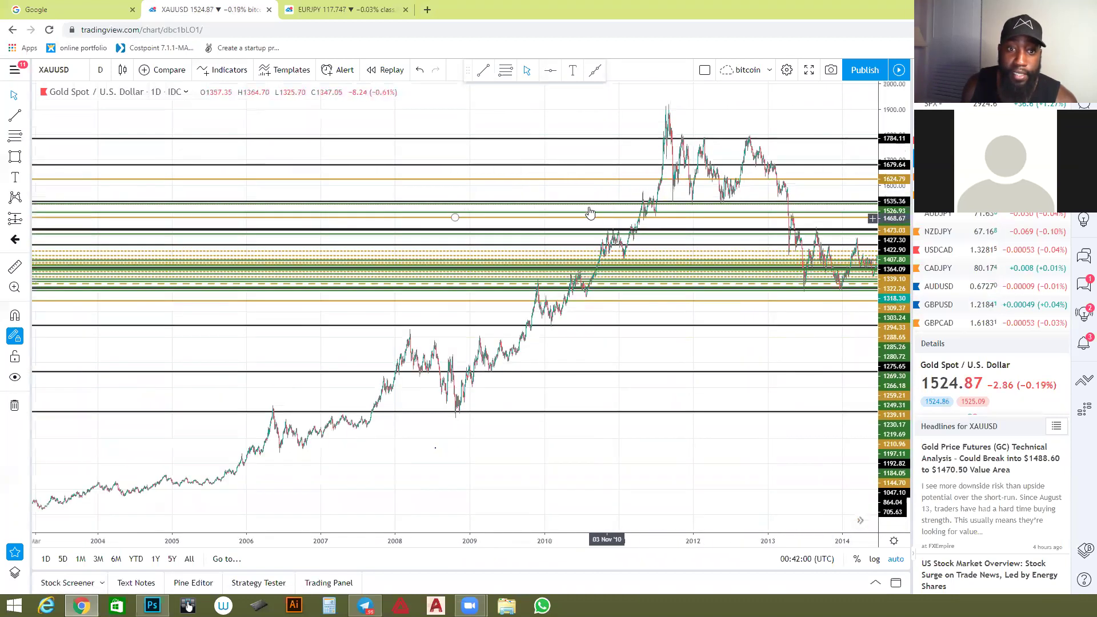
Draw a magenta rectangle over gold's 2011–2013 highs, about 1532.52 to 1912.52 from 13 Jun 2011 to 19 Apr 2013, and delete it.
left_click_drag(581, 199, 389, 229)
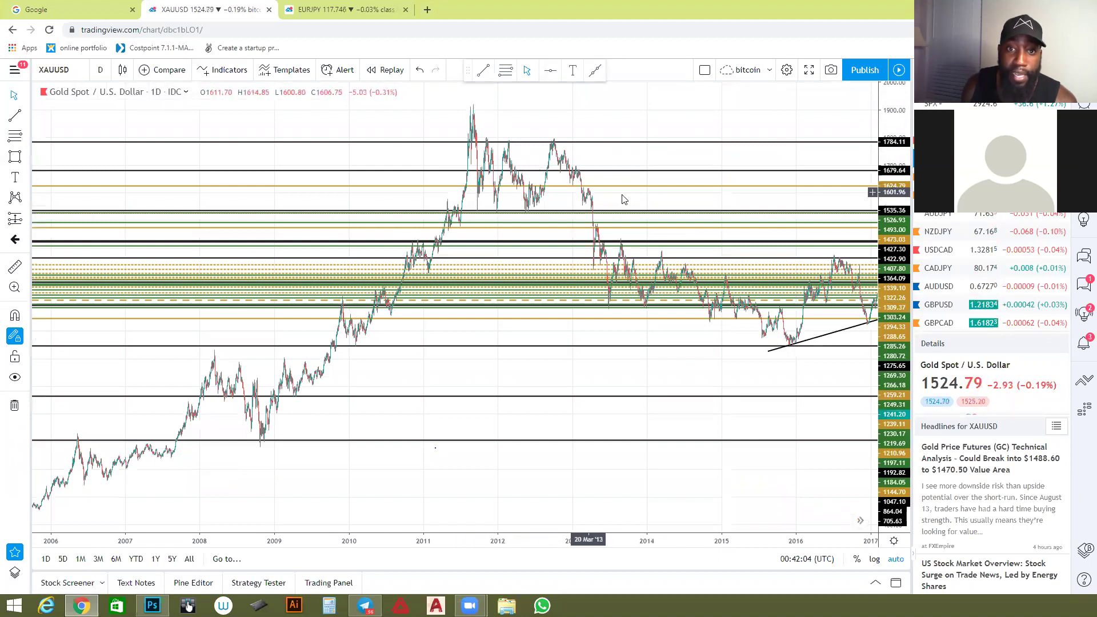
left_click_drag(581, 204, 502, 203)
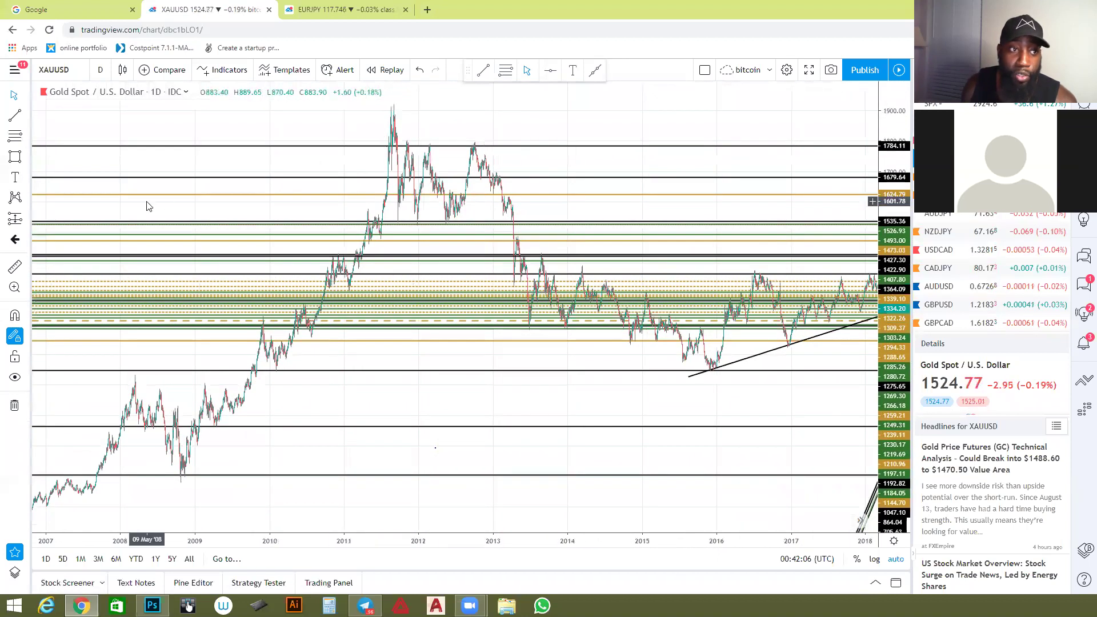
left_click(15, 159)
mouse_move(377, 107)
left_mouse_down()
mouse_move(564, 231)
mouse_move(516, 224)
left_mouse_up()
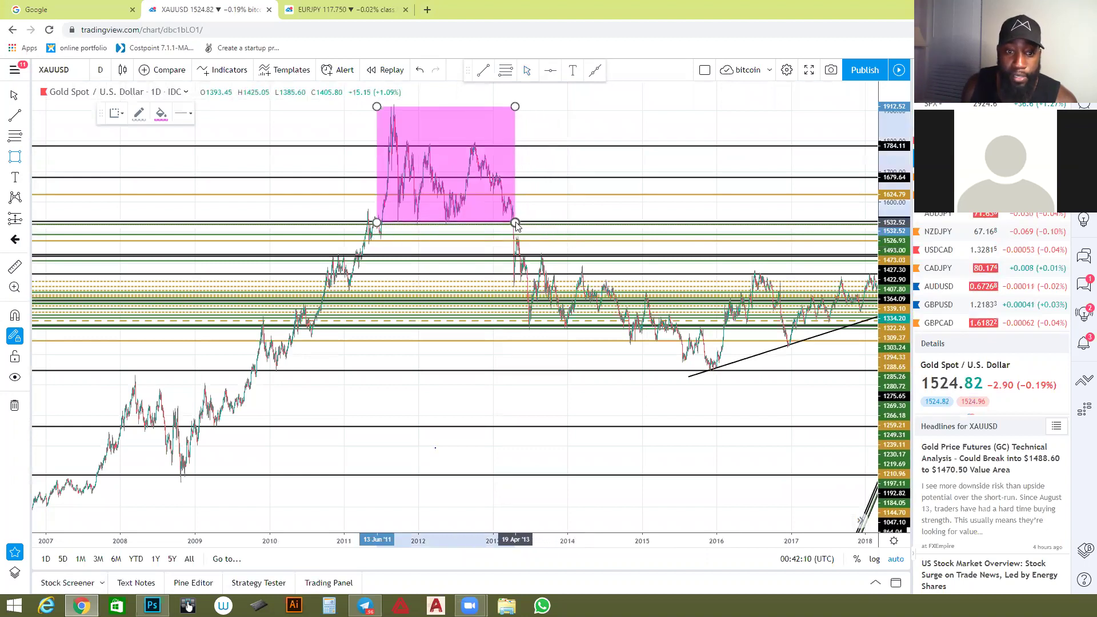
key("Delete")
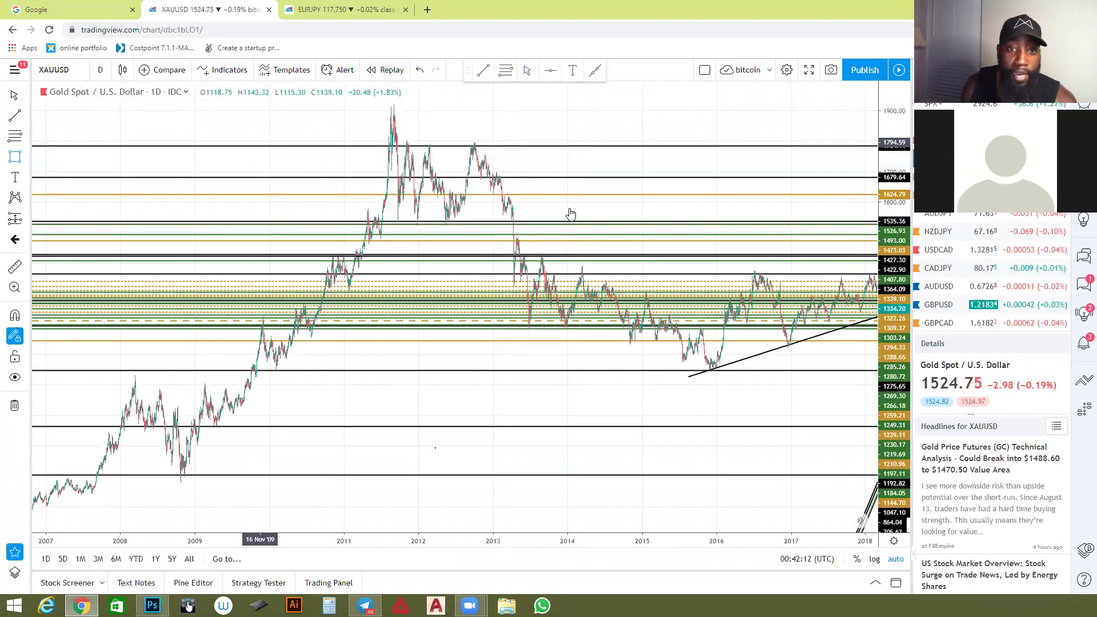
Set the gold chart's interval to 15 minutes.
left_click_drag(617, 215, 94, 207)
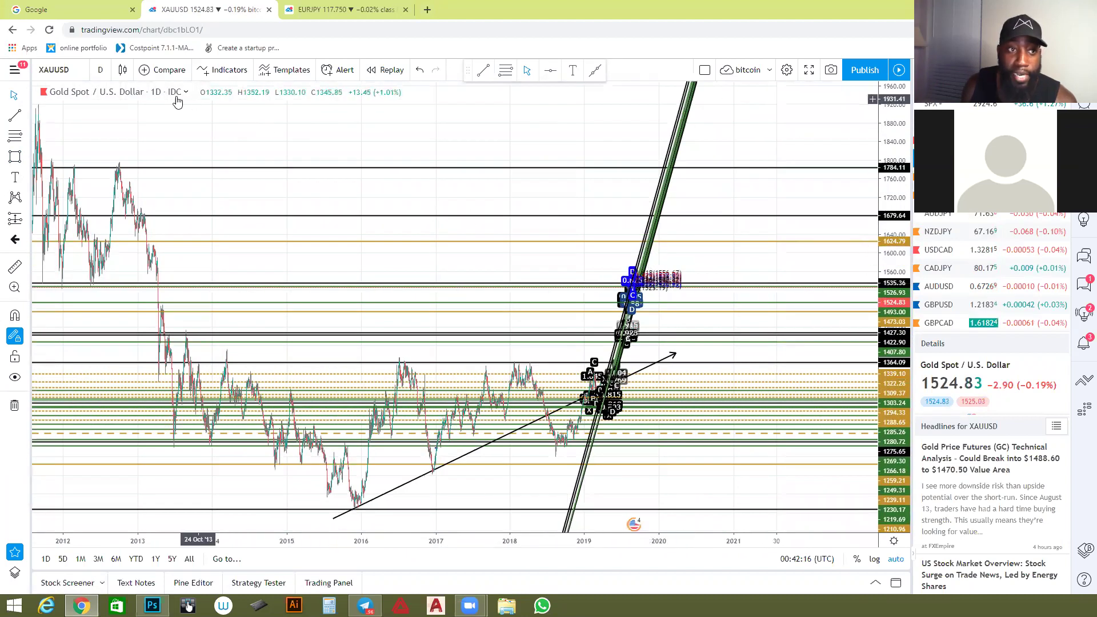
left_click(101, 71)
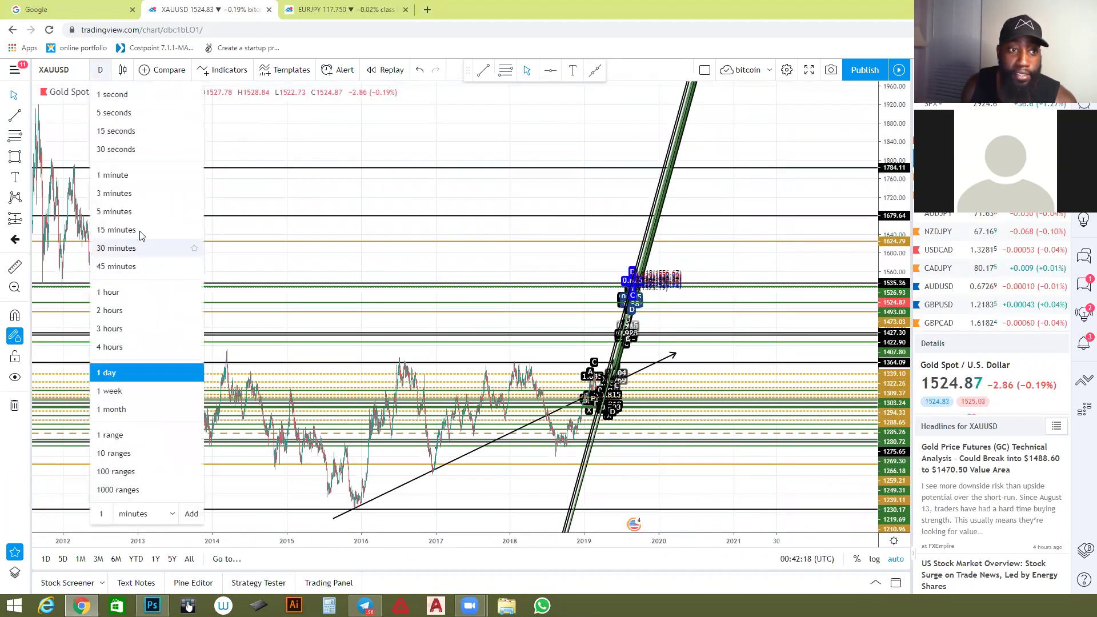
left_click(140, 231)
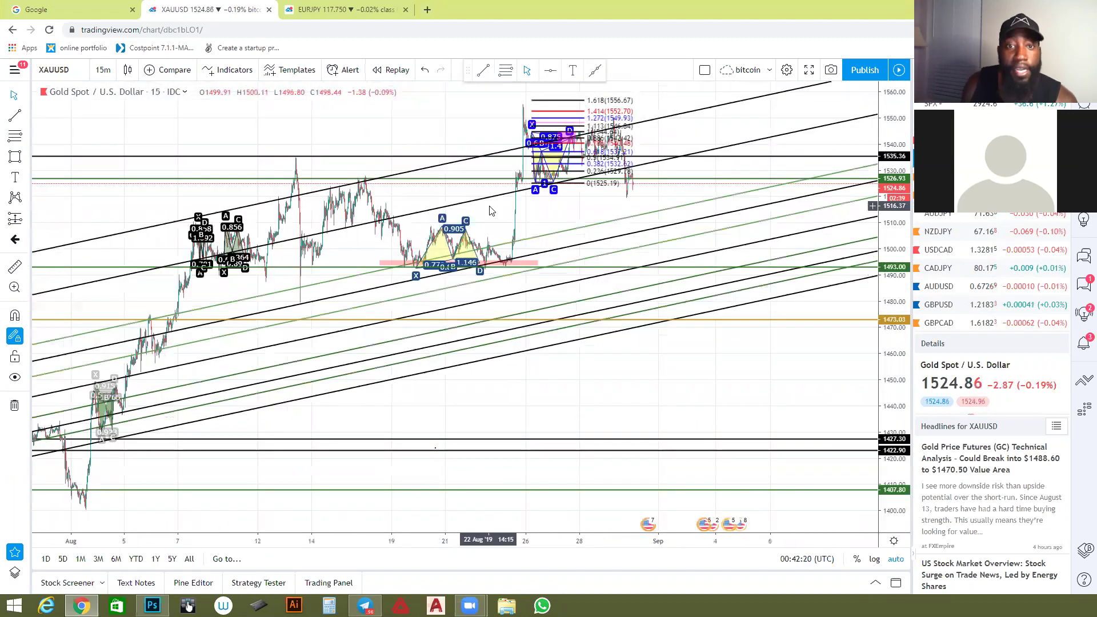
Set the 1535.36 horizontal line across the late August yellow pattern to the thickest line width.
scroll(599, 137, "up", 3)
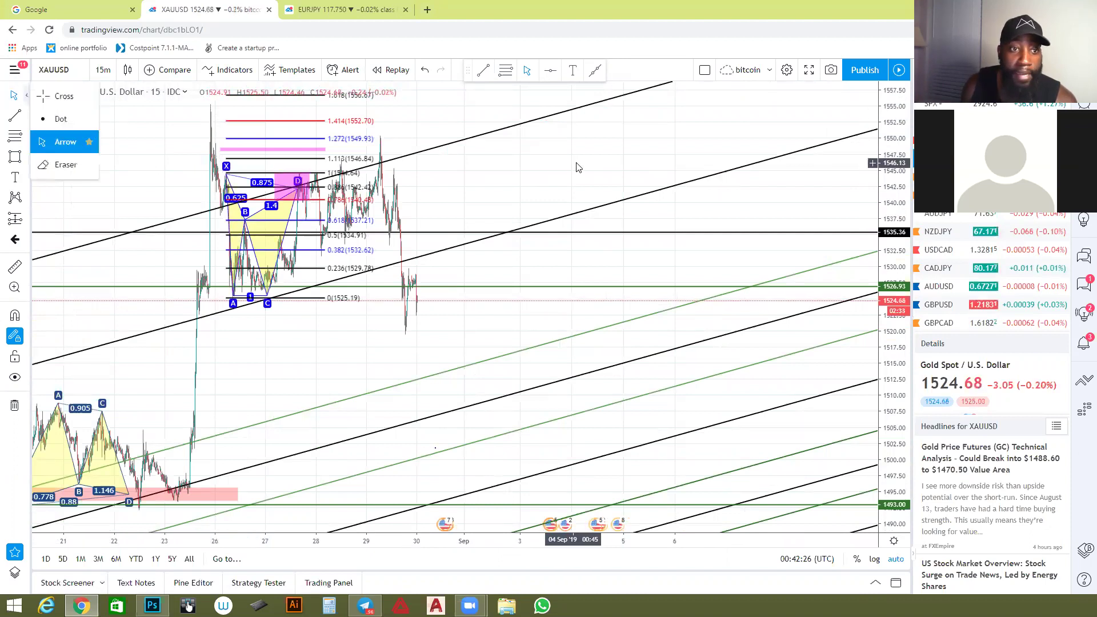
scroll(487, 184, "up", 3)
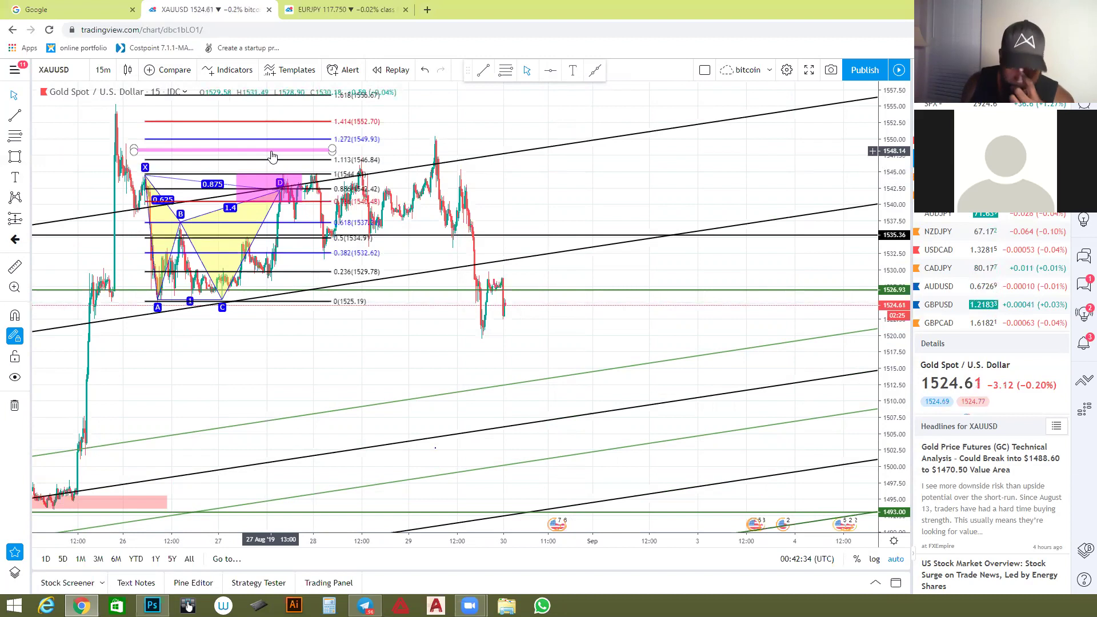
left_click(15, 96)
left_click(287, 341)
scroll(283, 337, "up", 4)
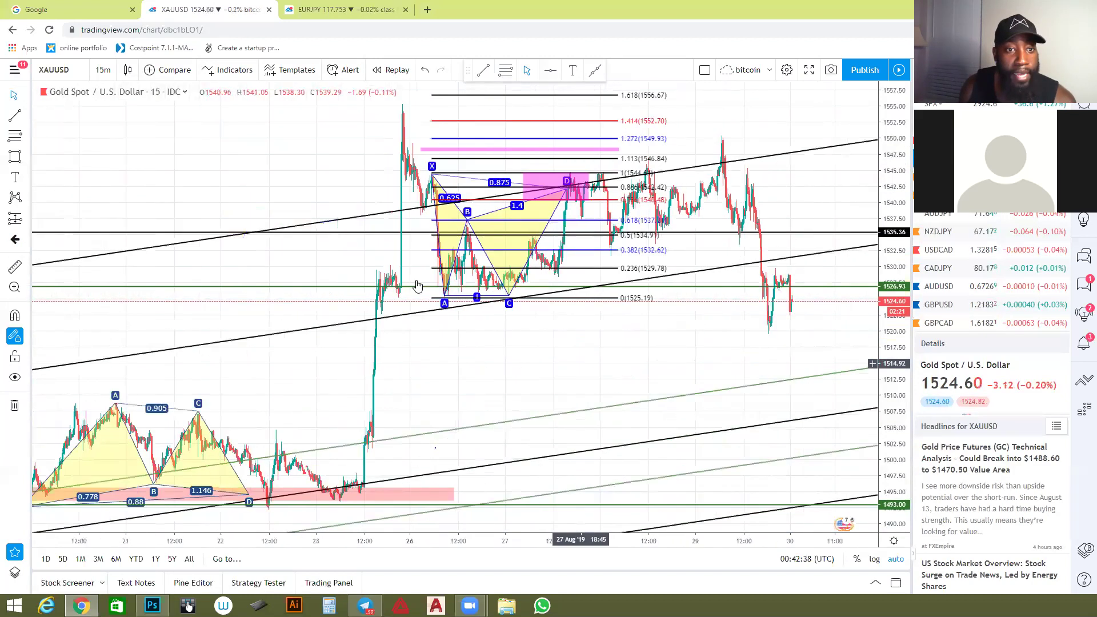
left_click_drag(388, 218, 558, 347)
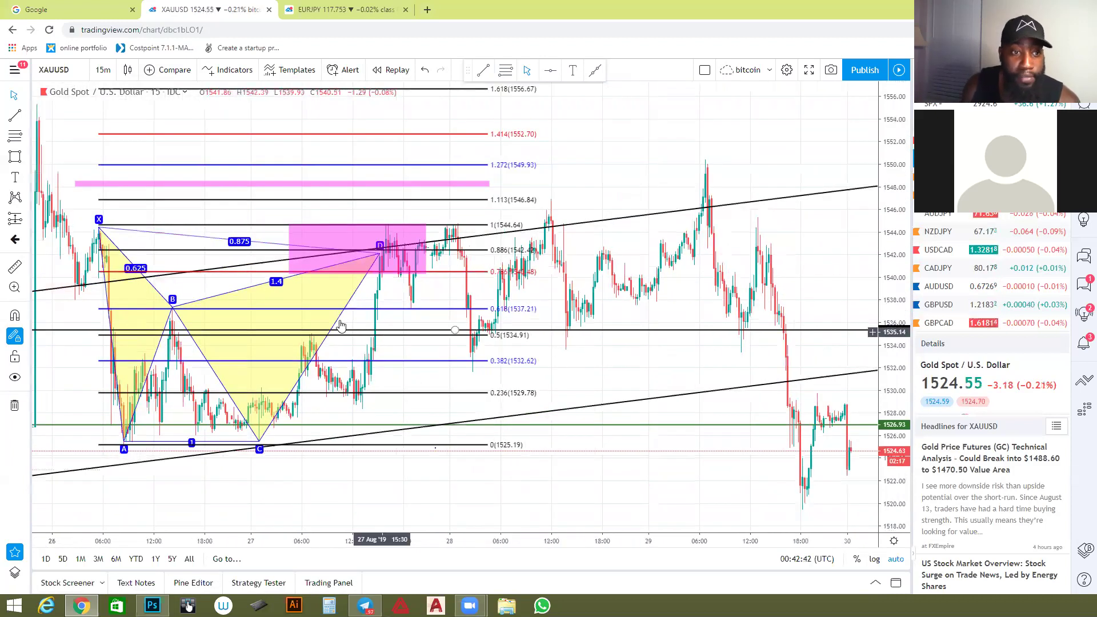
left_click_drag(190, 279, 297, 286)
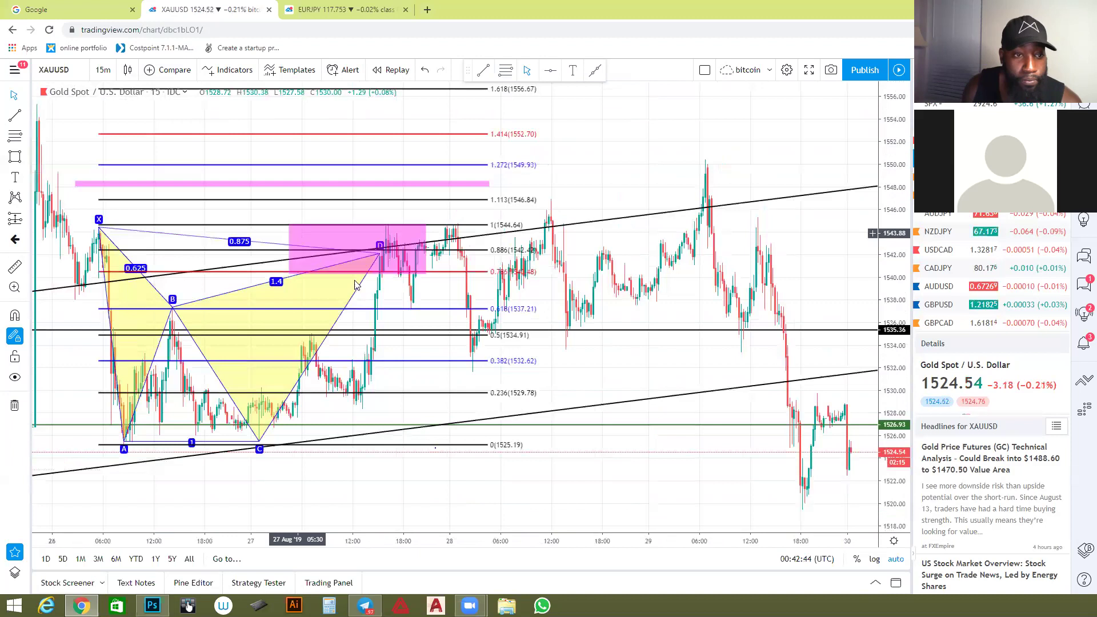
left_click(614, 331)
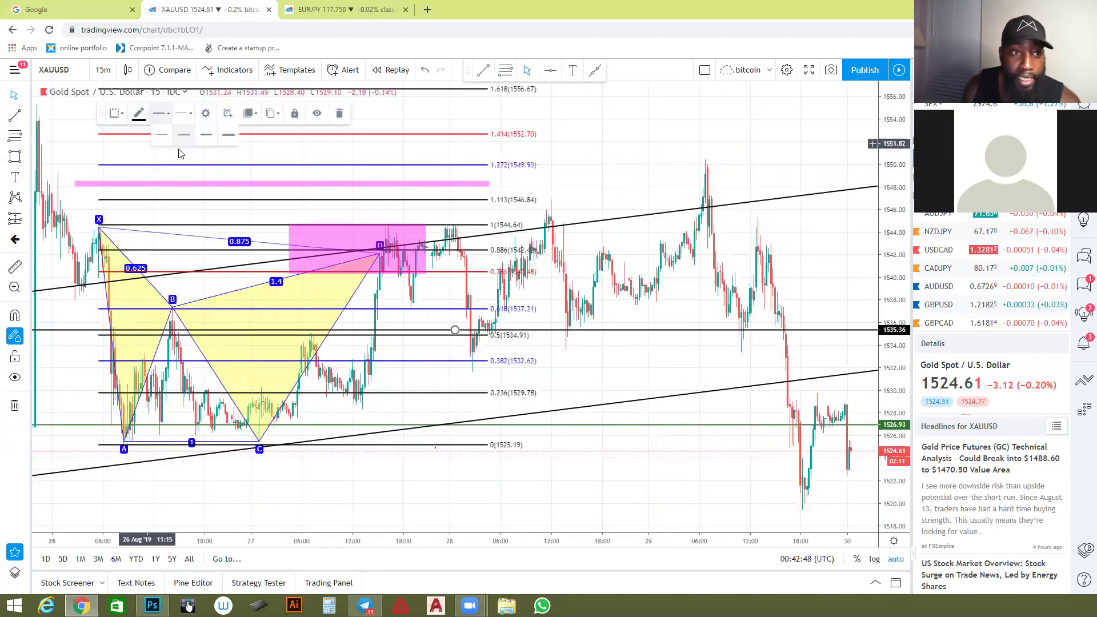
left_click(228, 142)
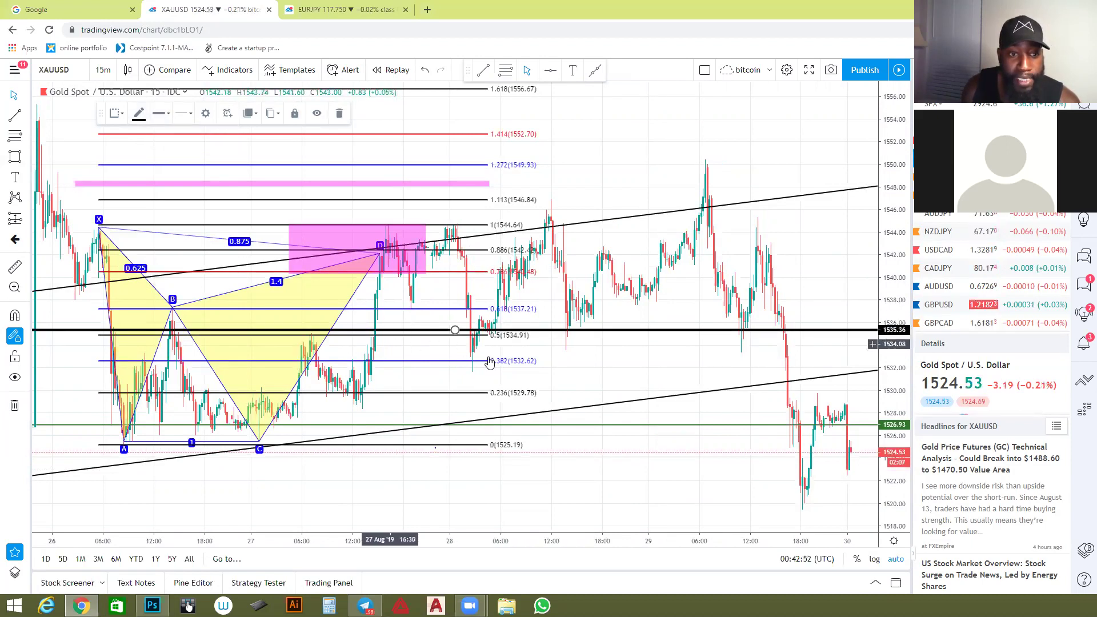
Start a bar replay of the gold chart from the 27 August 2019 candle beneath point D.
left_click(26, 96)
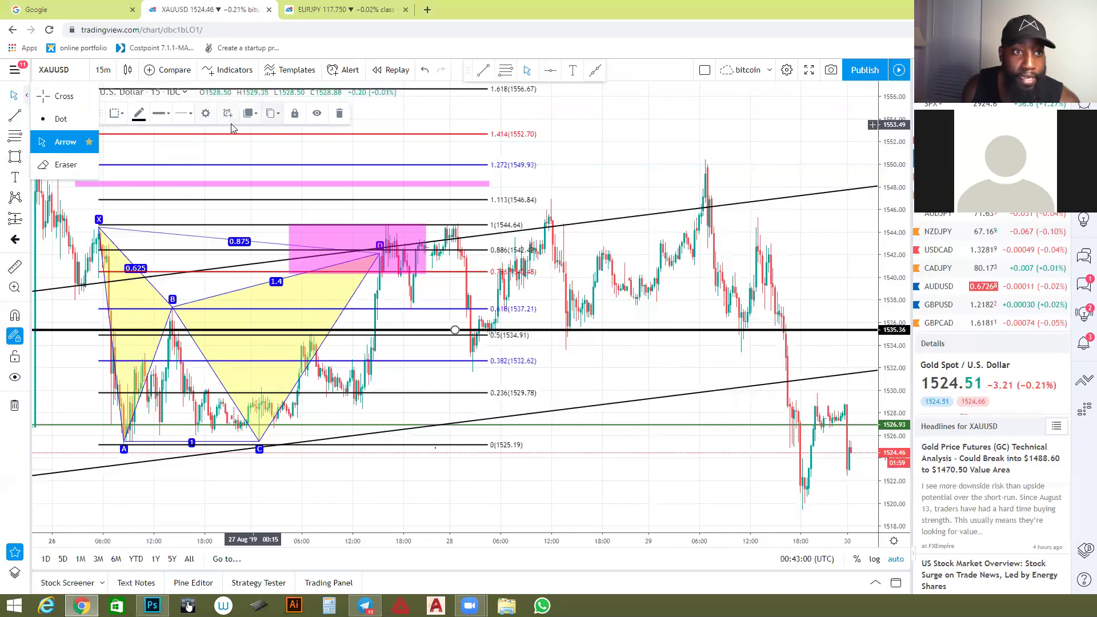
left_click(73, 148)
left_click(378, 70)
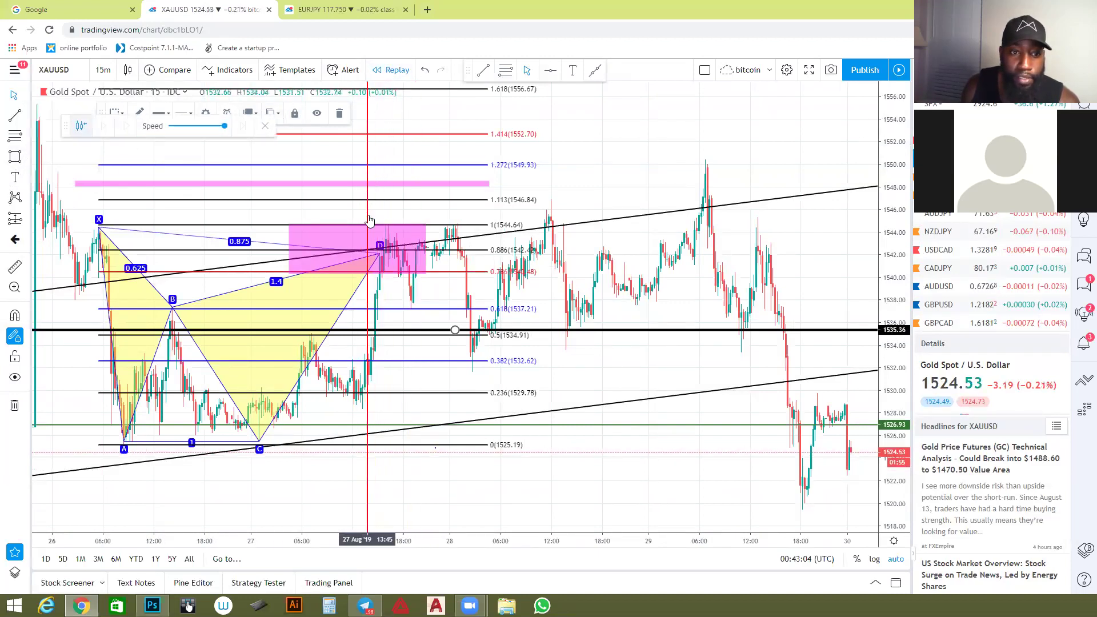
left_click(380, 251)
left_click(380, 251)
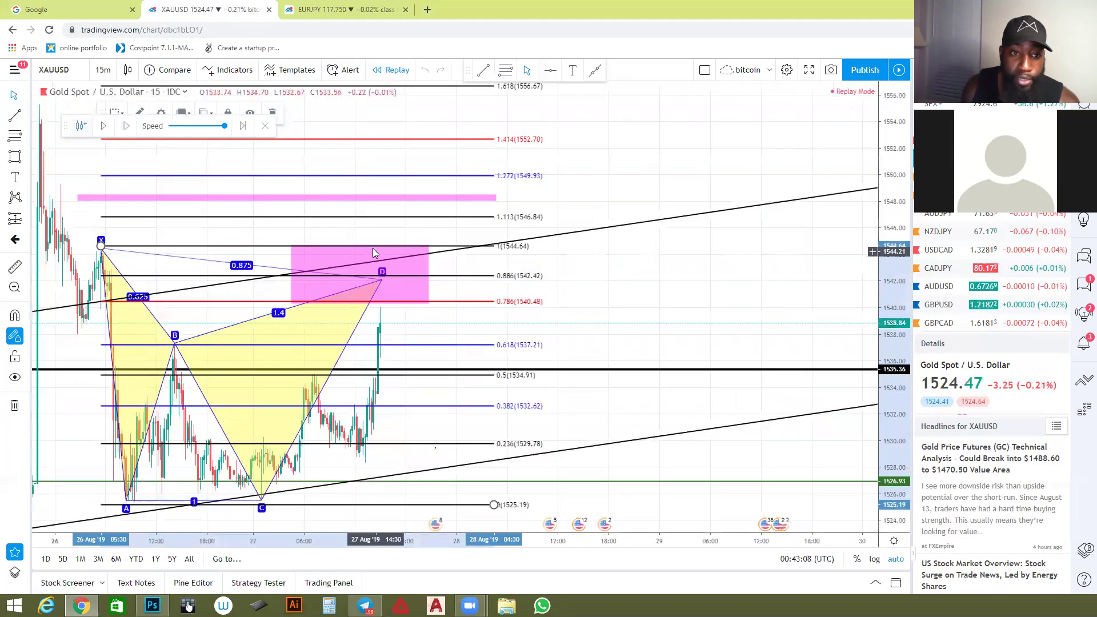
Examine how the 1535.36 line relates to the mid-August high and to the yellow pattern's points in the replayed chart.
left_click(16, 99)
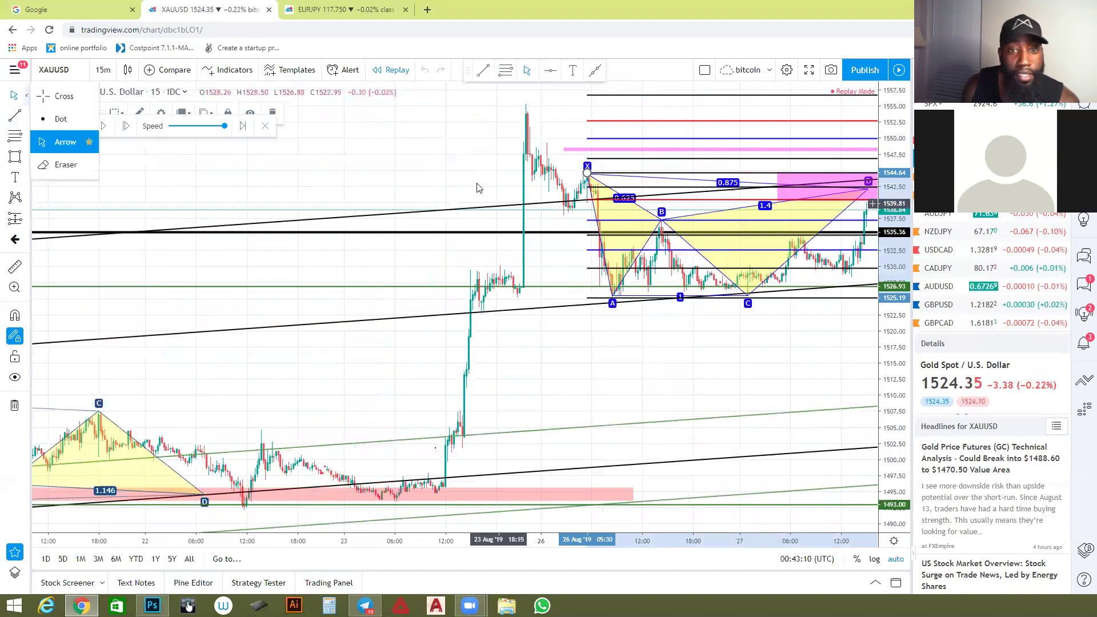
scroll(550, 256, "down", 10)
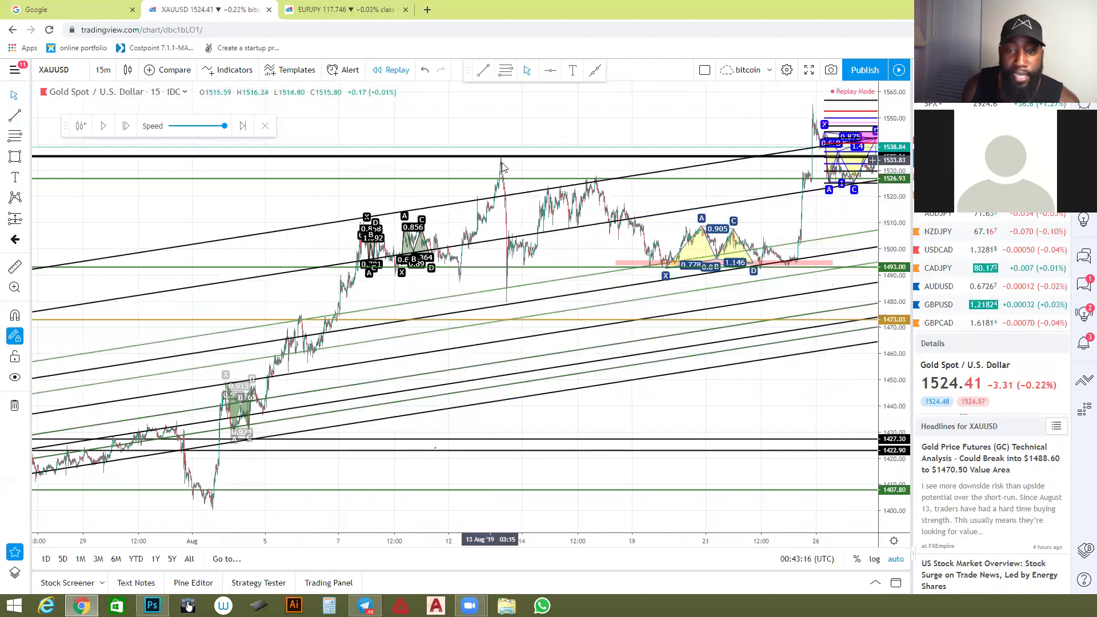
scroll(501, 167, "down", 3)
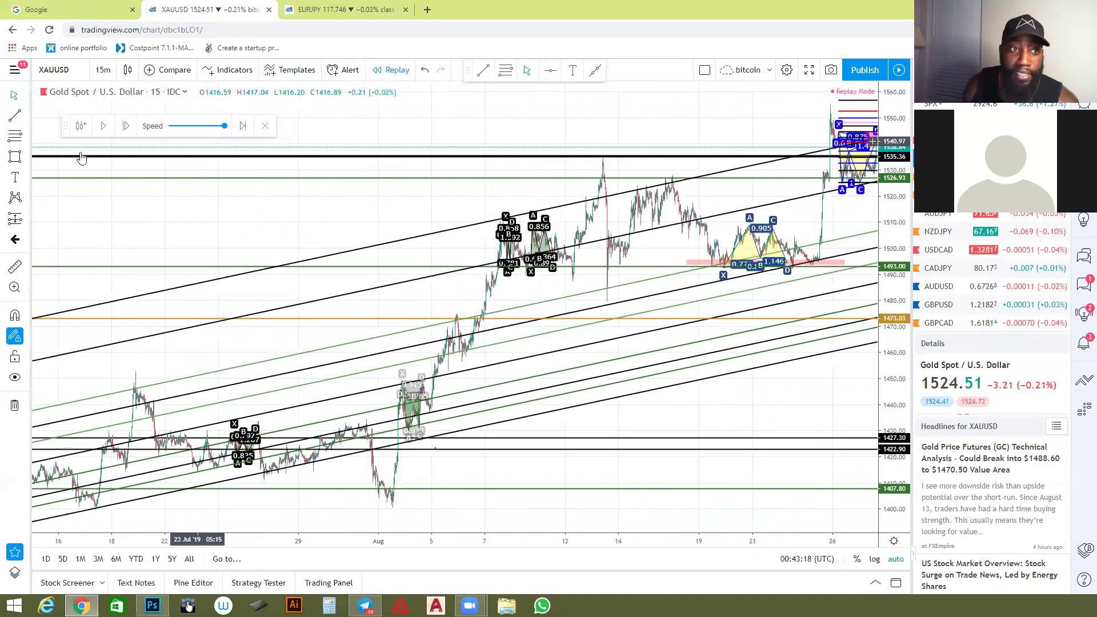
left_click_drag(631, 123, 435, 172)
scroll(708, 137, "up", 4)
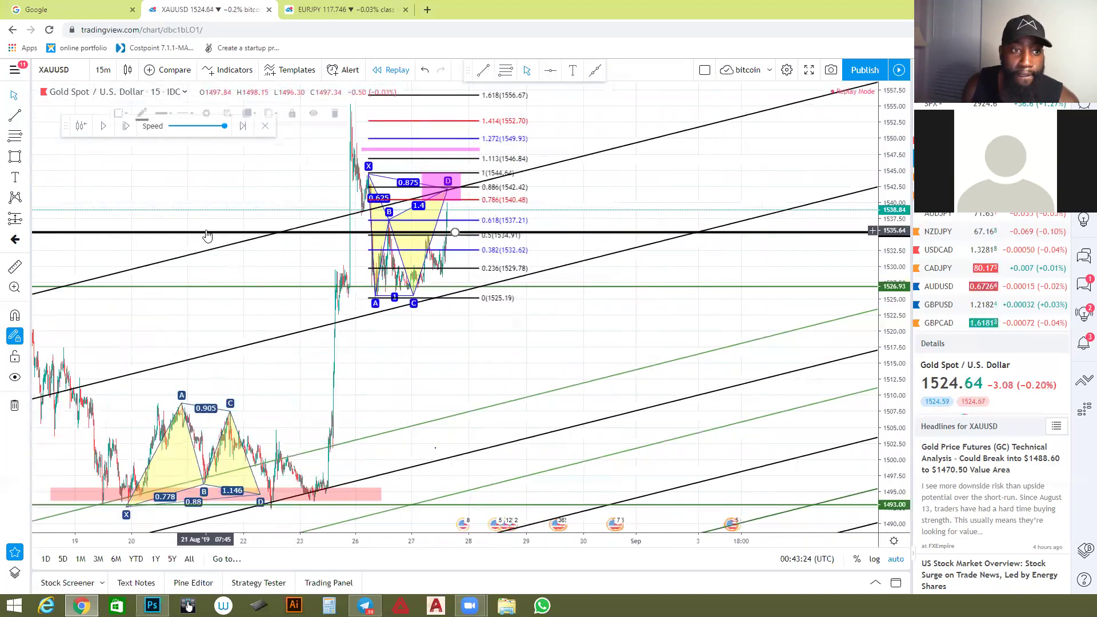
scroll(572, 228, "down", 3)
left_click_drag(552, 229, 297, 239)
scroll(567, 229, "up", 2)
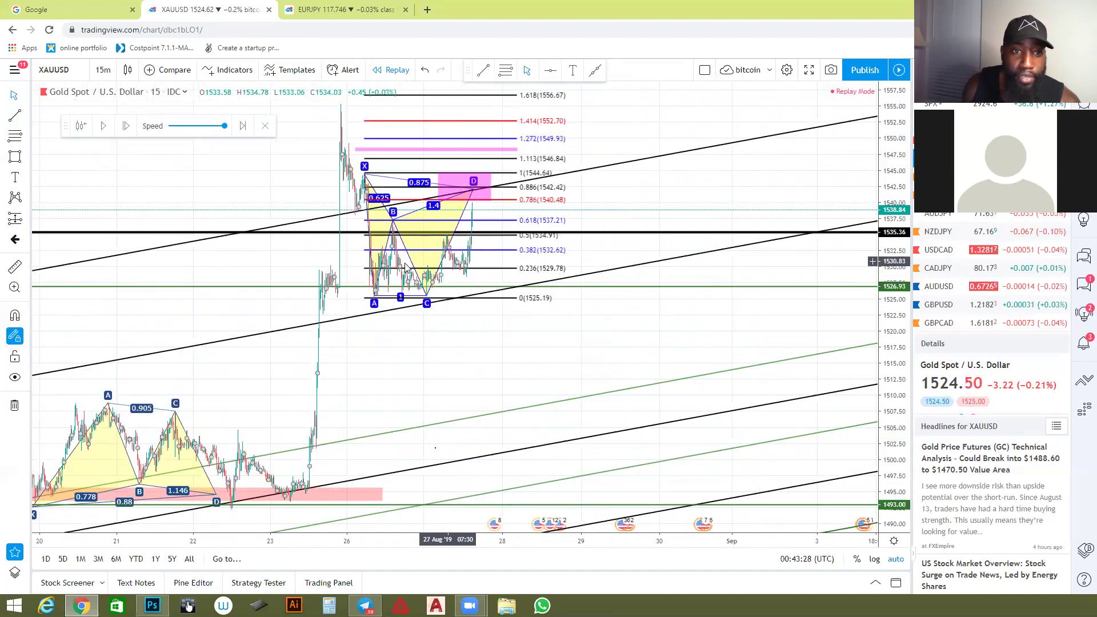
scroll(296, 239, "up", 3)
scroll(606, 214, "left", 5)
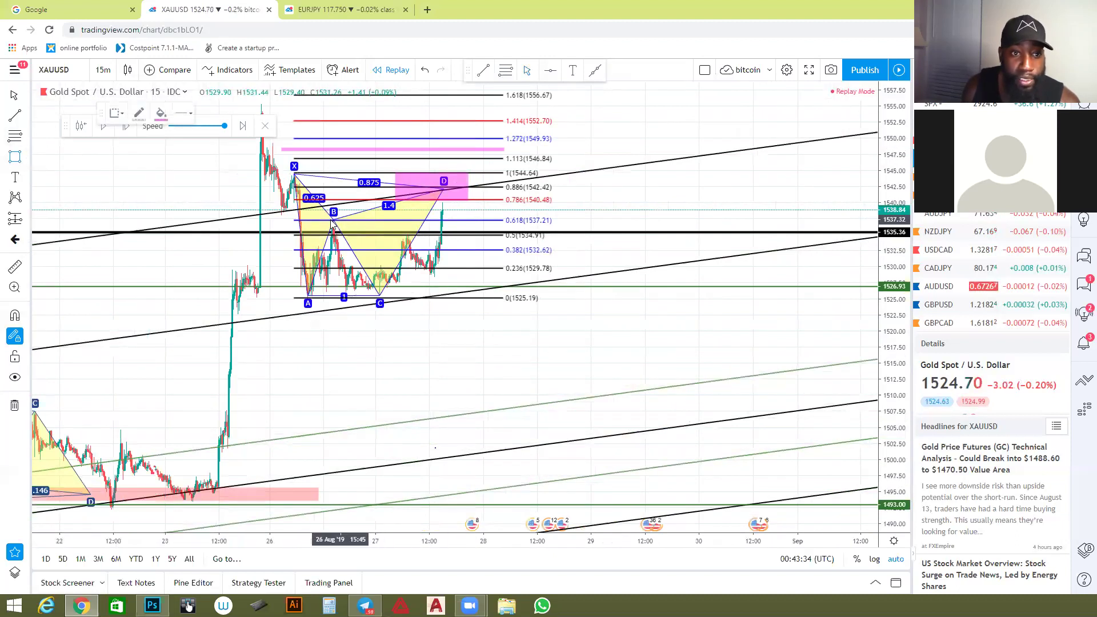
Try the thickest line width on the ascending trend line that crosses the pattern near point D, and undo it.
left_click(403, 236)
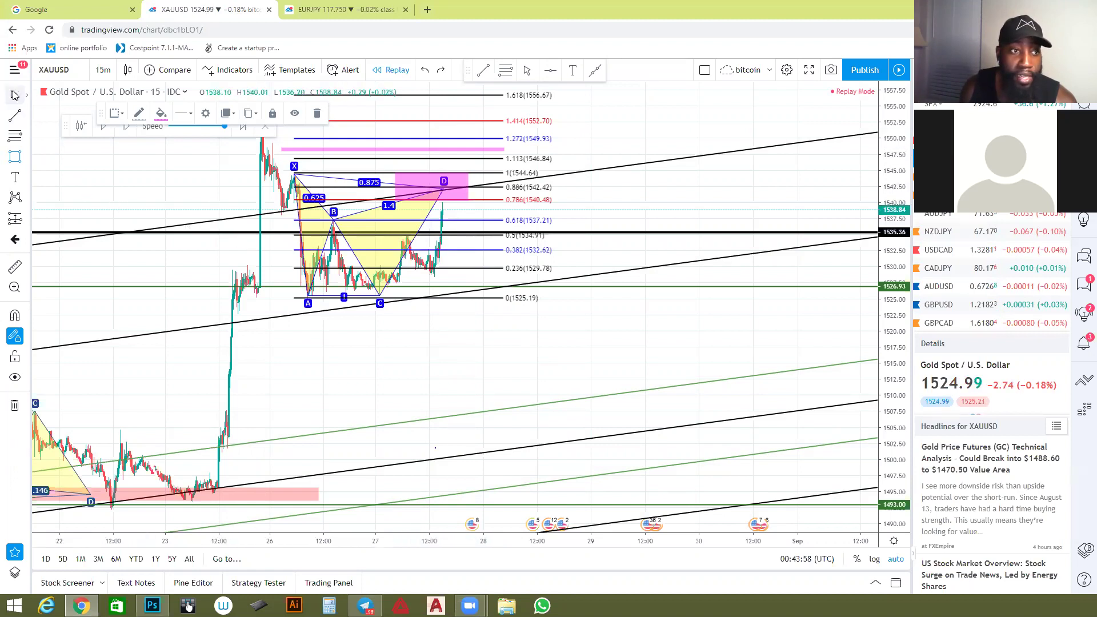
left_click(610, 173)
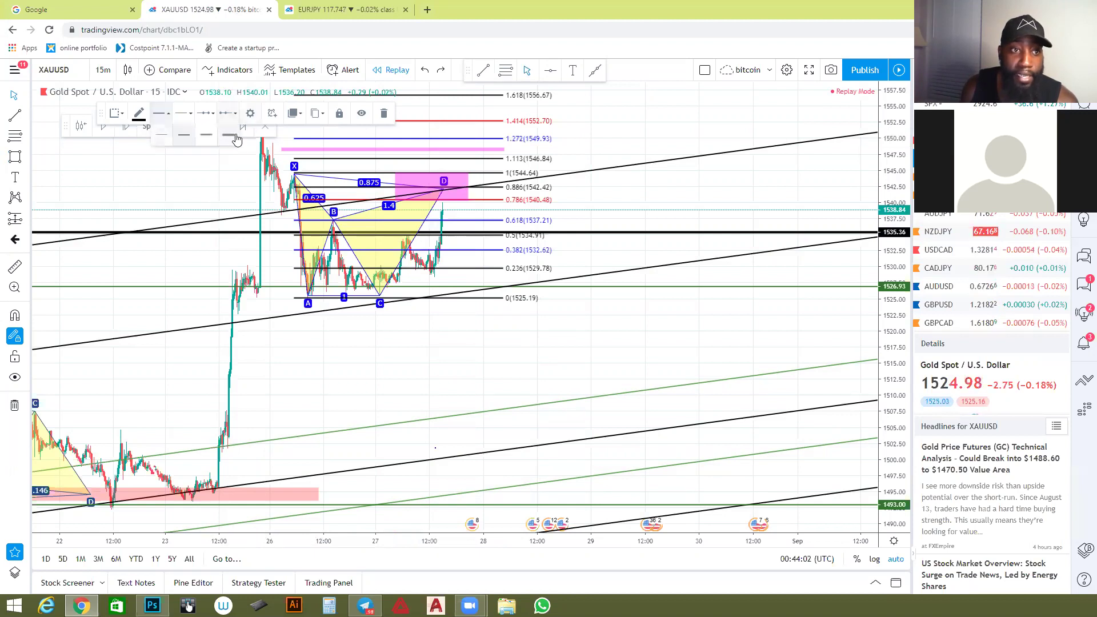
left_click(230, 136)
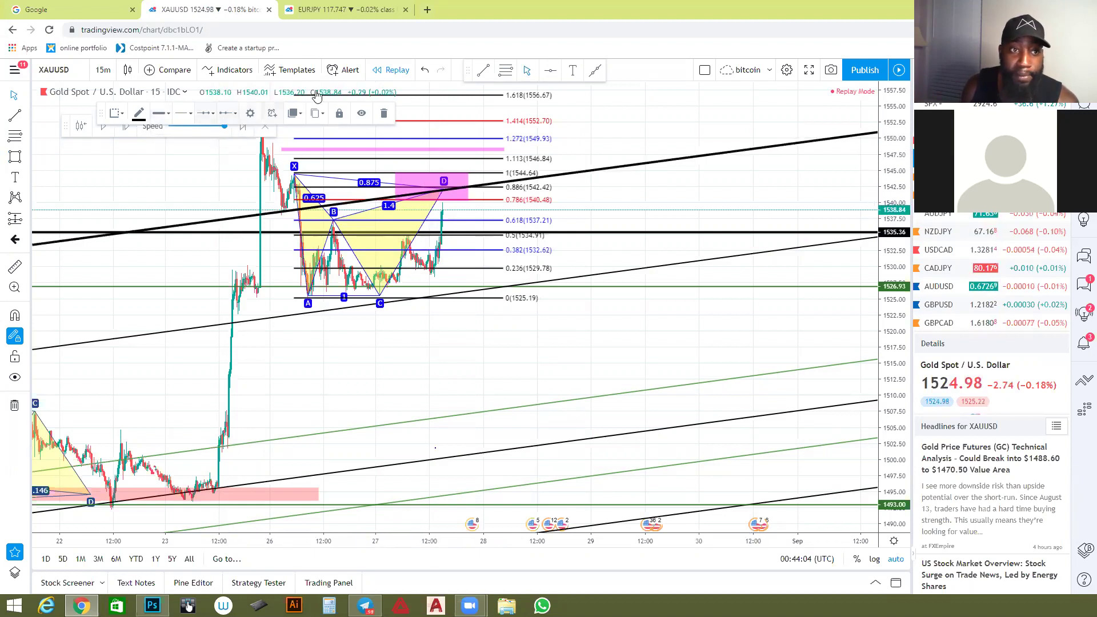
left_click(424, 70)
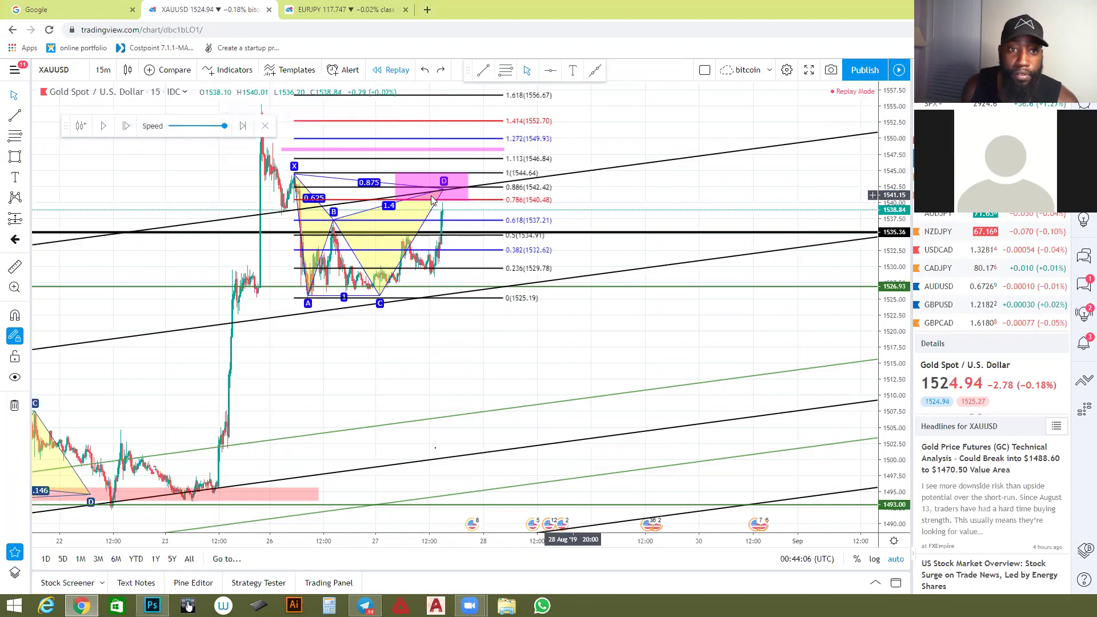
Play the replay forward from point D, pause it early on 28 August, and resume it through to 30 August.
scroll(280, 167, "up", 1)
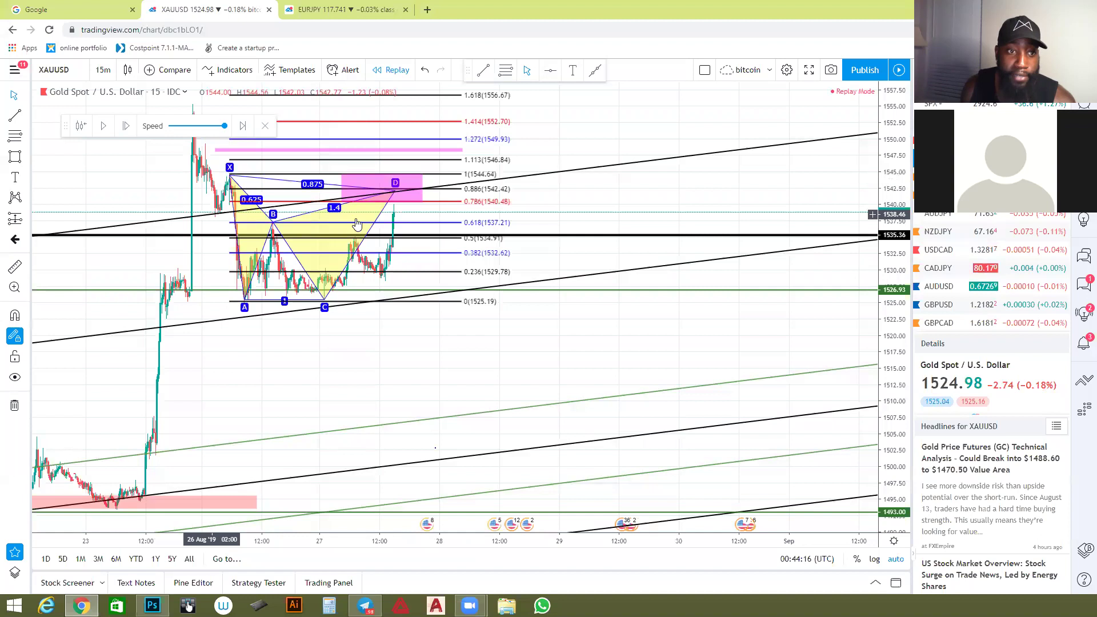
left_click(106, 129)
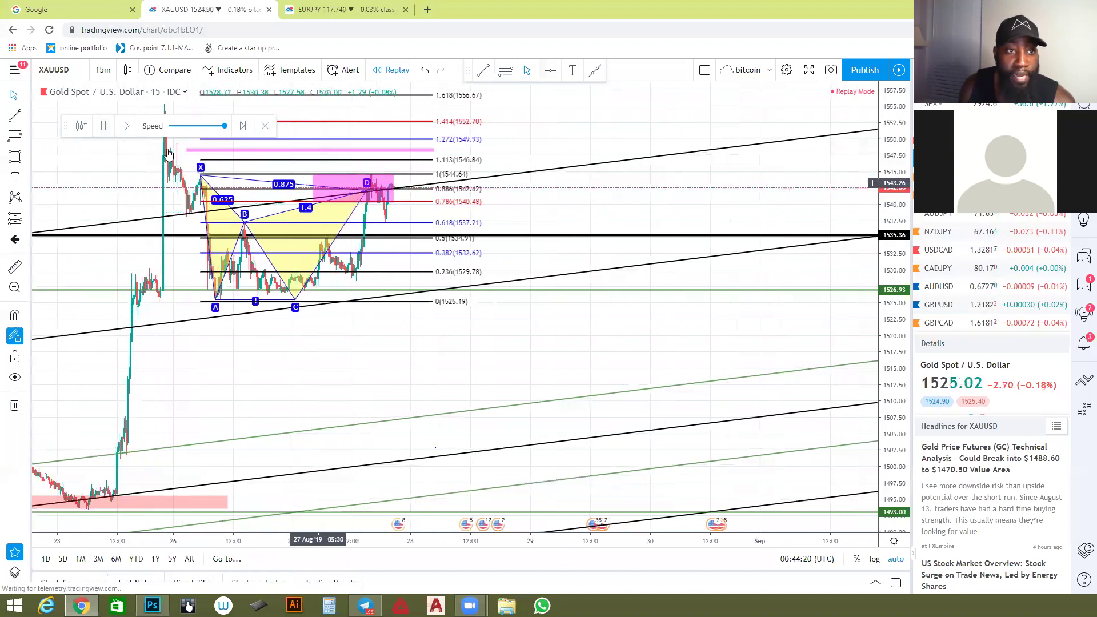
key("shift+Down")
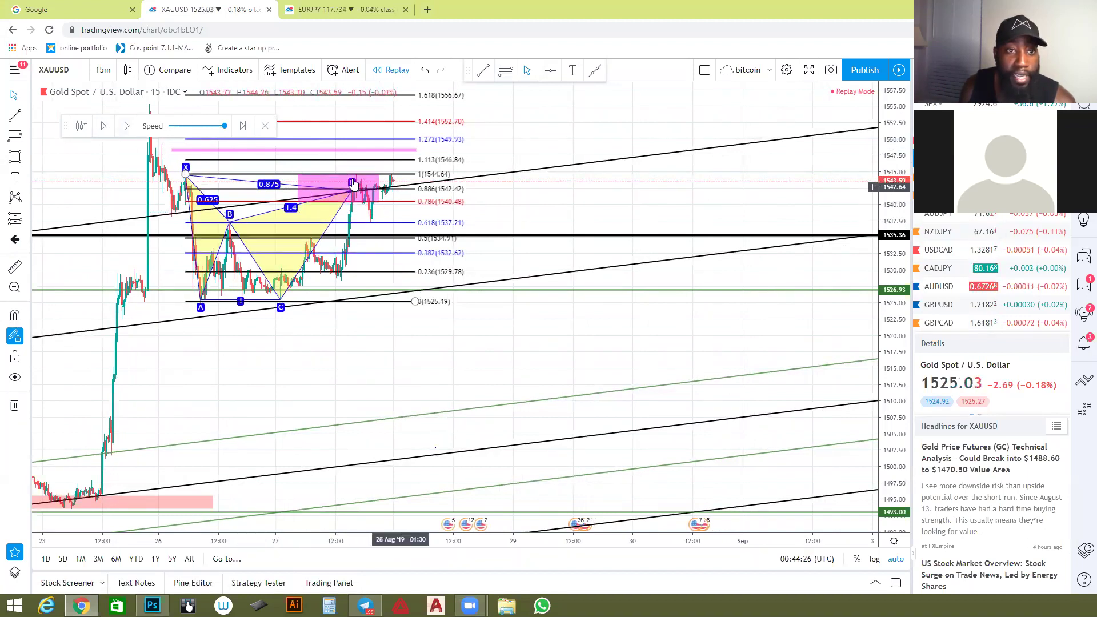
left_click(104, 126)
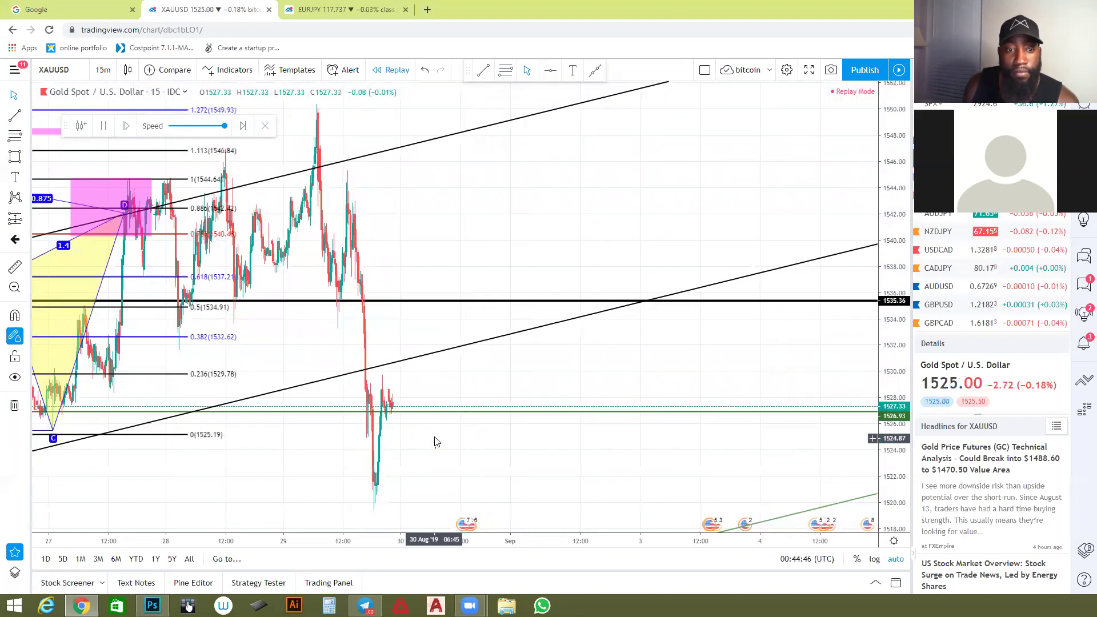
Set the 1535.36 horizontal line to the second-thinnest line width.
scroll(727, 308, "up", 5)
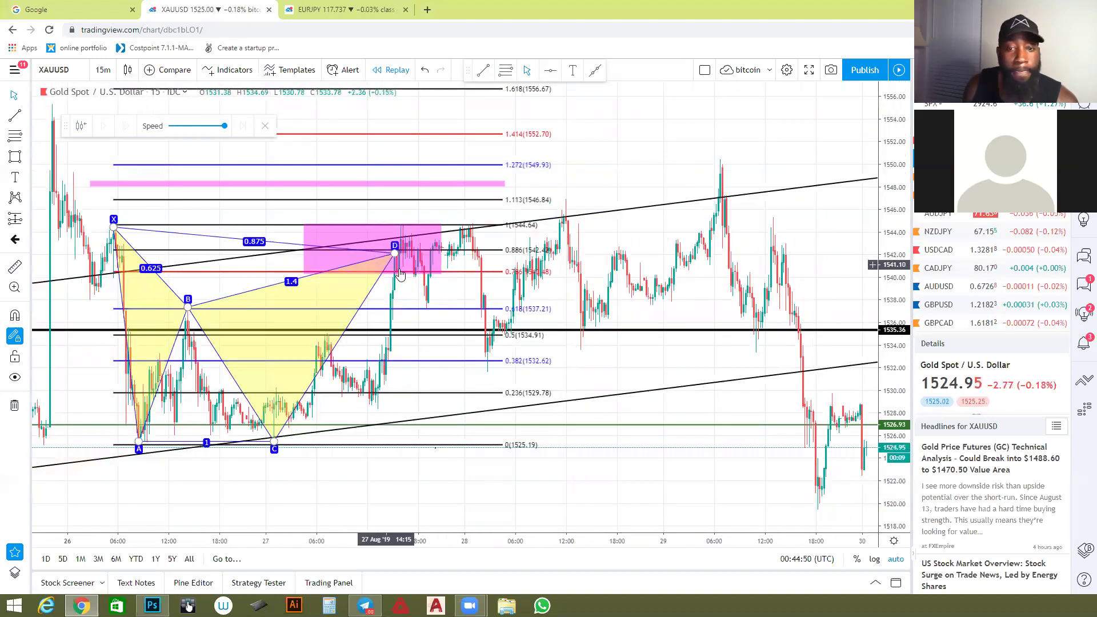
scroll(457, 260, "up", 2)
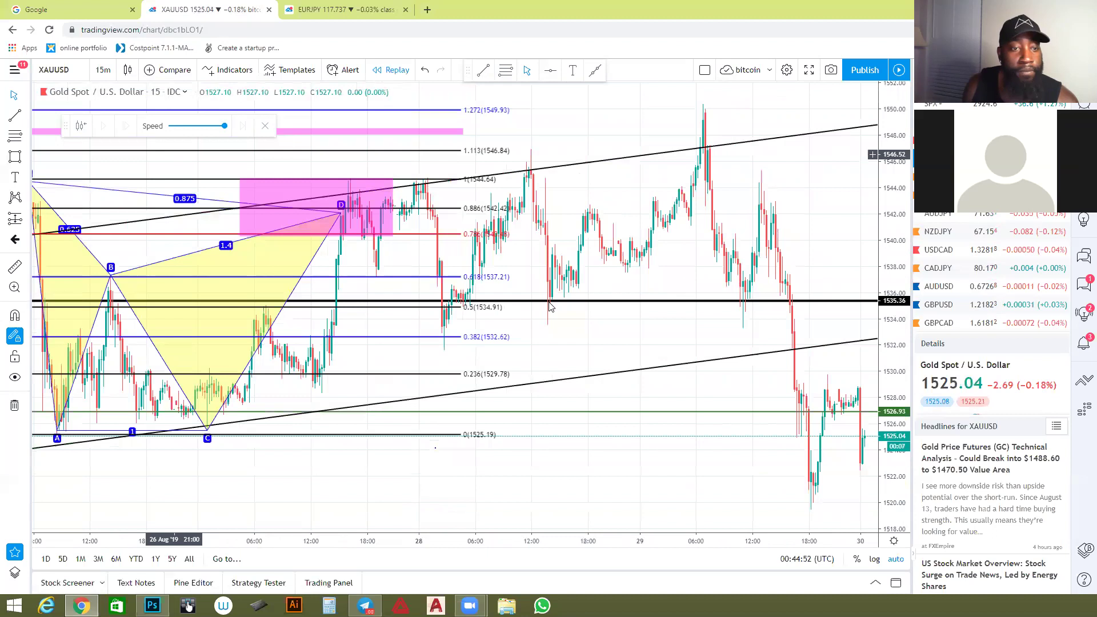
scroll(512, 225, "down", 3)
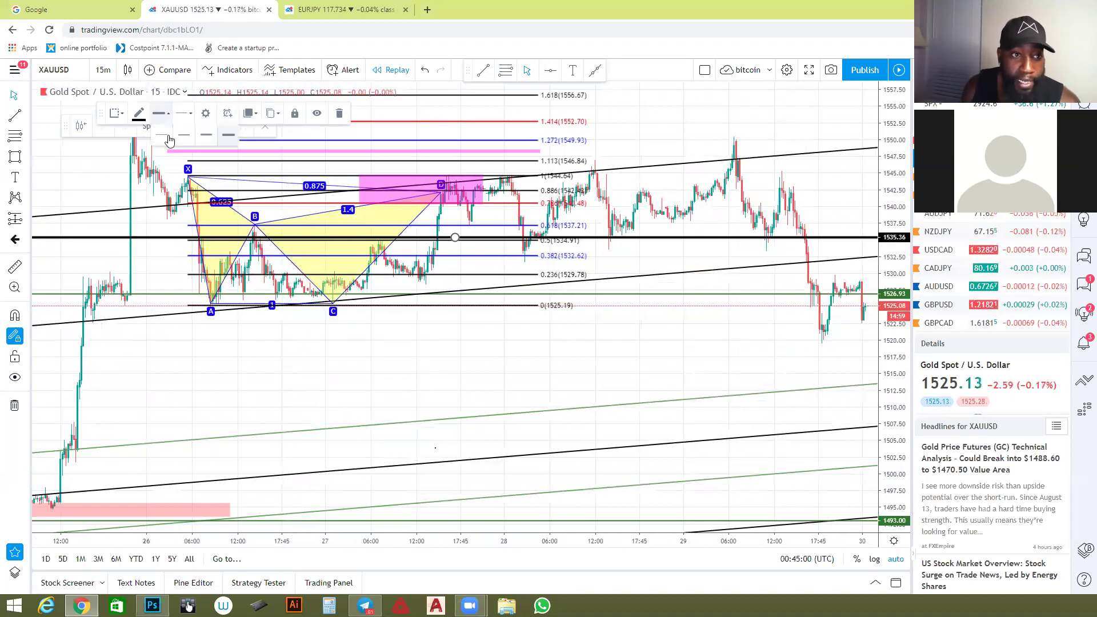
left_click(186, 137)
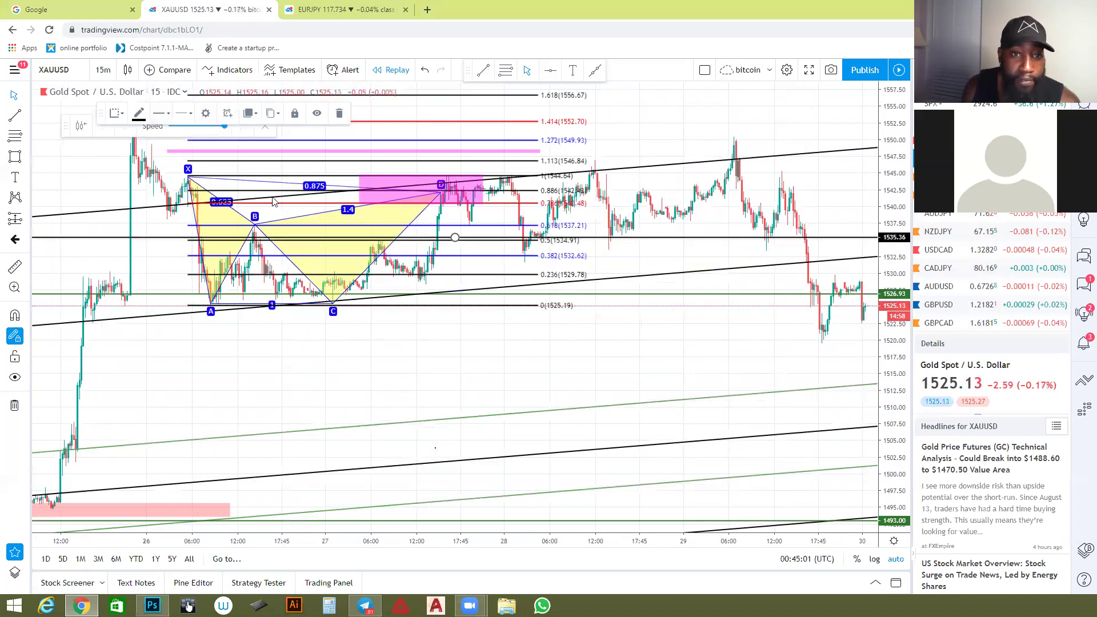
Delete the Fibonacci retracement spanning points X and A of the yellow gold pattern.
left_click(14, 97)
left_click(506, 121)
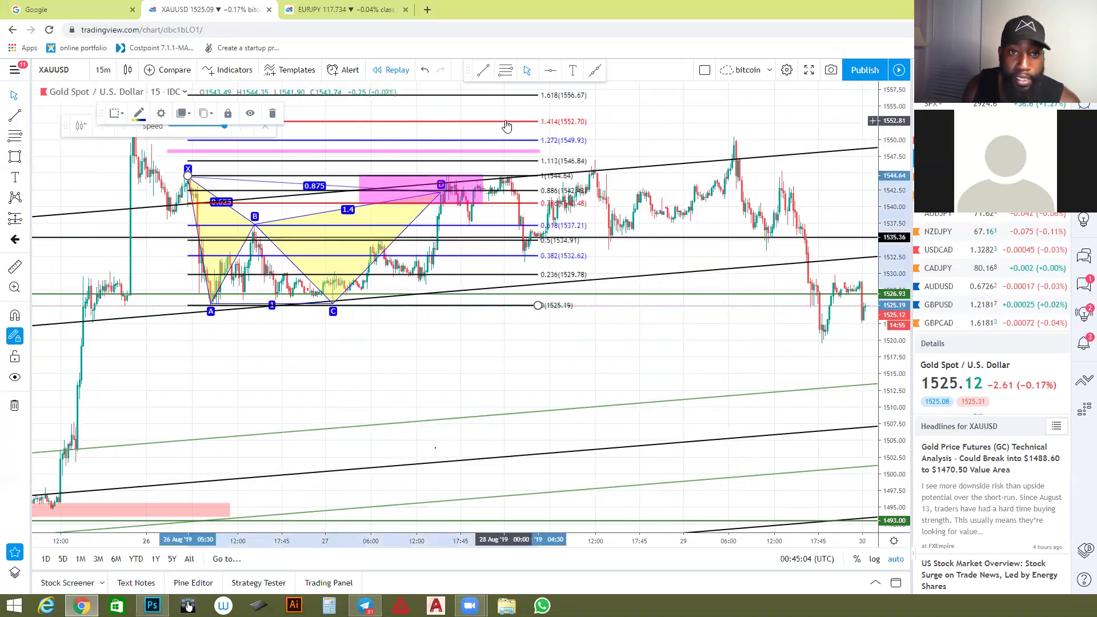
key("Delete")
scroll(429, 141, "up", 1)
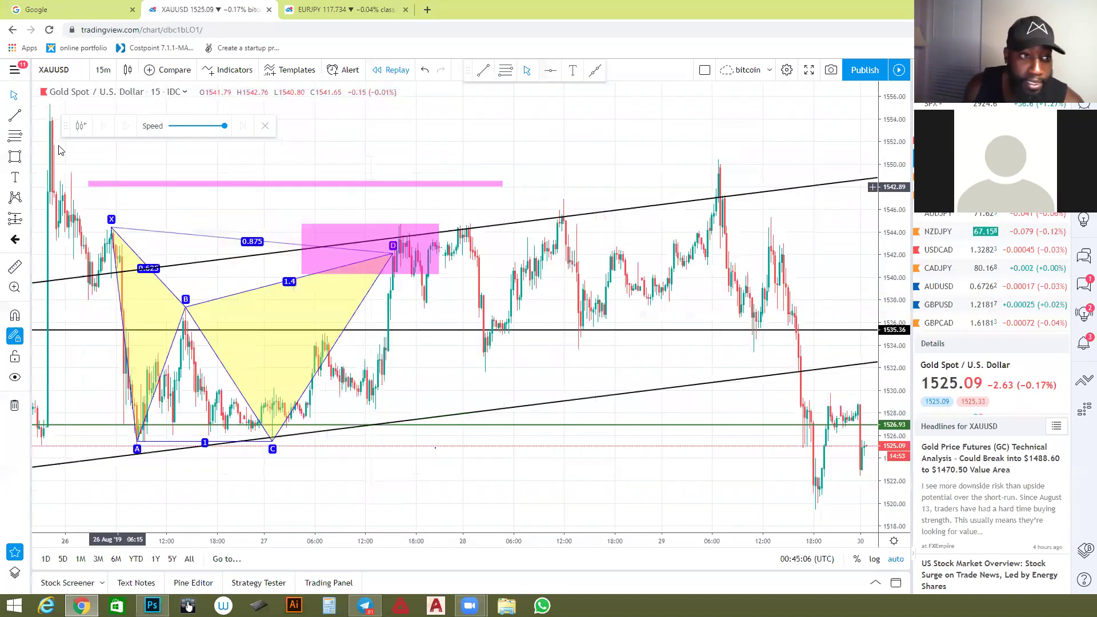
Draw a Fibonacci retracement from point C at 1525.49 to point D, adjusting its upper end to 1542.06.
left_click(15, 137)
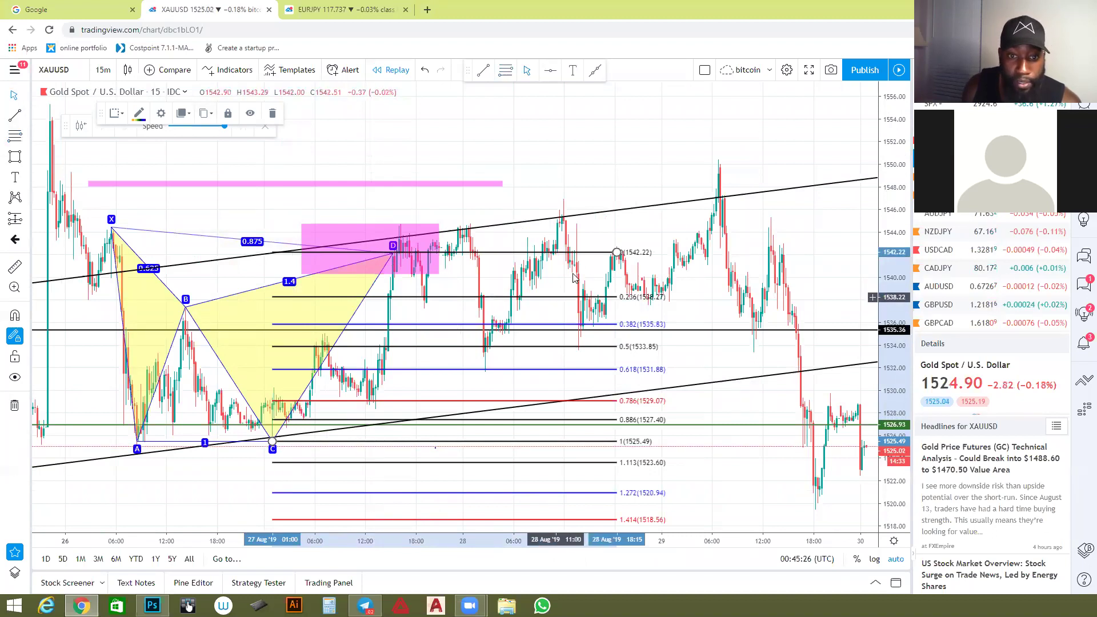
left_click_drag(620, 256, 637, 241)
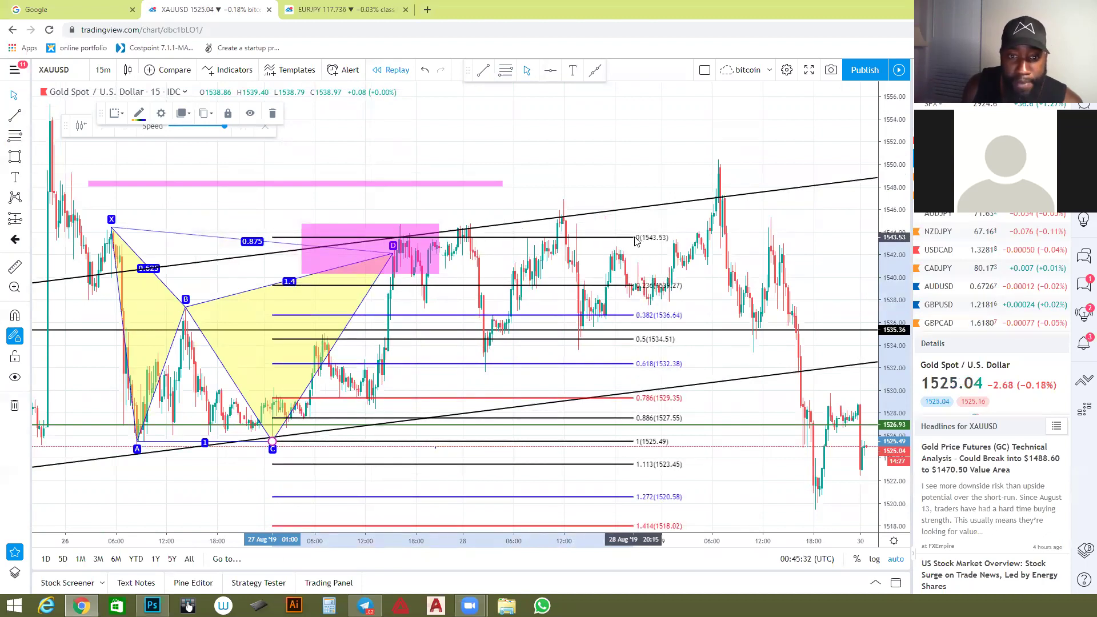
left_click_drag(636, 241, 632, 257)
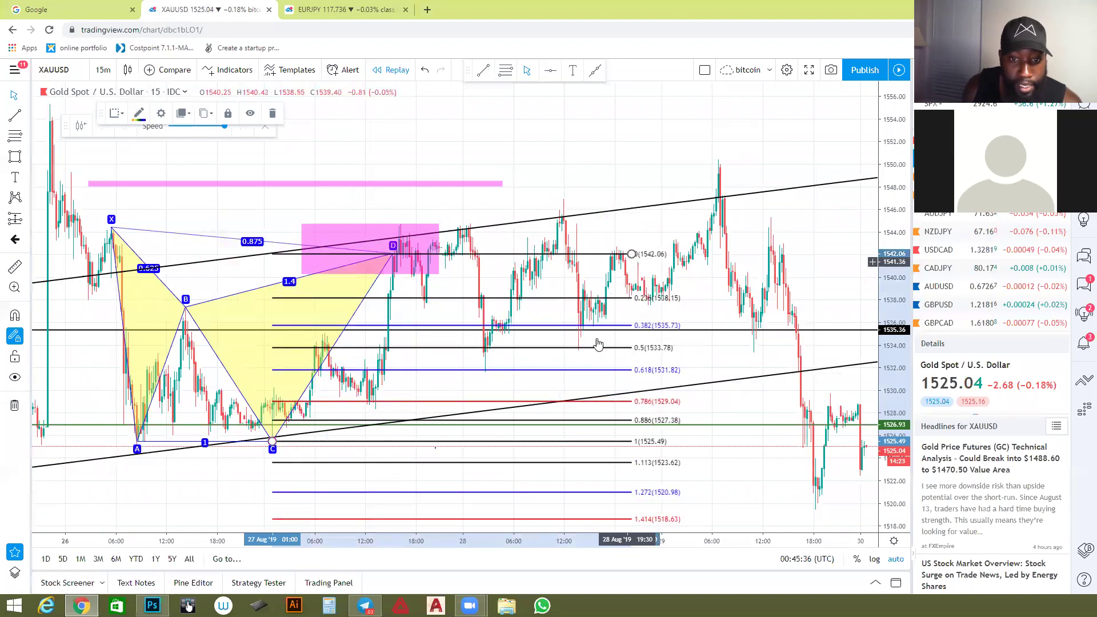
left_click(617, 337)
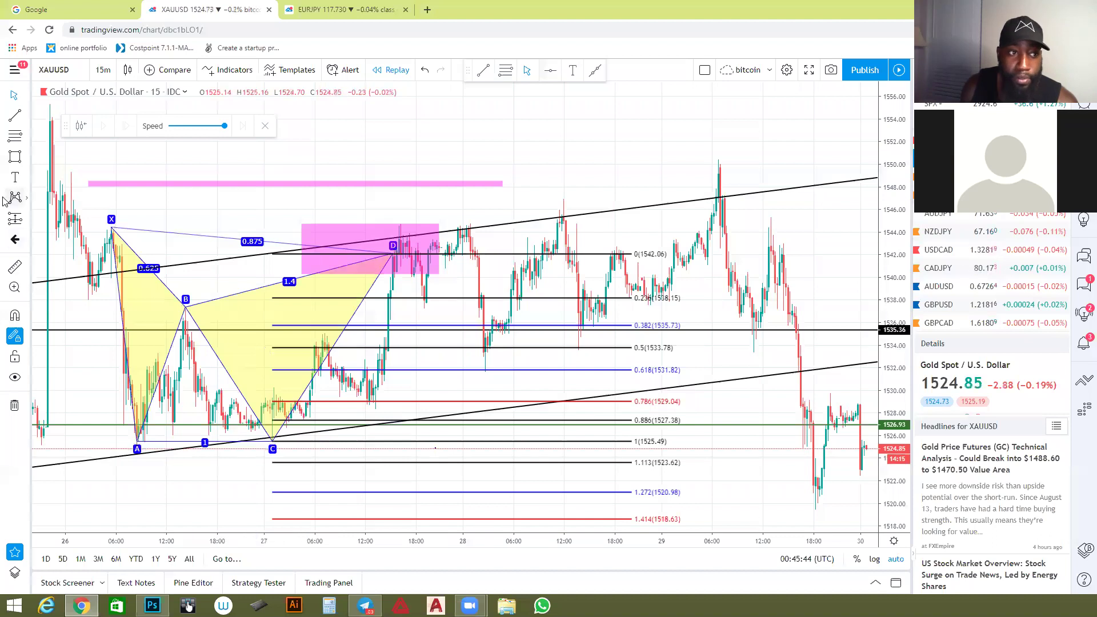
Measure the price move from point D down to the 0.382 retracement level, and clear the measurement.
left_click(15, 266)
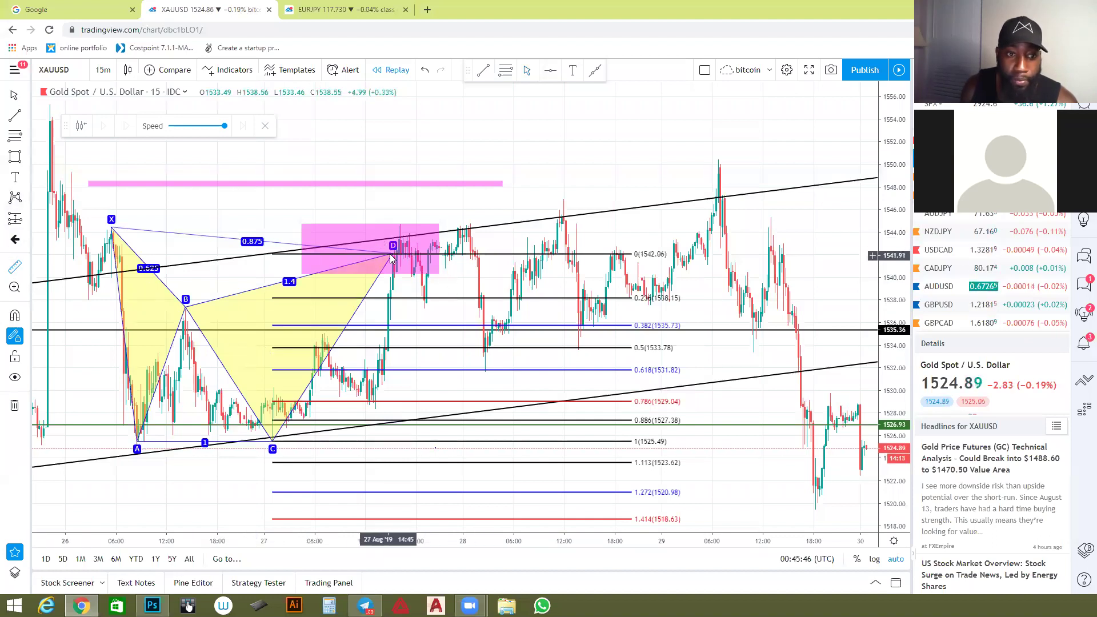
left_click(393, 254)
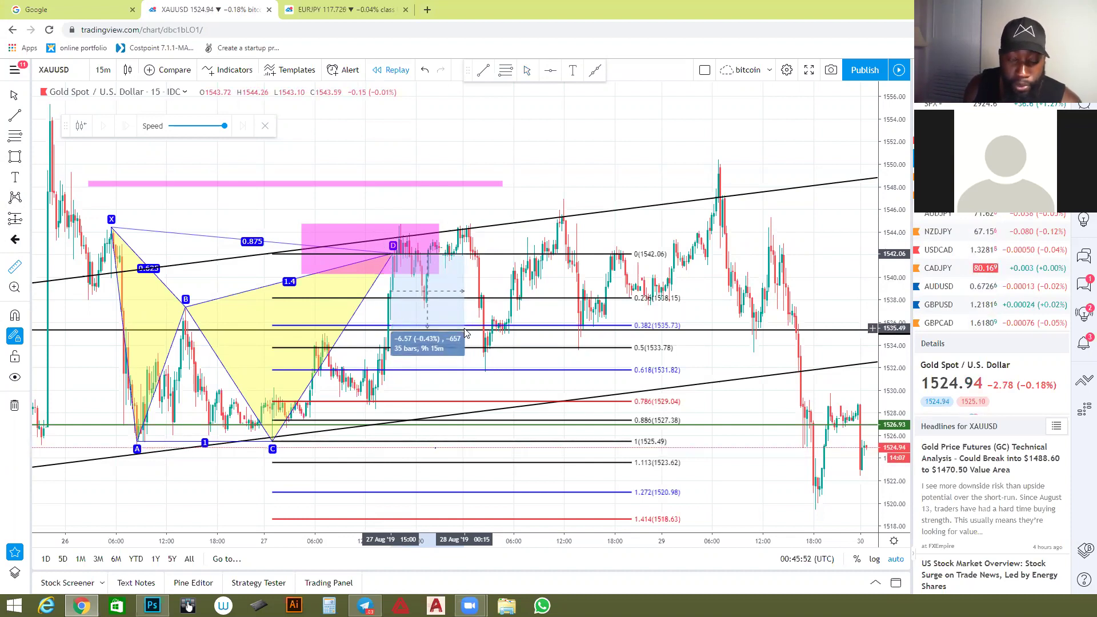
key("Escape")
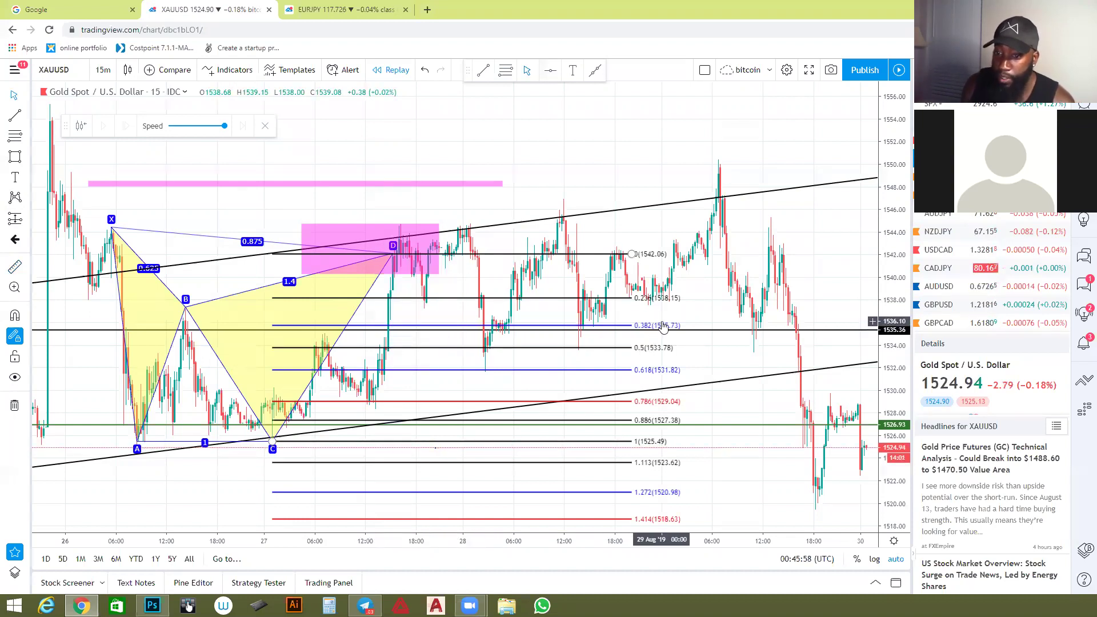
left_click_drag(506, 366, 217, 246)
scroll(217, 246, "down", 1)
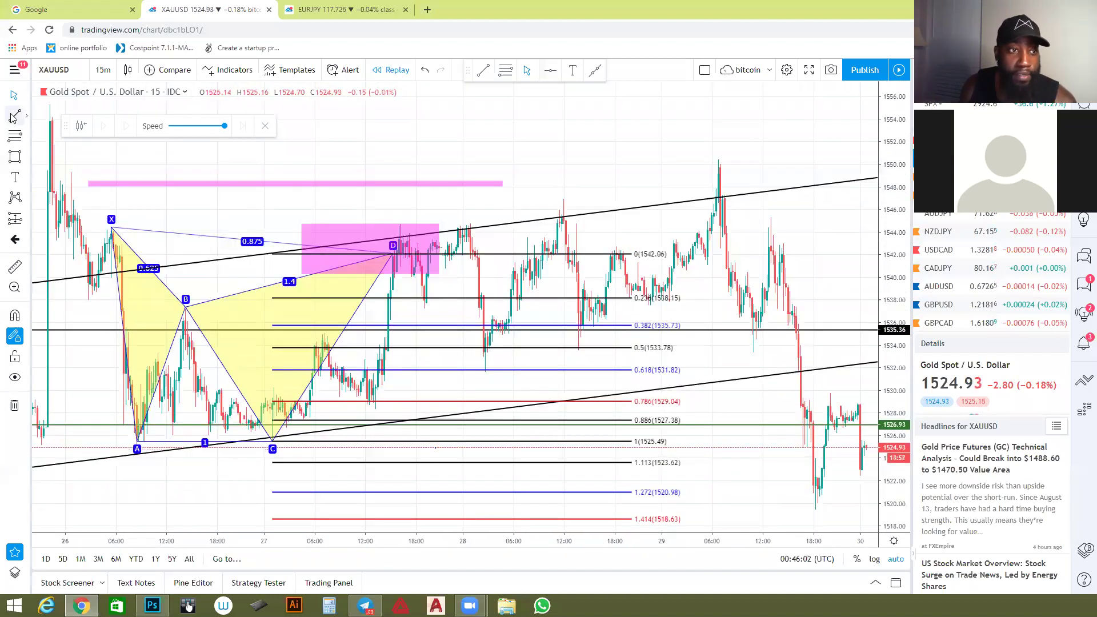
Try a Fibonacci retracement from point X at 1544.79 down to the low at point A, and discard it.
left_click(14, 135)
left_click(109, 223)
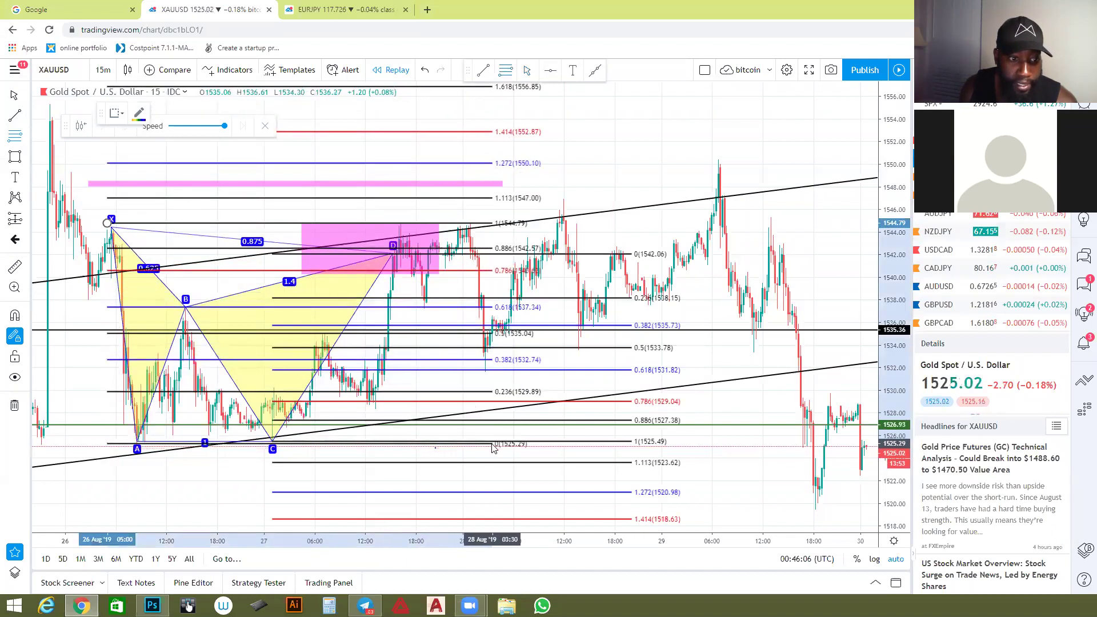
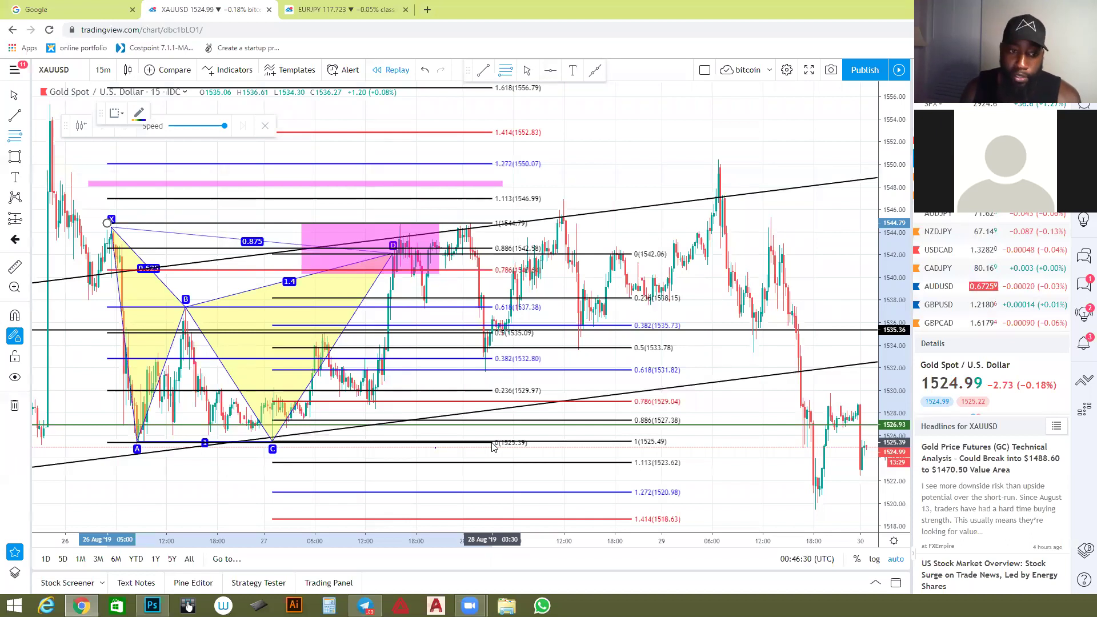
key("Delete")
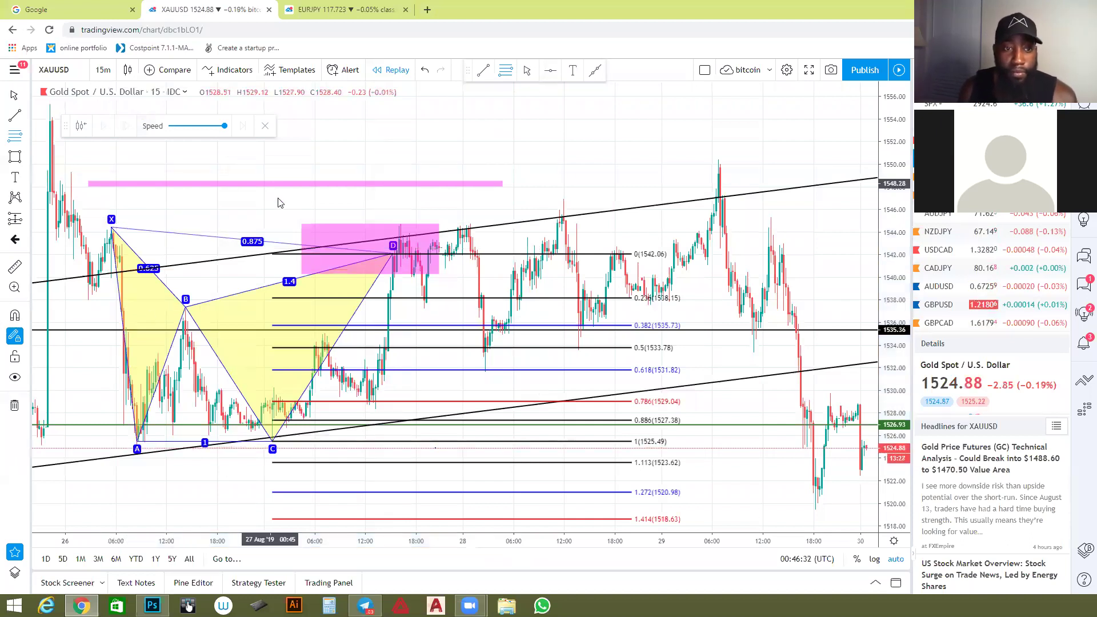
Delete the magenta box around point D, the thin magenta zone above it and the C-to-D Fibonacci retracement.
left_click(325, 243)
key("Delete")
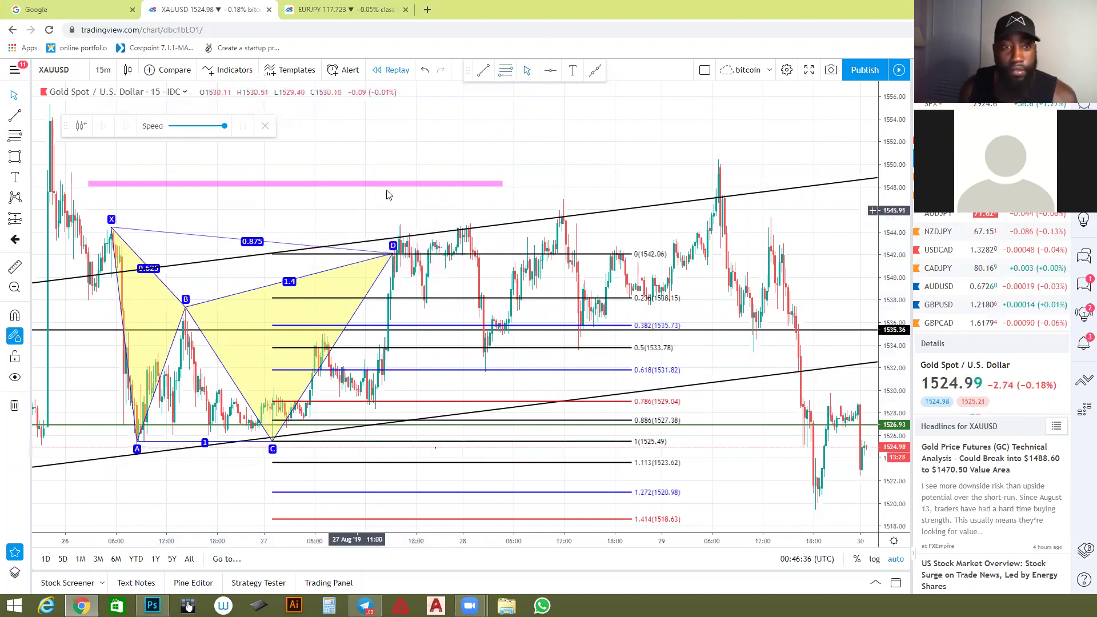
left_click(399, 185)
key("Delete")
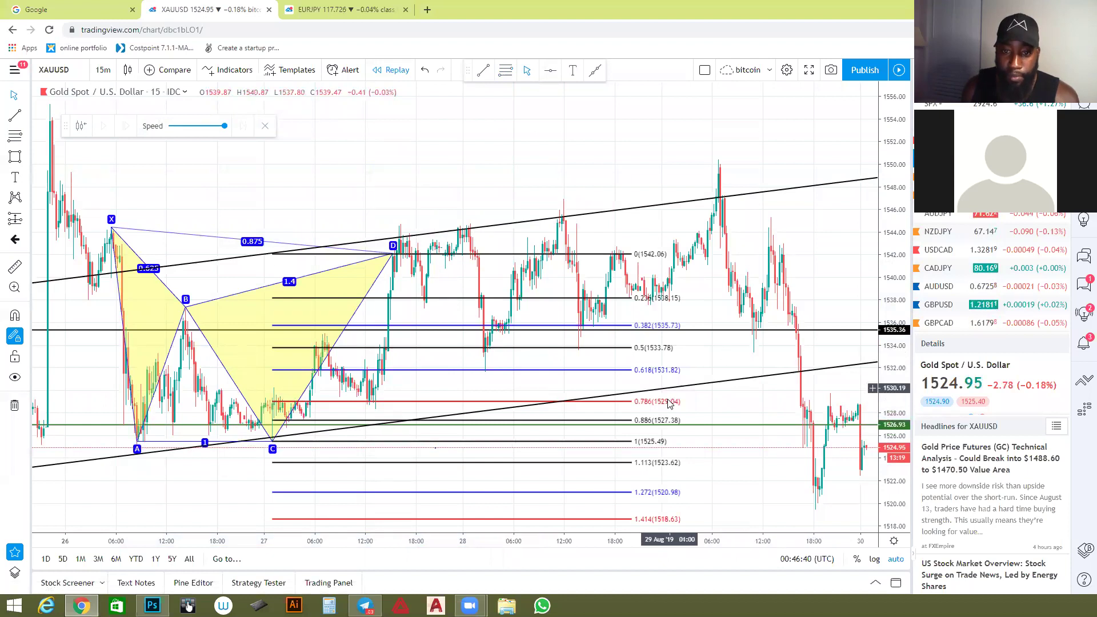
left_click(641, 370)
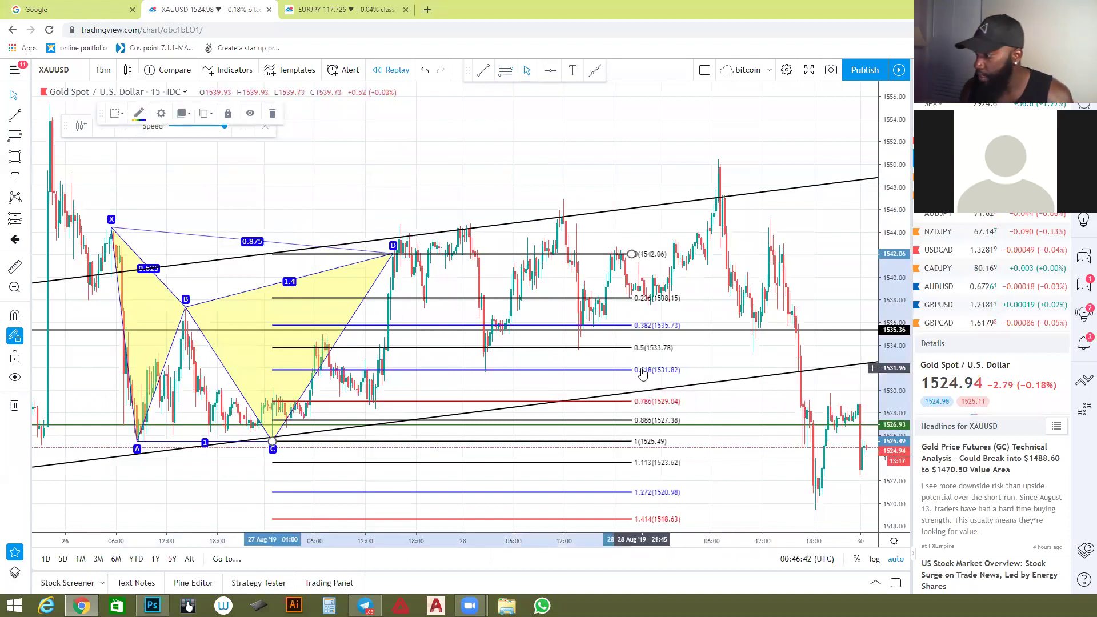
key("Delete")
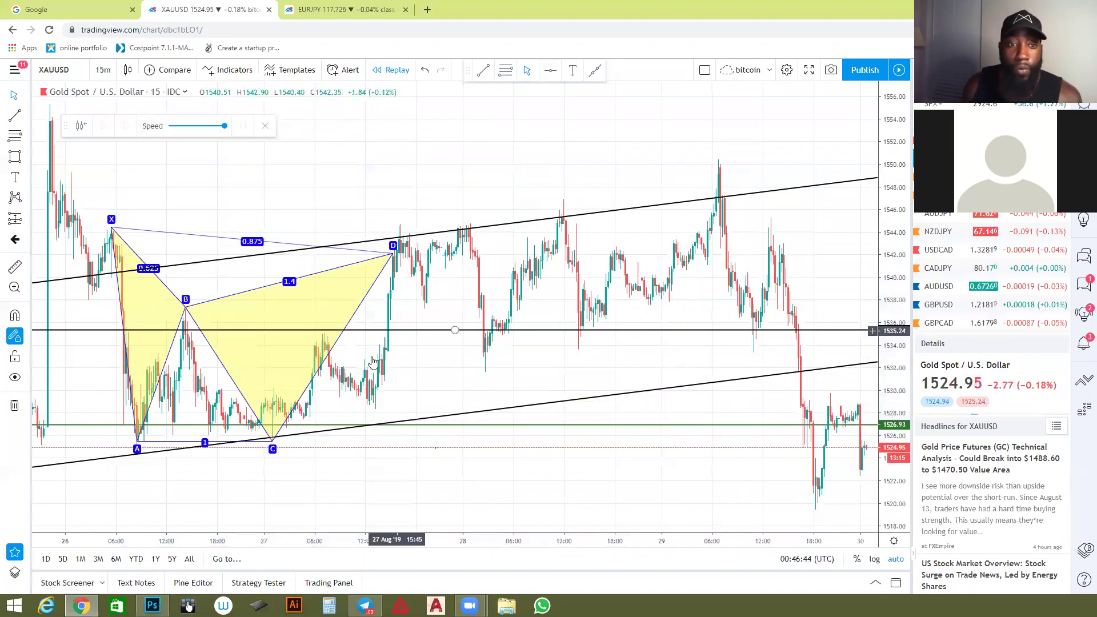
Switch the chart from gold to USDJPY using the watchlist.
scroll(455, 203, "down", 3)
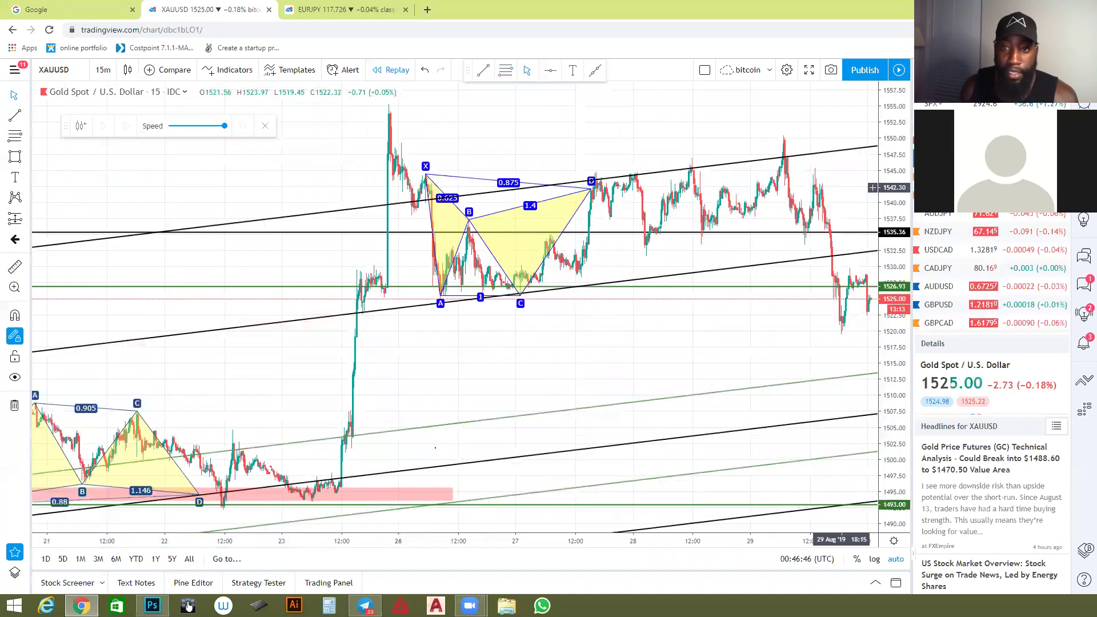
key("Down")
key("Down")
key("Down")
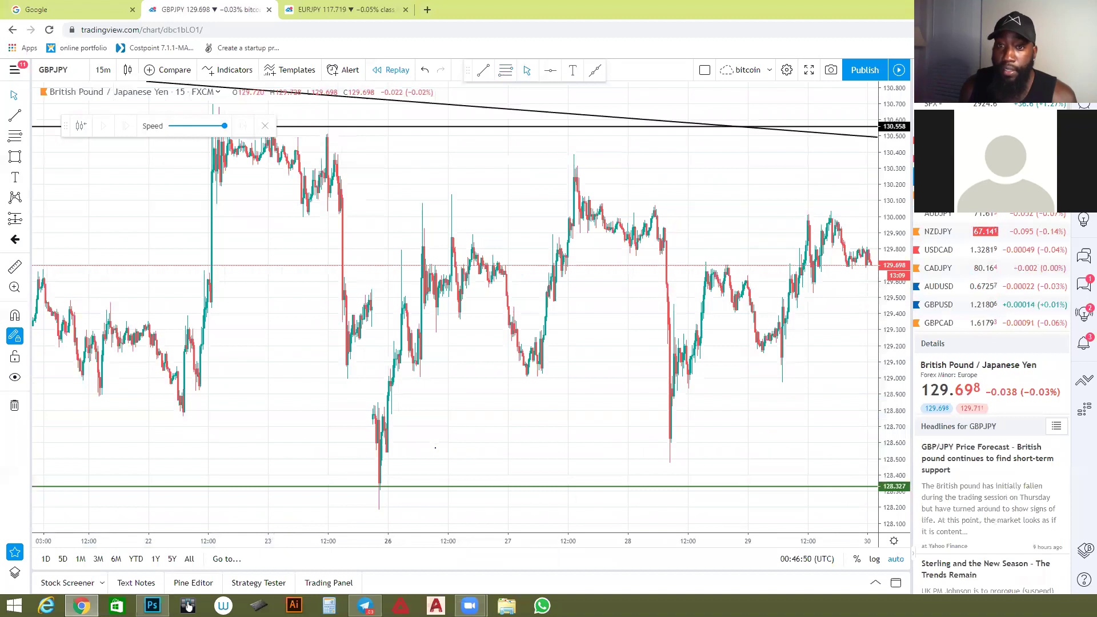
key("Up")
key("Up")
scroll(443, 239, "up", 3)
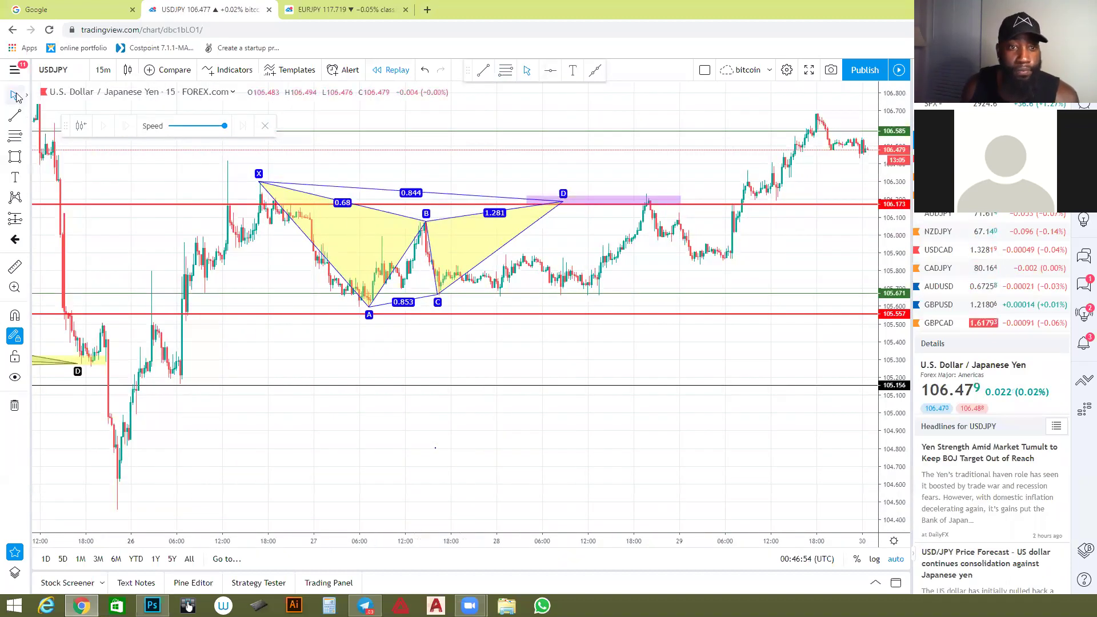
Start a bar replay of the USDJPY chart just after point C of the yellow pattern on 27 August.
scroll(497, 394, "up", 3)
scroll(515, 411, "down", 5)
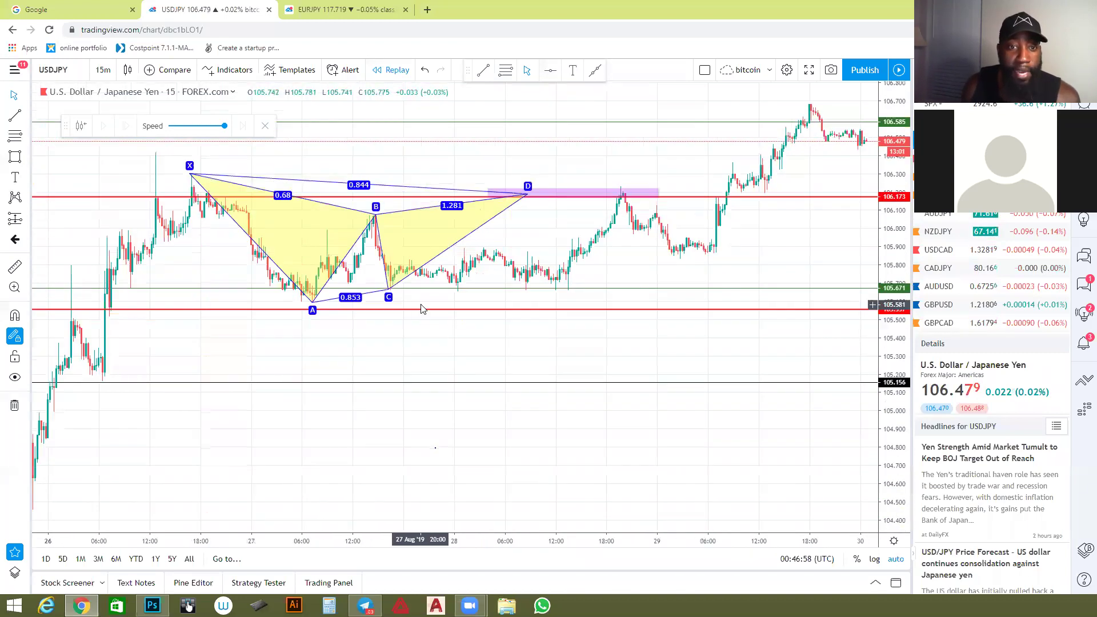
scroll(421, 308, "up", 2)
scroll(206, 240, "down", 1)
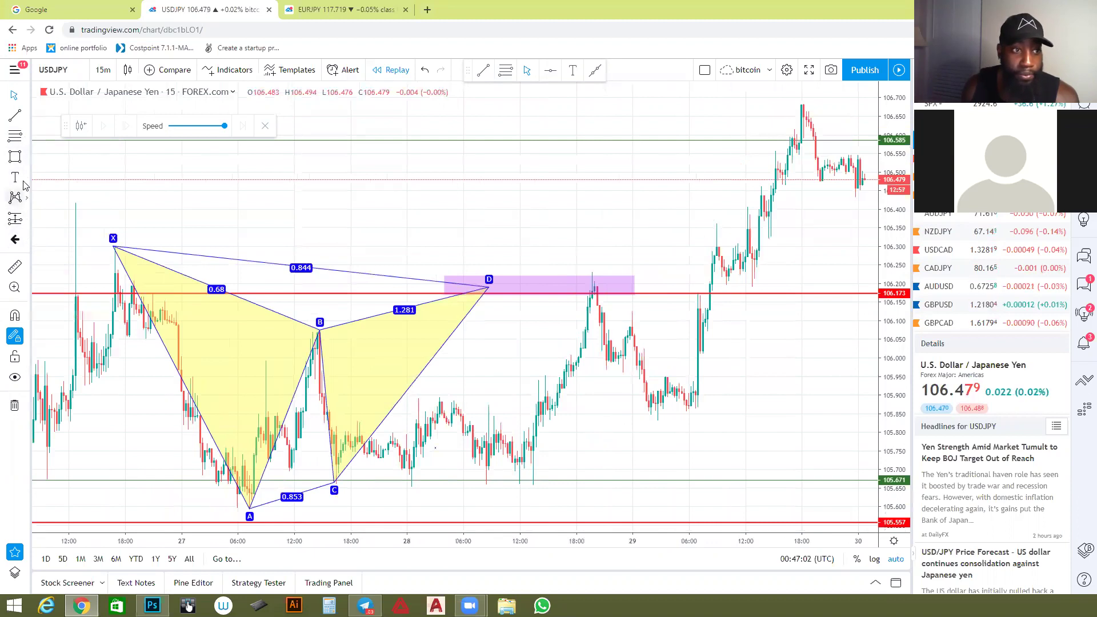
left_click(395, 70)
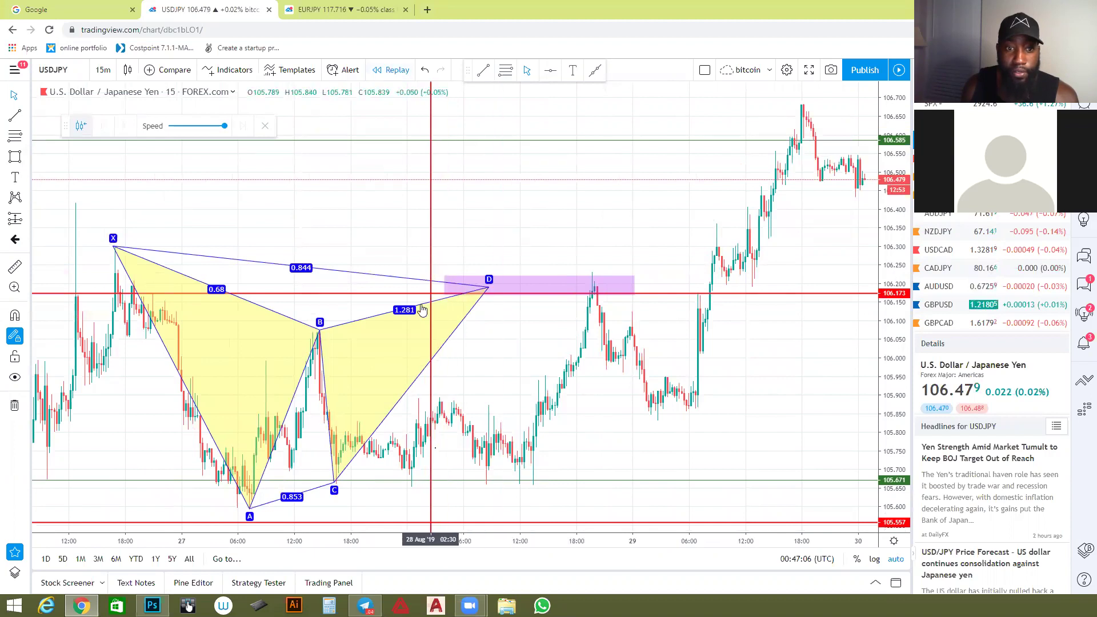
left_click(343, 325)
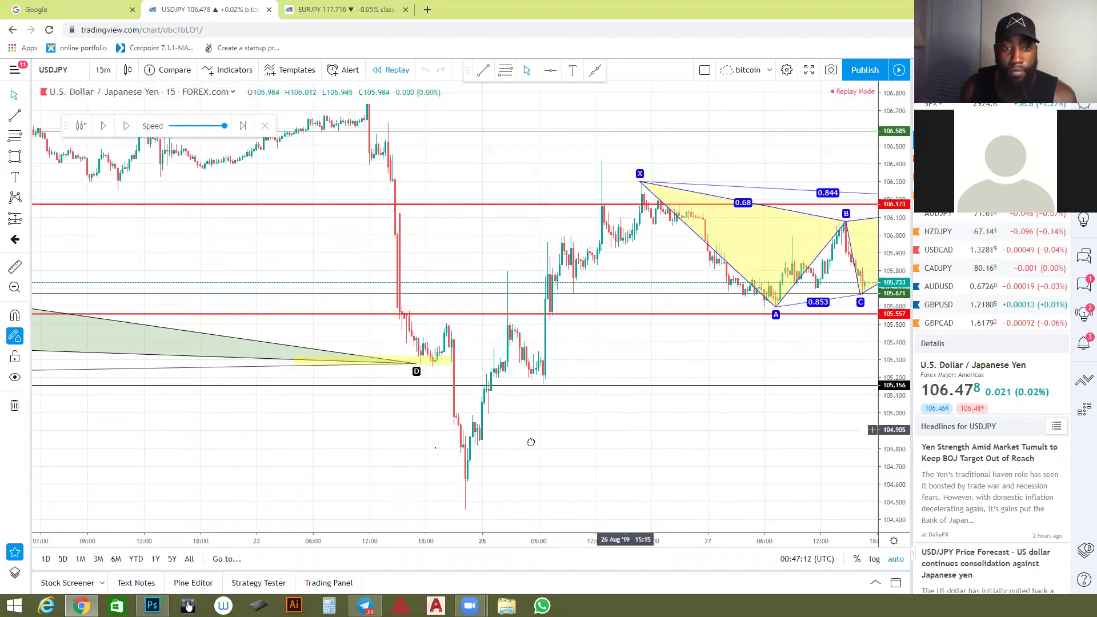
Draw a Fibonacci retracement from point X at 106.304 to point A's low at 105.593, extending past the D zone.
left_click_drag(529, 443, 149, 489)
scroll(284, 431, "down", 1)
scroll(223, 386, "up", 2)
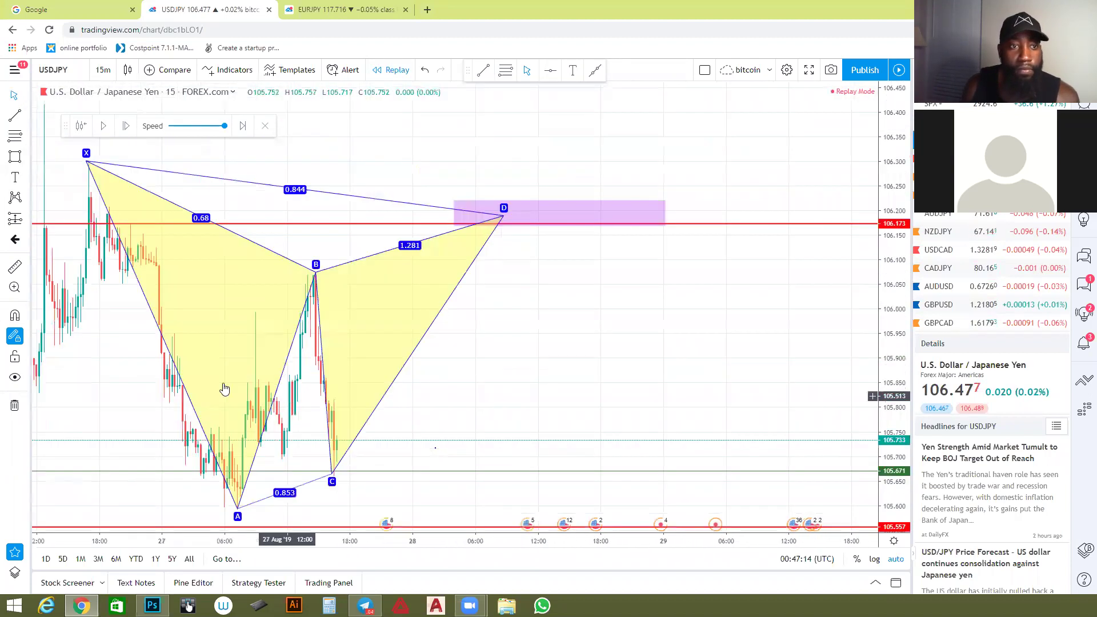
scroll(186, 307, "down", 1)
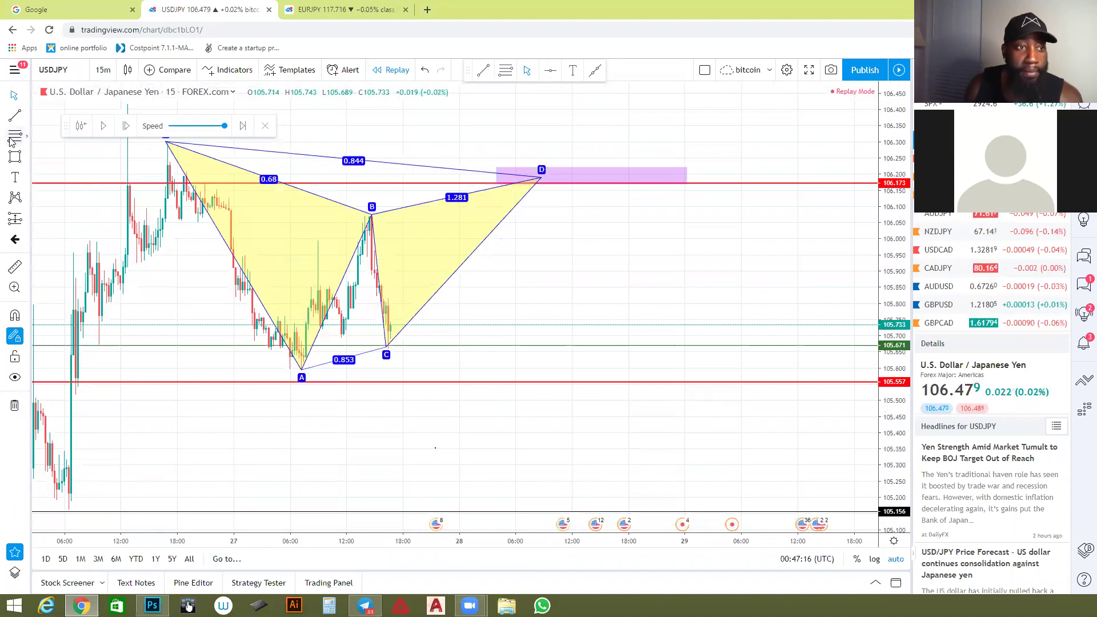
scroll(117, 188, "up", 2)
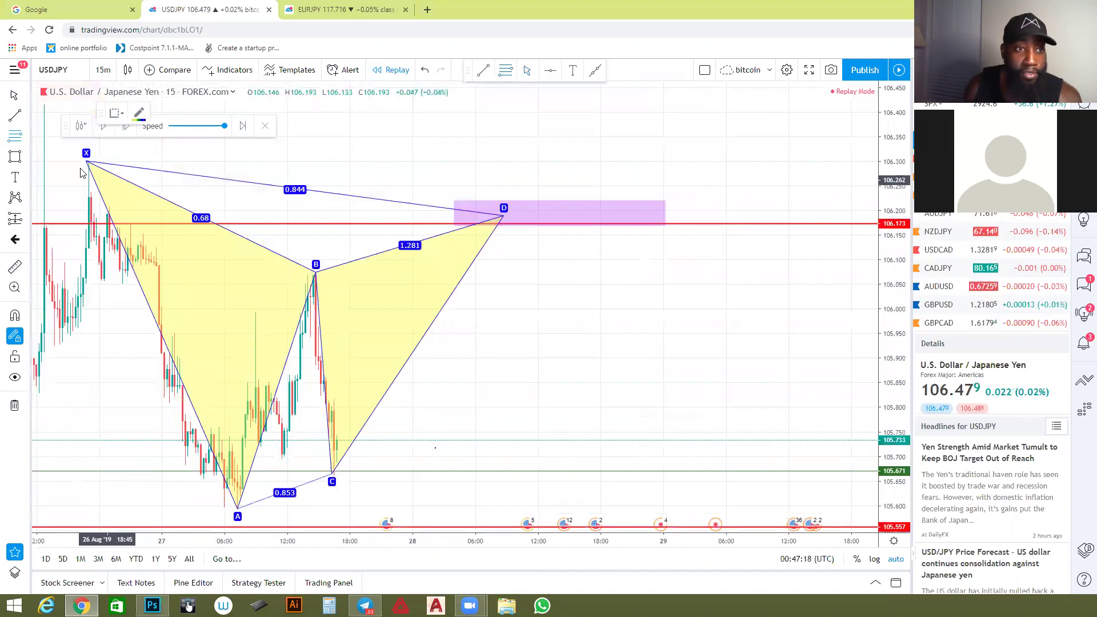
mouse_move(86, 160)
left_mouse_down()
mouse_move(607, 480)
mouse_move(642, 520)
mouse_move(646, 509)
left_mouse_up()
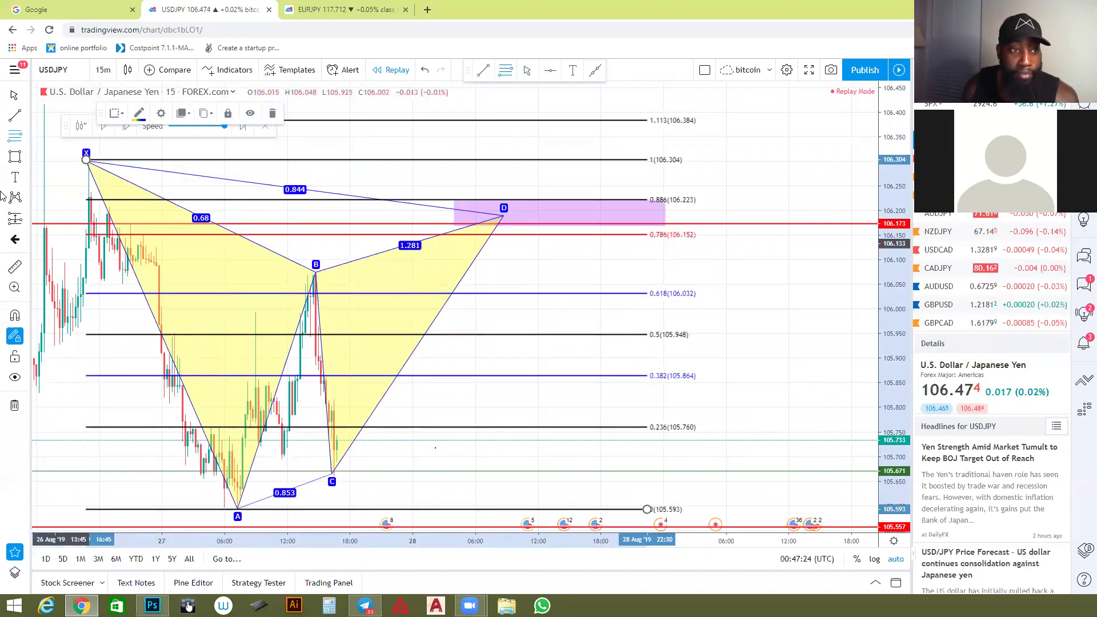
Try a rectangle around point B spanning the 0.618 to 0.786 retracement levels, and delete it.
left_click(15, 156)
left_click_drag(334, 294, 295, 242)
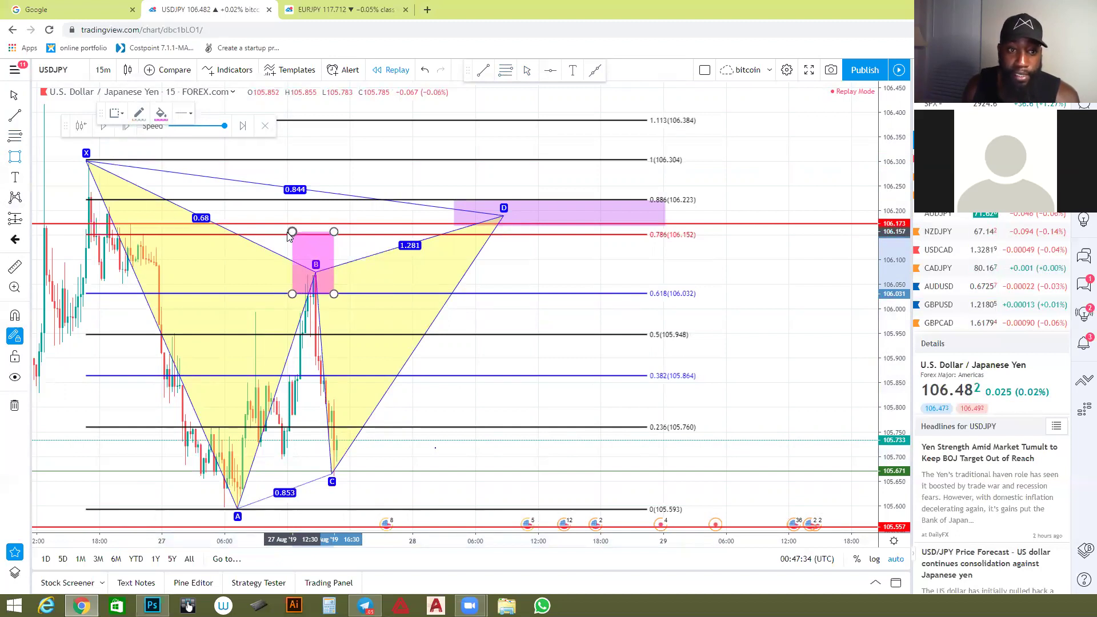
left_click_drag(287, 233, 288, 234)
key("Delete")
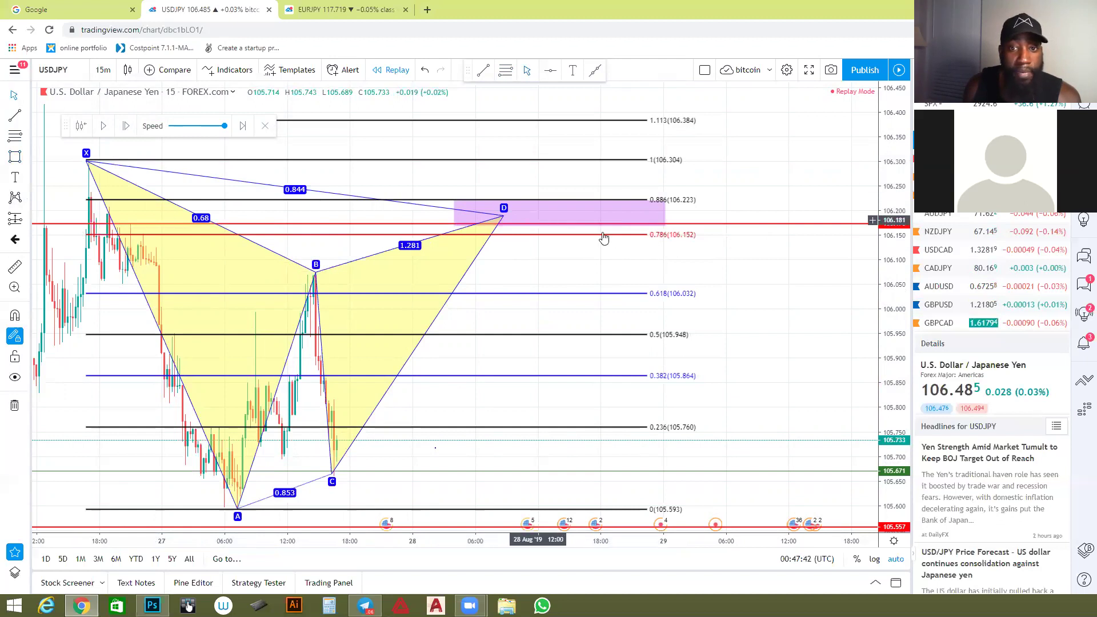
Draw a Fibonacci retracement from point B at 106.081 to point C's low at 105.663, extending beyond point D.
left_click(16, 139)
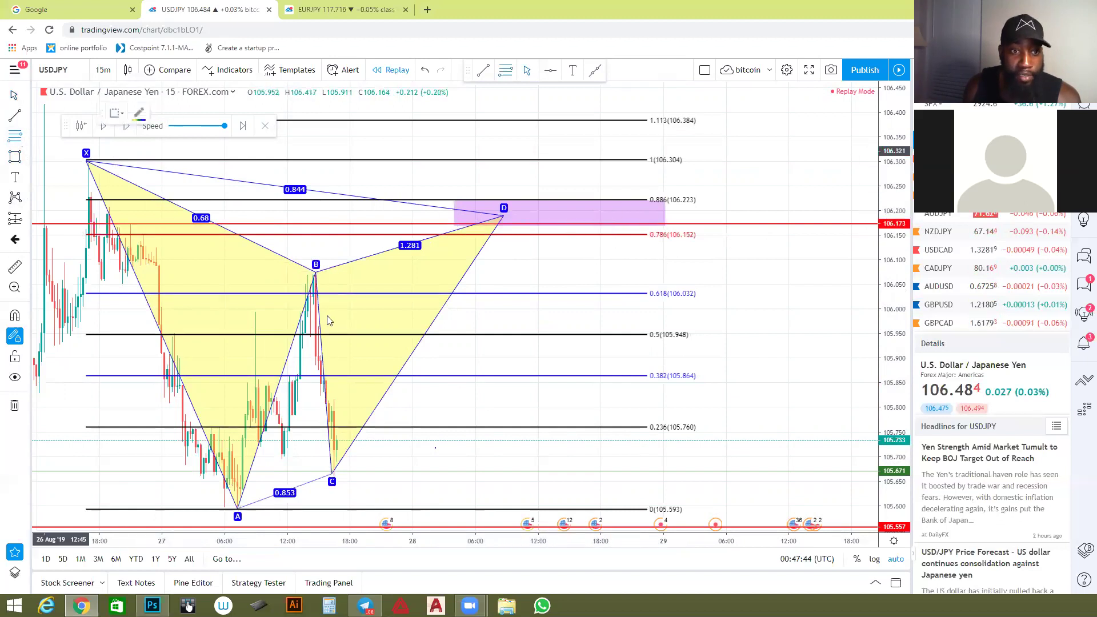
left_click(316, 270)
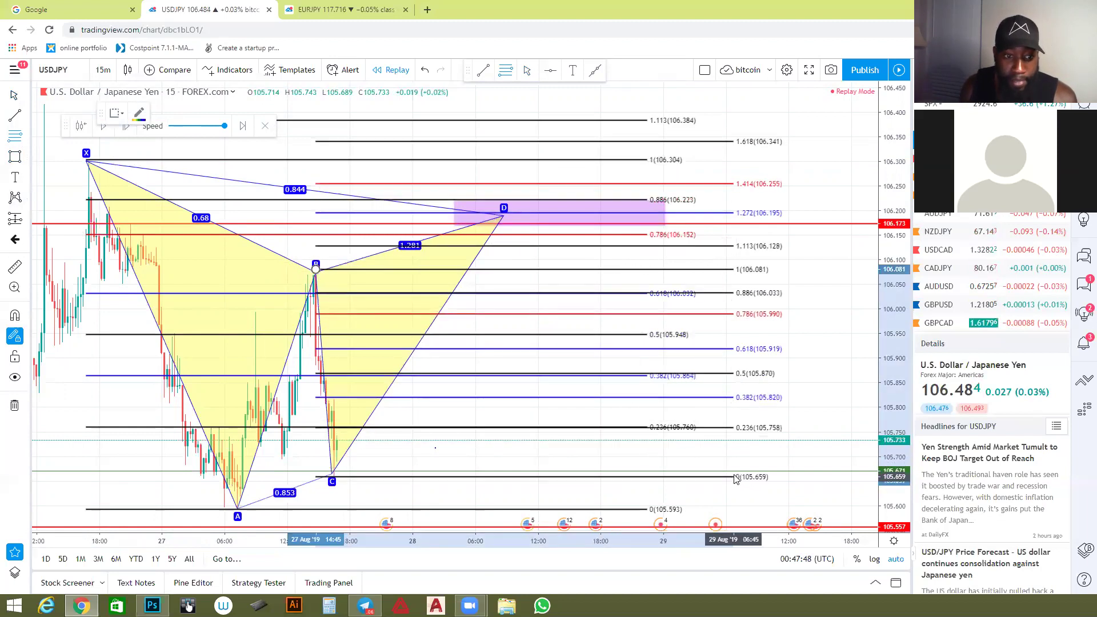
left_click(741, 476)
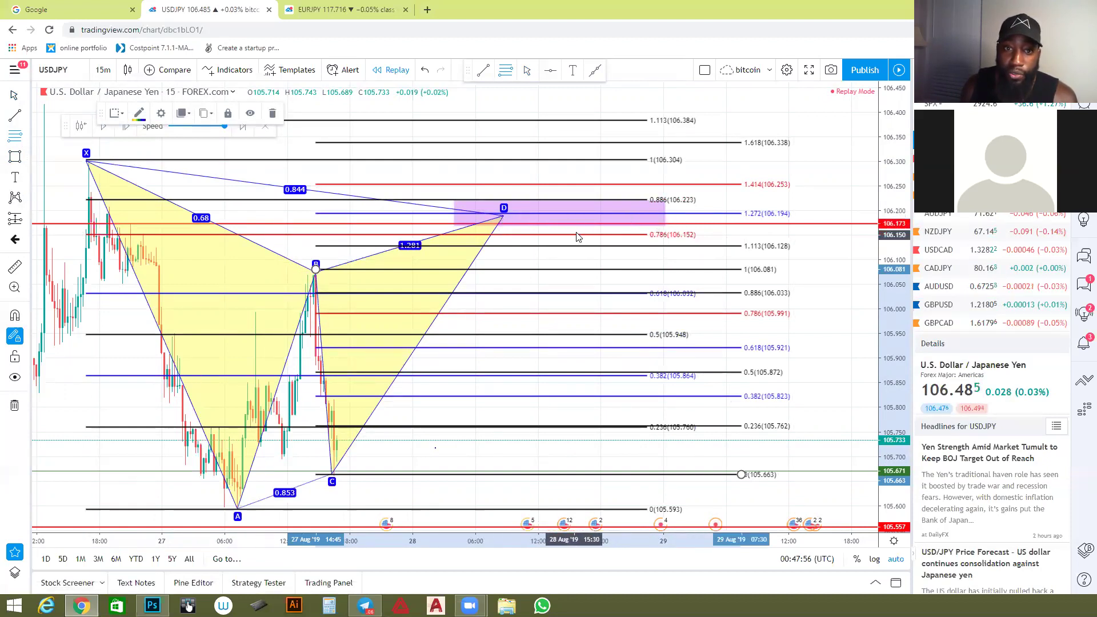
Recolour the horizontal line at 106.173 through the purple D zone to dark red.
left_click(451, 223)
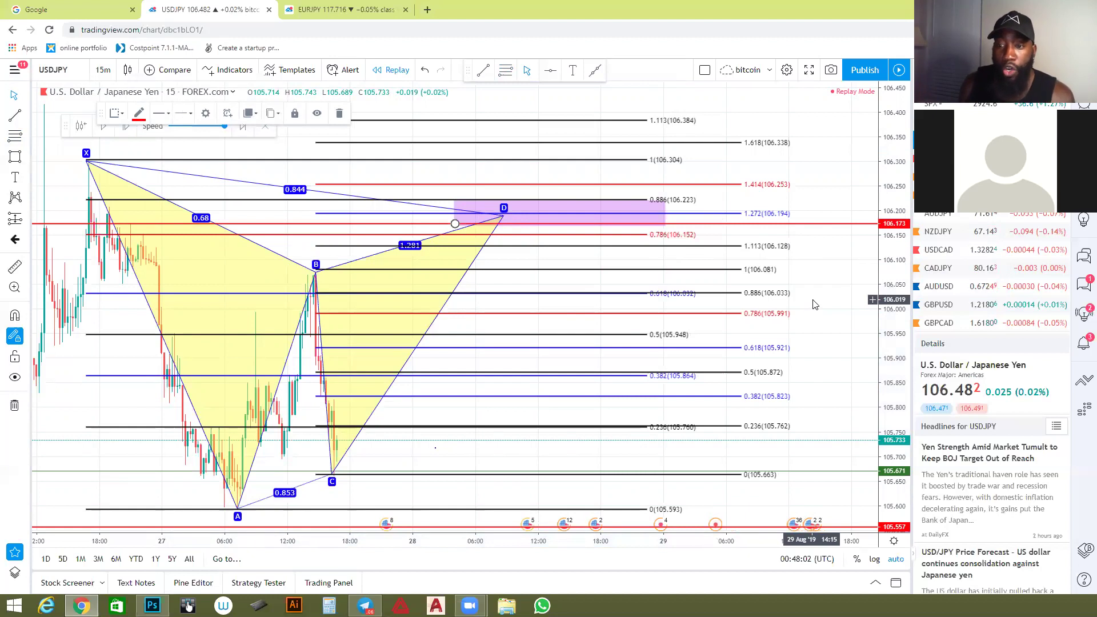
left_click(138, 115)
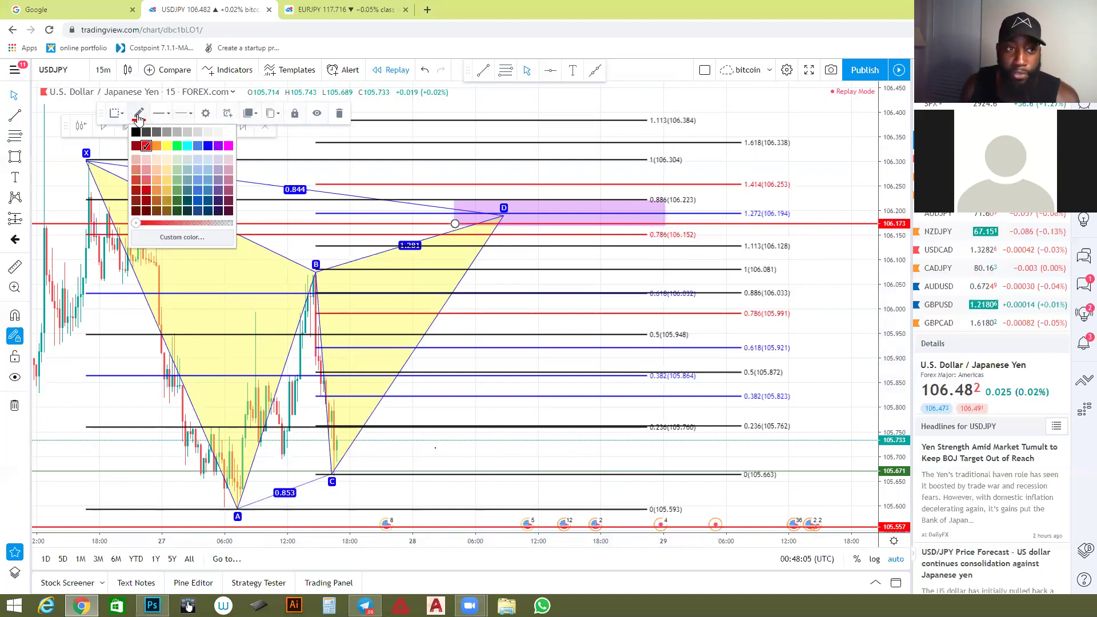
left_click(136, 146)
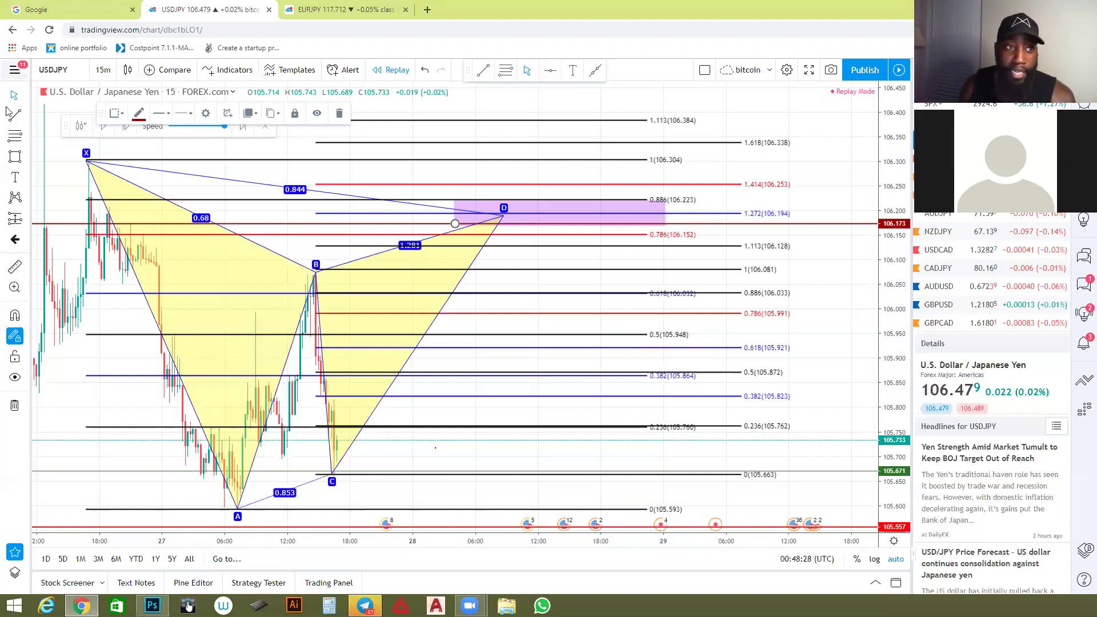
Delete the Fibonacci retracement drawn from point B to point C.
left_click(27, 95)
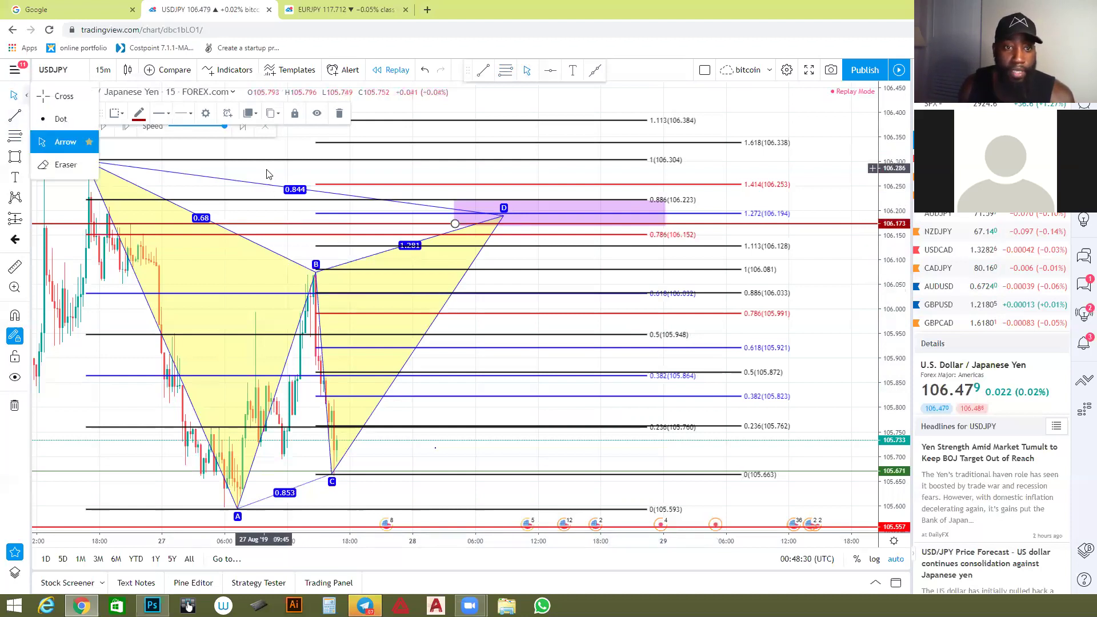
left_click(398, 267)
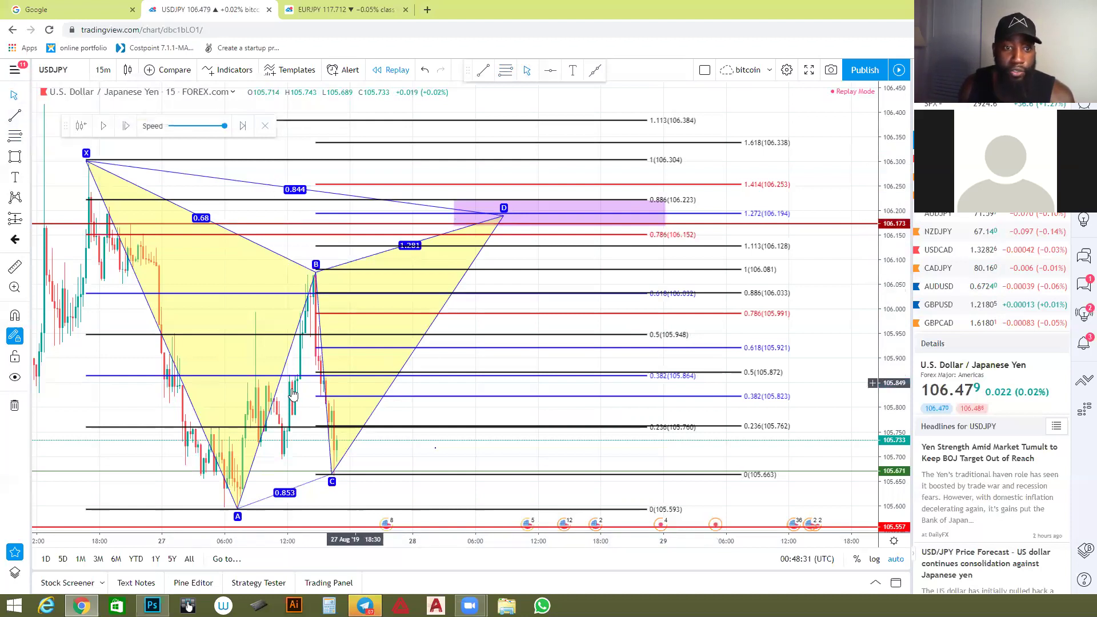
left_click(736, 186)
key("Delete")
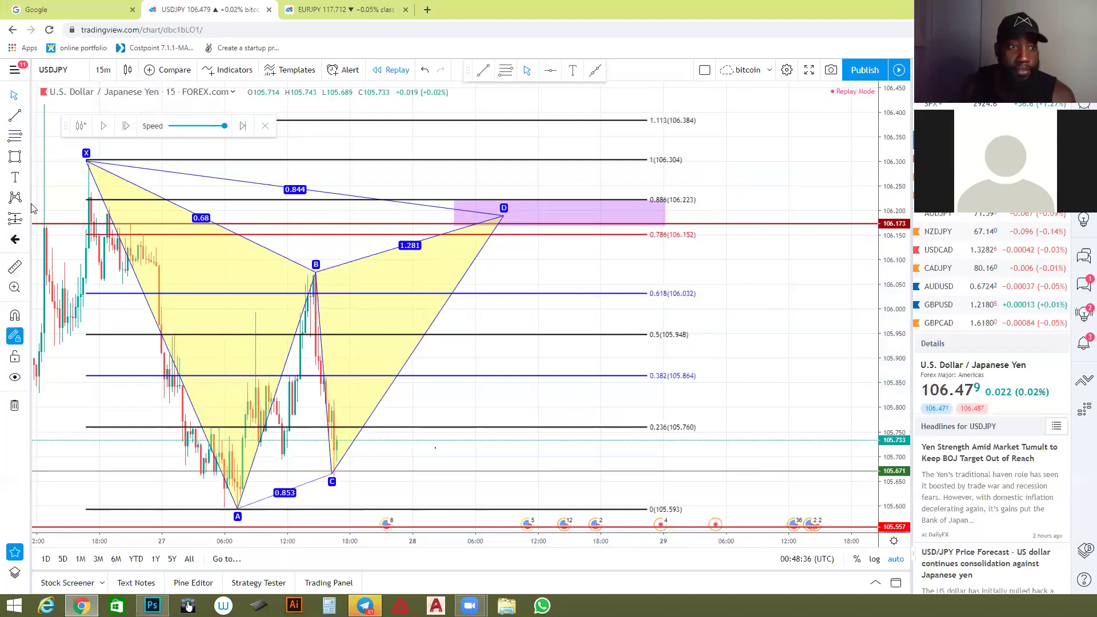
Play the bar replay through the purple D zone and pause it early on 29 August, just below the 0.5 level.
left_click(106, 126)
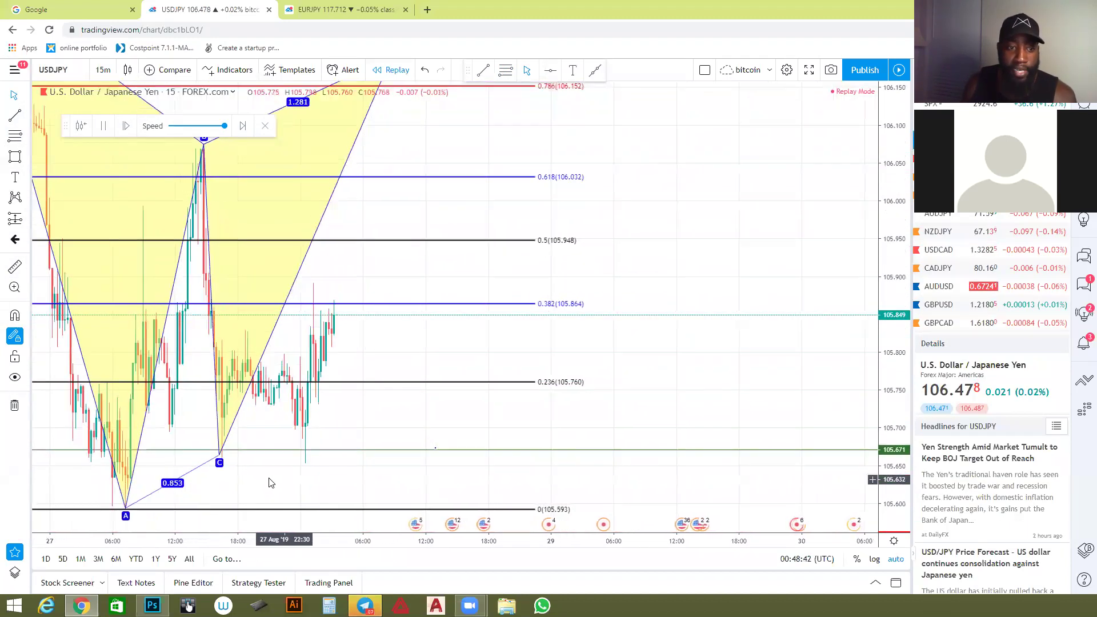
scroll(343, 394, "down", 3)
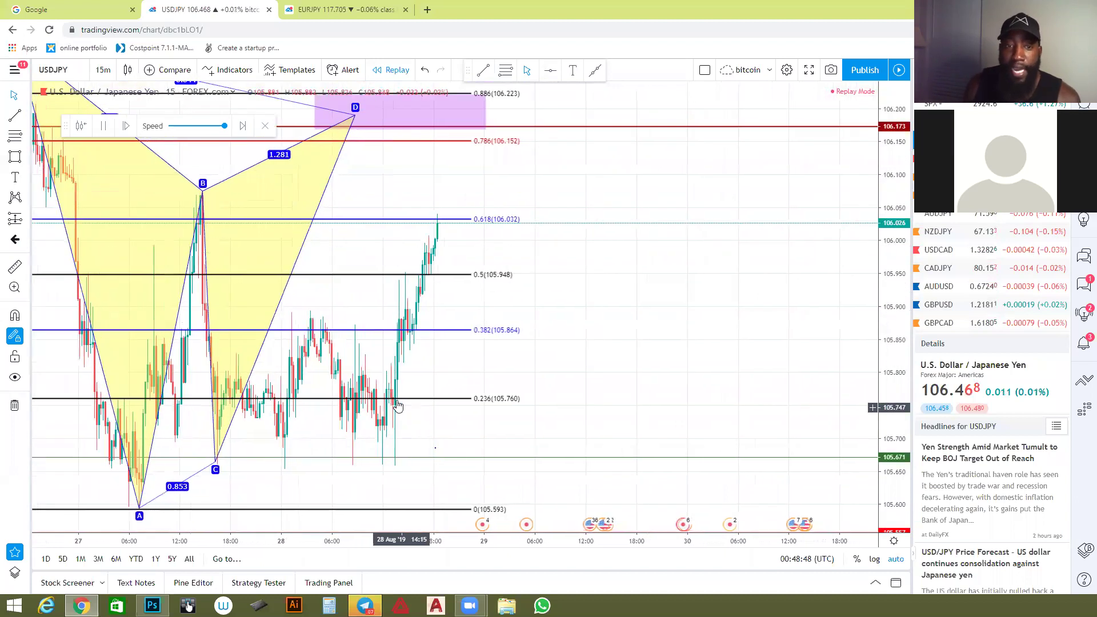
scroll(257, 189, "down", 1)
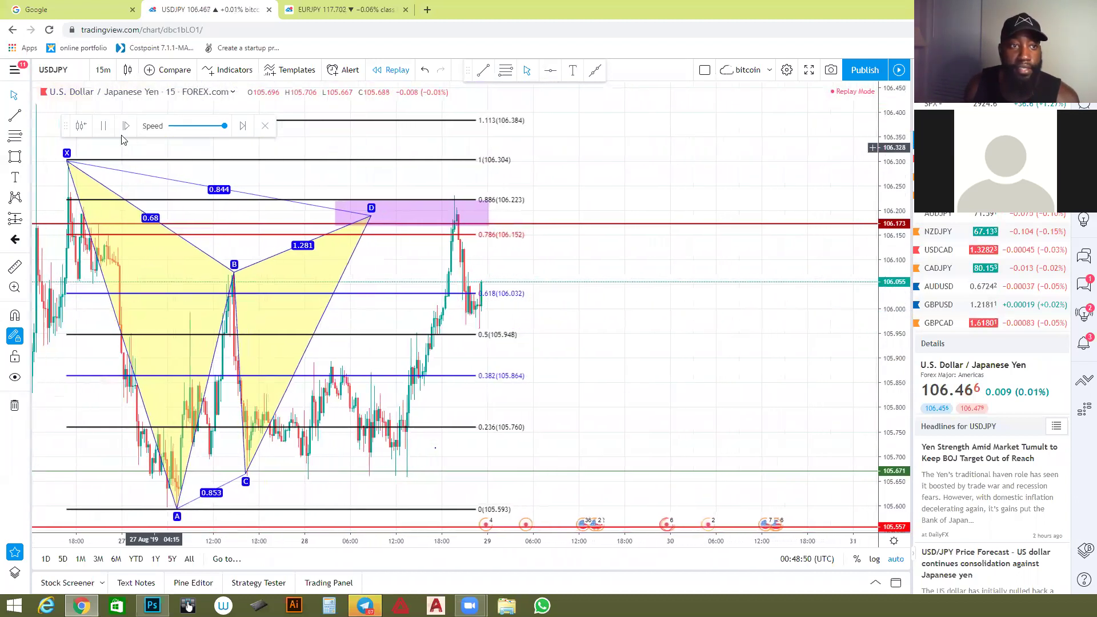
key("shift+Down")
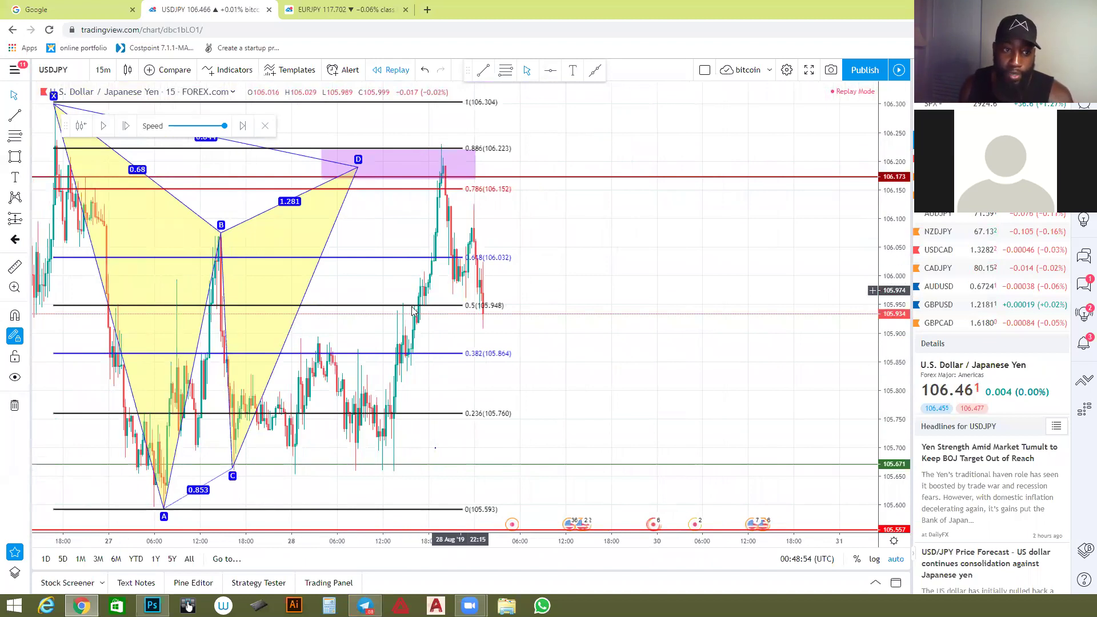
scroll(365, 360, "down", 2)
scroll(320, 291, "up", 2)
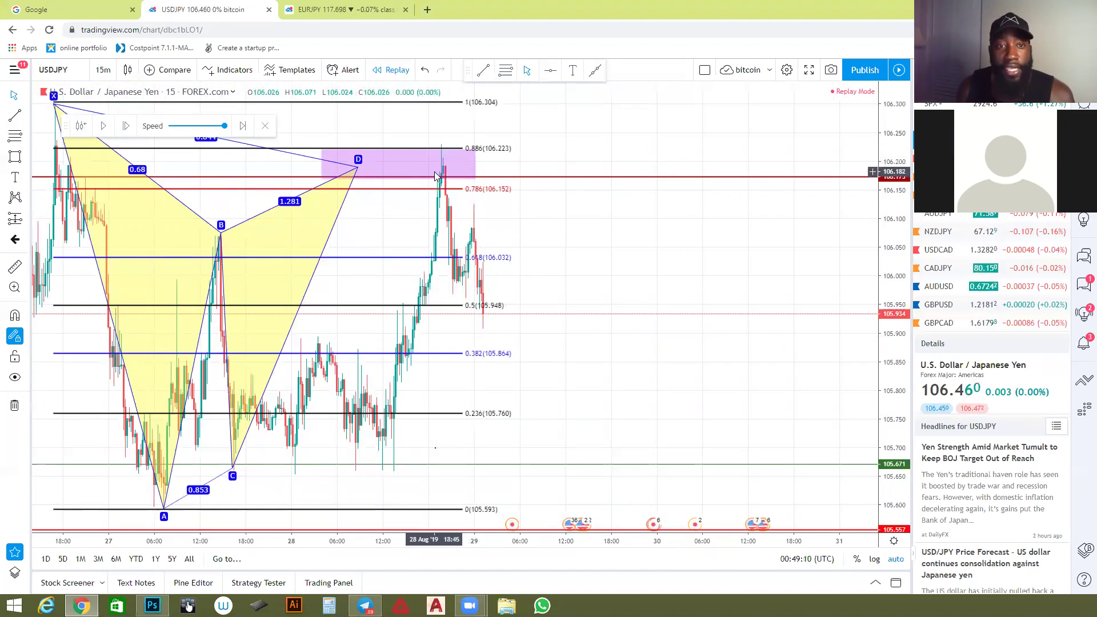
Resume the bar replay and pause it on 29 August after the rally past the 1.113 level at 106.384.
scroll(439, 166, "up", 3)
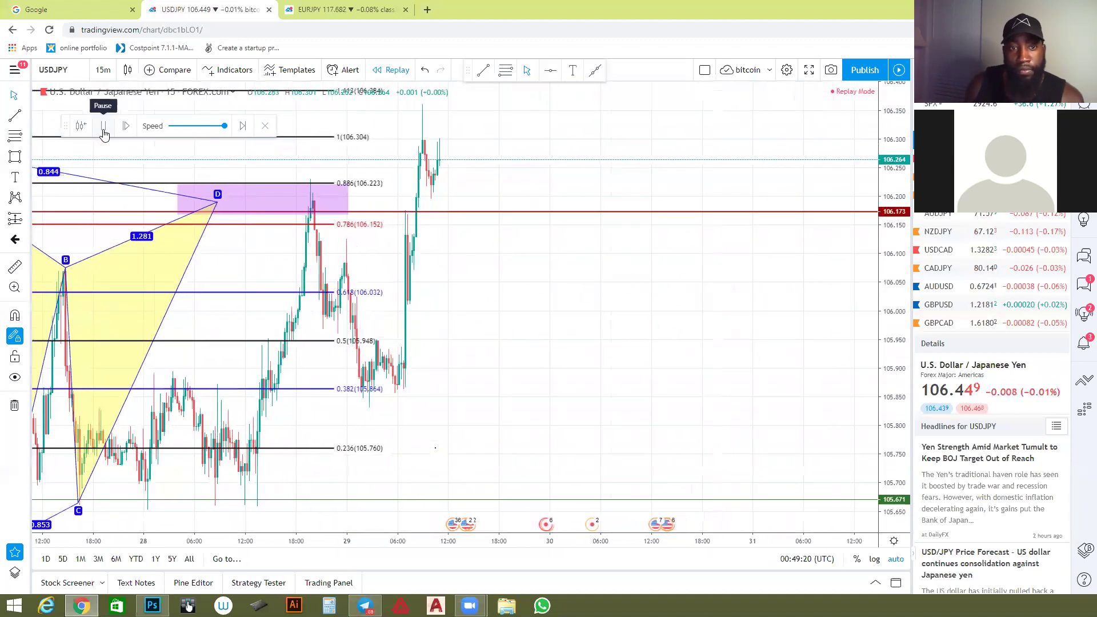
left_click(104, 134)
scroll(312, 307, "down", 2)
scroll(312, 307, "up", 3)
Add a horizontal line at 105.885 along the 28 August swing high between points C and D.
left_click(26, 95)
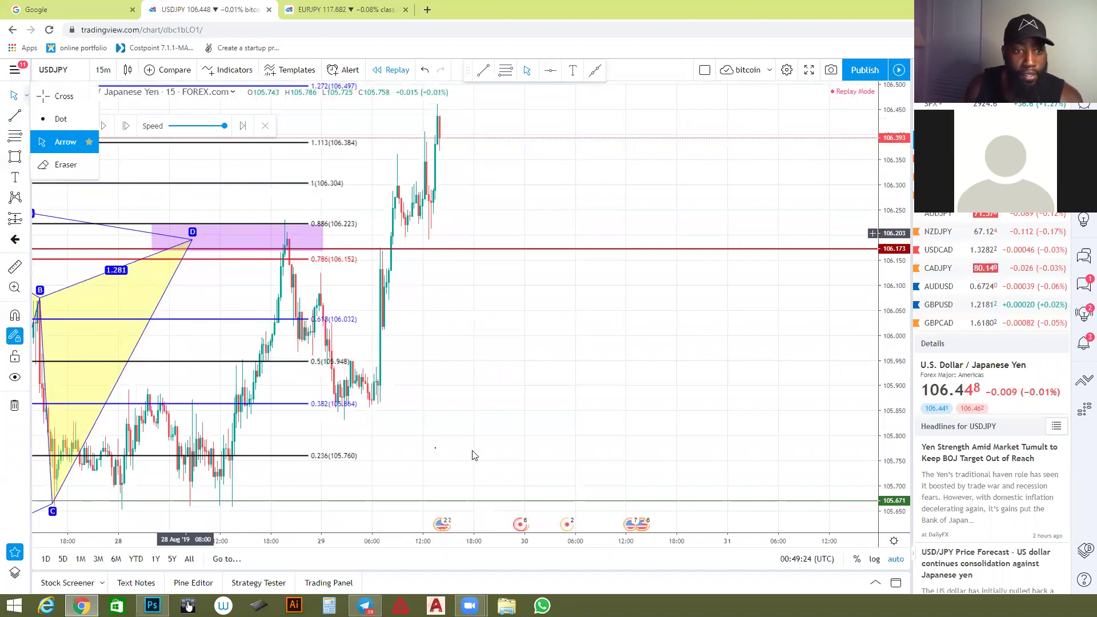
left_click_drag(423, 421, 679, 406)
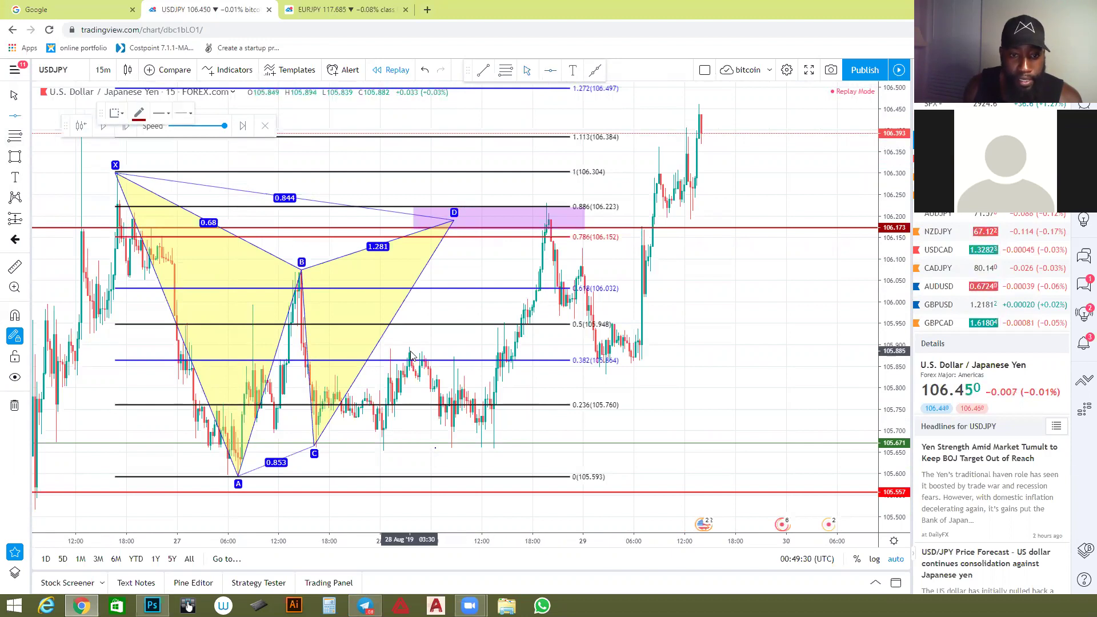
left_click(455, 350)
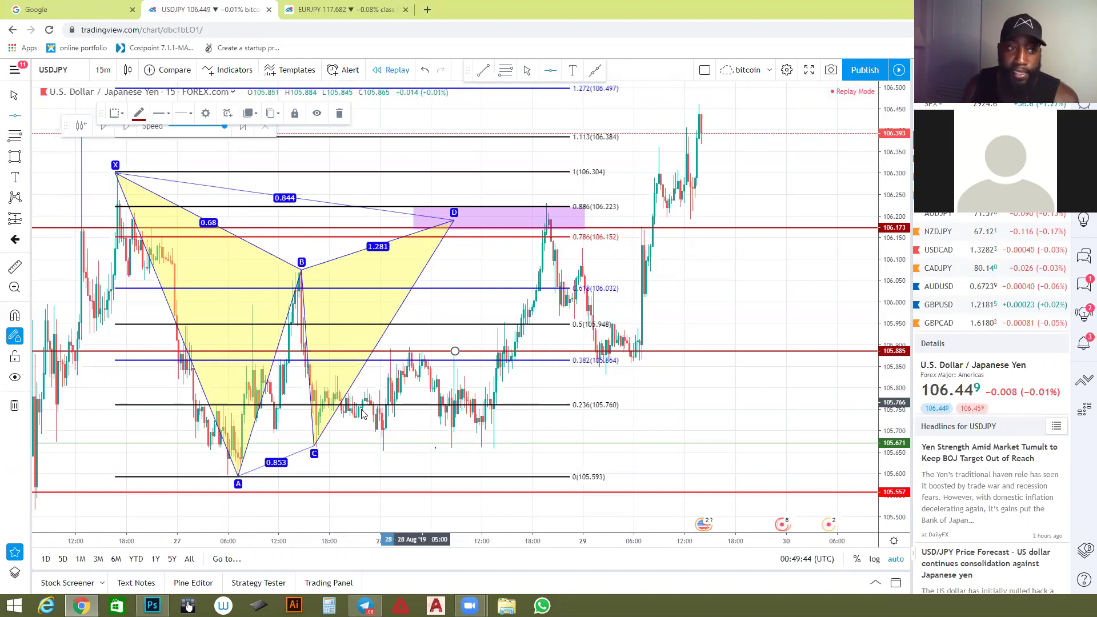
scroll(361, 414, "down", 2)
scroll(367, 392, "up", 2)
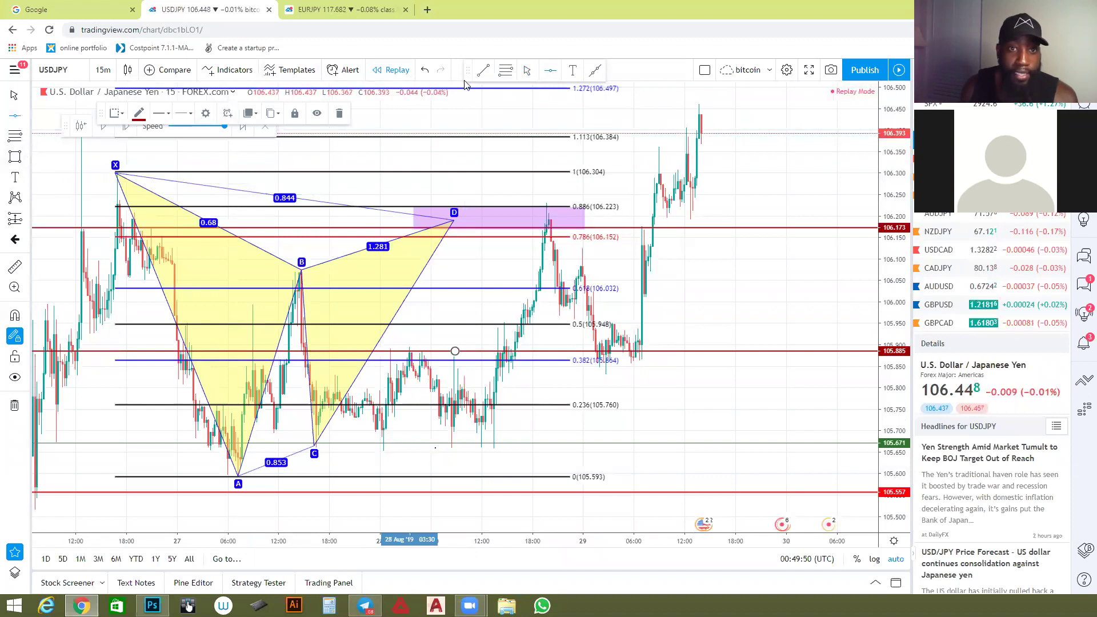
Draw a trend line from the 28 August low at 105.684 up the rally to 105.973.
left_click(483, 70)
left_click(491, 437)
left_click(527, 313)
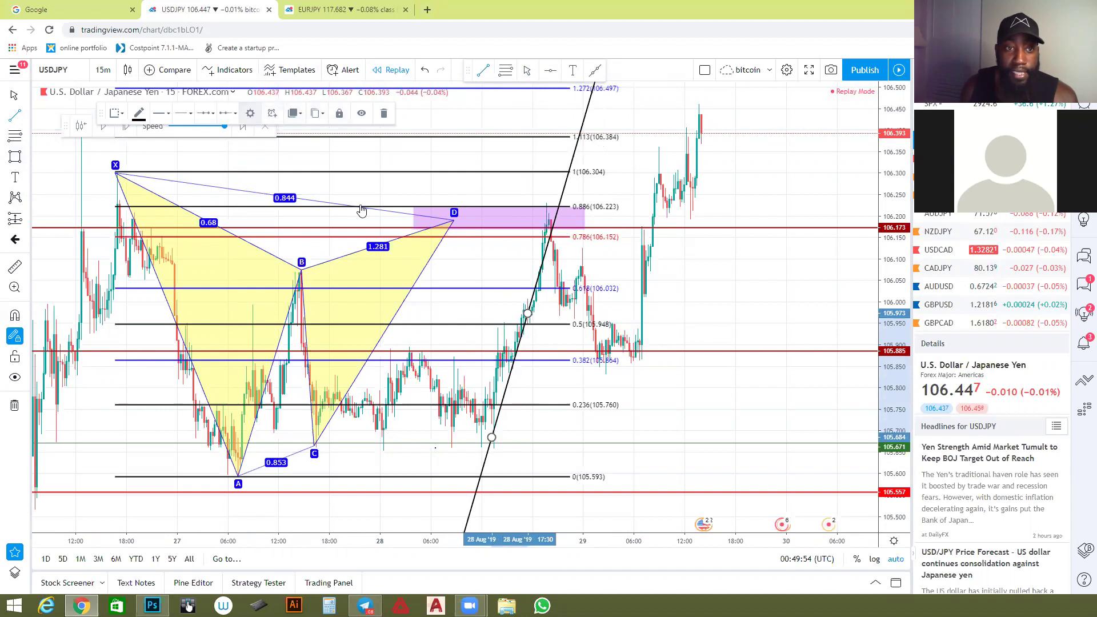
Turn off the trend line's extensions, give its upper end an arrowhead and colour it purple.
double_click(551, 229)
left_click(578, 205)
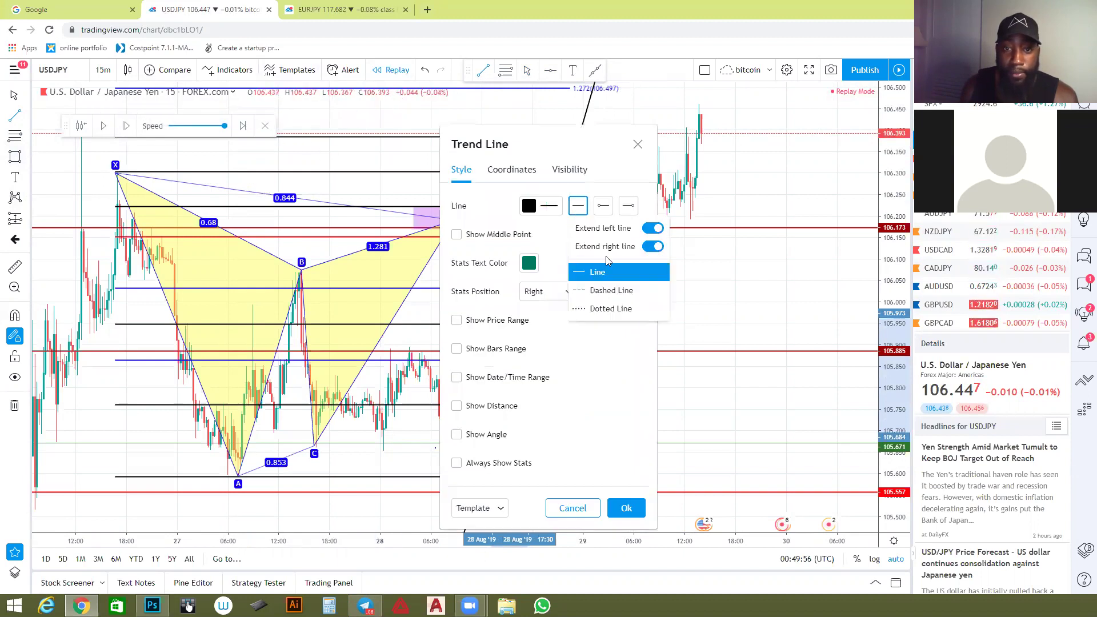
left_click(650, 229)
left_click(628, 207)
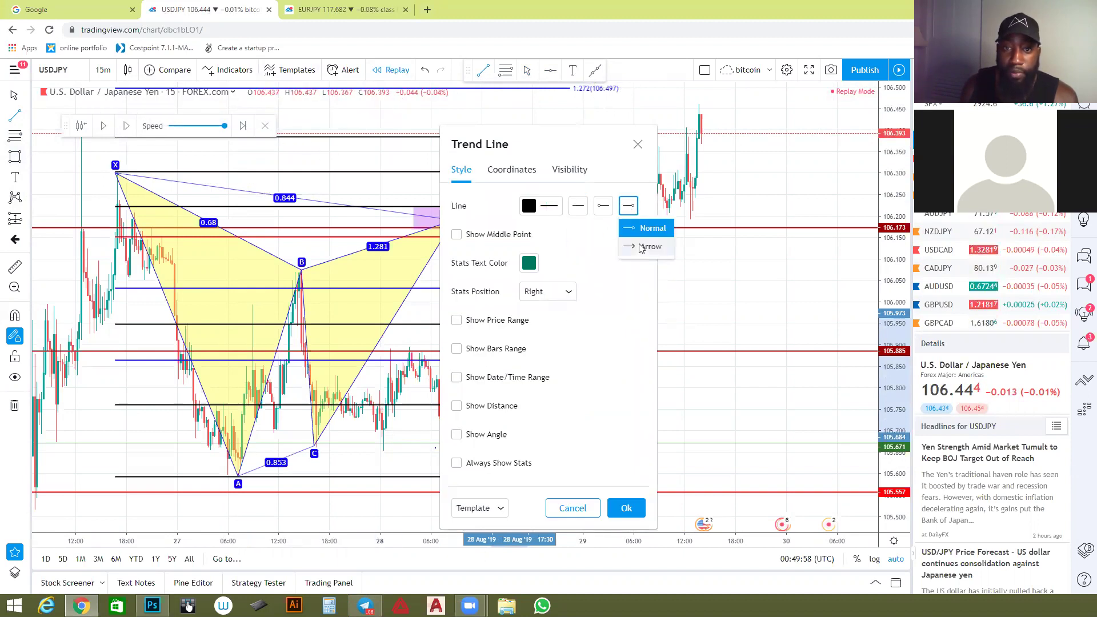
left_click(641, 247)
left_click(529, 205)
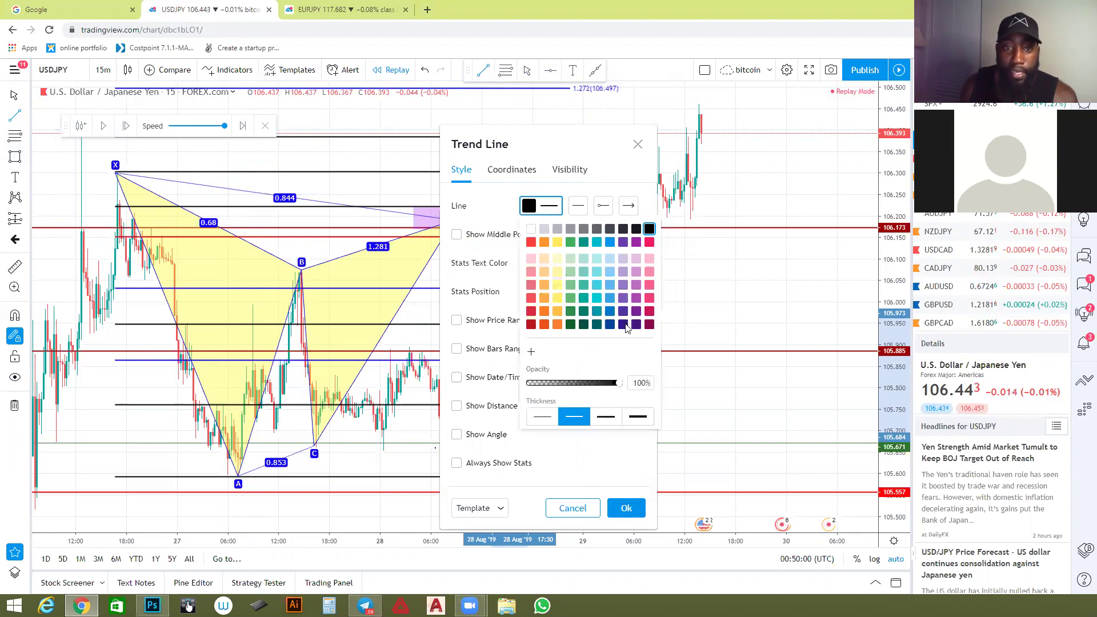
left_click(624, 243)
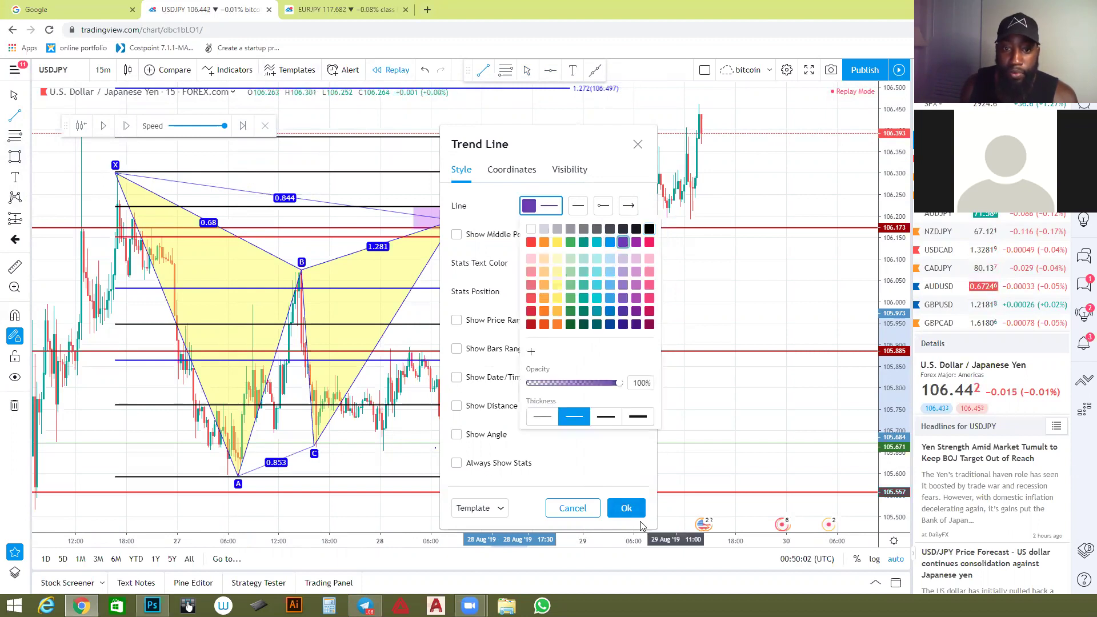
left_click(626, 507)
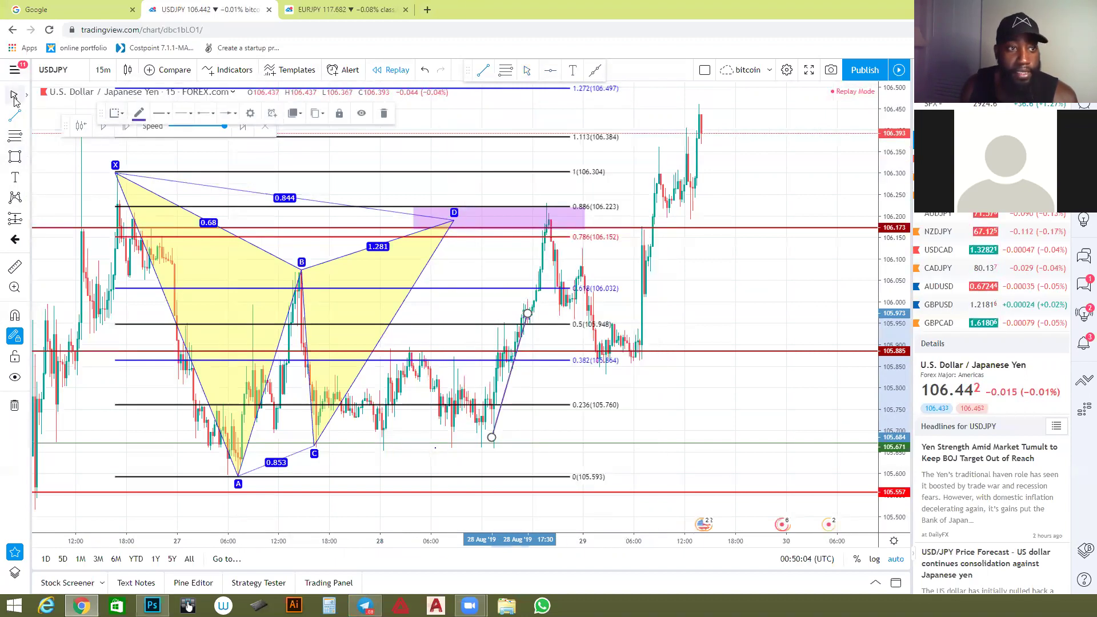
Thicken the purple arrow and stretch its head up into the purple D zone.
left_click_drag(528, 316, 538, 237)
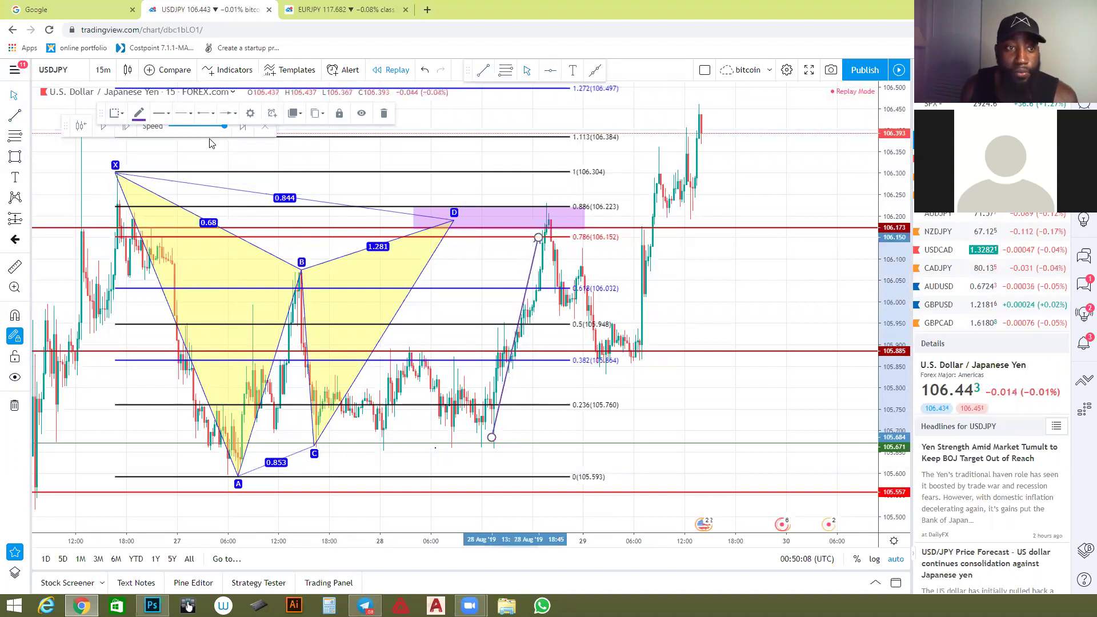
left_click(228, 135)
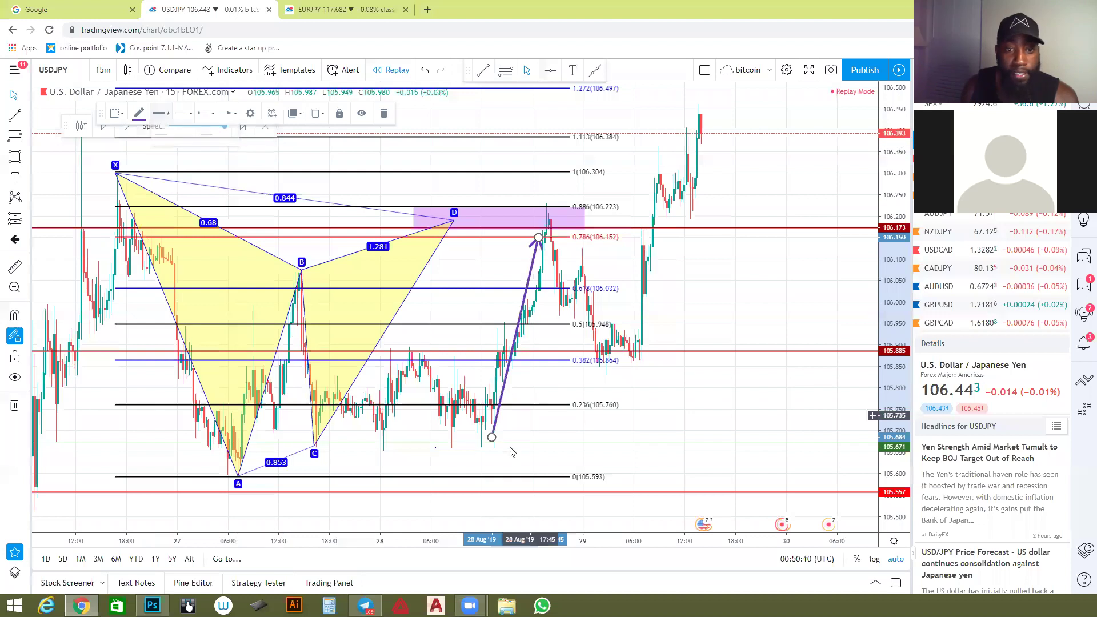
mouse_move(539, 238)
left_mouse_down()
mouse_move(523, 221)
mouse_move(531, 218)
left_mouse_up()
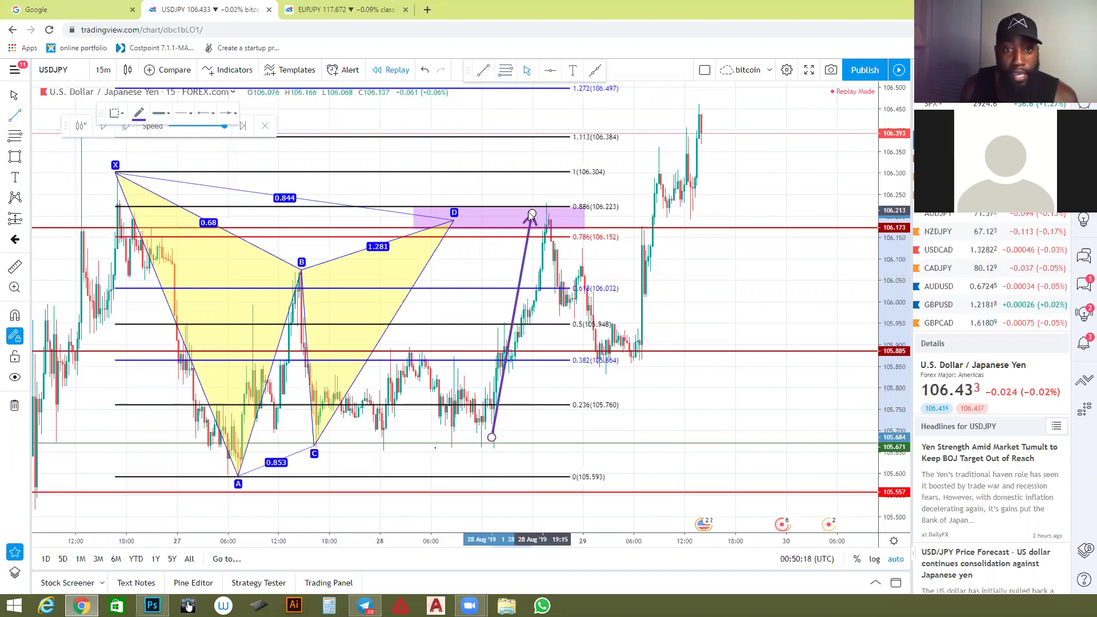
Draw a second purple arrow from the D zone at 106.206 down to 105.889 at the new horizontal line.
left_click_drag(544, 213, 596, 349)
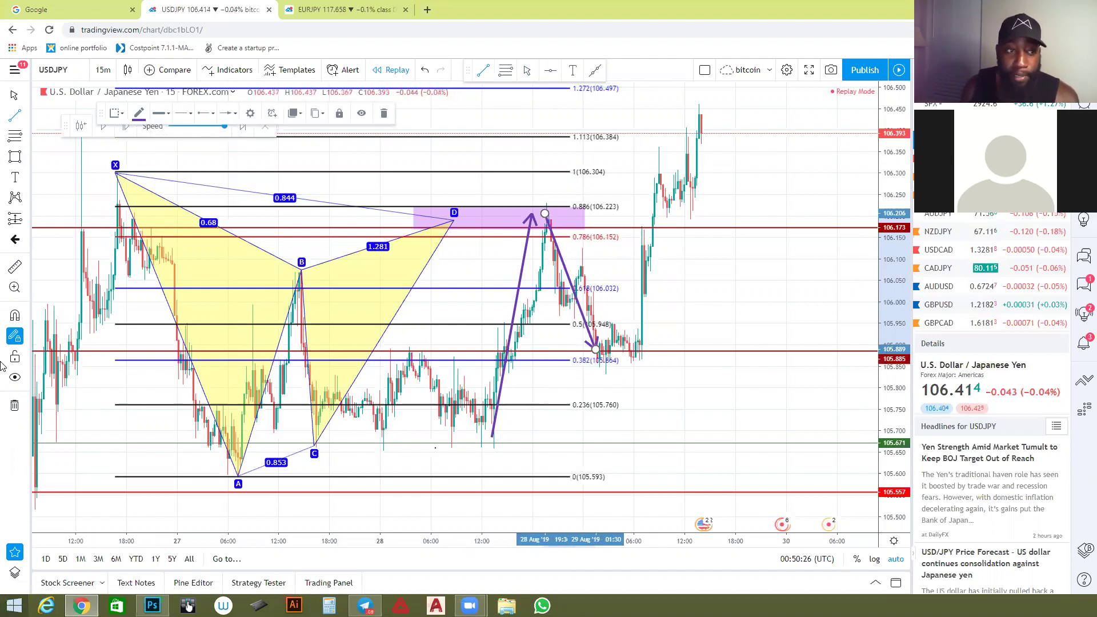
left_click(604, 361)
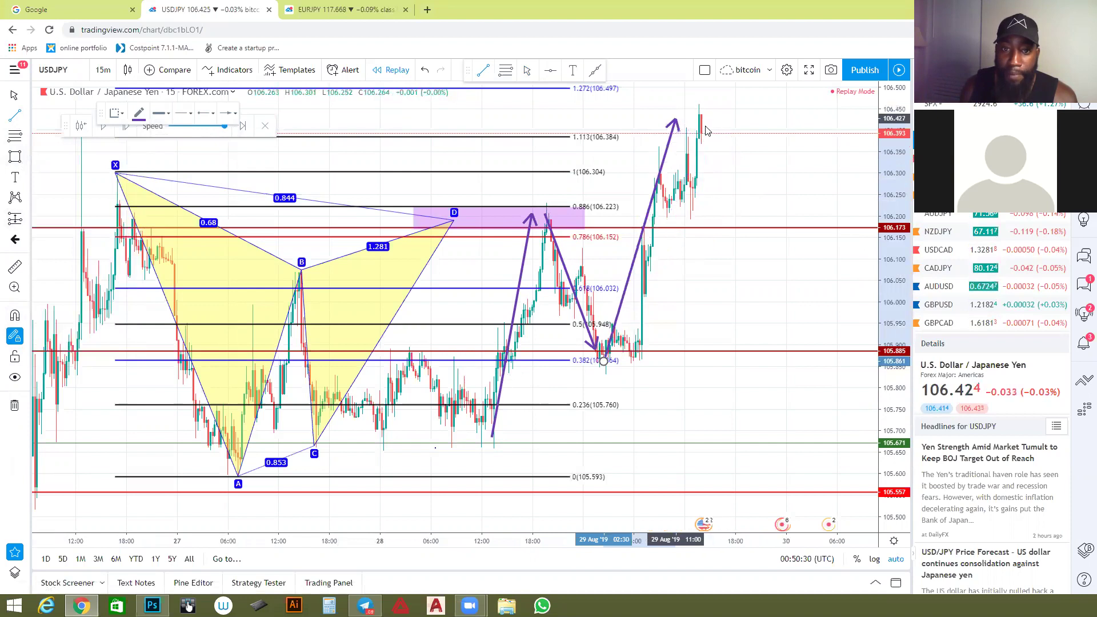
key("Escape")
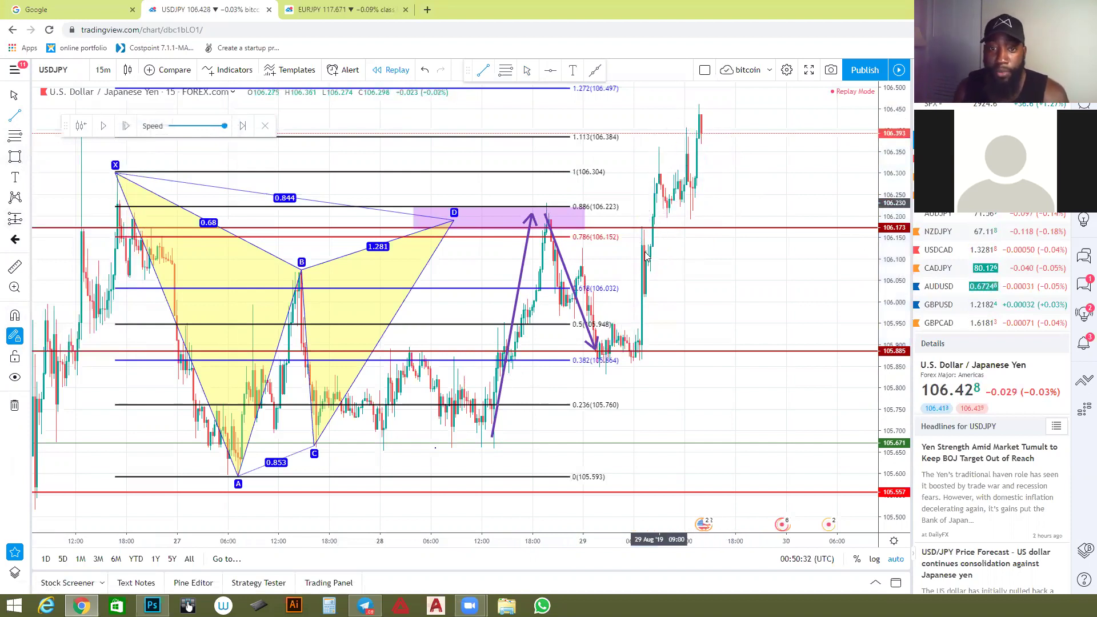
Delete the falling and rising purple arrows around the D zone.
left_click(585, 323)
key("Delete")
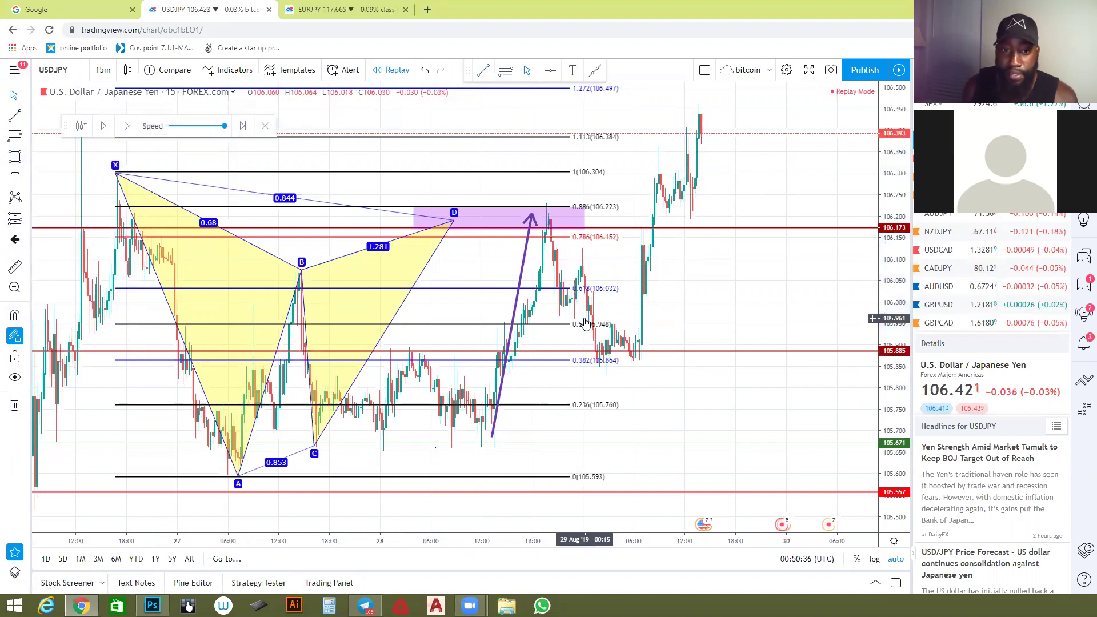
left_click(526, 264)
key("Delete")
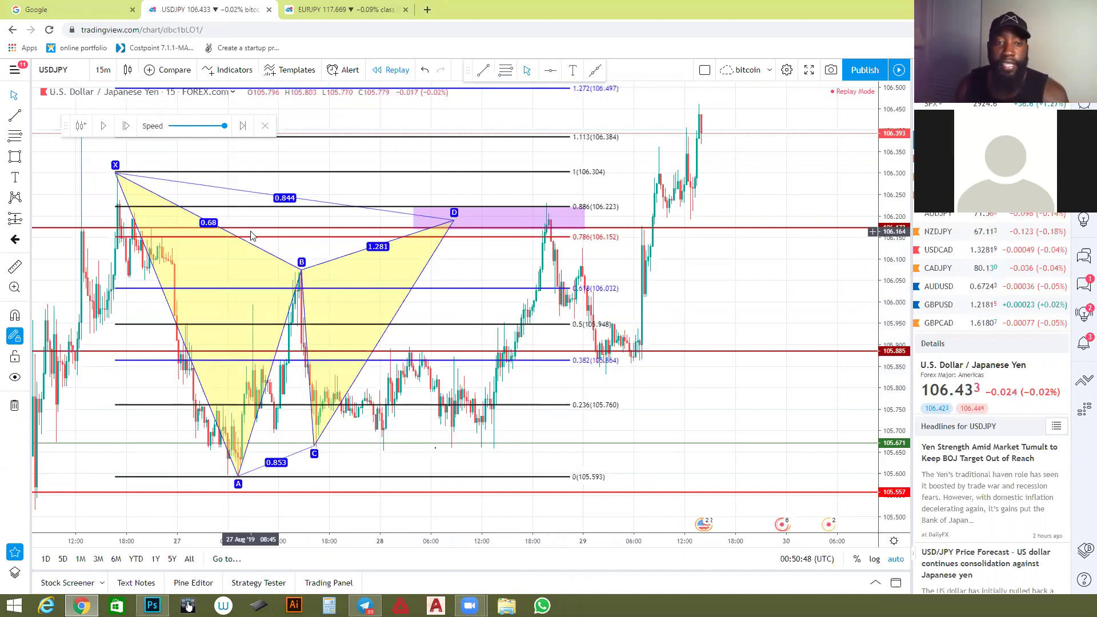
Delete the Fibonacci retracement drawn from point X to point A.
left_click(26, 95)
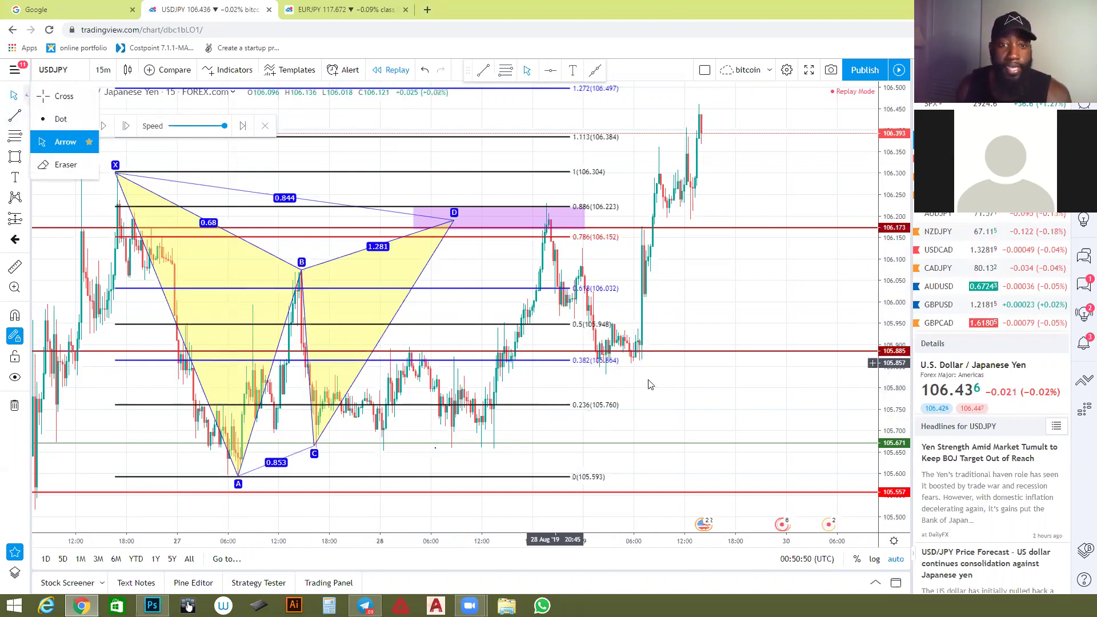
left_click(693, 363)
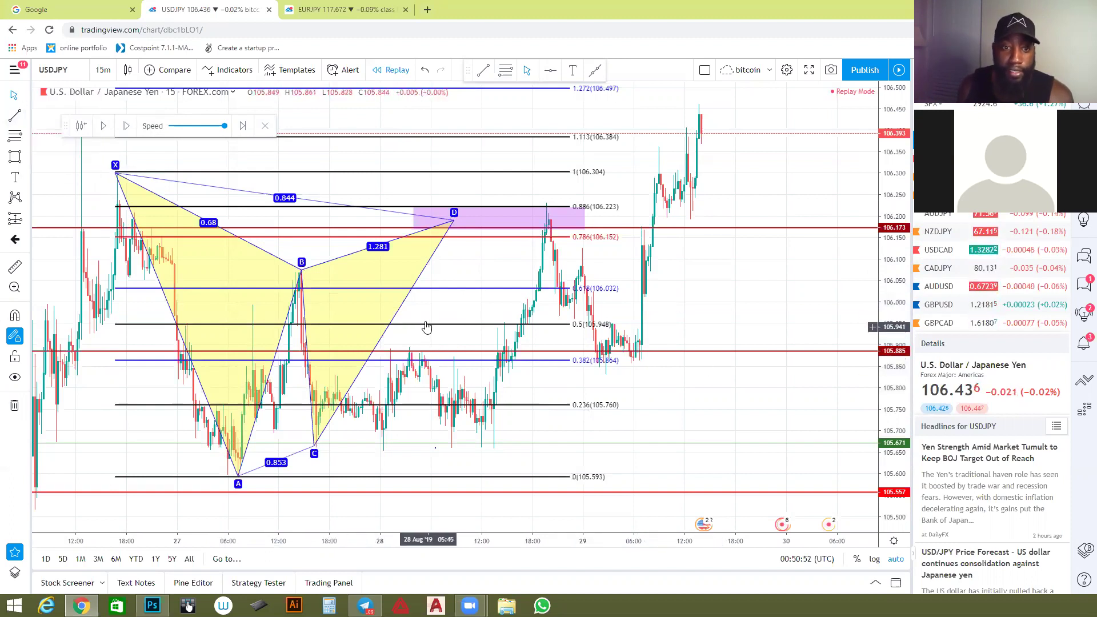
key("Delete")
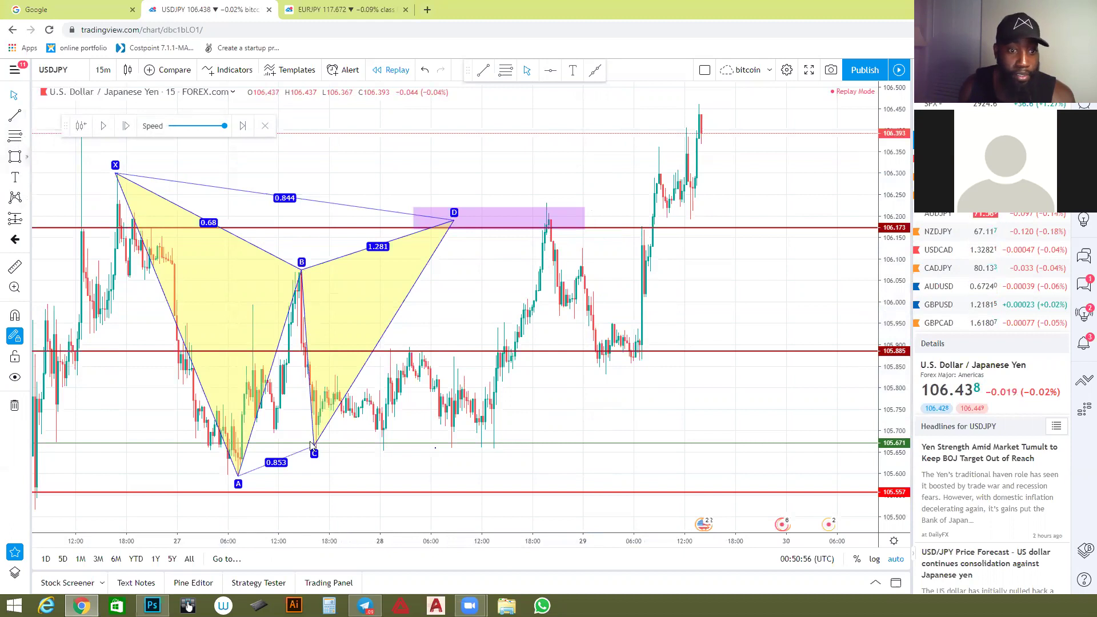
Draw a Fibonacci retracement from point C at 105.659 up to point D's level at 106.195, extending it past the latest candles.
key("alt+f")
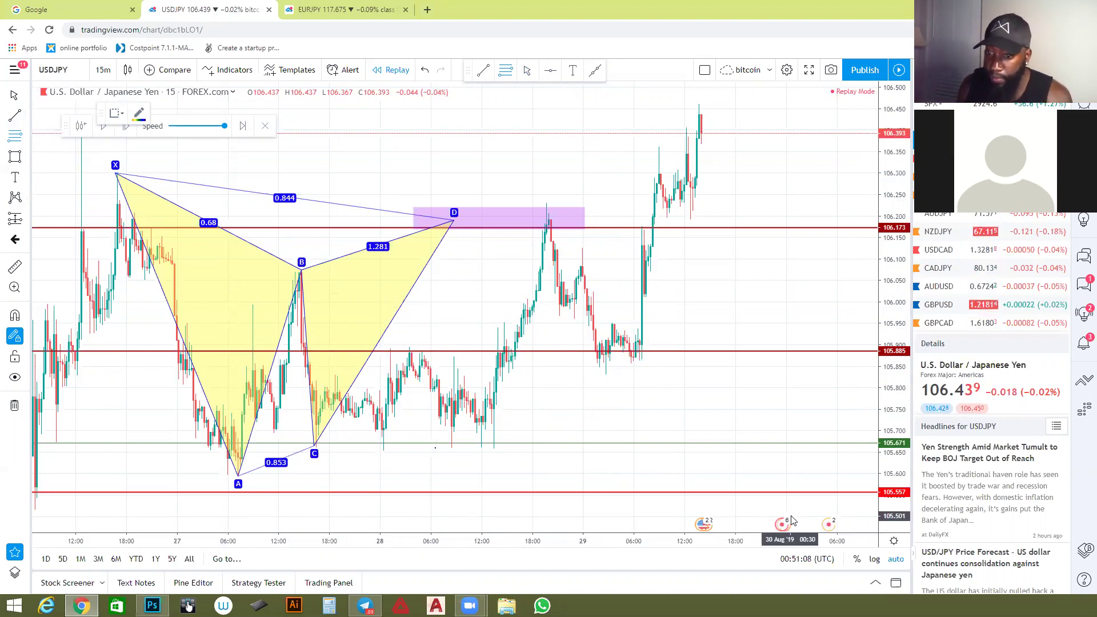
left_click(312, 449)
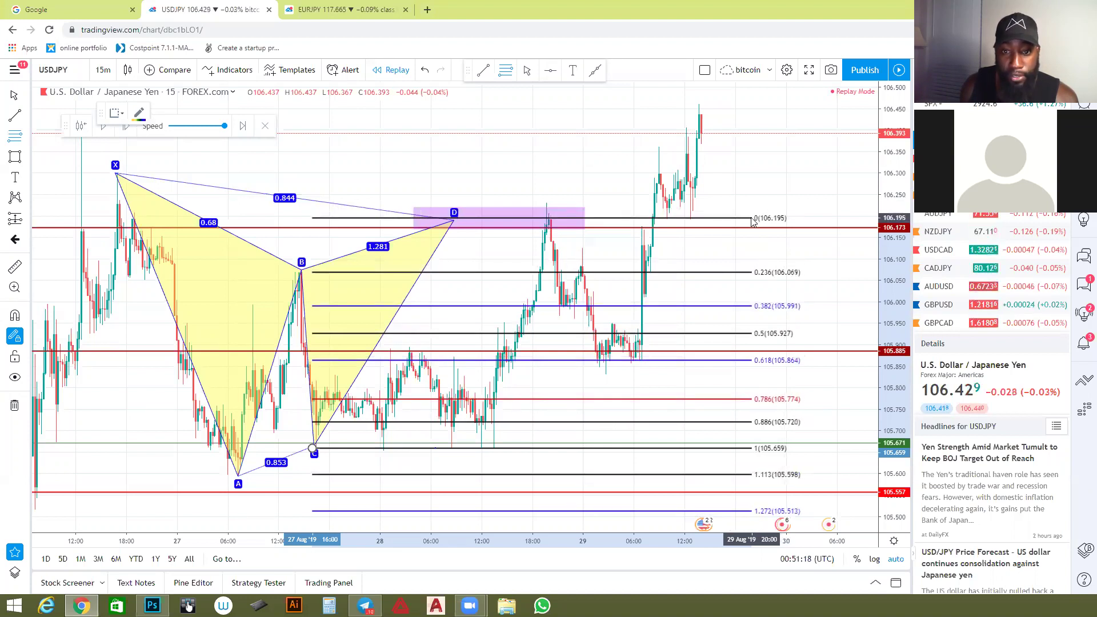
left_click(752, 220)
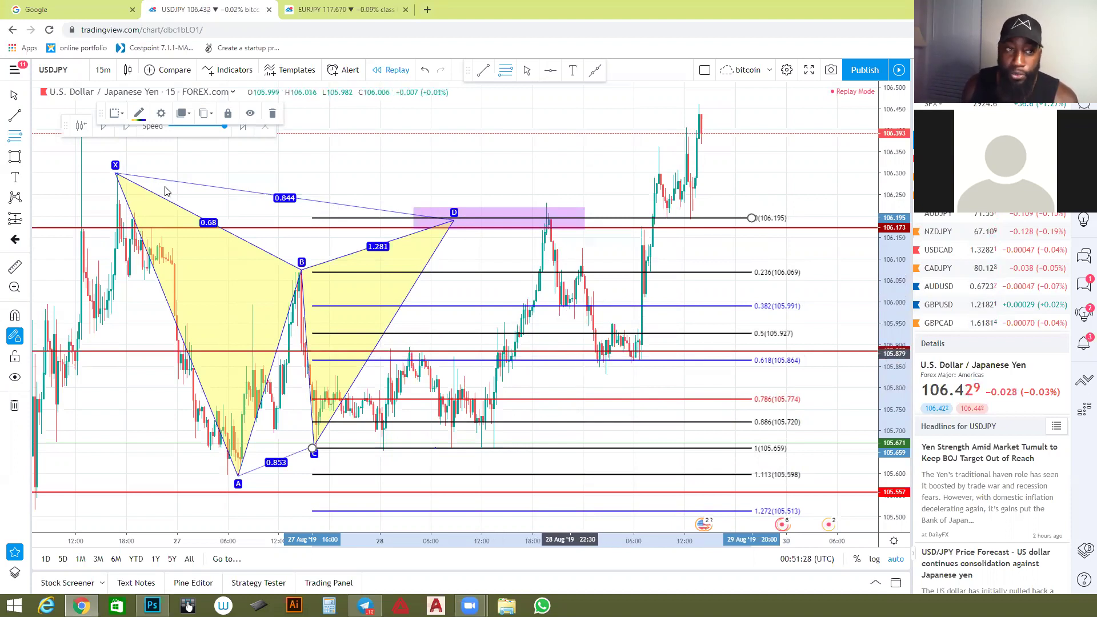
Draw two magenta rectangle zones across the Fibonacci 0.382 and 0.618 levels, about 106.020–105.963 and 105.896–105.840.
left_click(15, 156)
left_click_drag(509, 293, 549, 299)
left_click_drag(745, 301, 806, 317)
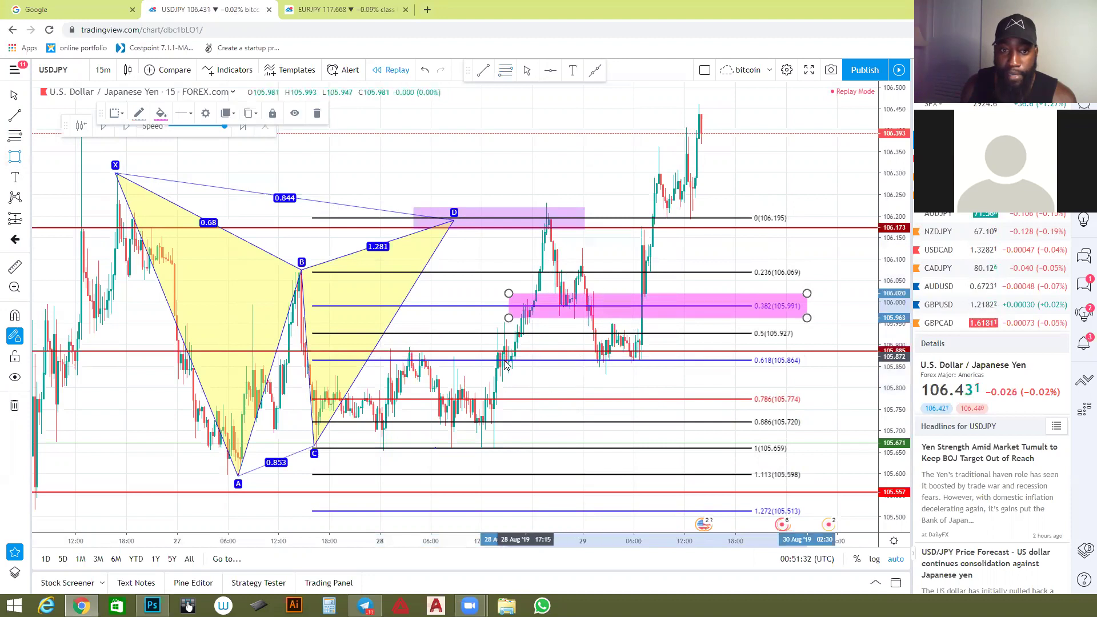
mouse_move(481, 347)
left_mouse_down()
mouse_move(764, 384)
mouse_move(790, 367)
mouse_move(822, 371)
left_mouse_up()
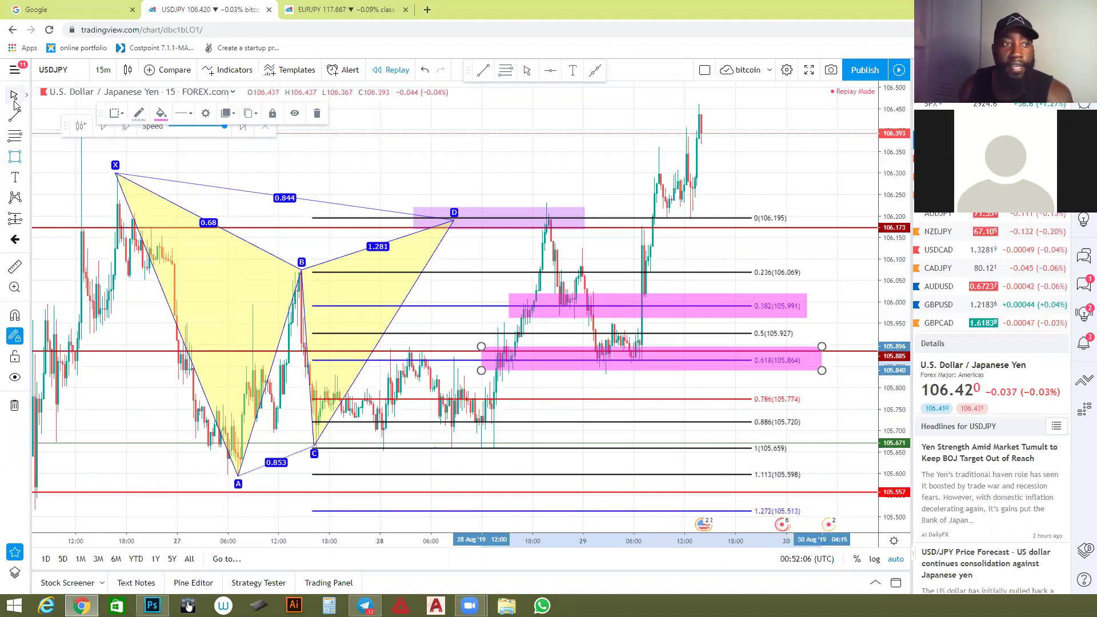
Move the Fibonacci retracement's start from point C to point A at 105.587, then delete the retracement.
left_click(332, 451)
left_click_drag(312, 448, 231, 484)
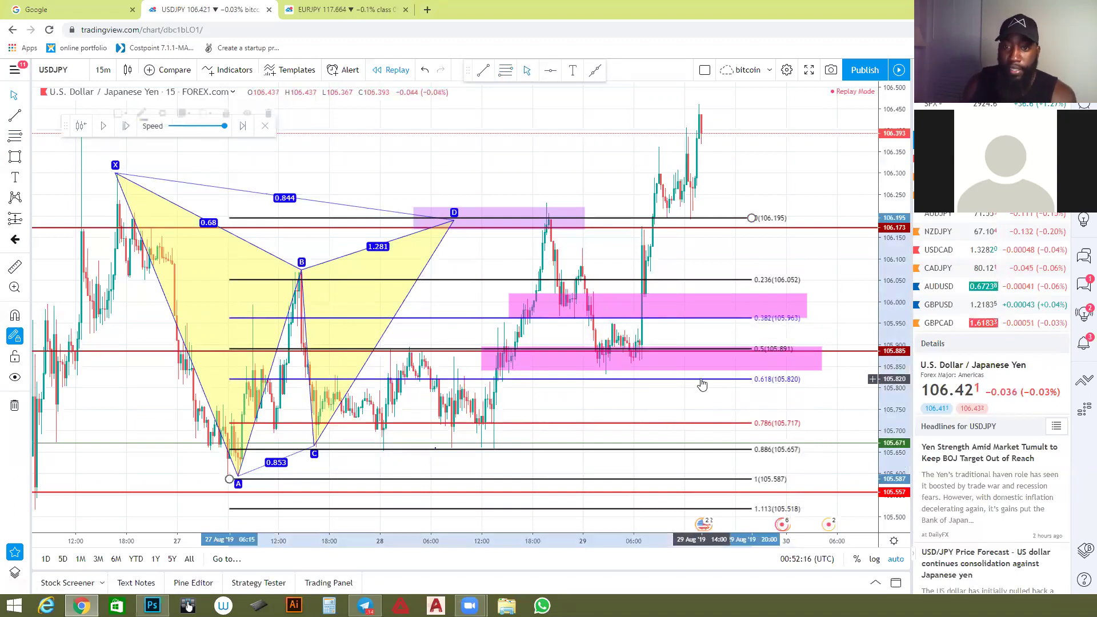
key("Delete")
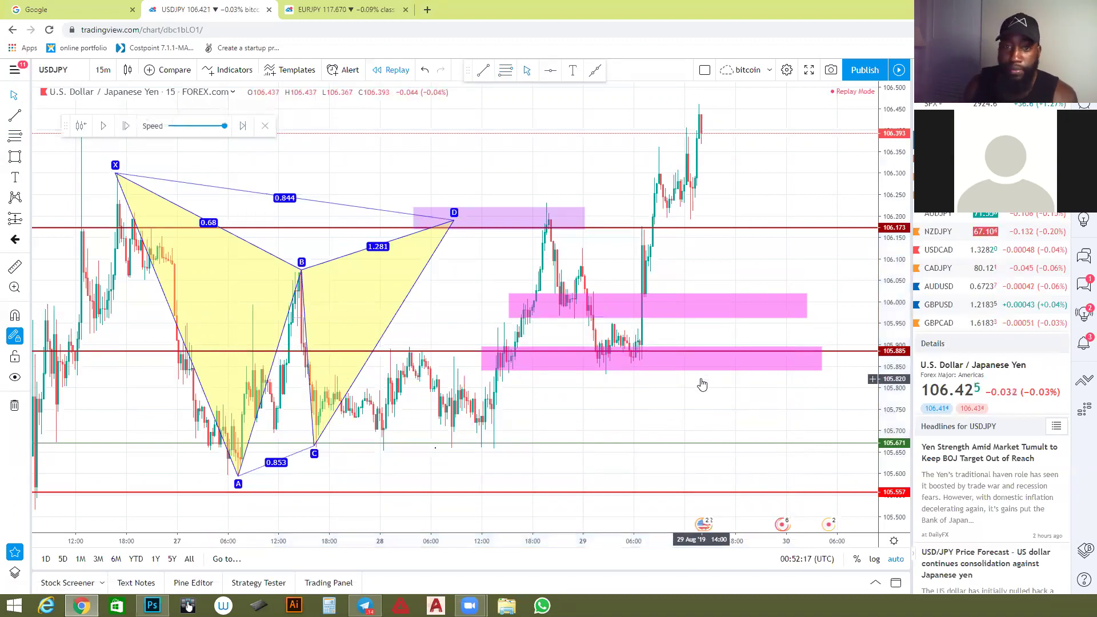
Delete both magenta target zones and the dark red horizontal line at 105.885.
left_click(731, 371)
key("Delete")
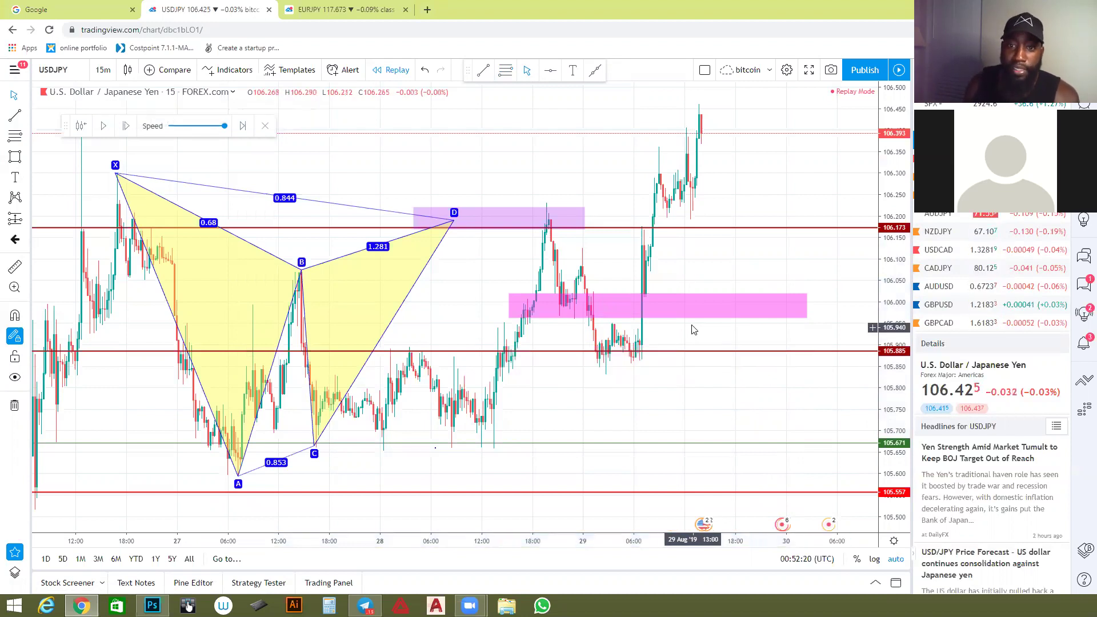
left_click(685, 319)
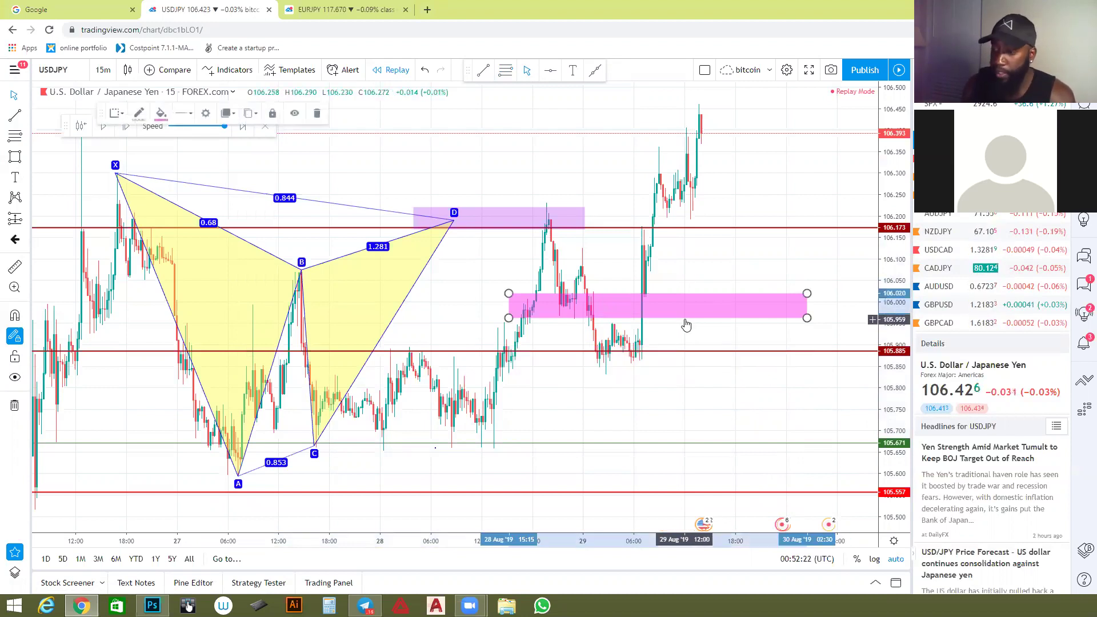
key("Delete")
left_click(761, 351)
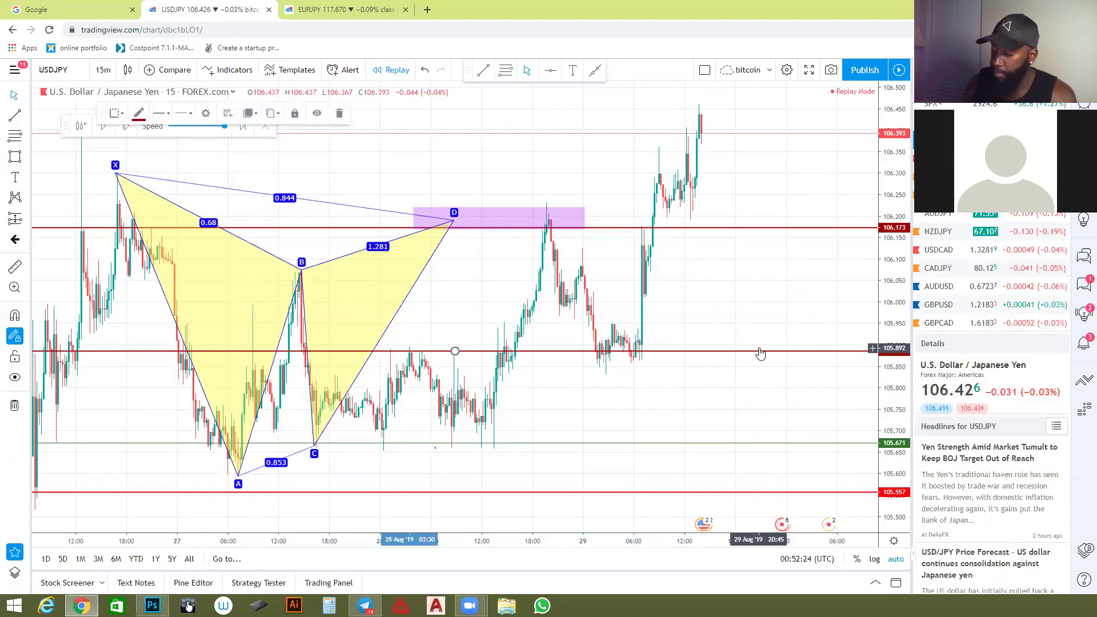
key("Delete")
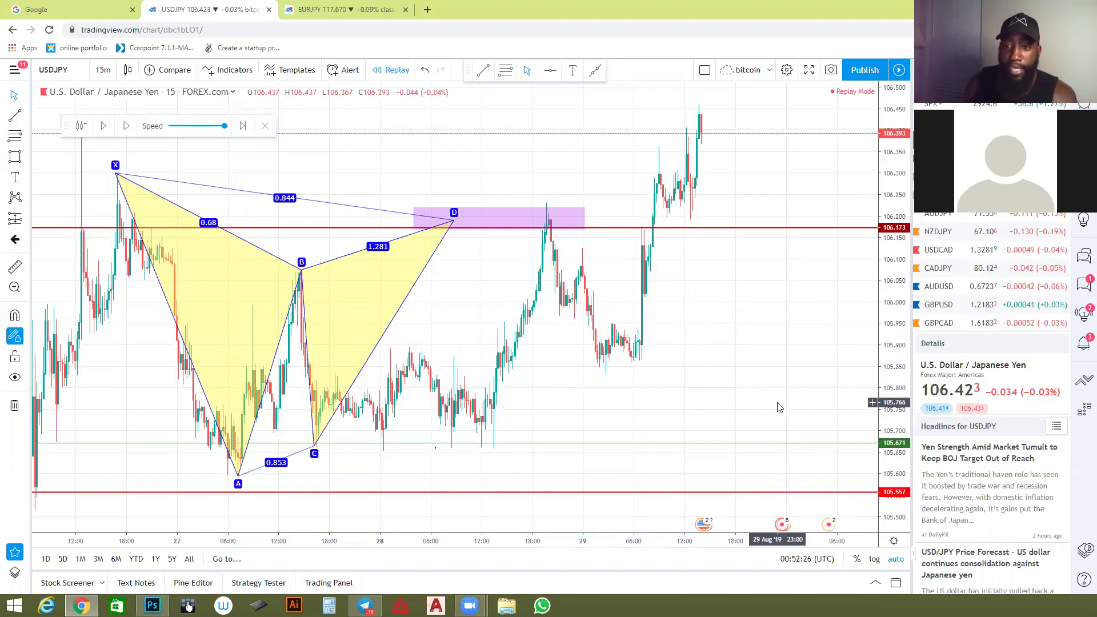
Switch the chart from USDJPY past gold to EURJPY and show the green XABCD pattern with the candles after point D.
scroll(674, 417, "down", 1)
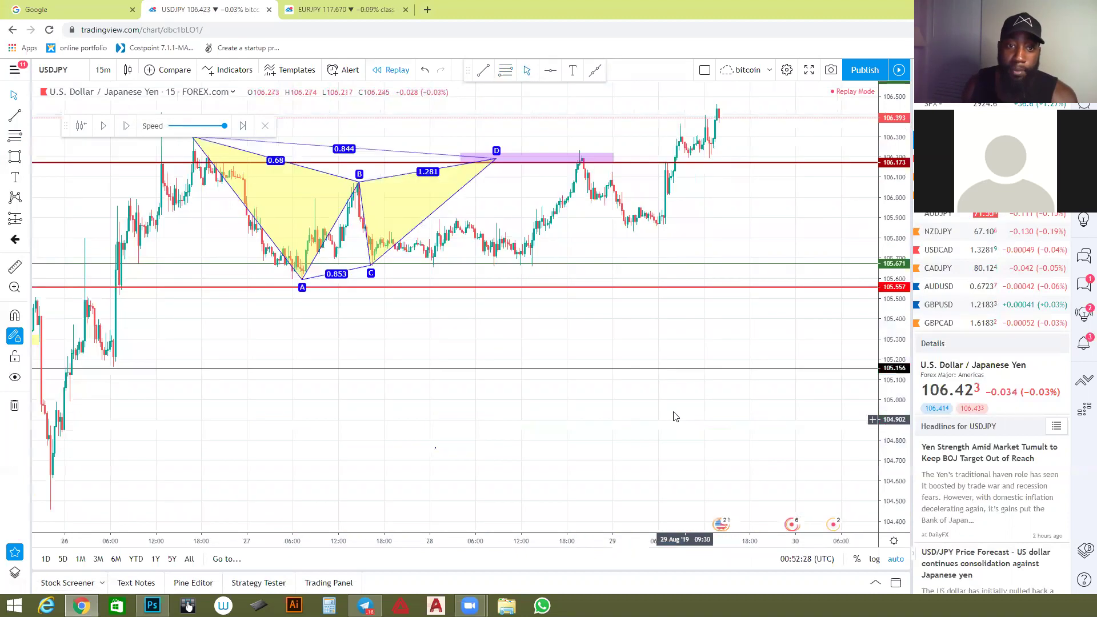
scroll(594, 331, "up", 1)
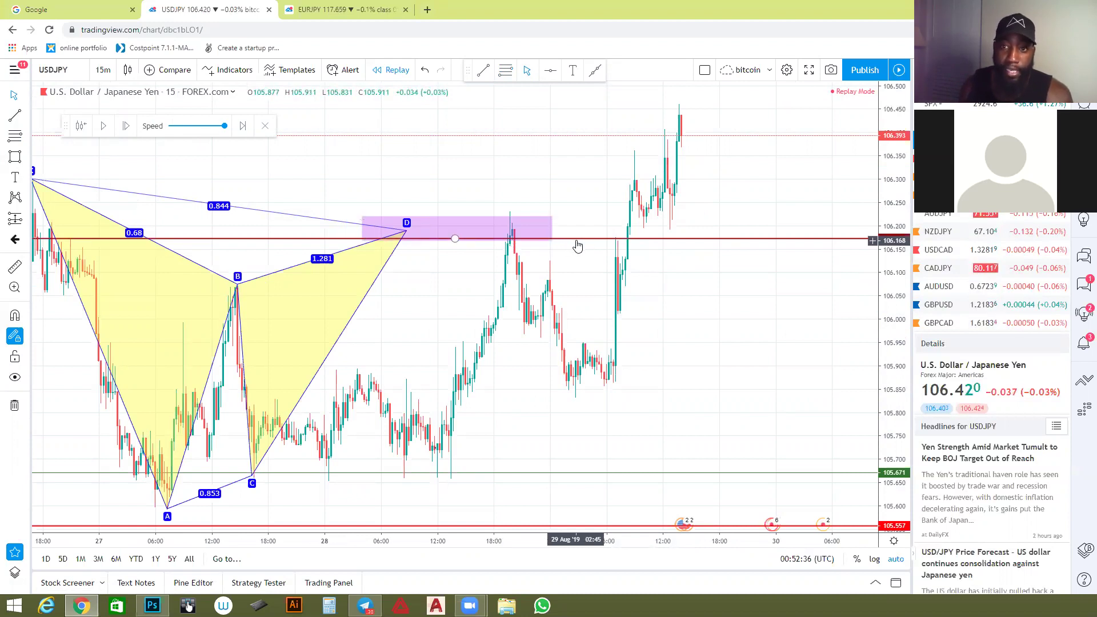
key("Down")
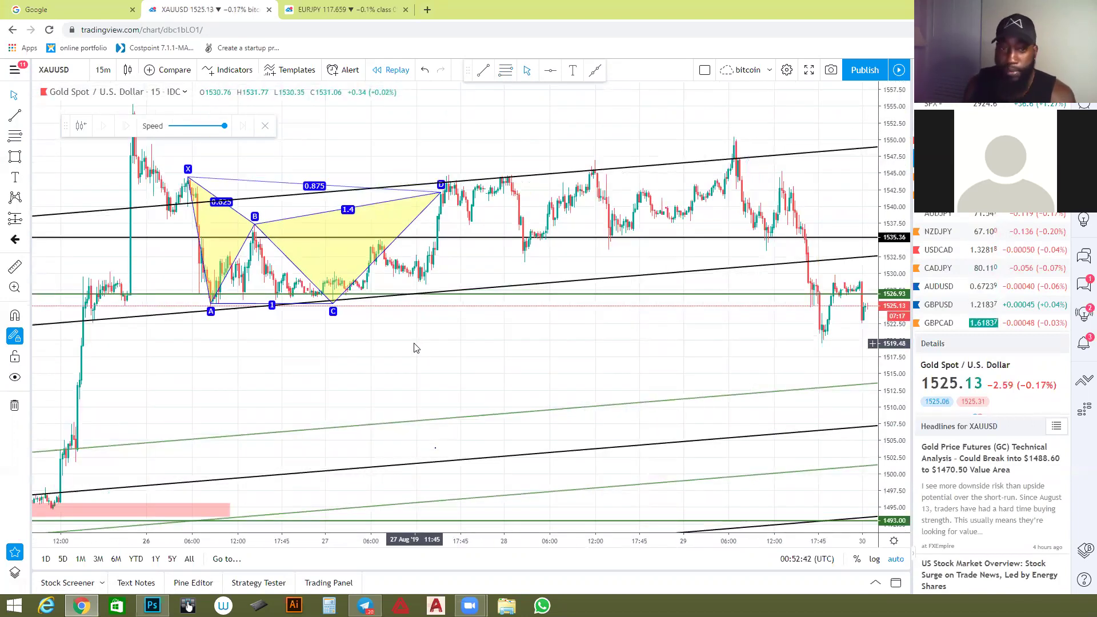
key("Down")
key("Down")
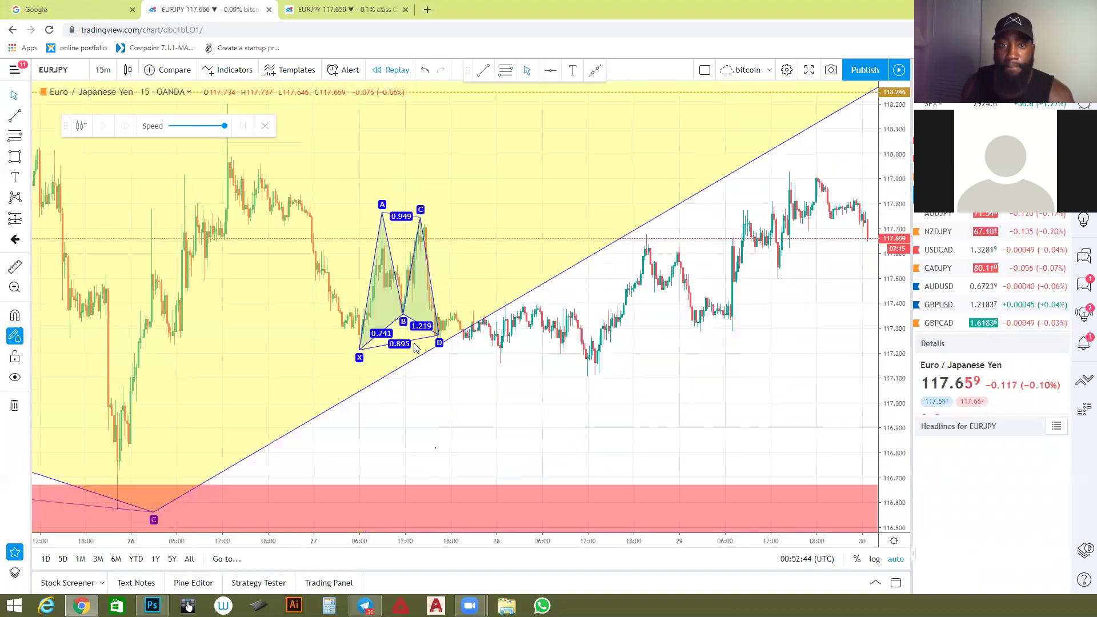
left_click(415, 340)
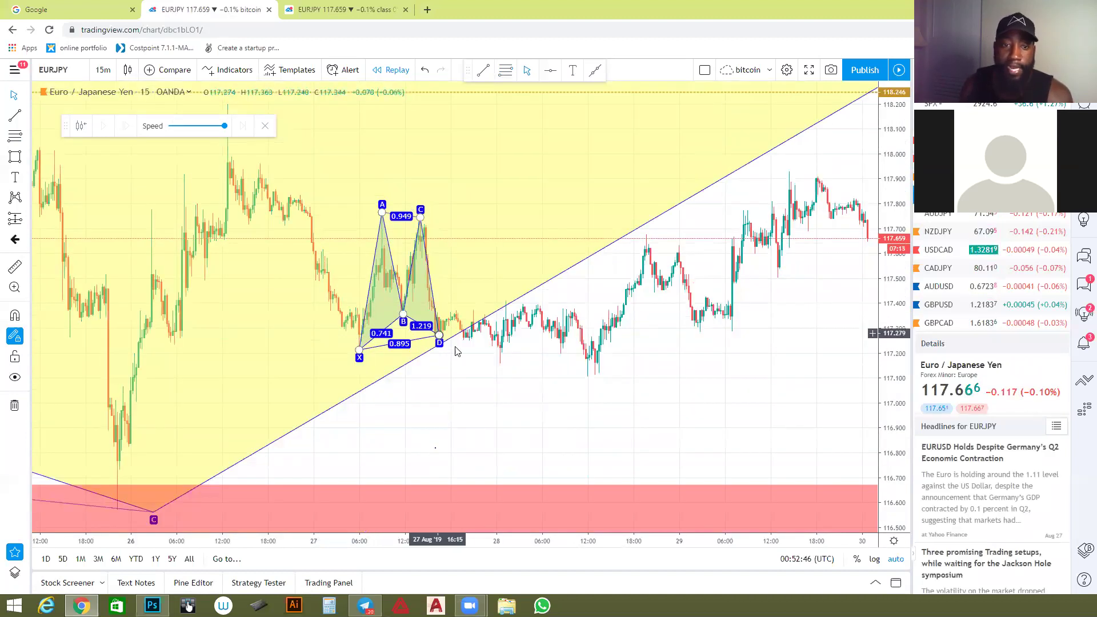
left_click(495, 418)
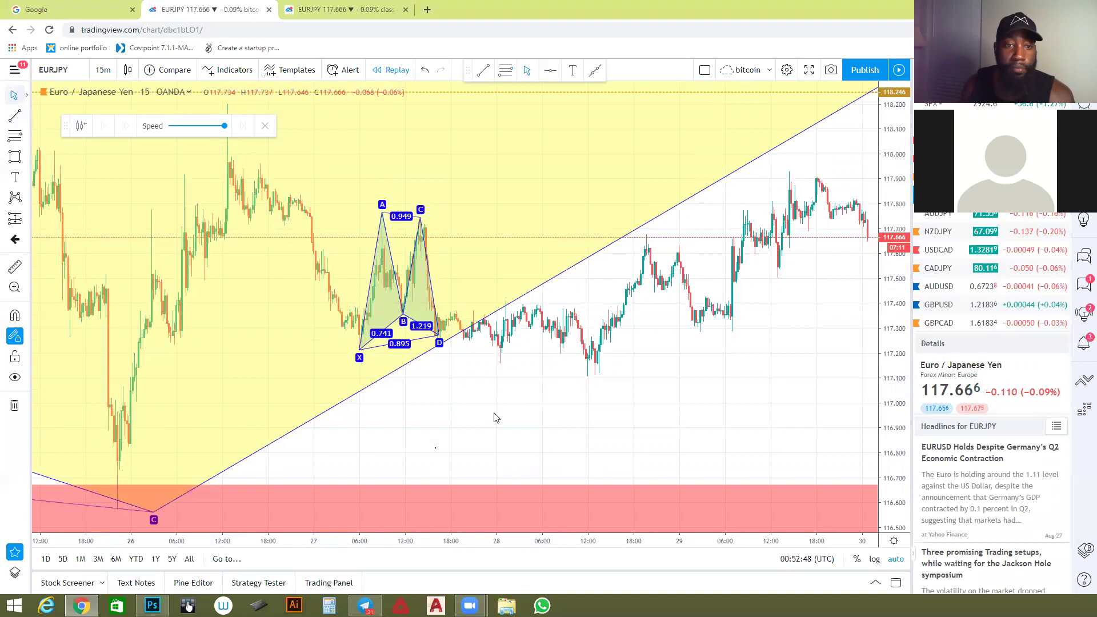
left_click_drag(469, 409, 391, 409)
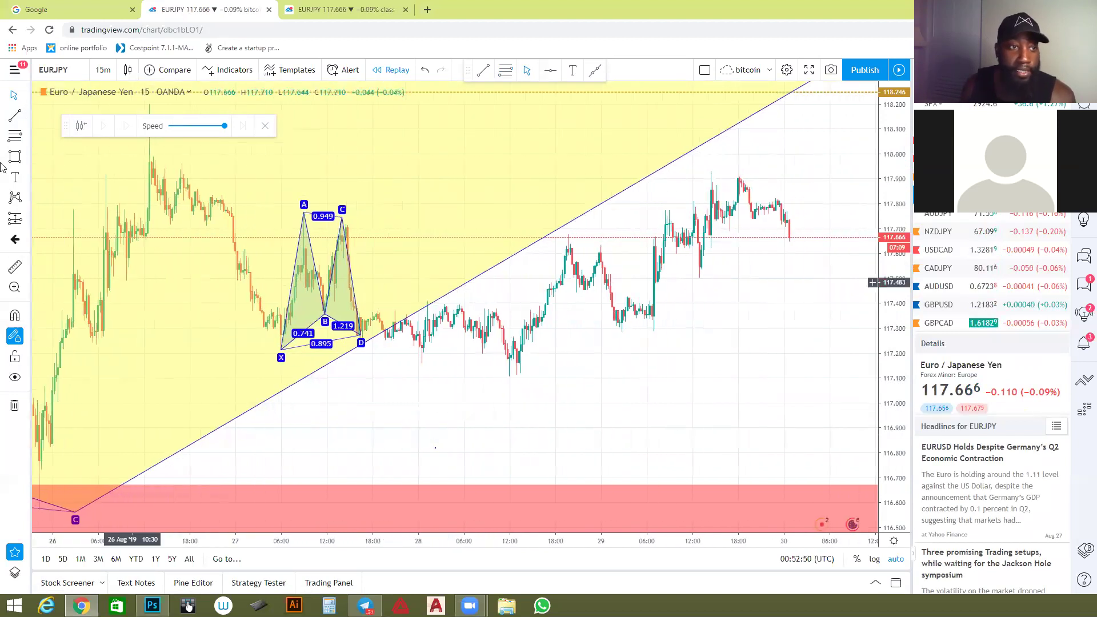
Draw a Fibonacci retracement from point X at 117.220 to point A's level at 117.761, then delete it.
left_click(279, 349)
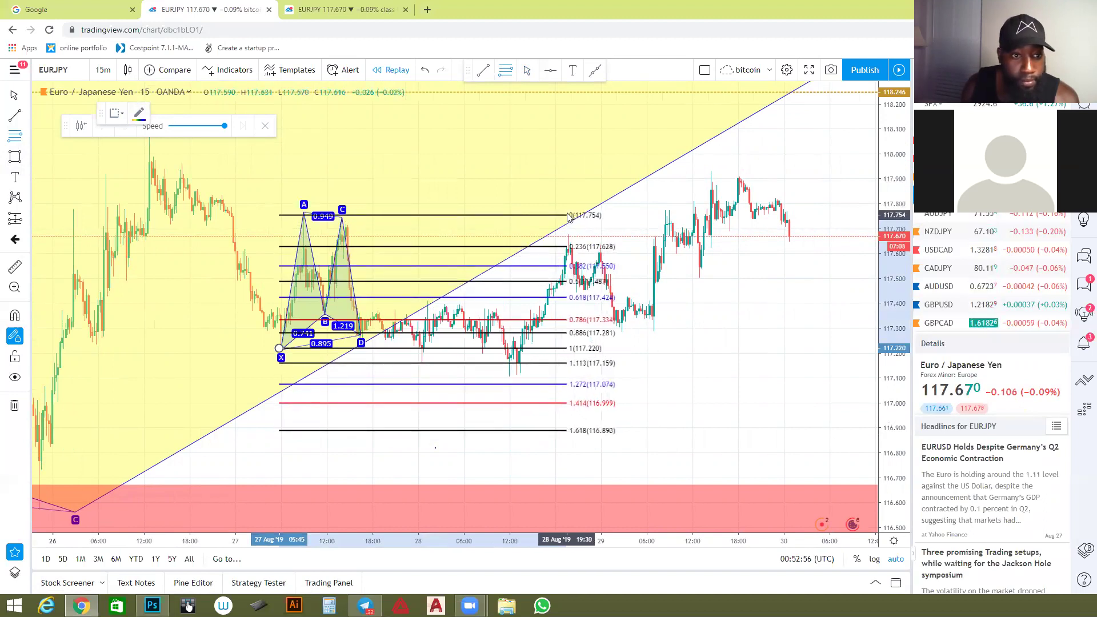
left_click(566, 213)
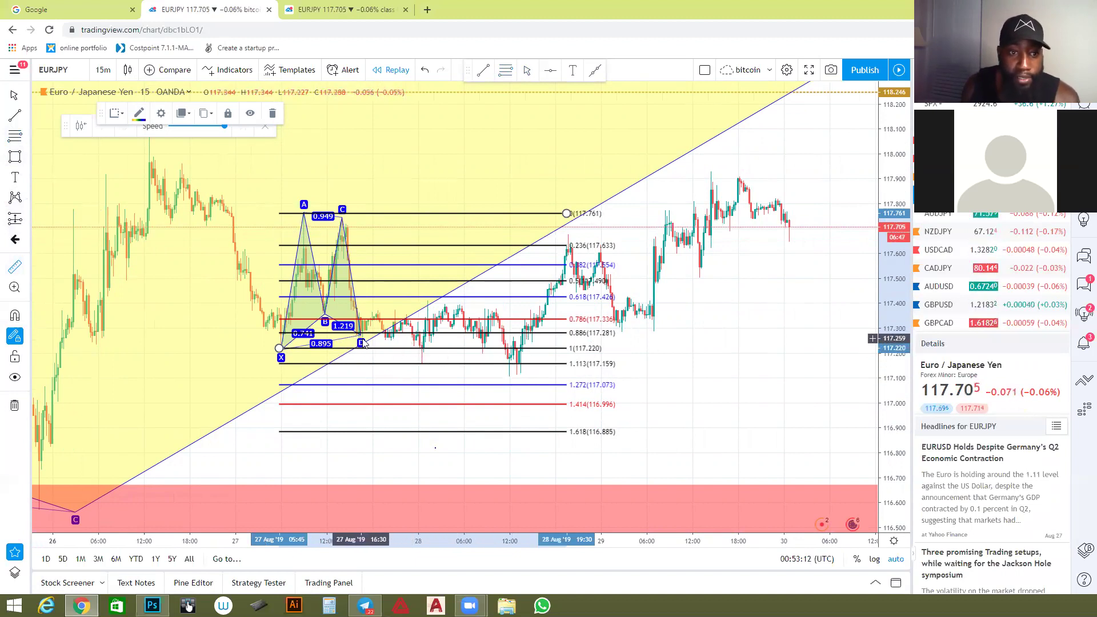
left_click(14, 96)
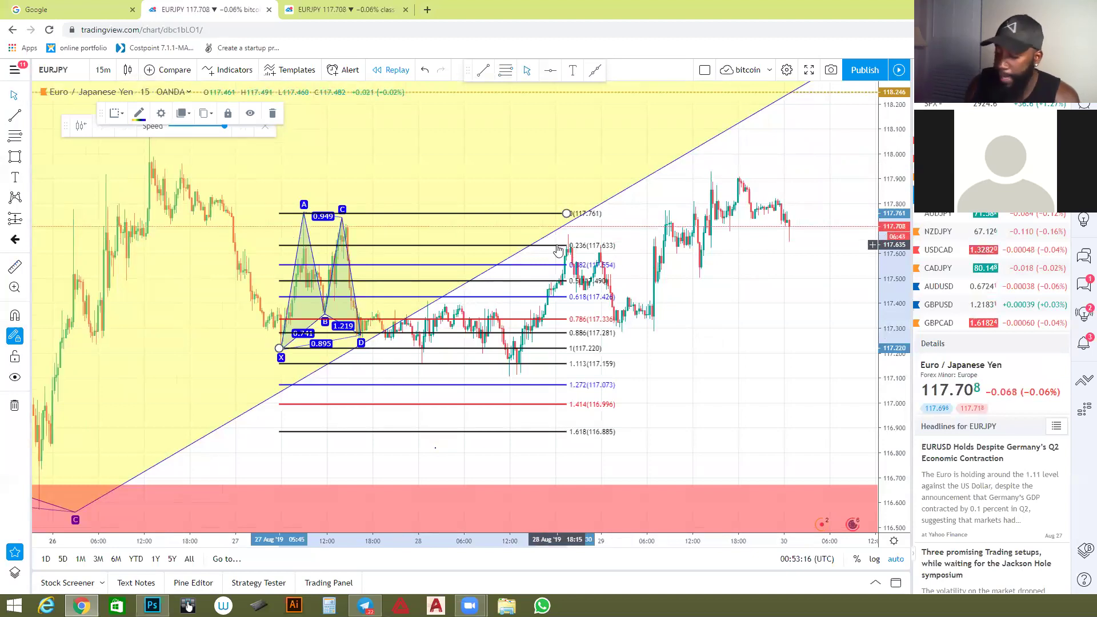
key("Delete")
Draw a Fibonacci retracement from point C at 117.745 down to point D's level at 117.261, then delete it.
key("alt+f")
left_click(340, 219)
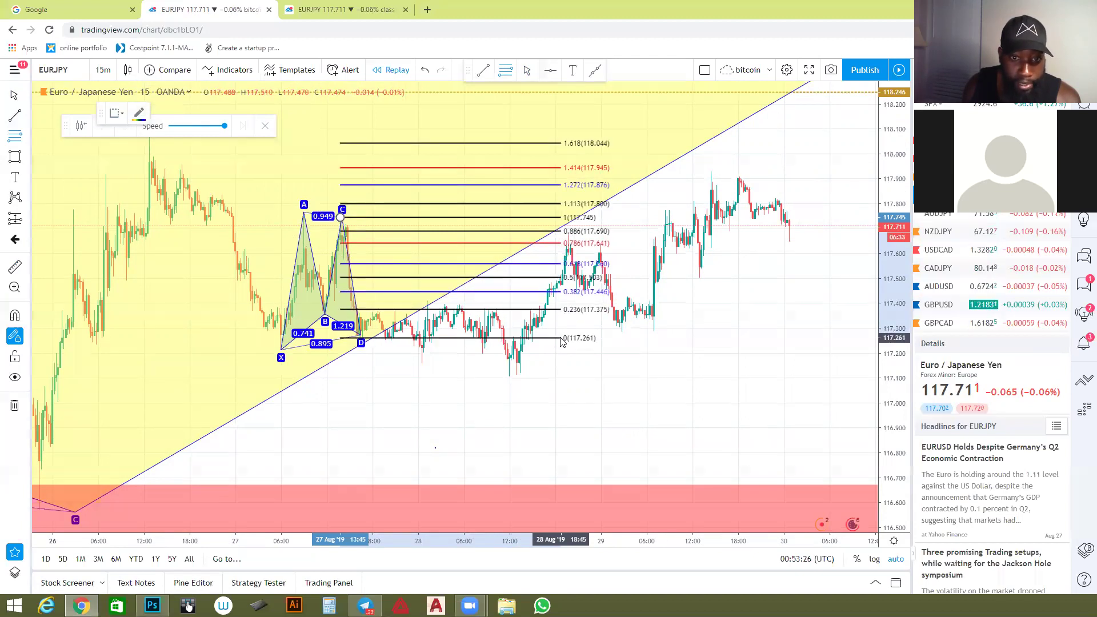
left_click(561, 338)
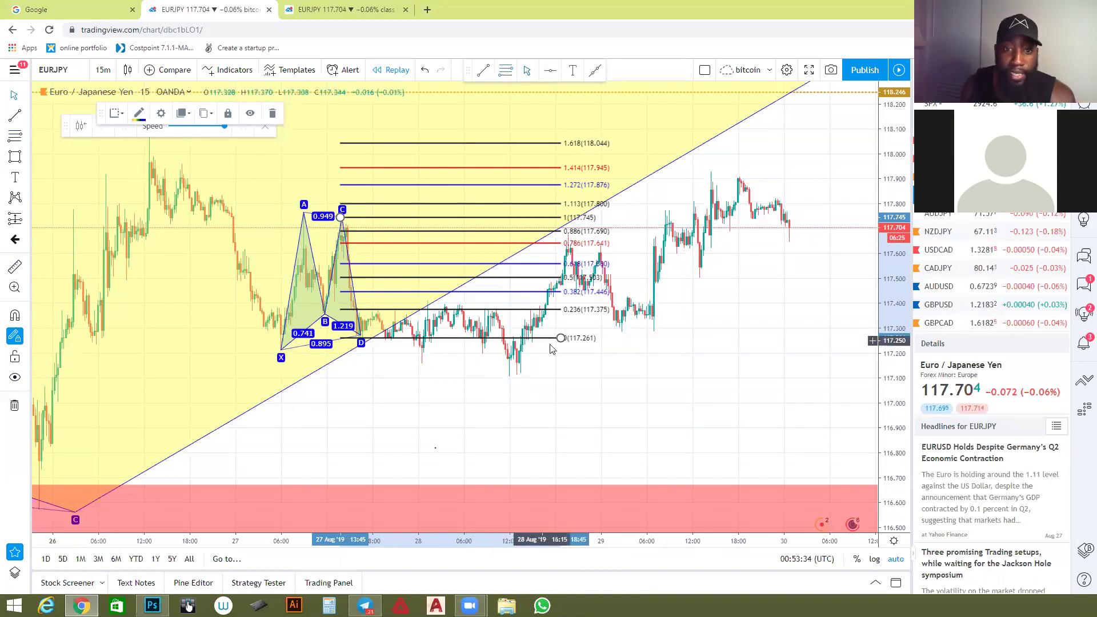
key("Delete")
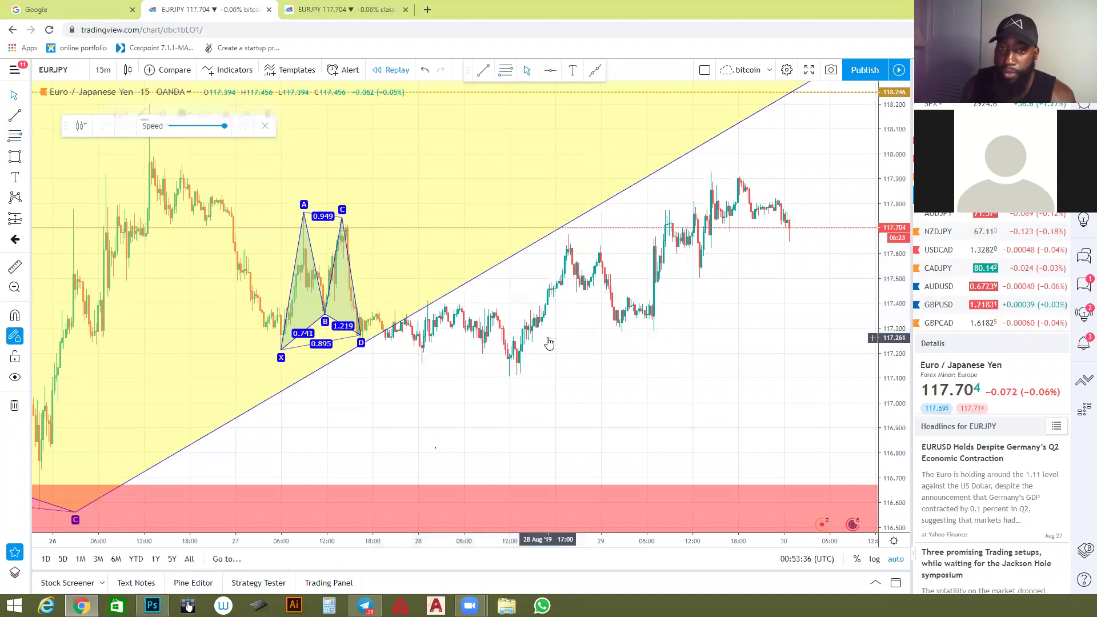
Redraw the X-to-A Fibonacci retracement from 117.213 to 117.763 over the candles after D, then delete it.
left_click(15, 136)
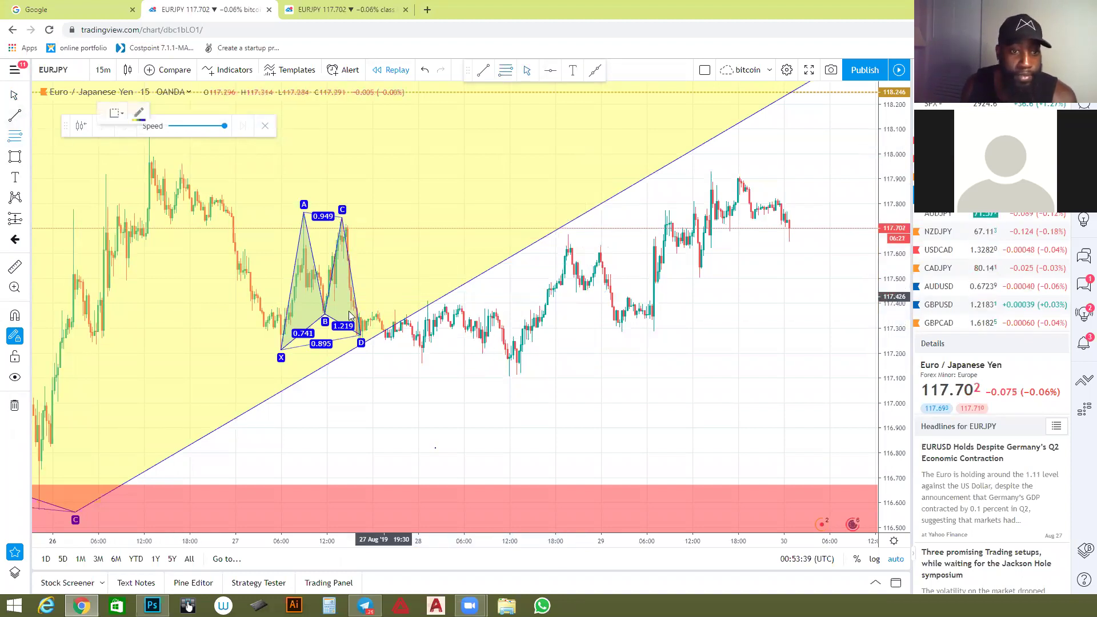
left_click(279, 350)
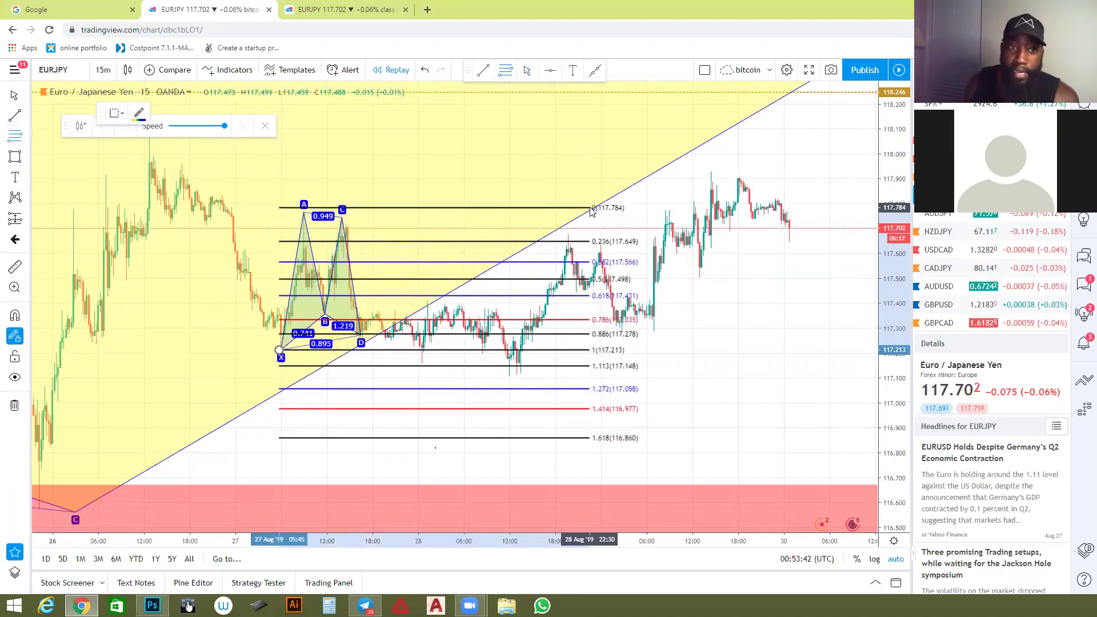
left_click(597, 213)
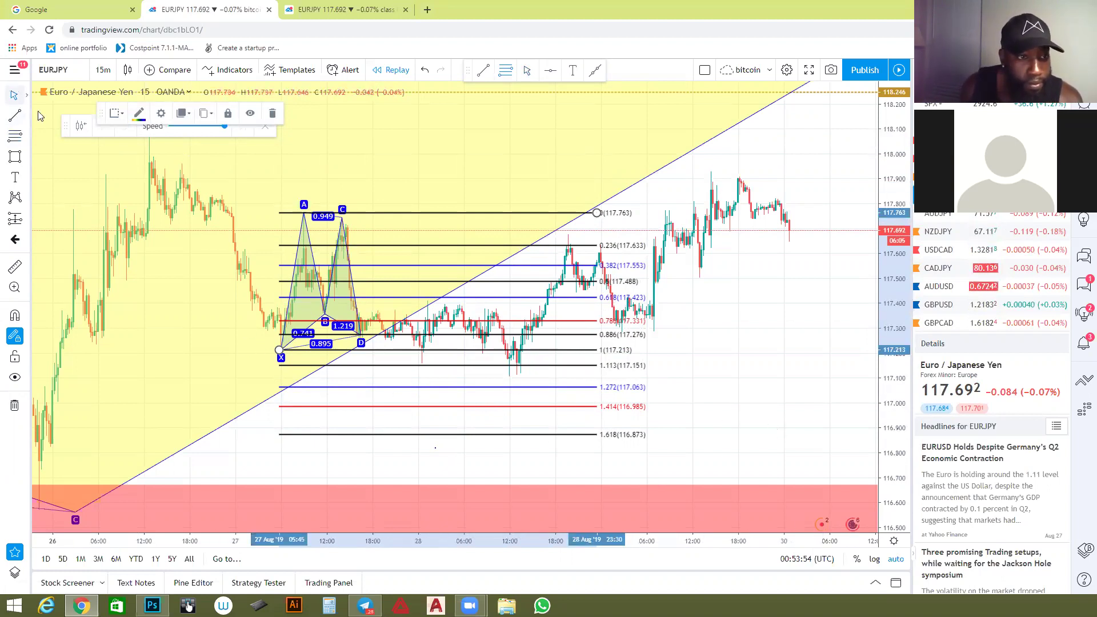
mouse_move(476, 379)
left_mouse_down()
mouse_move(462, 378)
mouse_move(472, 380)
left_mouse_up()
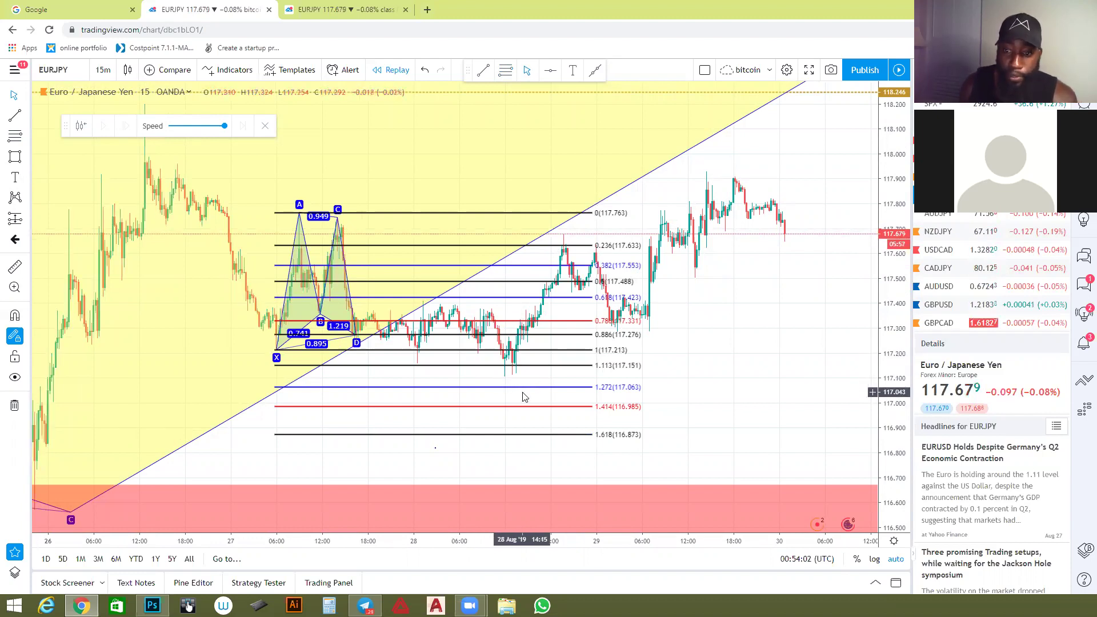
left_click(593, 217)
key("Delete")
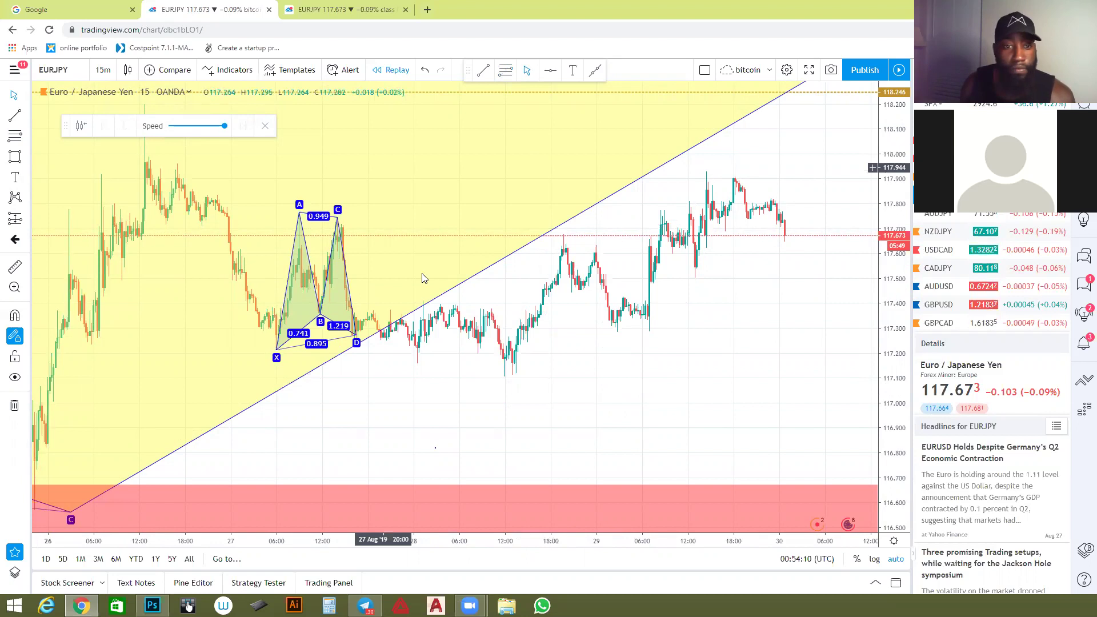
scroll(423, 279, "up", 3)
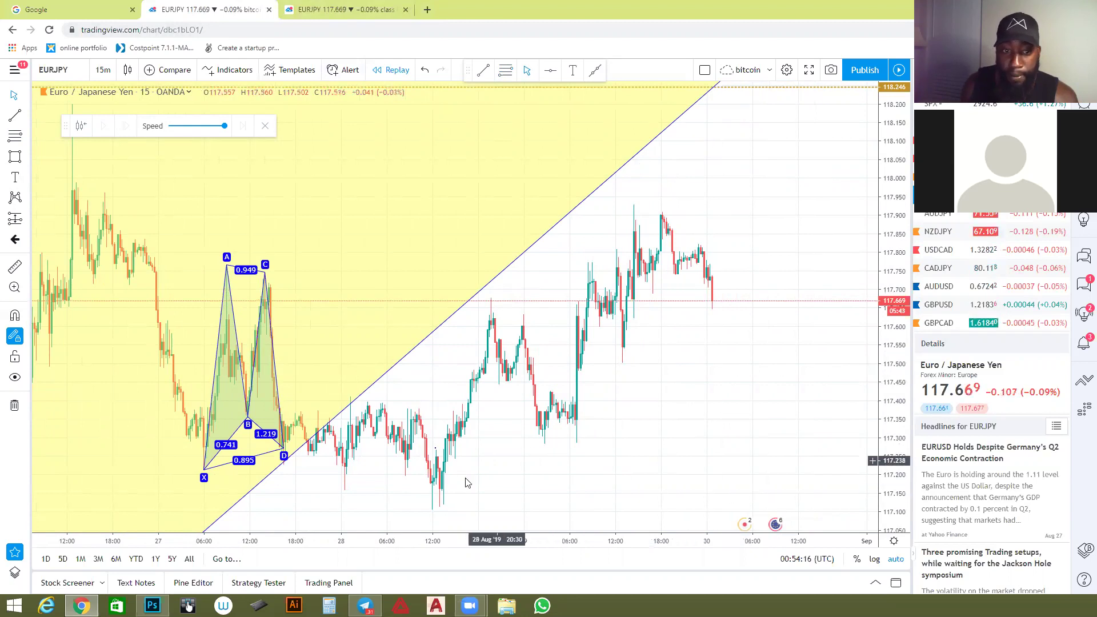
left_click(16, 138)
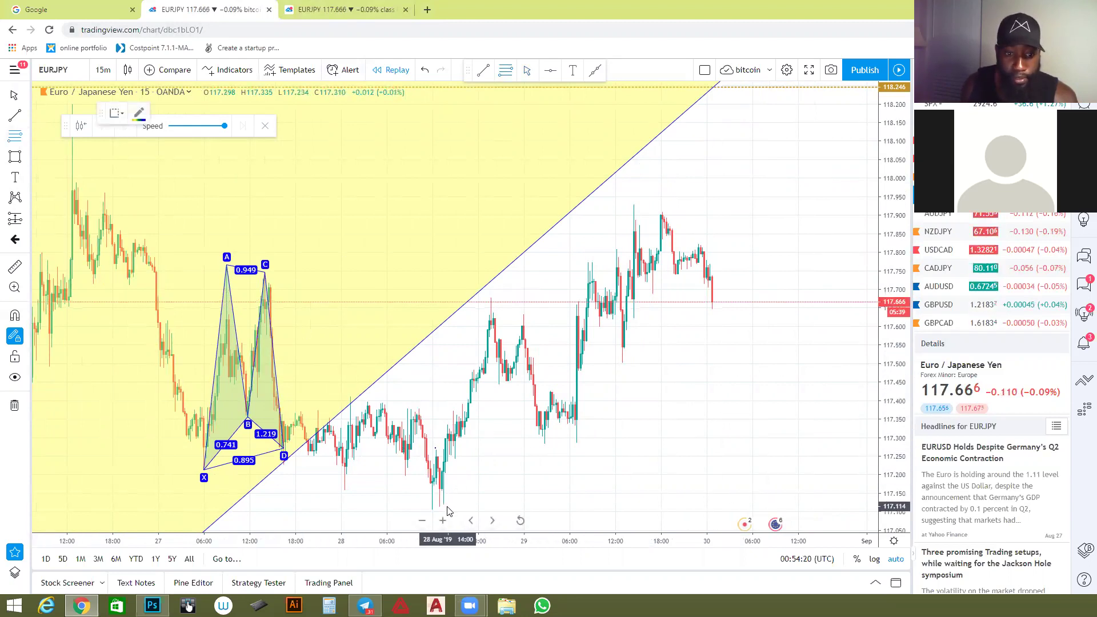
left_click(444, 504)
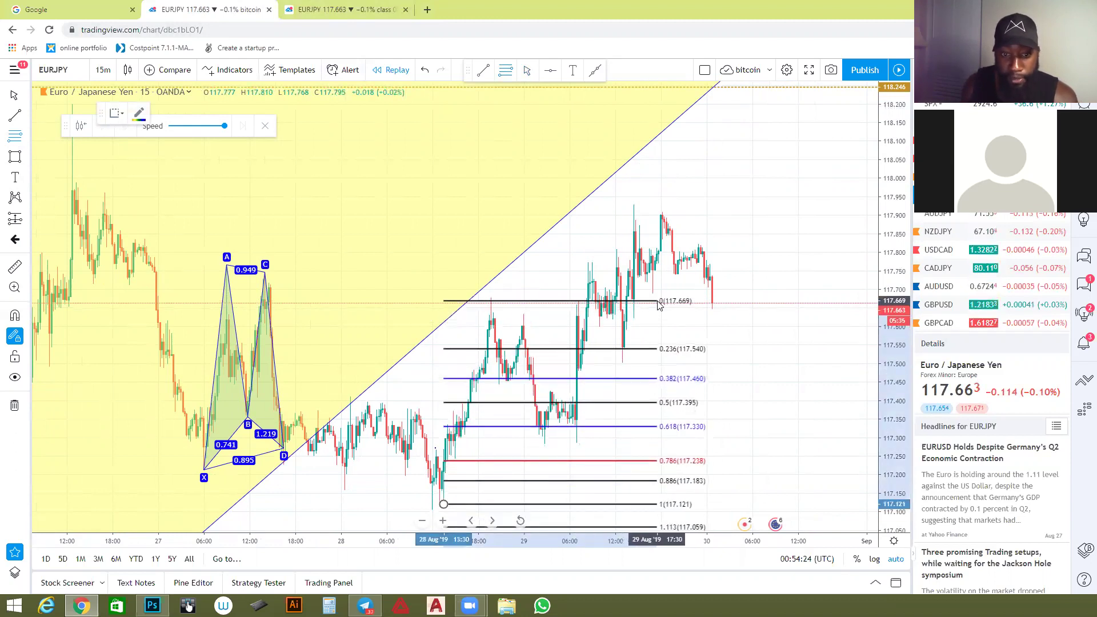
key("Escape")
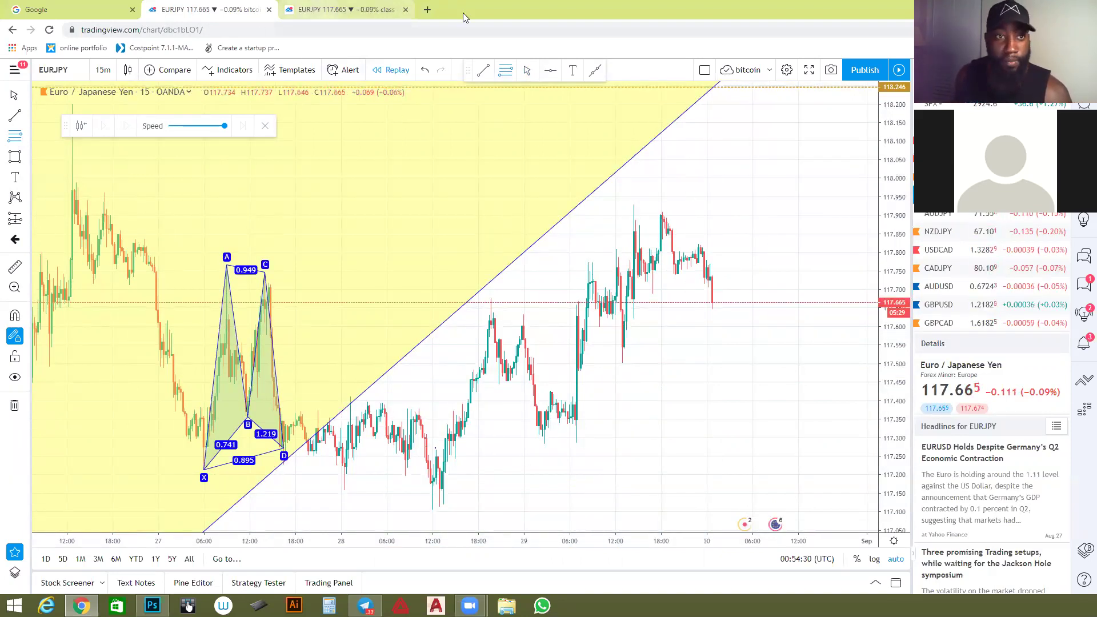
Open the Forex Factory economic calendar in a new browser tab.
left_click(429, 10)
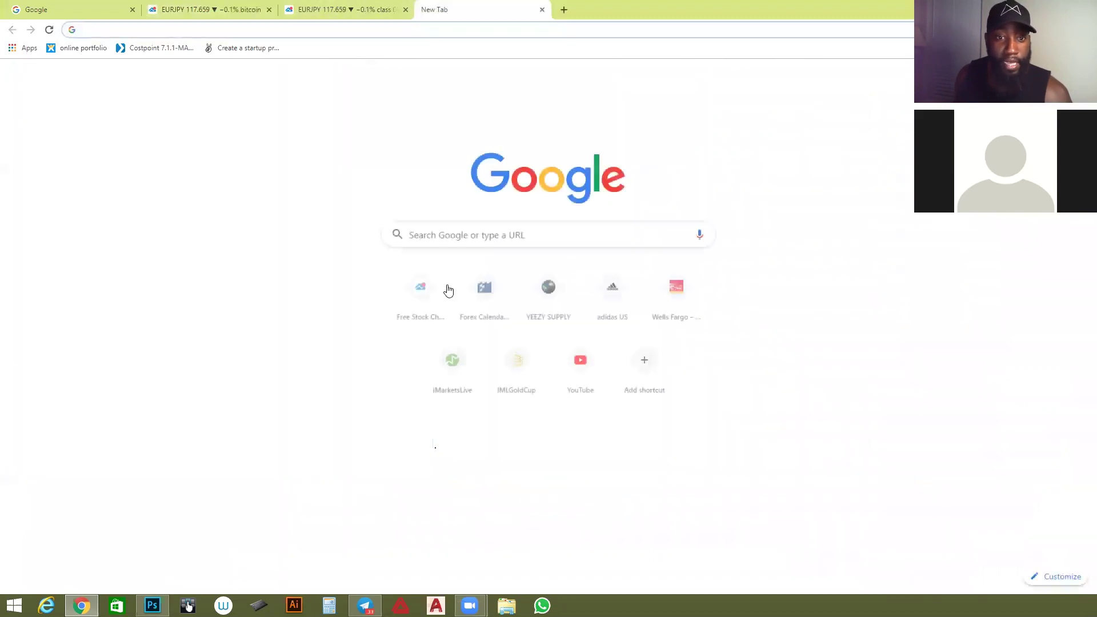
left_click(490, 296)
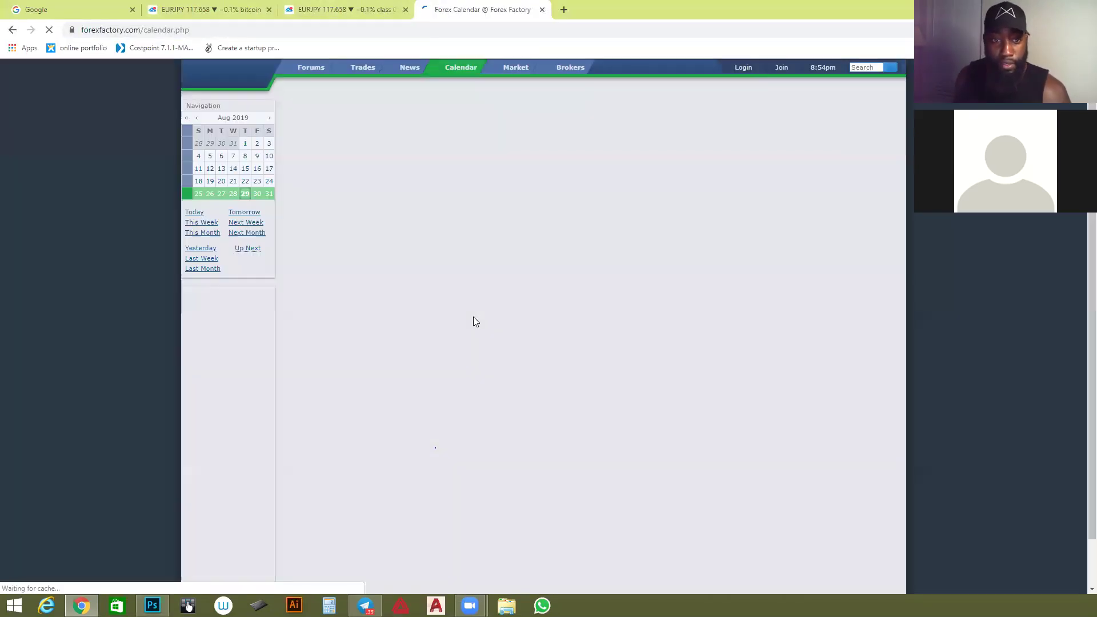
Examine the upcoming high-impact events in the forex calendar, and look again at recent price action on the EURJPY 4-hour chart.
scroll(465, 324, "down", 15)
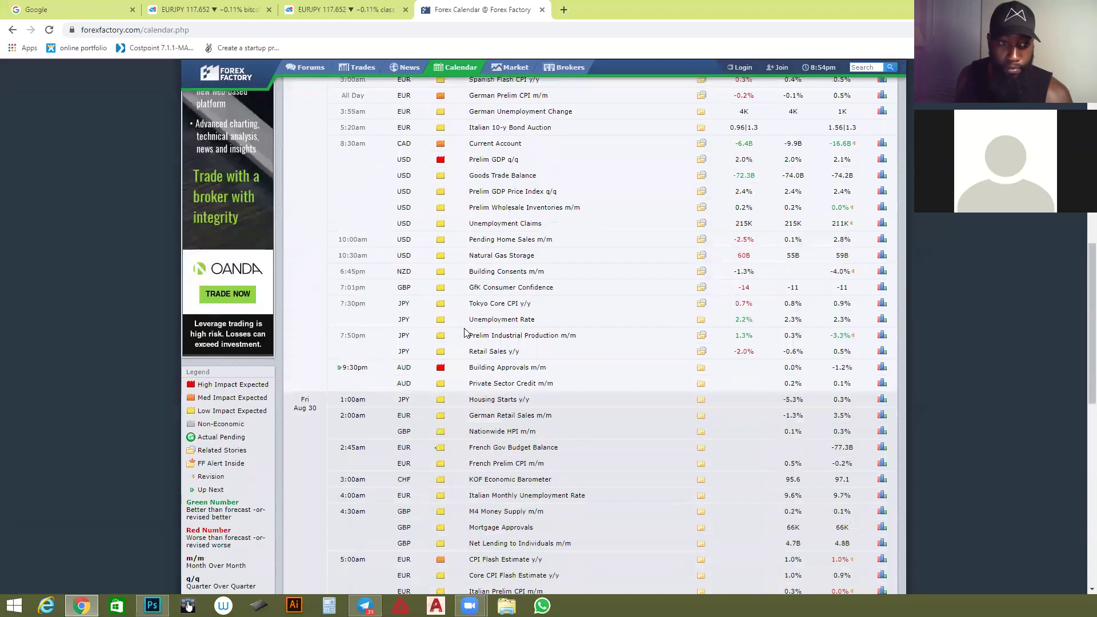
scroll(465, 331, "up", 1)
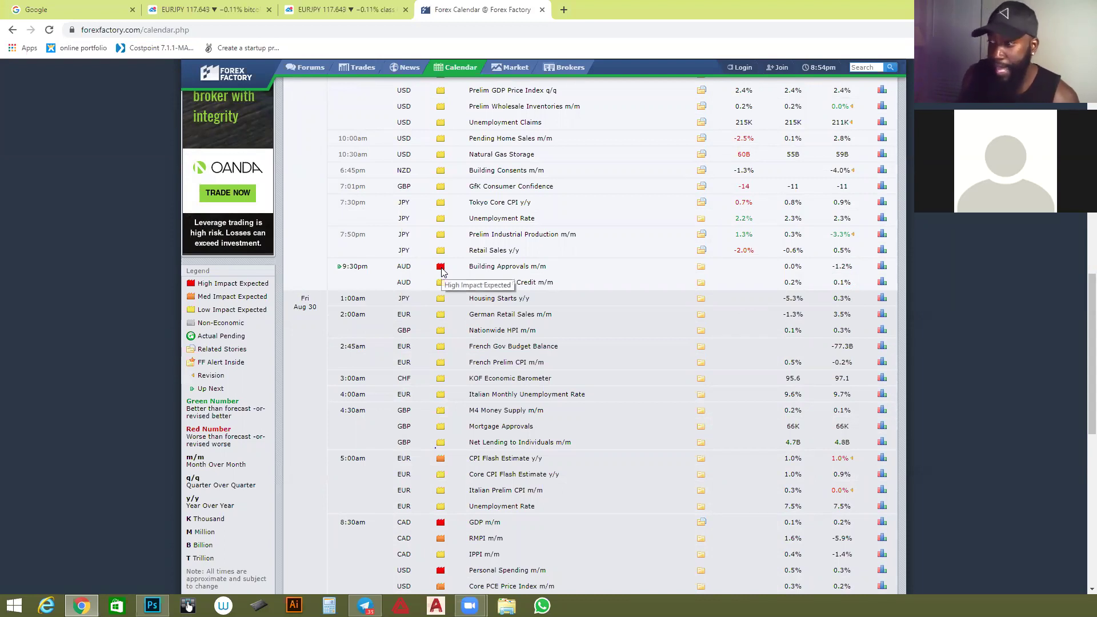
left_click(309, 8)
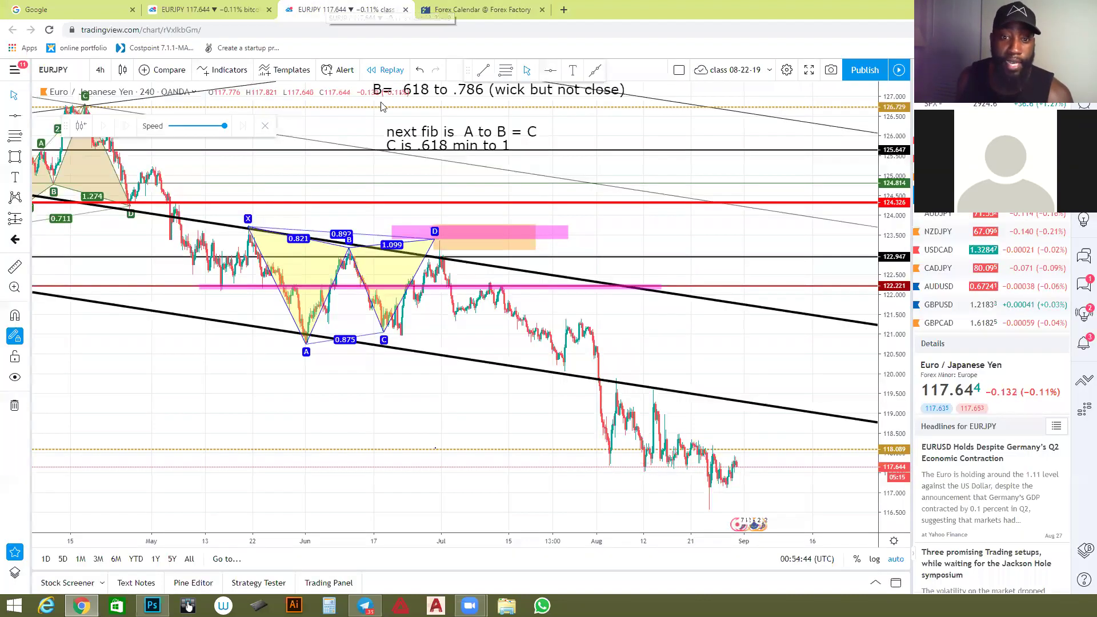
scroll(542, 384, "up", 2)
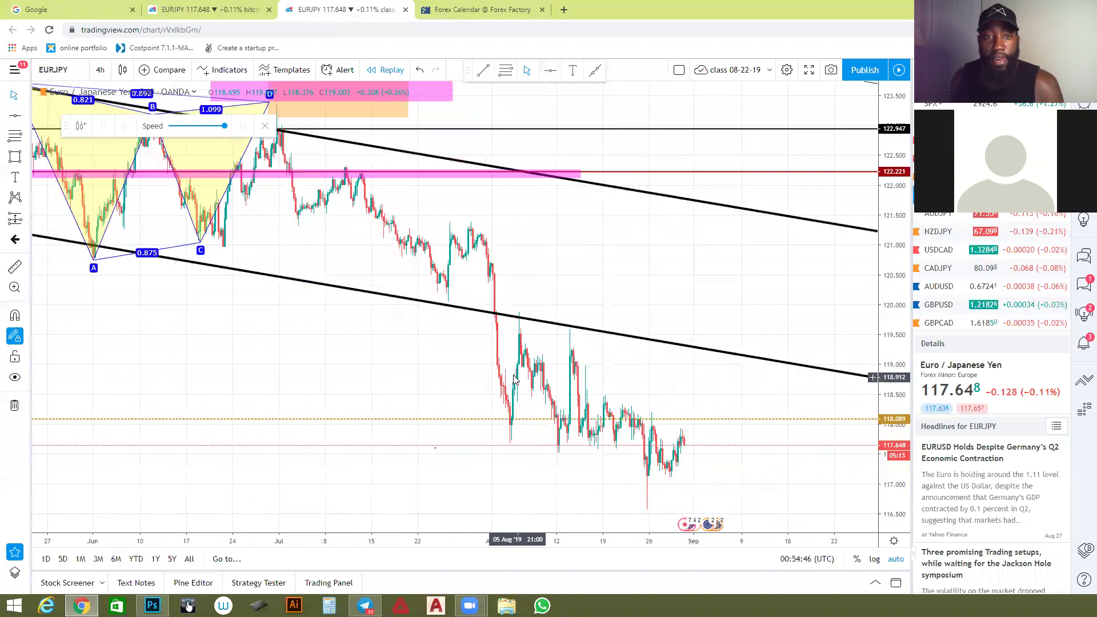
Switch the bitcoin layout's chart from EURJPY to AUDJPY, set it to the 1-hour timeframe, and show price history back to June.
left_click(181, 10)
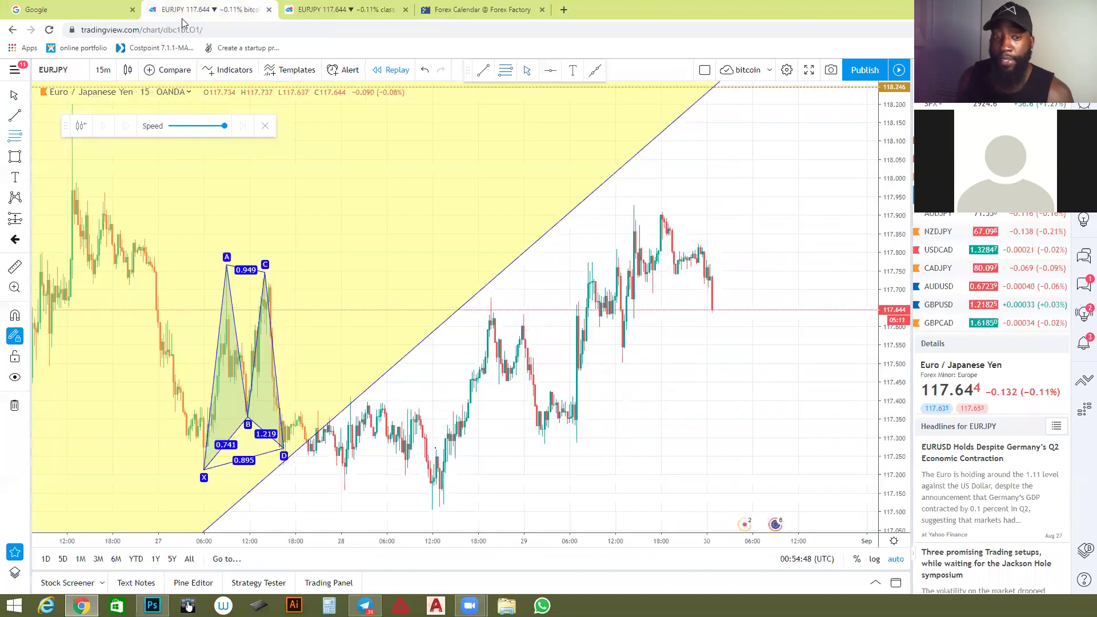
scroll(678, 275, "down", 2)
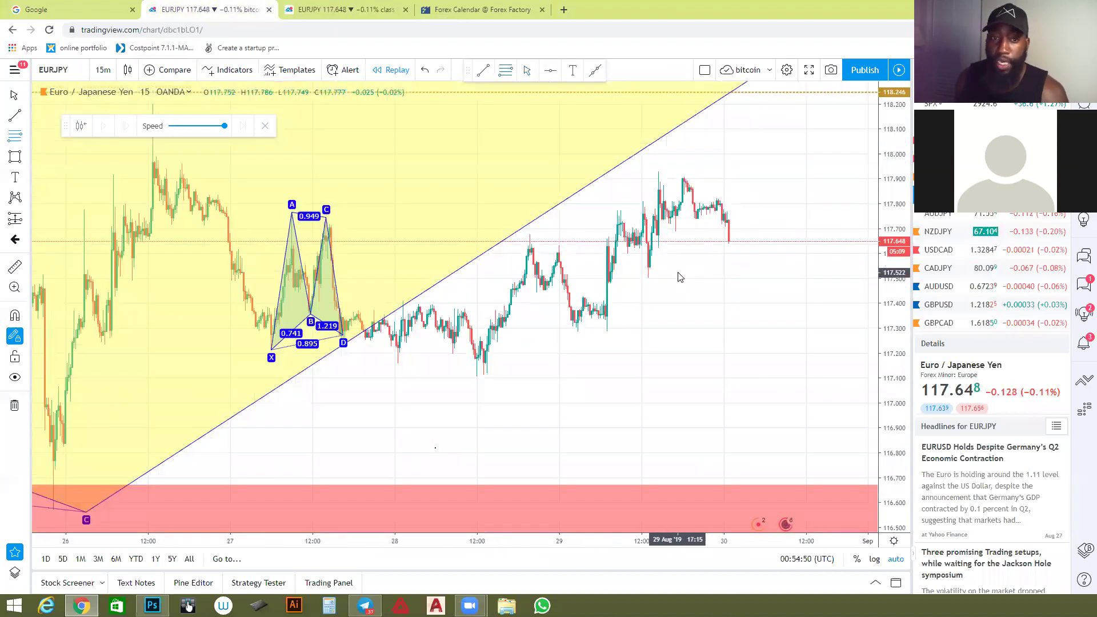
key("Down")
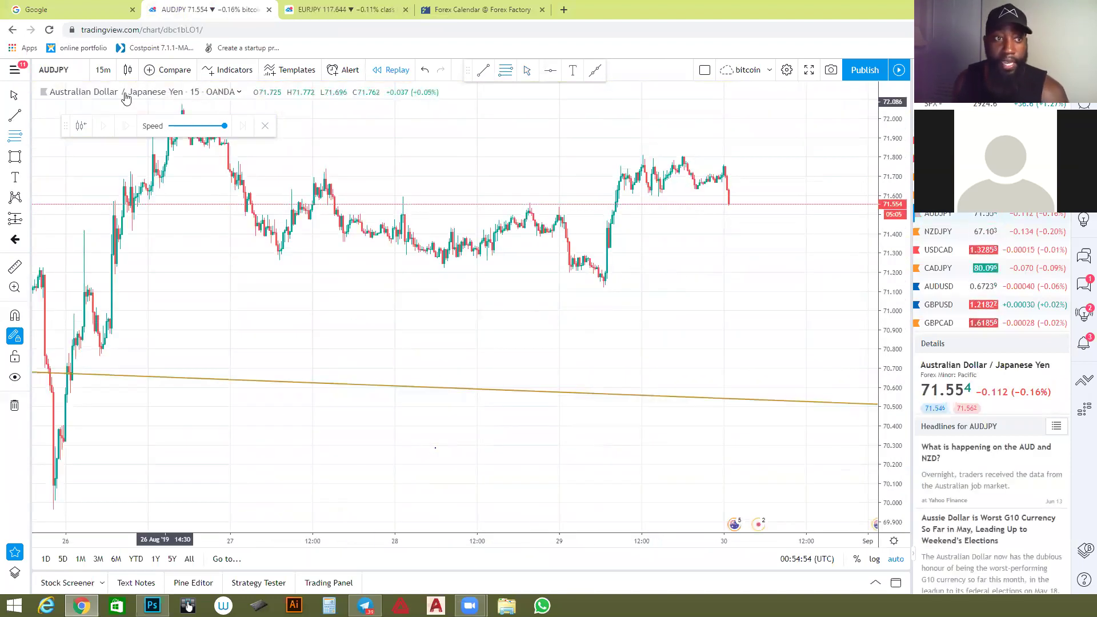
left_click(103, 69)
left_click(132, 288)
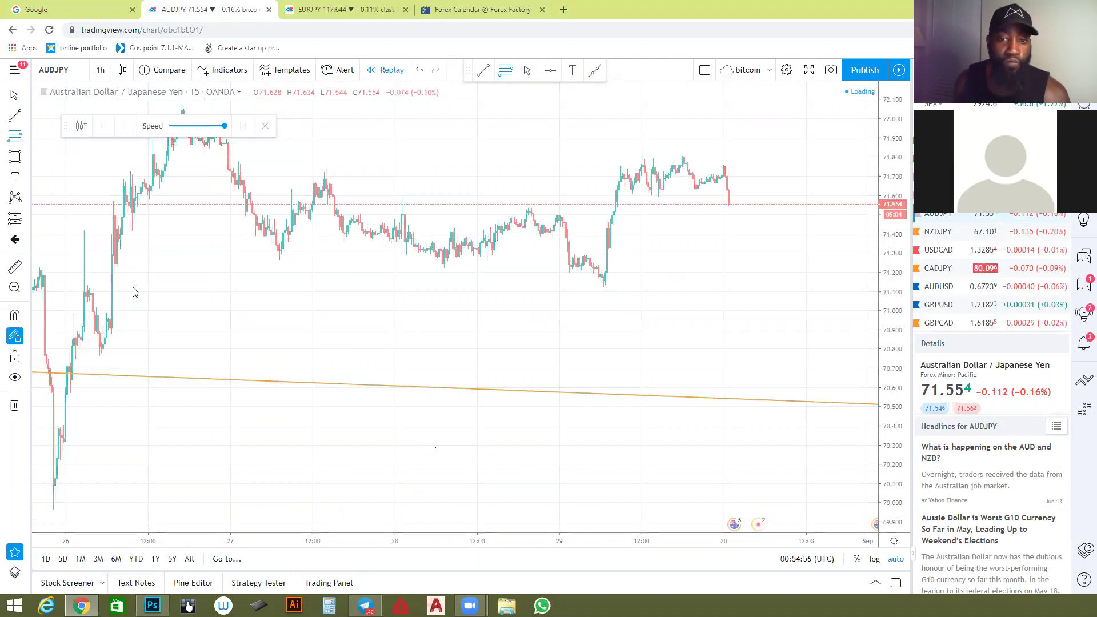
scroll(434, 328, "down", 5)
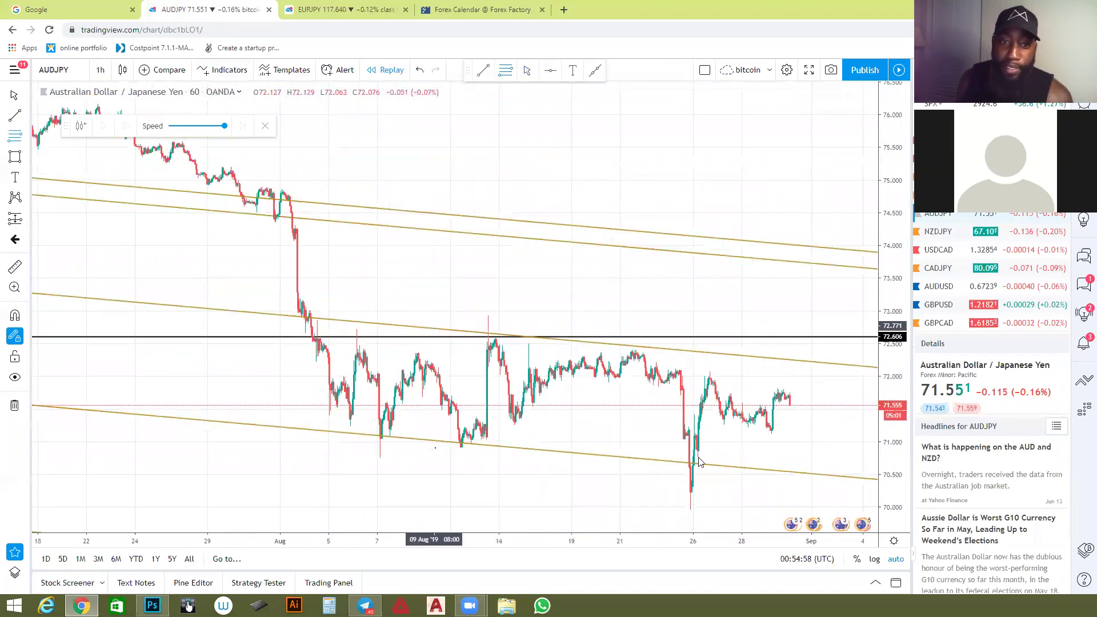
scroll(687, 387, "down", 5)
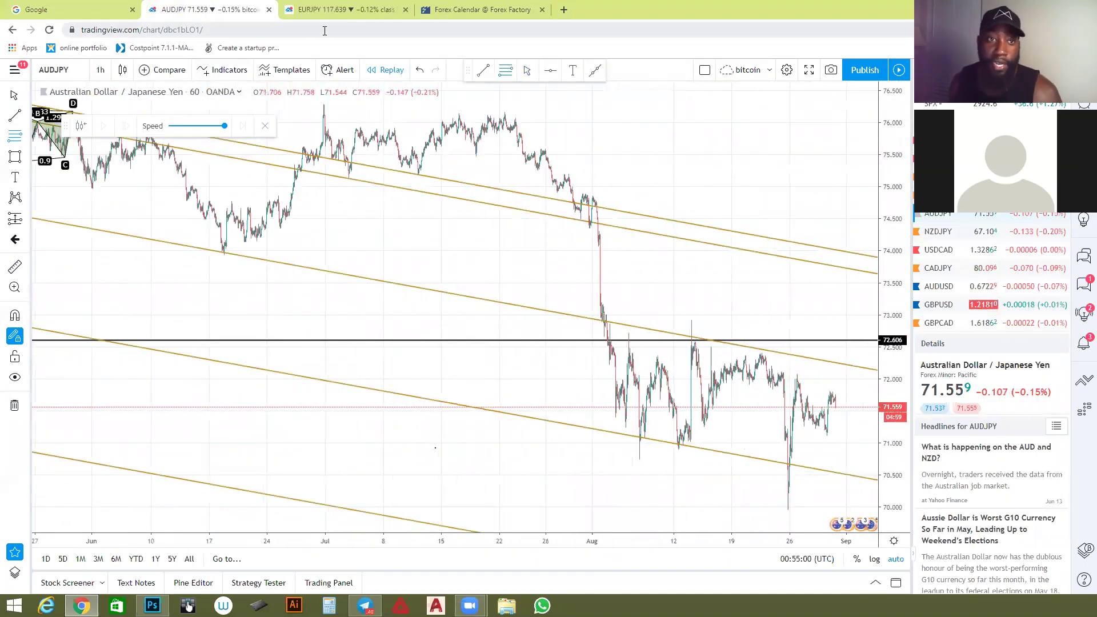
On the EURJPY 4-hour chart, delete the thin magenta zone along the 122.221 line.
left_click(345, 10)
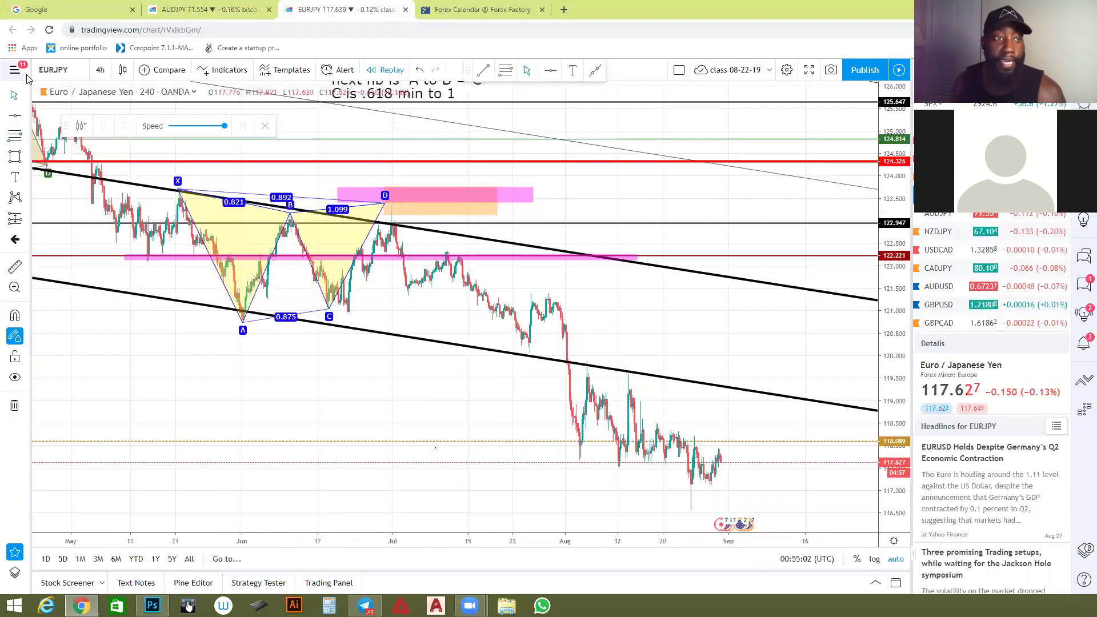
left_click(25, 95)
left_click(178, 266)
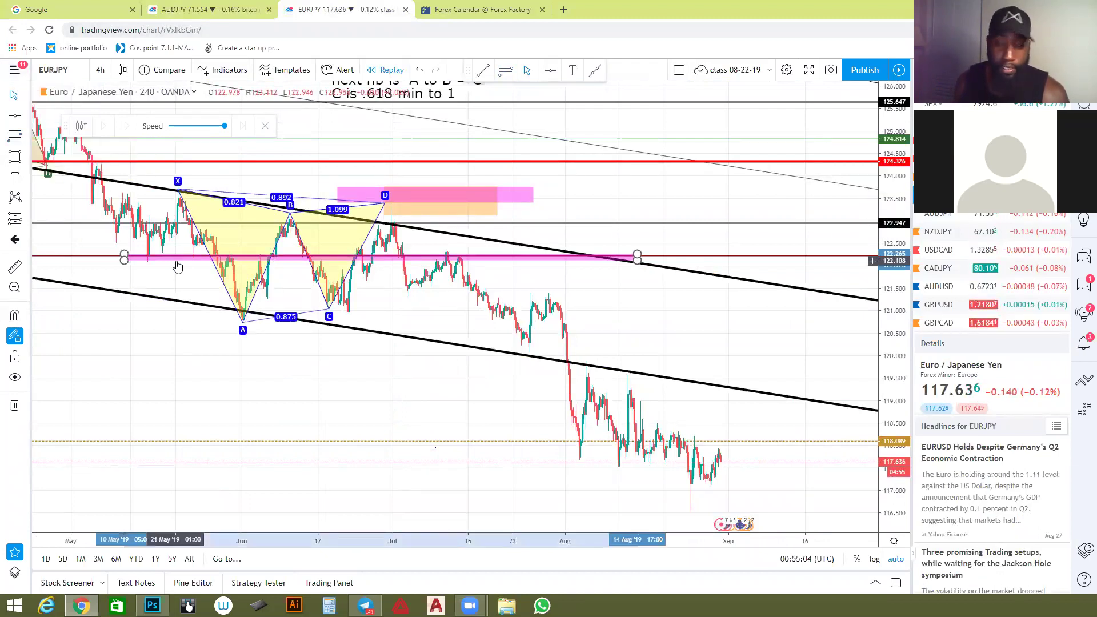
mouse_move(654, 326)
left_mouse_down()
mouse_move(428, 326)
mouse_move(665, 363)
mouse_move(666, 379)
mouse_move(496, 385)
left_mouse_up()
Draw one Fibonacci retracement from 121.365 down to 117.588 and another from 117.617 up to 121.365 over the recent decline.
scroll(496, 385, "down", 2)
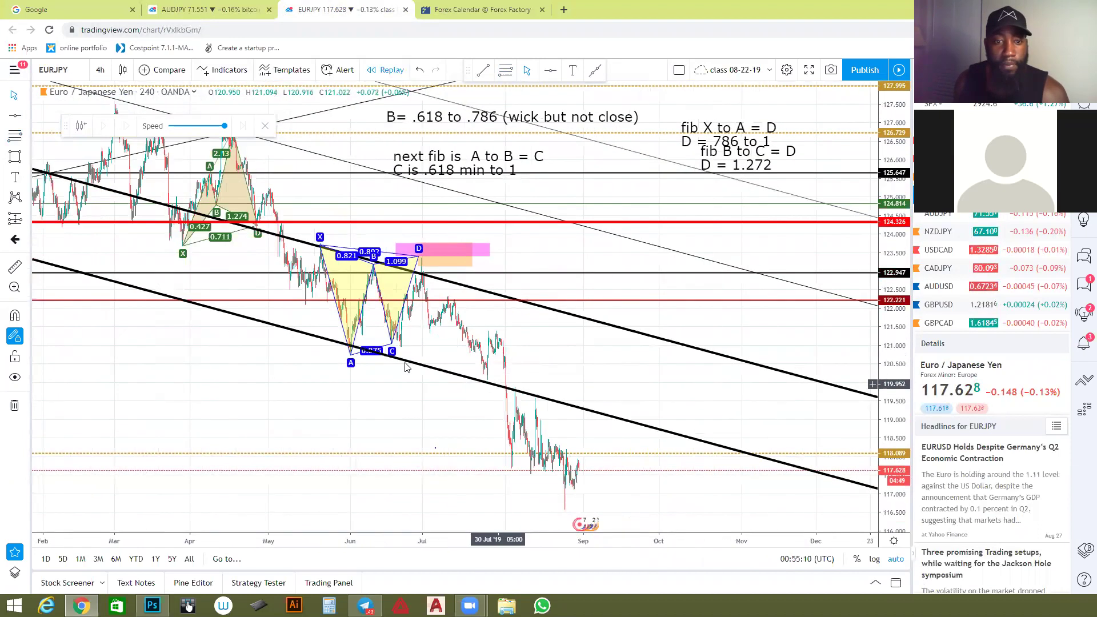
scroll(474, 389, "up", 1)
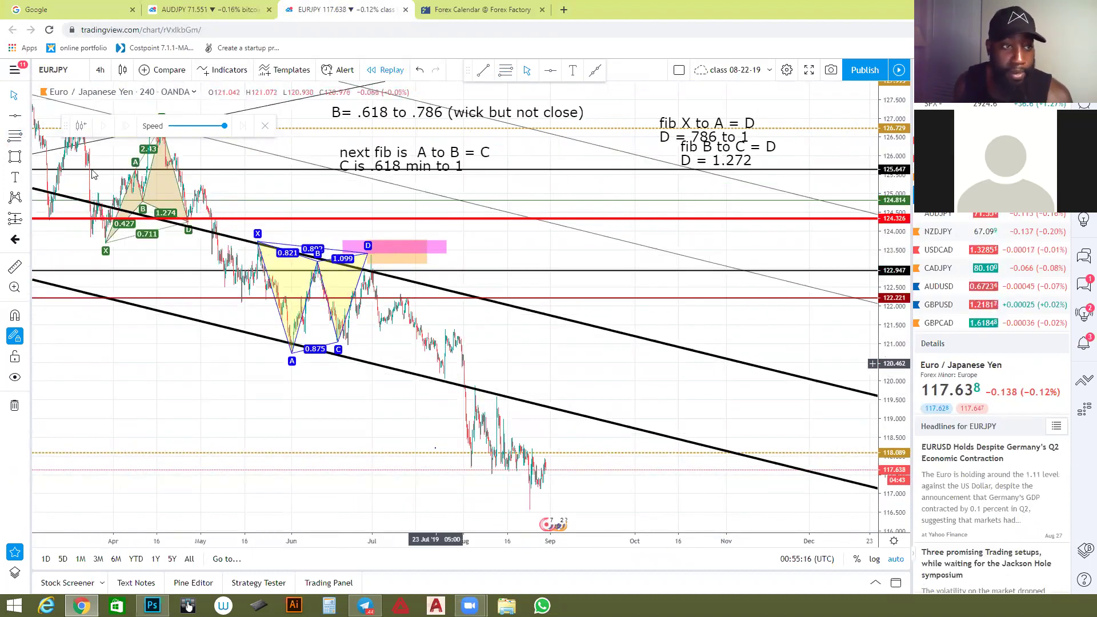
scroll(419, 334, "up", 1)
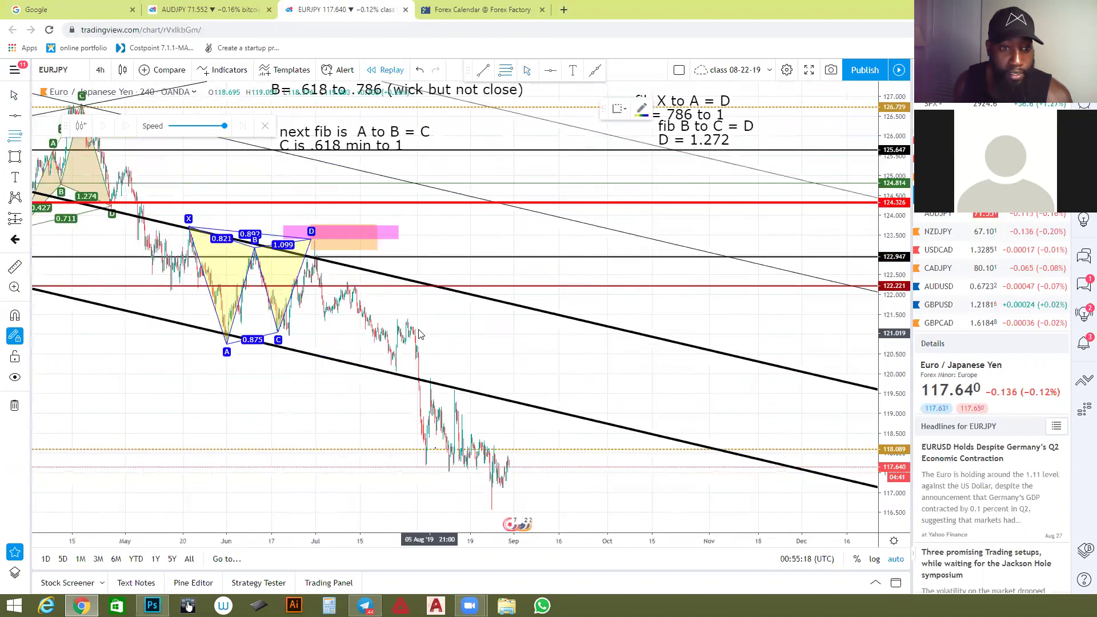
left_click(395, 320)
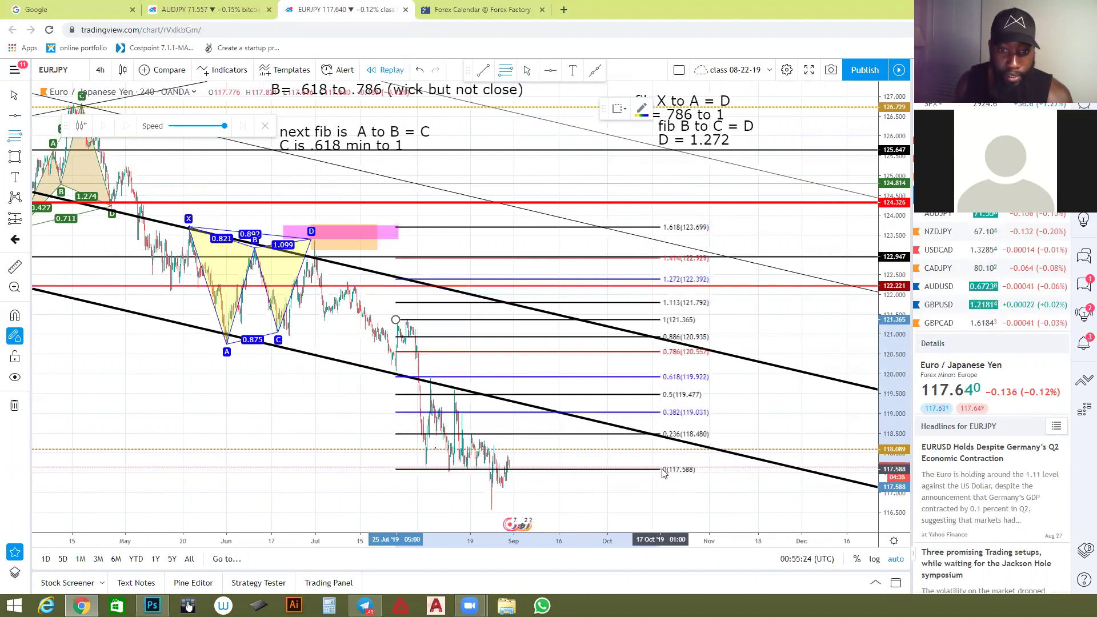
left_click(662, 469)
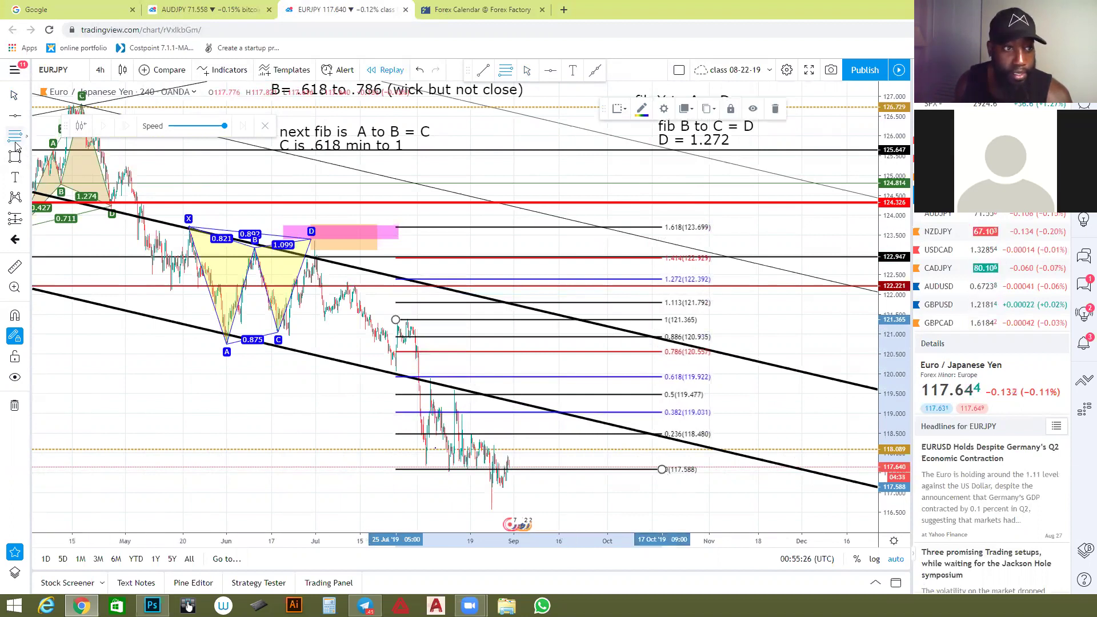
left_click(448, 469)
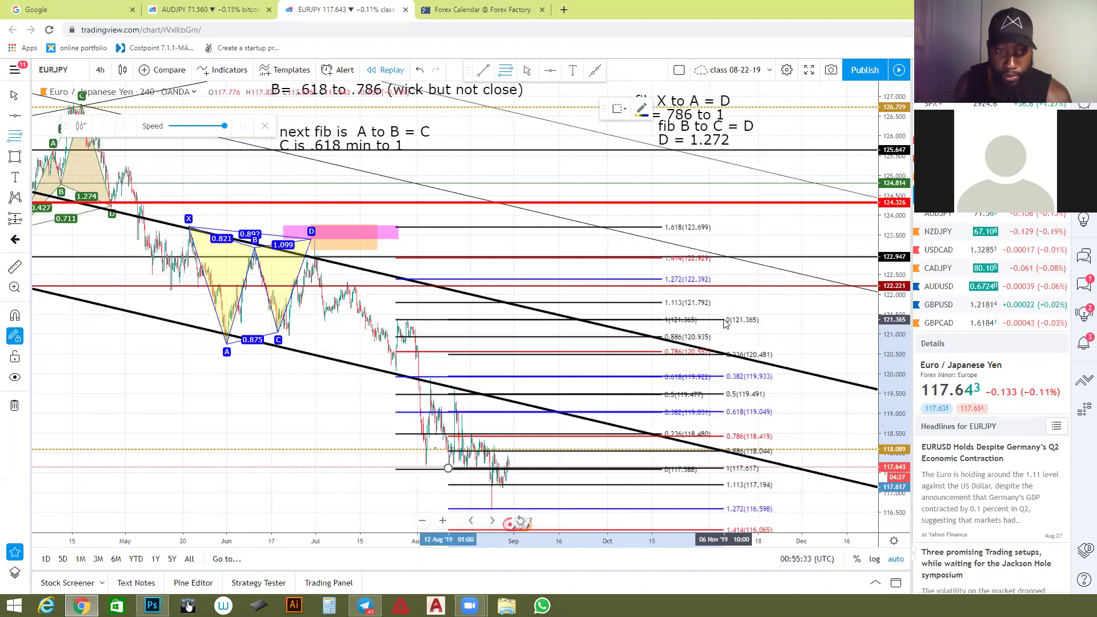
left_click(724, 320)
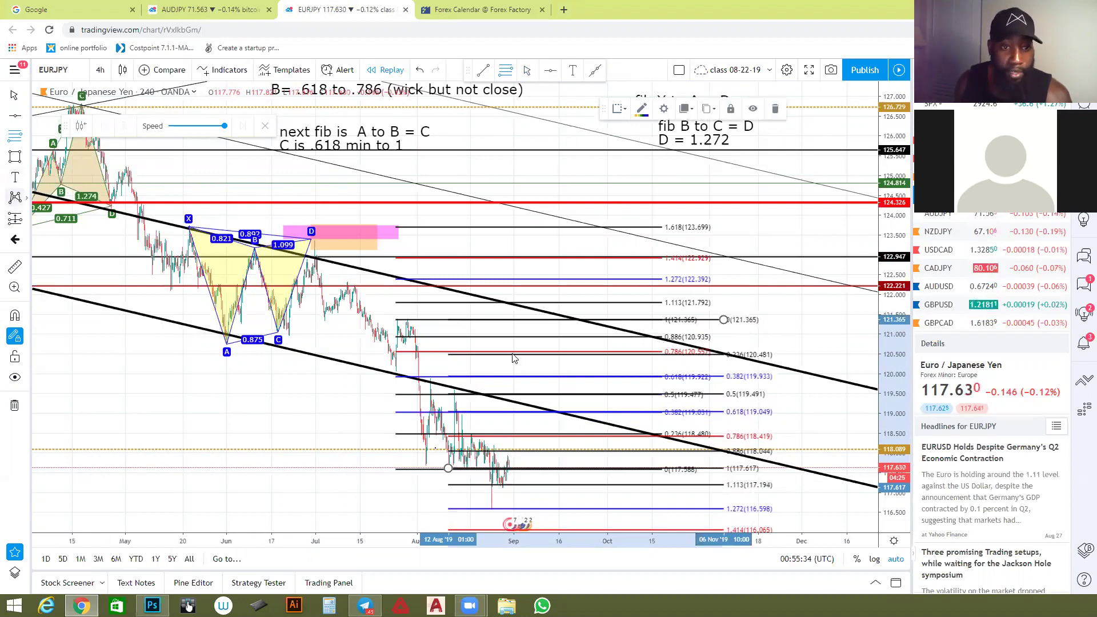
left_click(397, 320)
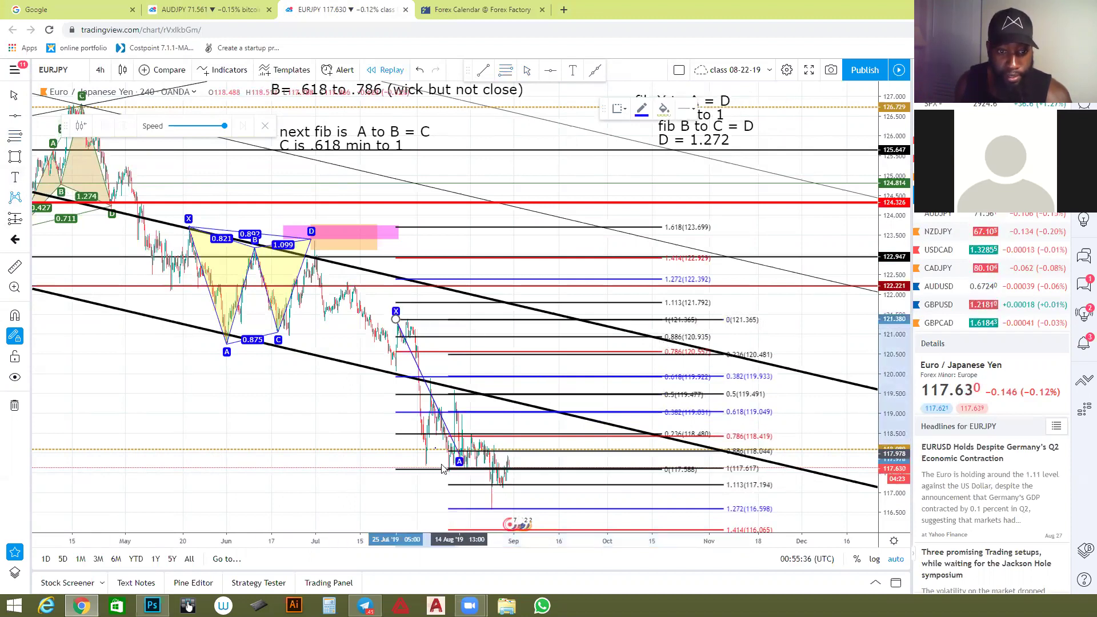
left_click(448, 468)
left_click(453, 389)
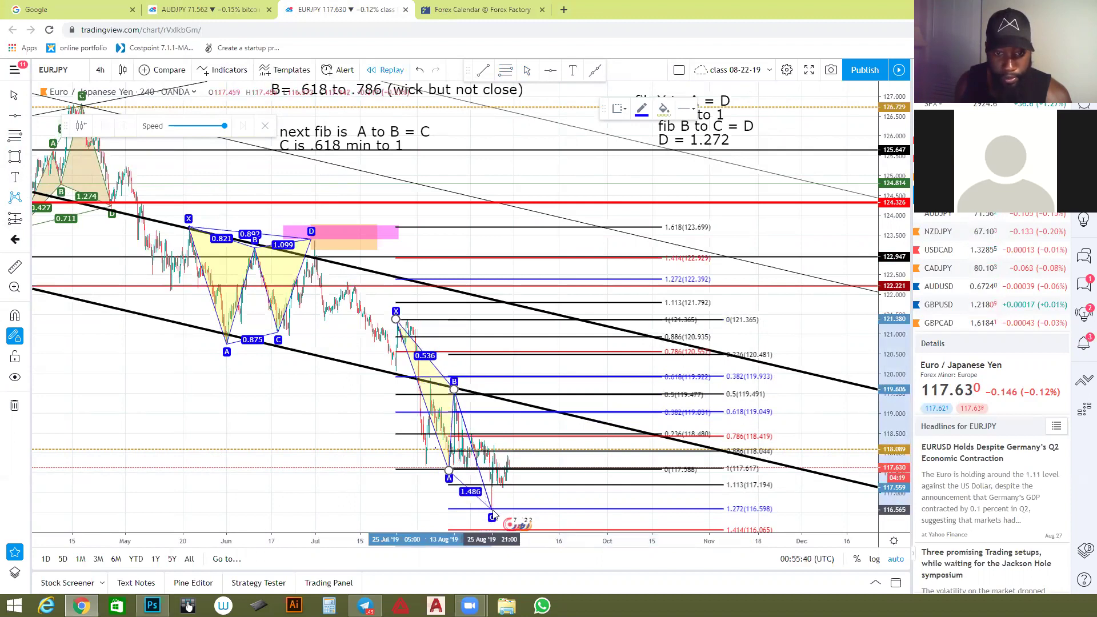
key("Escape")
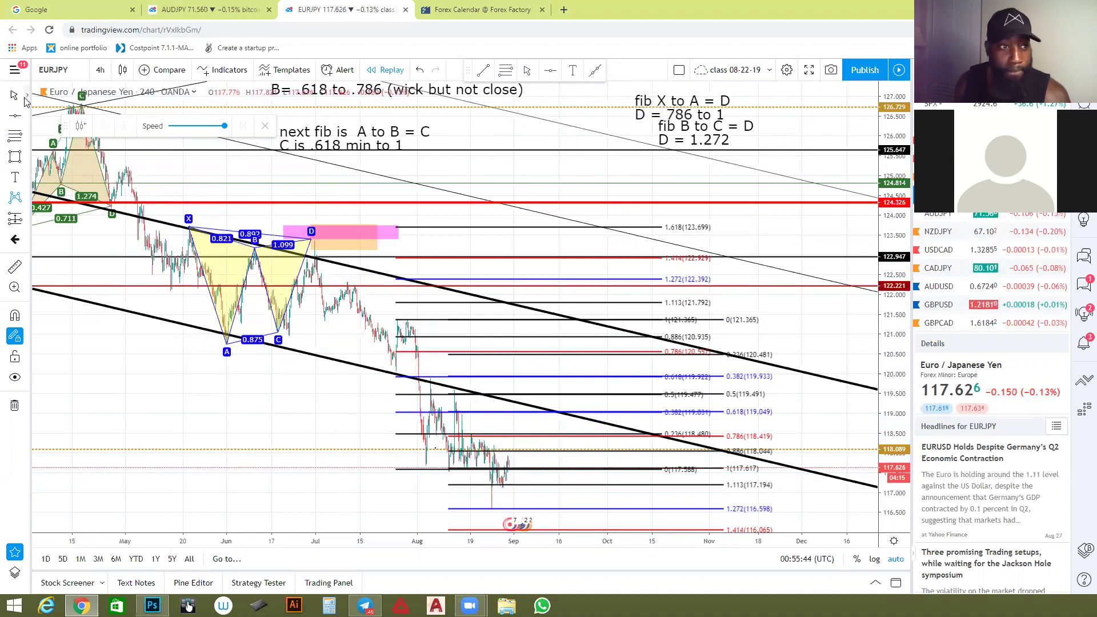
Delete both Fibonacci retracements drawn over the EURJPY decline.
left_click(591, 355)
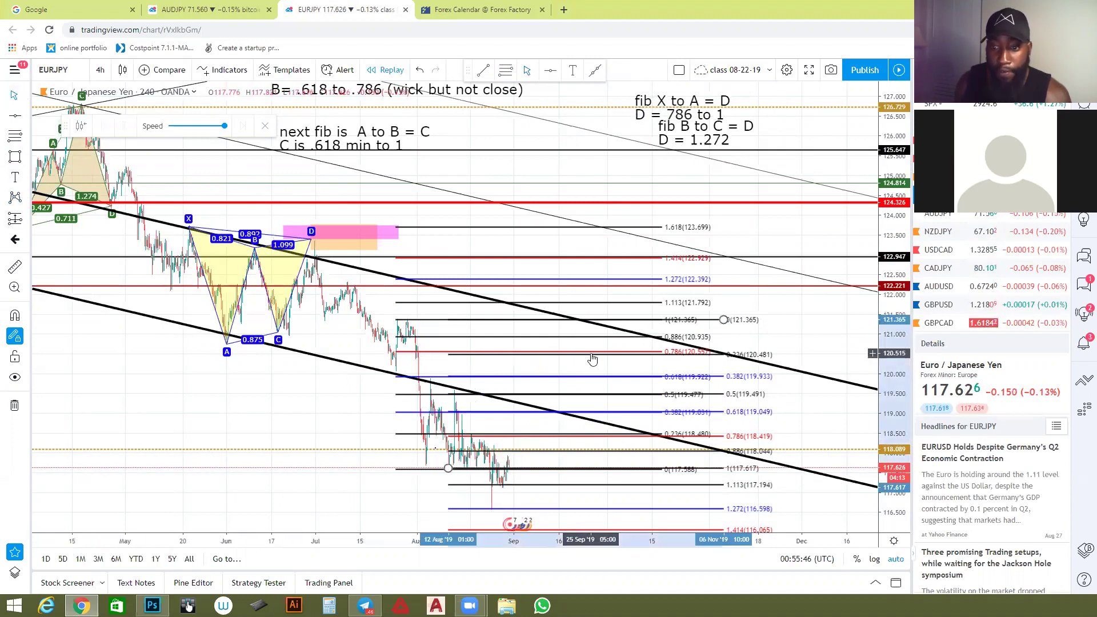
key("Delete")
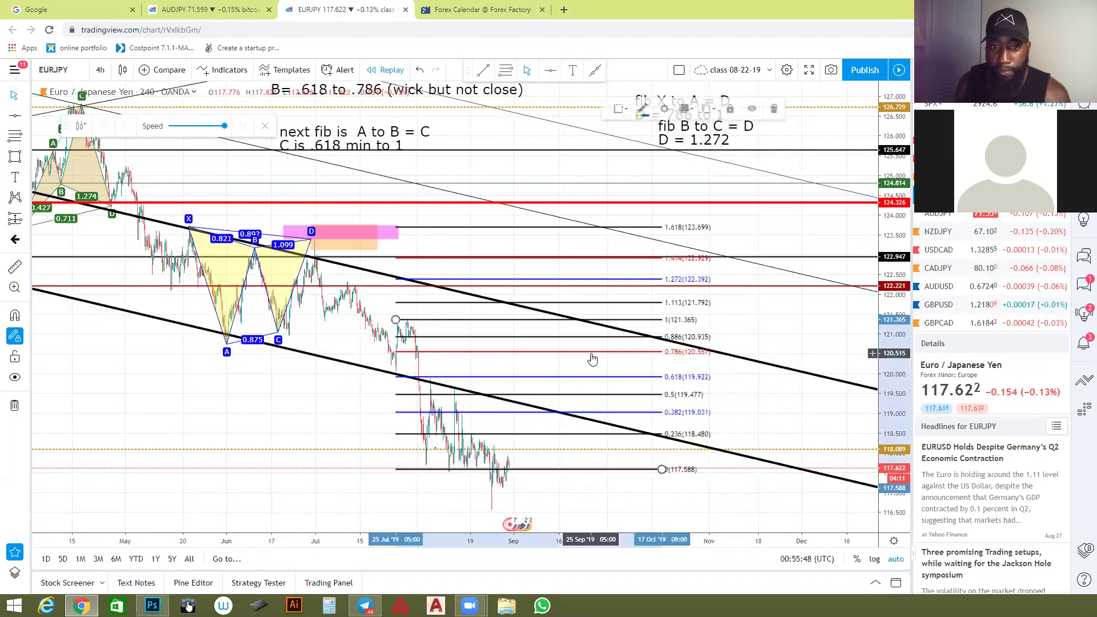
key("Delete")
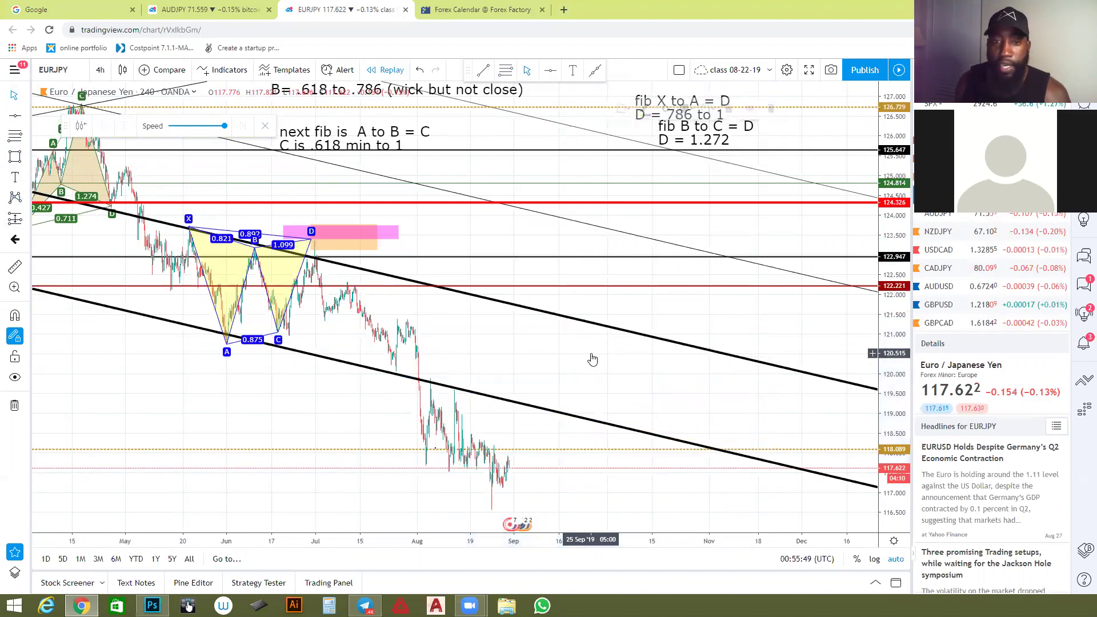
Draw a Fibonacci retracement from 121.394 down to 116.594 and an XABCD pattern through 121.524, 117.646, 119.808, 116.478 and 120.428.
left_click(13, 137)
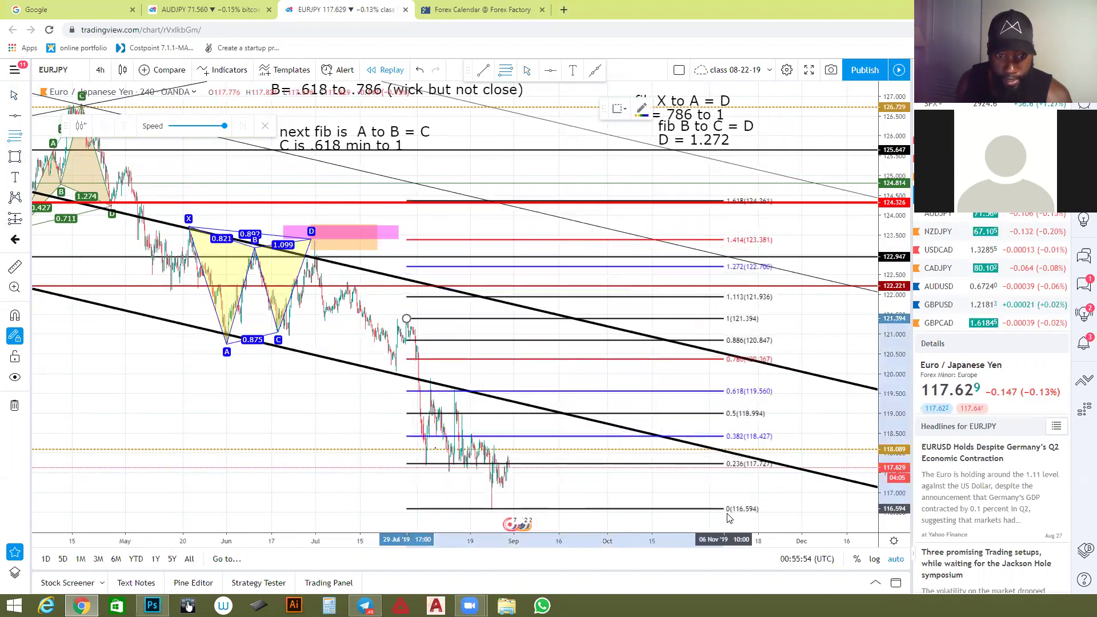
left_click(724, 510)
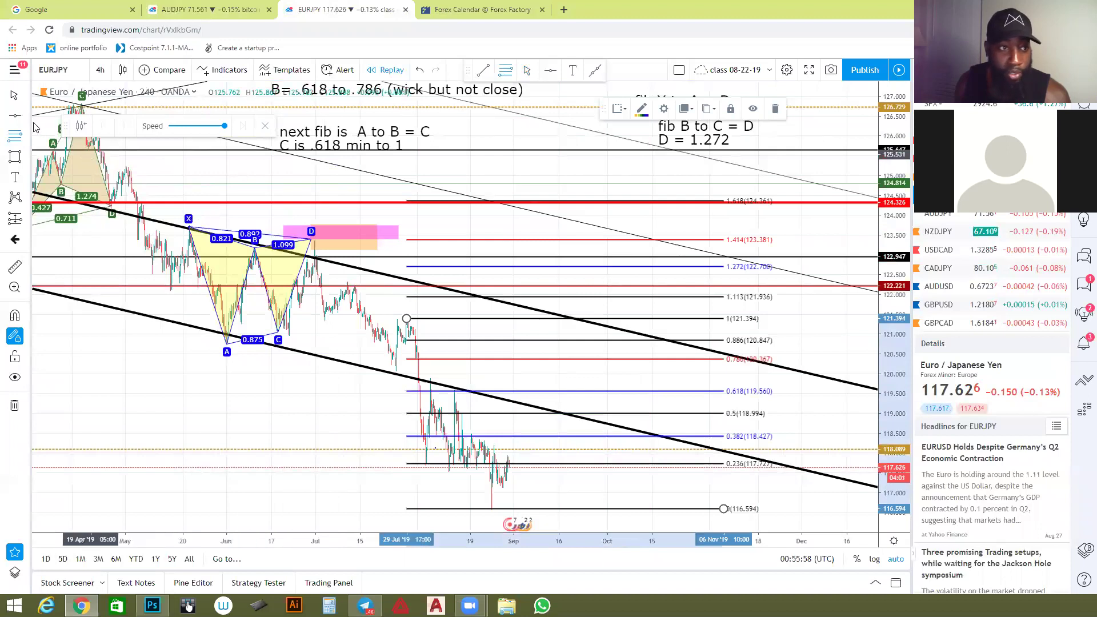
left_click(15, 201)
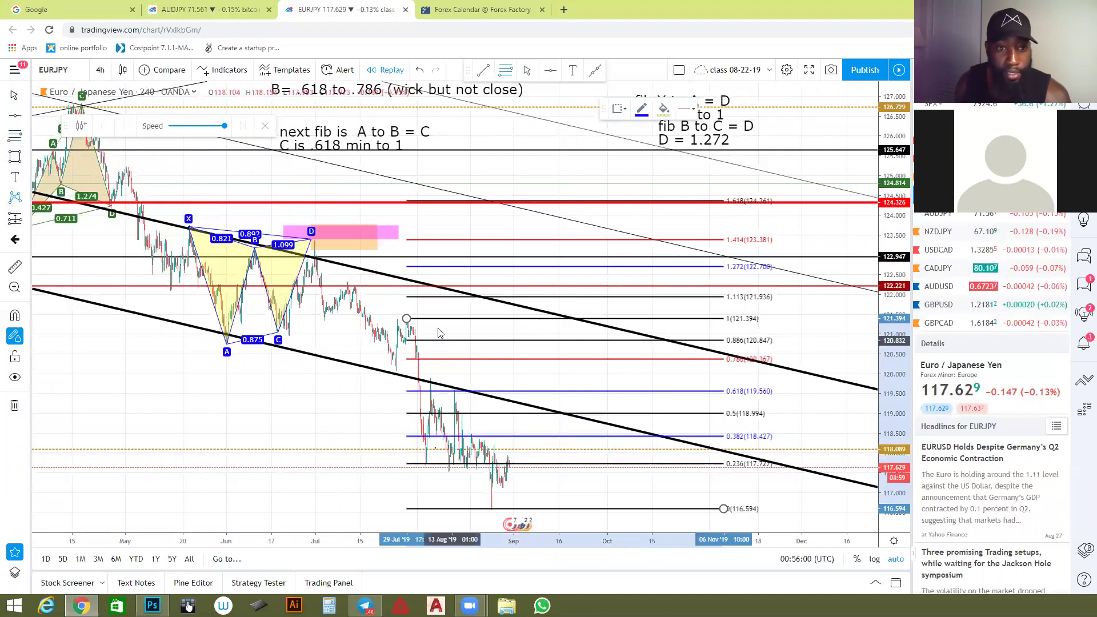
left_click(406, 314)
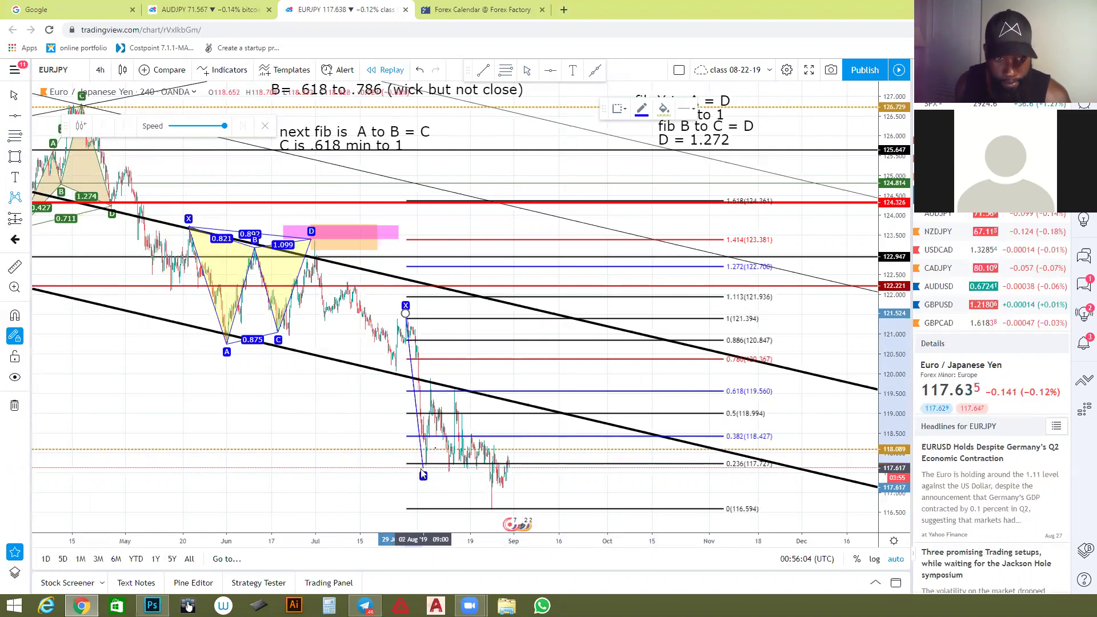
left_click(426, 468)
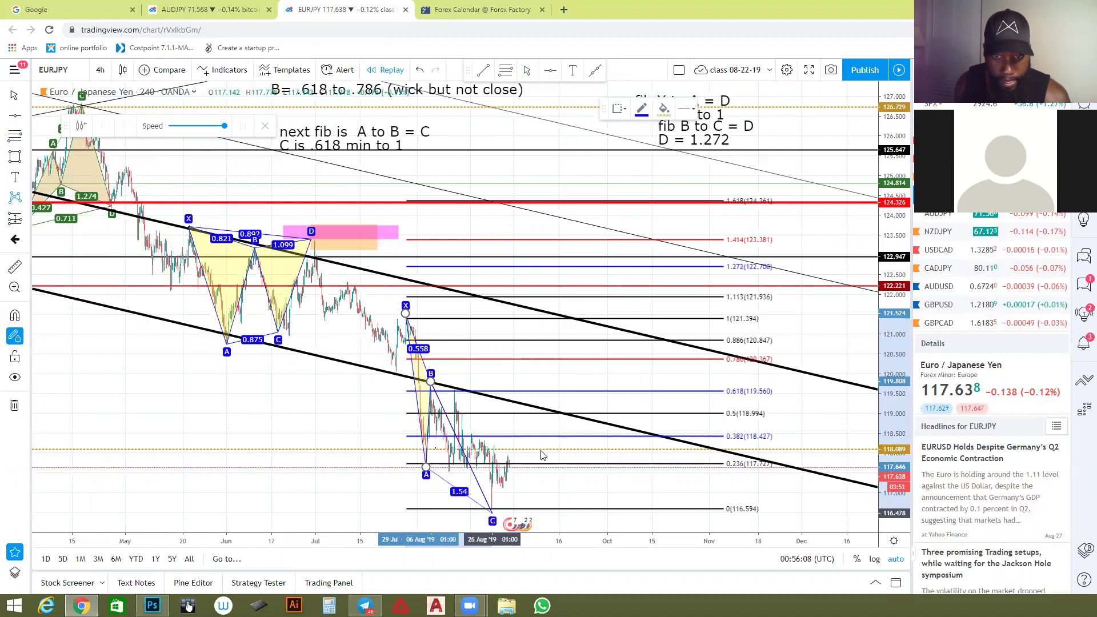
left_click(655, 358)
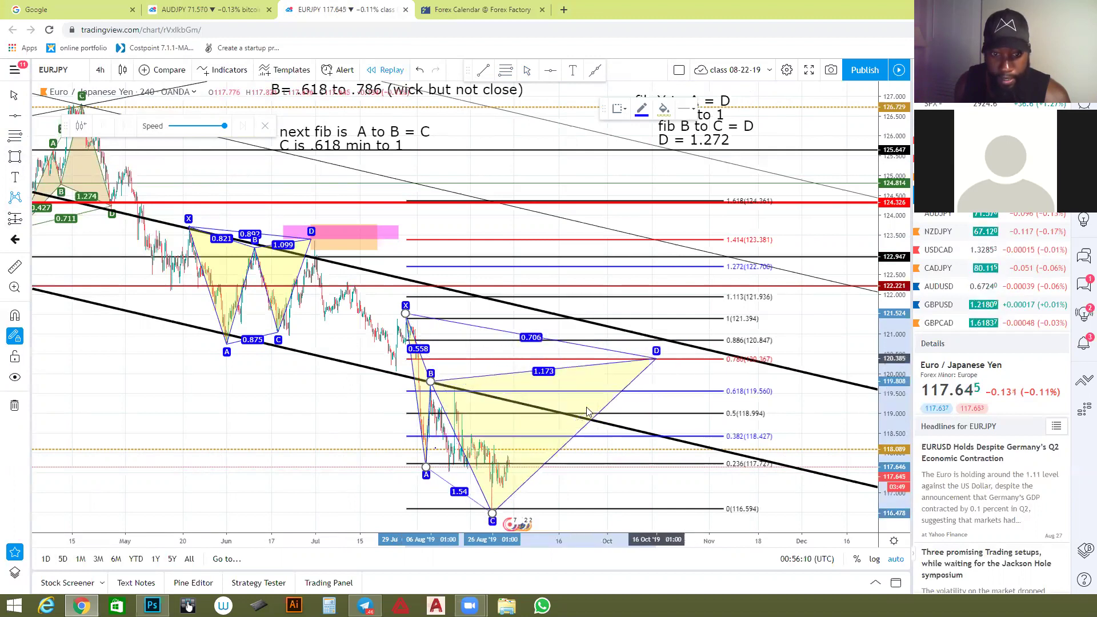
left_click_drag(657, 350, 653, 357)
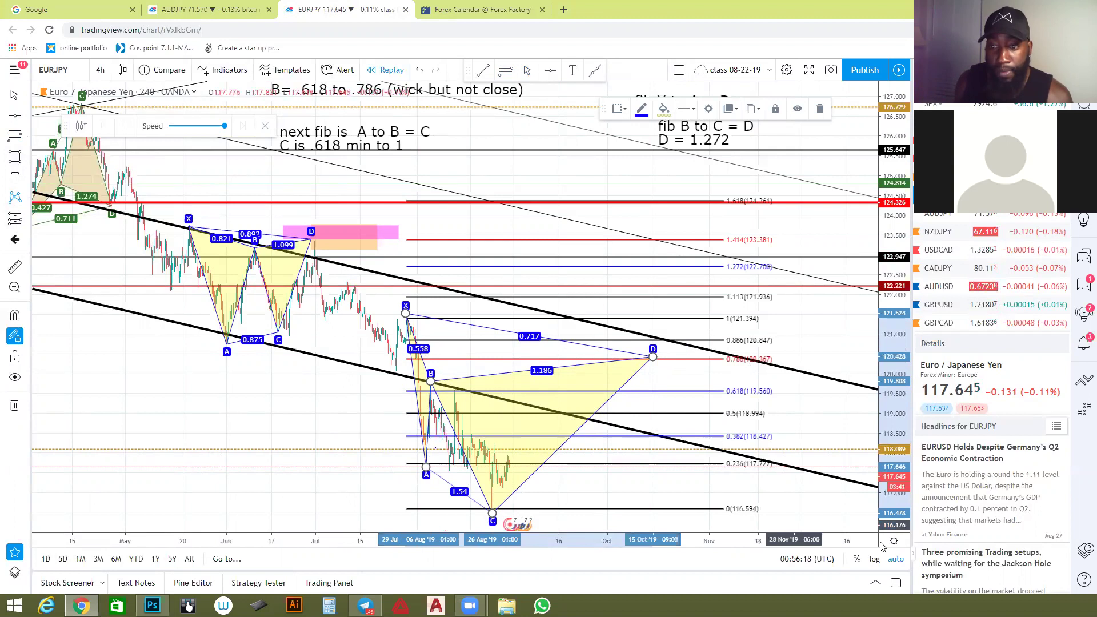
Delete the Fibonacci retracement behind the new XABCD pattern and switch to the AUDJPY chart.
left_click(16, 96)
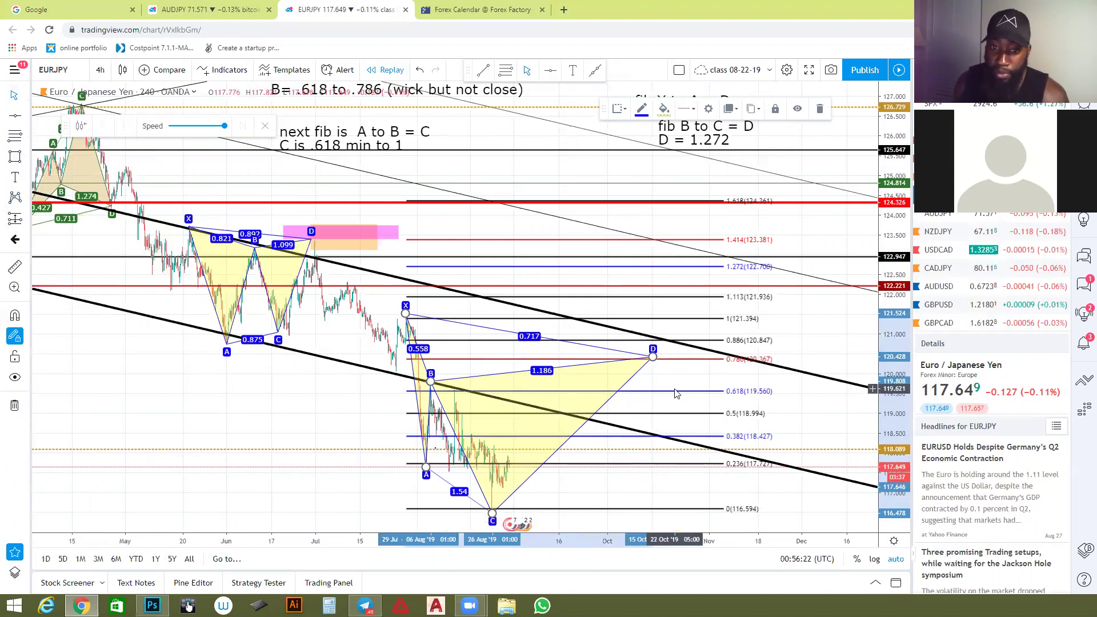
left_click(675, 393)
key("Delete")
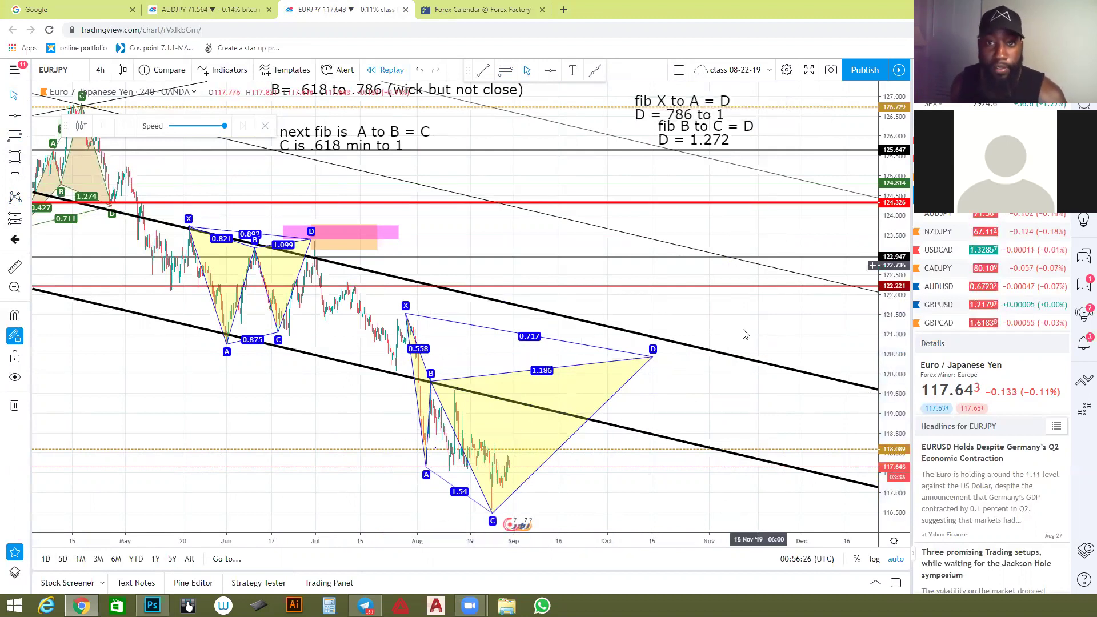
left_click(175, 9)
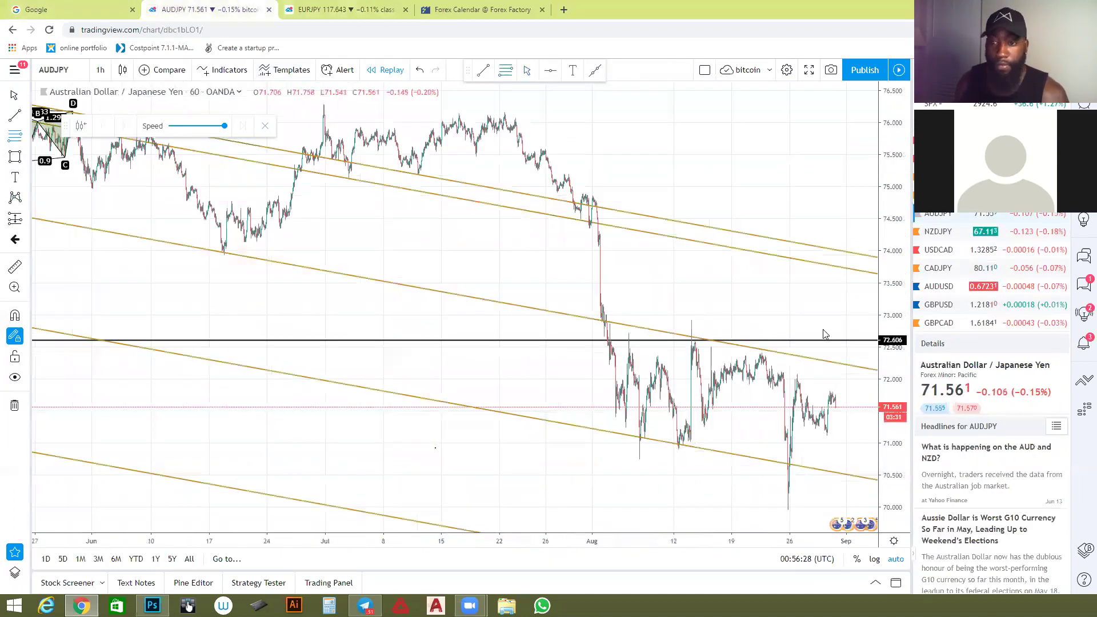
Switch to the USDCAD chart and delete the Fibonacci retracement behind the recent yellow XABCD pattern.
key("Down")
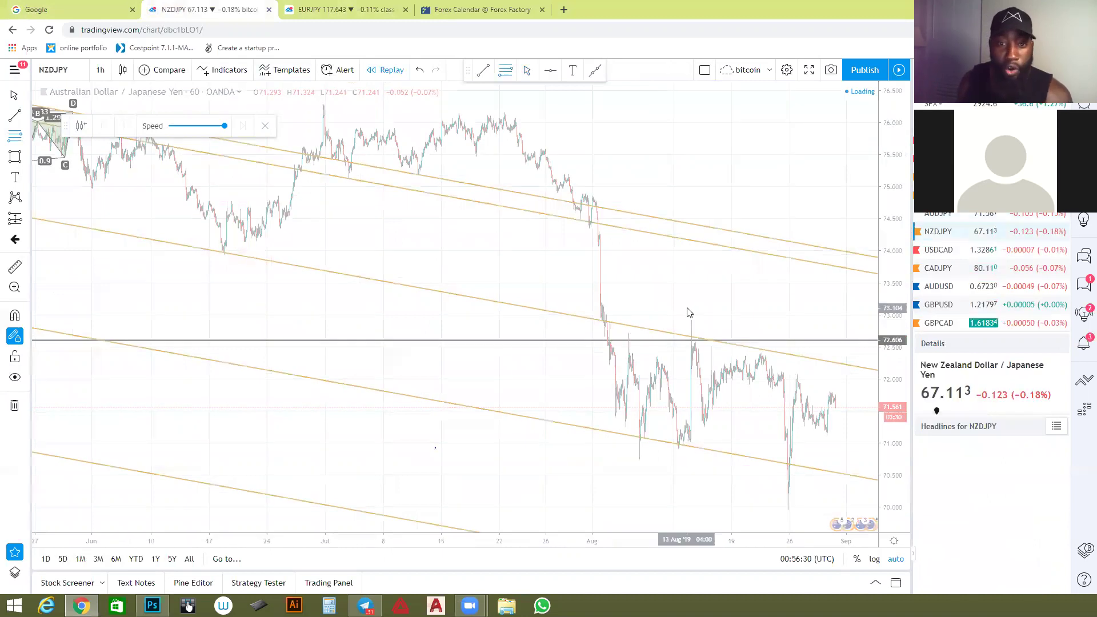
key("Down")
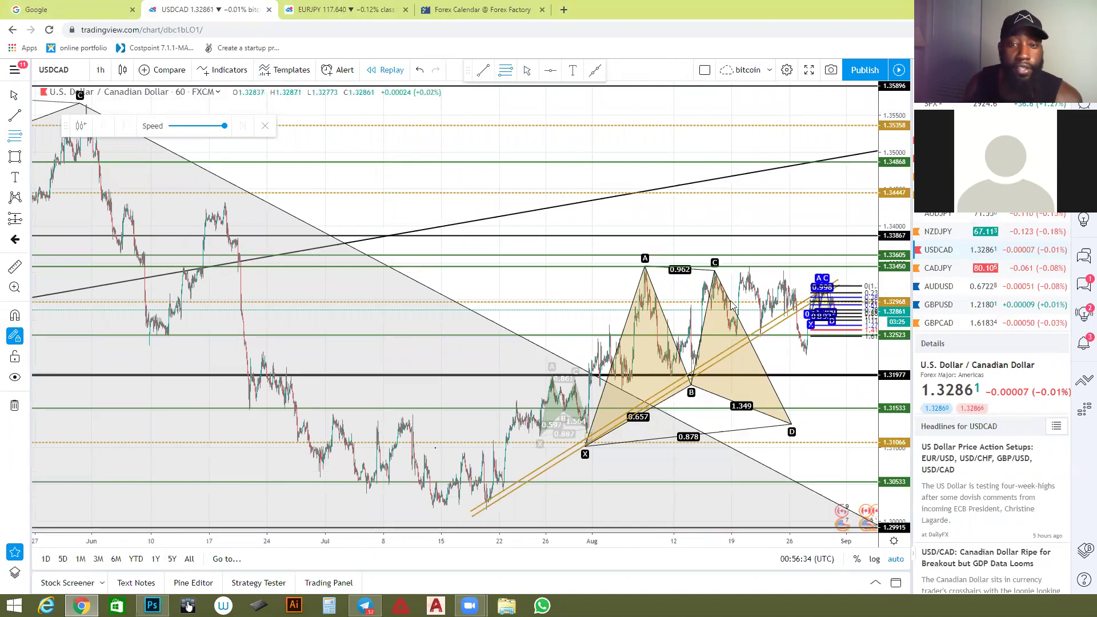
scroll(733, 306, "up", 8)
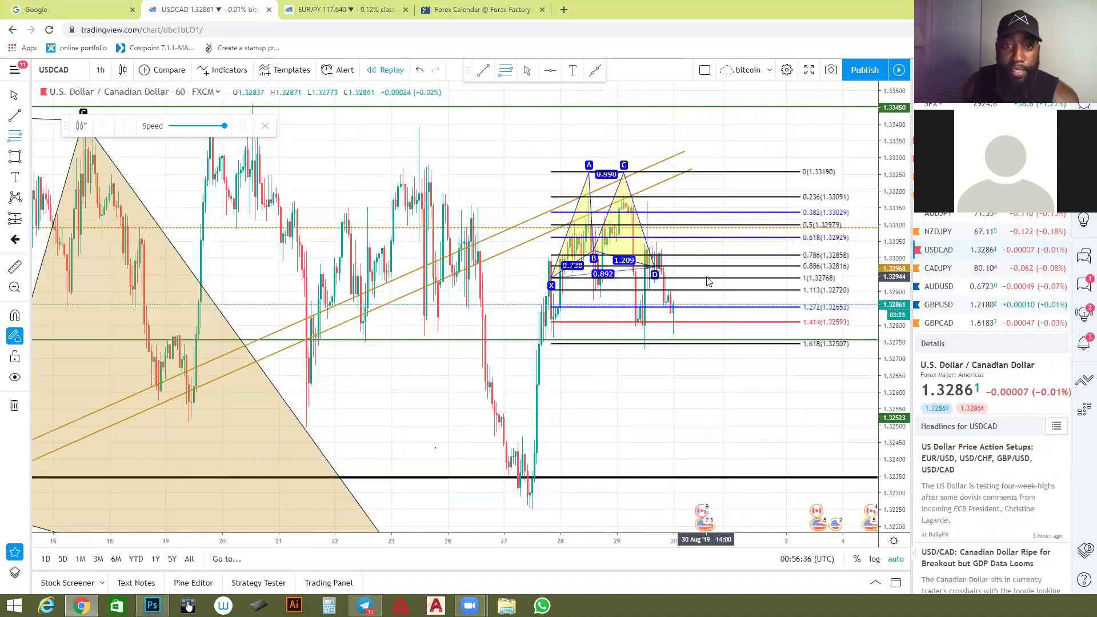
scroll(708, 281, "up", 2)
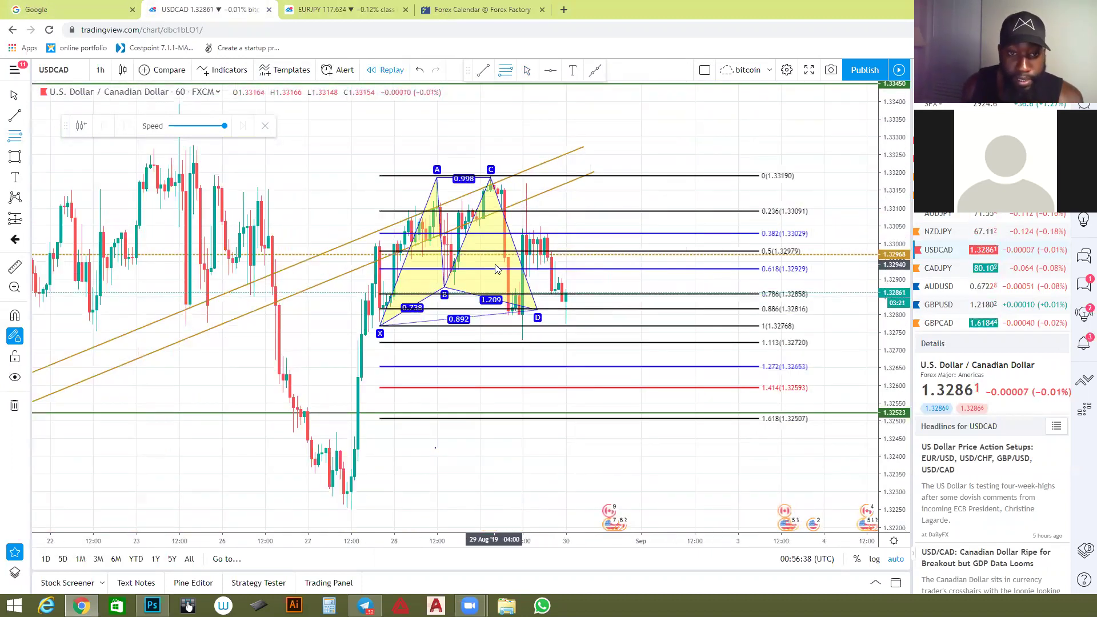
scroll(469, 260, "up", 2)
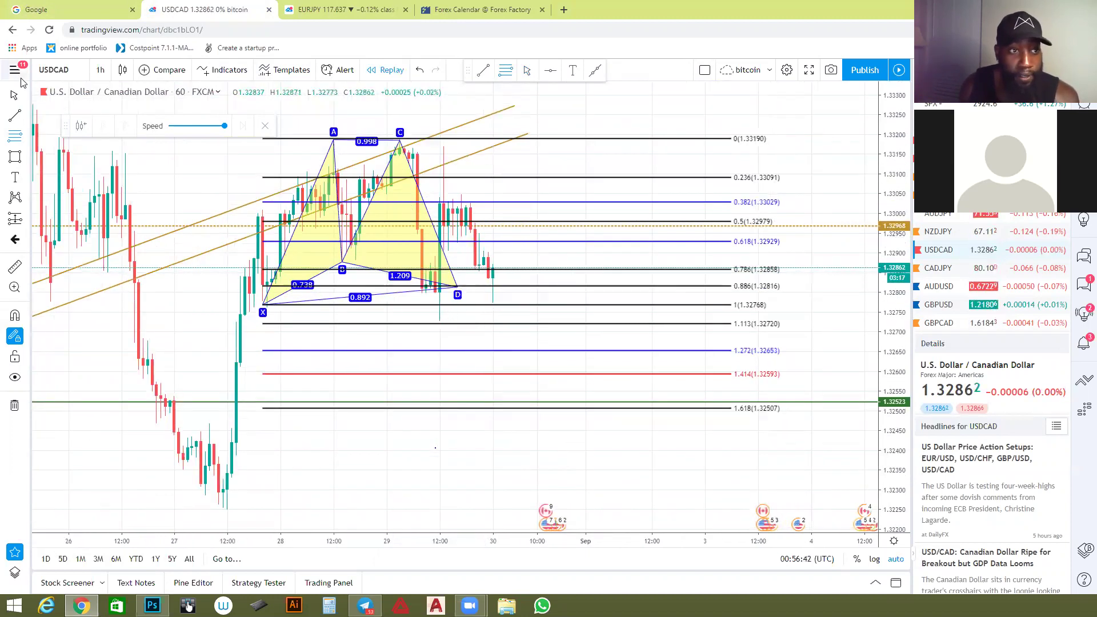
left_click(573, 182)
key("Delete")
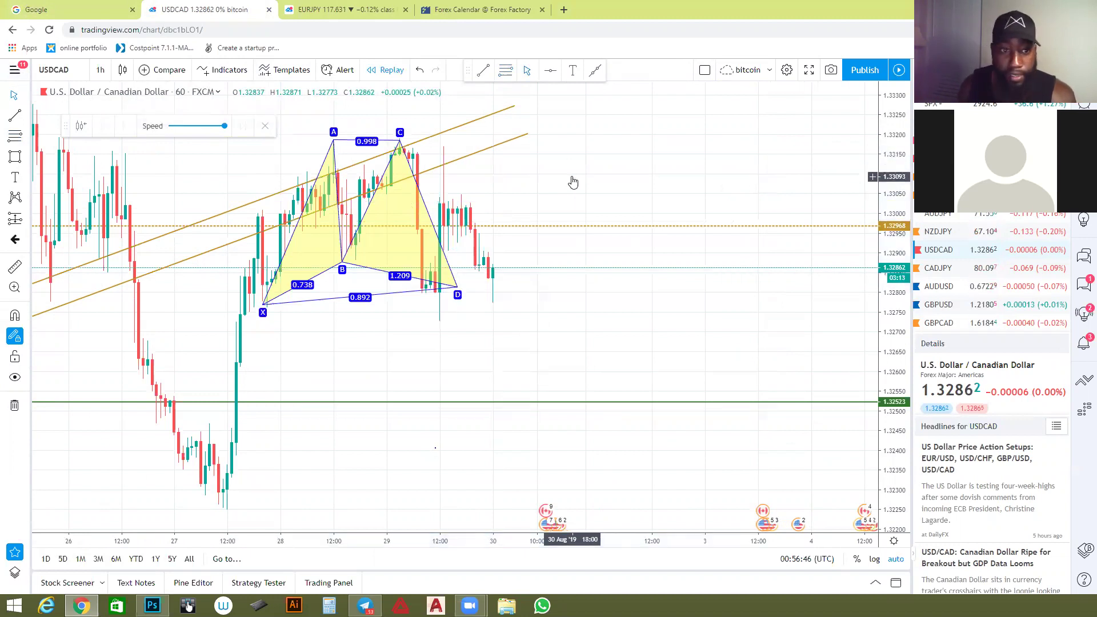
Move the yellow pattern's X point to about 1.32758 and draw a Fibonacci retracement from there up to 1.33188.
left_click_drag(264, 311, 267, 315)
left_click(454, 324)
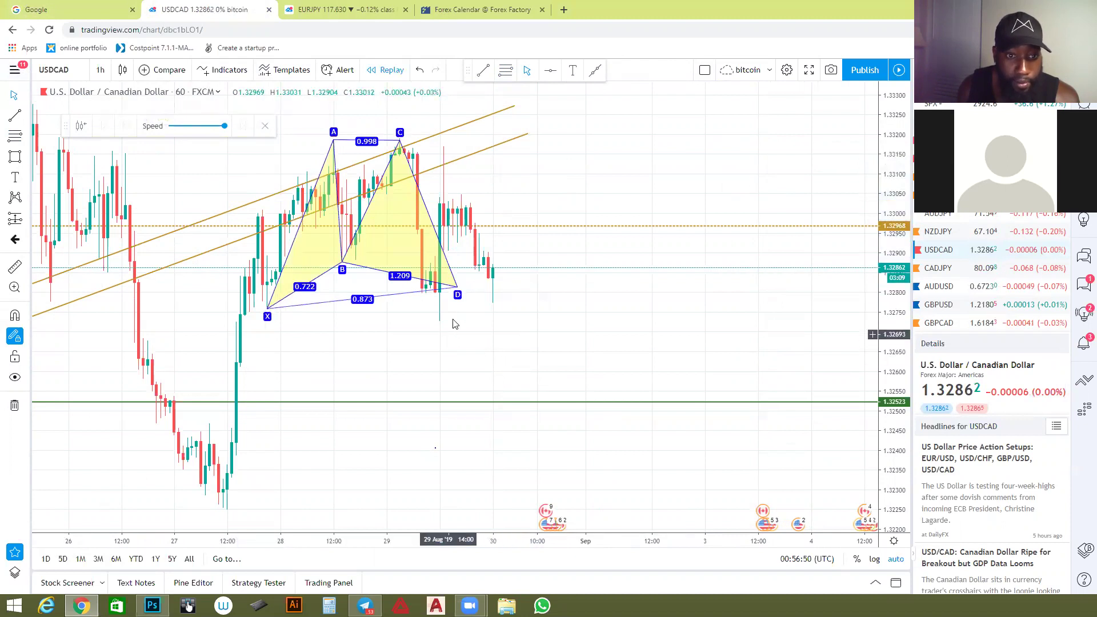
left_click(16, 136)
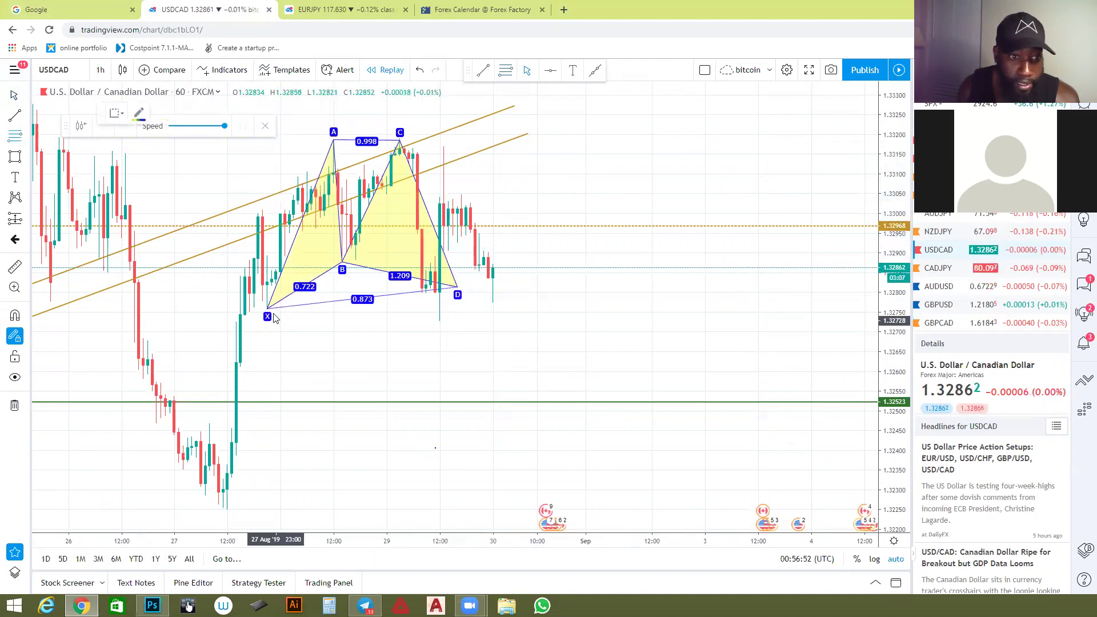
left_click(267, 309)
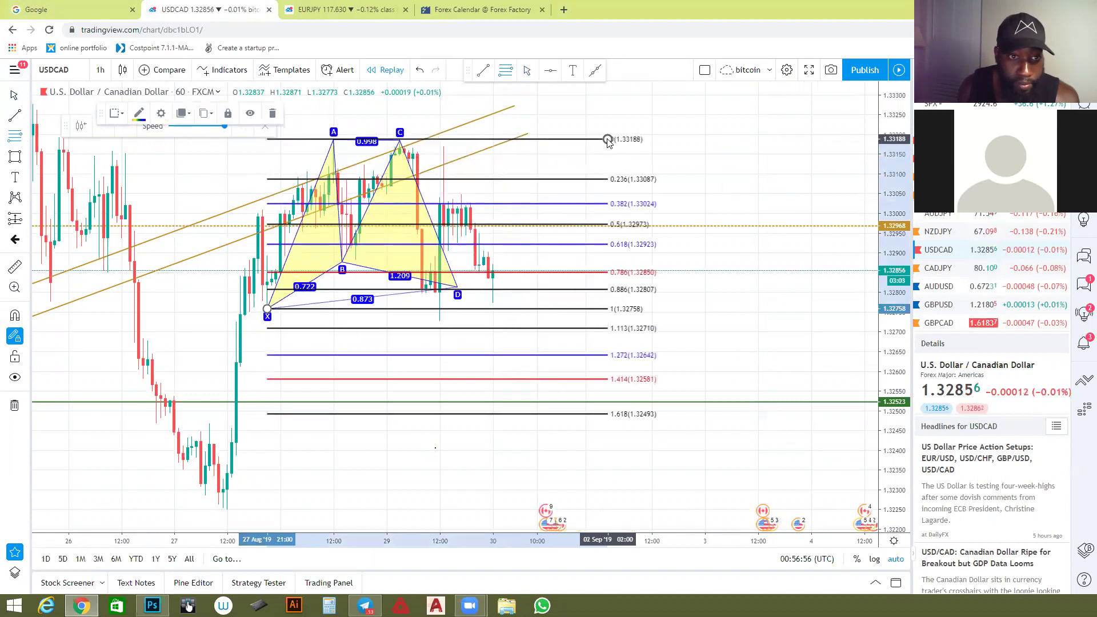
left_click(607, 139)
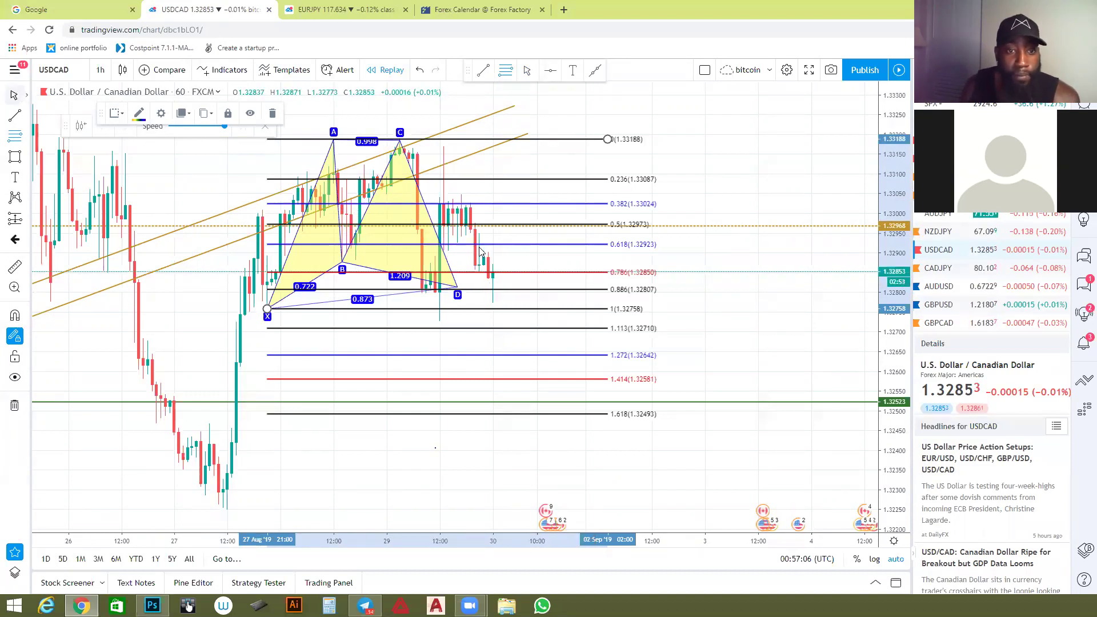
Adjust the yellow pattern by moving point D to about 1.32802 on 29 Aug 12:00 and point C to about 1.33185.
left_click_drag(457, 295, 444, 292)
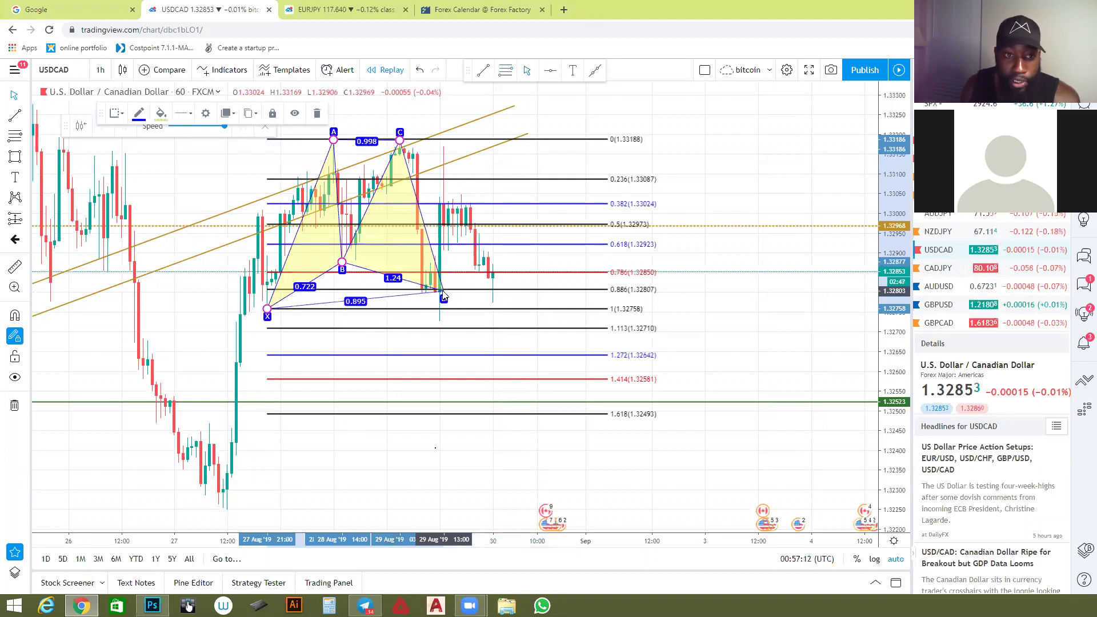
mouse_move(399, 145)
left_mouse_down()
mouse_move(365, 168)
mouse_move(399, 143)
left_mouse_up()
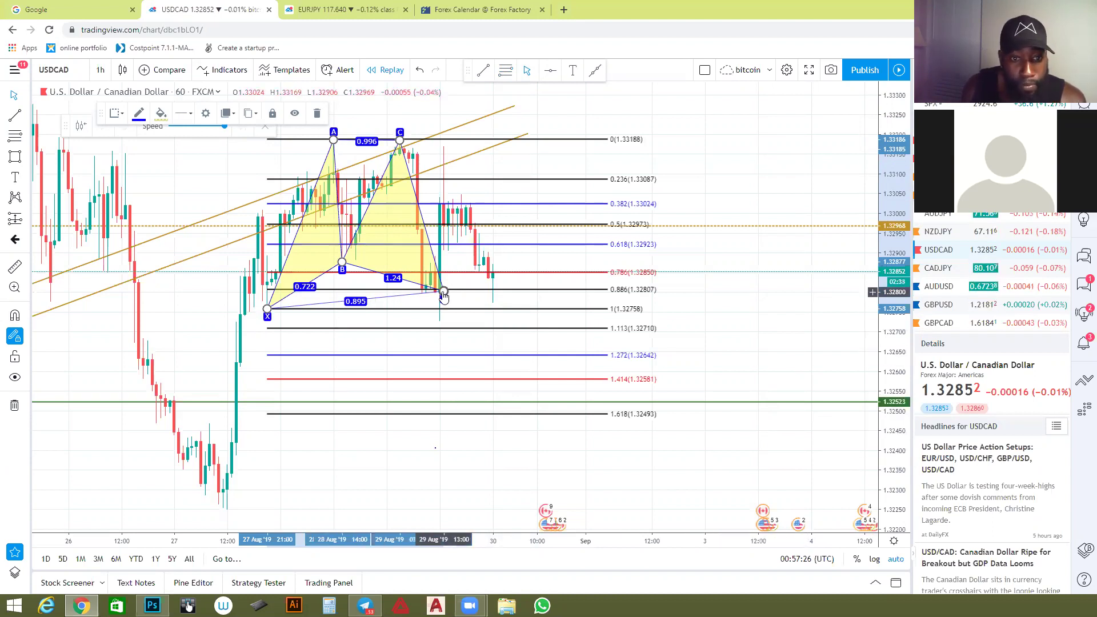
left_click_drag(444, 295, 439, 292)
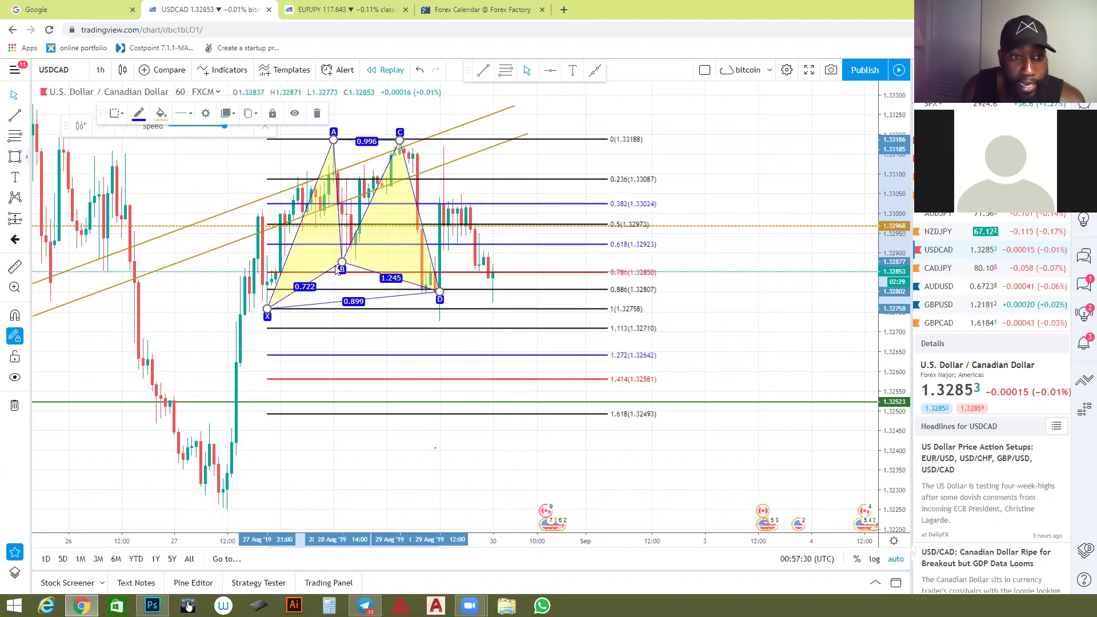
left_click(16, 158)
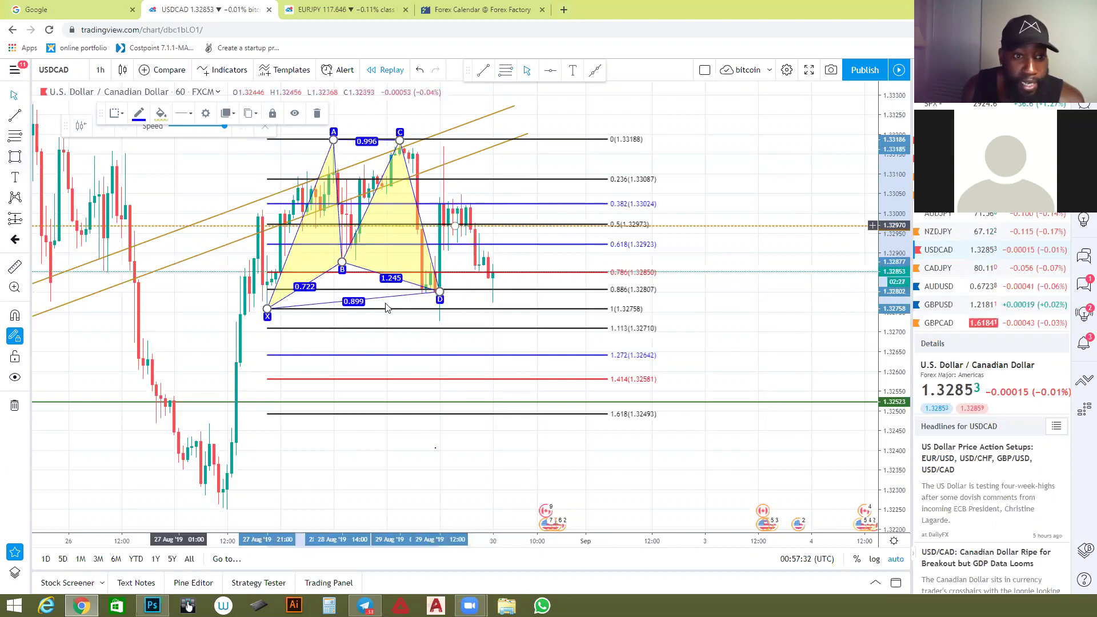
left_click_drag(329, 242, 377, 274)
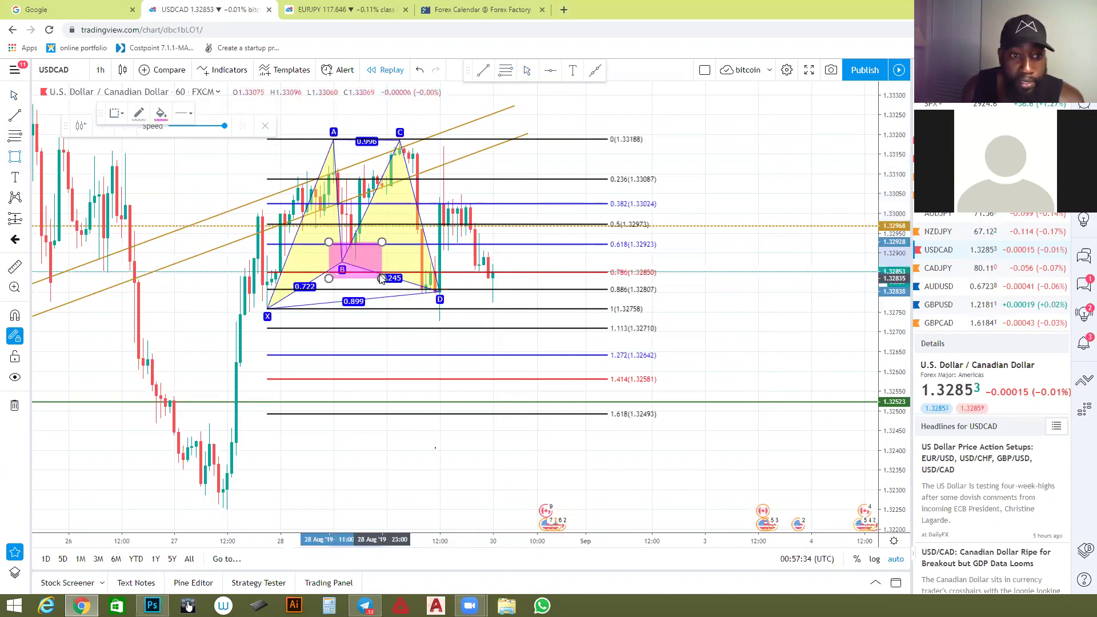
key("Delete")
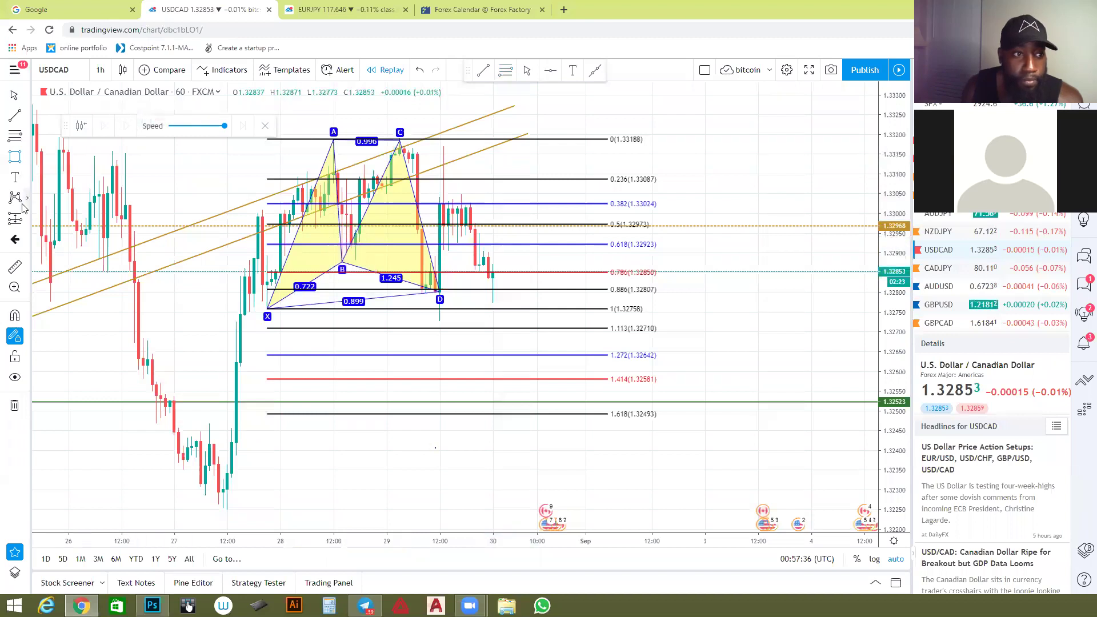
left_click(338, 262)
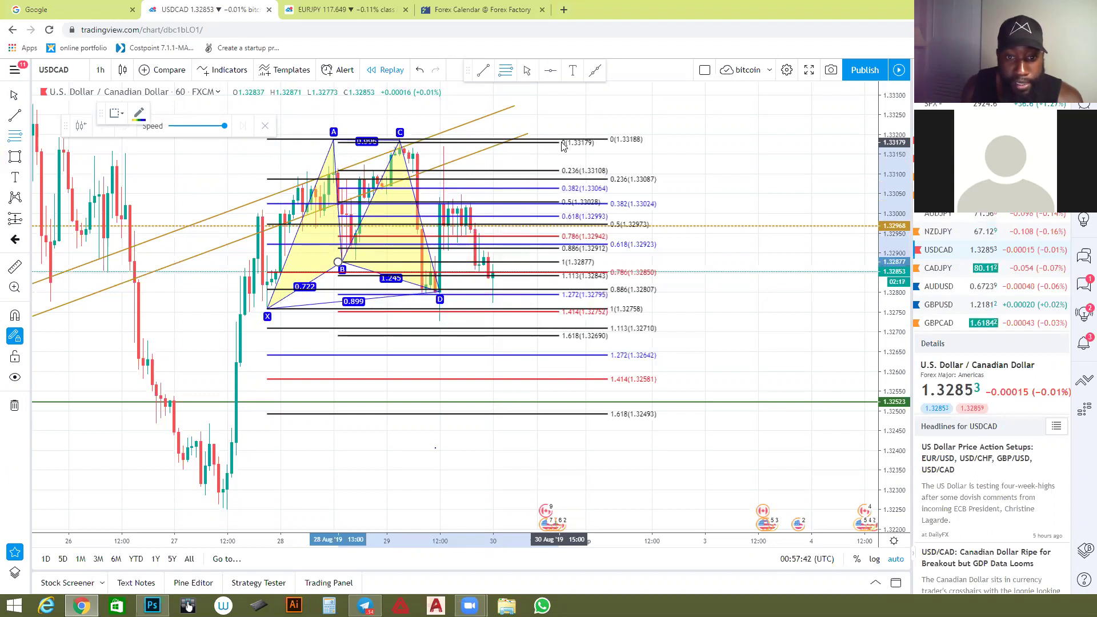
key("Escape")
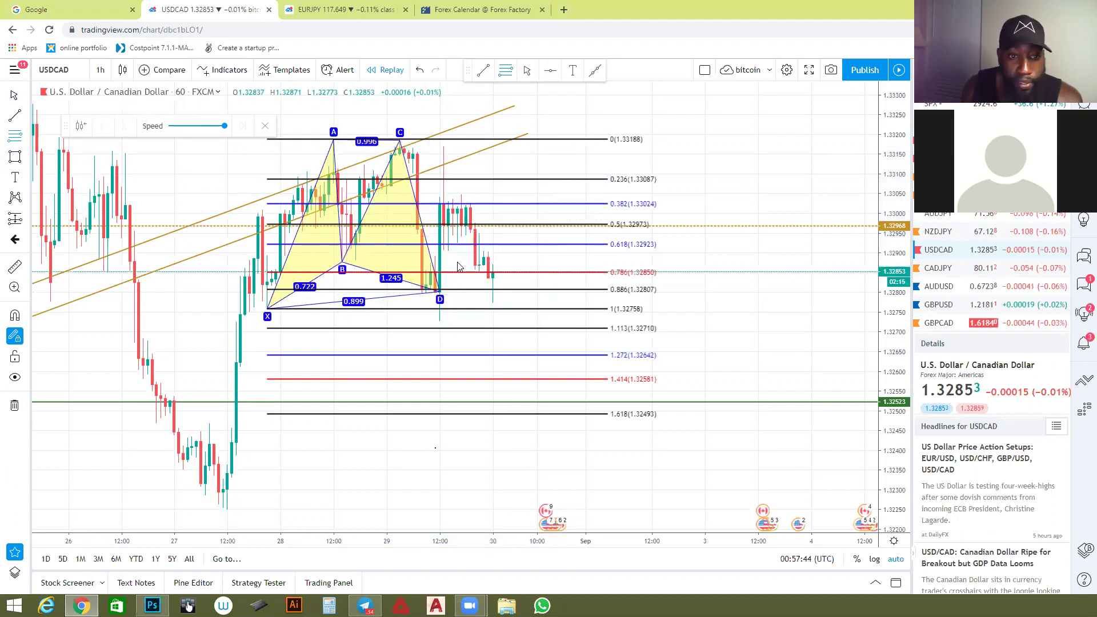
Mark the zone around point D with a rectangle from about 1.32812 down to 1.32784.
key("alt+shift+r")
left_click(457, 298)
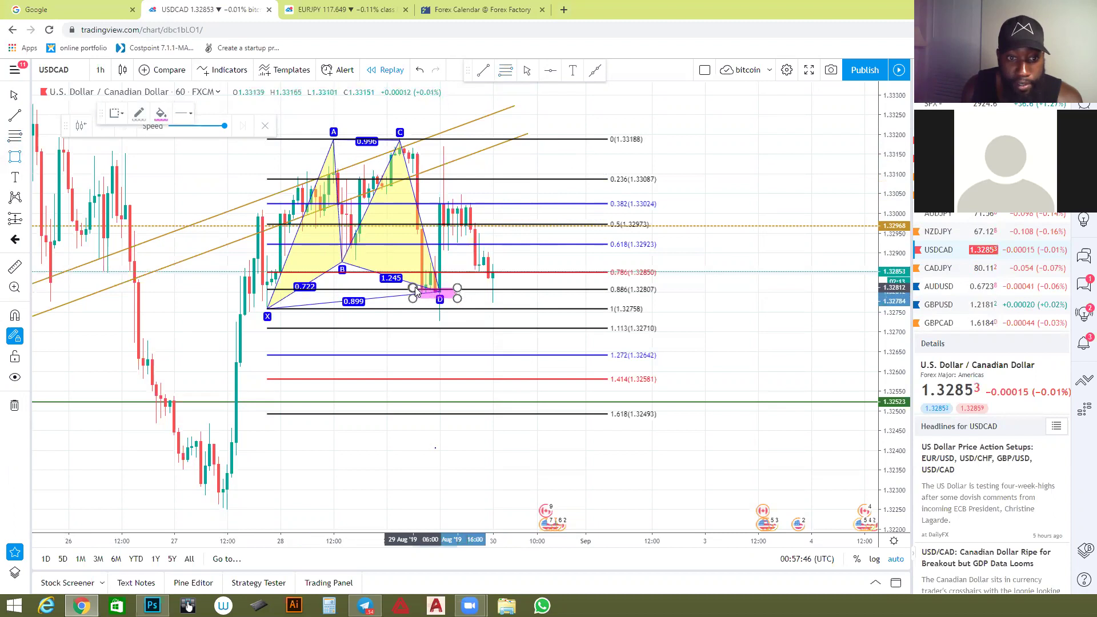
left_click(404, 288)
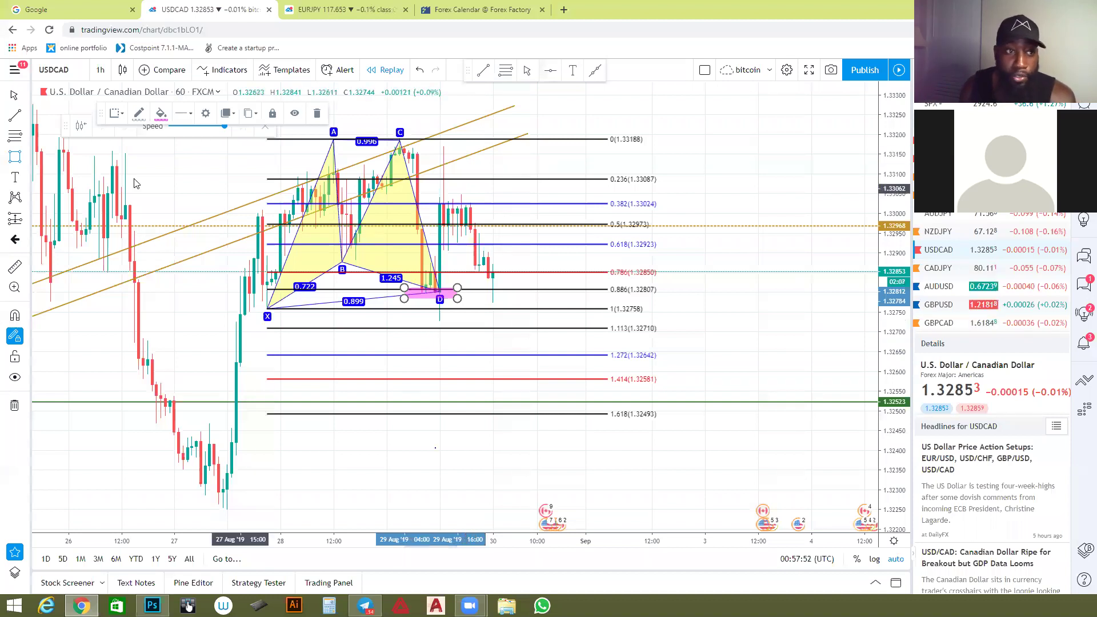
Measure the price move from point D at 1.32796 up to about 1.33168, and delete the rectangle around D.
left_click(18, 269)
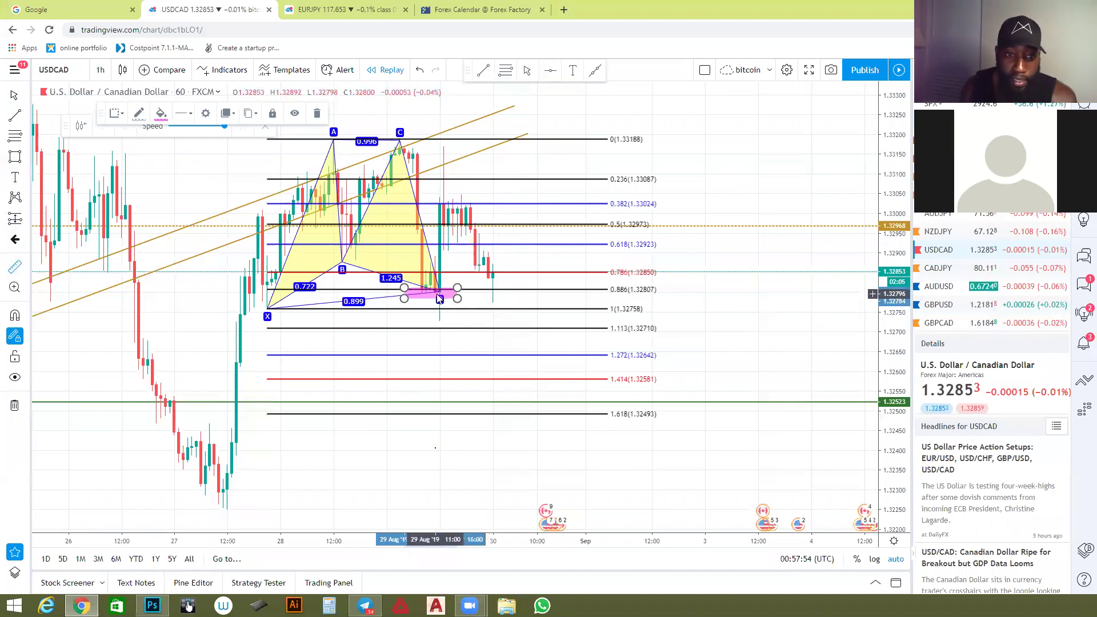
left_click(440, 296)
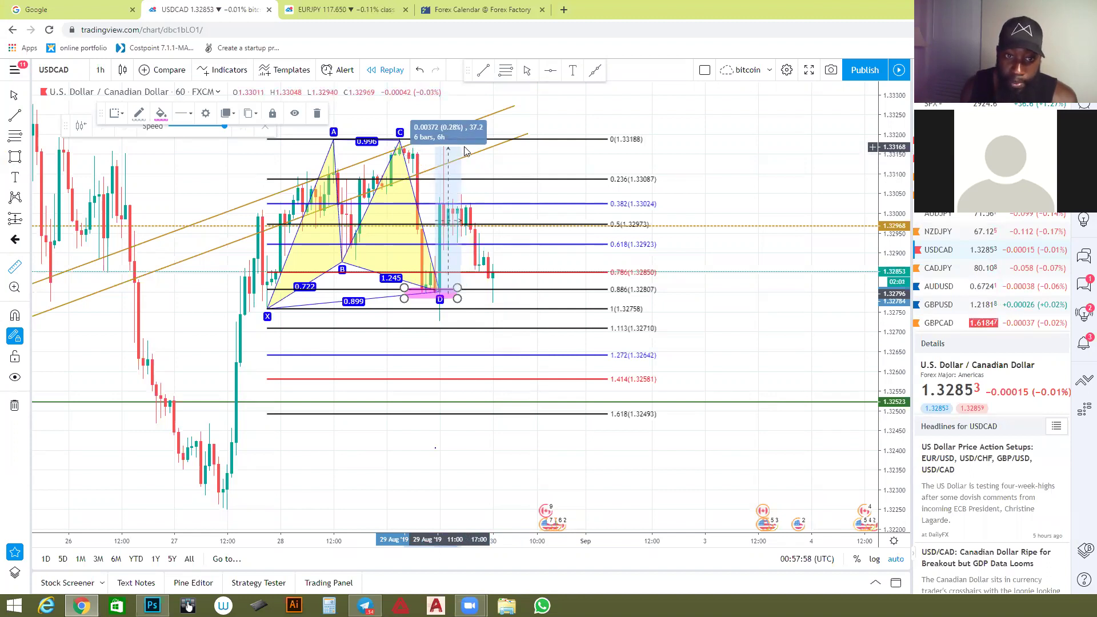
left_click(465, 150)
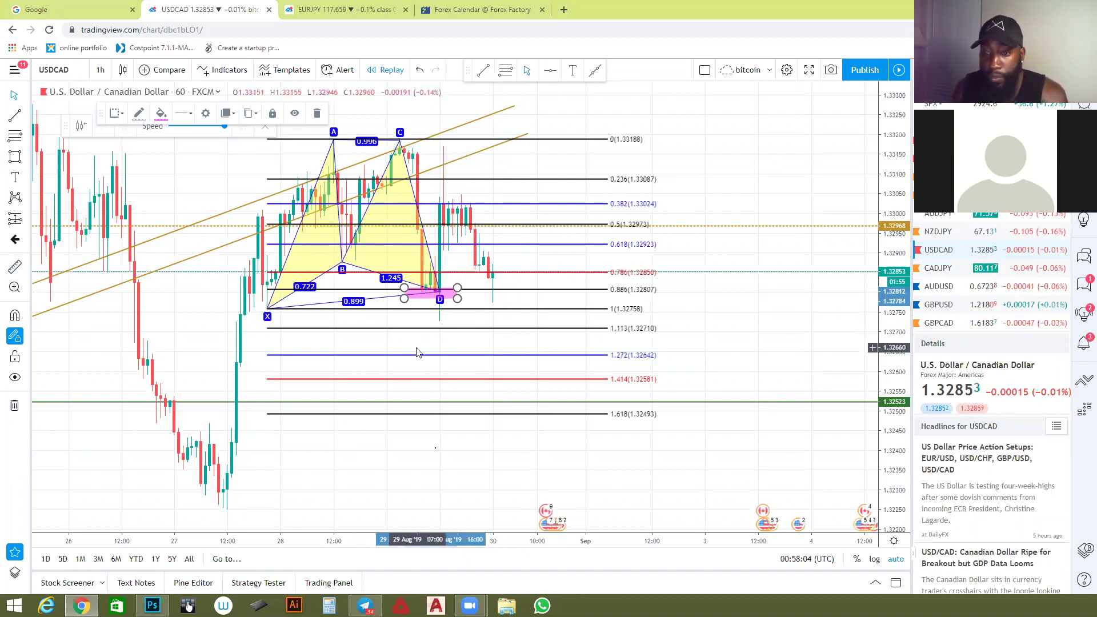
left_click(225, 155)
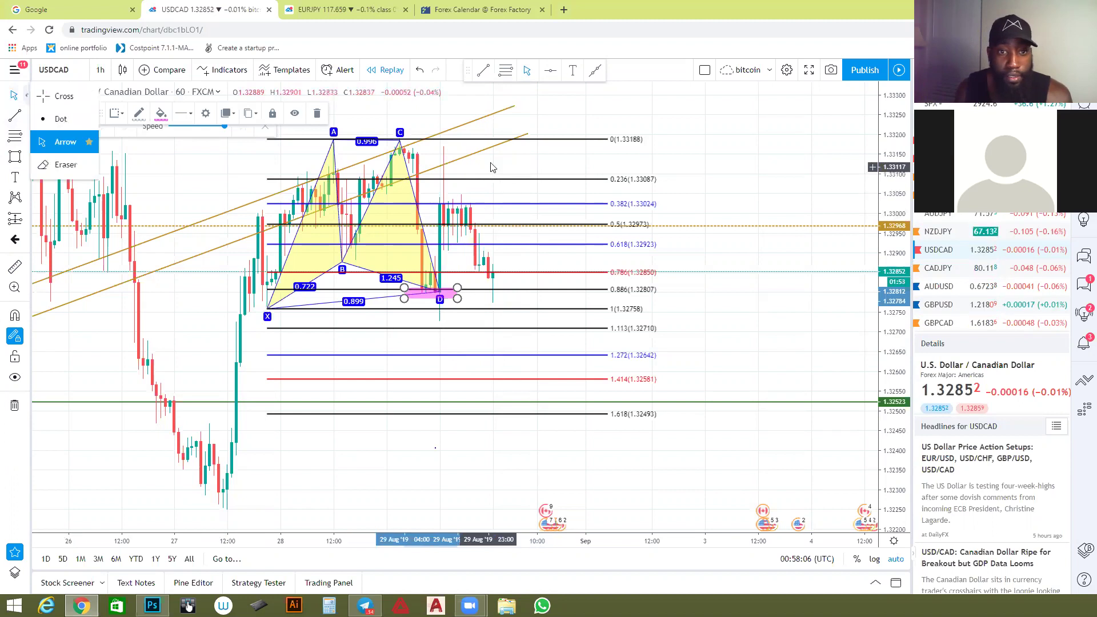
left_click(451, 303)
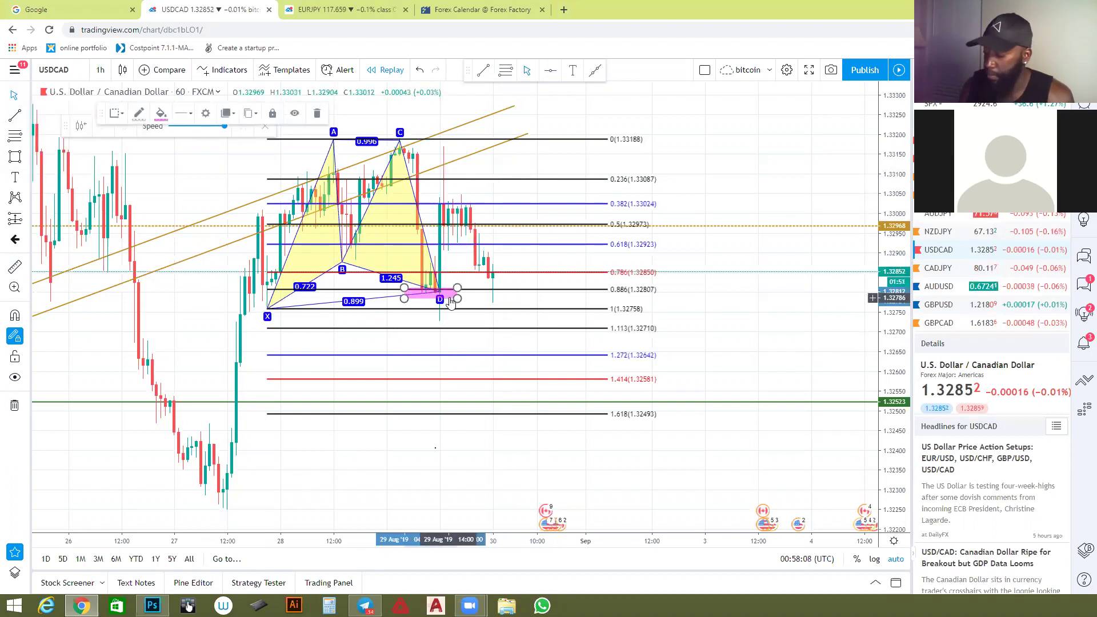
key("Delete")
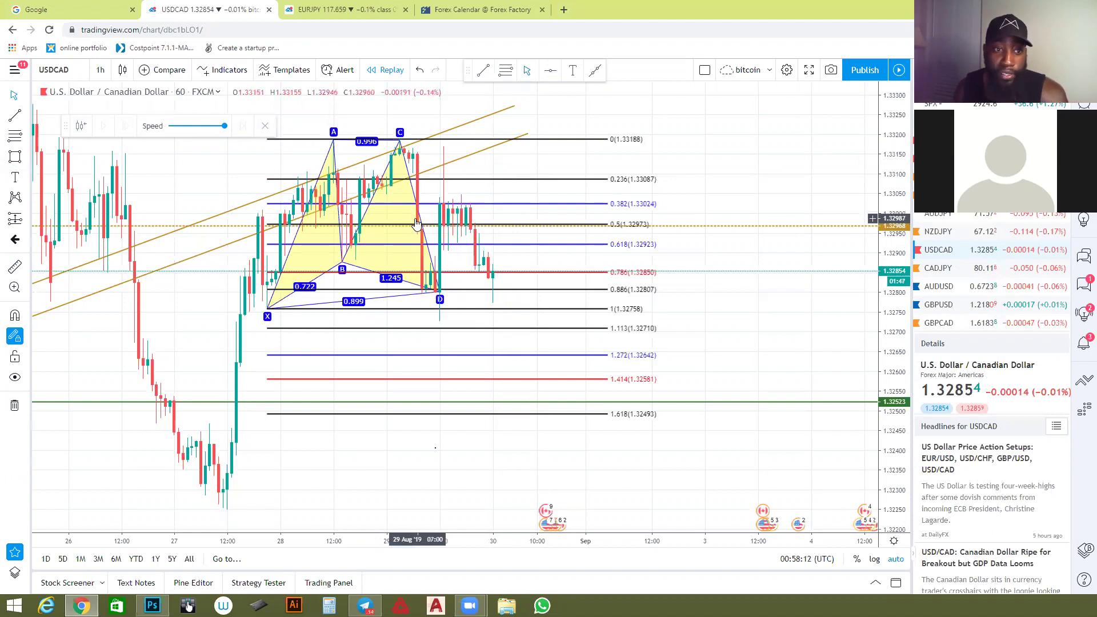
Delete the Fibonacci retracement drawn over the yellow XABCD pattern.
scroll(371, 246, "down", 5)
scroll(229, 345, "down", 4)
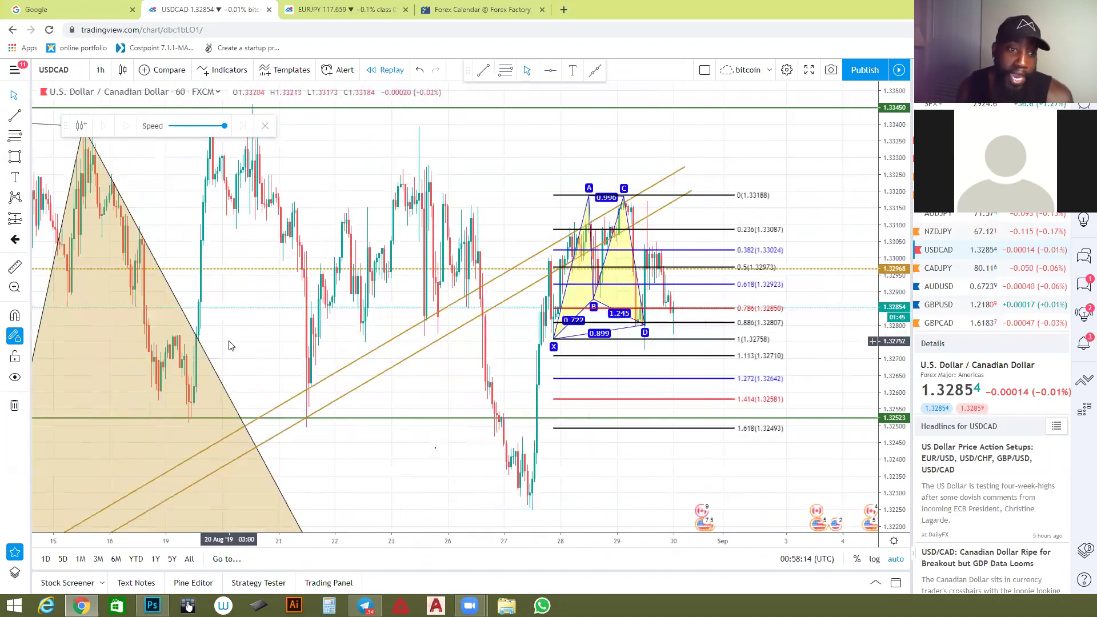
scroll(359, 348, "up", 5)
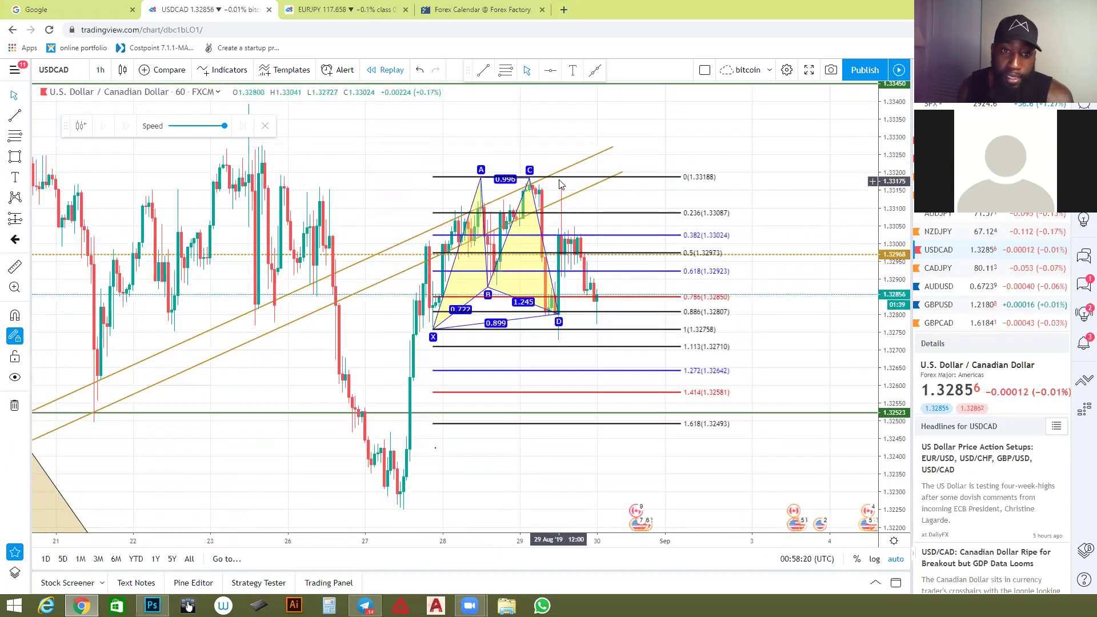
left_click(635, 177)
key("Delete")
Mark the 23–26 Aug lows with a rectangle from about 1.32943 to 1.32745, and try another rectangle over points A and C.
scroll(367, 196, "up", 2)
scroll(368, 196, "down", 2)
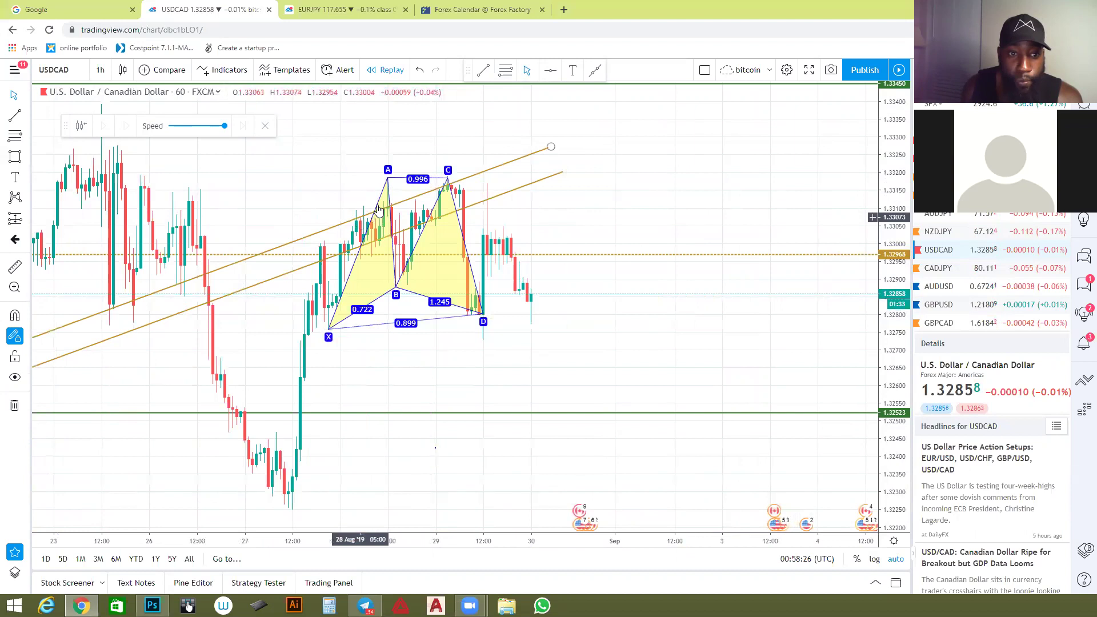
left_click(15, 156)
left_click_drag(81, 264, 201, 334)
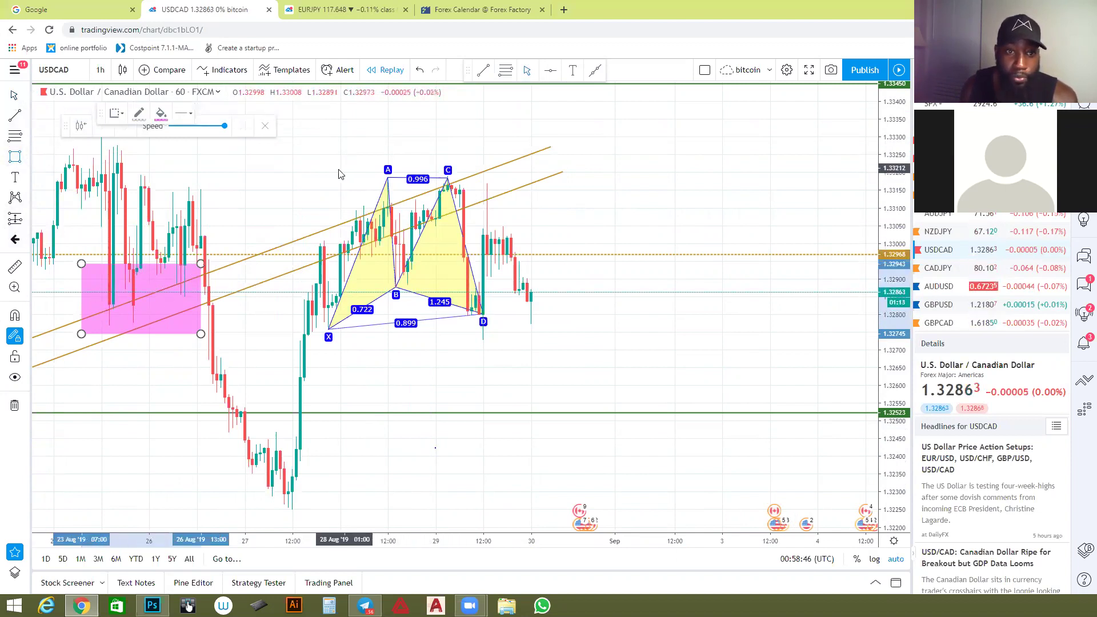
mouse_move(327, 165)
left_mouse_down()
mouse_move(512, 197)
mouse_move(527, 224)
left_mouse_up()
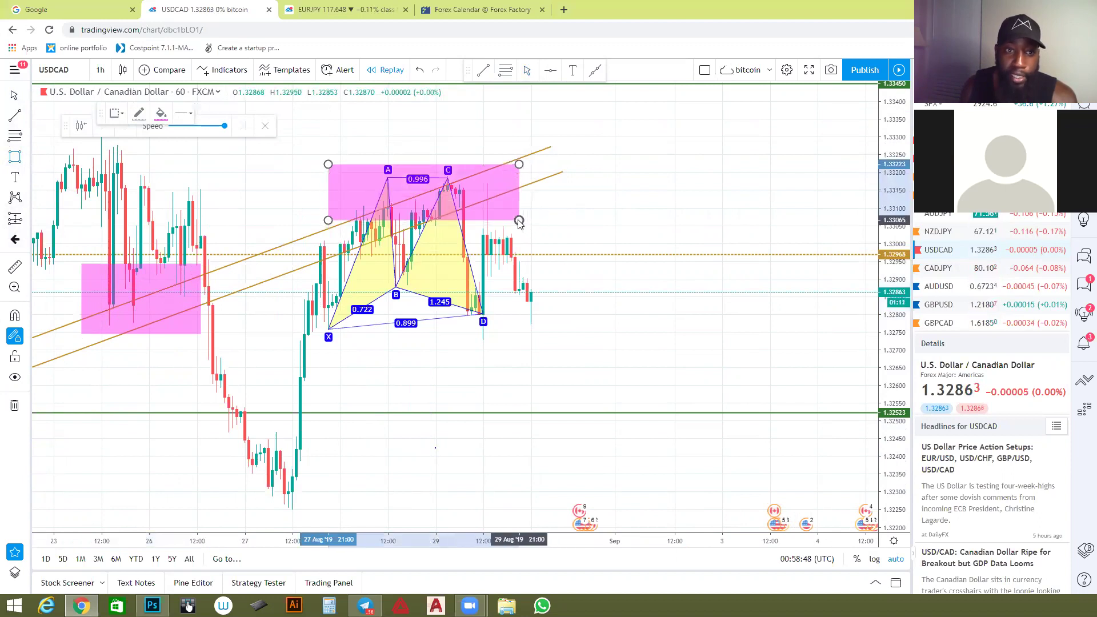
key("Delete")
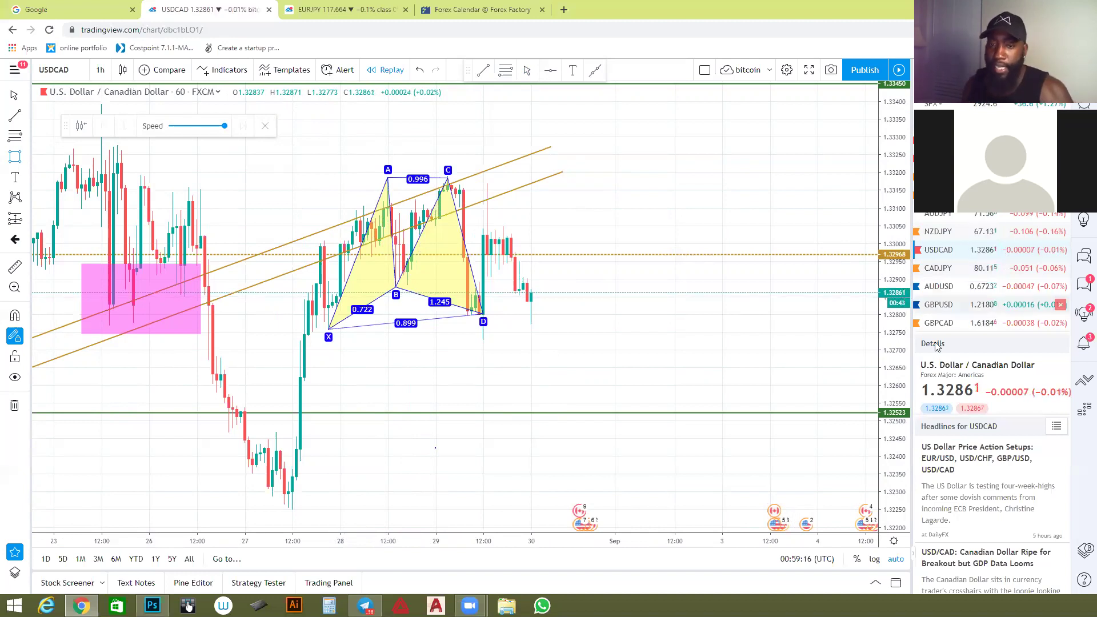
Add a text note beside the pattern reading "youtube channel is Elmodern Trades" with the Instagram handle on a second line.
left_click(15, 177)
left_click(636, 214)
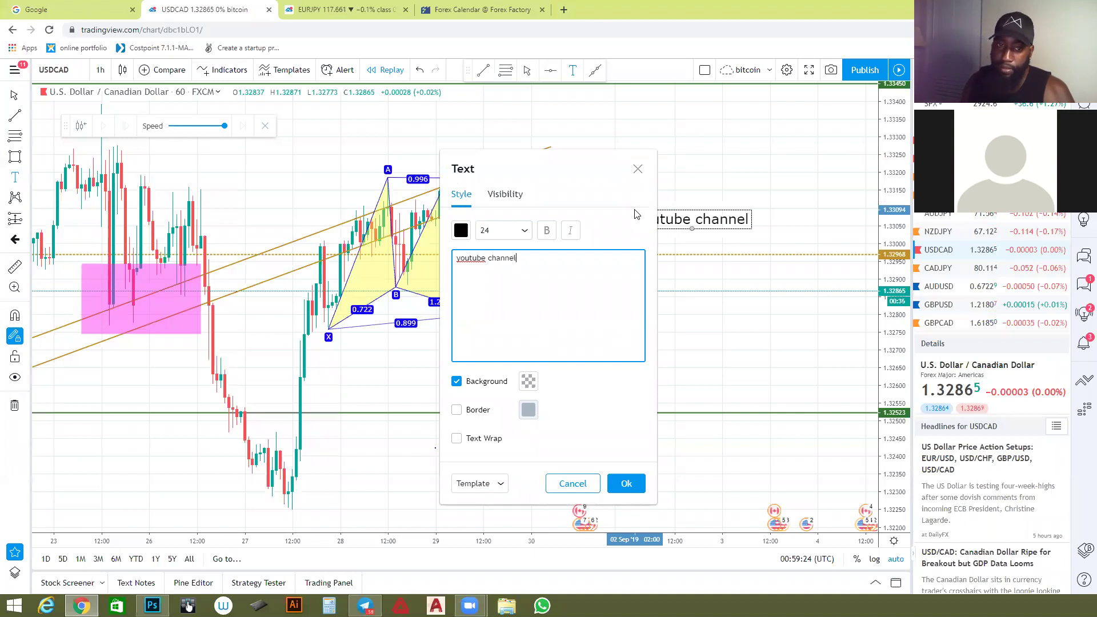
type("Elmodern Trades")
key("Return")
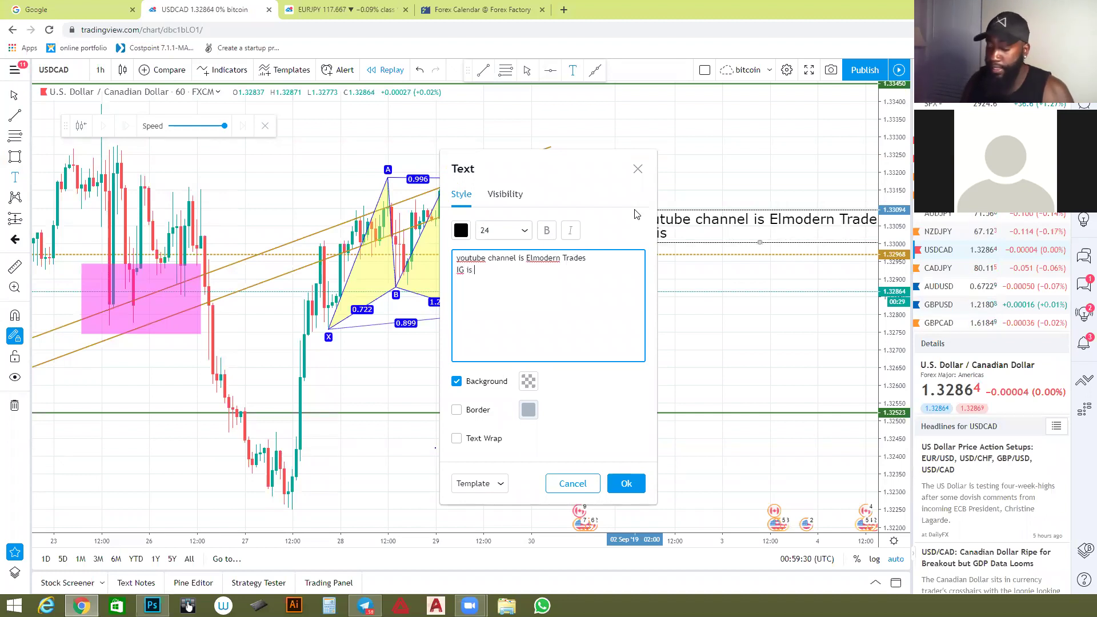
type("IG is @elmodern")
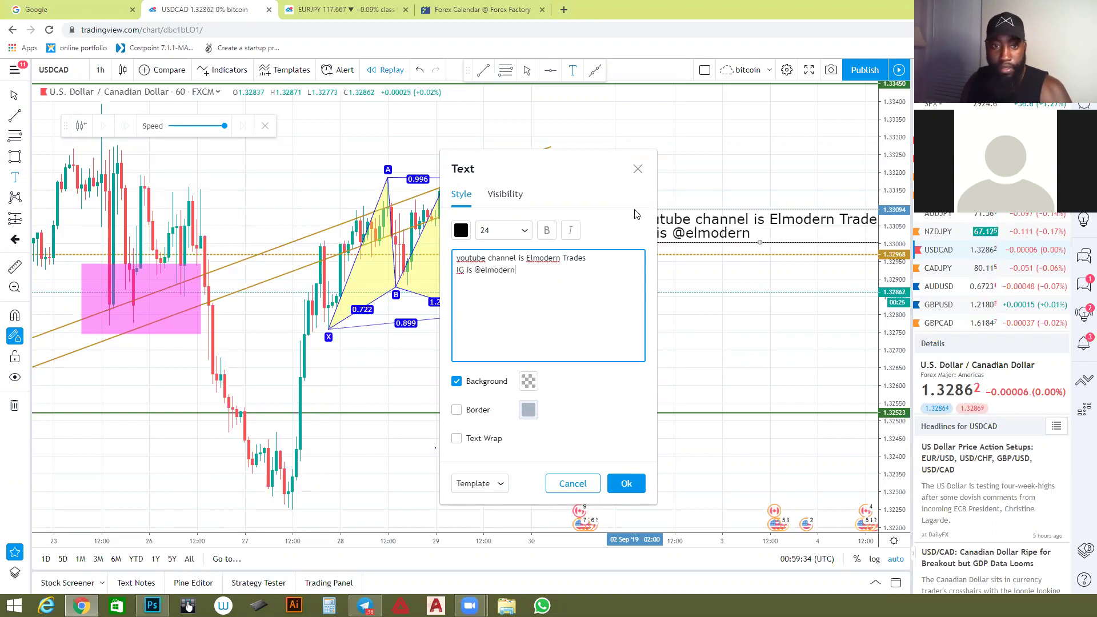
type("Trades")
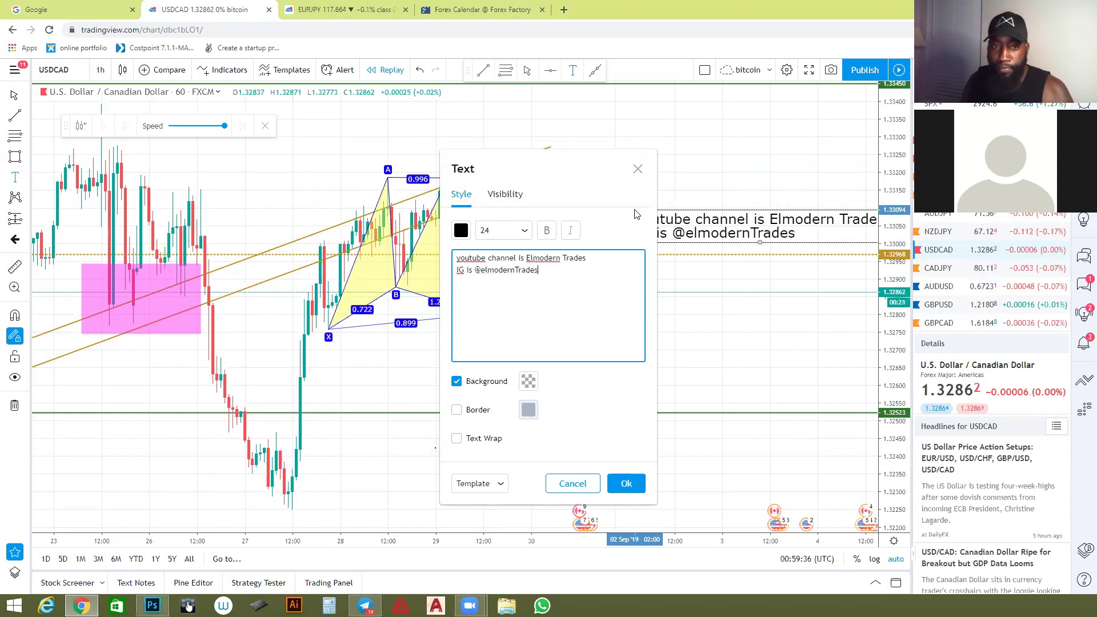
left_click(629, 486)
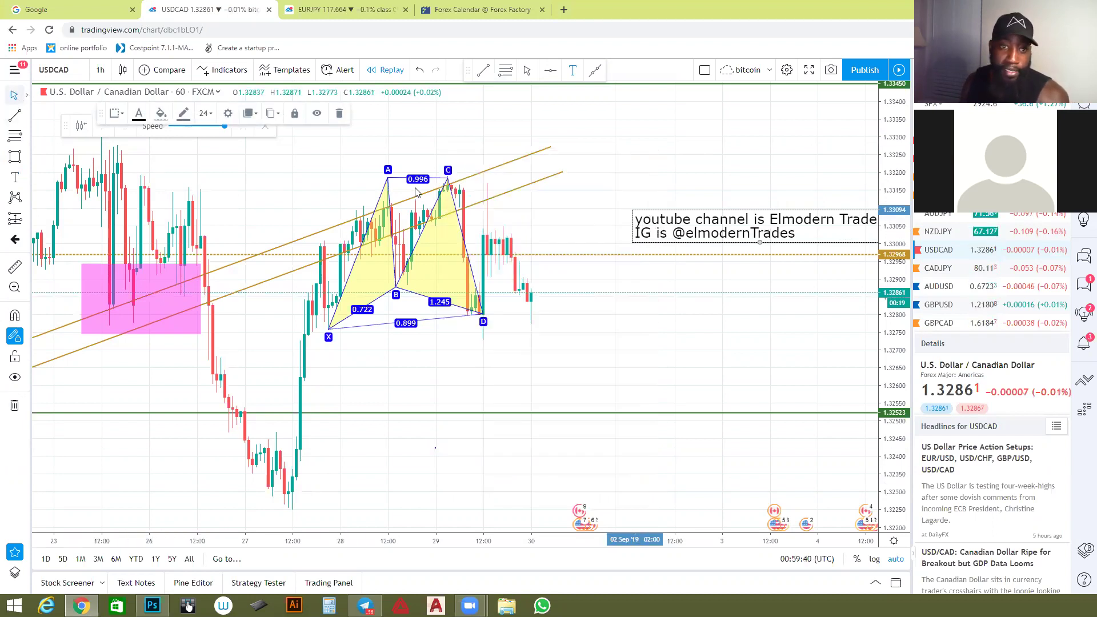
left_click_drag(672, 244, 584, 226)
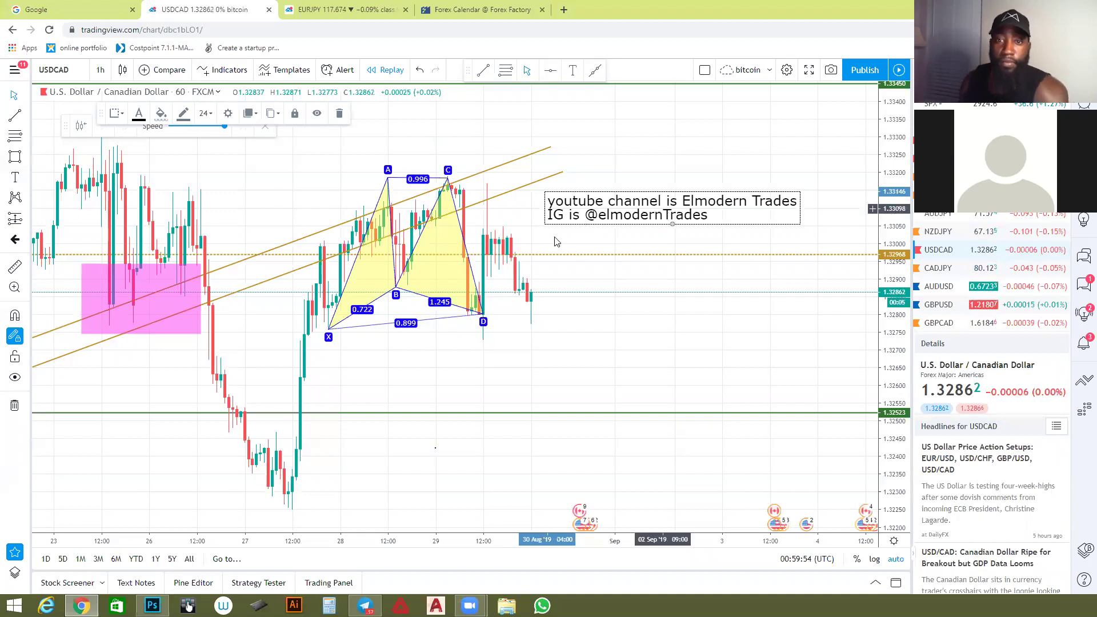
left_click_drag(604, 207, 620, 207)
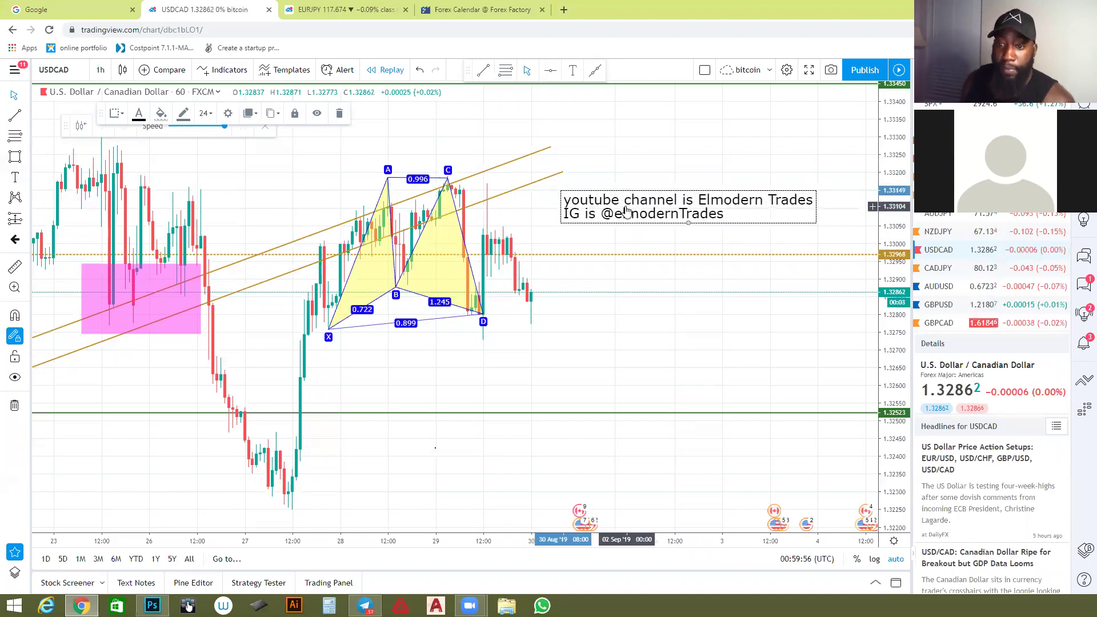